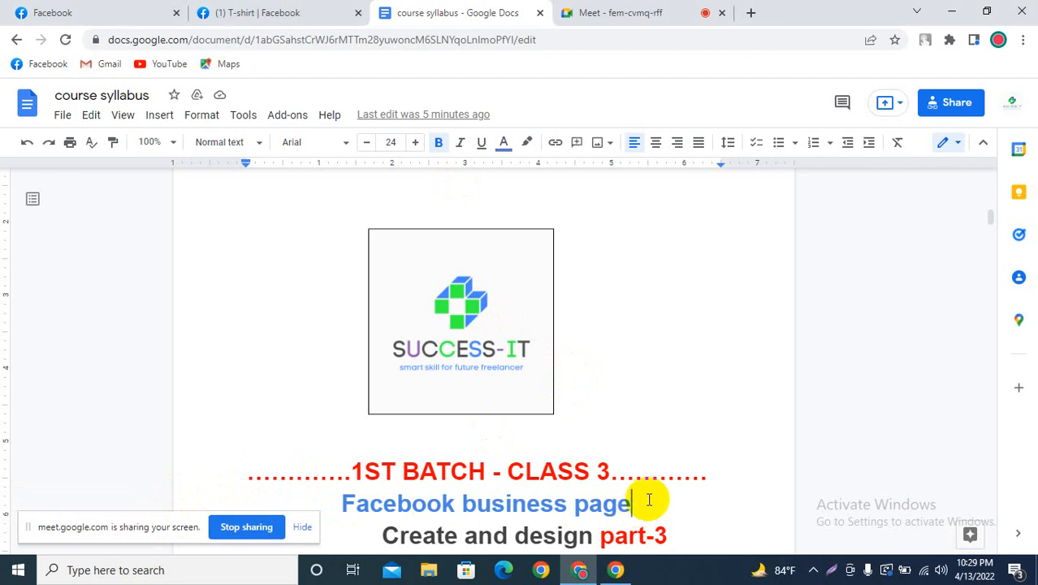
# Change the syllabus subtitle 'Create and design part-3' to part-2
pyautogui.scroll(-2, 647, 492)
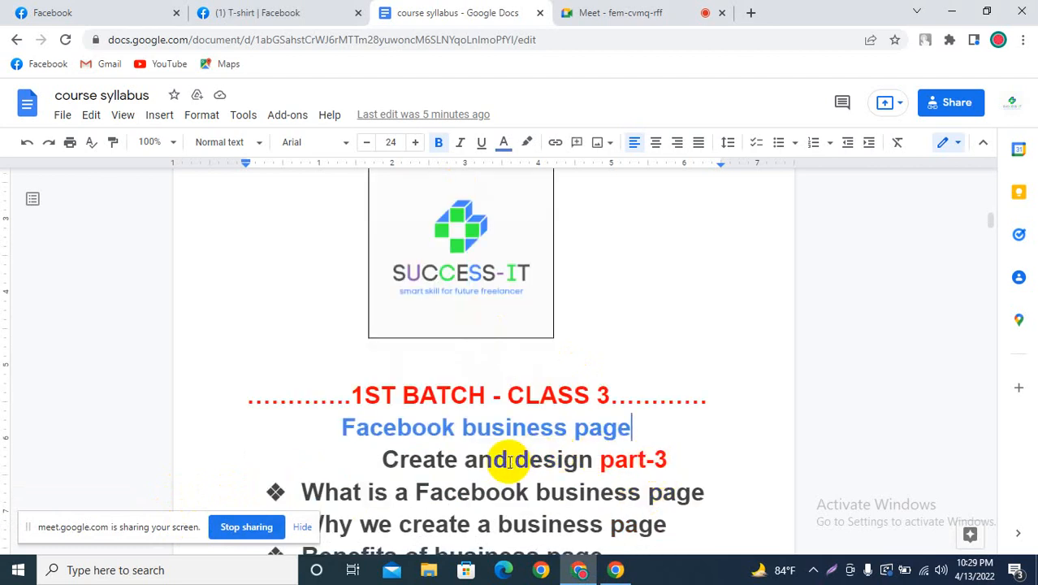
pyautogui.moveTo(514, 460); pyautogui.dragTo(664, 460)
pyautogui.click(665, 458)
pyautogui.scroll(2, 530, 454)
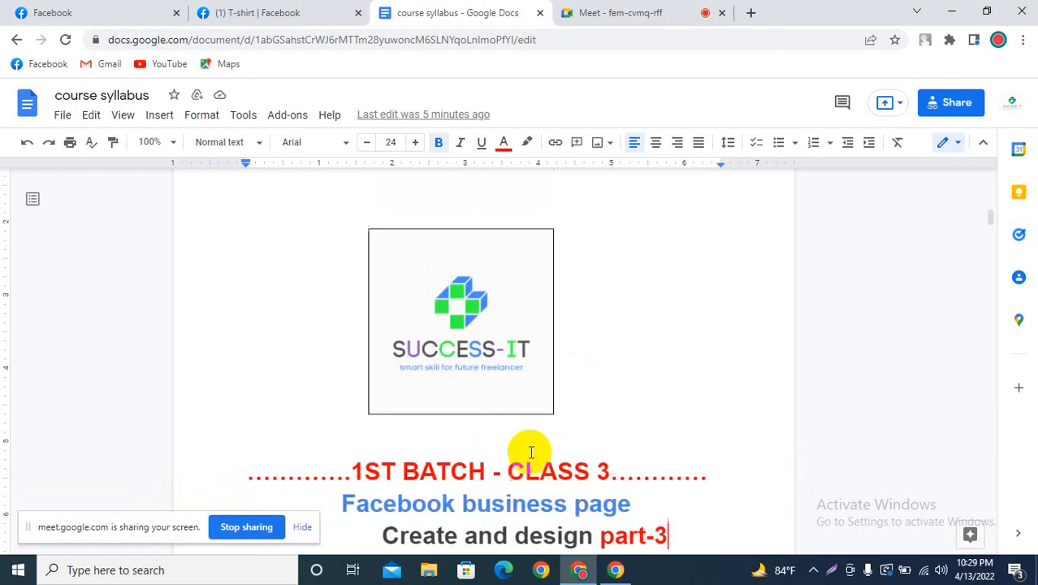
pyautogui.moveTo(382, 536); pyautogui.dragTo(659, 532)
pyautogui.click(659, 535)
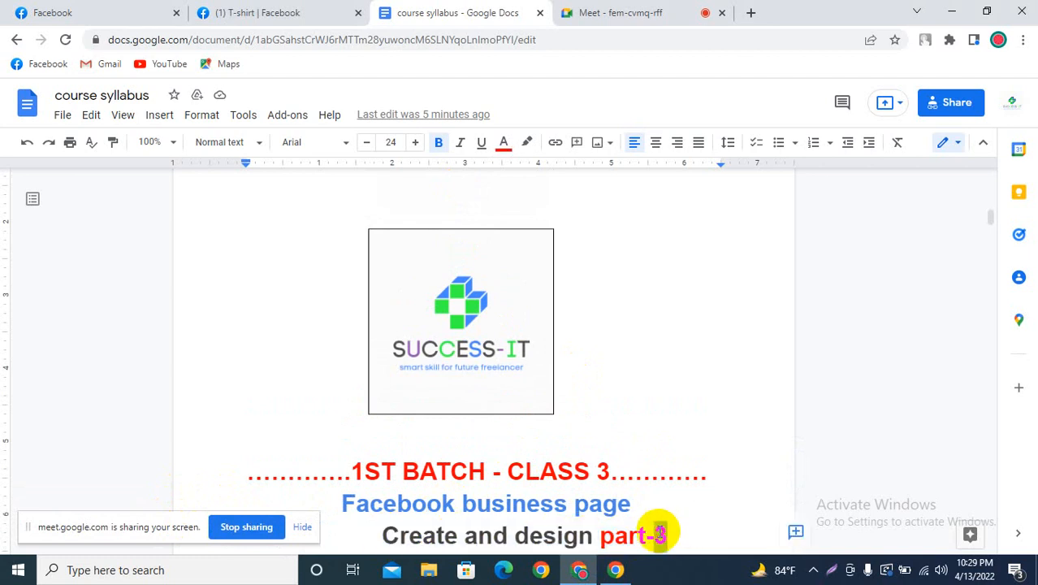
pyautogui.write('2')
# Restore the subtitle to 'part-3' and switch to the Google Meet call
pyautogui.click(605, 504)
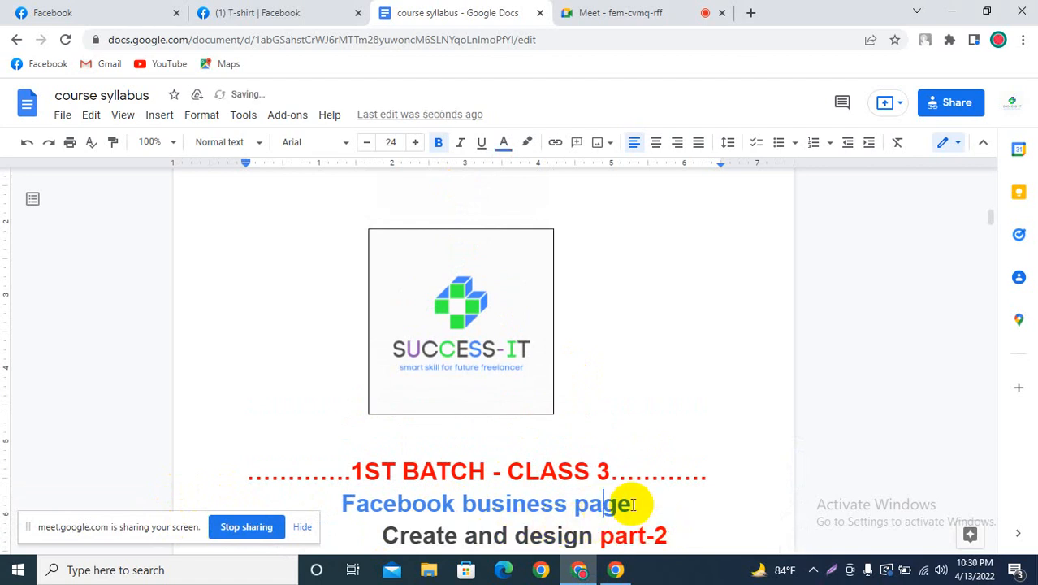
pyautogui.moveTo(668, 535); pyautogui.dragTo(660, 536)
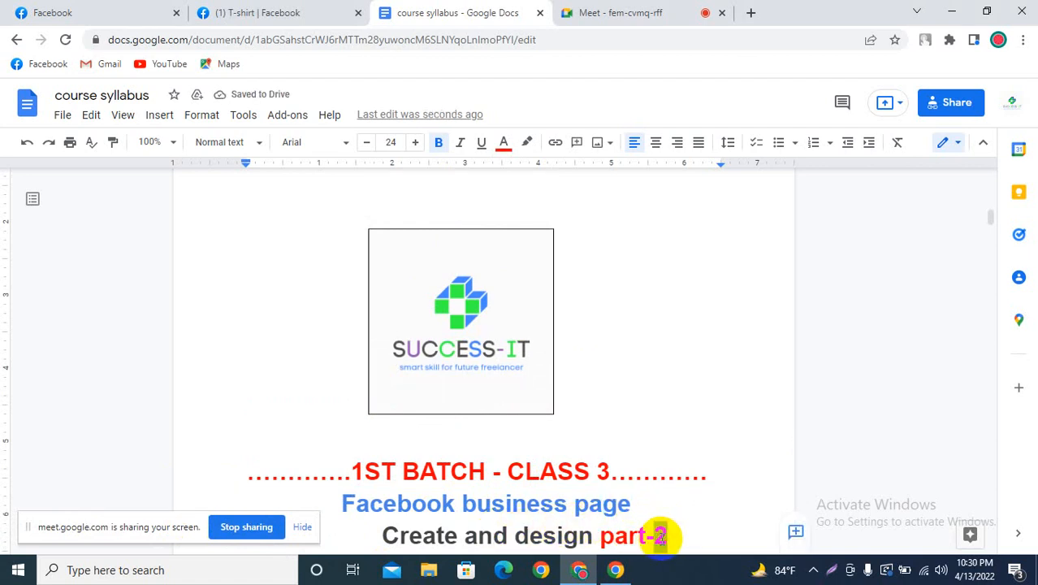
pyautogui.write('3')
pyautogui.click(630, 505)
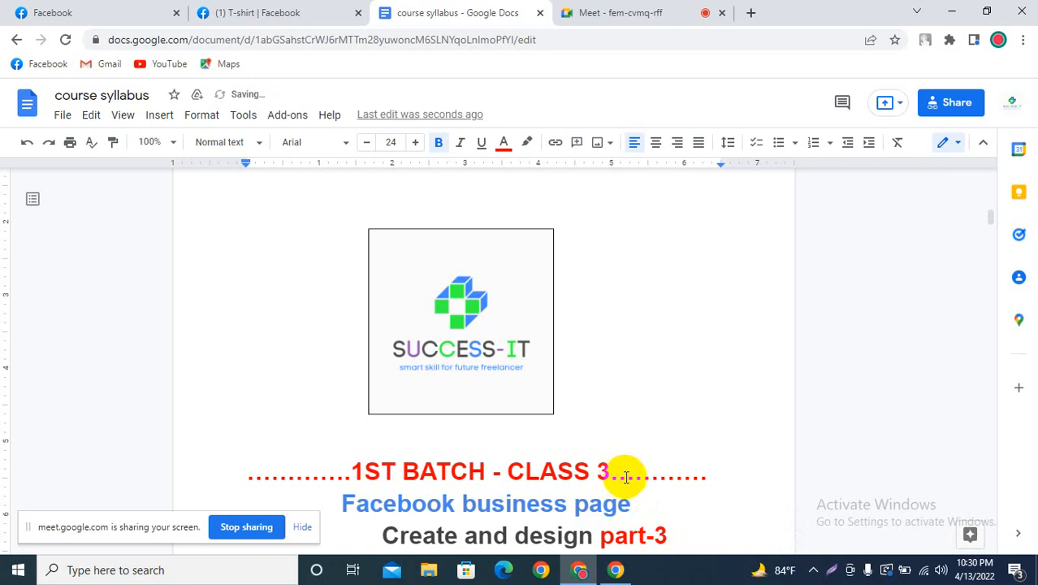
pyautogui.press('Up')
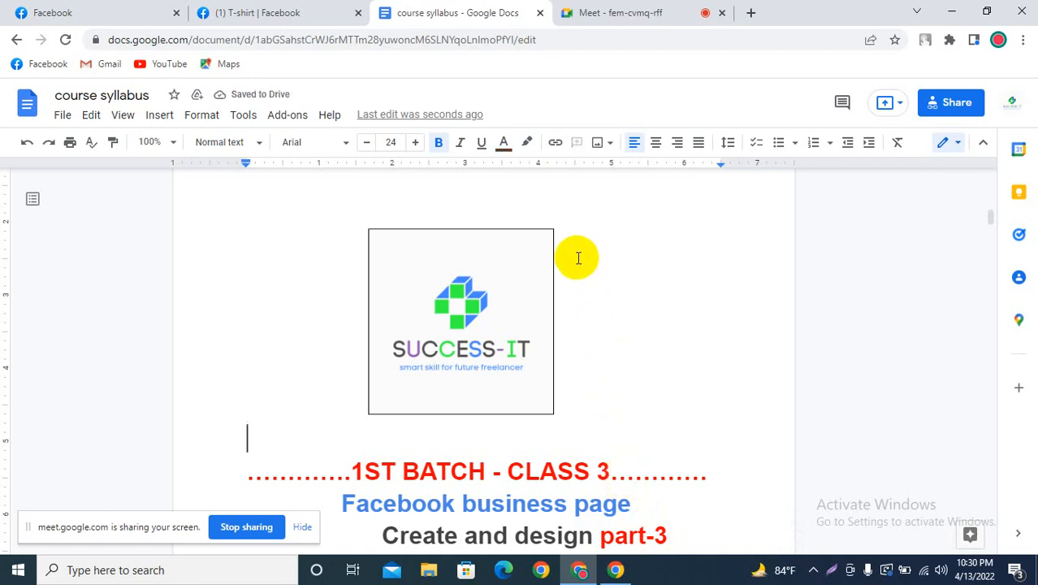
pyautogui.click(637, 8)
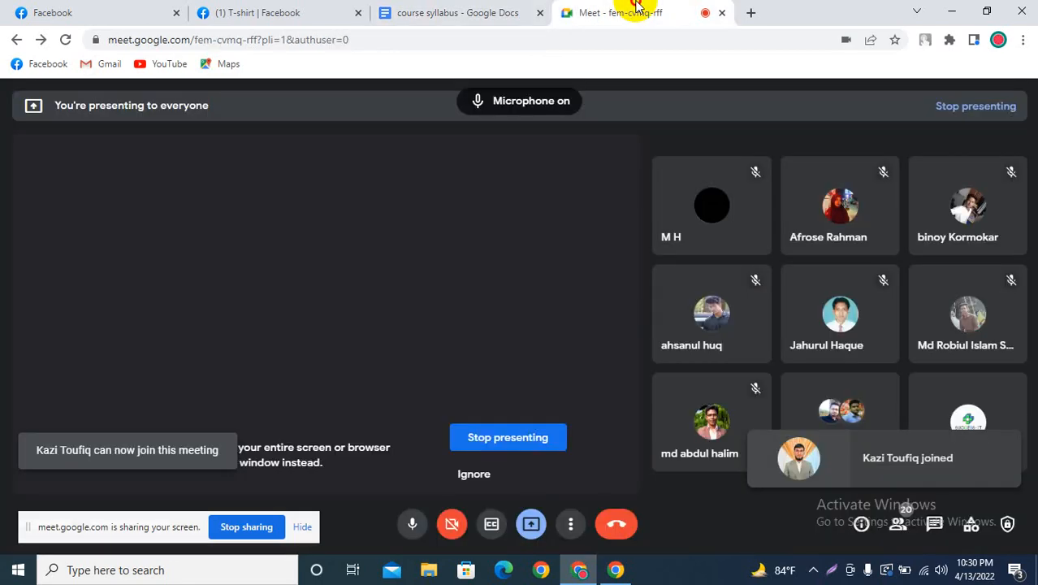
# Go to the T-shirt Facebook page, clear the popups, and open its Settings
pyautogui.click(477, 10)
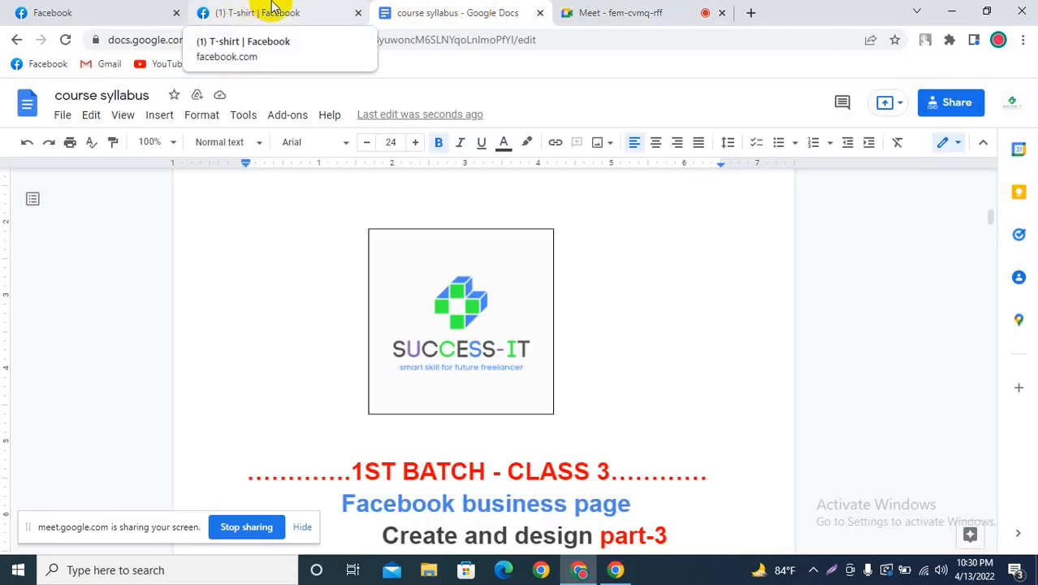
pyautogui.click(274, 9)
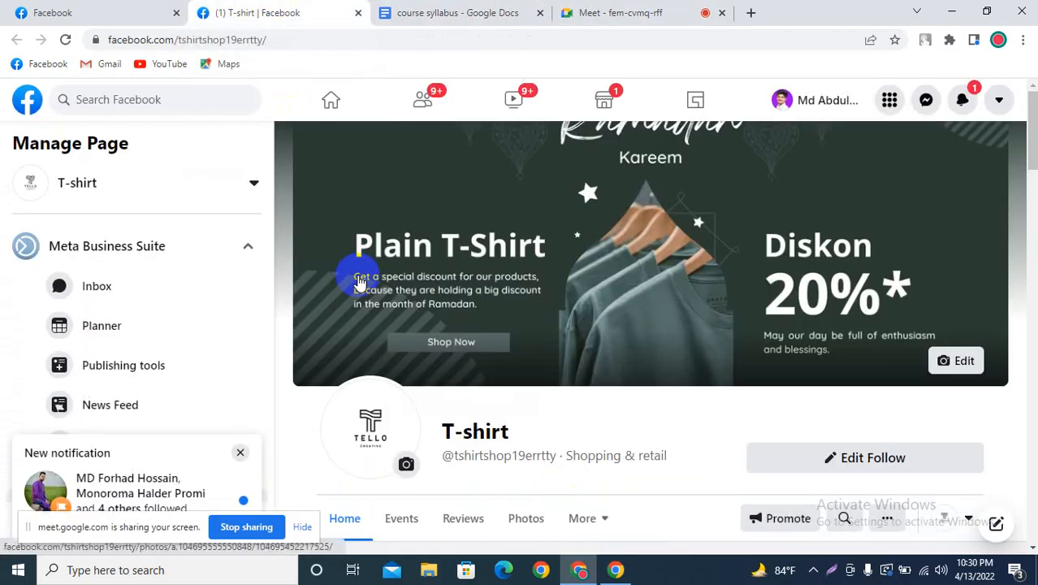
pyautogui.click(236, 461)
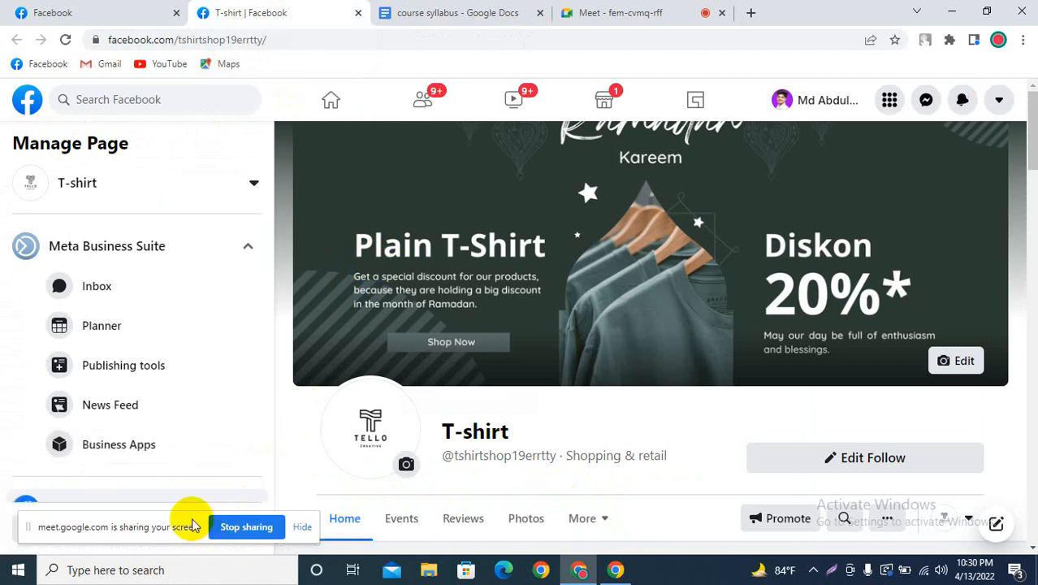
pyautogui.moveTo(186, 524); pyautogui.dragTo(852, 549)
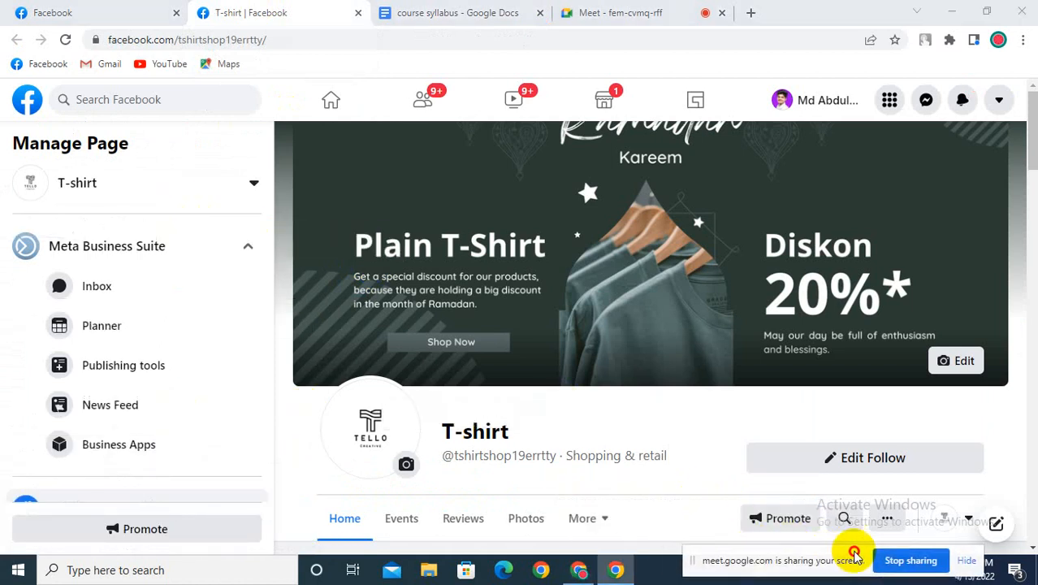
pyautogui.scroll(-4, 84, 419)
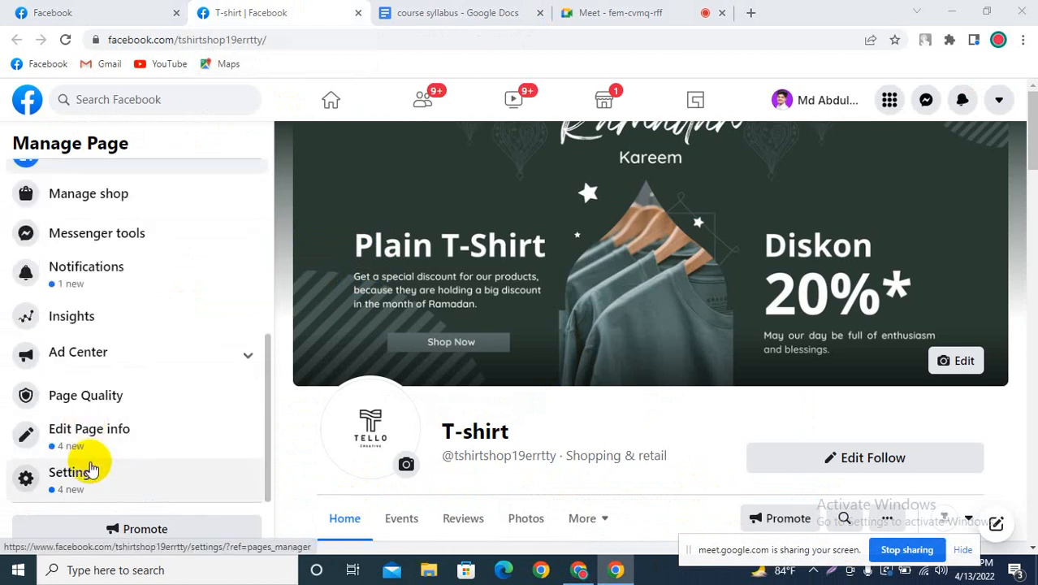
pyautogui.scroll(2, 69, 418)
pyautogui.scroll(-2, 89, 455)
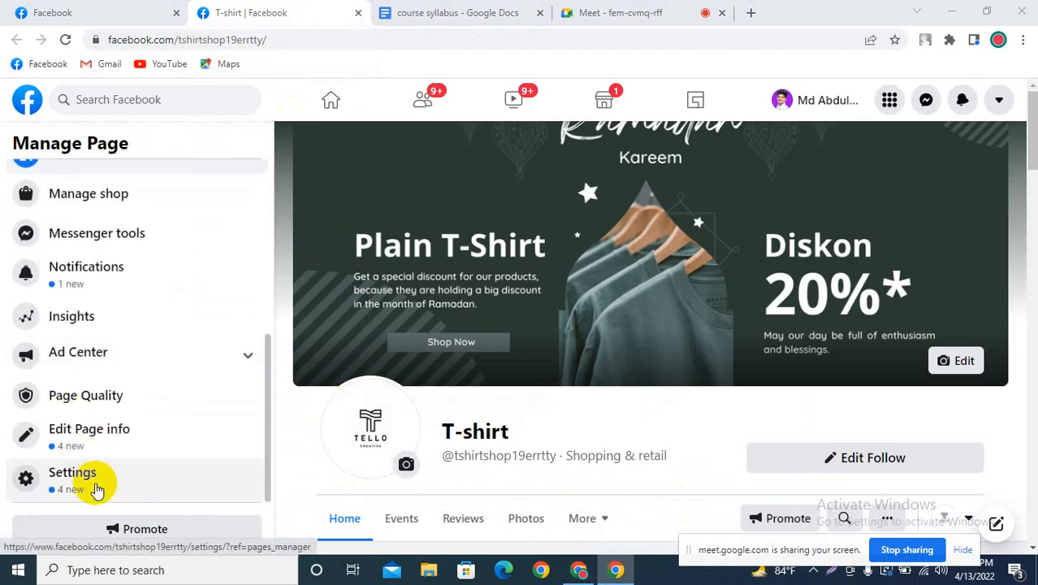
pyautogui.click(97, 486)
# Admit the waiting Meet participant and reopen the T-shirt page settings
pyautogui.click(606, 13)
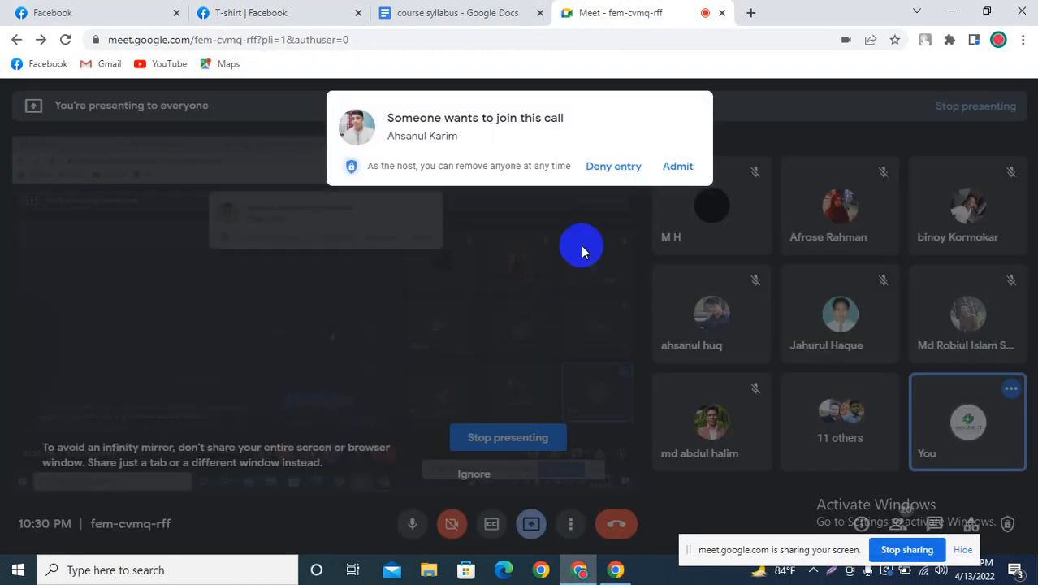
pyautogui.click(679, 165)
pyautogui.click(317, 9)
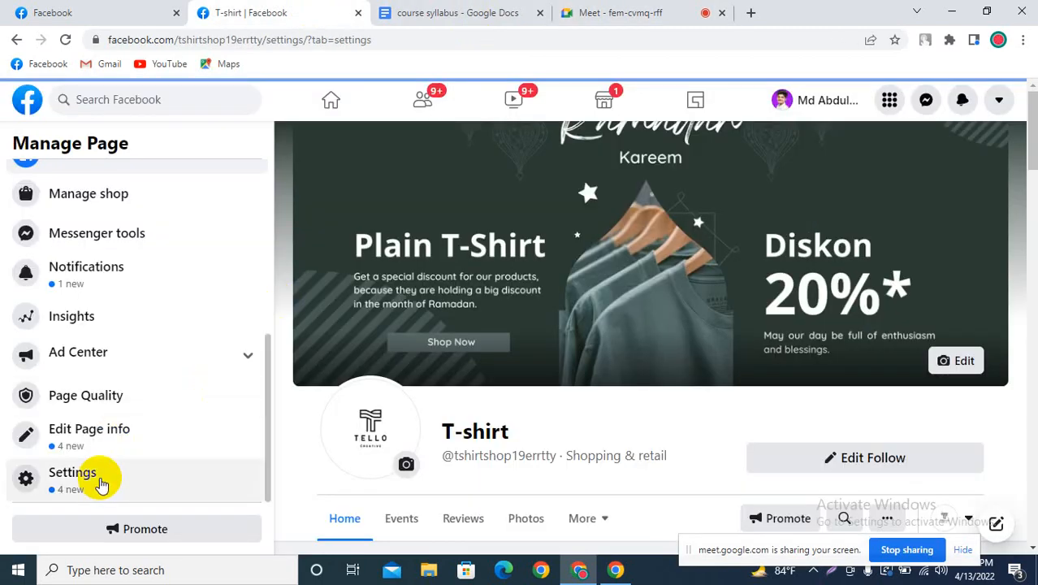
pyautogui.click(99, 484)
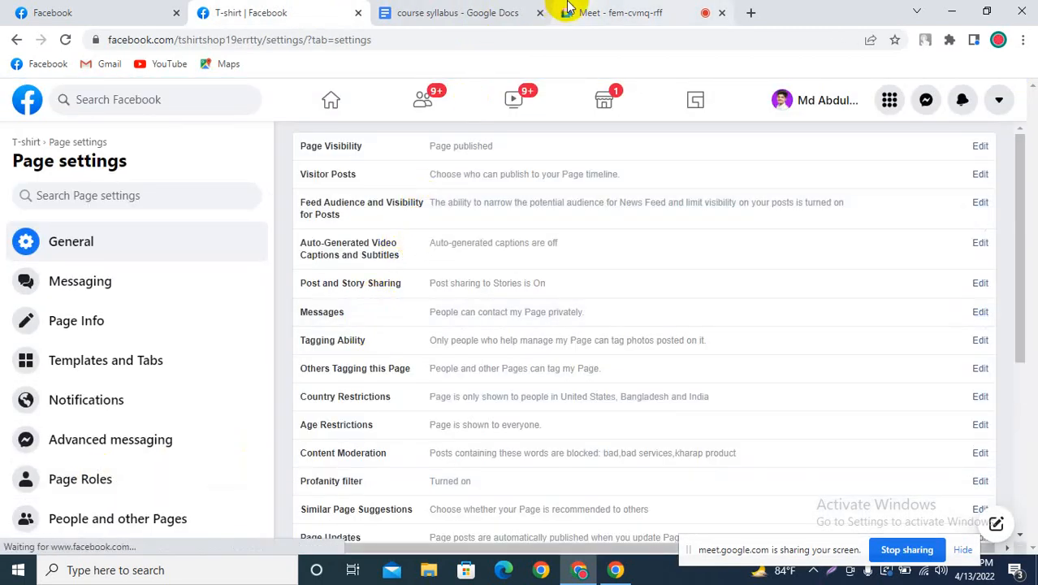
# Admit another participant, close the course syllabus tab, and return to page settings
pyautogui.click(573, 13)
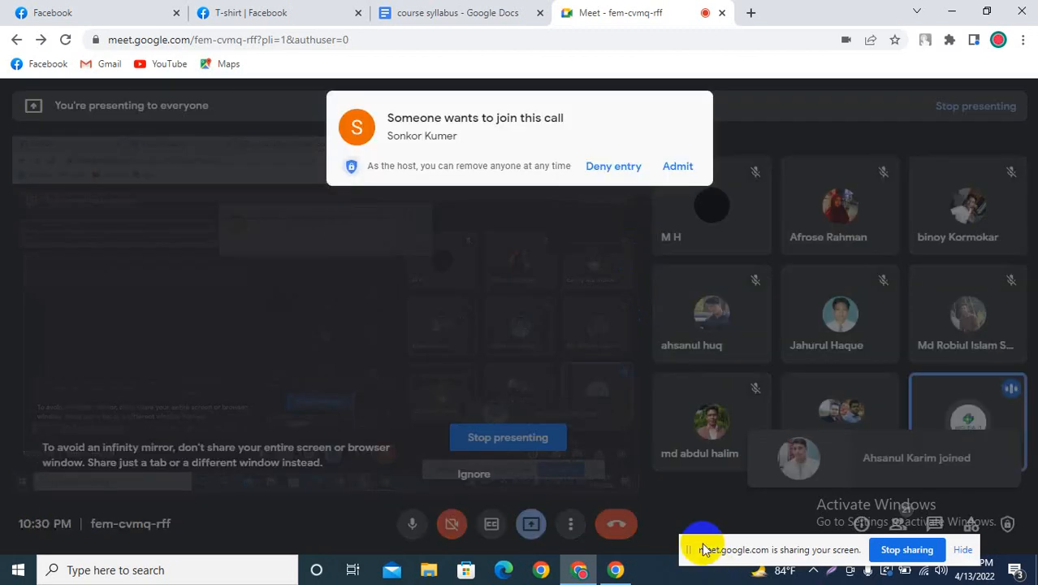
pyautogui.click(677, 166)
pyautogui.click(399, 12)
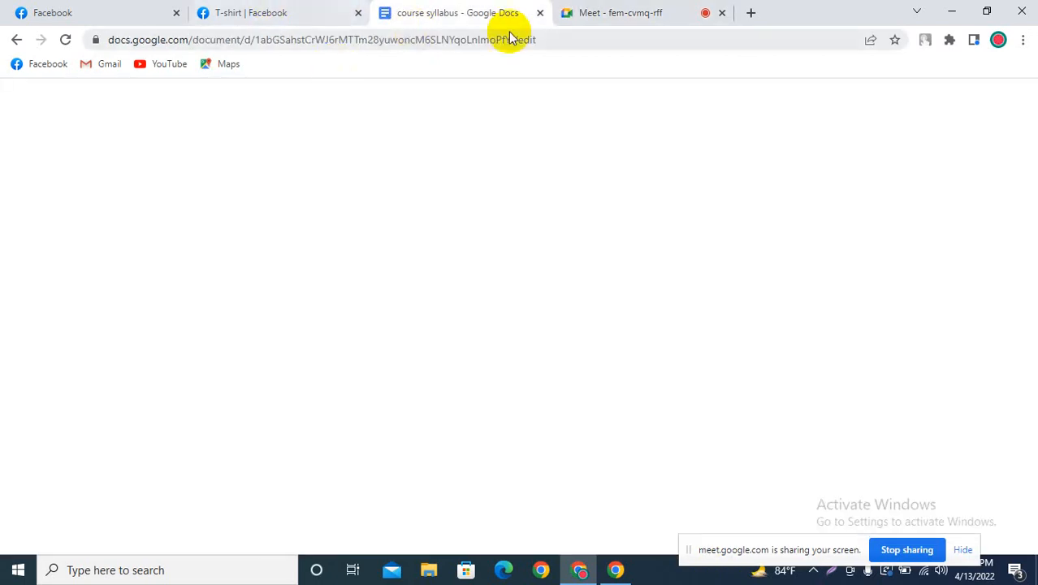
pyautogui.click(538, 13)
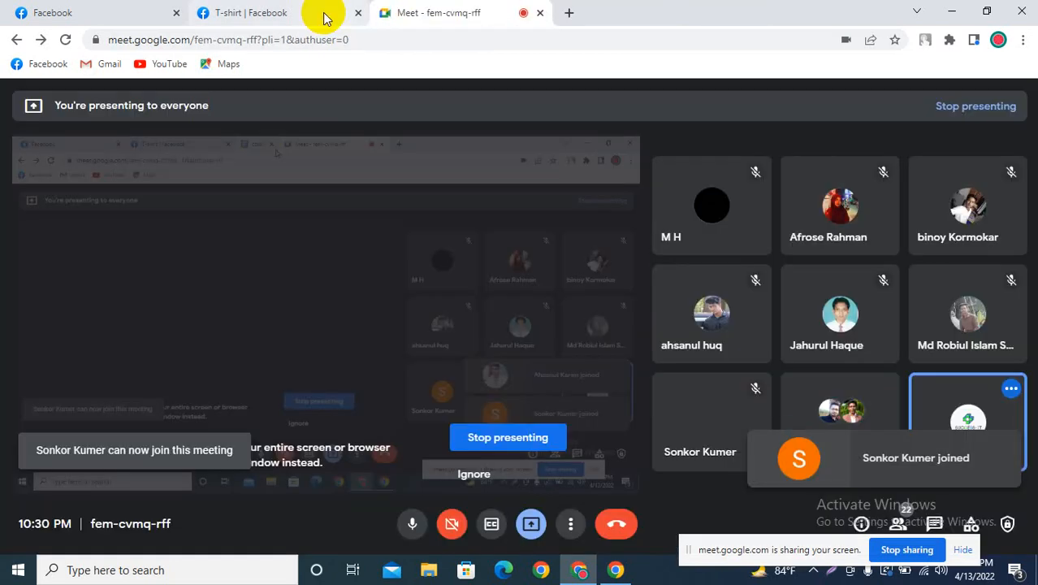
pyautogui.click(309, 12)
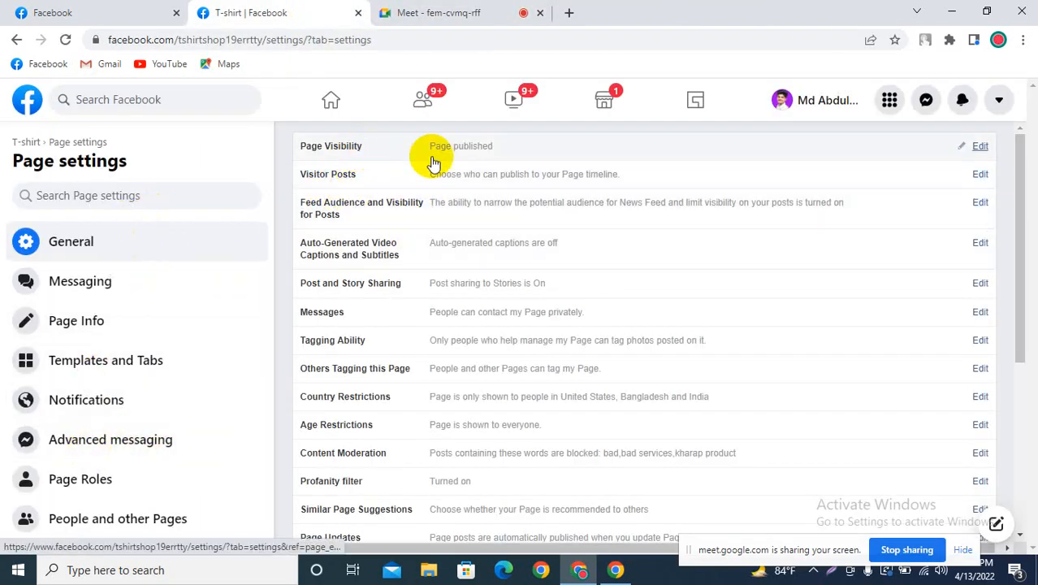
# Show the Messaging section of the T-shirt page settings, admitting a waiting Meet participant
pyautogui.scroll(-4, 493, 295)
pyautogui.scroll(4, 493, 358)
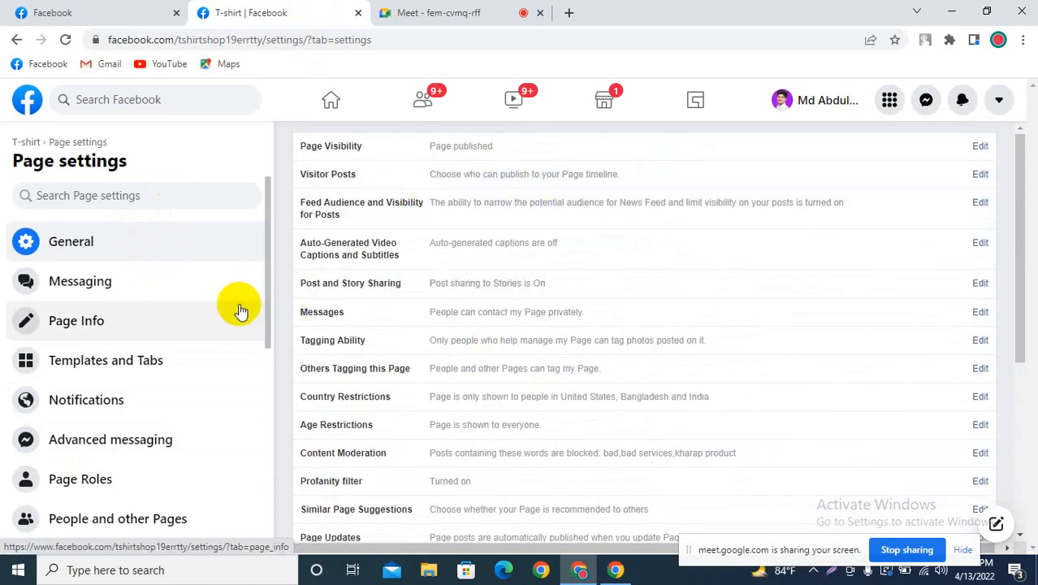
pyautogui.click(97, 290)
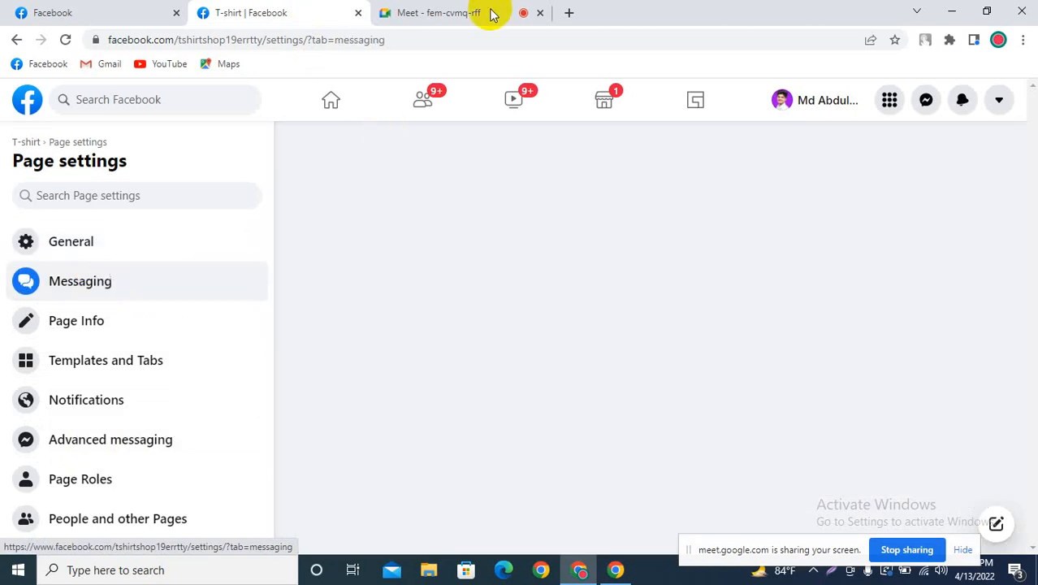
pyautogui.click(490, 15)
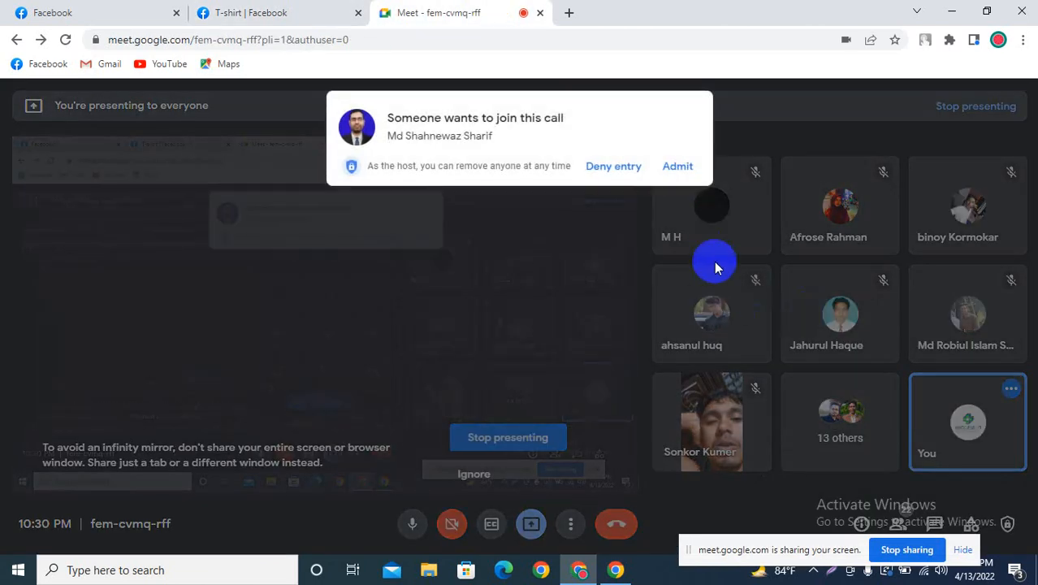
pyautogui.click(684, 168)
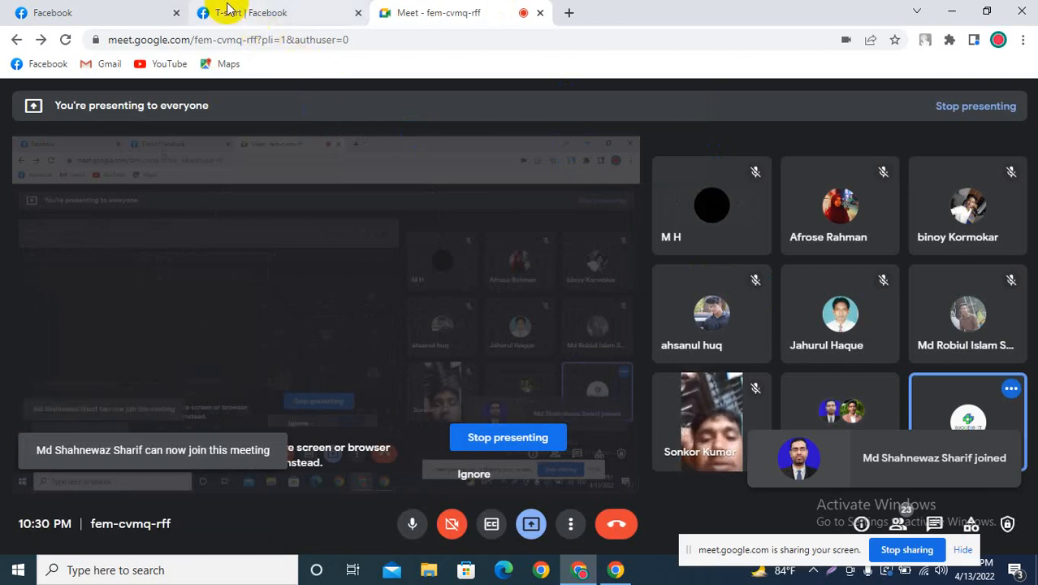
pyautogui.click(134, 6)
pyautogui.click(258, 8)
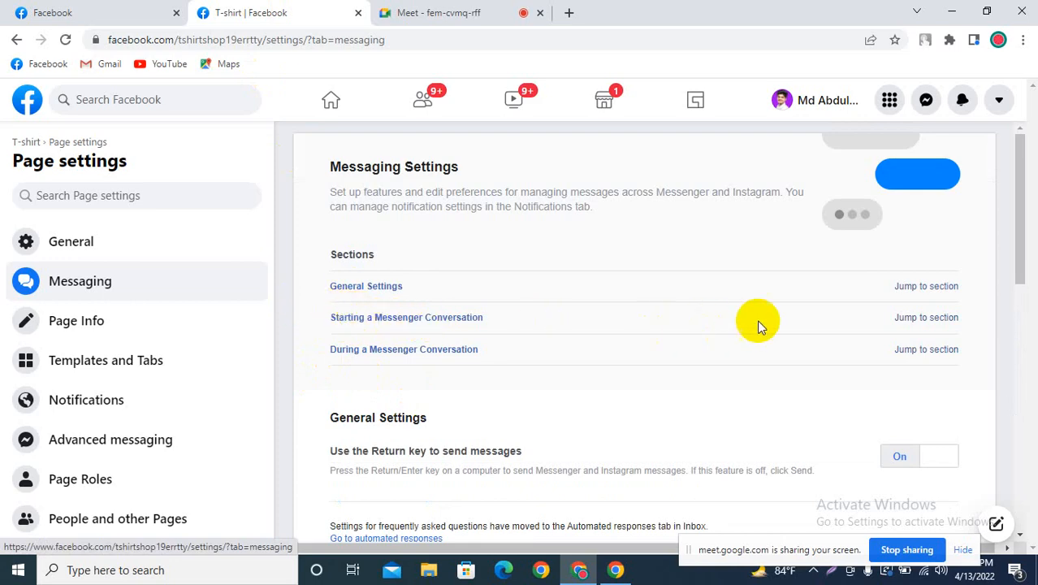
# Admit a Meet participant, then follow 'Go to automated responses' from Messaging settings
pyautogui.scroll(-2, 519, 350)
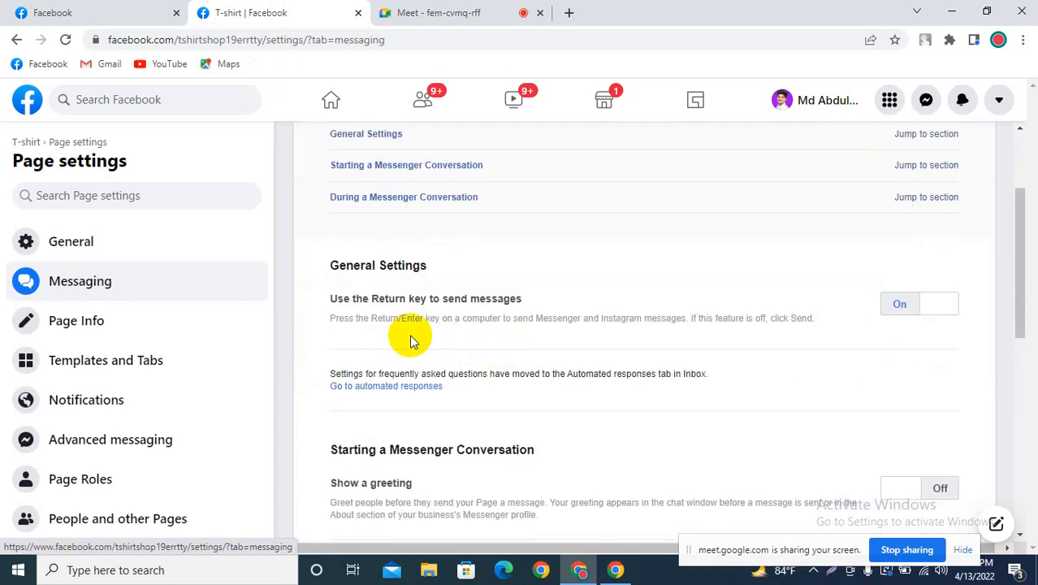
pyautogui.scroll(-1, 411, 341)
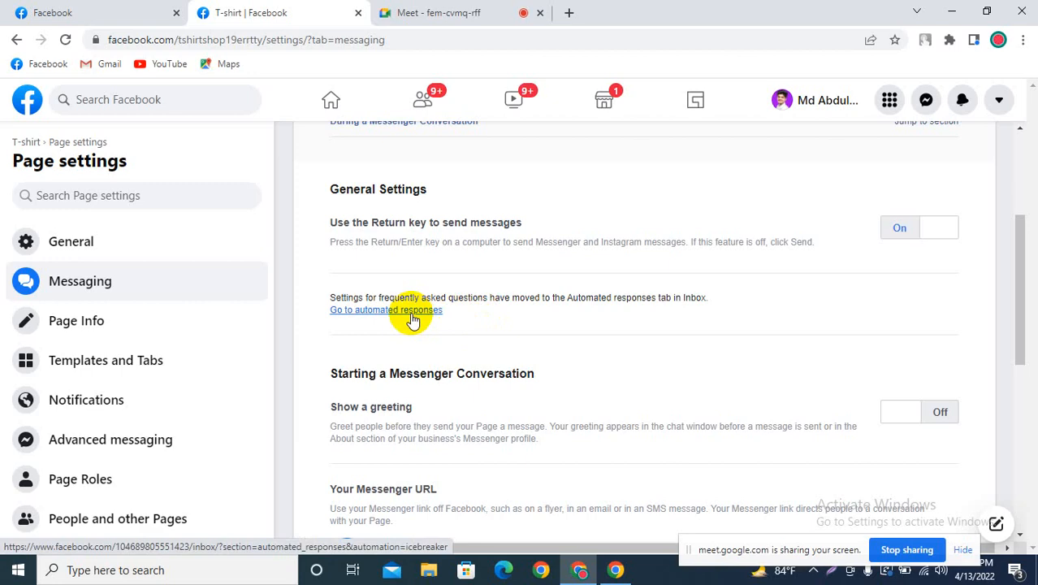
pyautogui.click(467, 11)
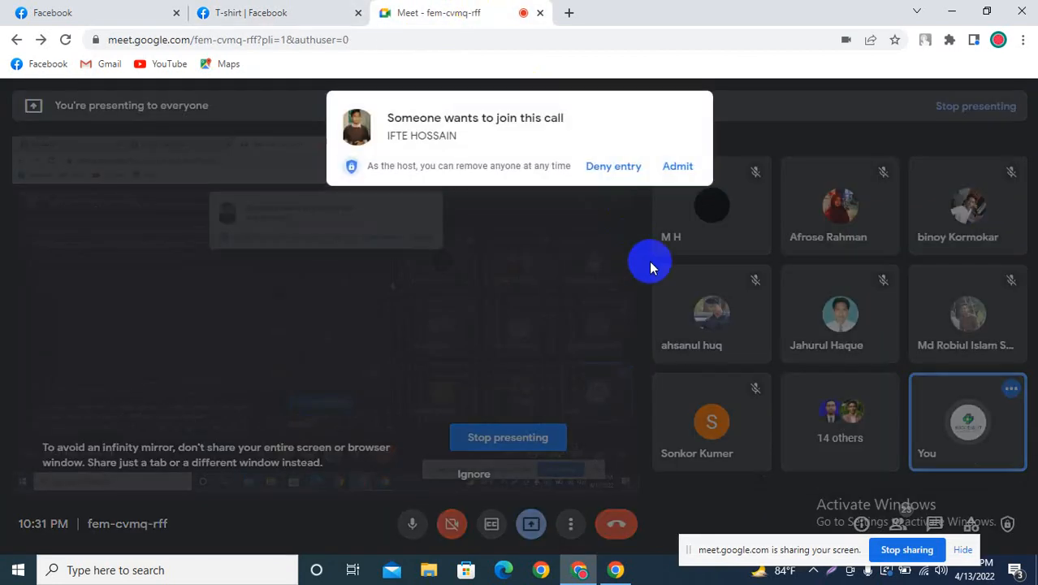
pyautogui.click(682, 169)
pyautogui.click(341, 11)
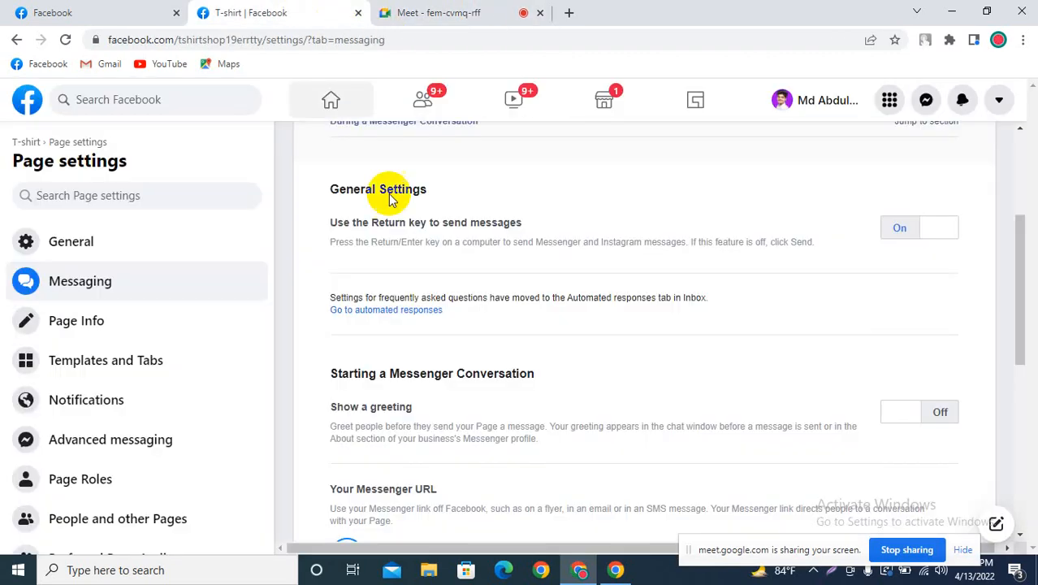
pyautogui.click(409, 318)
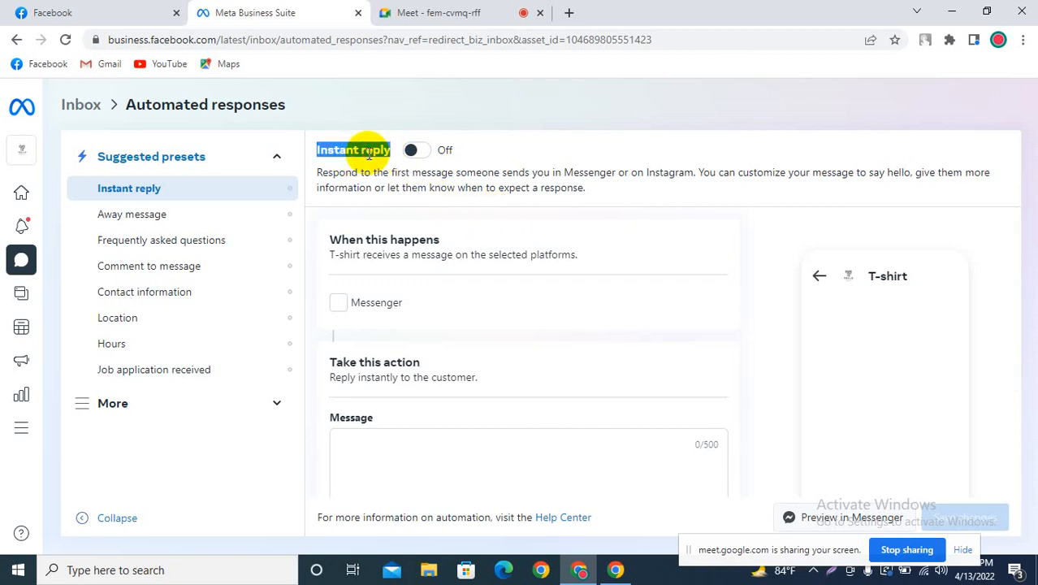
# Turn the Instant reply preset On and admit a waiting call participant
pyautogui.click(456, 154)
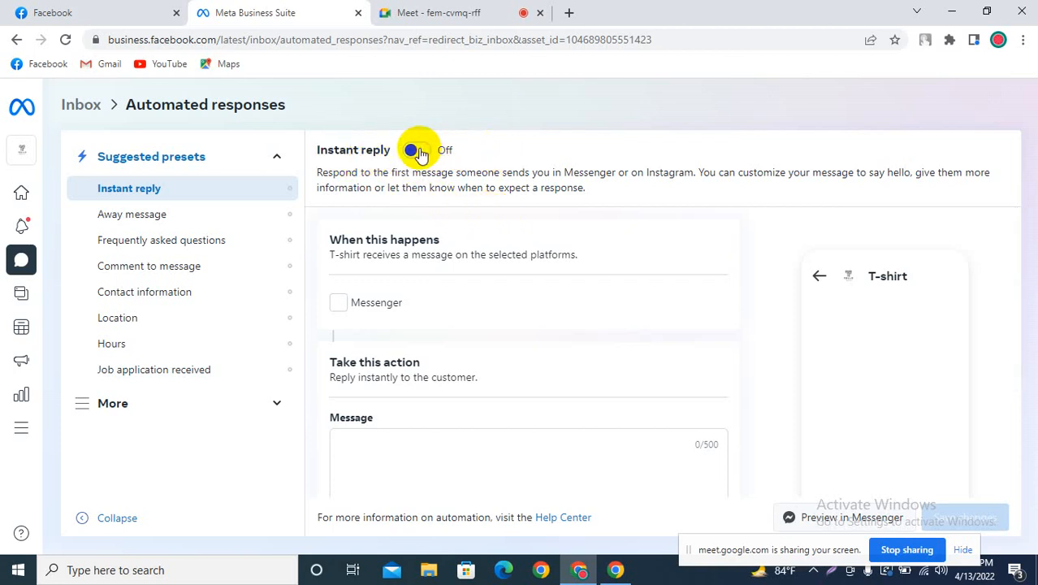
pyautogui.click(443, 12)
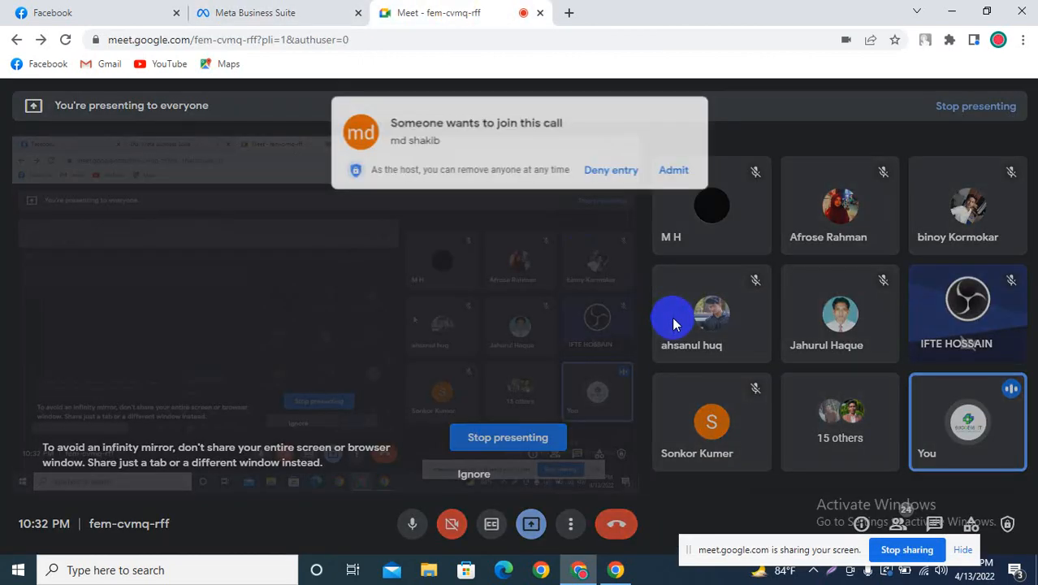
pyautogui.click(677, 165)
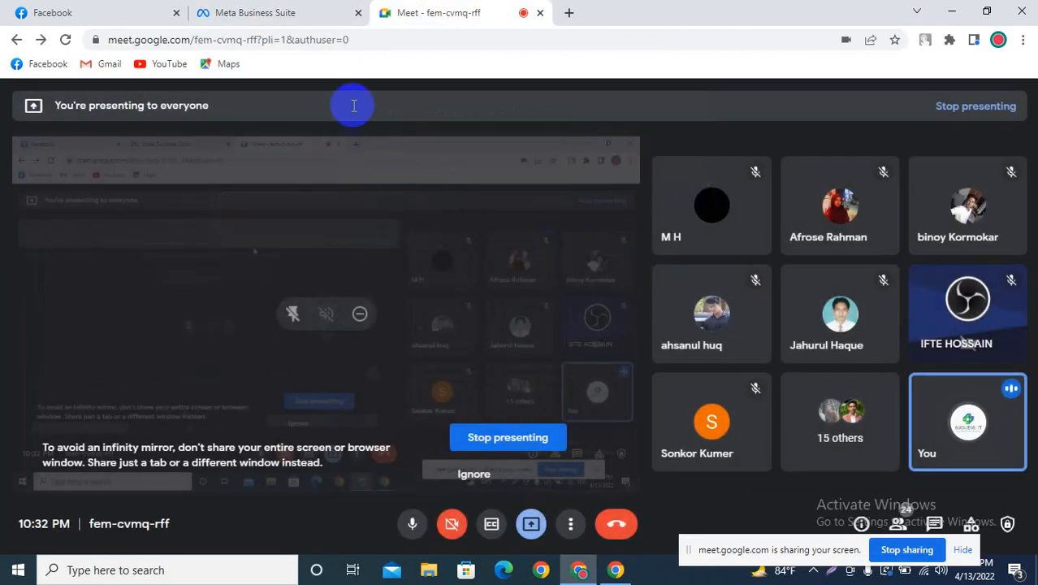
pyautogui.click(197, 8)
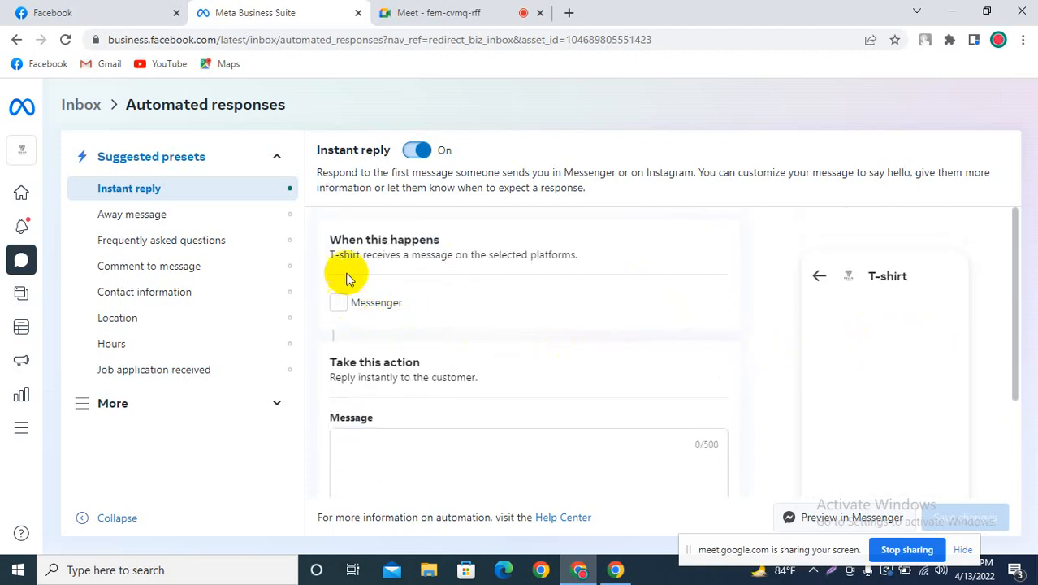
# Make the instant reply trigger on Messenger messages
pyautogui.moveTo(437, 240); pyautogui.dragTo(343, 232)
pyautogui.click(417, 261)
pyautogui.click(337, 305)
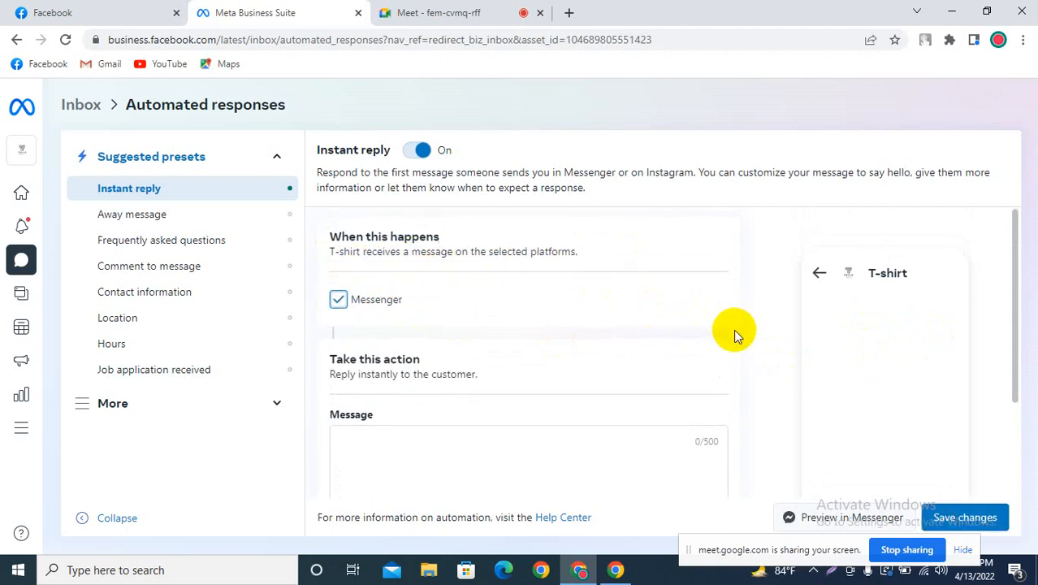
pyautogui.scroll(-1, 734, 329)
pyautogui.scroll(1, 734, 329)
pyautogui.scroll(-1, 537, 361)
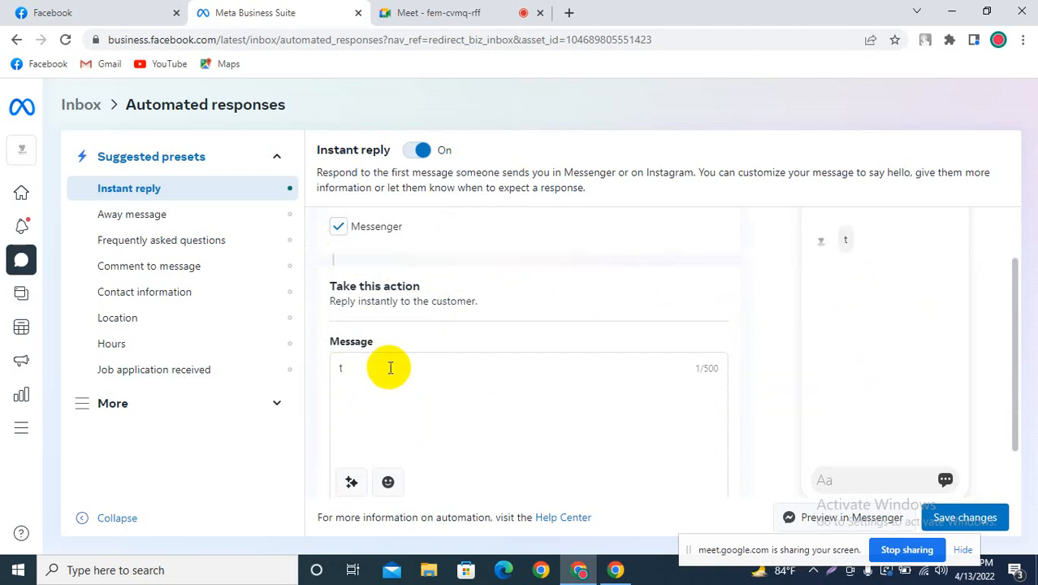
# Admit everyone waiting to join the Google Meet call
pyautogui.click(402, 12)
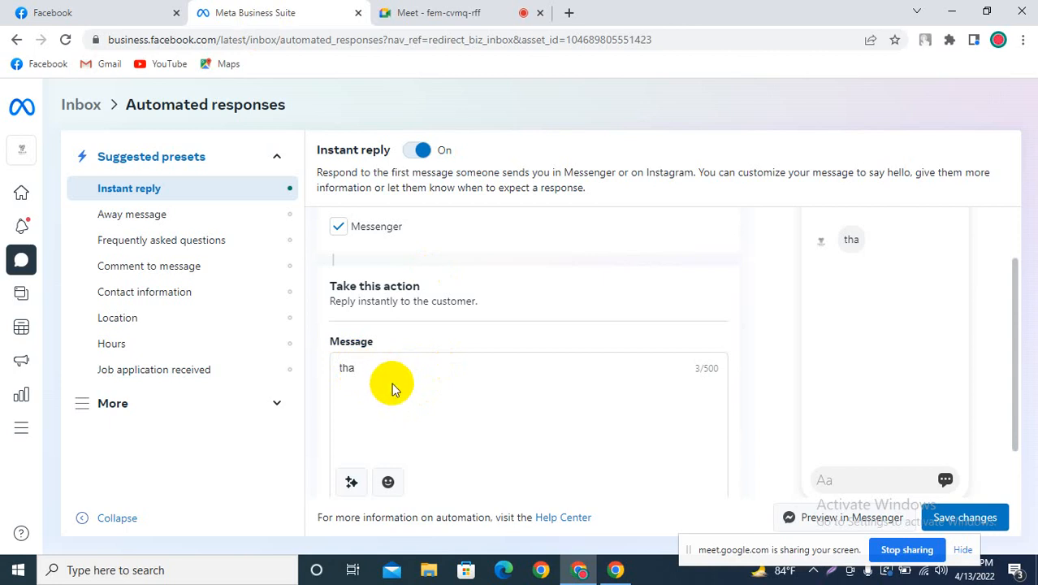
pyautogui.click(431, 10)
pyautogui.click(670, 163)
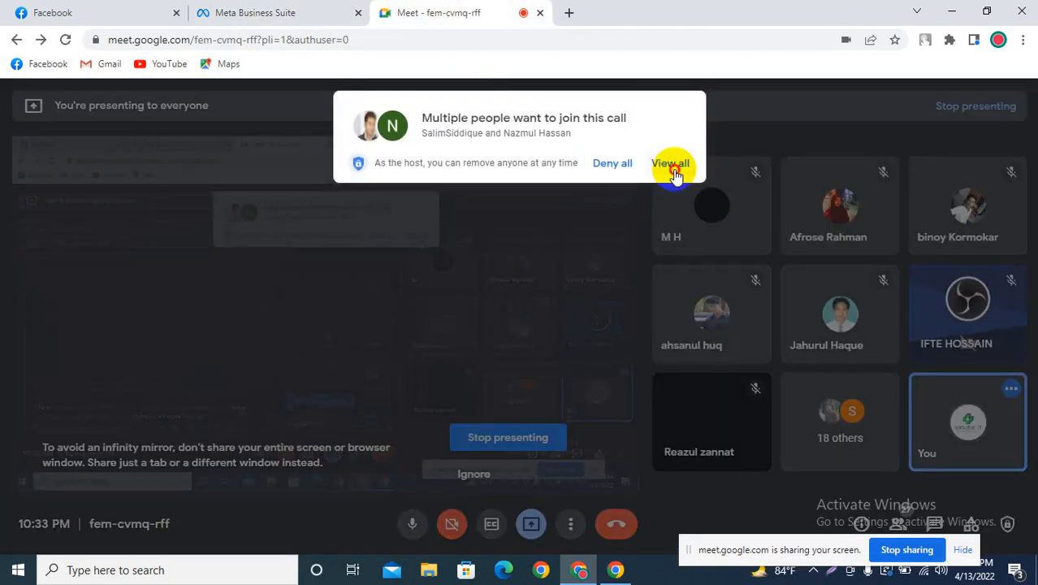
pyautogui.click(668, 284)
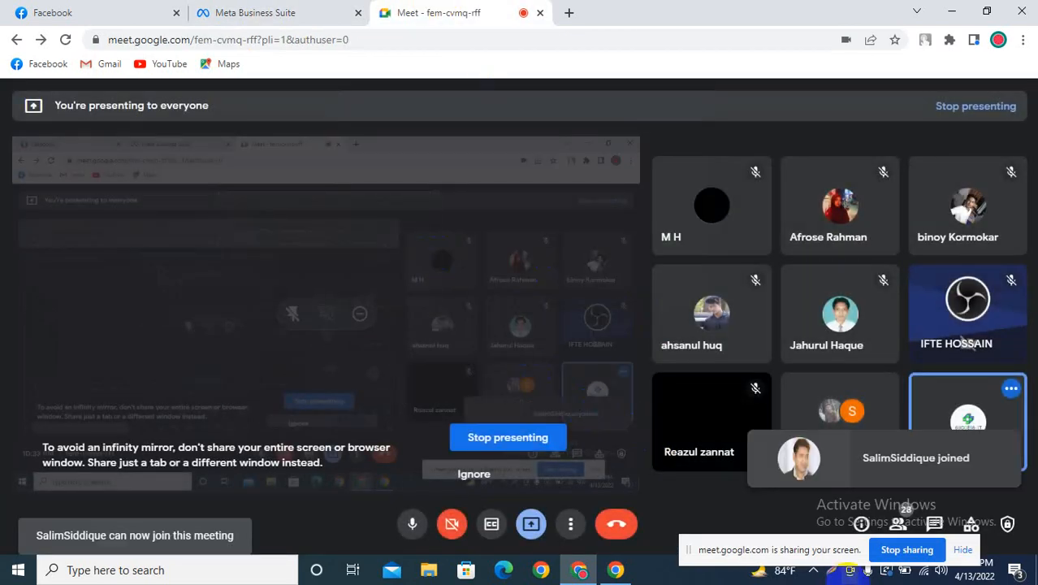
pyautogui.moveTo(801, 546); pyautogui.dragTo(707, 532)
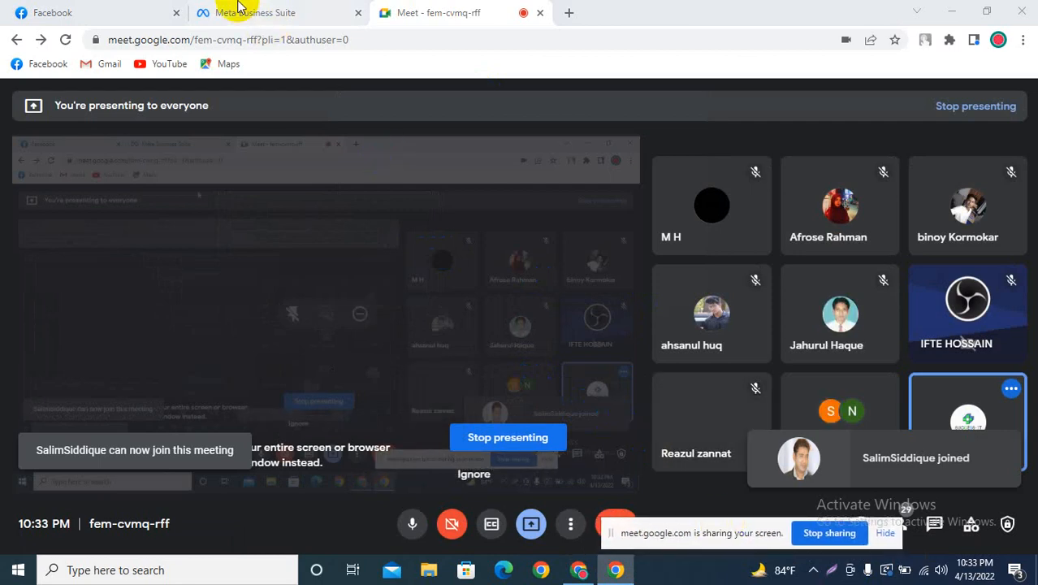
pyautogui.click(236, 12)
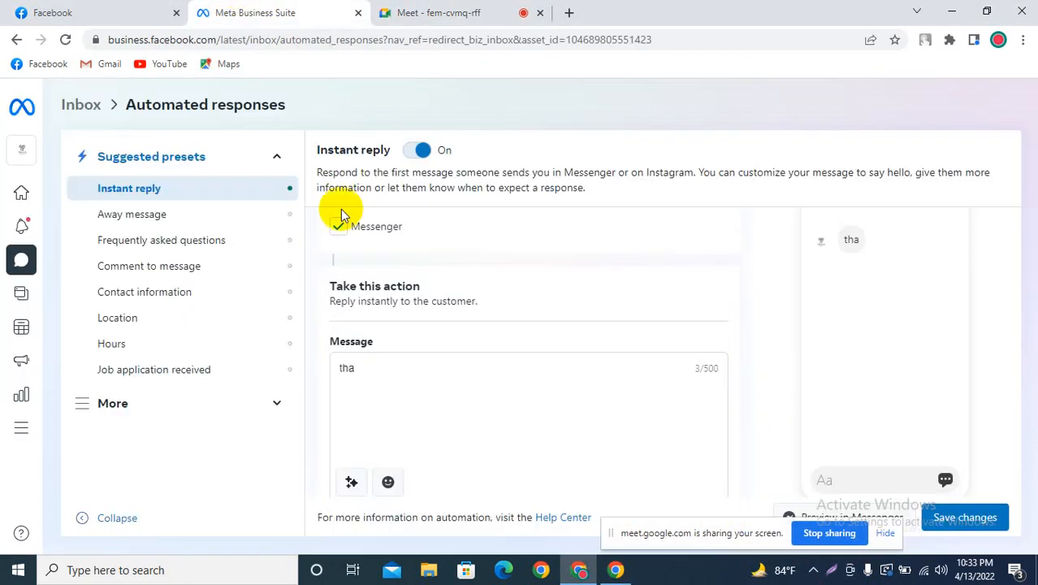
# Continue the reply text 'thanks for messaging', correcting the misspelling
pyautogui.click(390, 372)
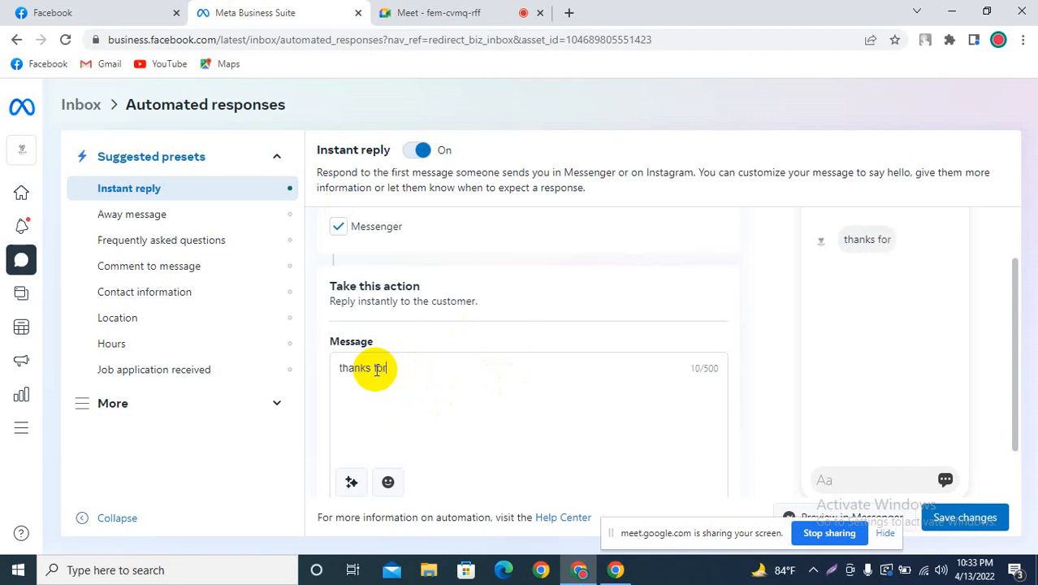
pyautogui.write('messeging')
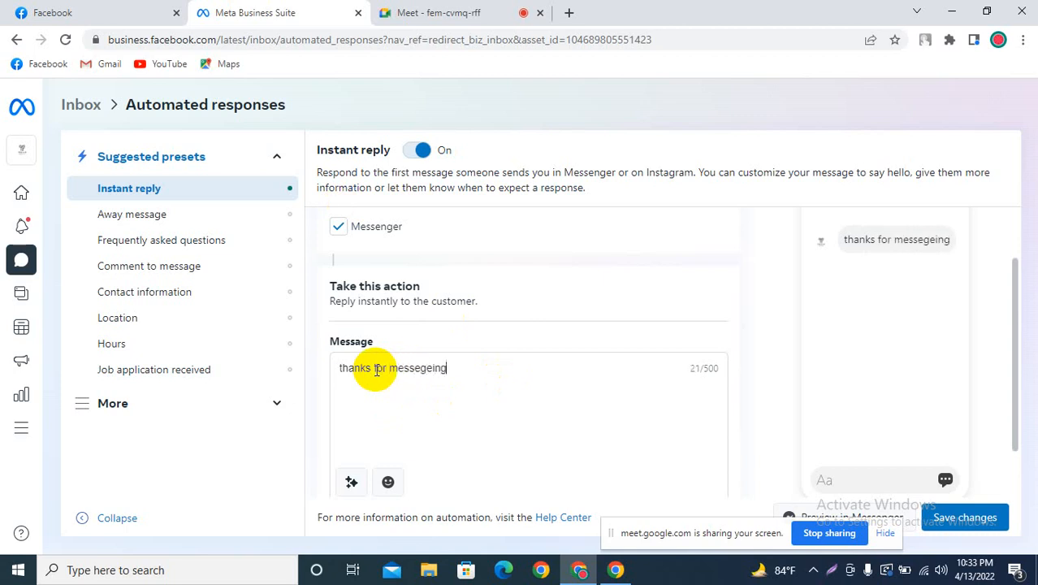
pyautogui.click(417, 368)
pyautogui.write('a')
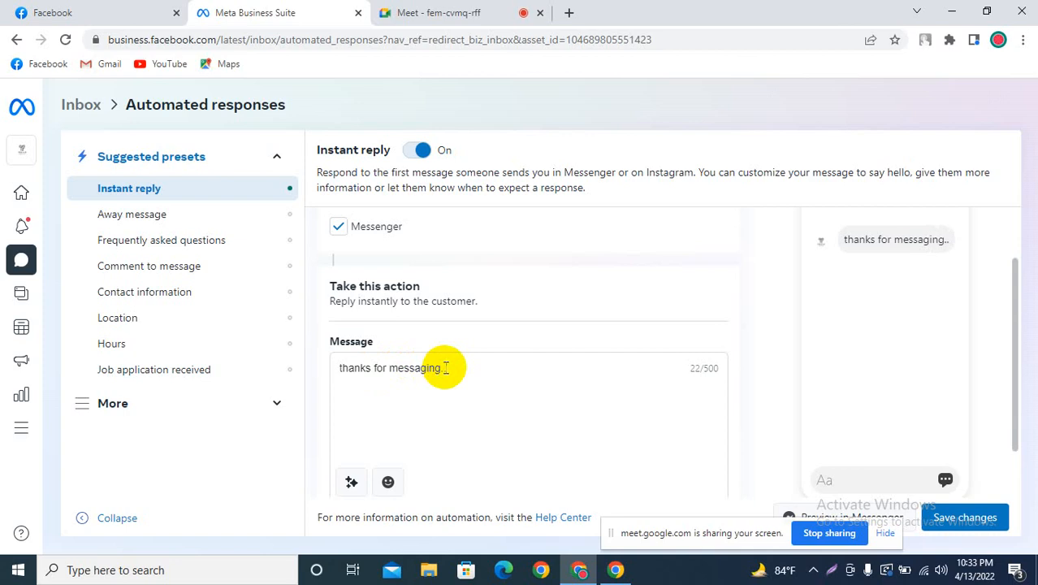
# Admit another participant, then finish the reply with '..please let us know how can we help you?'
pyautogui.click(464, 12)
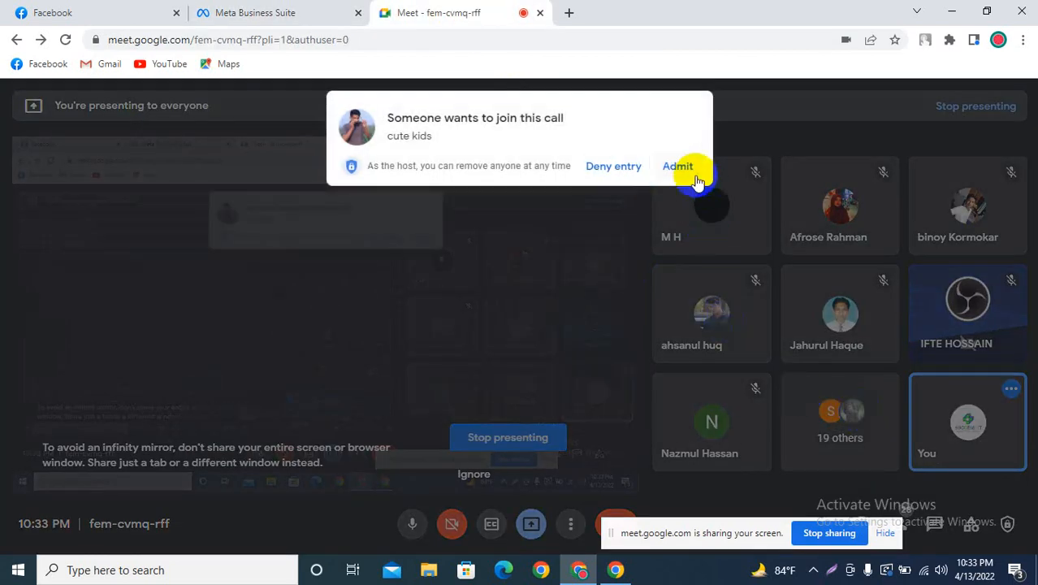
pyautogui.click(674, 164)
pyautogui.click(308, 10)
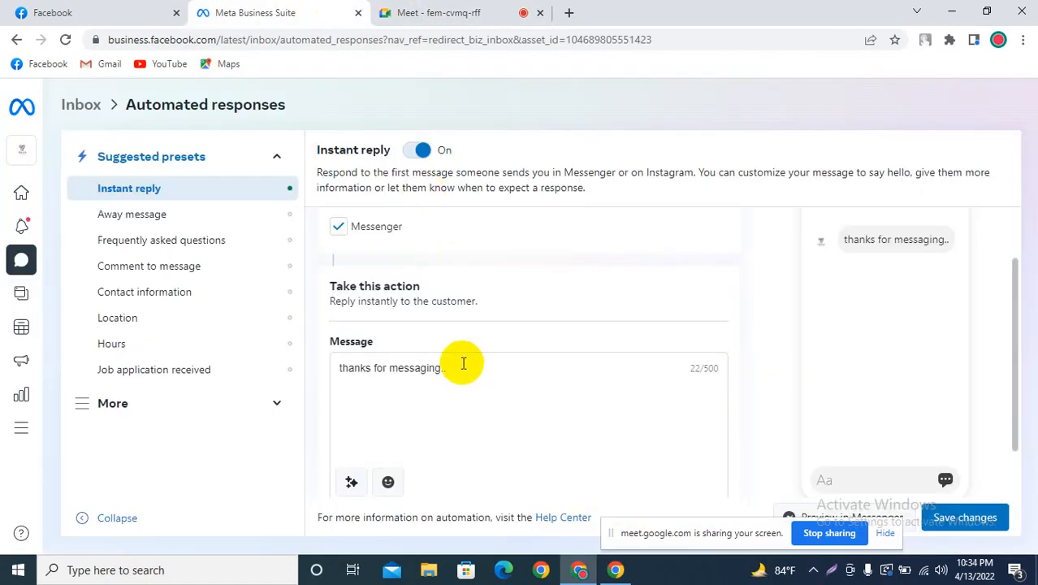
pyautogui.write('ho')
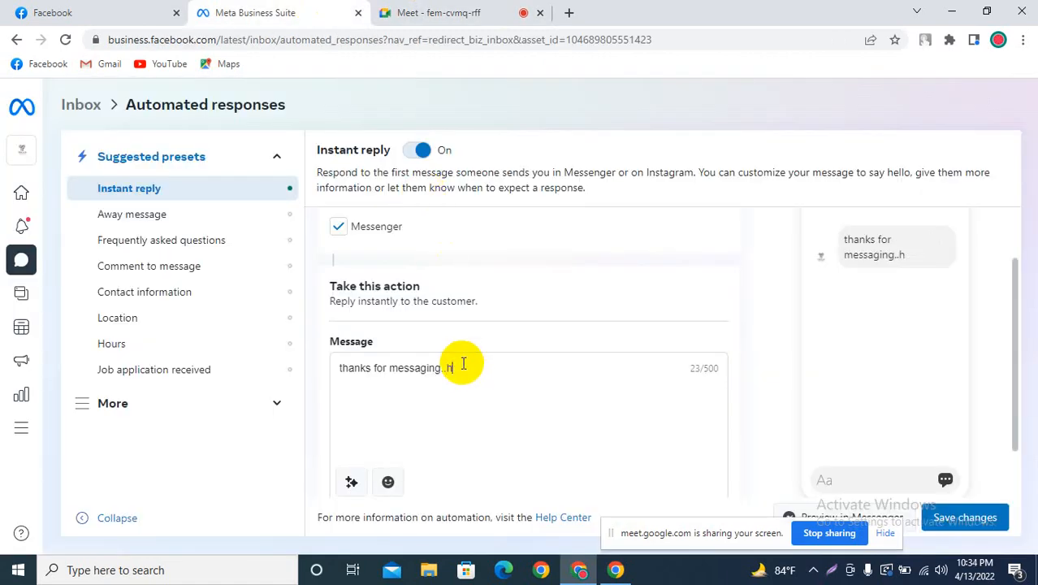
pyautogui.press('BackSpace')
pyautogui.write('please let us know how can')
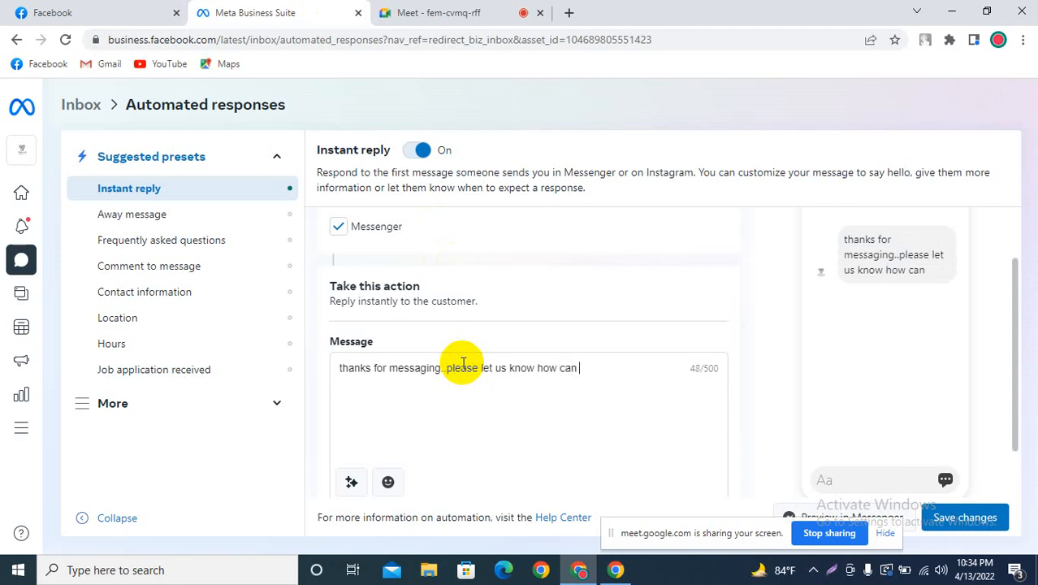
pyautogui.write('he')
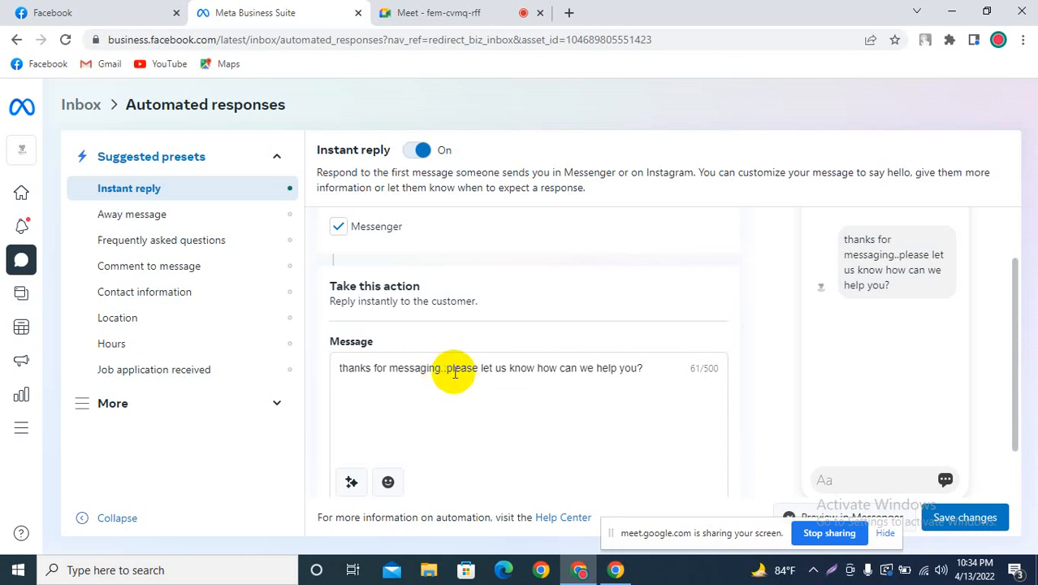
# Select the entire reply text 'thanks for messaging..please let us know how can we help you?'
pyautogui.click(508, 369)
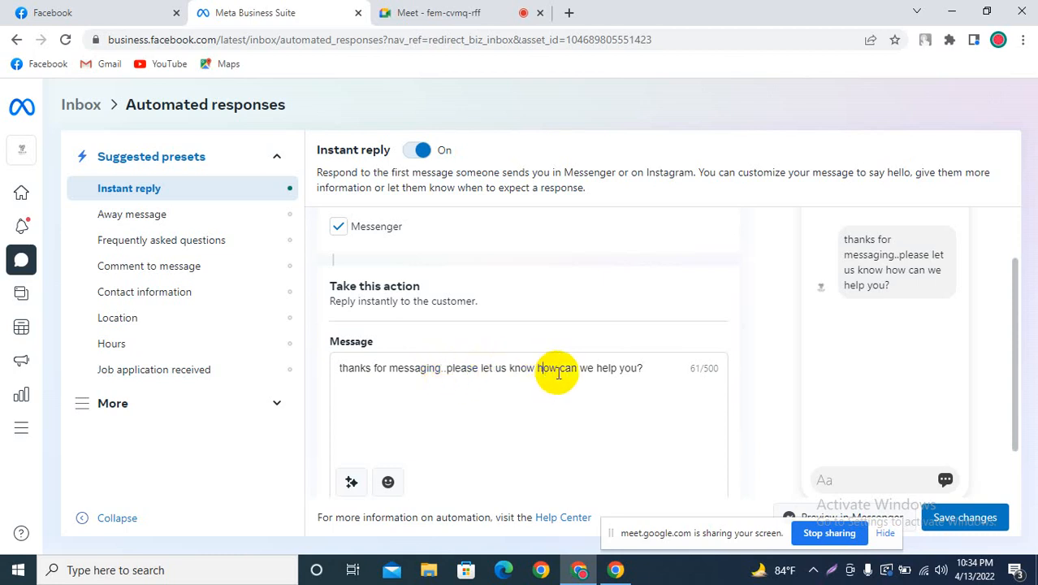
pyautogui.moveTo(600, 369); pyautogui.dragTo(340, 379)
pyautogui.click(644, 369)
pyautogui.click(416, 368)
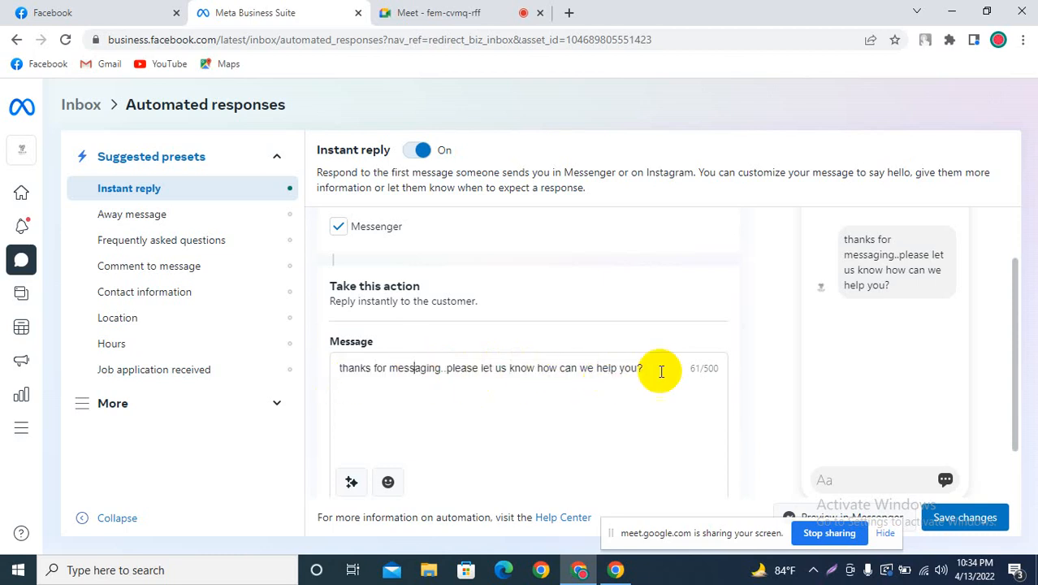
pyautogui.moveTo(660, 367); pyautogui.dragTo(336, 371)
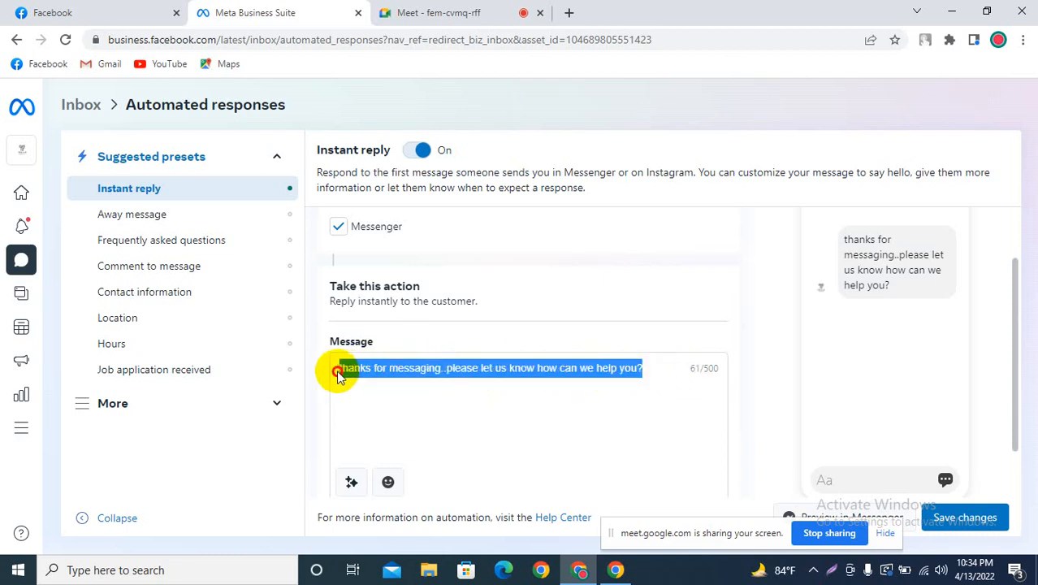
pyautogui.click(500, 369)
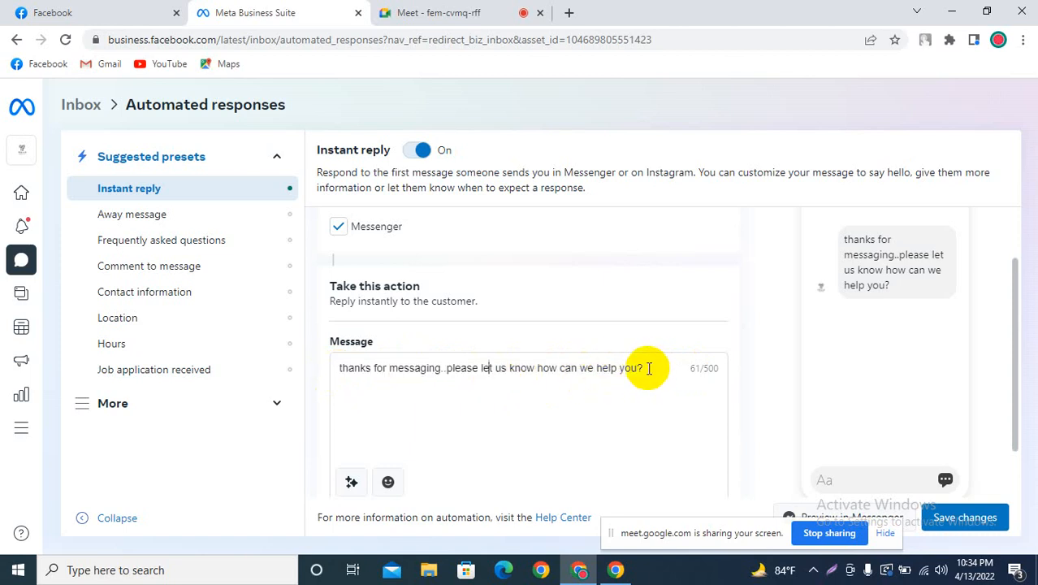
pyautogui.moveTo(649, 367); pyautogui.dragTo(340, 371)
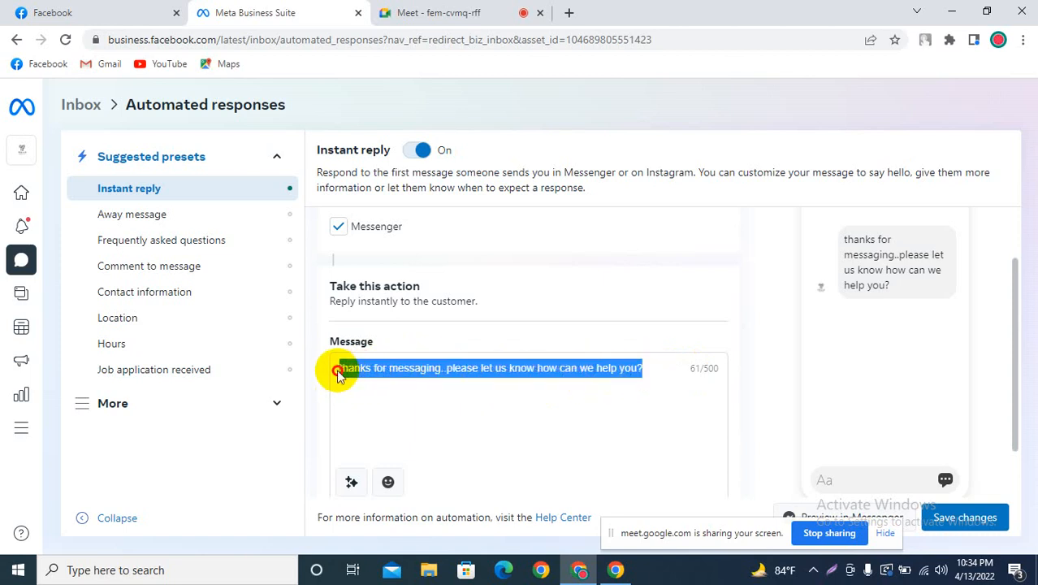
pyautogui.click(447, 372)
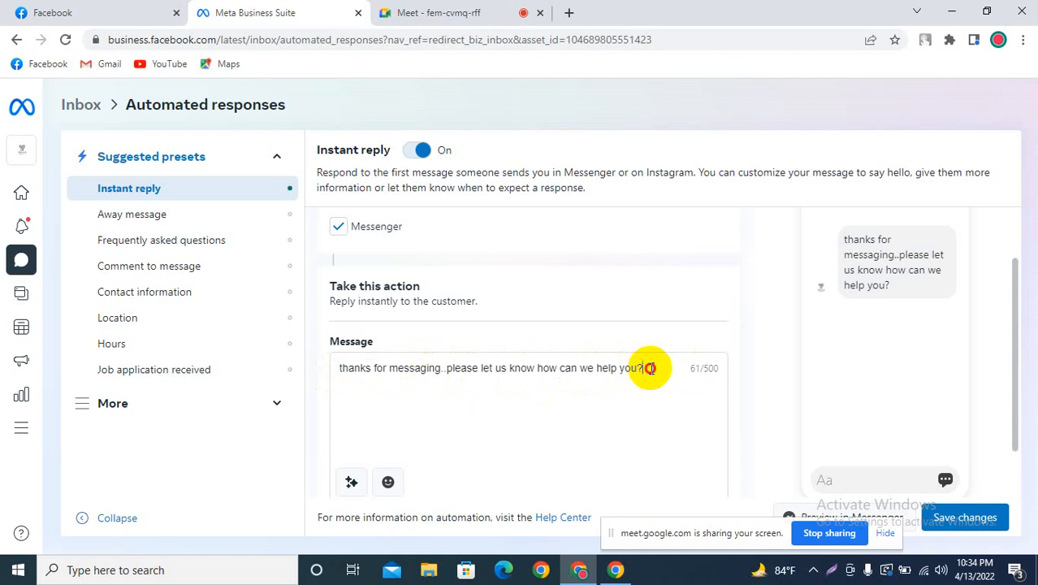
pyautogui.moveTo(650, 368); pyautogui.dragTo(336, 372)
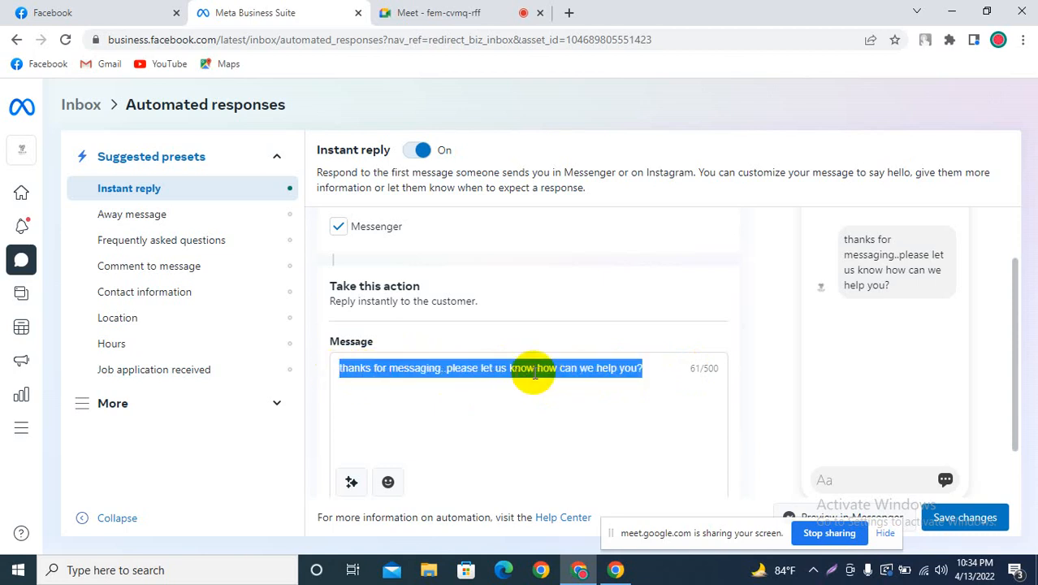
pyautogui.moveTo(650, 370); pyautogui.dragTo(337, 377)
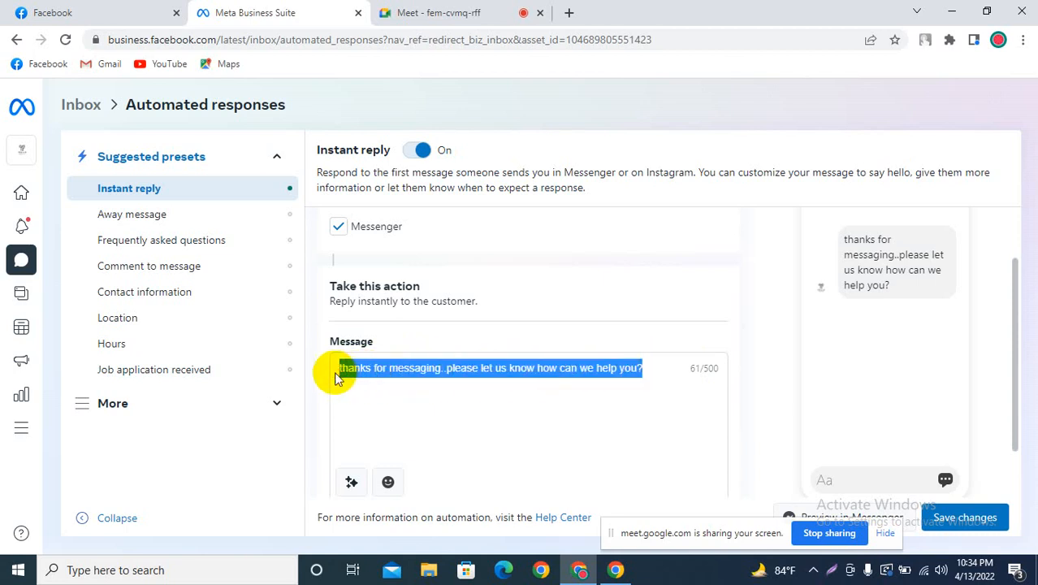
pyautogui.click(649, 371)
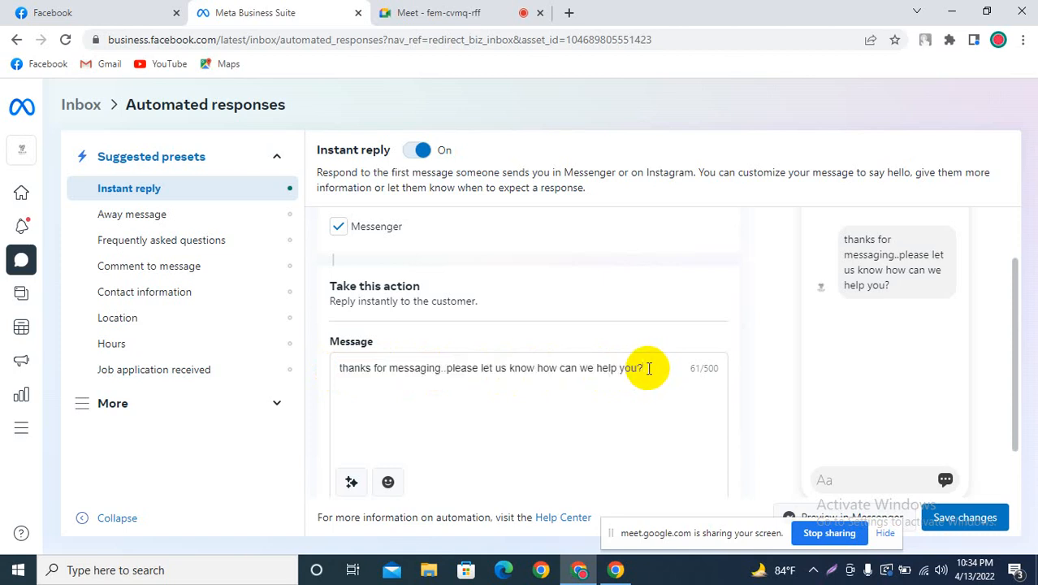
pyautogui.moveTo(650, 368); pyautogui.dragTo(343, 378)
pyautogui.click(451, 384)
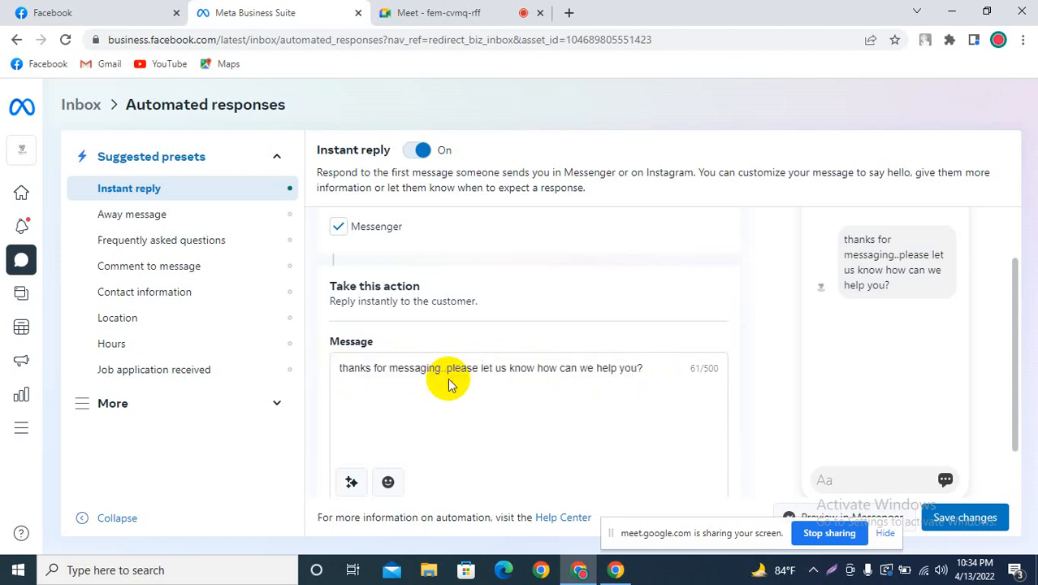
pyautogui.moveTo(650, 368); pyautogui.dragTo(331, 371)
pyautogui.click(408, 369)
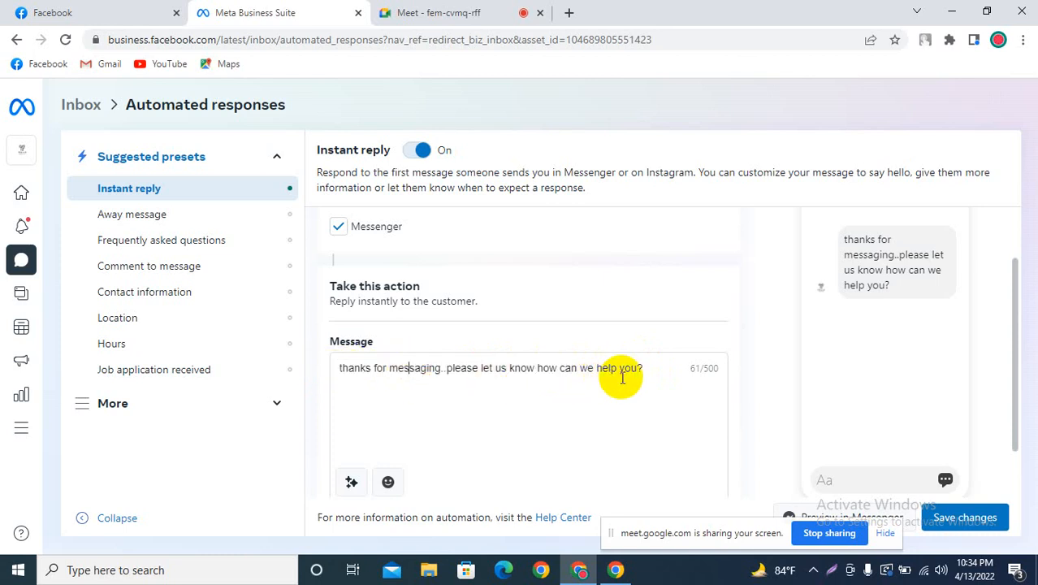
pyautogui.moveTo(644, 366); pyautogui.dragTo(340, 371)
pyautogui.click(423, 370)
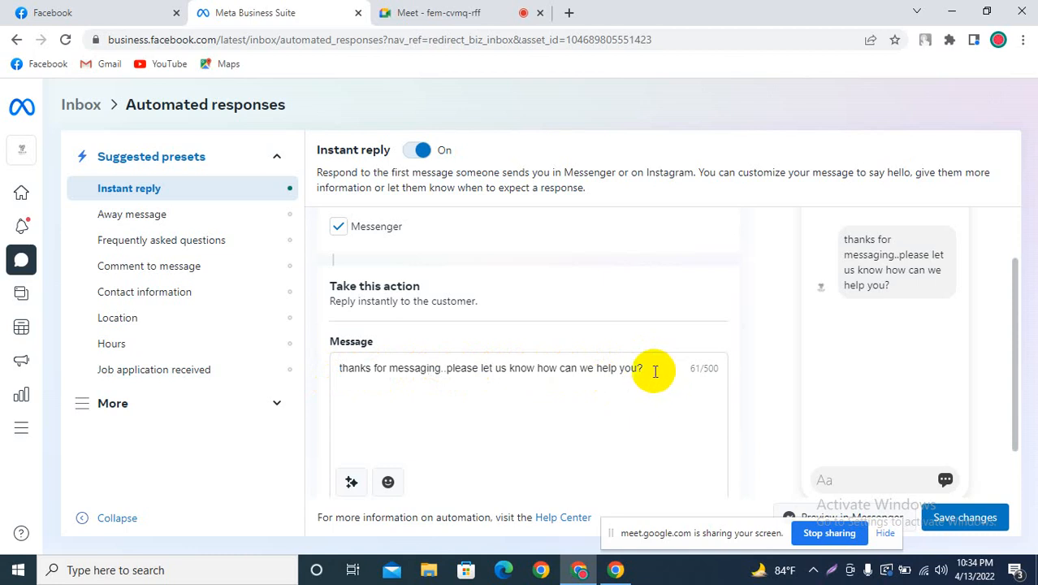
pyautogui.moveTo(655, 371); pyautogui.dragTo(332, 376)
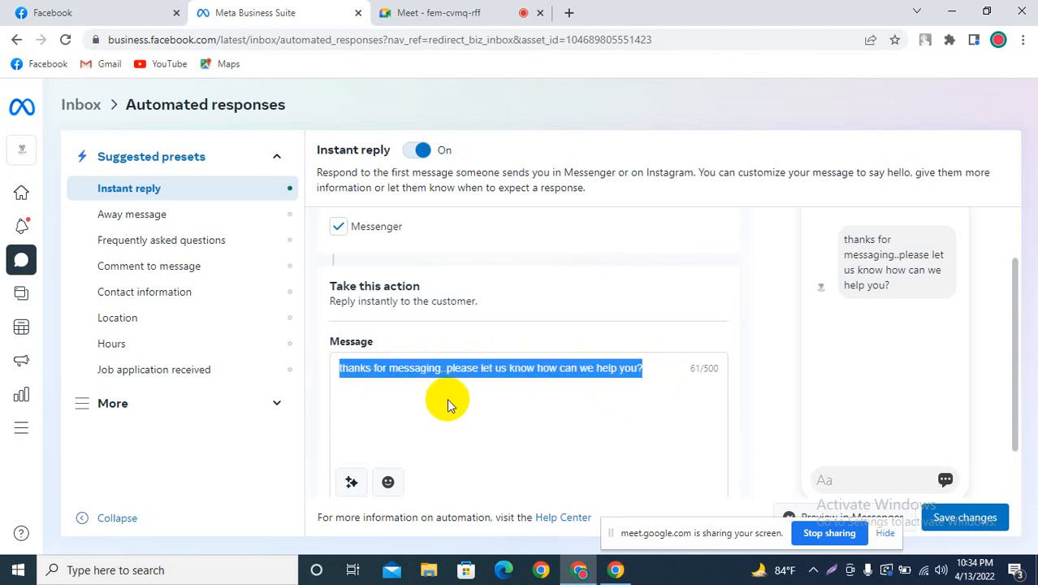
# Save the instant reply and dismiss the 'Change not saved' warning
pyautogui.click(715, 522)
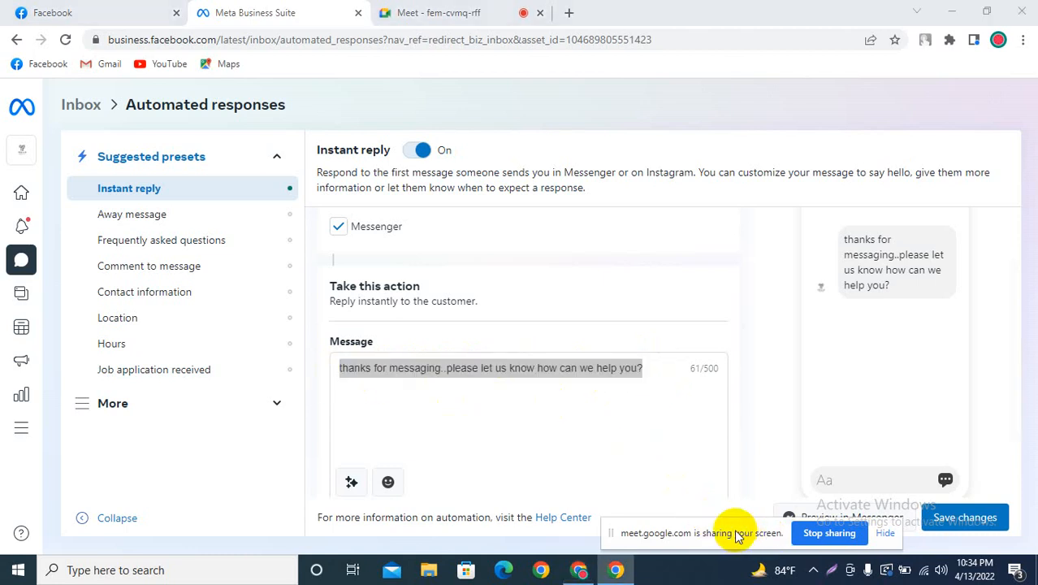
pyautogui.click(732, 527)
pyautogui.moveTo(732, 528); pyautogui.dragTo(765, 545)
pyautogui.click(975, 518)
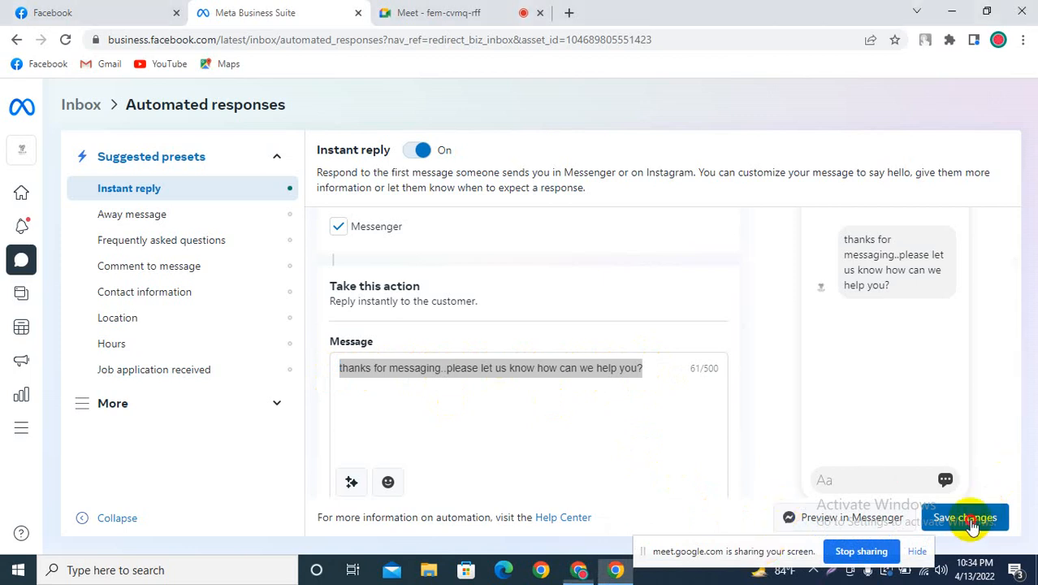
pyautogui.click(1003, 514)
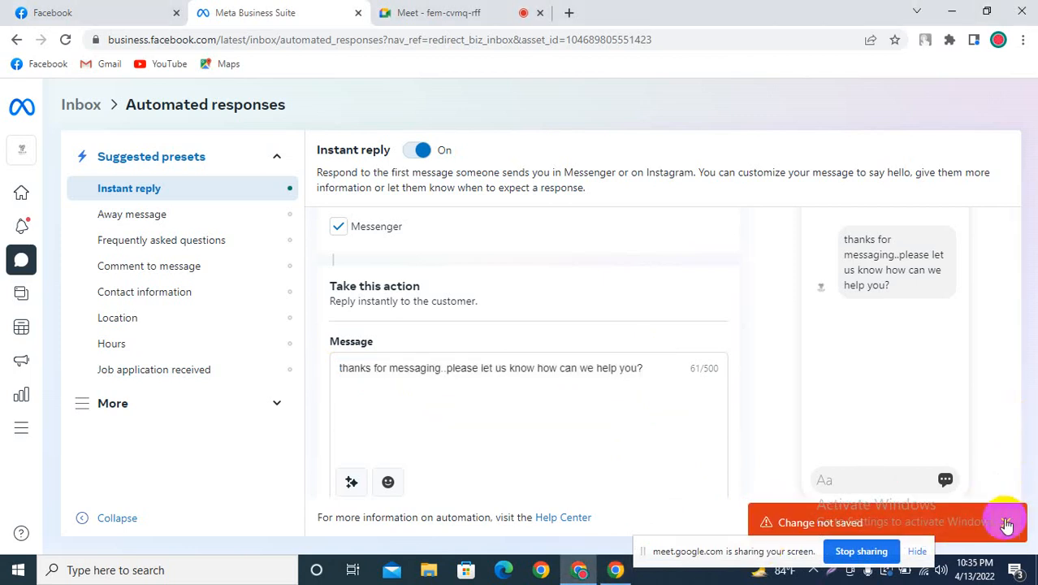
pyautogui.scroll(1, 687, 268)
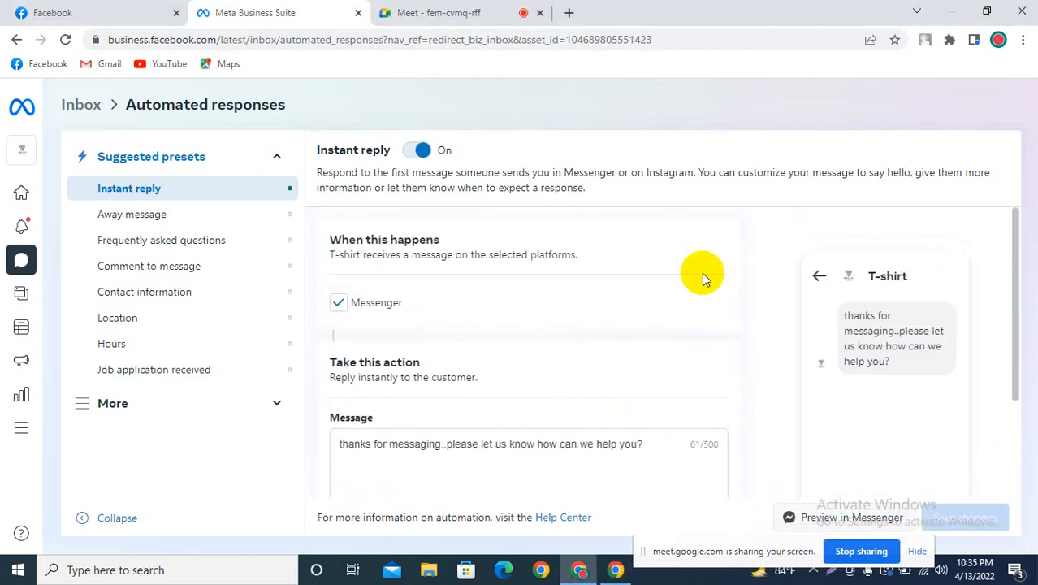
pyautogui.scroll(-1, 731, 300)
pyautogui.scroll(-1, 749, 310)
pyautogui.scroll(3, 756, 332)
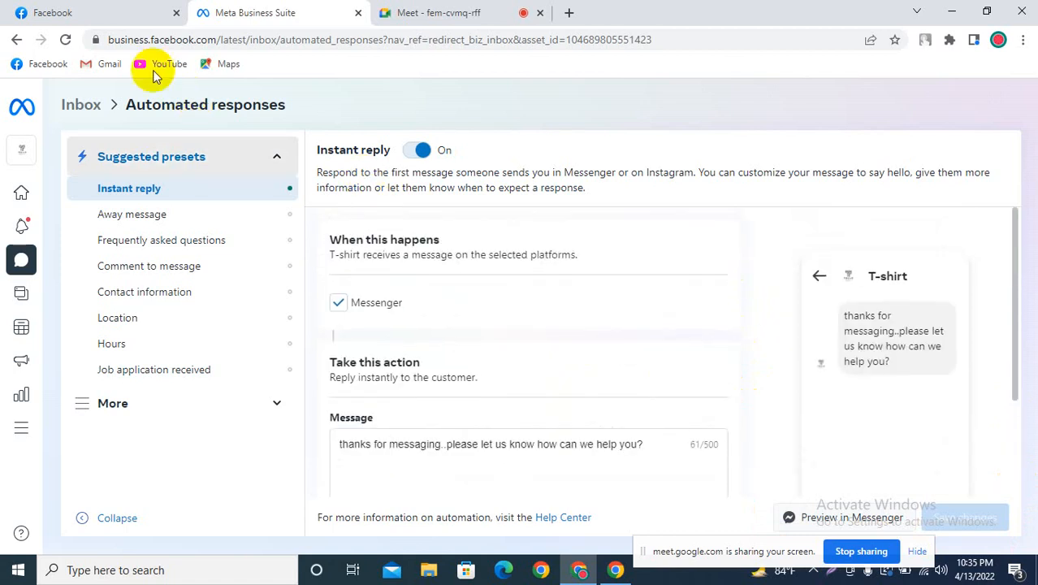
# Reload the Automated responses page and inspect the reverted default reply message
pyautogui.click(65, 39)
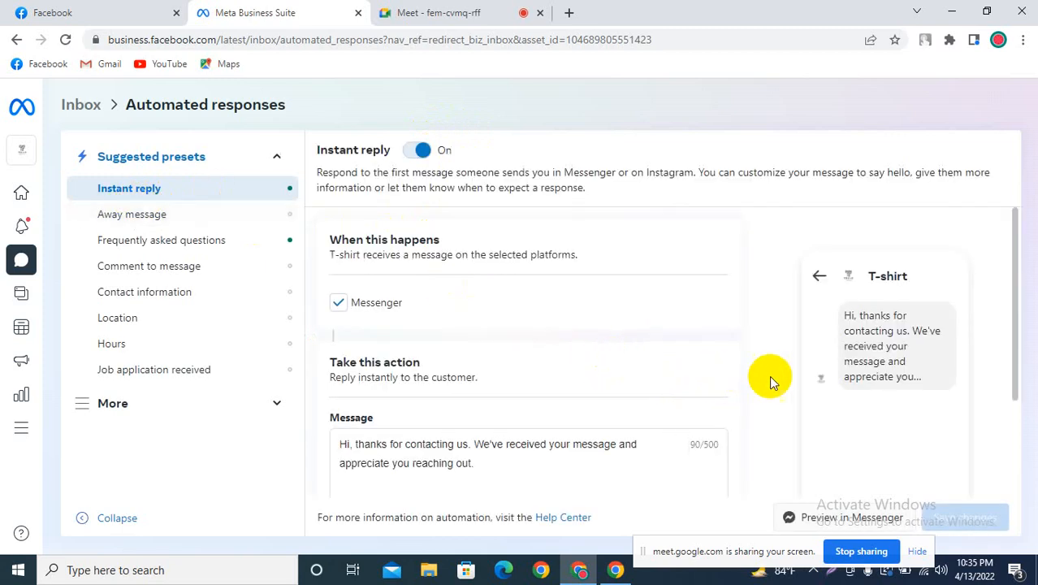
pyautogui.scroll(-2, 770, 375)
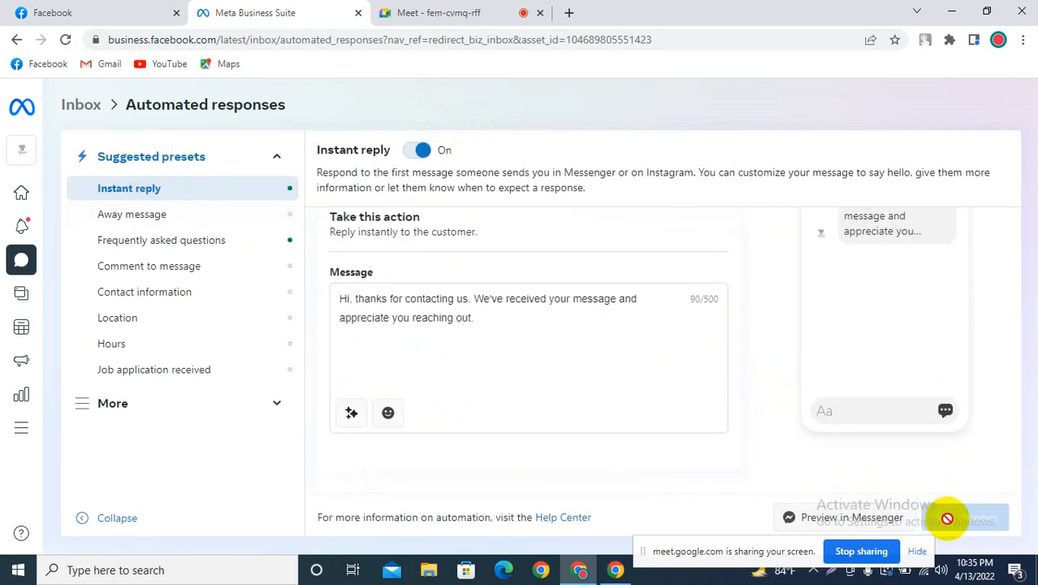
pyautogui.click(390, 298)
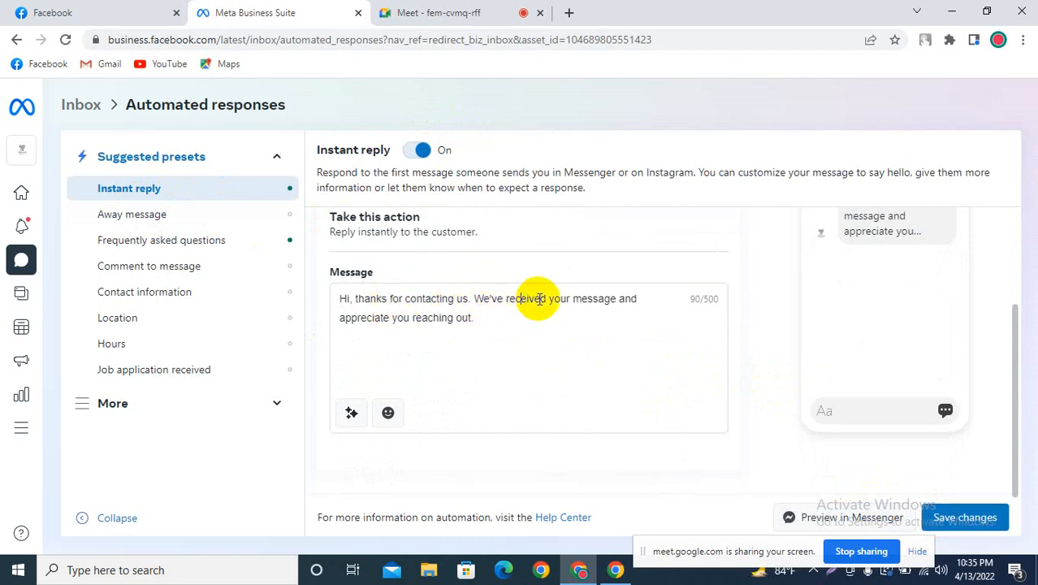
pyautogui.click(582, 302)
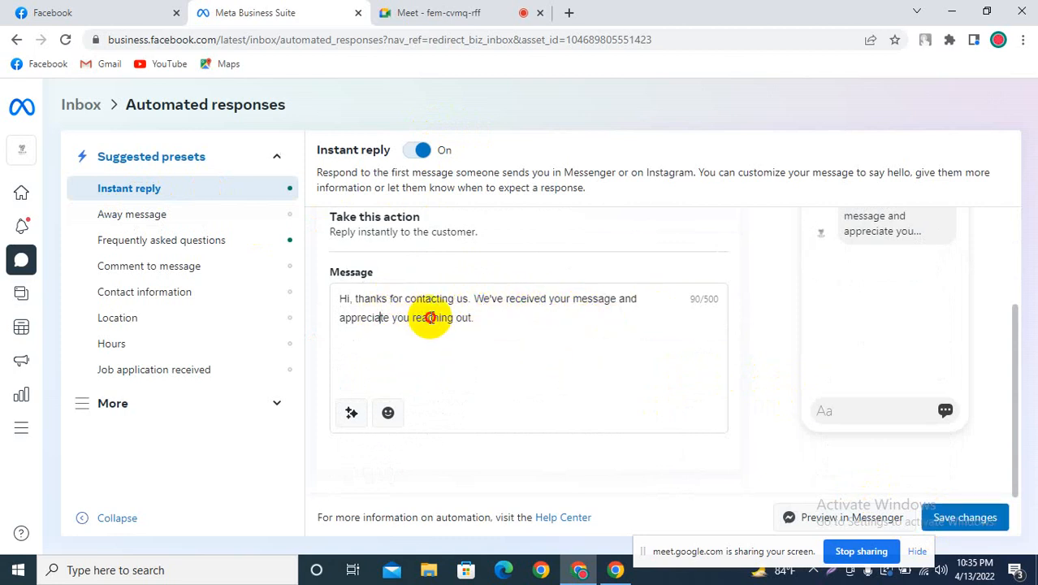
pyautogui.click(449, 317)
pyautogui.click(512, 319)
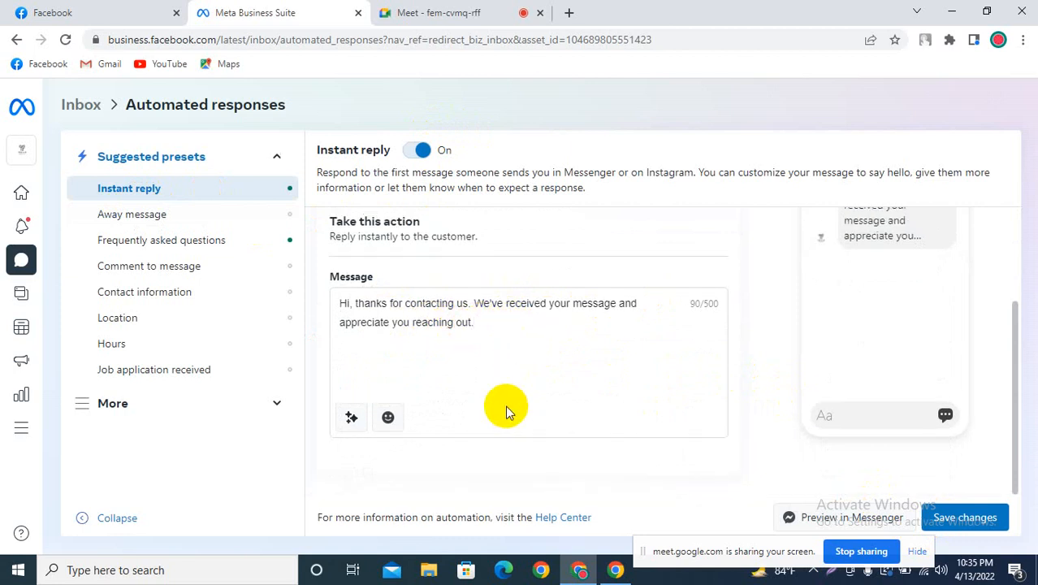
pyautogui.scroll(2, 506, 407)
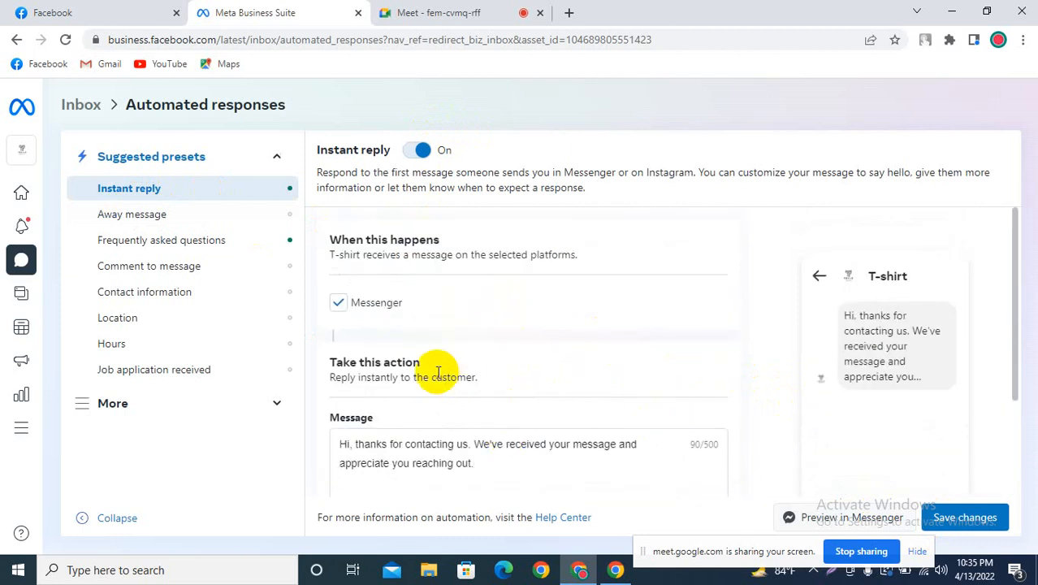
pyautogui.scroll(-1, 438, 372)
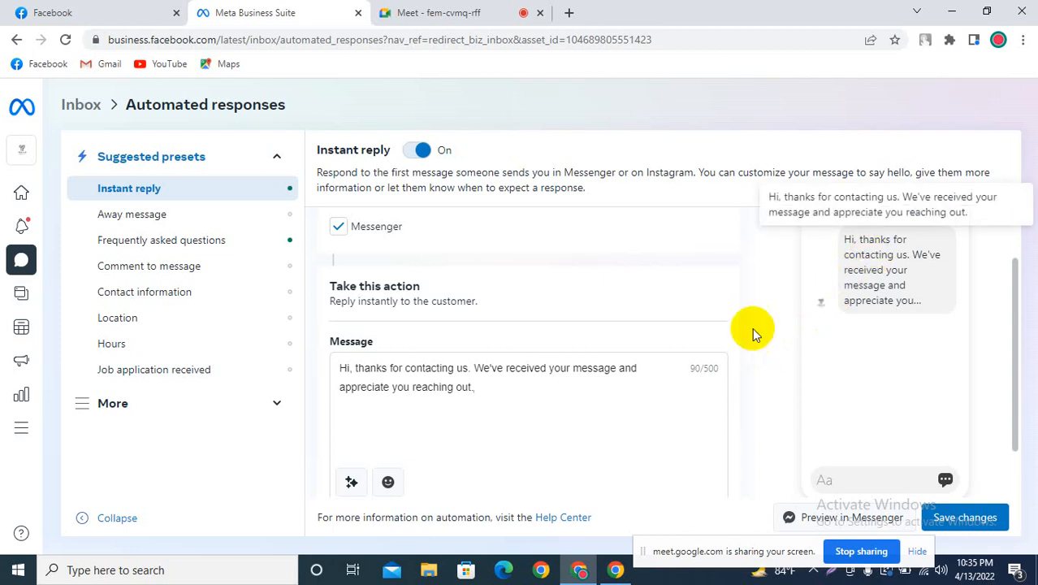
# Highlight phrases of the default 'Hi, thanks for contacting us' message in turn
pyautogui.click(478, 388)
pyautogui.moveTo(479, 387)
pyautogui.mouseDown()
pyautogui.moveTo(325, 372)
pyautogui.moveTo(394, 371)
pyautogui.moveTo(487, 394)
pyautogui.mouseUp()
pyautogui.click(411, 372)
pyautogui.click(487, 394)
pyautogui.click(377, 373)
pyautogui.moveTo(377, 372); pyautogui.dragTo(464, 367)
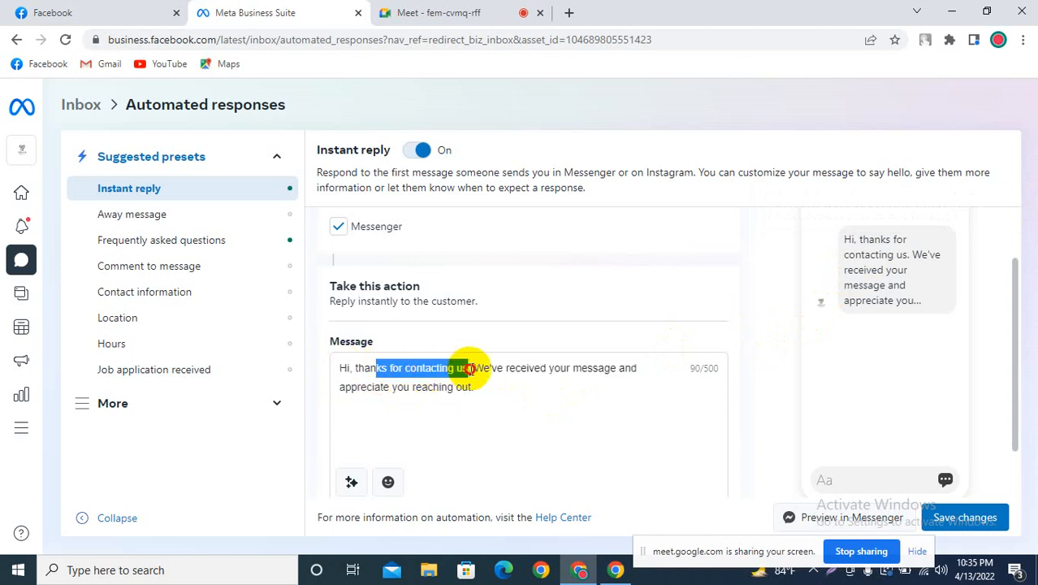
pyautogui.click(491, 367)
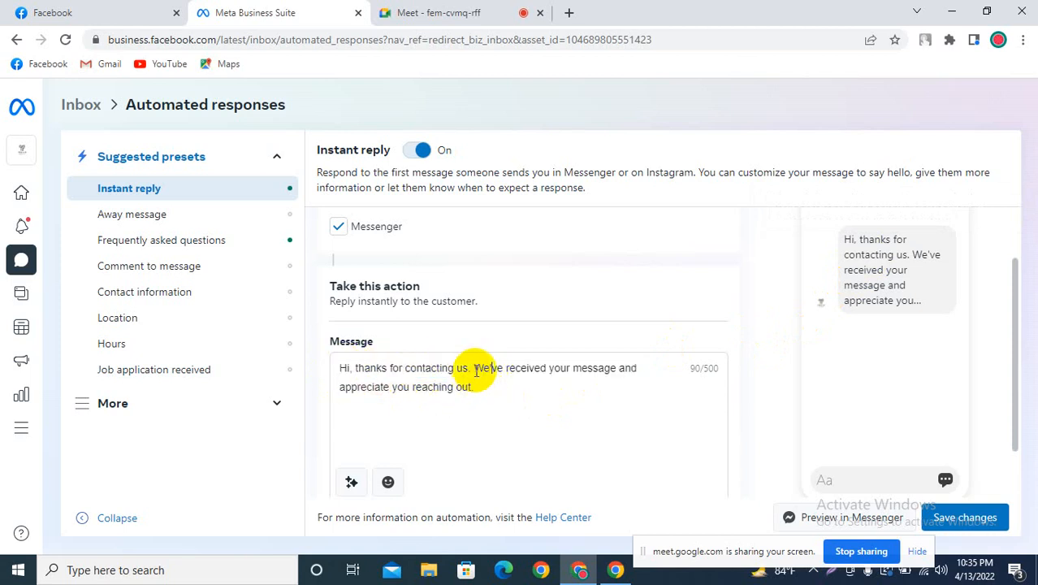
pyautogui.moveTo(477, 370); pyautogui.dragTo(615, 368)
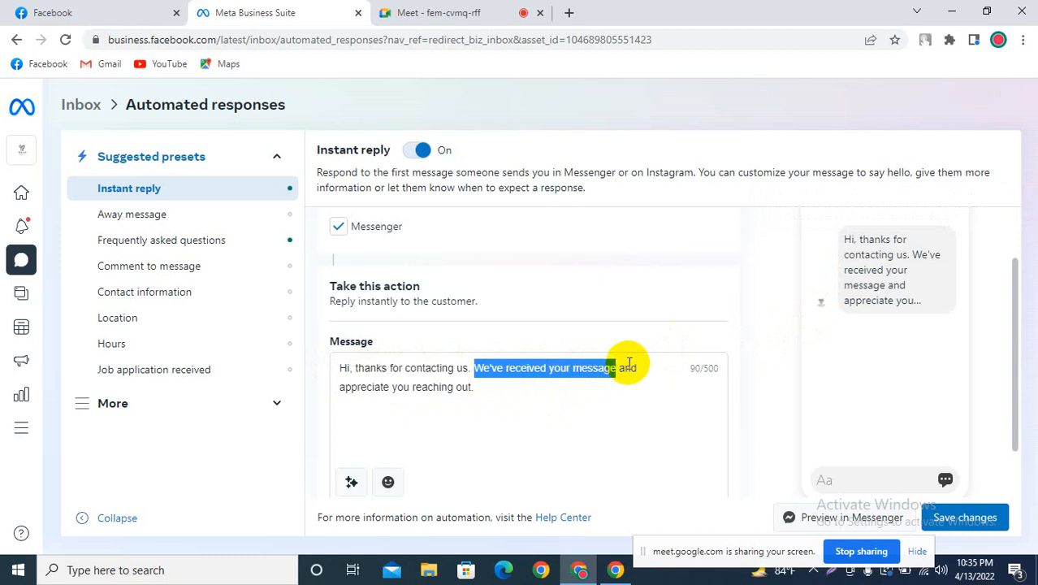
pyautogui.click(628, 365)
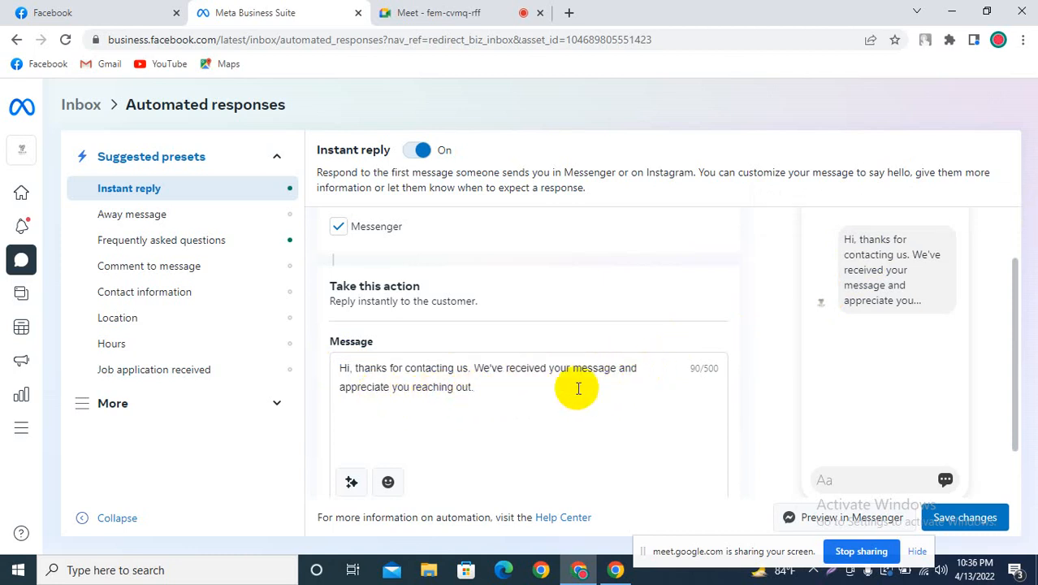
pyautogui.moveTo(471, 387); pyautogui.dragTo(393, 388)
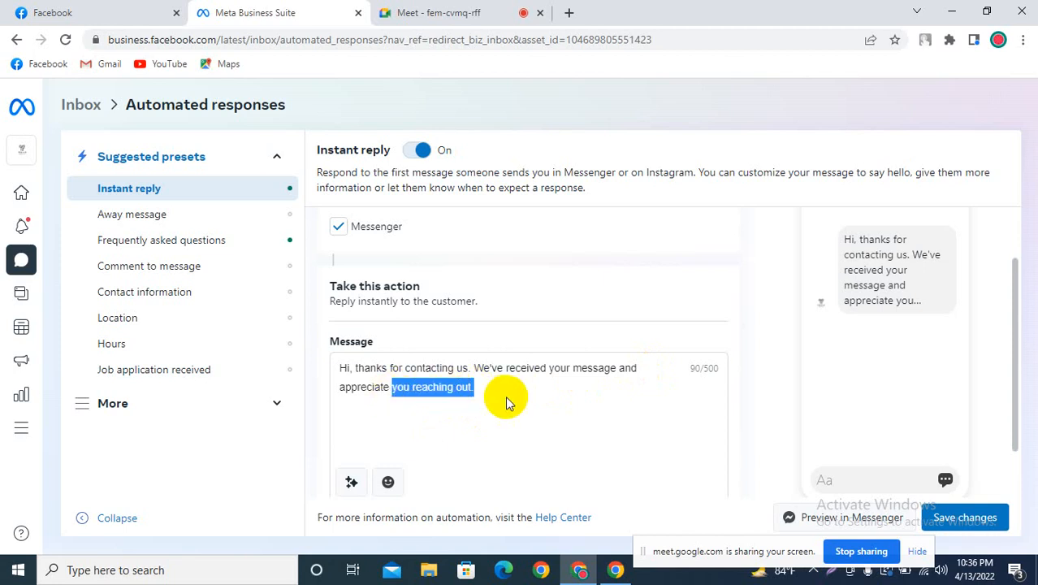
pyautogui.click(505, 399)
pyautogui.keyDown('shift'); pyautogui.click(620, 366); pyautogui.keyUp('shift')
pyautogui.click(659, 368)
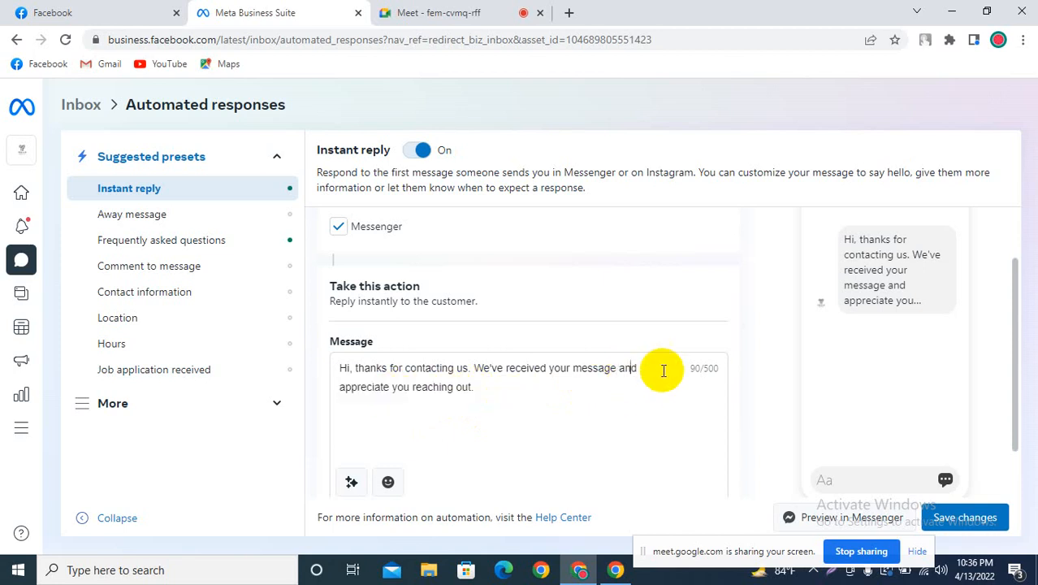
pyautogui.click(654, 370)
pyautogui.doubleClick(655, 370)
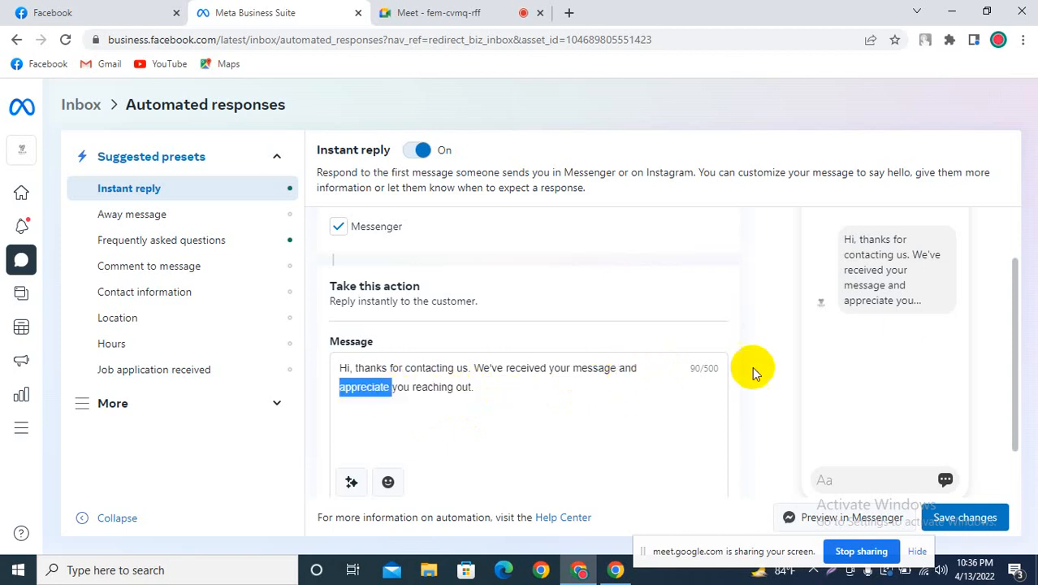
pyautogui.click(632, 378)
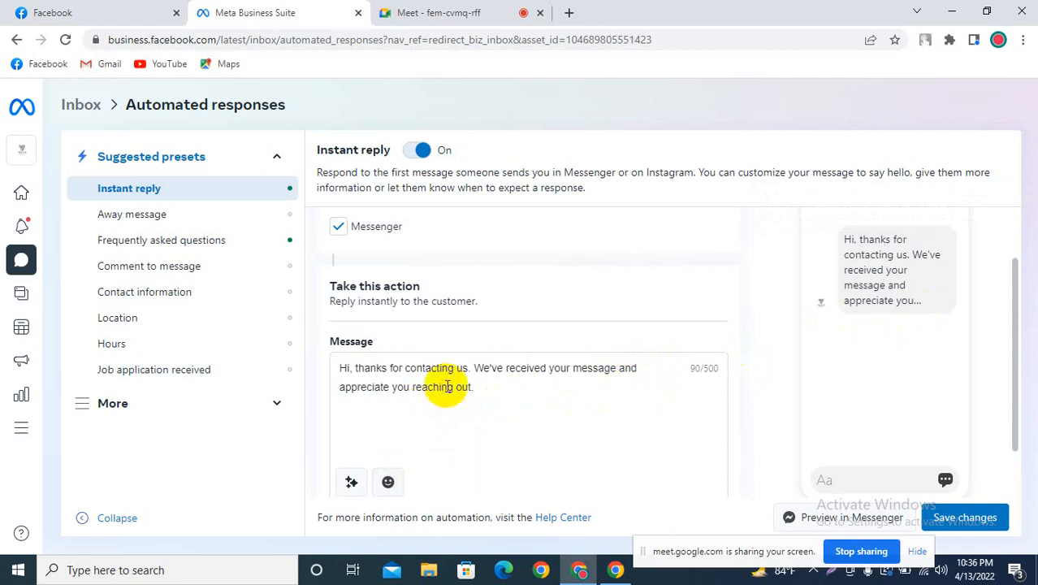
pyautogui.scroll(1, 642, 338)
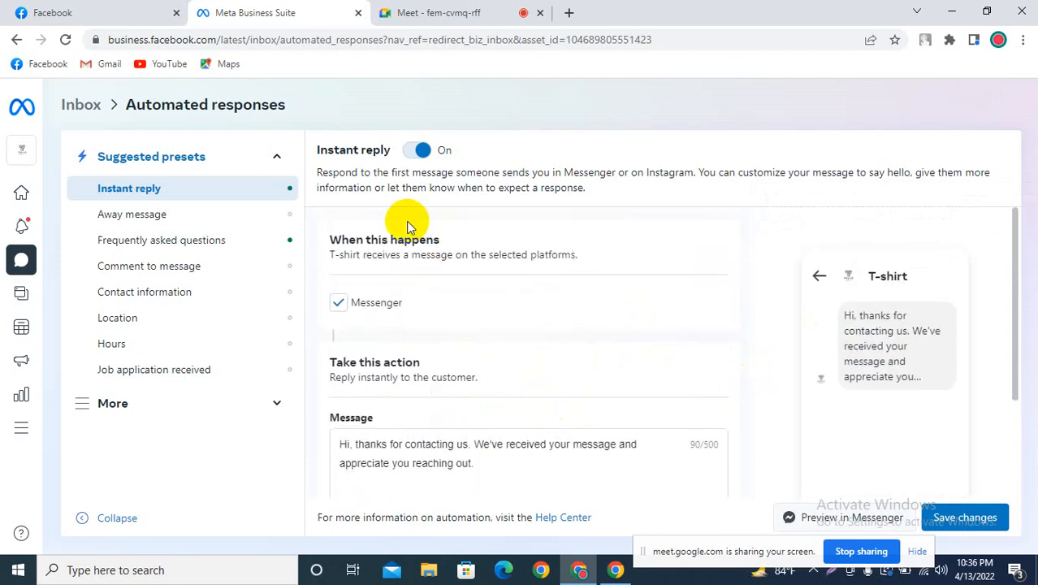
# Save the Instant reply when leaving for Away message, then open Frequently asked questions
pyautogui.click(219, 226)
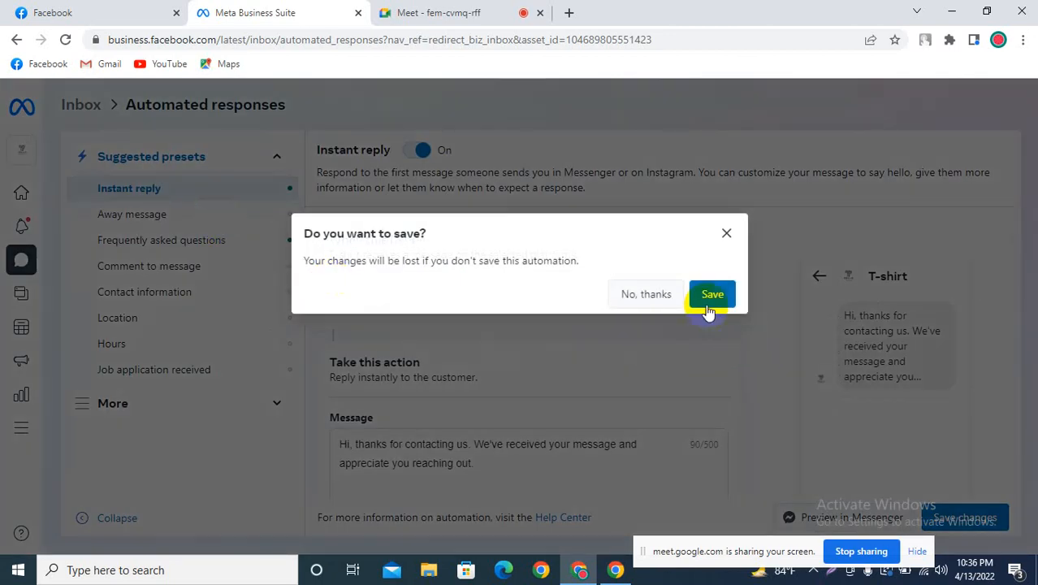
pyautogui.click(712, 295)
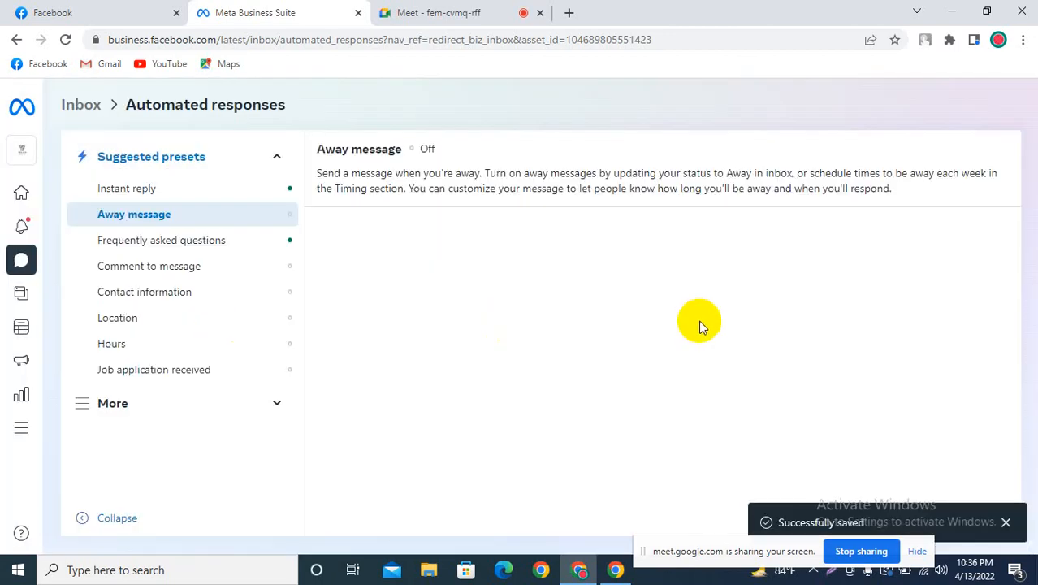
pyautogui.click(204, 244)
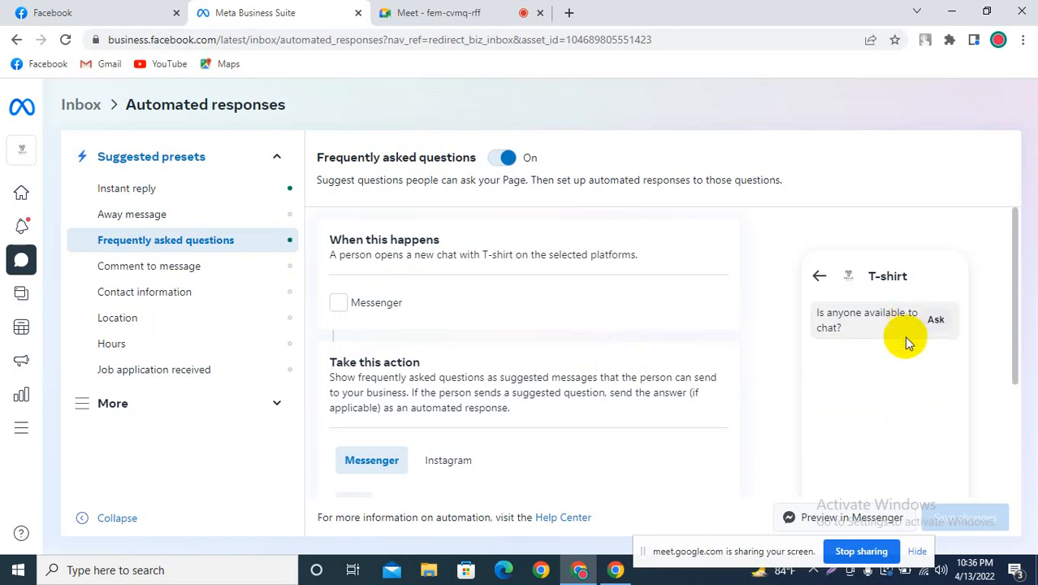
# Look over the sample question in the preview and enable FAQ suggestions for Messenger
pyautogui.moveTo(826, 314); pyautogui.dragTo(843, 326)
pyautogui.click(819, 324)
pyautogui.click(853, 327)
pyautogui.click(844, 325)
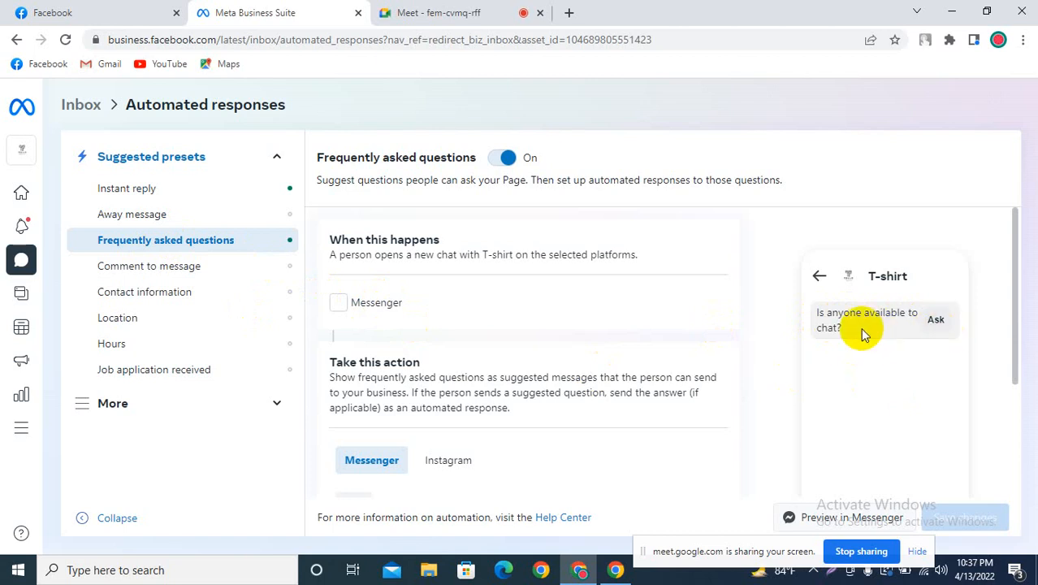
pyautogui.click(338, 303)
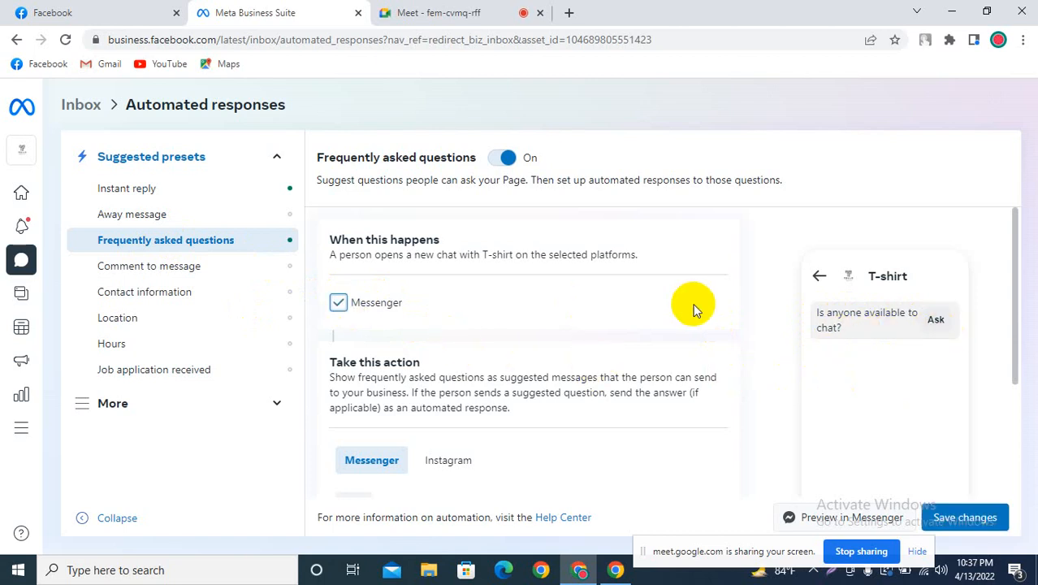
# Open Question #1, 'Is anyone available to chat?', for editing and view its reply
pyautogui.scroll(-3, 690, 317)
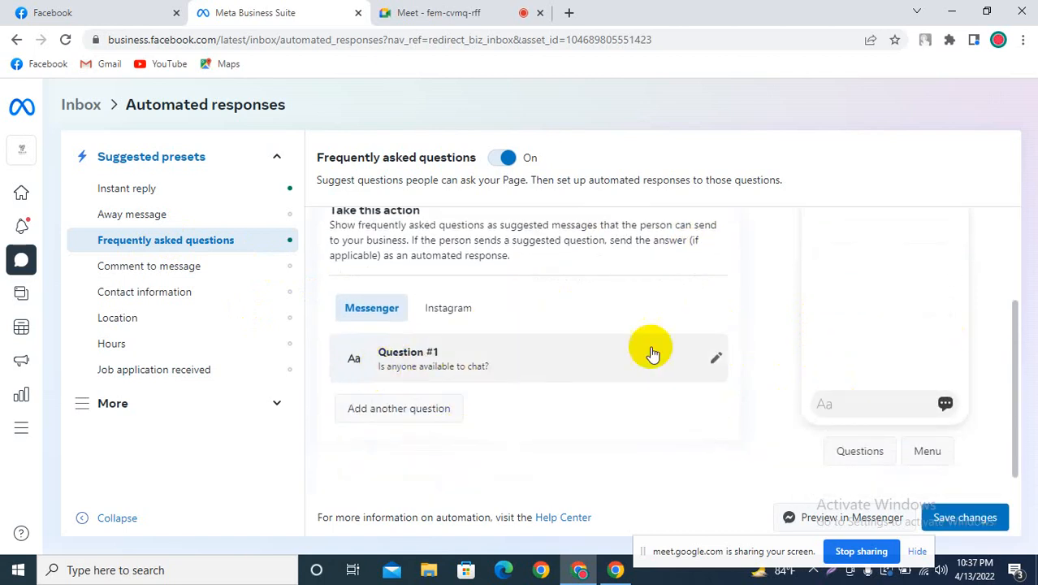
pyautogui.click(714, 358)
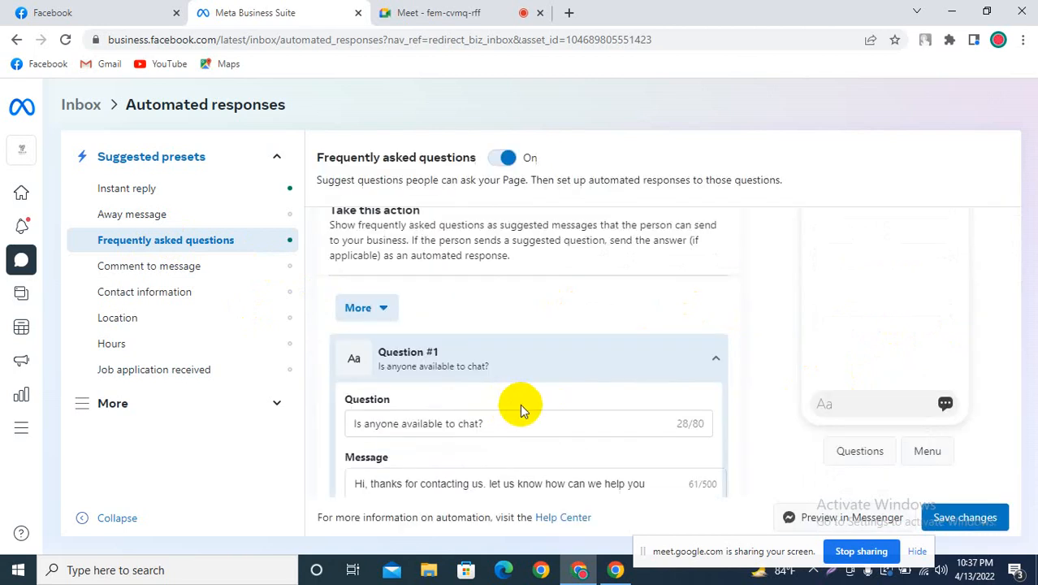
pyautogui.scroll(-1, 449, 432)
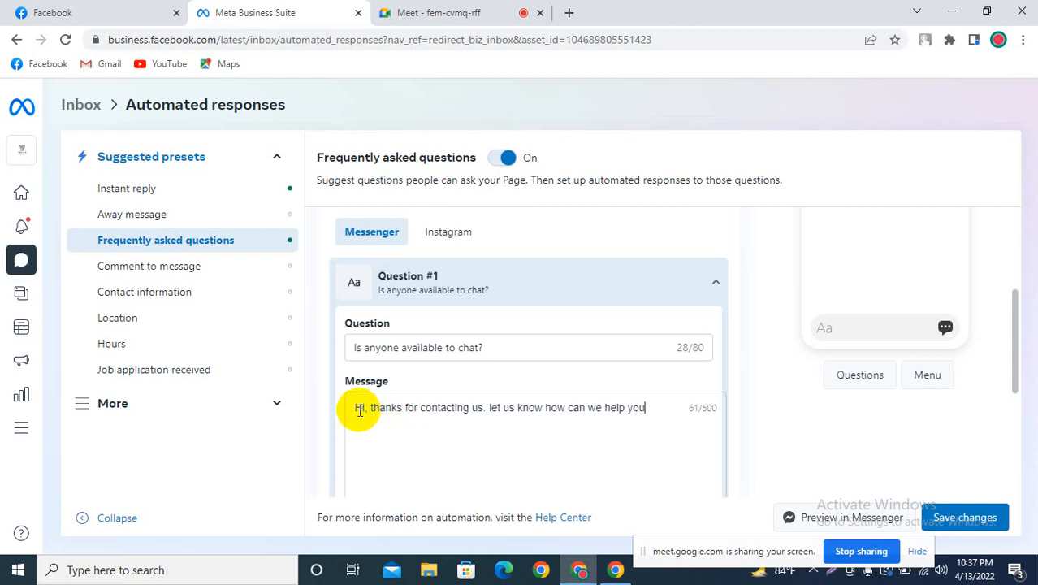
pyautogui.moveTo(356, 411); pyautogui.dragTo(645, 412)
pyautogui.click(656, 417)
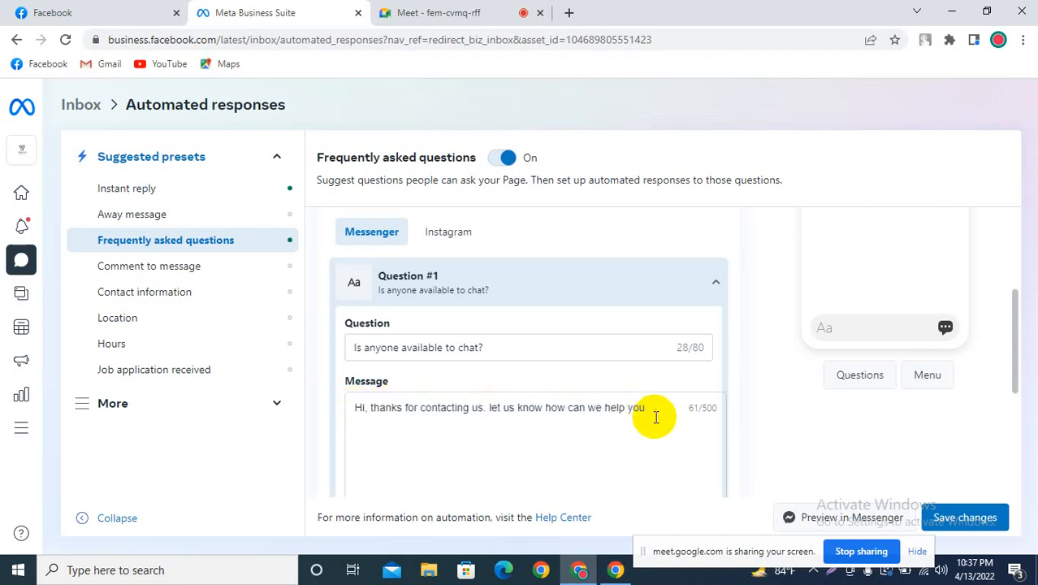
pyautogui.scroll(3, 615, 389)
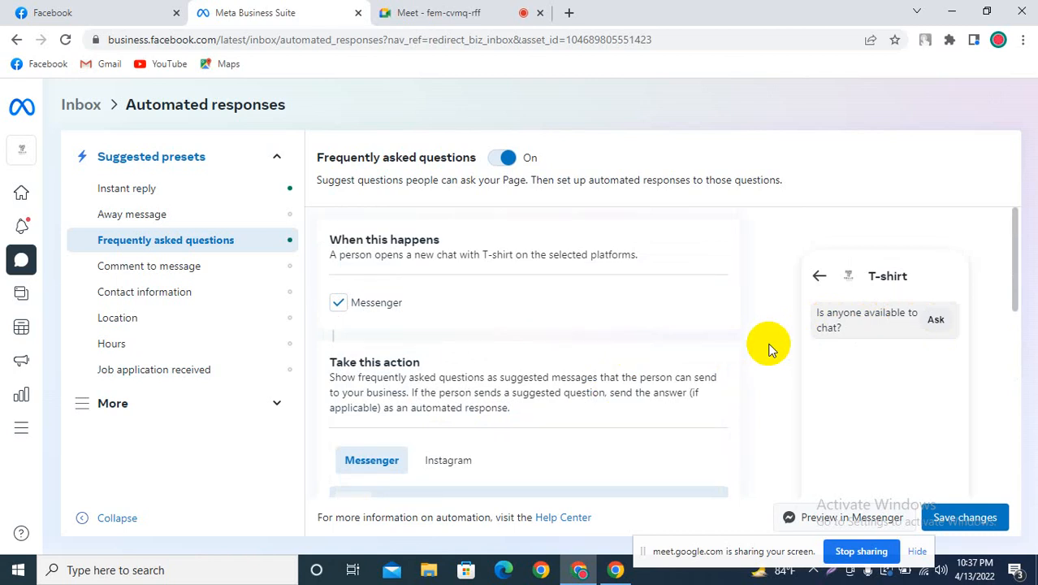
# Read through the thanks-for-contacting-us reply without changing it, then scroll to Add another question
pyautogui.scroll(-5, 524, 371)
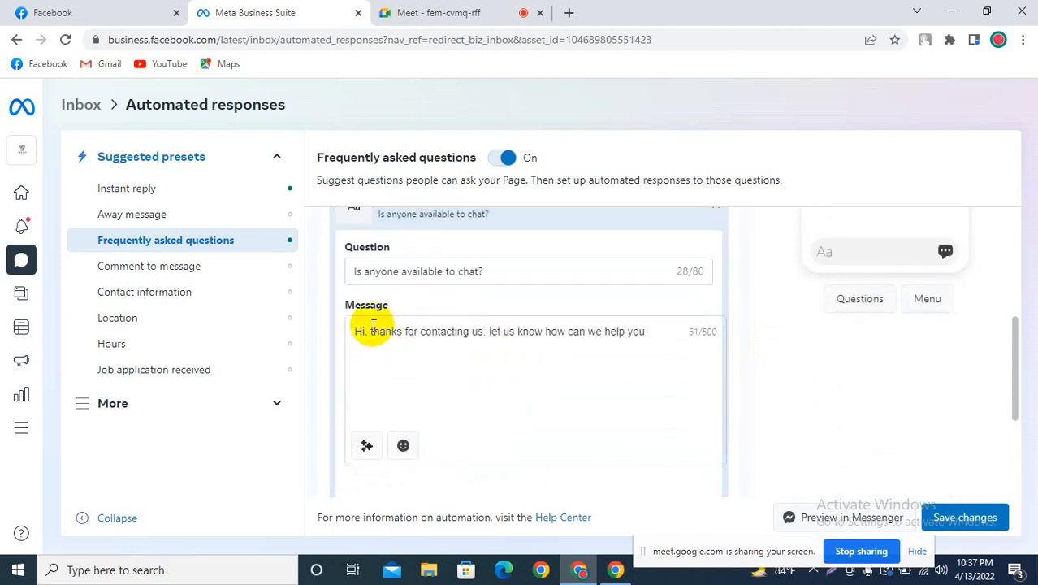
pyautogui.moveTo(370, 332); pyautogui.dragTo(478, 332)
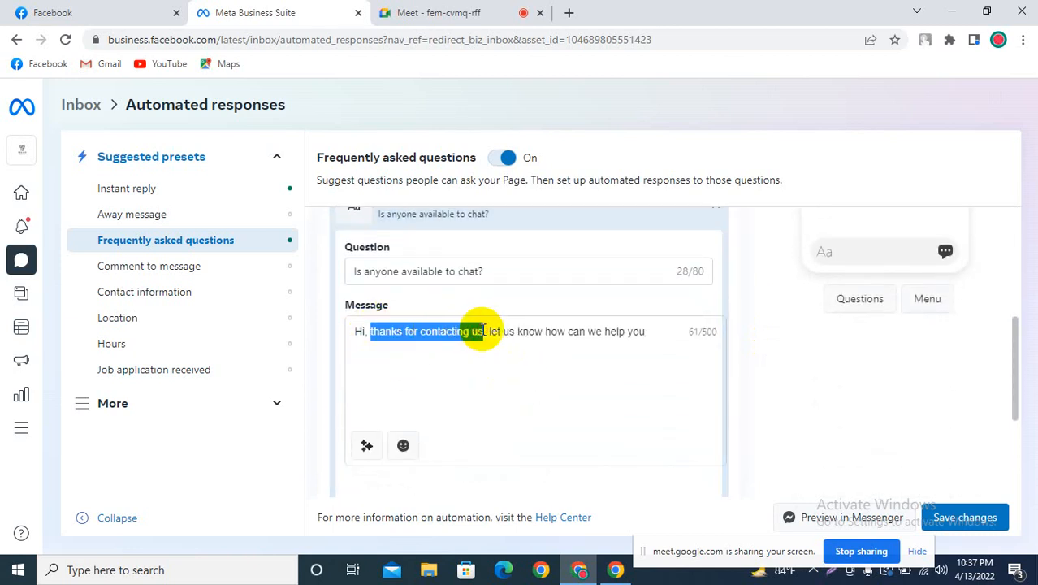
pyautogui.moveTo(550, 331); pyautogui.dragTo(645, 332)
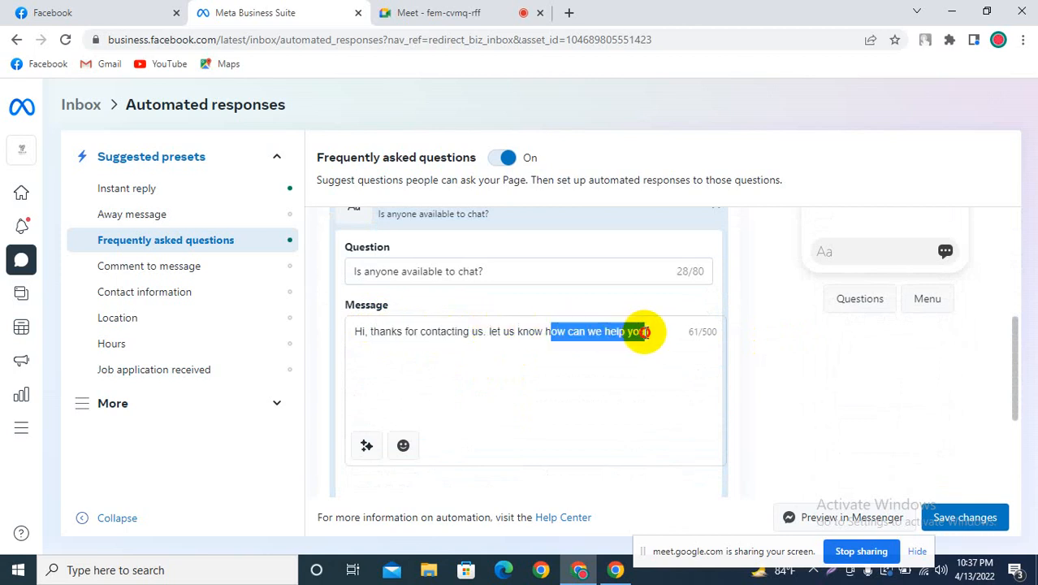
pyautogui.click(638, 333)
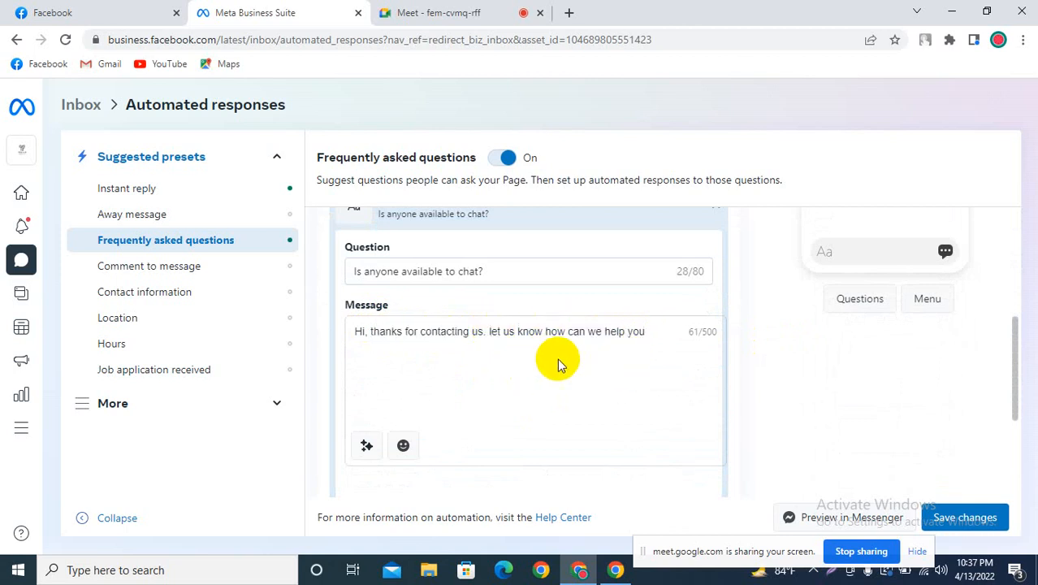
pyautogui.moveTo(362, 332); pyautogui.dragTo(656, 331)
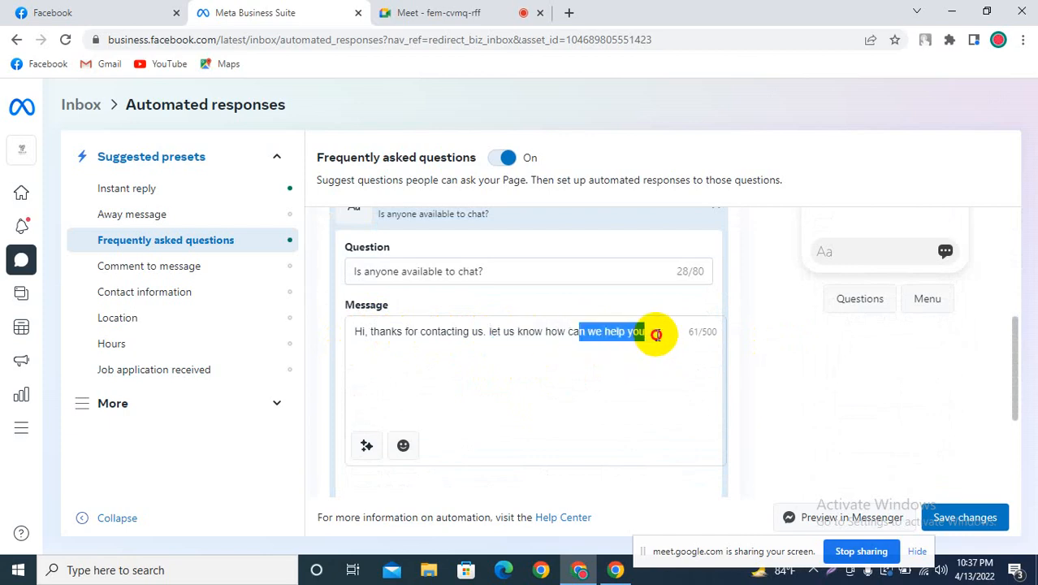
pyautogui.click(652, 342)
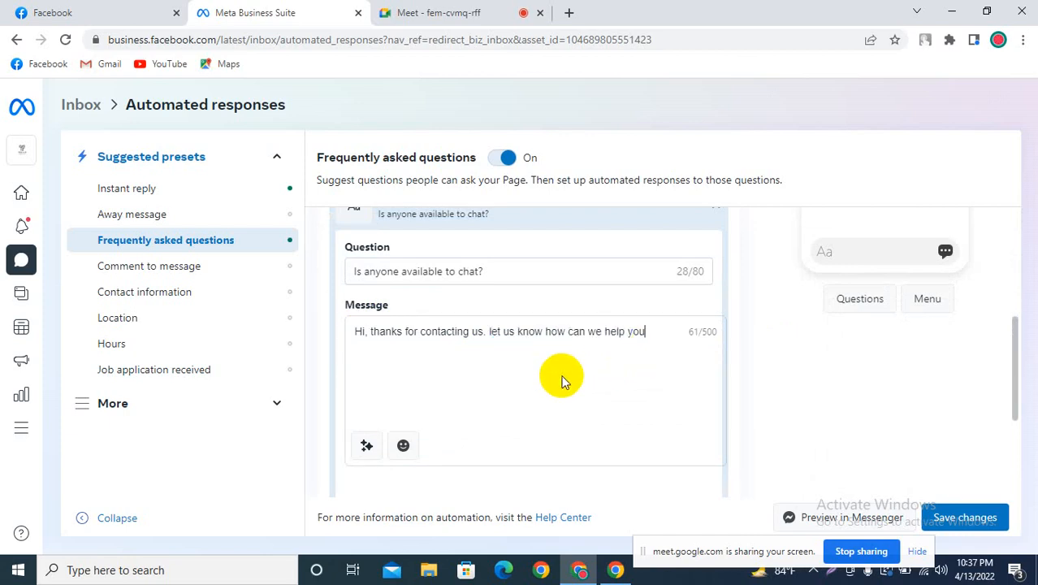
pyautogui.scroll(-1, 569, 411)
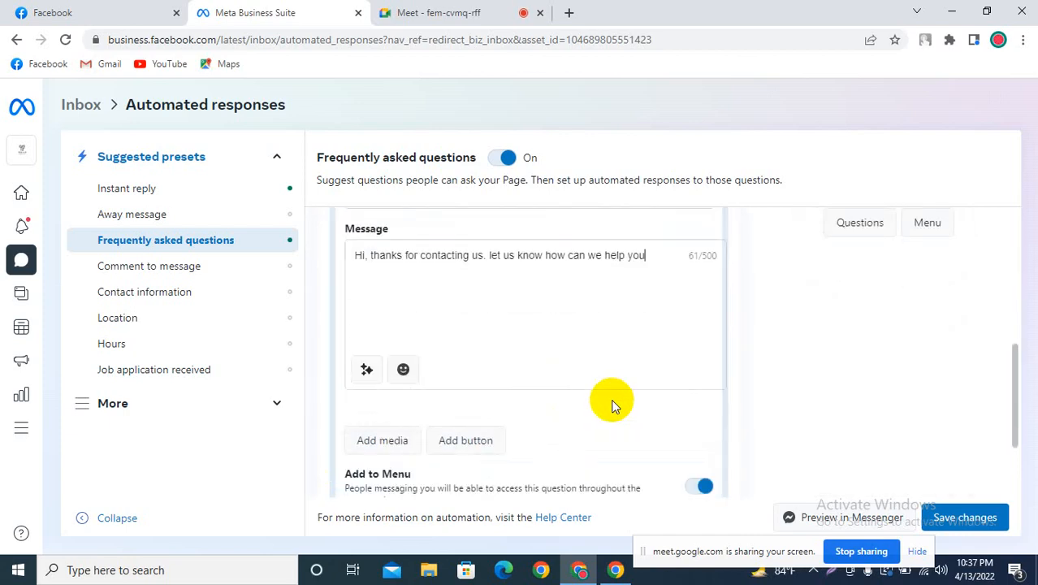
pyautogui.scroll(-2, 611, 406)
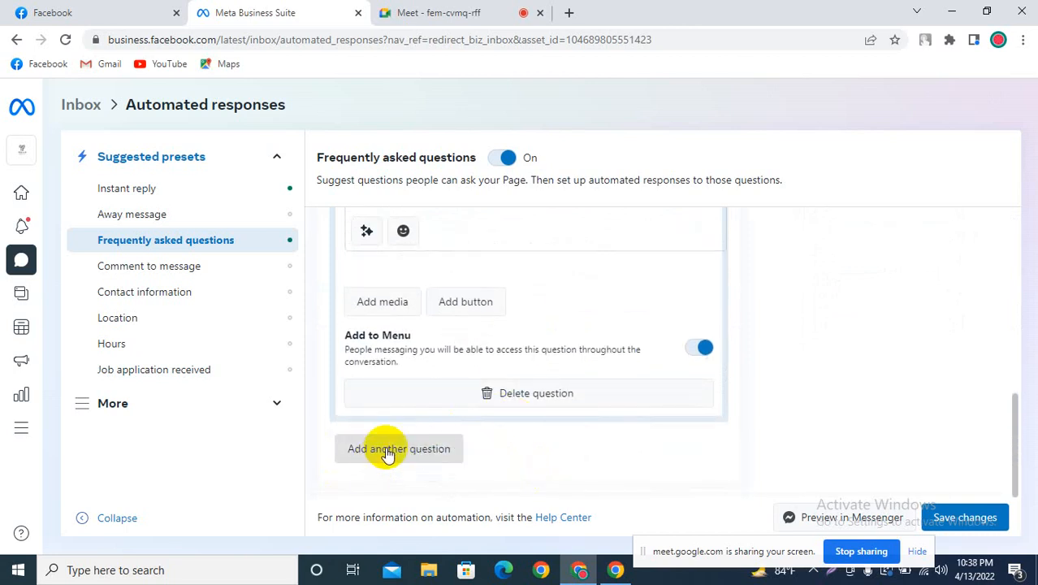
# Add a second FAQ question and open it for editing
pyautogui.click(387, 453)
pyautogui.scroll(-1, 804, 402)
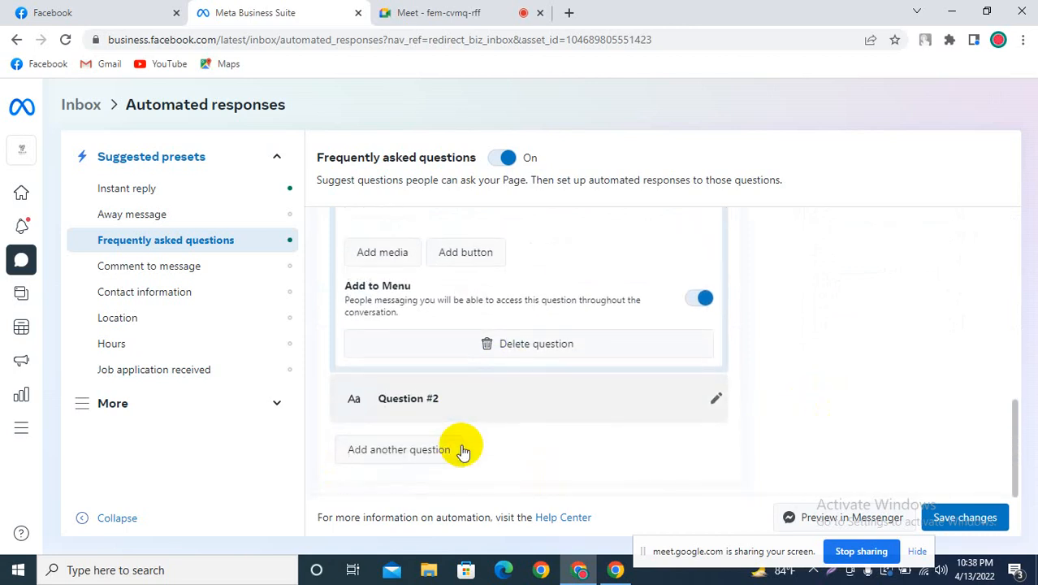
pyautogui.click(715, 402)
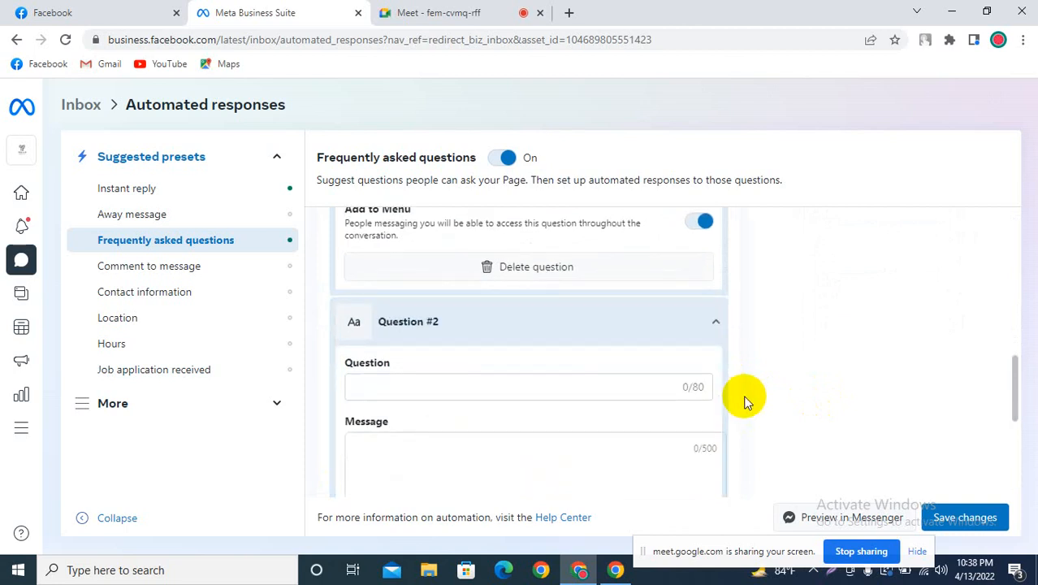
pyautogui.scroll(-1, 463, 385)
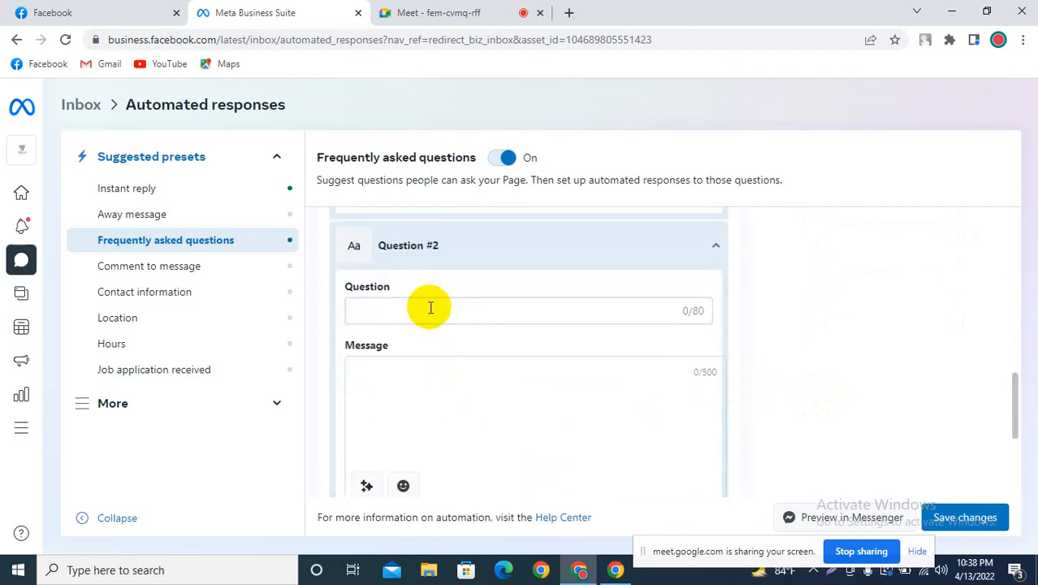
# Enter 'do you want to join our course?' as Question #2 and move to its empty reply
pyautogui.click(431, 312)
pyautogui.write('d')
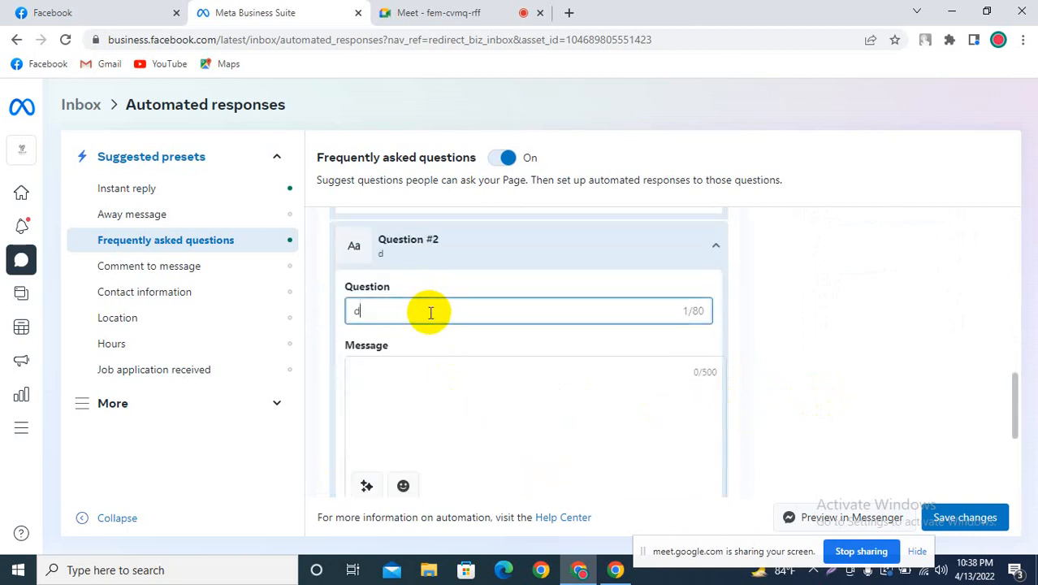
pyautogui.write('o you want to')
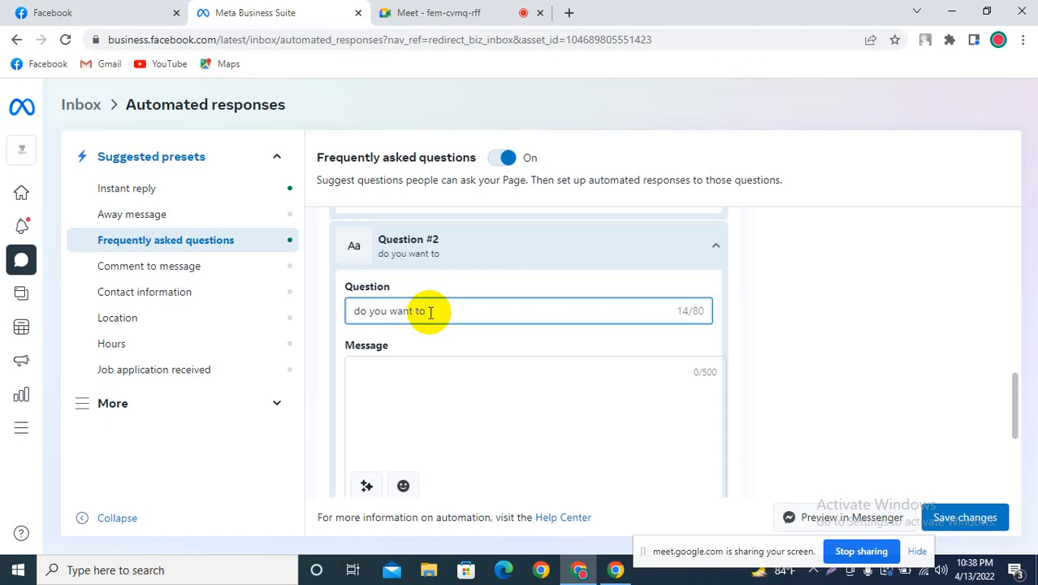
pyautogui.write('join our c')
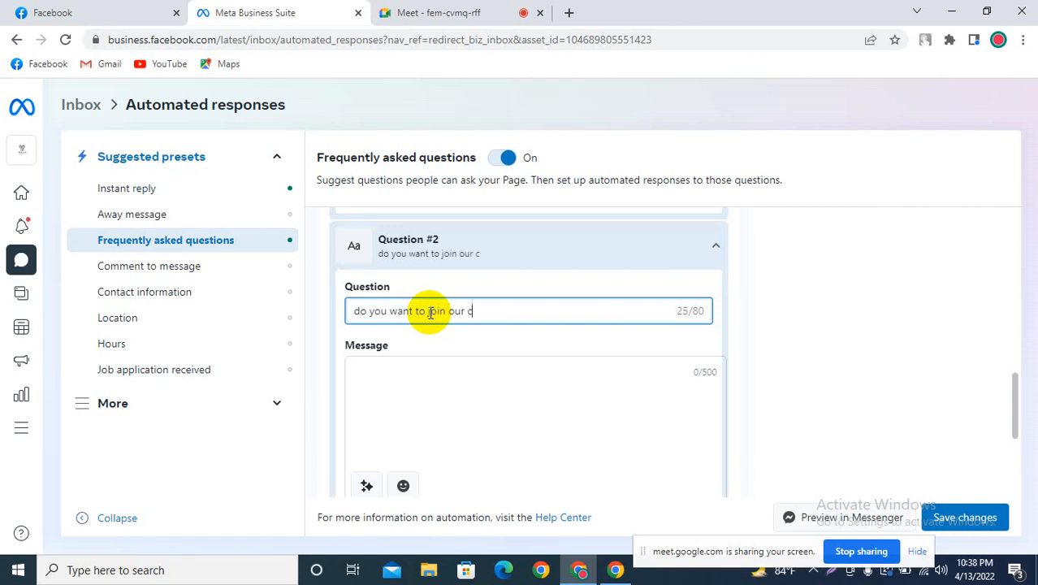
pyautogui.write('our')
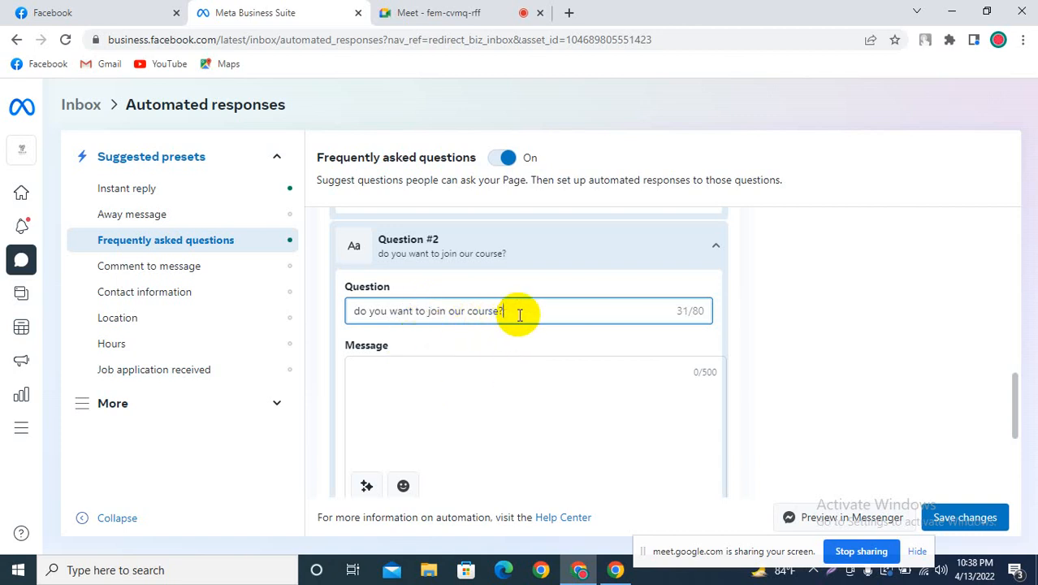
pyautogui.scroll(5, 903, 350)
pyautogui.scroll(2, 903, 347)
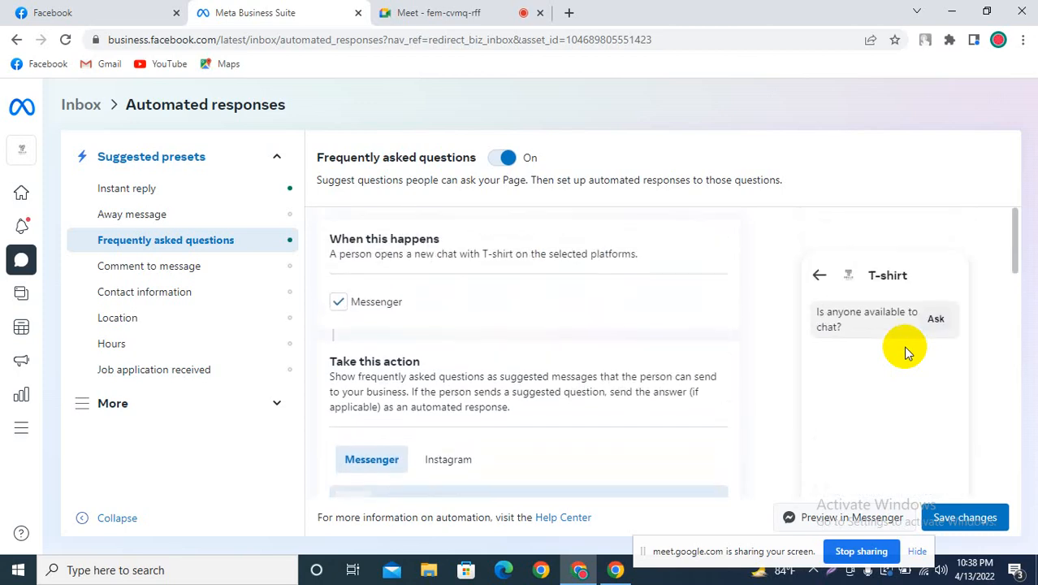
pyautogui.scroll(-4, 698, 357)
pyautogui.scroll(-4, 624, 356)
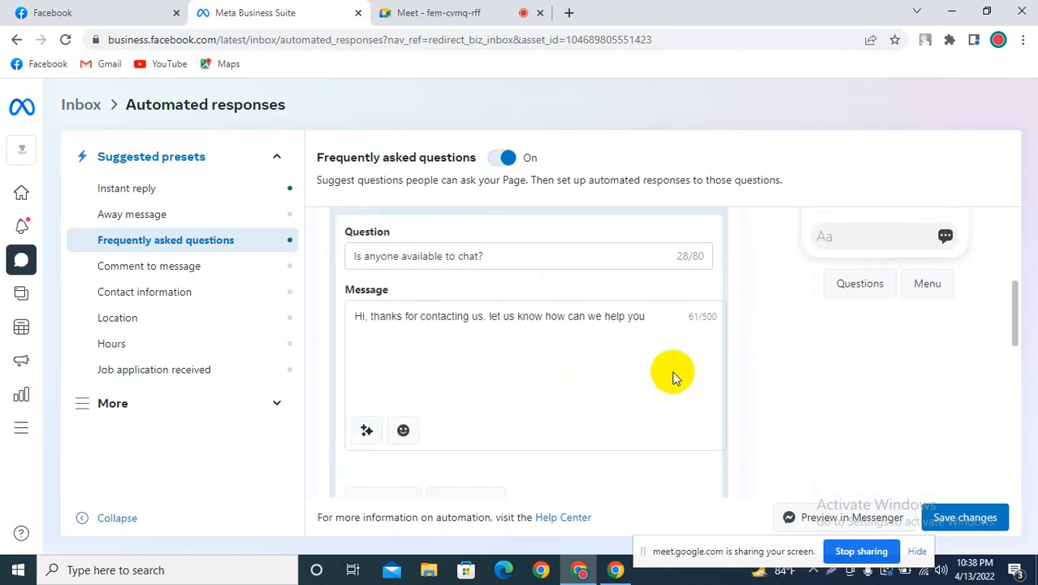
pyautogui.scroll(-1, 412, 403)
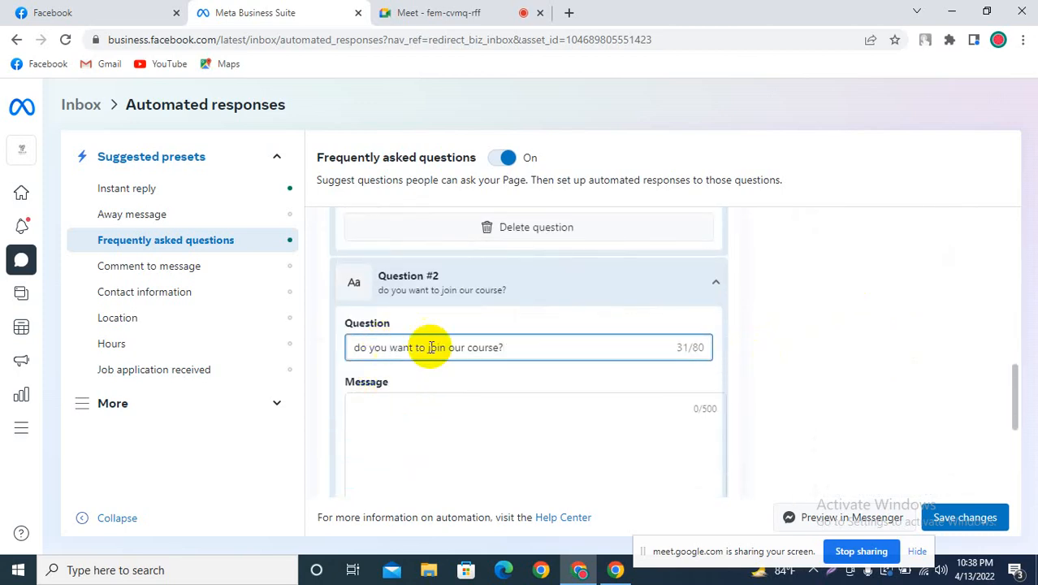
pyautogui.click(411, 407)
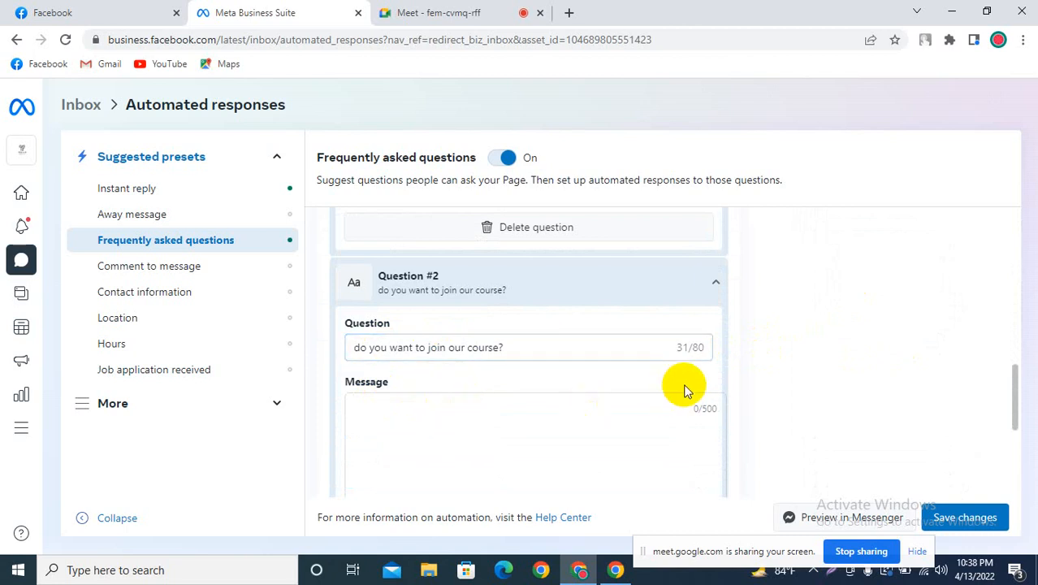
# Rewrite Question #2 so it begins 'can i join your', fixing a typo
pyautogui.scroll(-1, 686, 388)
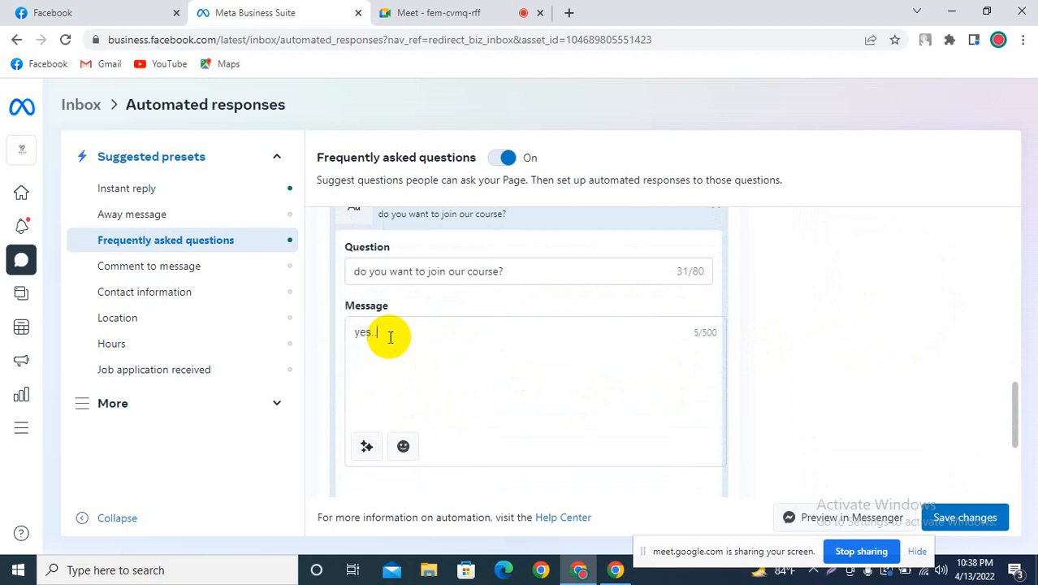
pyautogui.click(500, 270)
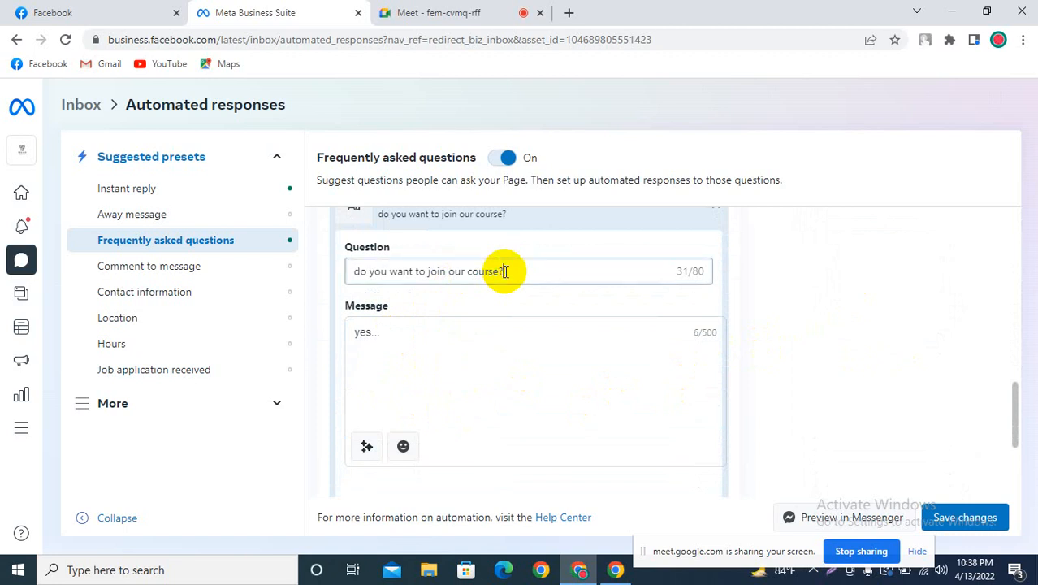
pyautogui.click(418, 338)
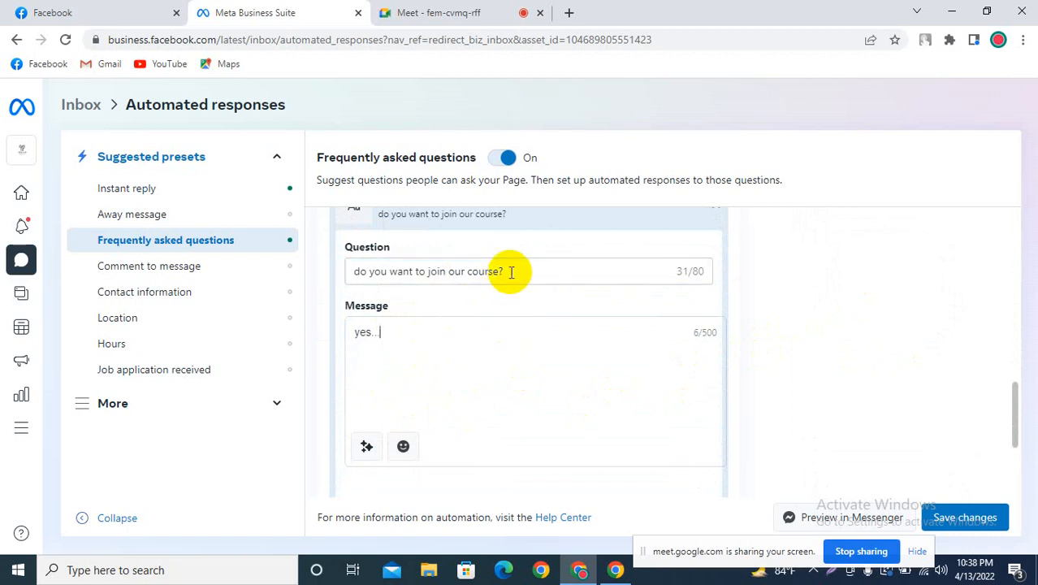
pyautogui.moveTo(508, 271); pyautogui.dragTo(349, 269)
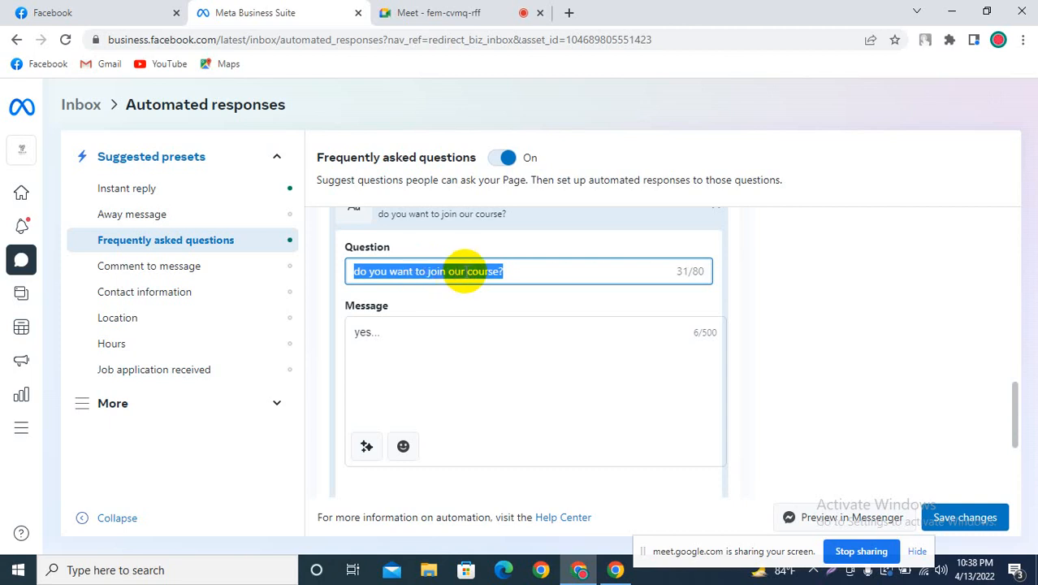
pyautogui.write('can i join y')
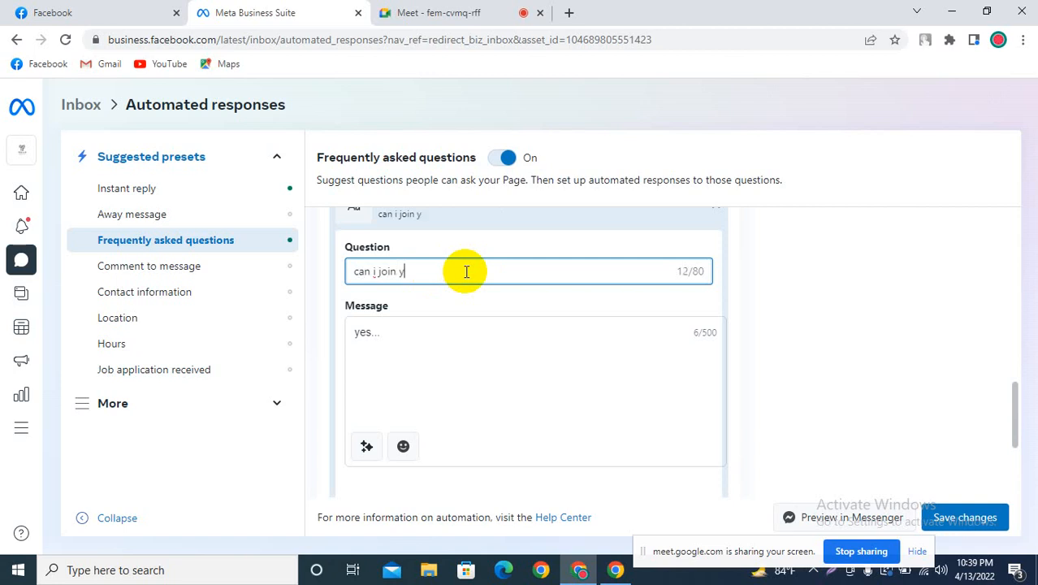
pyautogui.write('our')
pyautogui.press('BackSpace')
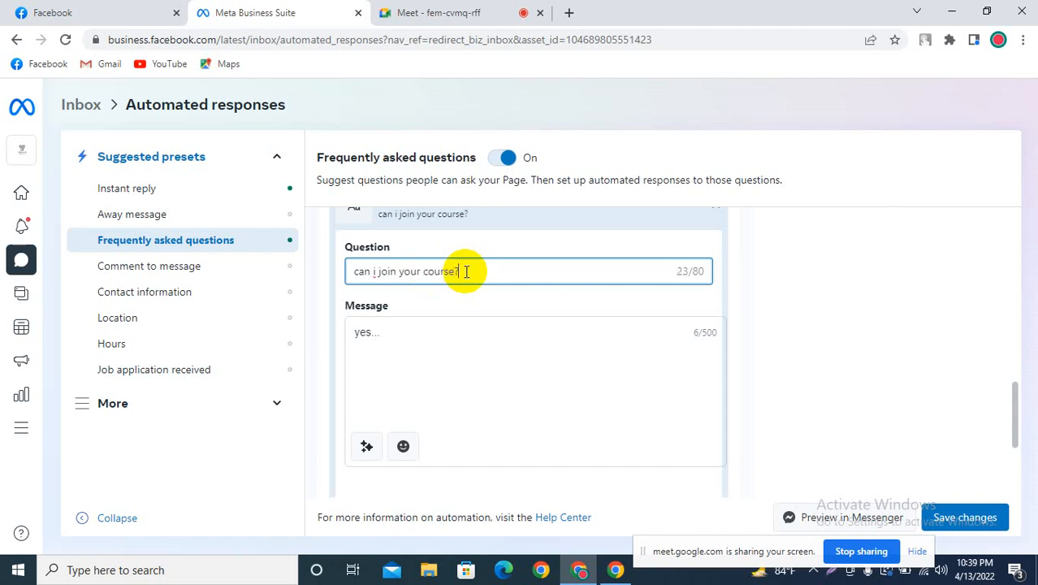
# Insert 'full free' before the question mark in Question #2
pyautogui.moveTo(378, 332); pyautogui.dragTo(350, 332)
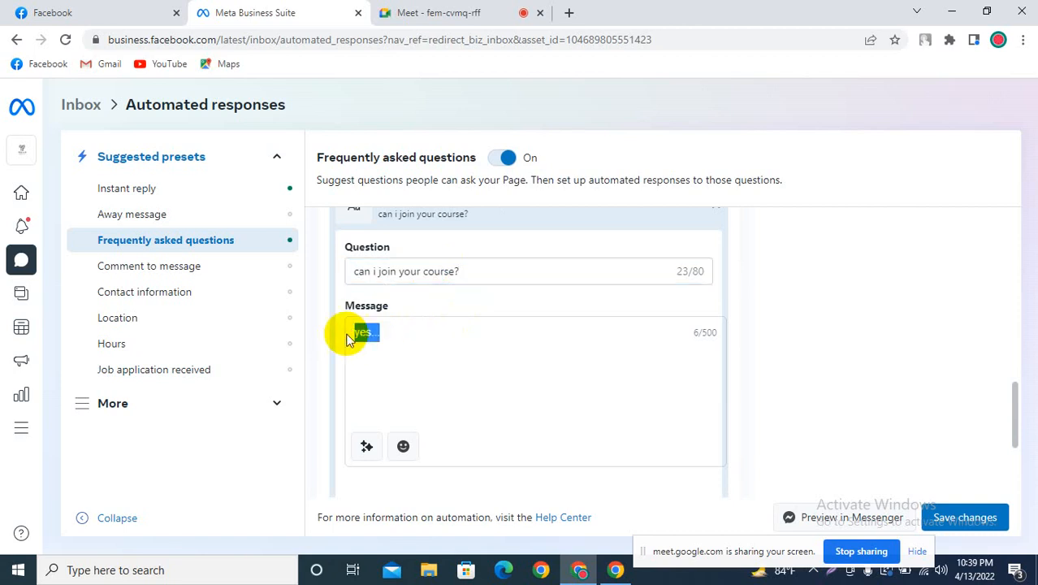
pyautogui.doubleClick(388, 270)
pyautogui.click(389, 271)
pyautogui.click(475, 274)
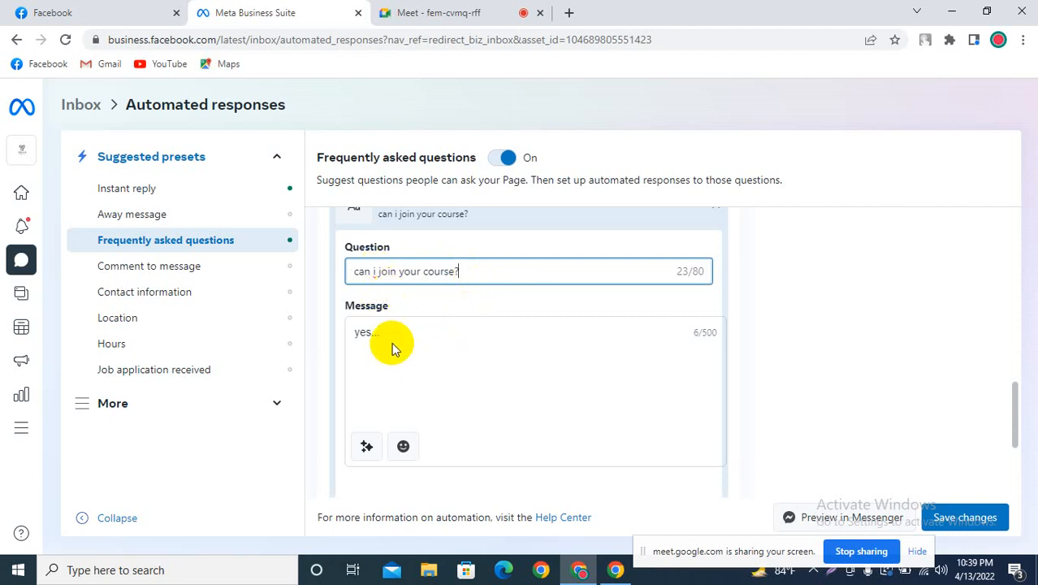
pyautogui.click(457, 270)
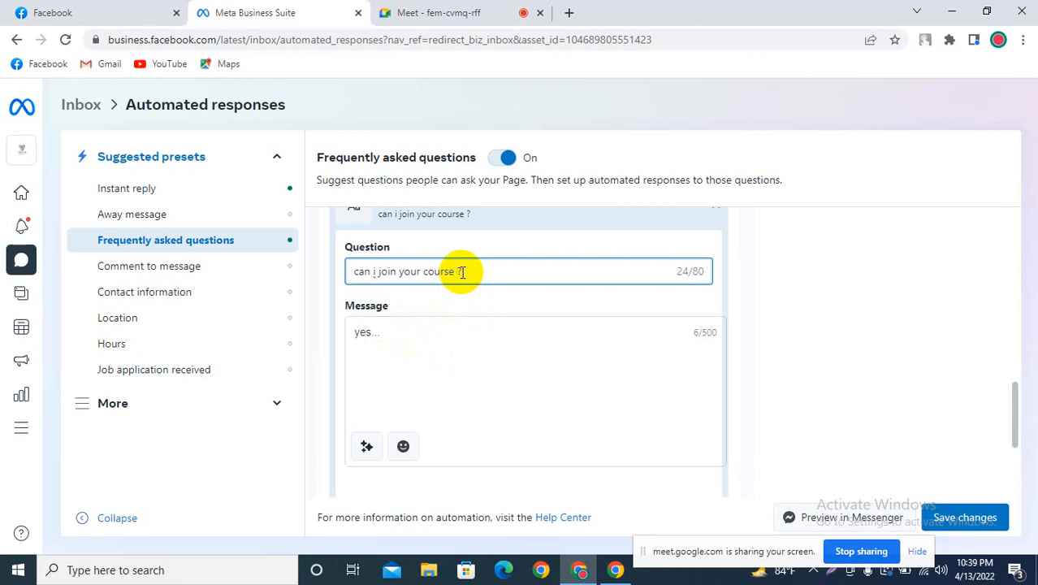
pyautogui.write('full free')
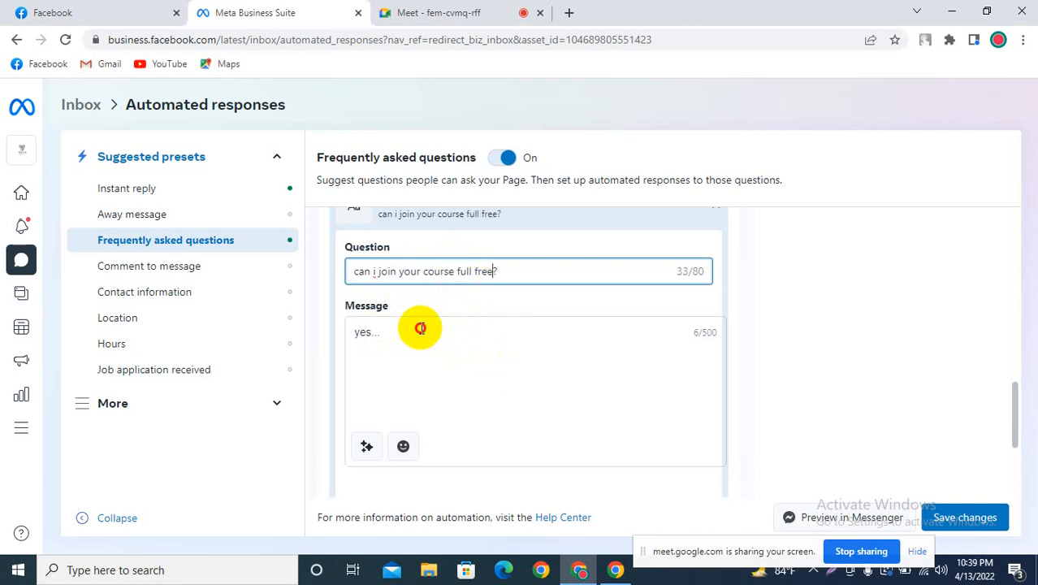
# Check the question wording and place the caret after 'yes...' in the reply
pyautogui.click(421, 328)
pyautogui.click(498, 268)
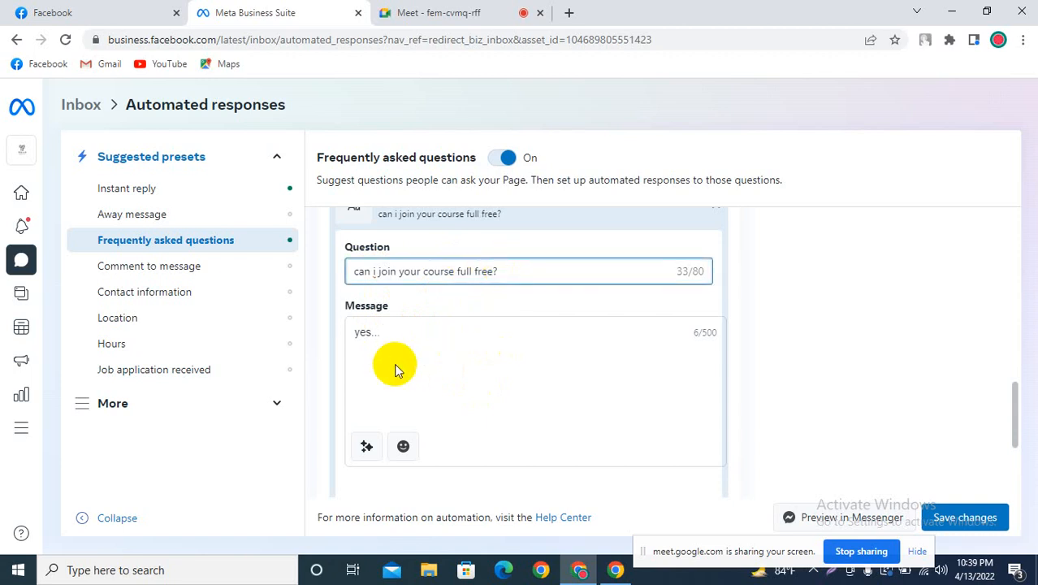
pyautogui.click(389, 333)
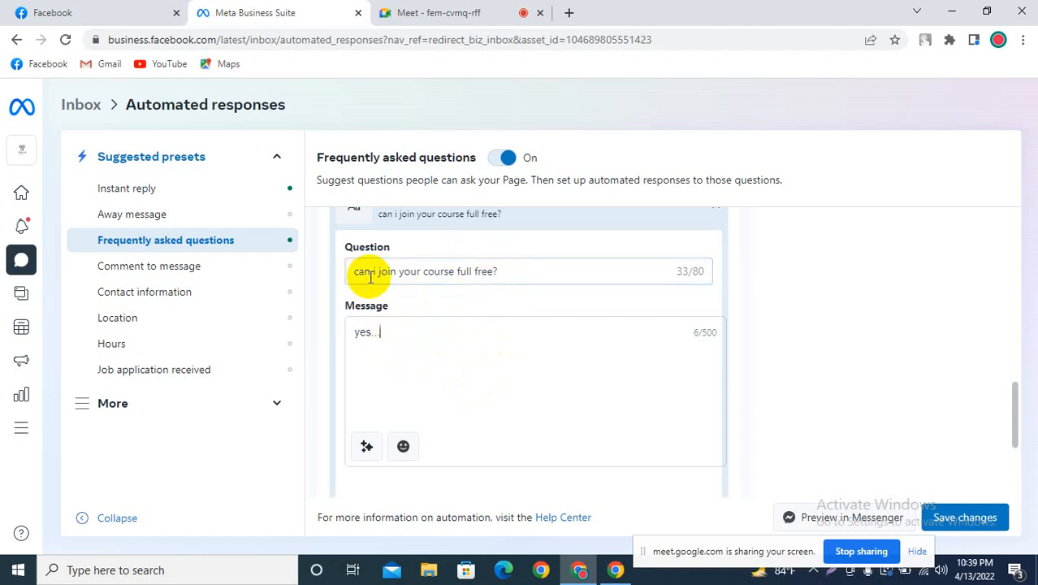
pyautogui.moveTo(497, 271); pyautogui.dragTo(336, 275)
pyautogui.click(480, 271)
pyautogui.moveTo(507, 271); pyautogui.dragTo(343, 267)
pyautogui.click(505, 271)
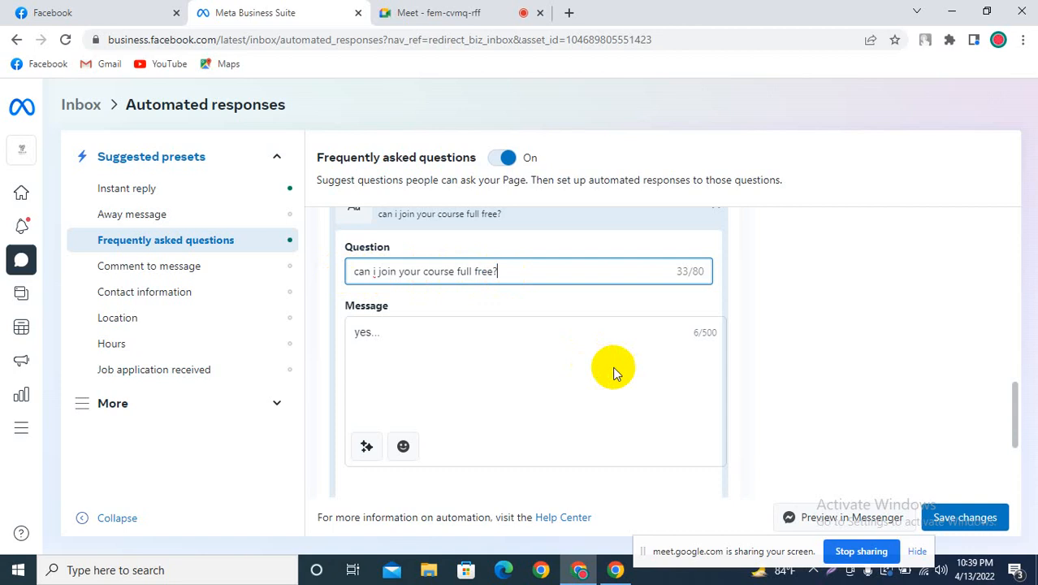
pyautogui.tripleClick(511, 271)
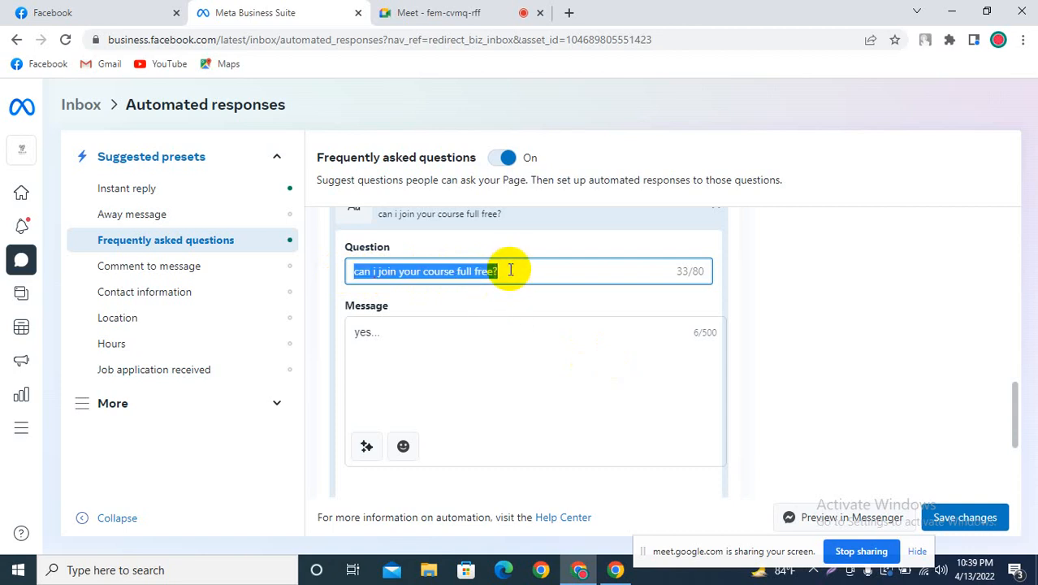
pyautogui.moveTo(384, 332); pyautogui.dragTo(351, 334)
pyautogui.click(382, 332)
pyautogui.click(388, 338)
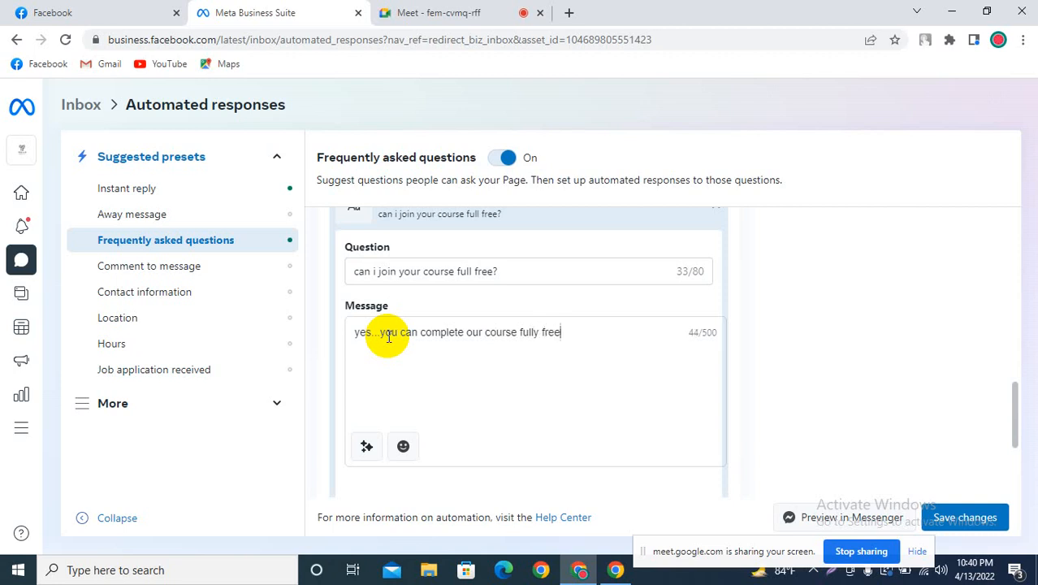
# Save the FAQ edits, reload the page, and reopen the Frequently asked questions preset
pyautogui.click(942, 520)
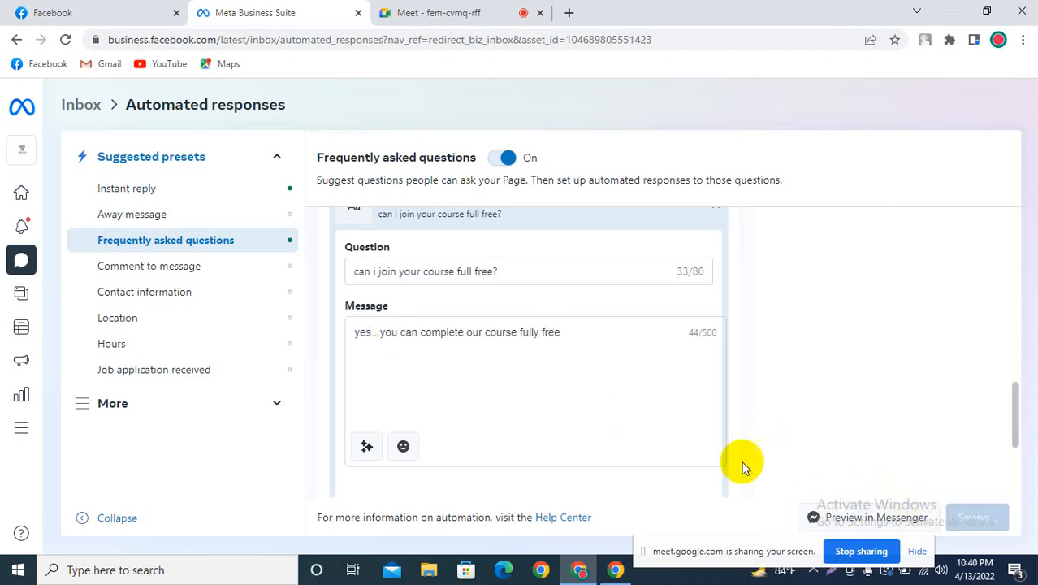
pyautogui.scroll(6, 943, 348)
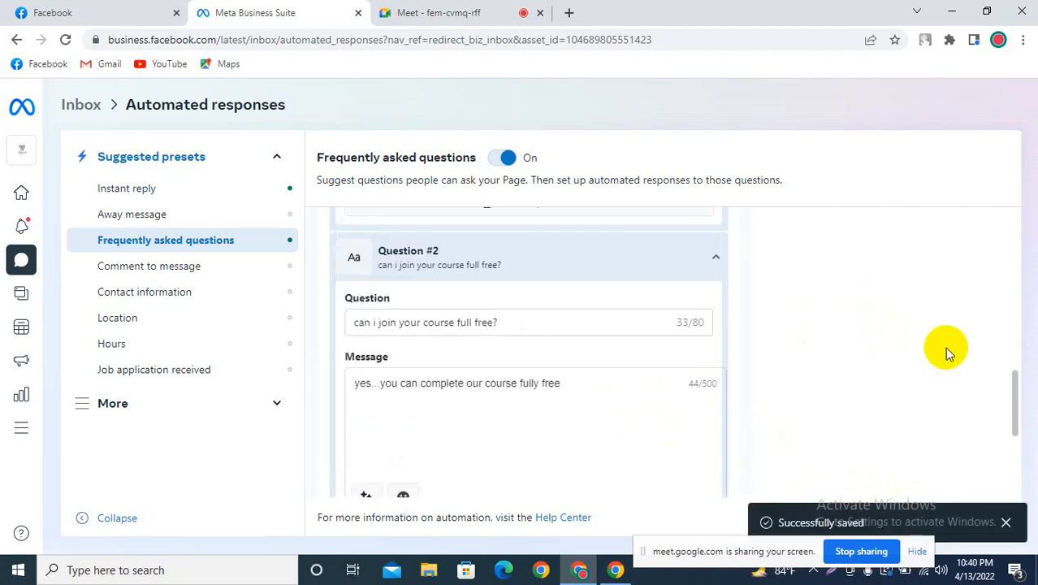
pyautogui.scroll(-3, 616, 386)
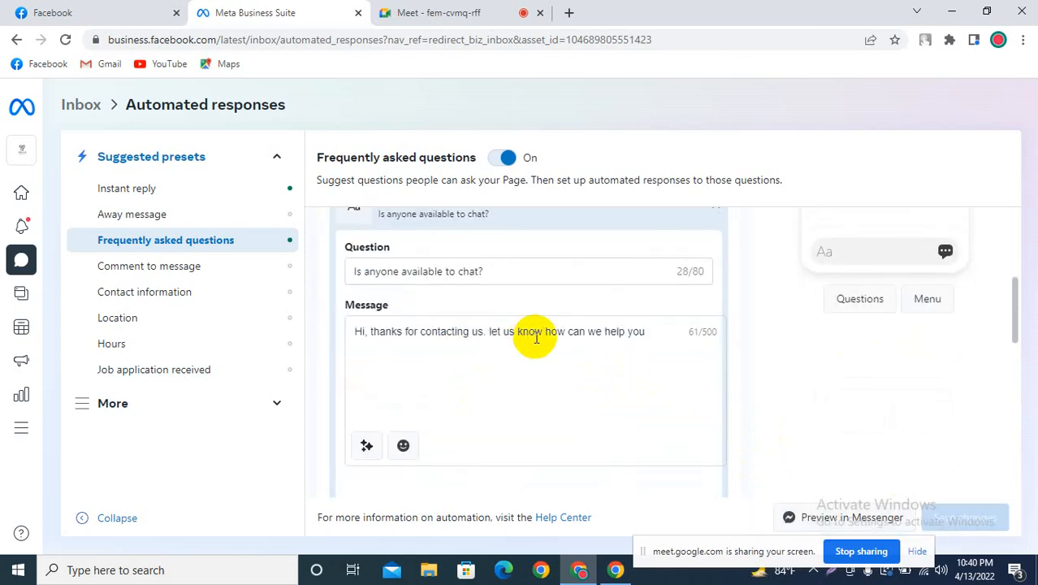
pyautogui.scroll(-4, 927, 368)
pyautogui.scroll(-4, 567, 366)
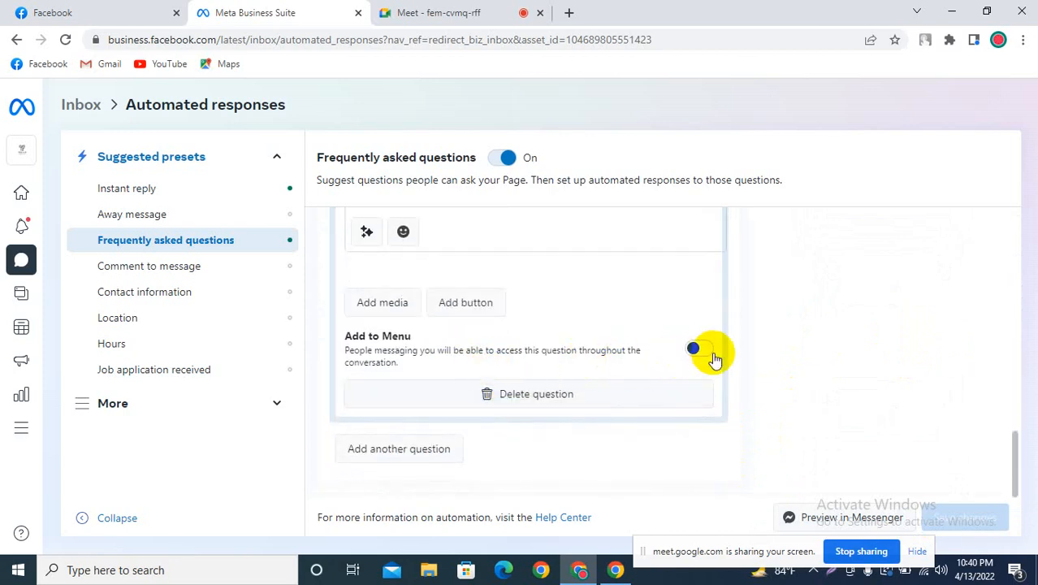
pyautogui.scroll(8, 519, 347)
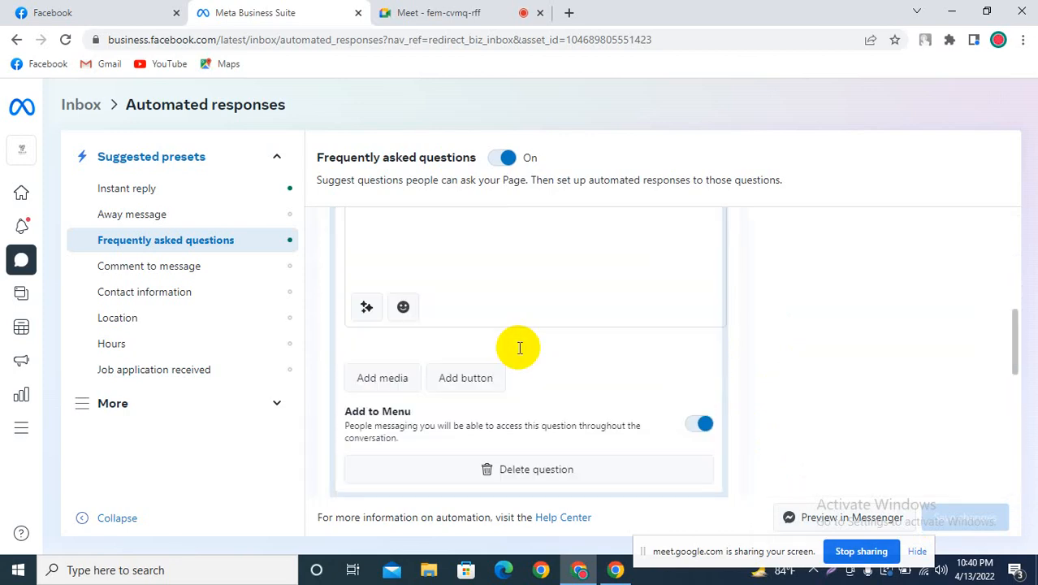
pyautogui.click(65, 39)
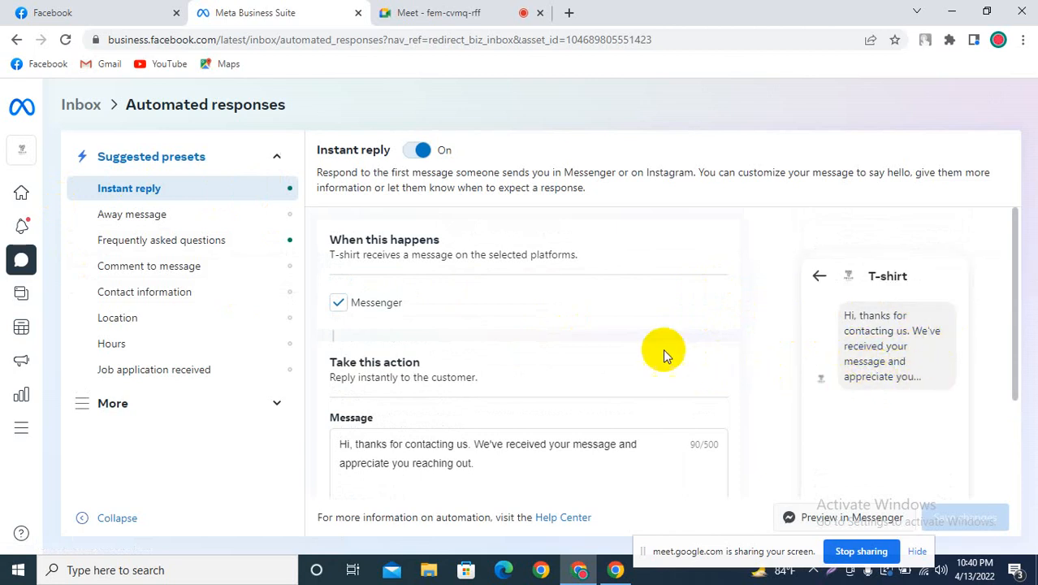
pyautogui.click(195, 242)
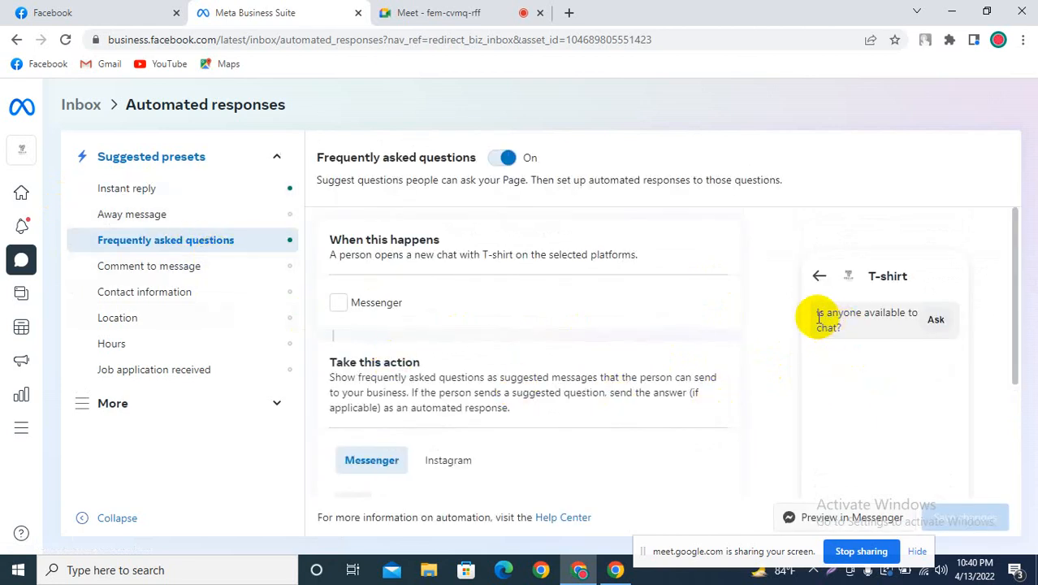
# Tick Messenger for FAQ suggestions and add a third question
pyautogui.click(339, 305)
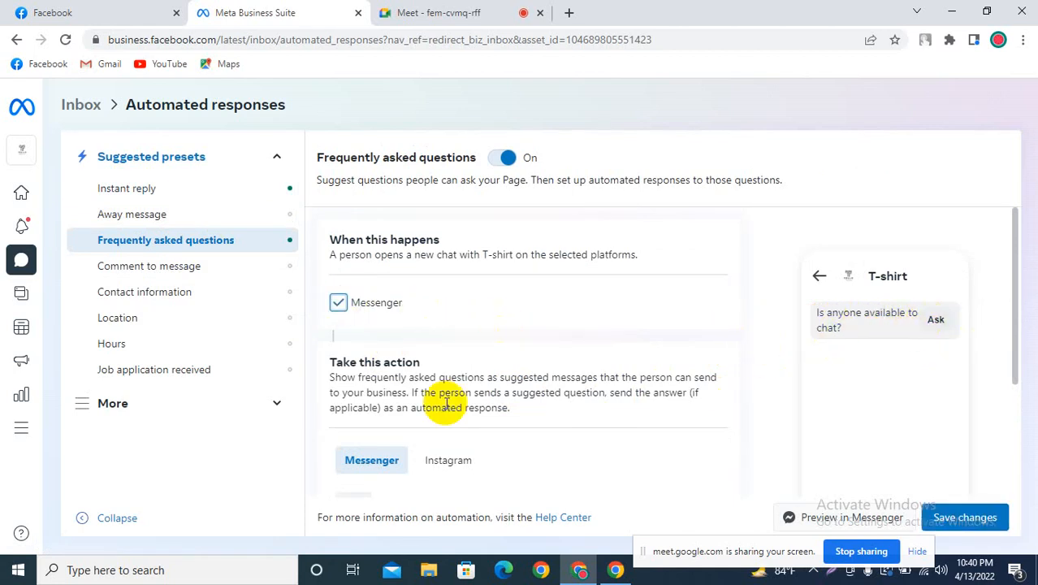
pyautogui.scroll(-3, 452, 399)
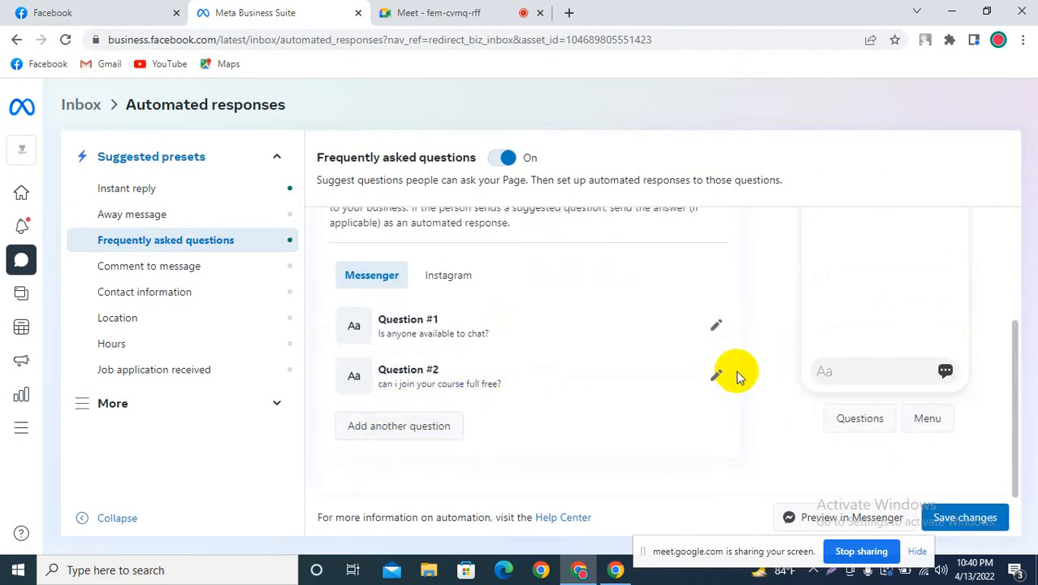
pyautogui.click(383, 427)
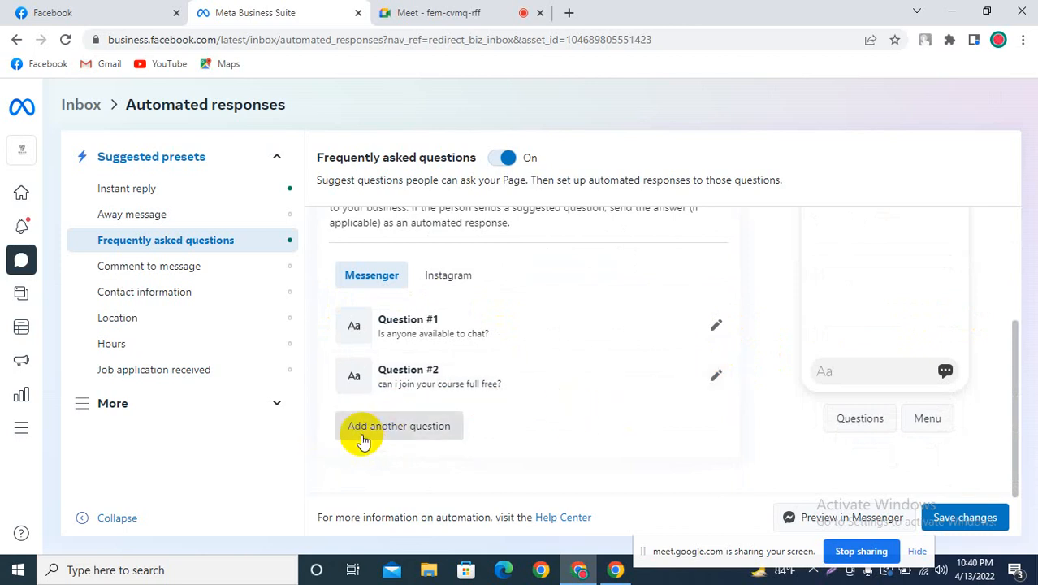
pyautogui.click(373, 429)
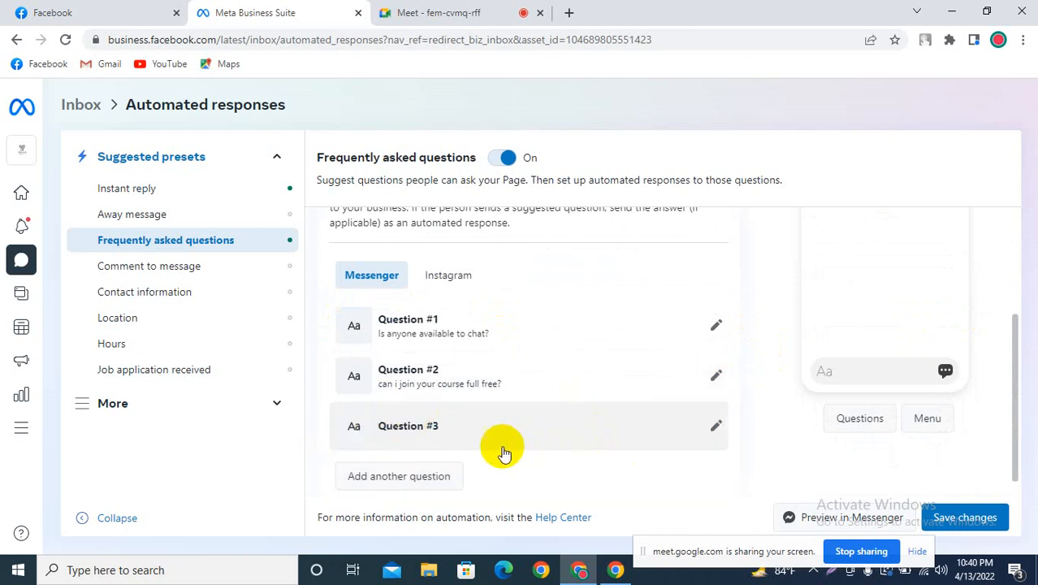
# Open Question #3 for editing and click into its empty question and answer fields
pyautogui.scroll(-1, 471, 449)
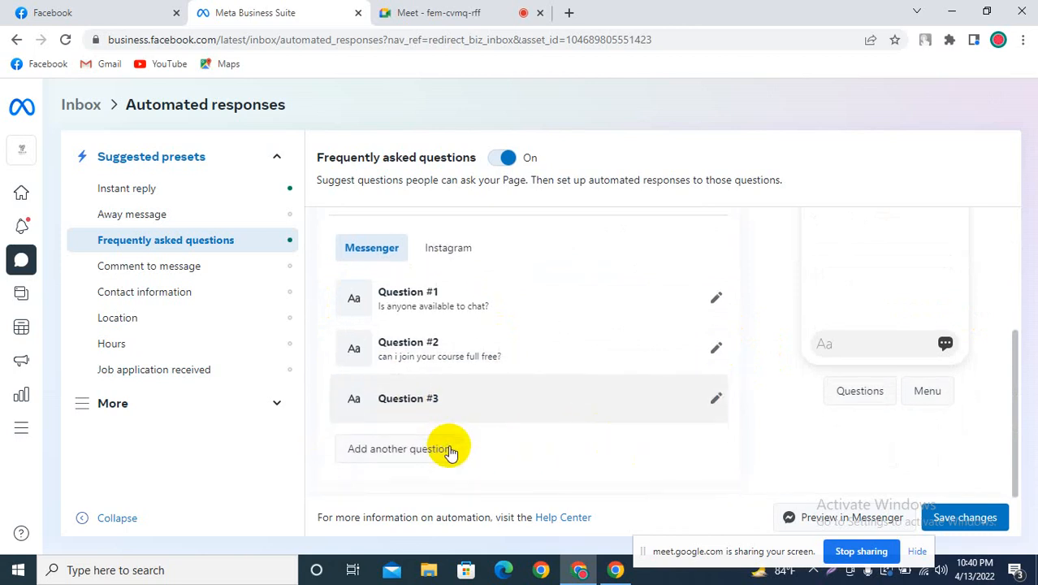
pyautogui.click(718, 400)
pyautogui.scroll(-2, 487, 425)
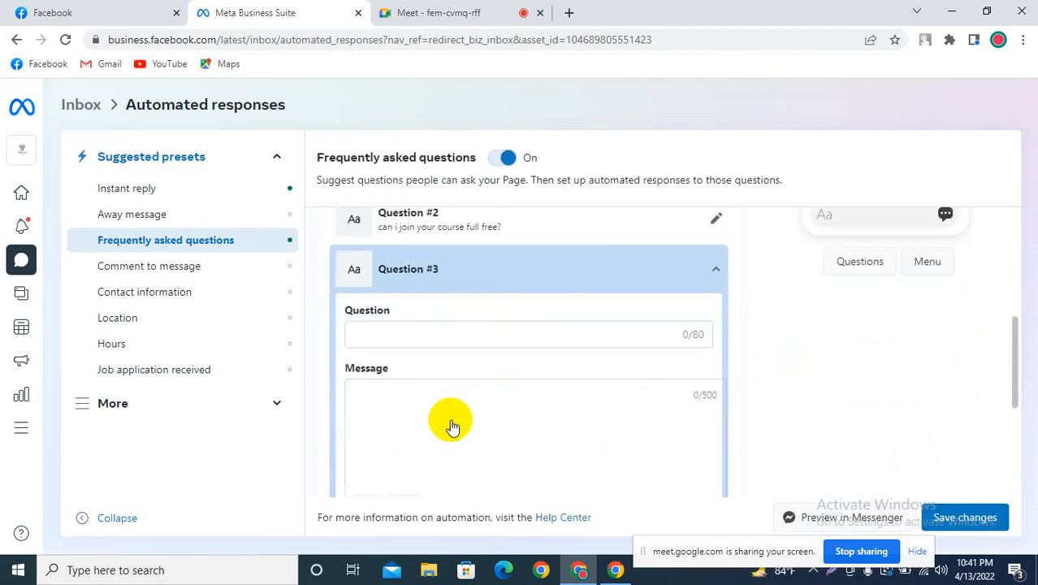
pyautogui.click(422, 328)
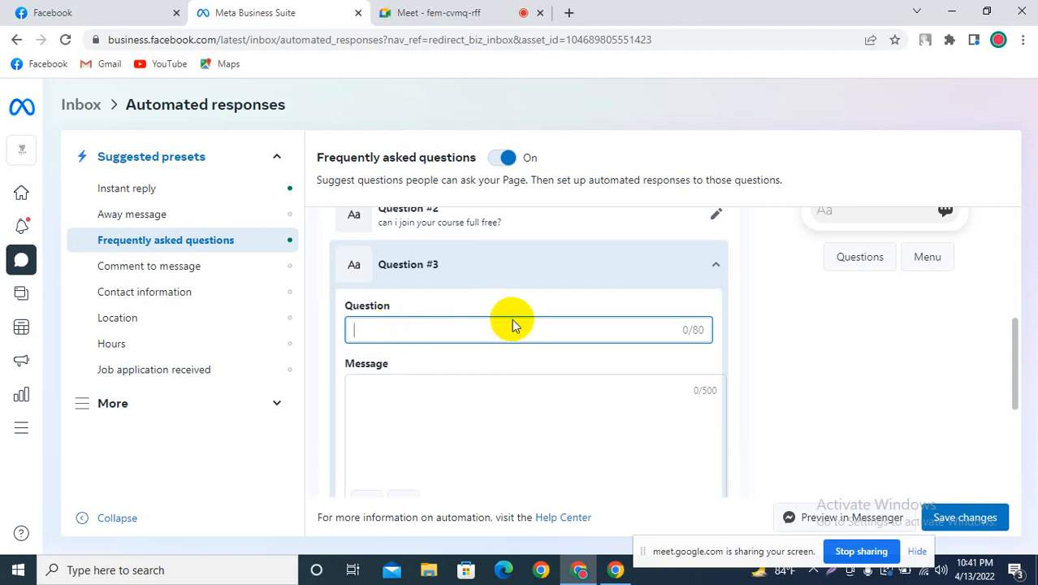
pyautogui.click(377, 394)
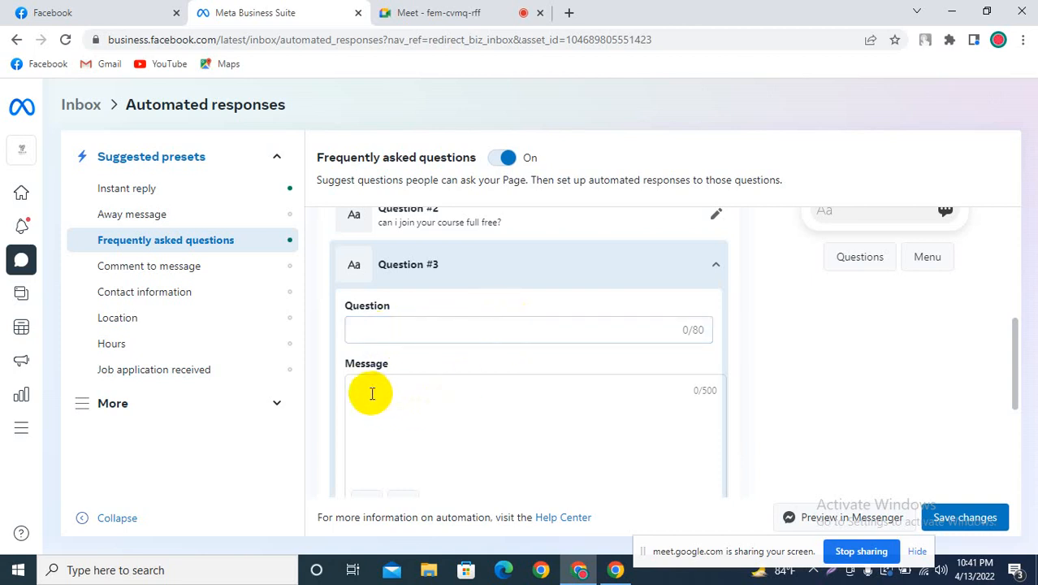
pyautogui.click(378, 333)
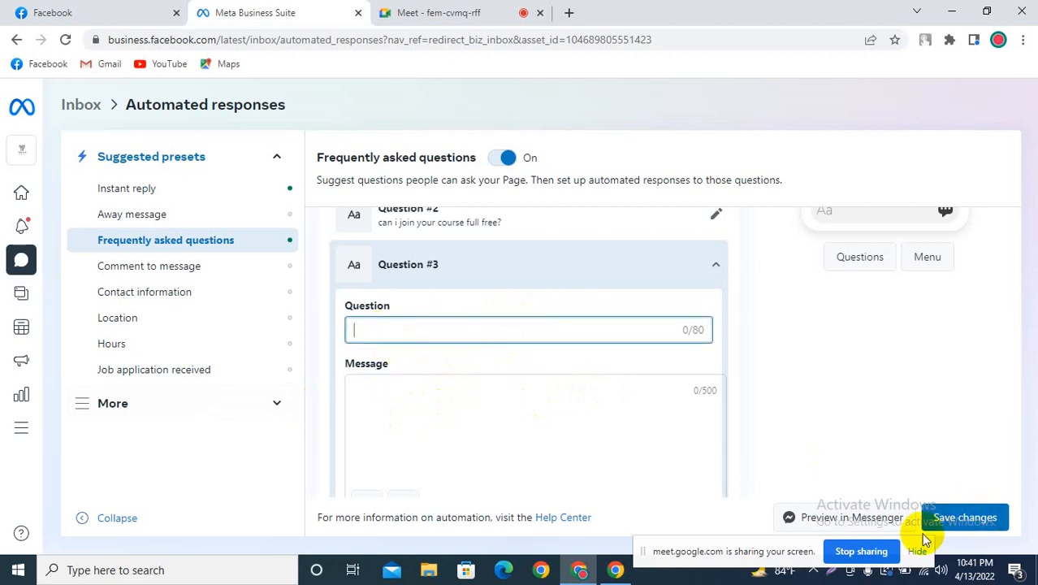
pyautogui.moveTo(747, 543); pyautogui.dragTo(157, 524)
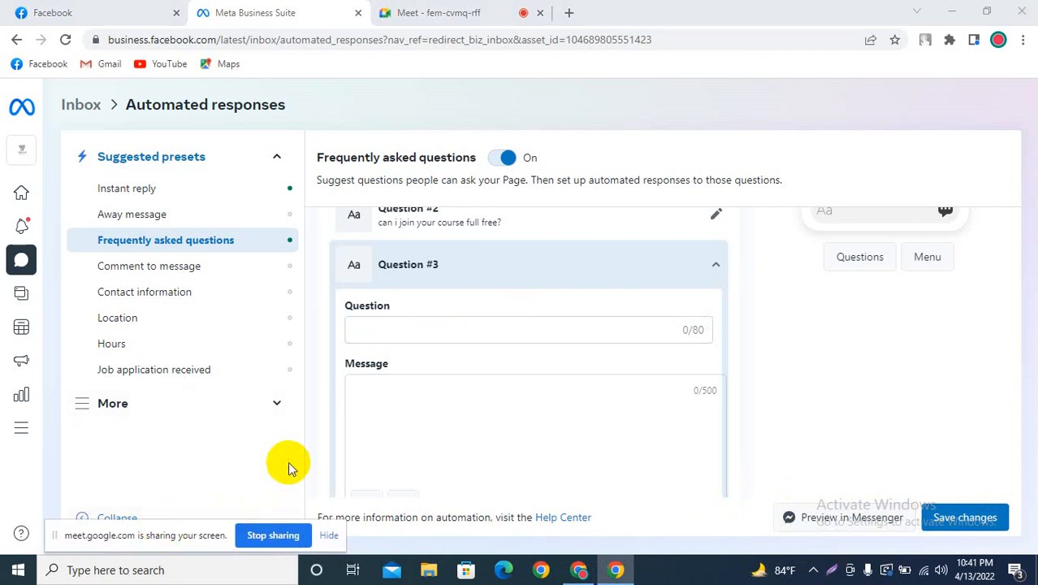
# Admit the waiting participant in Google Meet and return to the FAQ setup tab
pyautogui.scroll(5, 819, 385)
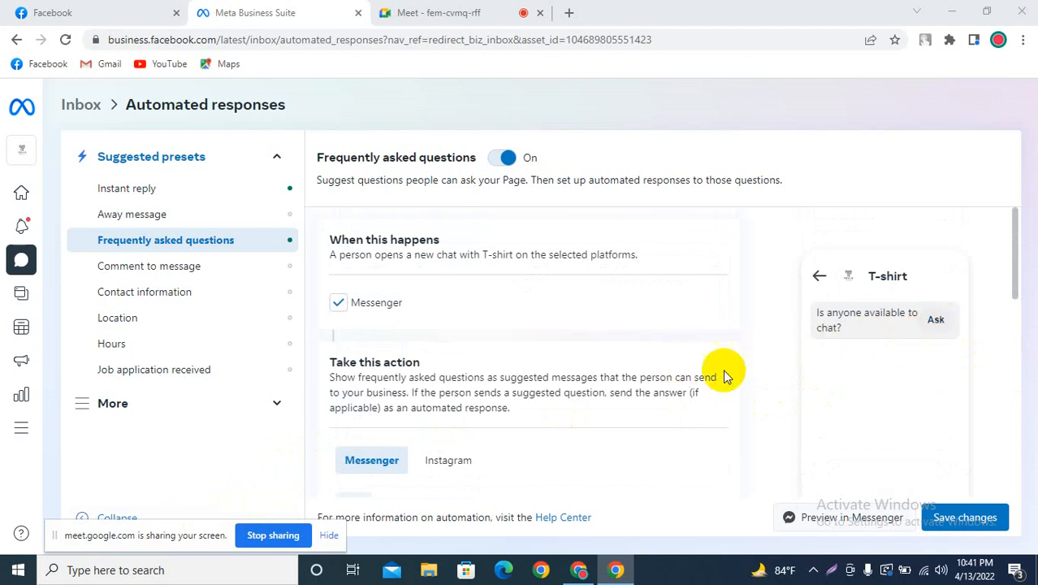
pyautogui.scroll(-2, 764, 377)
pyautogui.scroll(1, 763, 373)
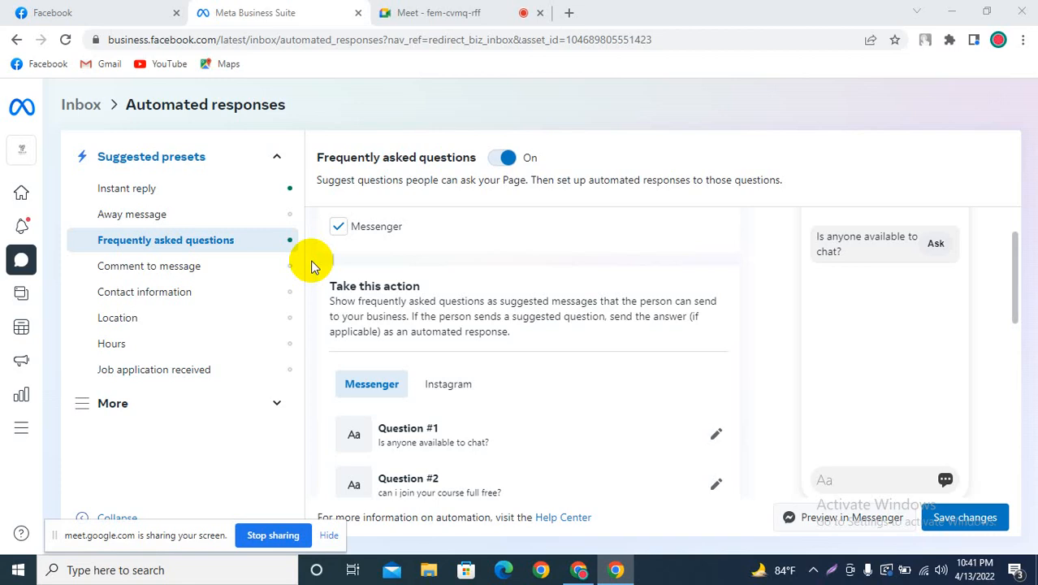
pyautogui.click(428, 12)
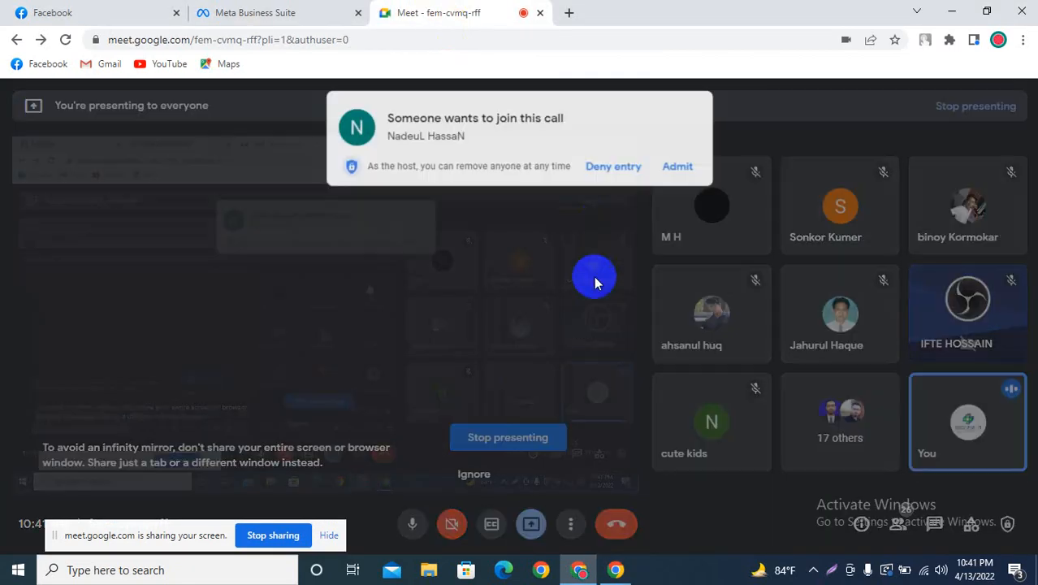
pyautogui.click(681, 168)
pyautogui.click(255, 12)
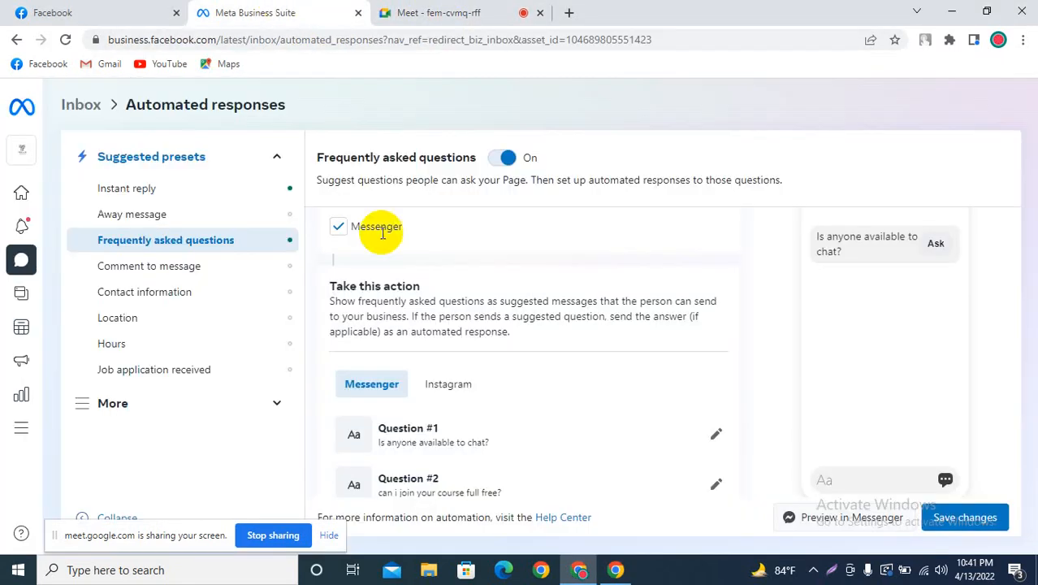
# Save the frequently asked questions changes from the confirmation dialog
pyautogui.click(233, 268)
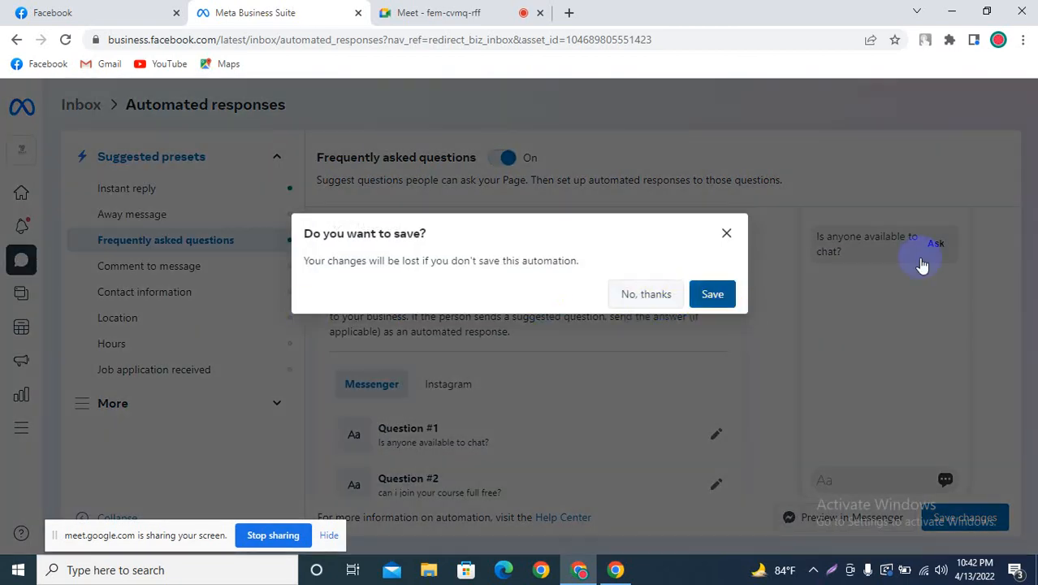
pyautogui.click(731, 294)
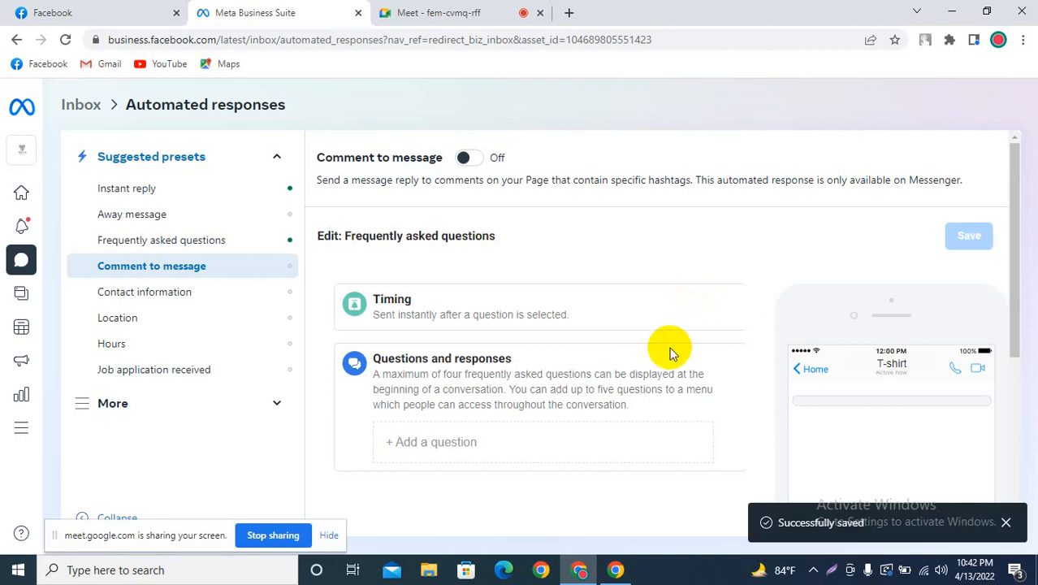
pyautogui.scroll(-1, 668, 355)
pyautogui.scroll(-2, 668, 357)
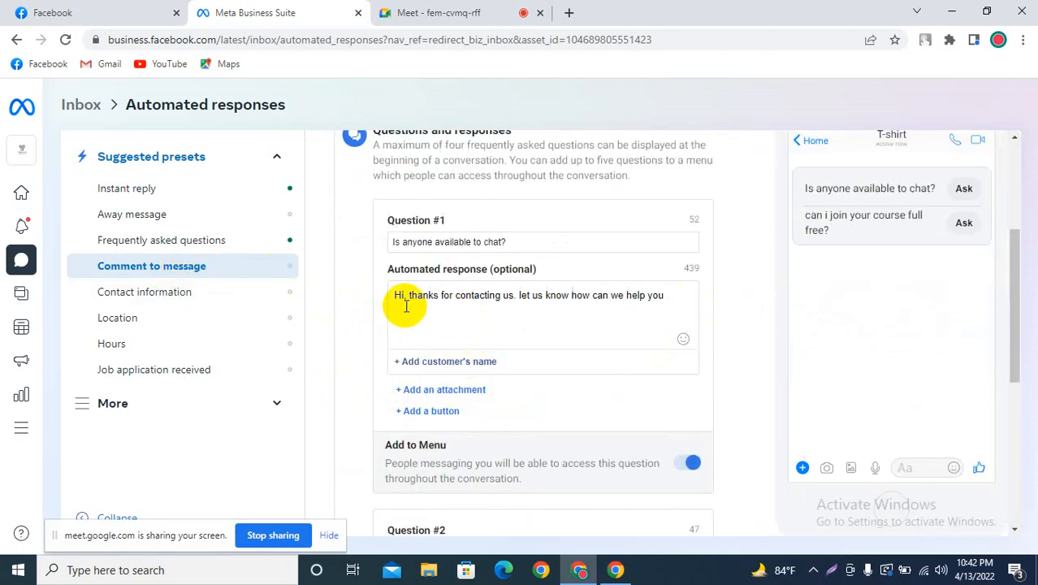
# Click into Question #1's text and to the end of its 'Hi, thanks for contacting us' reply
pyautogui.click(406, 241)
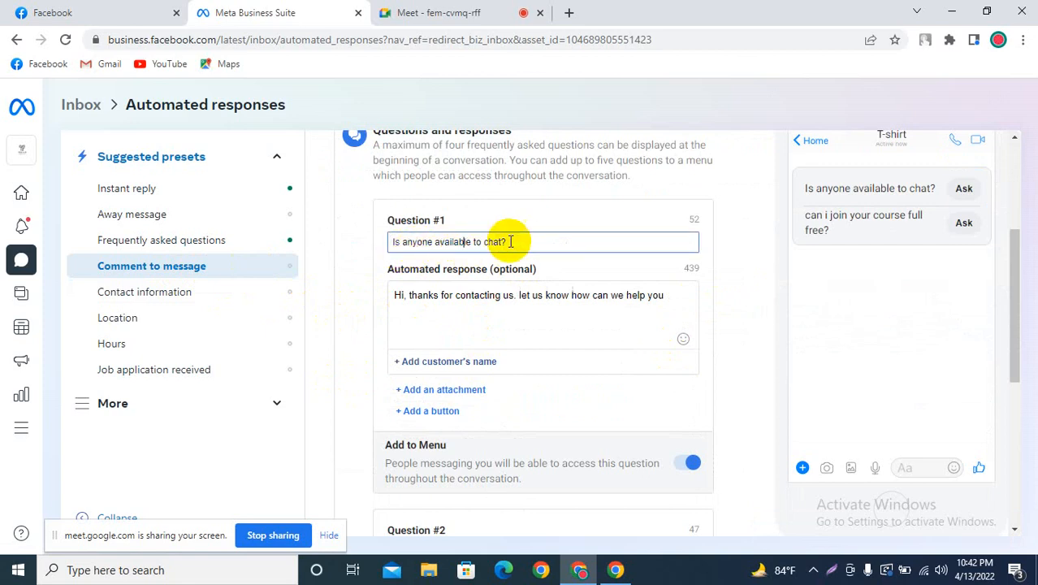
pyautogui.scroll(2, 645, 282)
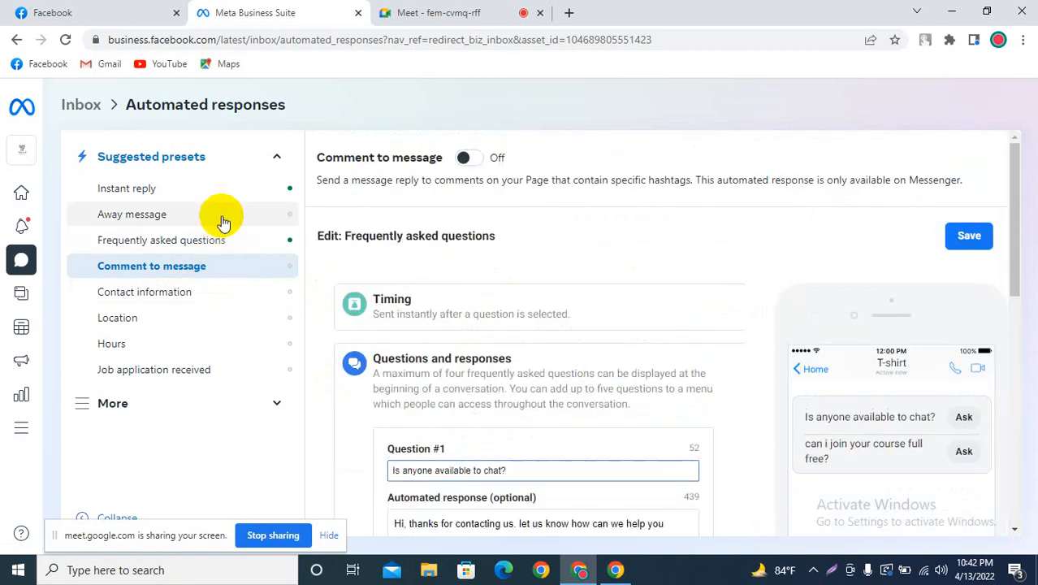
pyautogui.scroll(-3, 545, 336)
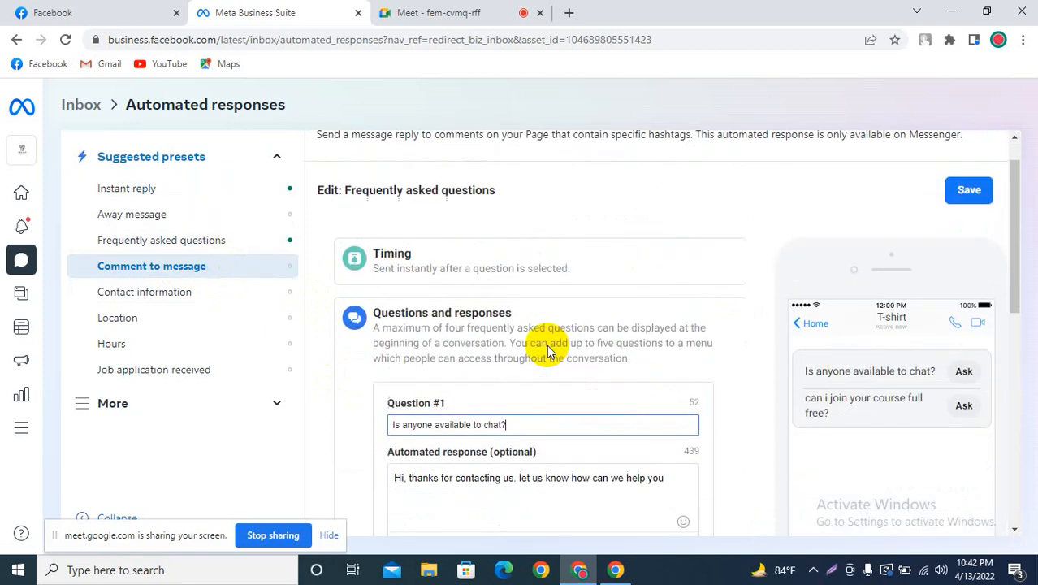
pyautogui.click(471, 243)
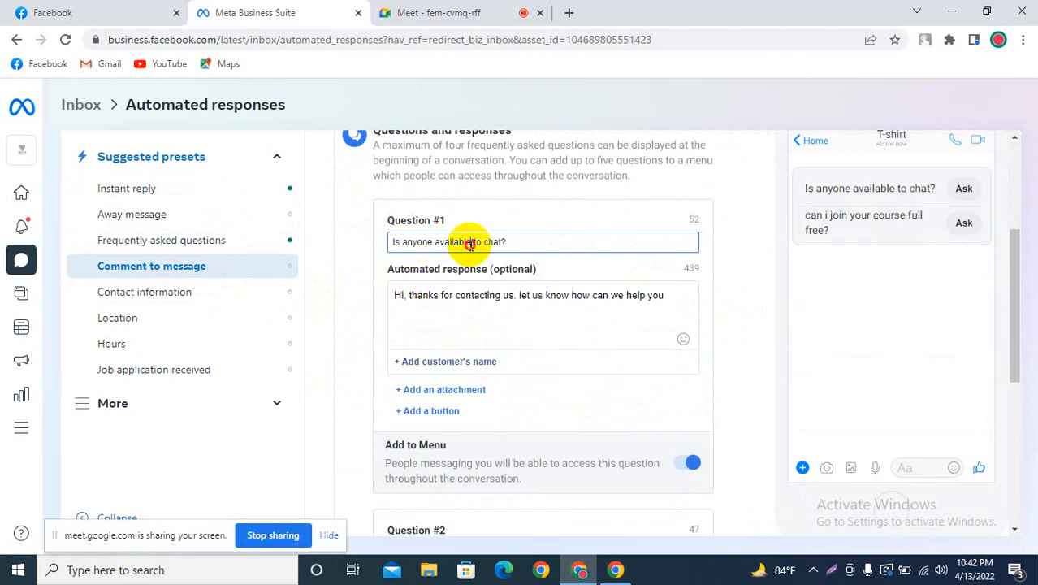
pyautogui.click(536, 243)
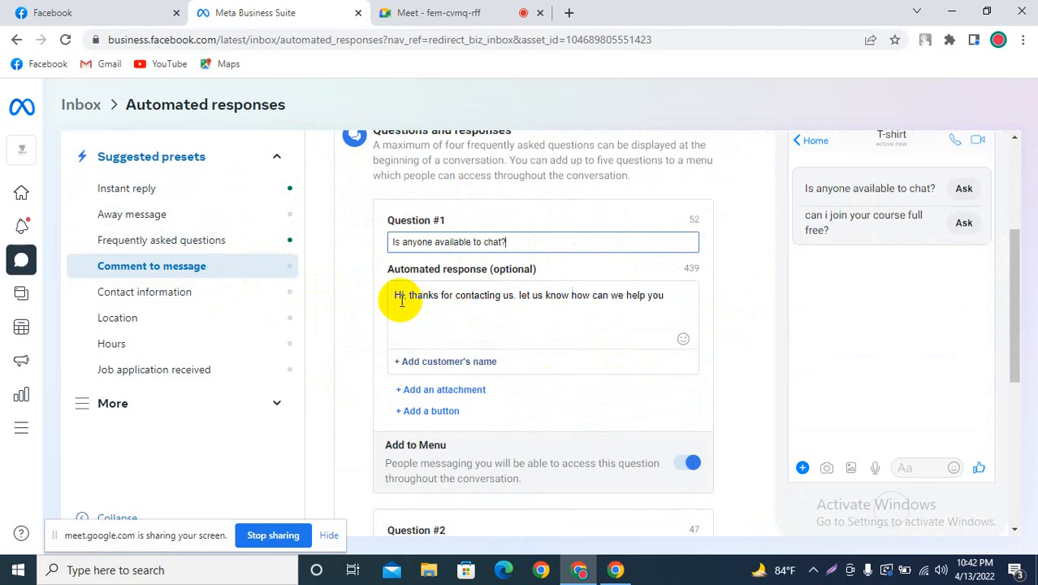
pyautogui.moveTo(398, 297)
pyautogui.mouseDown()
pyautogui.moveTo(463, 297)
pyautogui.moveTo(392, 300)
pyautogui.mouseUp()
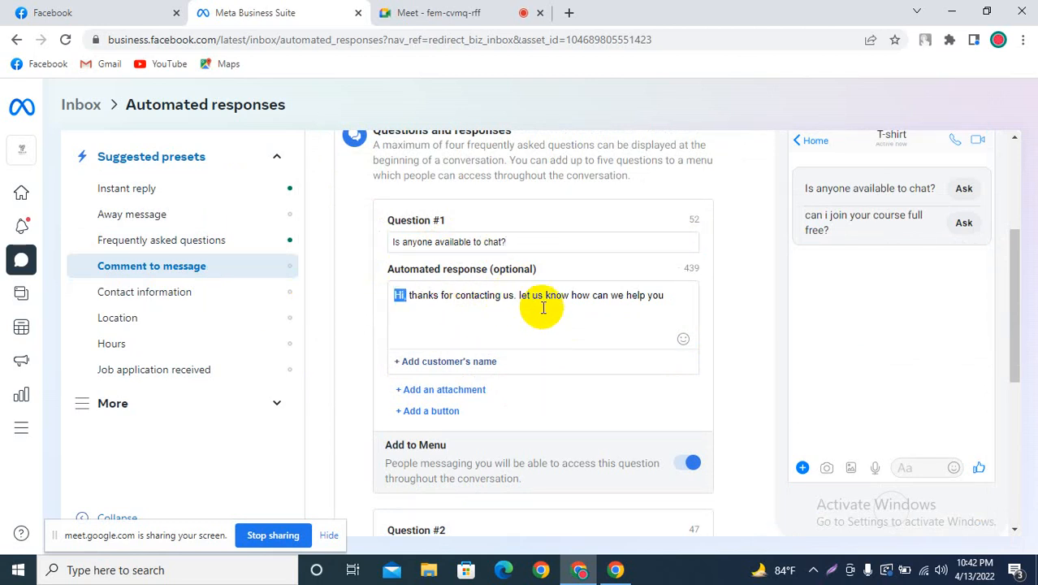
pyautogui.click(646, 296)
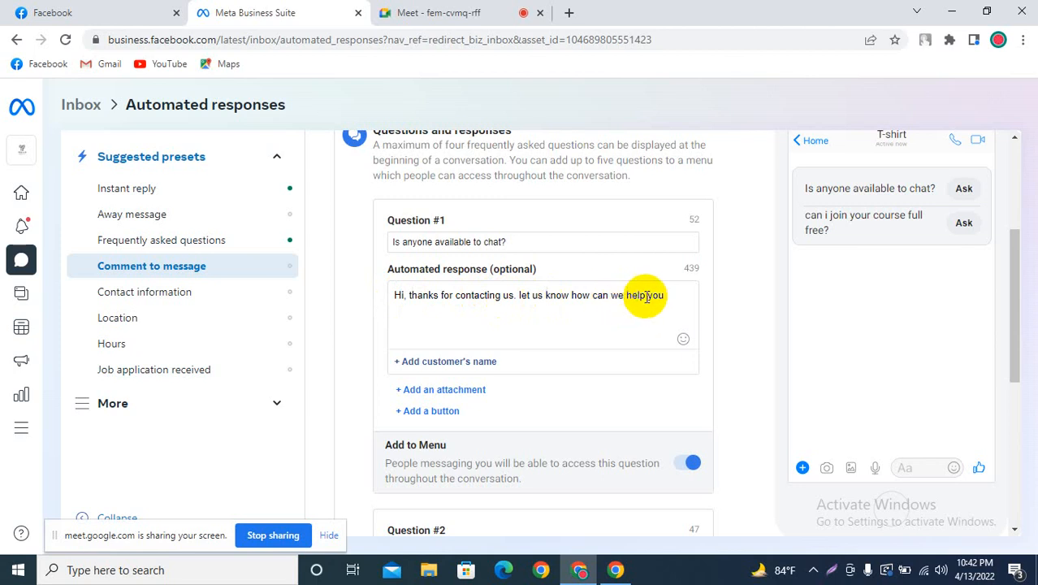
pyautogui.click(659, 297)
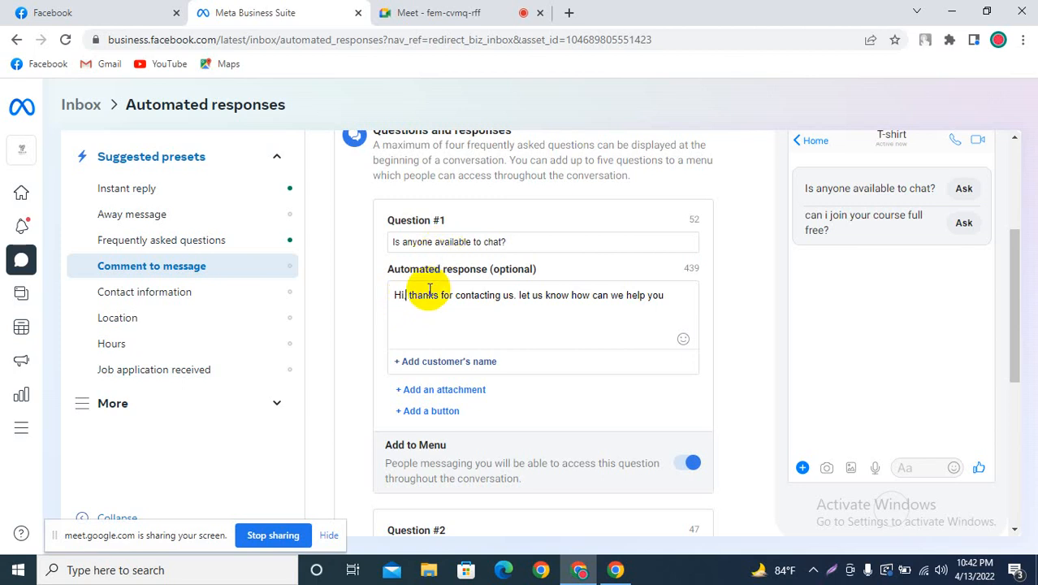
# Review the 'Hi thanks for contacting us' wording in Question #1's reply
pyautogui.click(424, 297)
pyautogui.moveTo(426, 298); pyautogui.dragTo(398, 294)
pyautogui.click(666, 297)
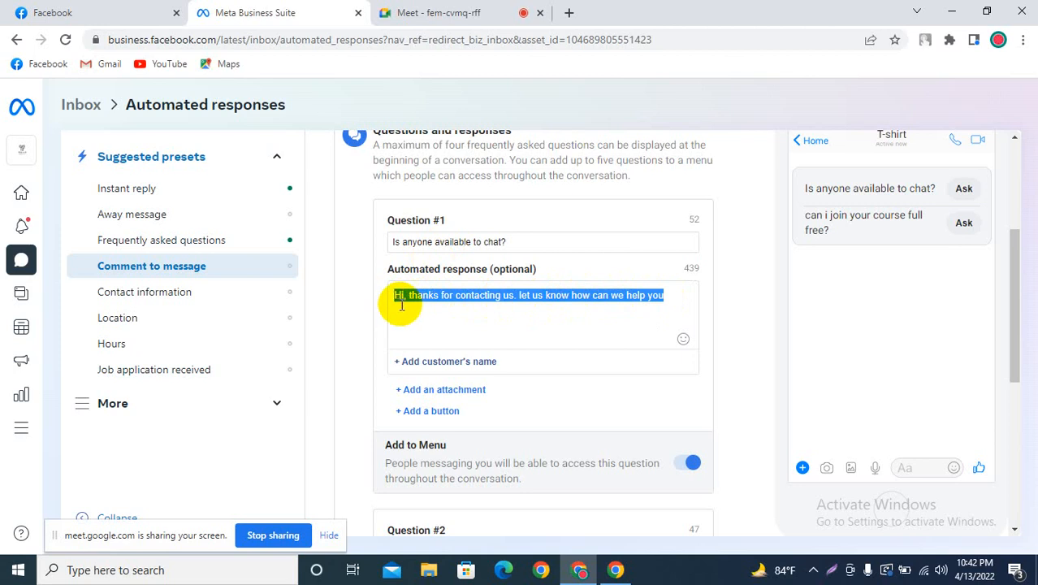
pyautogui.click(494, 297)
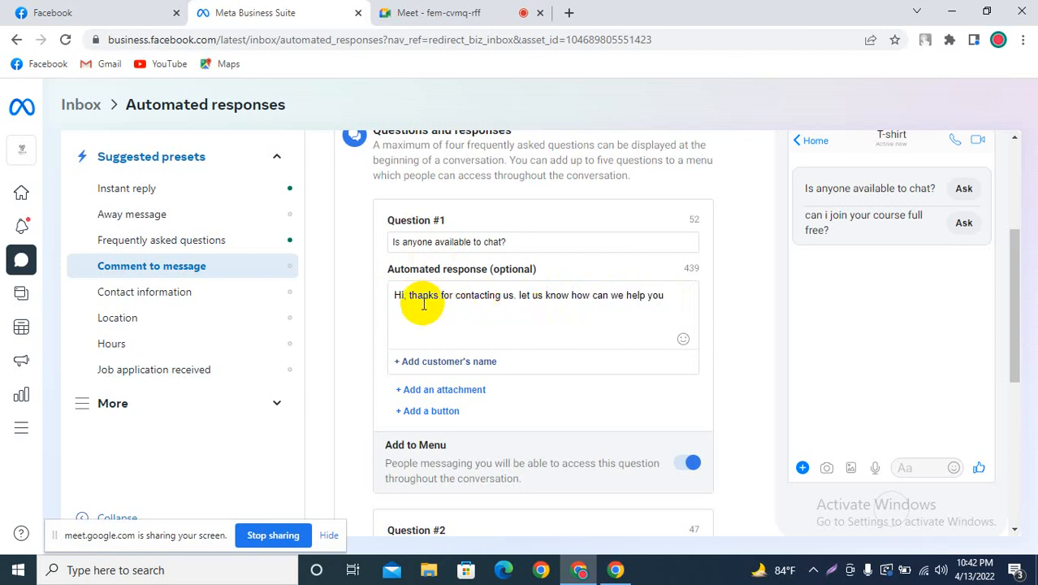
pyautogui.moveTo(409, 297)
pyautogui.mouseDown()
pyautogui.moveTo(513, 297)
pyautogui.moveTo(409, 296)
pyautogui.mouseUp()
pyautogui.click(516, 295)
# Add a period after 'thanks for contacting us', open the customer's-name options, then go to Meet
pyautogui.click(488, 296)
pyautogui.moveTo(520, 295); pyautogui.dragTo(661, 294)
pyautogui.click(662, 298)
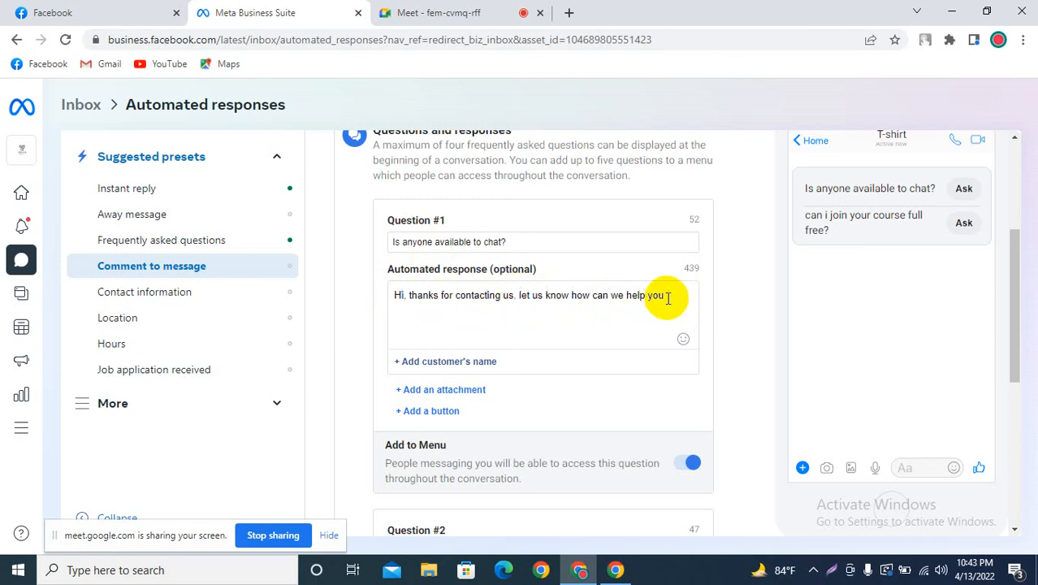
pyautogui.moveTo(666, 297); pyautogui.dragTo(529, 296)
pyautogui.click(521, 297)
pyautogui.write('.')
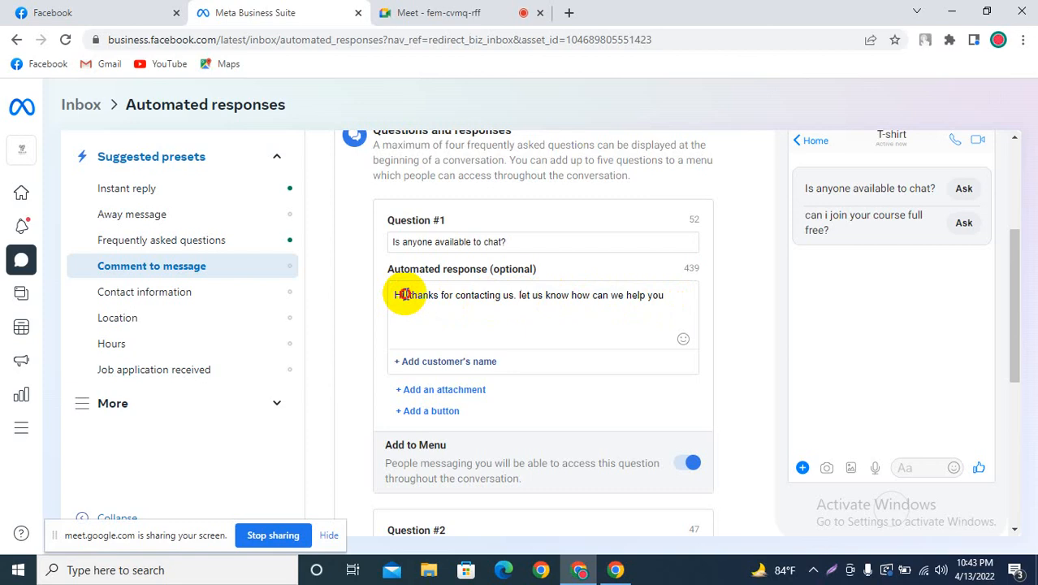
pyautogui.click(414, 361)
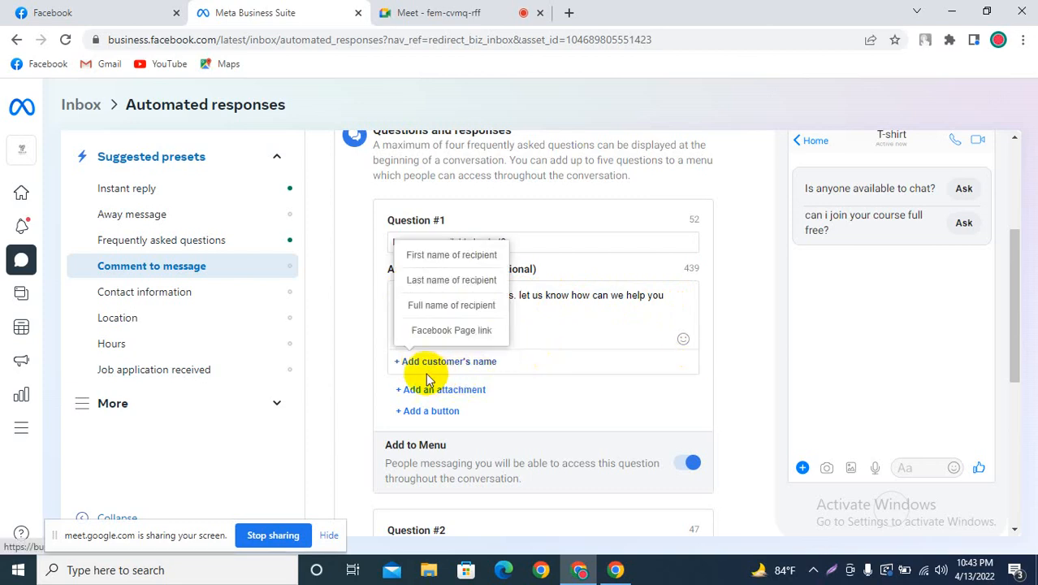
pyautogui.click(512, 9)
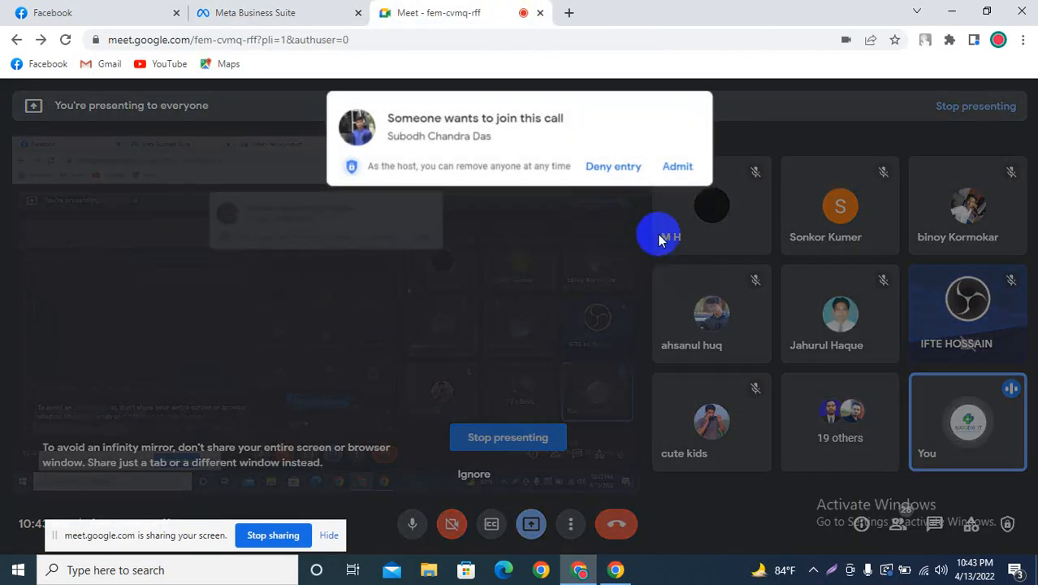
# Admit the person asking to join the Meet call and return to Meta Business Suite
pyautogui.click(677, 167)
pyautogui.hotkey('ctrl', 'shift', 'Tab')
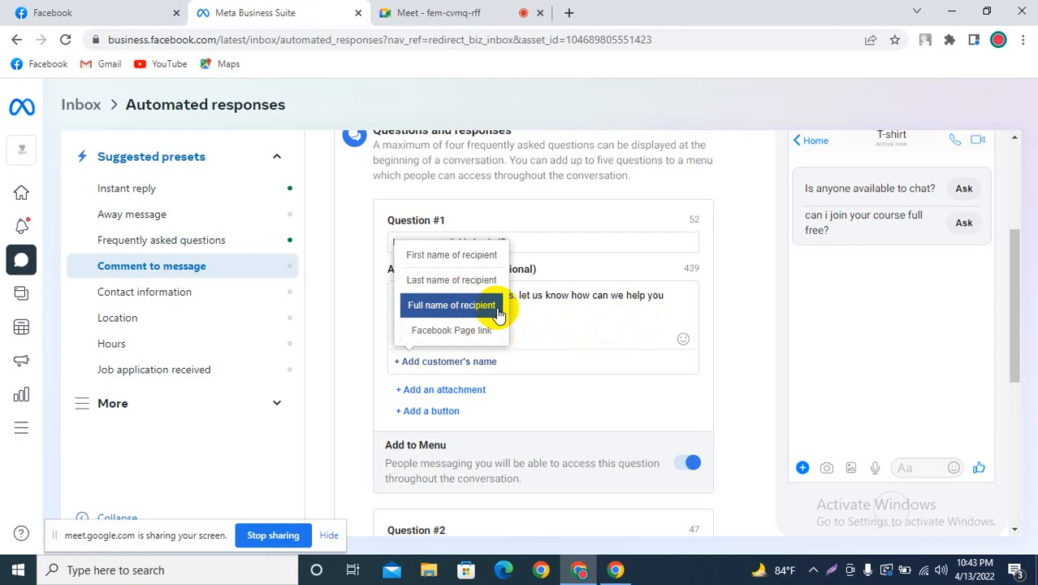
# Try full-name and first-name tokens after 'Hi', removing each and the extra space
pyautogui.click(480, 304)
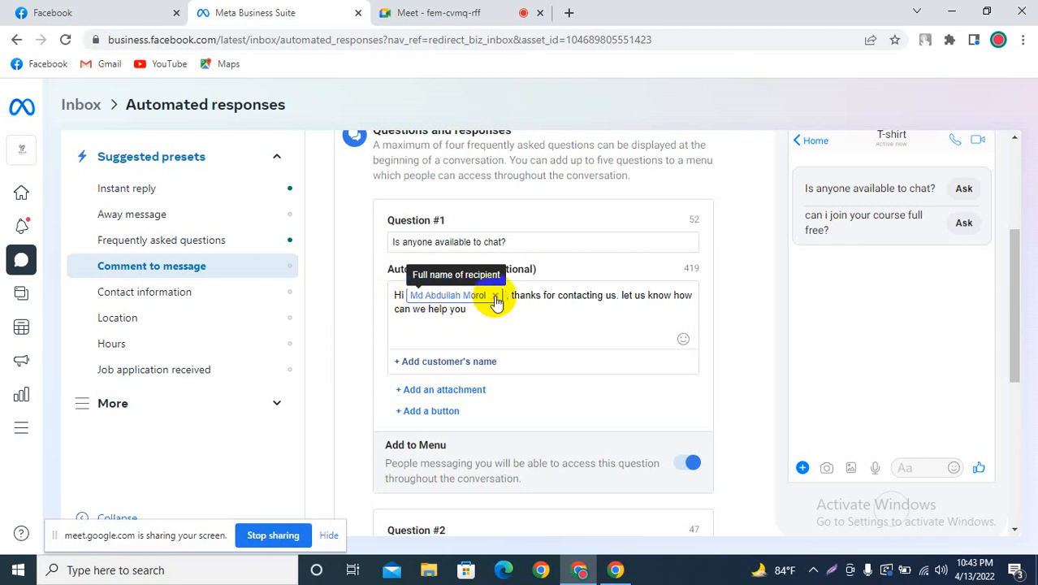
pyautogui.click(495, 297)
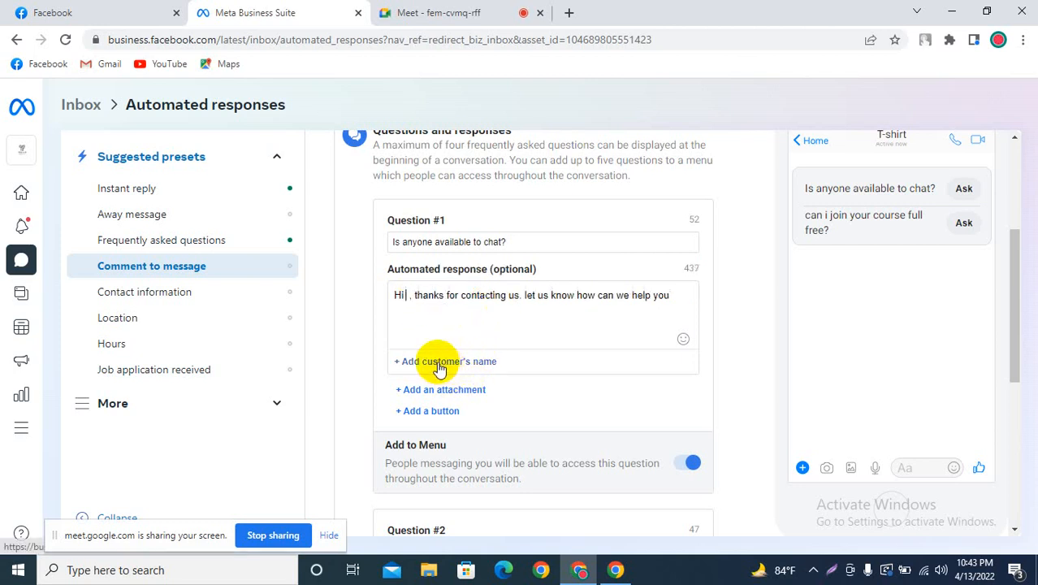
pyautogui.click(438, 363)
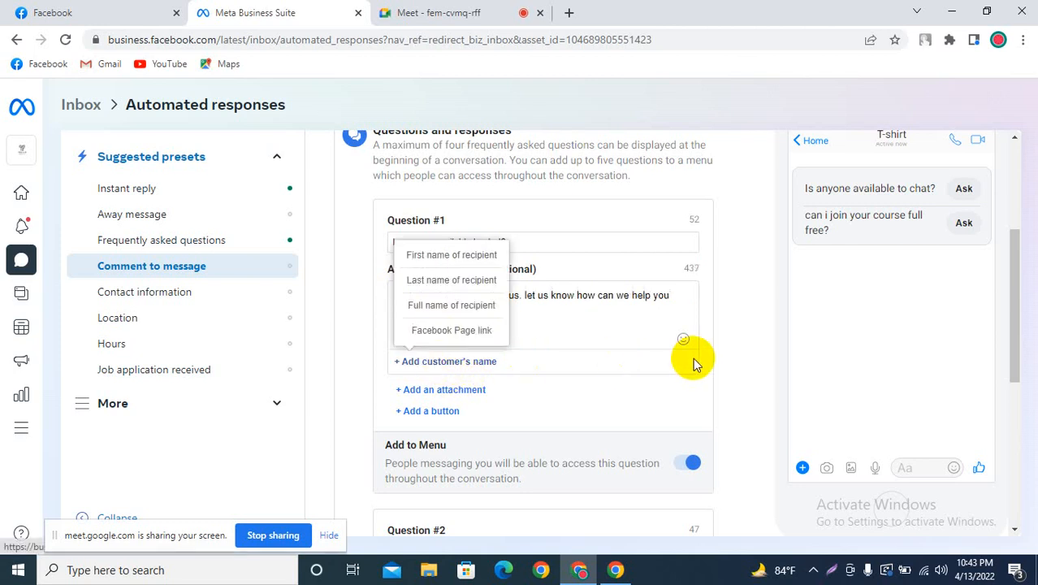
pyautogui.click(422, 255)
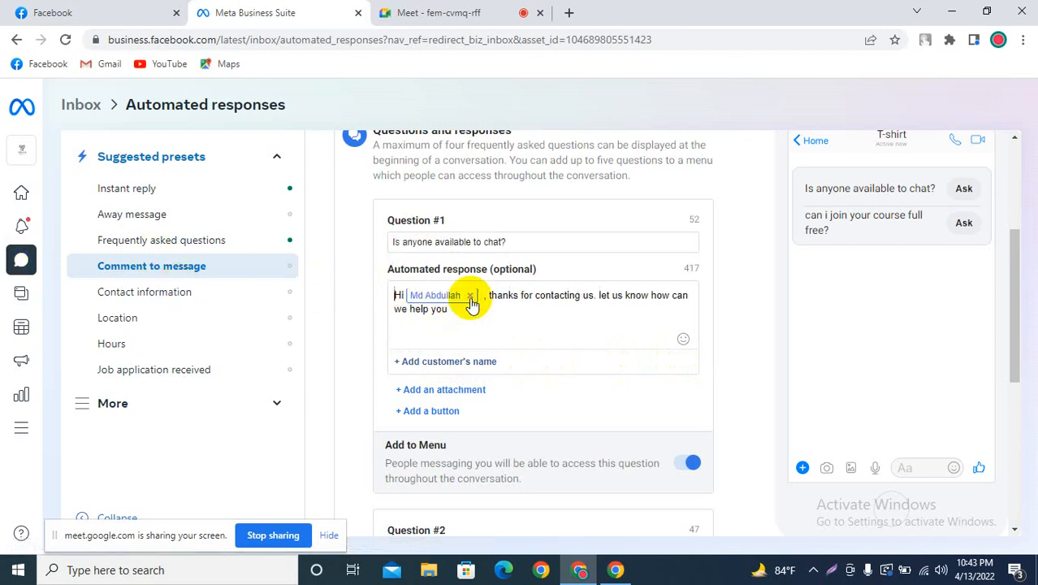
pyautogui.click(470, 295)
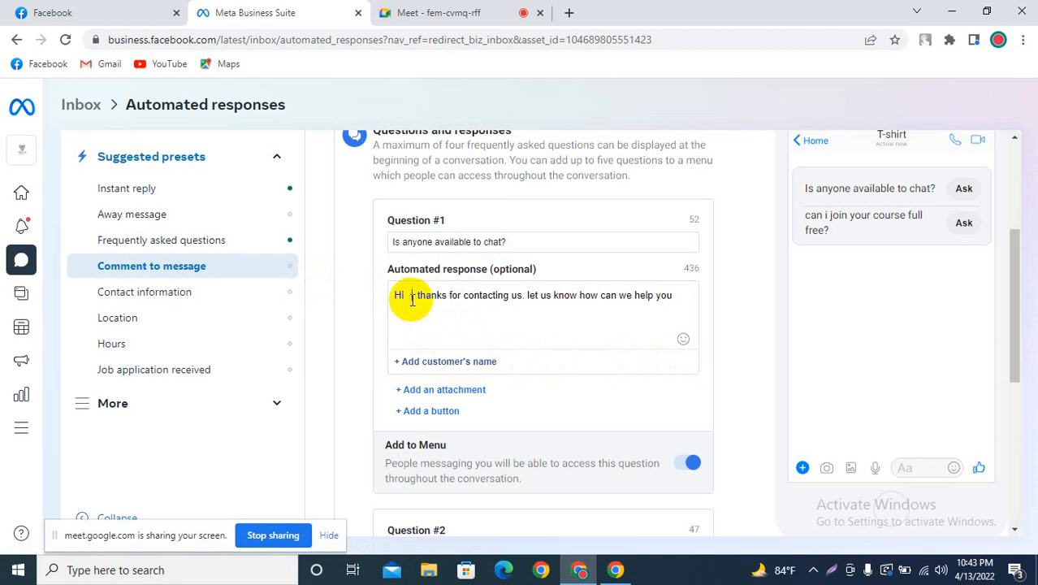
pyautogui.press('BackSpace')
pyautogui.press('BackSpace')
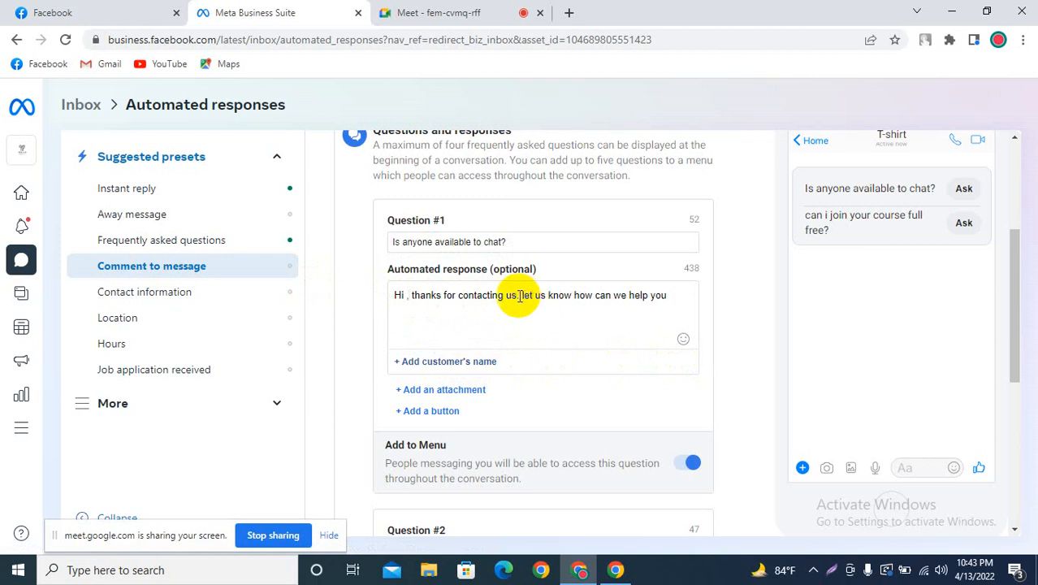
# Insert and remove the full-name token again, admitting another Meet participant meanwhile
pyautogui.click(451, 362)
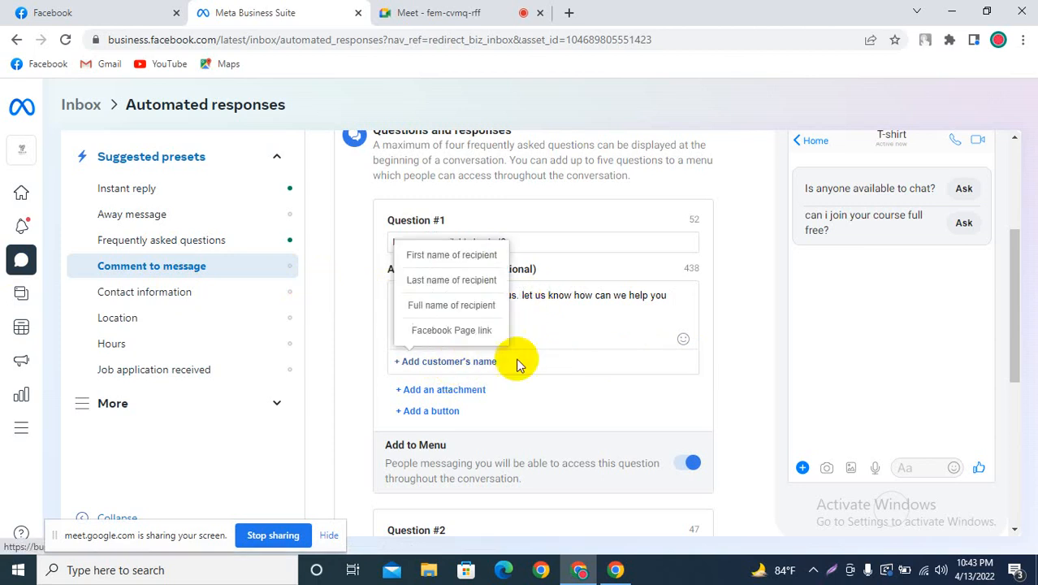
pyautogui.click(455, 305)
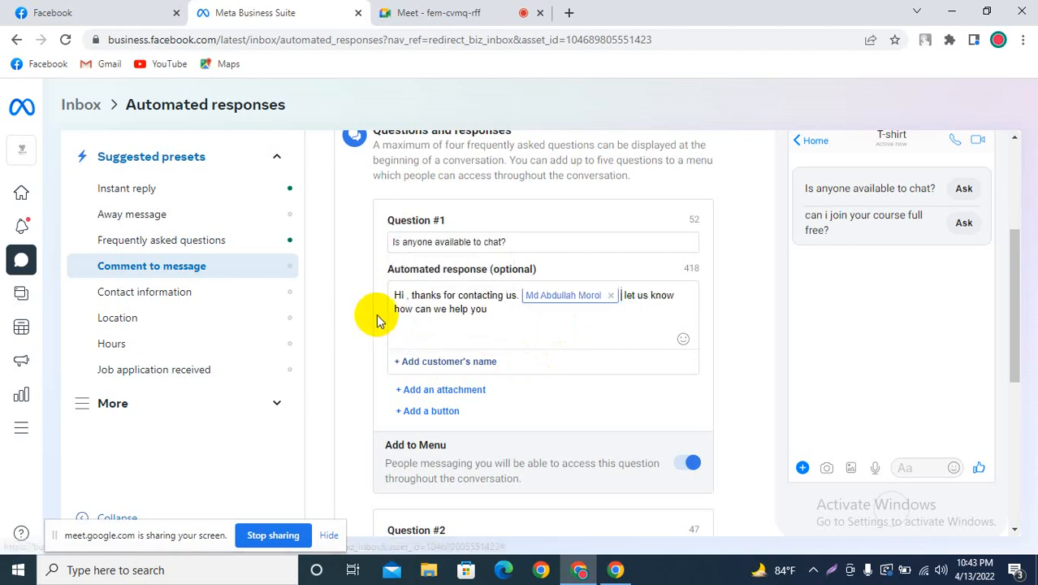
pyautogui.click(611, 296)
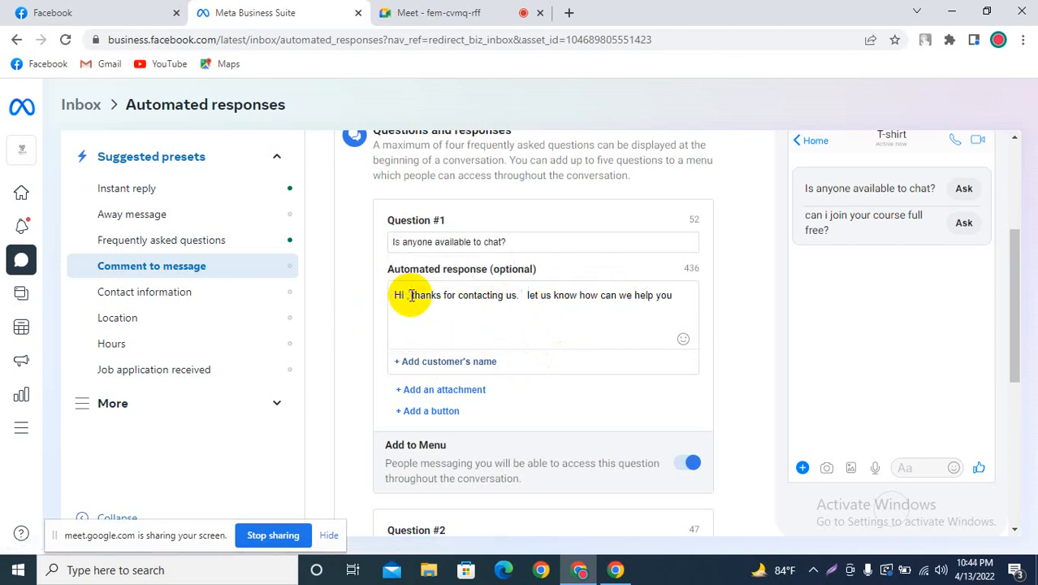
pyautogui.click(425, 362)
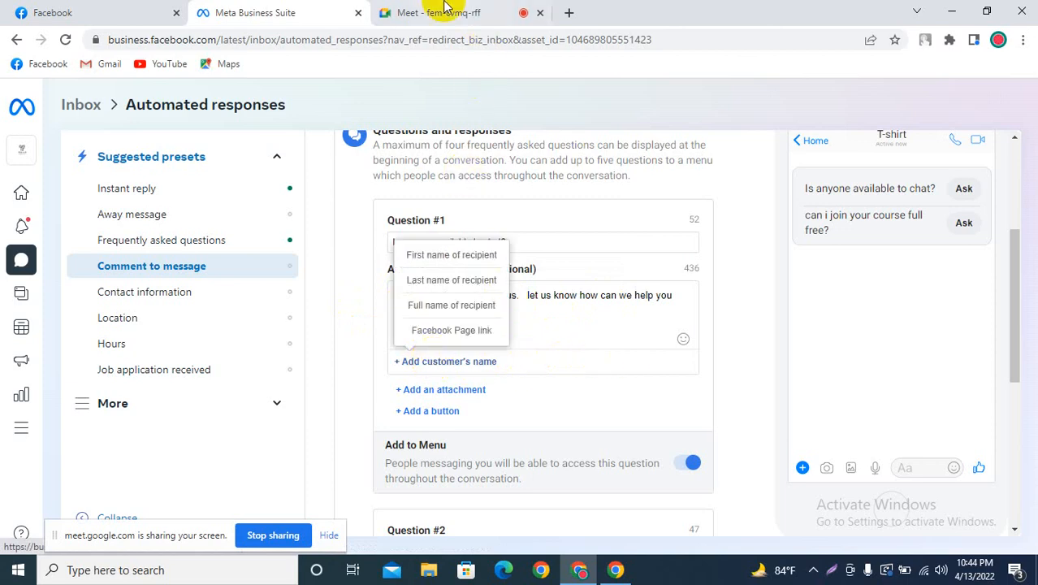
pyautogui.click(444, 9)
pyautogui.click(682, 164)
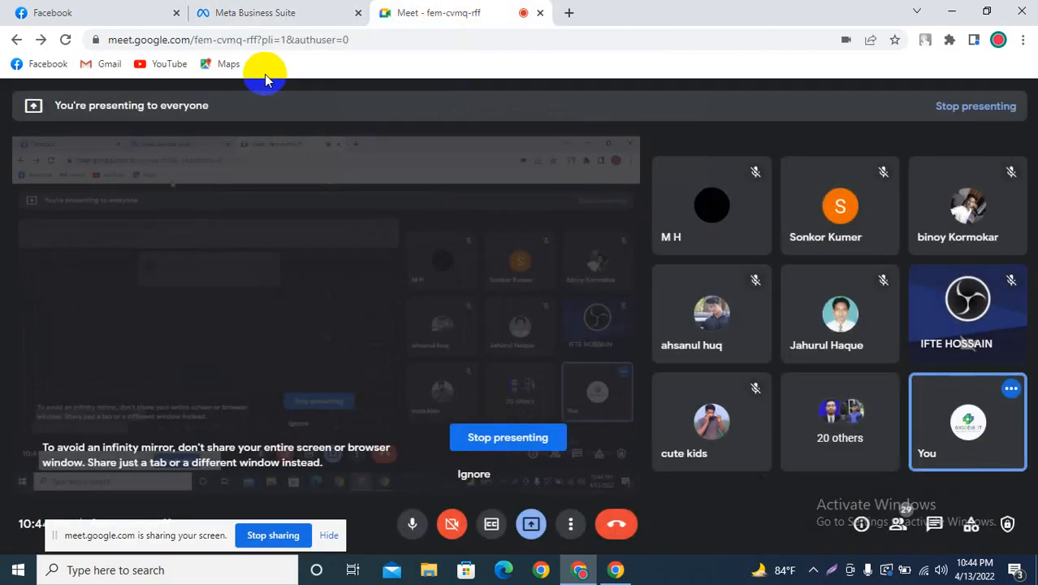
pyautogui.click(268, 13)
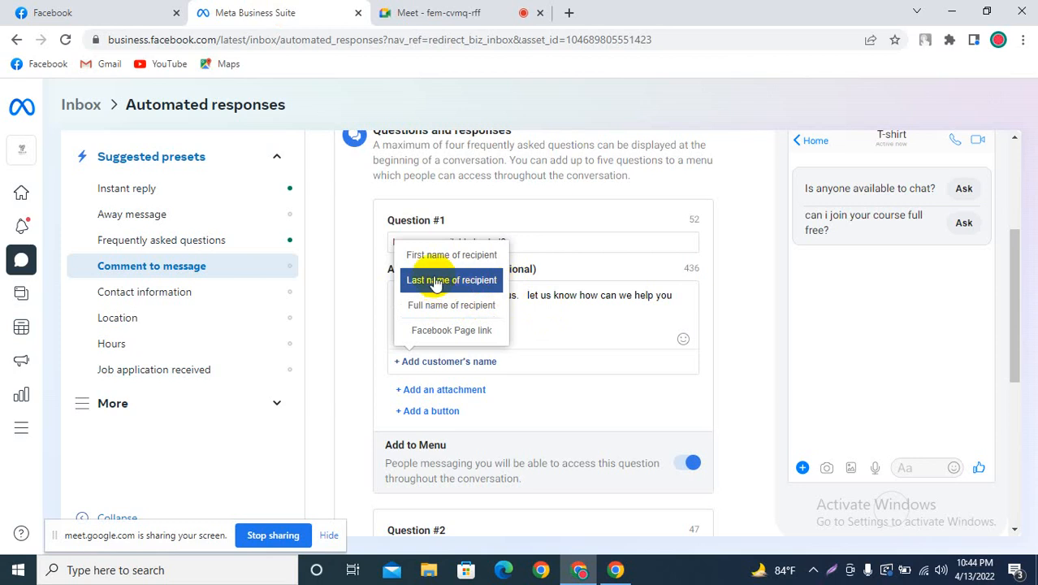
# Replace the last-name token with the recipient's full-name token in the greeting
pyautogui.click(455, 280)
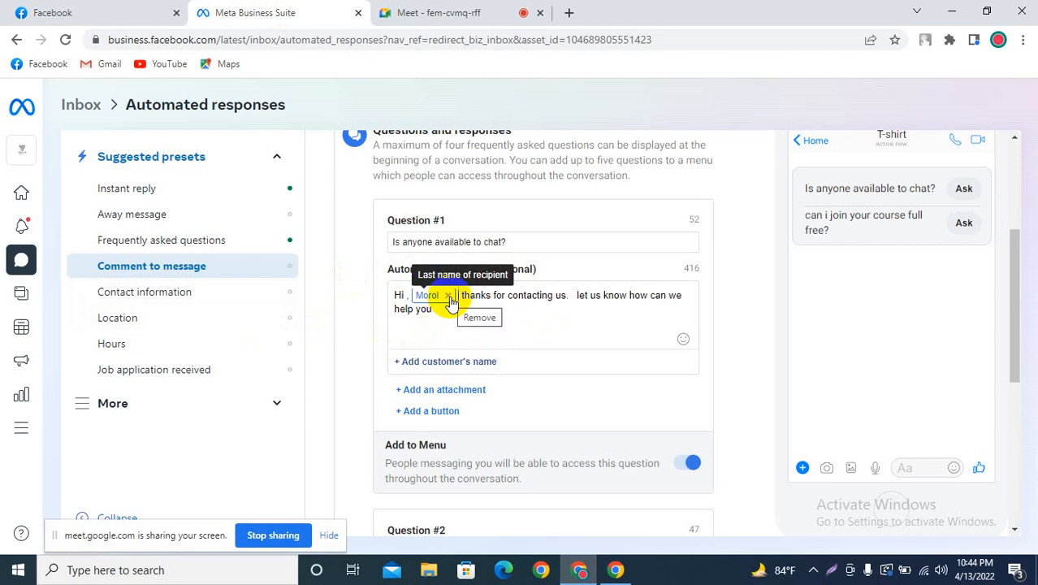
pyautogui.click(450, 297)
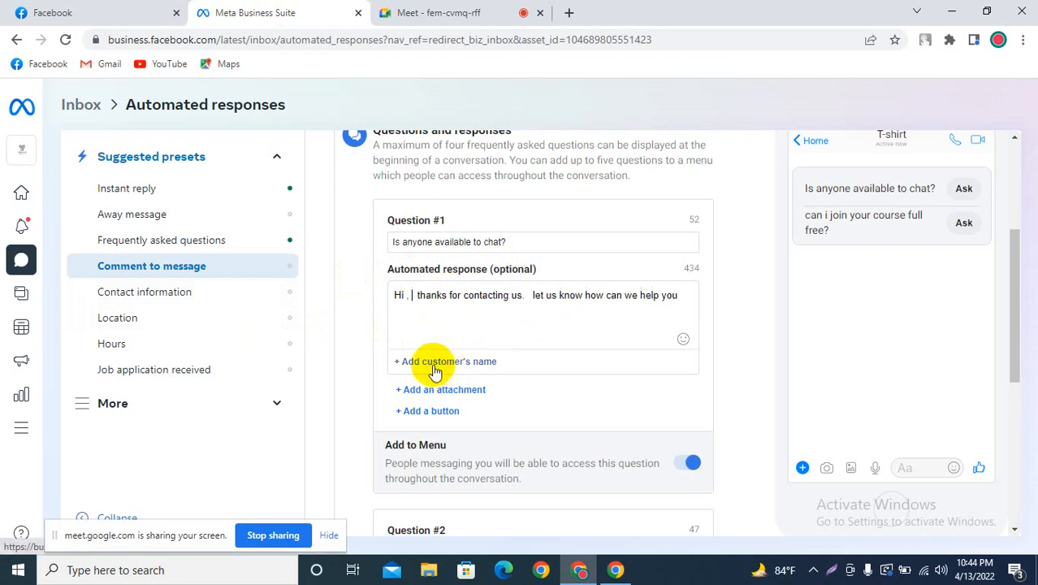
pyautogui.click(435, 371)
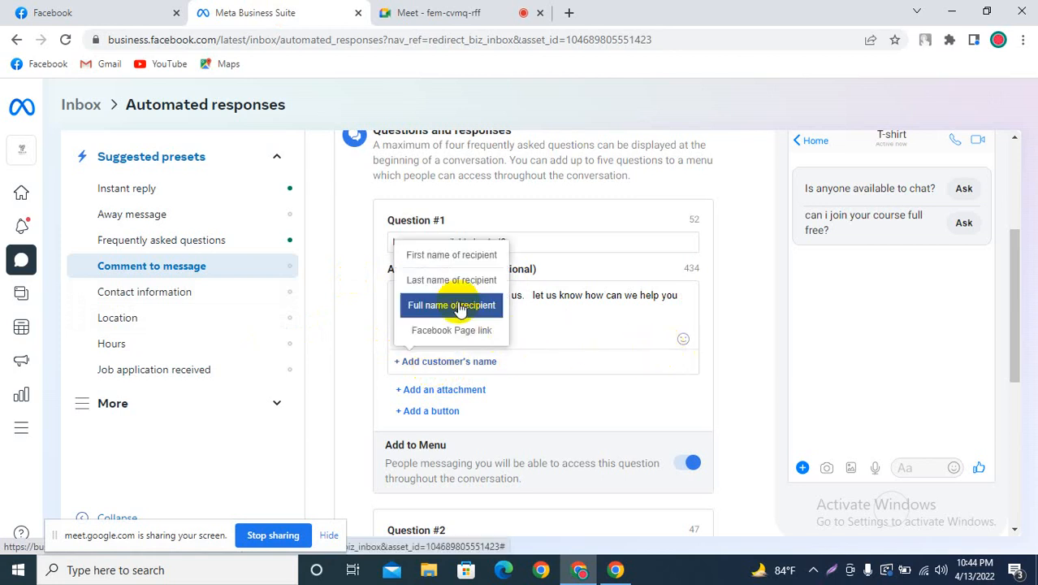
pyautogui.click(445, 307)
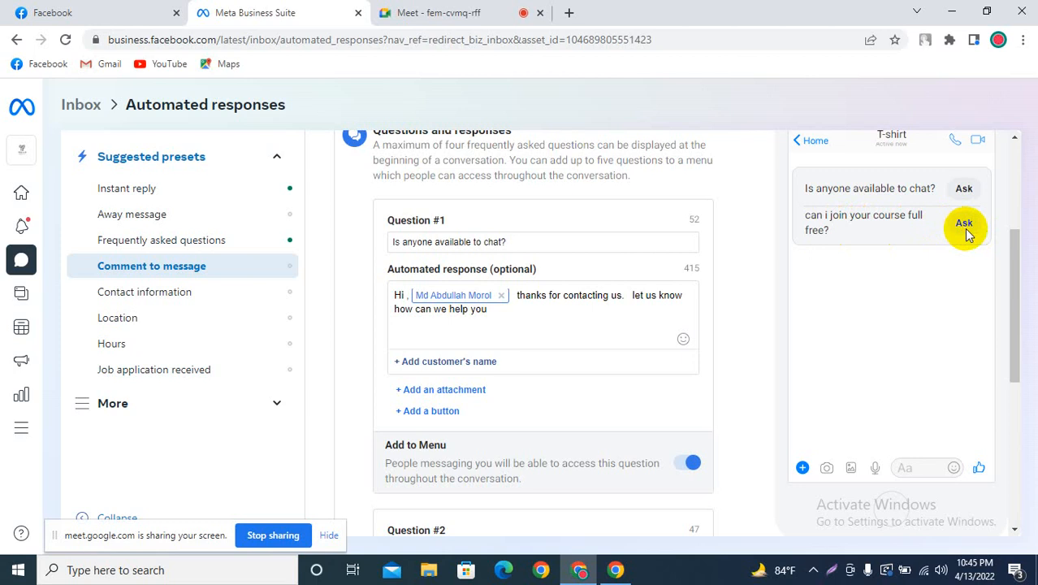
pyautogui.moveTo(825, 217); pyautogui.dragTo(907, 242)
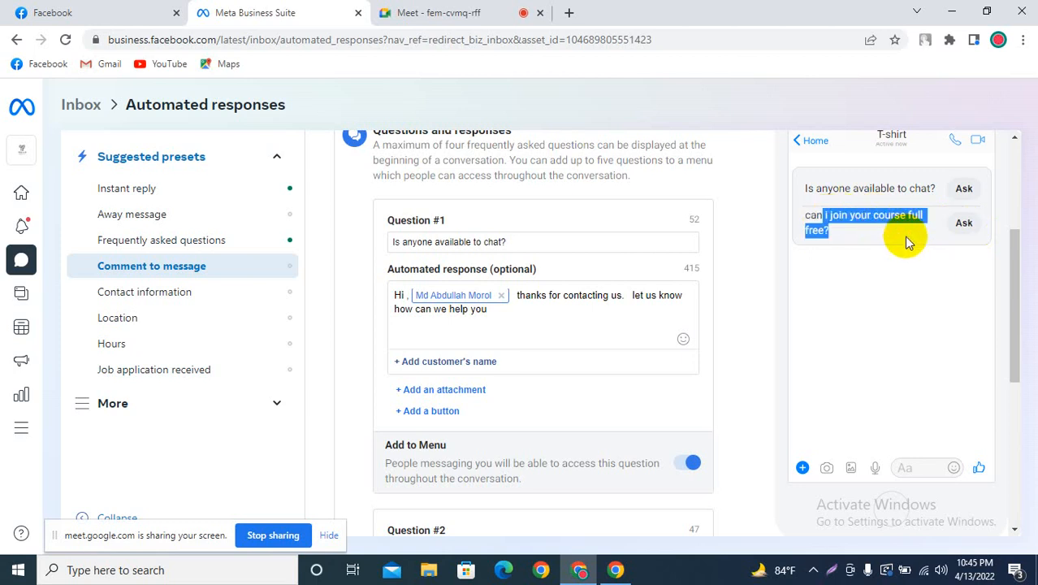
pyautogui.click(853, 217)
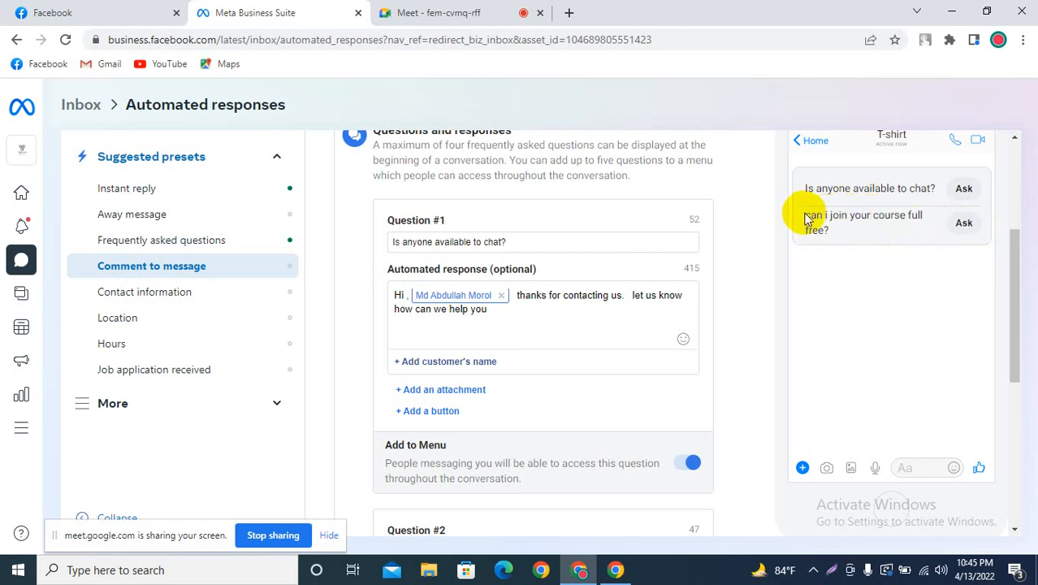
pyautogui.moveTo(807, 216); pyautogui.dragTo(850, 236)
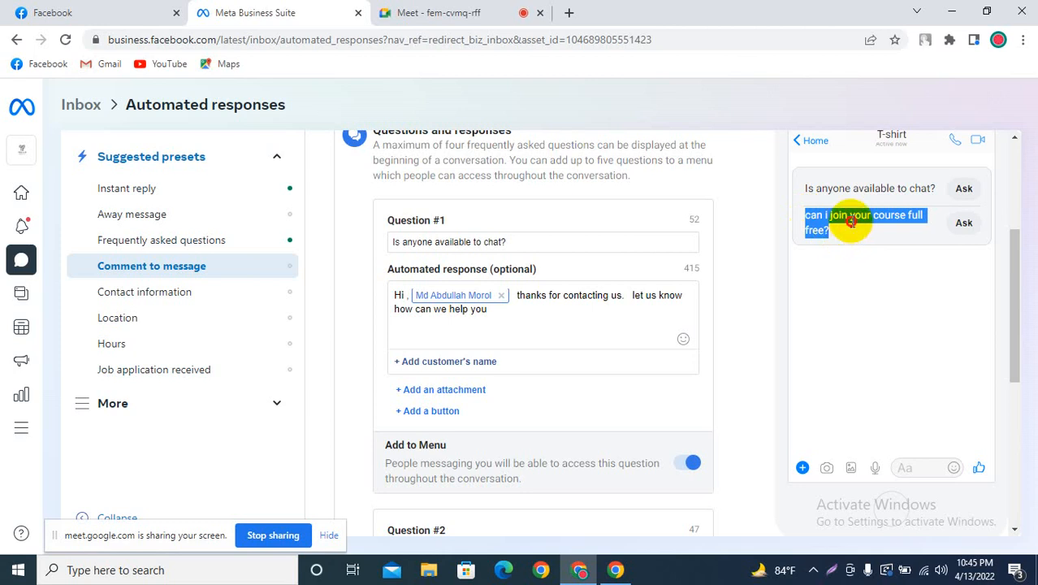
pyautogui.click(851, 221)
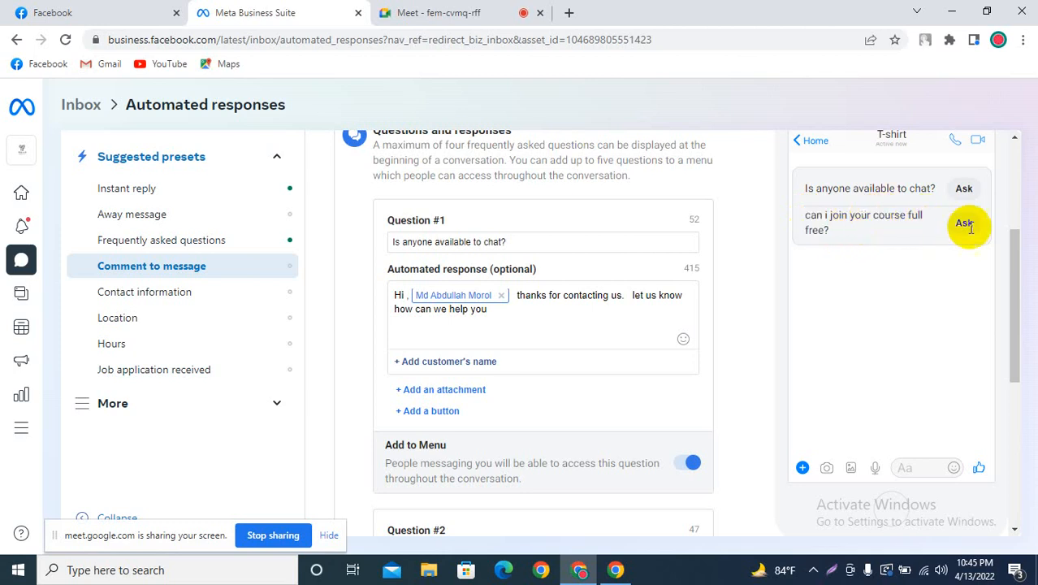
pyautogui.moveTo(806, 217); pyautogui.dragTo(852, 243)
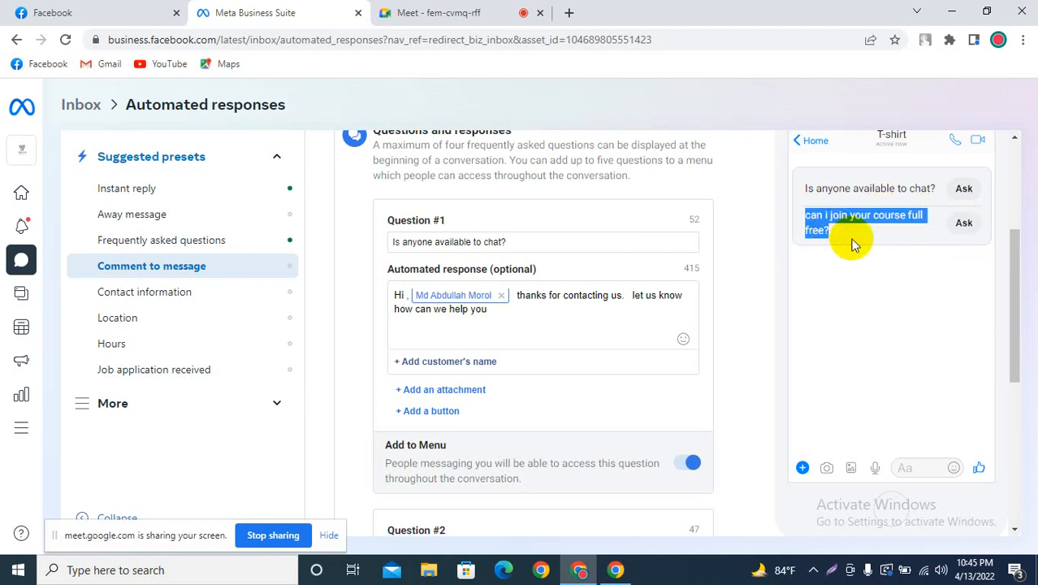
pyautogui.click(830, 234)
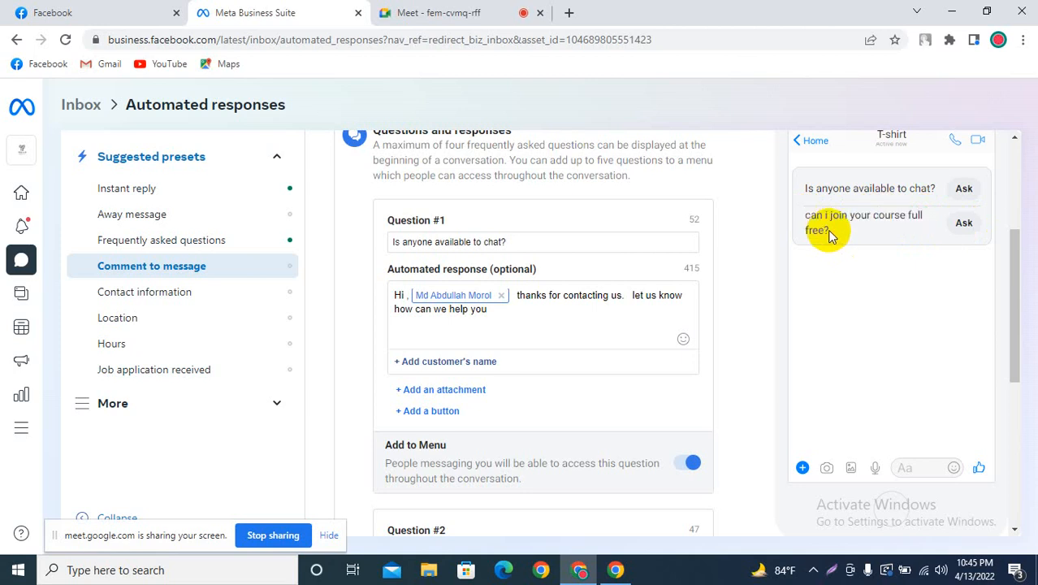
pyautogui.moveTo(831, 230)
pyautogui.mouseDown()
pyautogui.moveTo(807, 218)
pyautogui.moveTo(829, 232)
pyautogui.mouseUp()
pyautogui.click(815, 214)
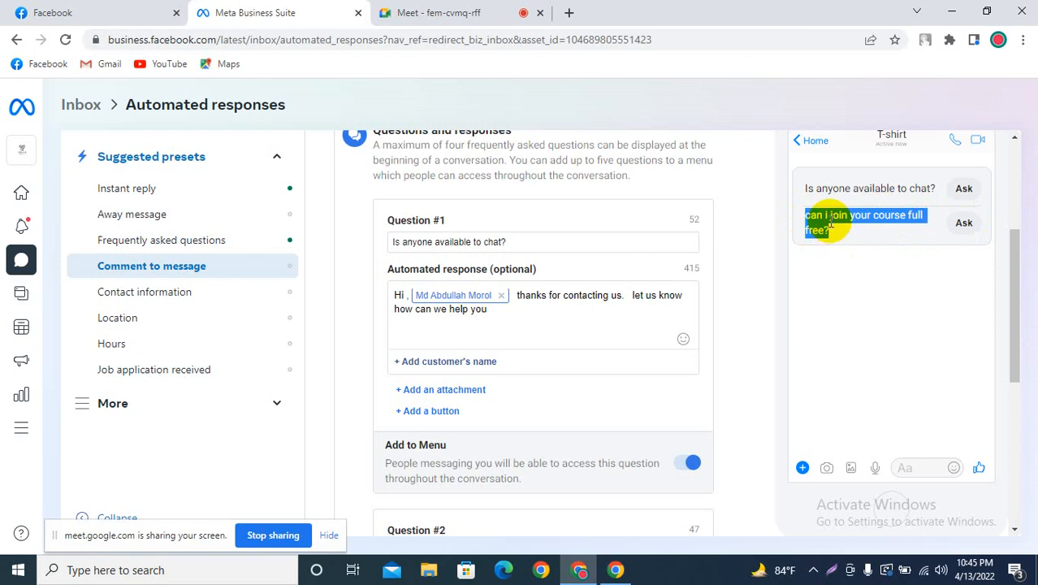
pyautogui.click(873, 221)
pyautogui.scroll(-3, 529, 324)
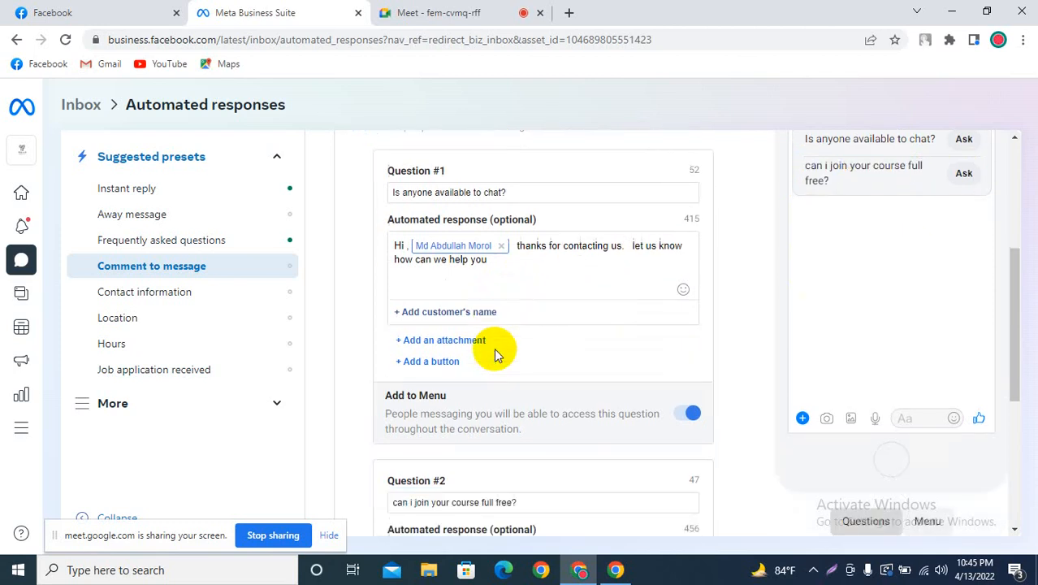
pyautogui.scroll(-1, 517, 324)
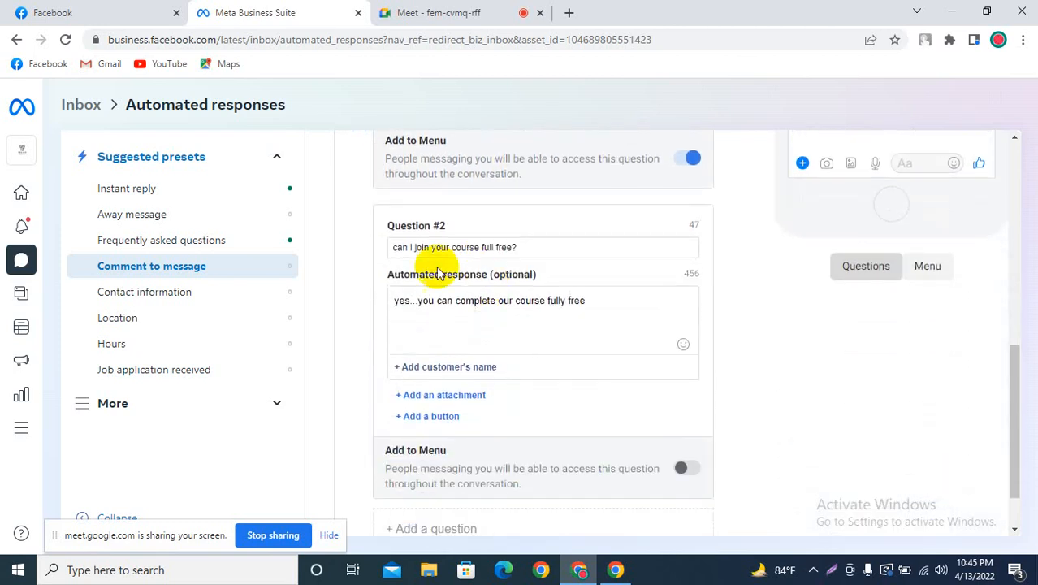
pyautogui.moveTo(394, 248); pyautogui.dragTo(514, 250)
pyautogui.click(514, 249)
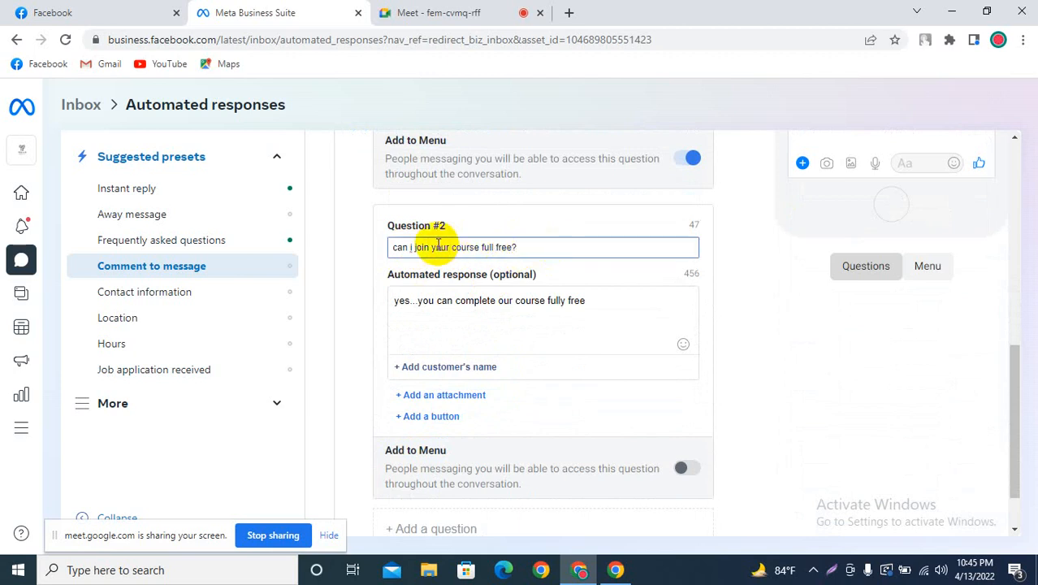
pyautogui.click(538, 247)
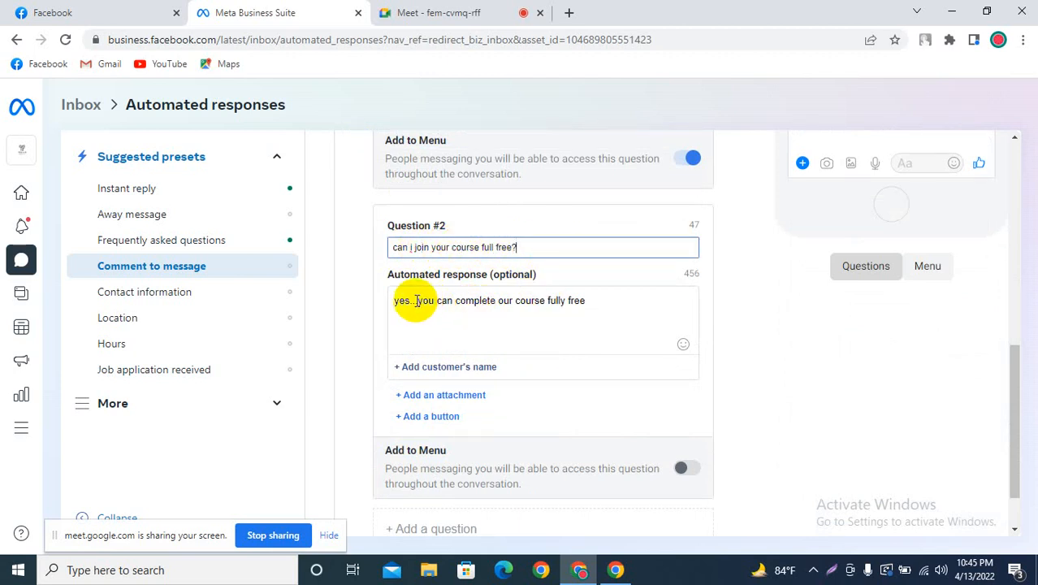
pyautogui.moveTo(416, 301); pyautogui.dragTo(492, 302)
pyautogui.click(532, 301)
pyautogui.click(566, 300)
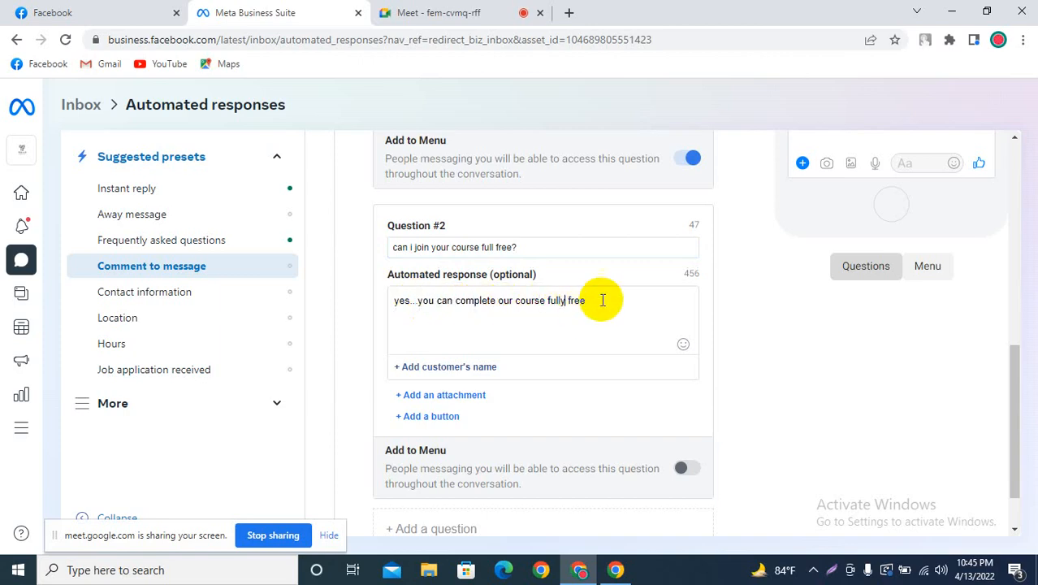
pyautogui.scroll(-1, 549, 360)
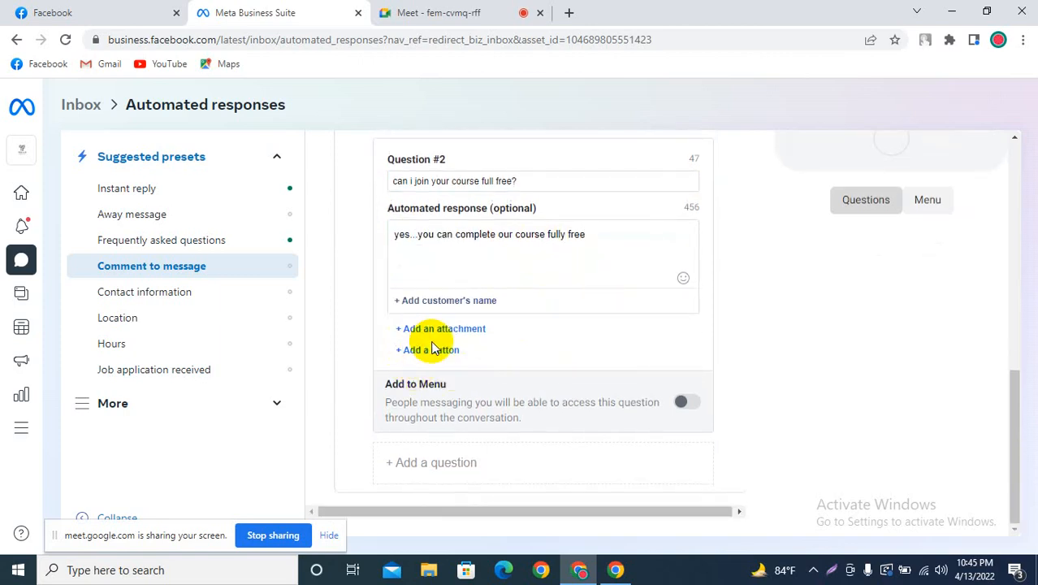
pyautogui.scroll(3, 623, 276)
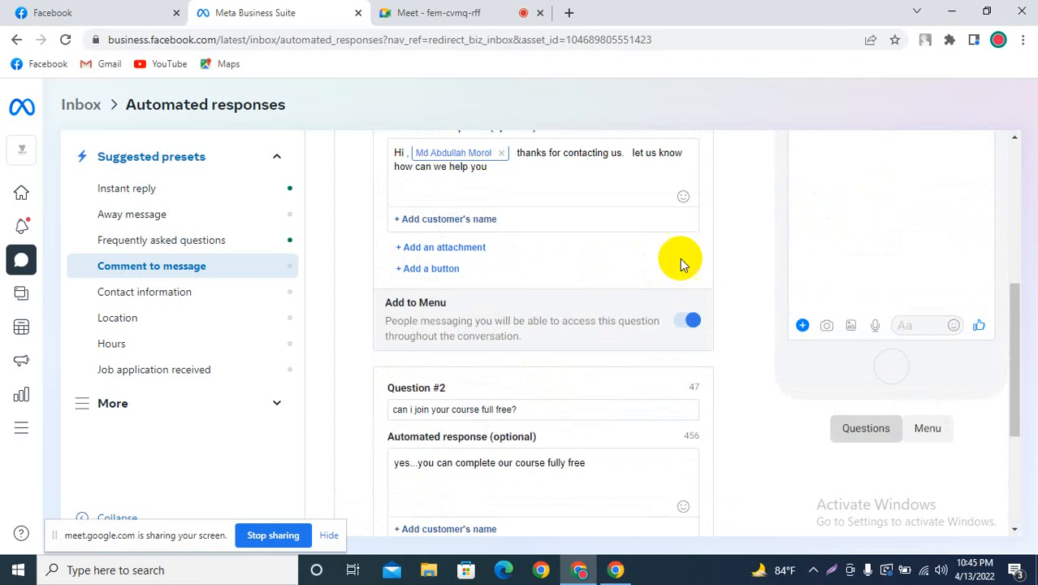
pyautogui.scroll(2, 618, 268)
pyautogui.scroll(-5, 601, 276)
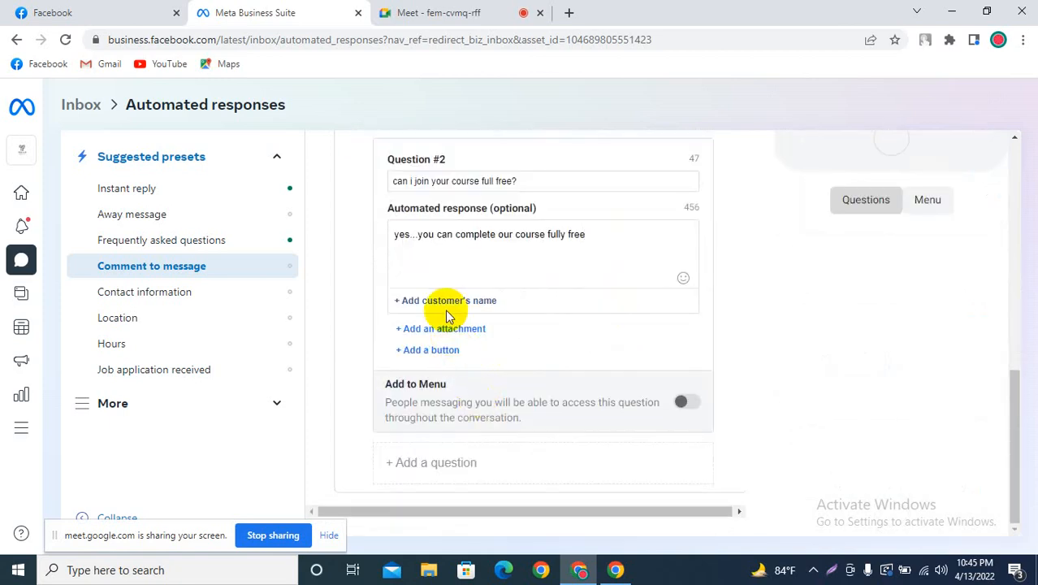
# Add Question #3 'where your office?' with the automated response 'satkhira'
pyautogui.click(437, 463)
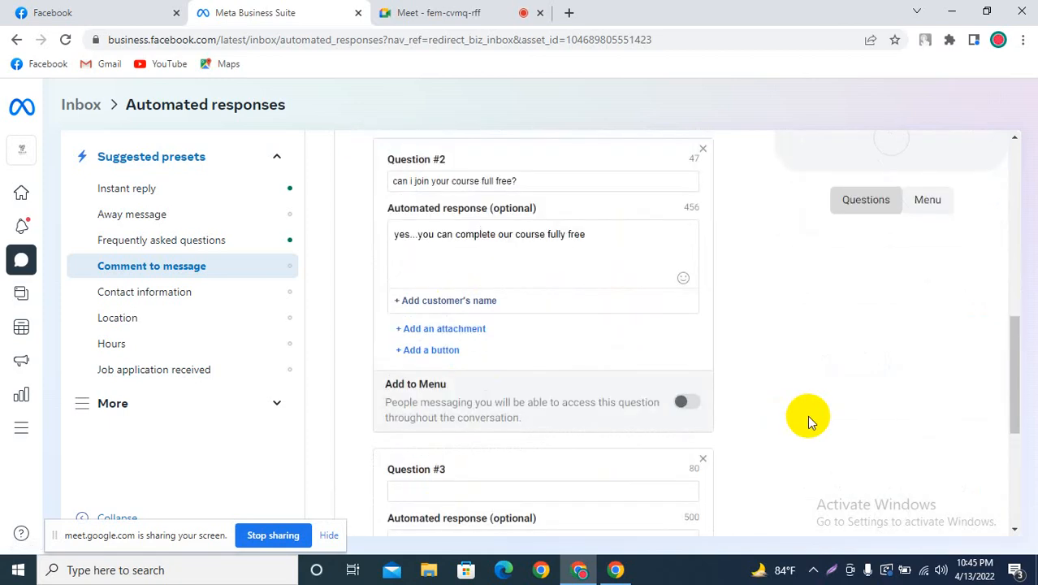
pyautogui.scroll(-2, 572, 355)
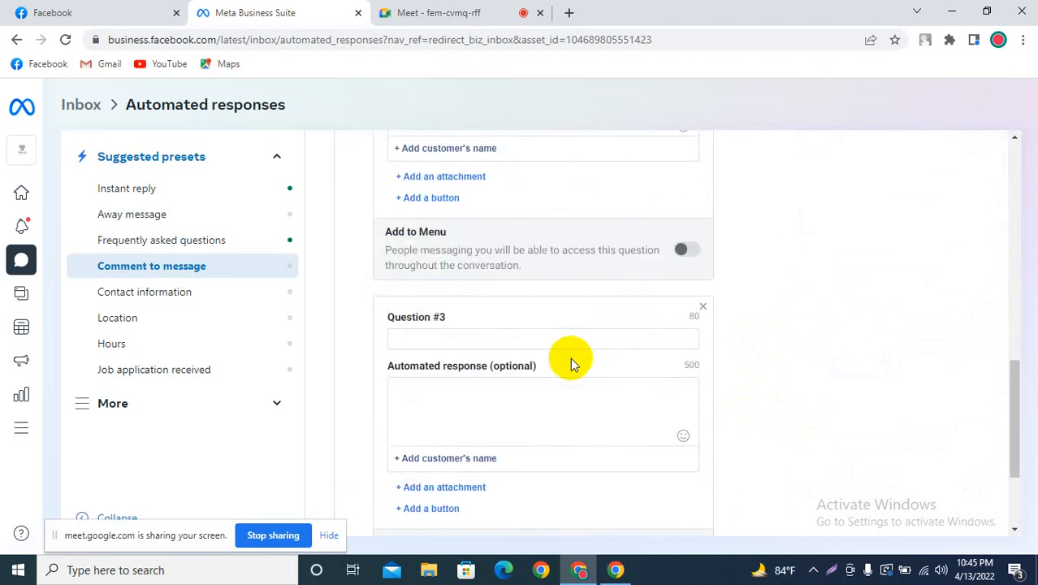
pyautogui.click(448, 341)
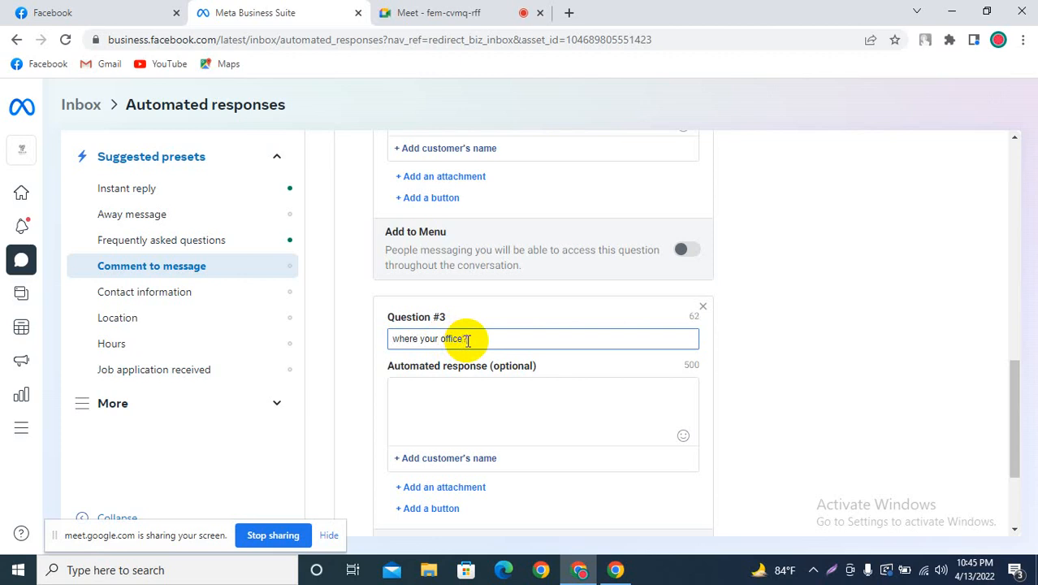
pyautogui.click(419, 399)
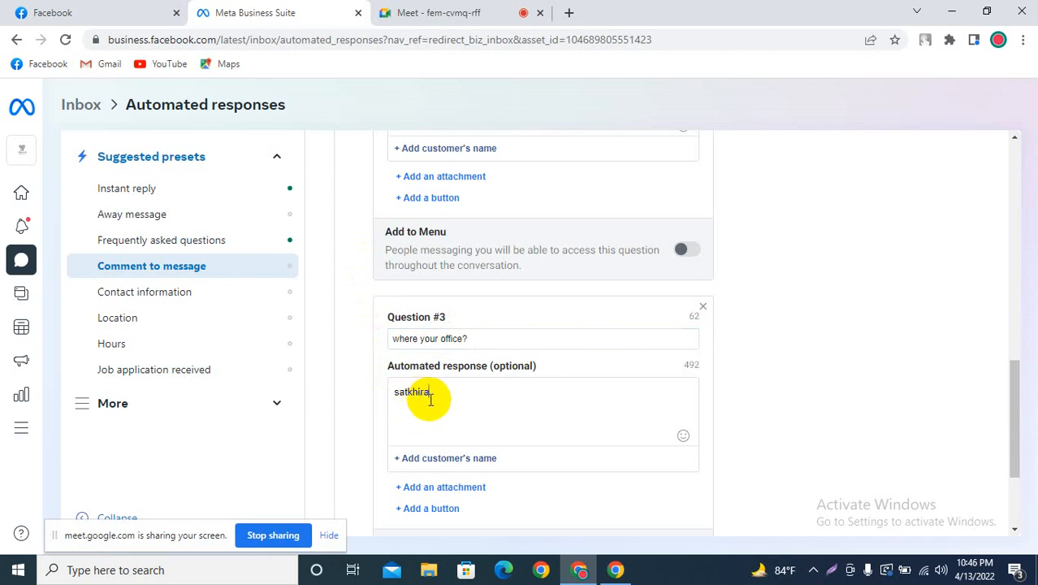
# Highlight the 'where your office?' question and its 'satkhira' response to check them
pyautogui.moveTo(467, 339); pyautogui.dragTo(394, 339)
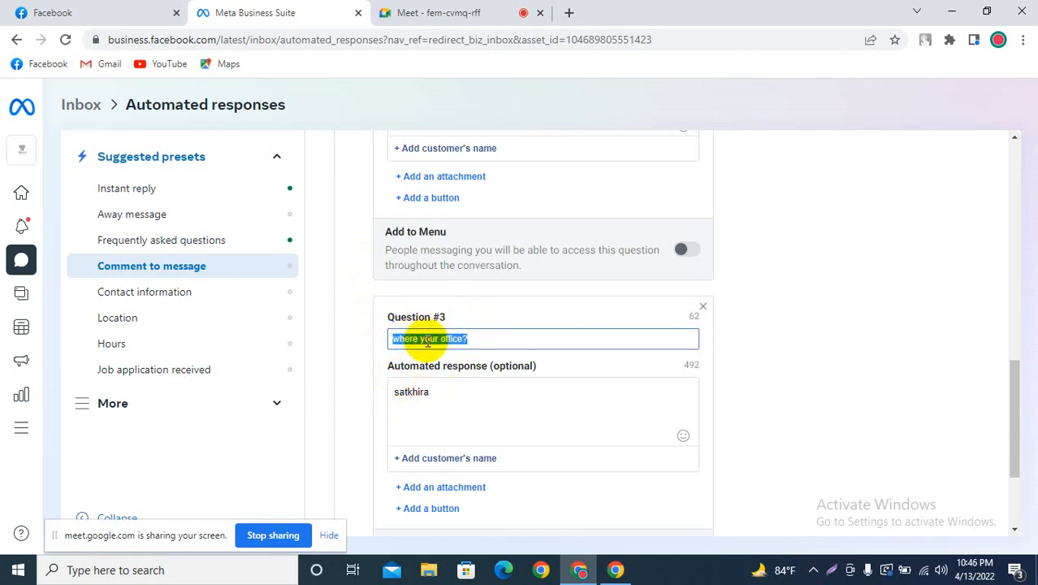
pyautogui.click(421, 339)
pyautogui.moveTo(434, 391); pyautogui.dragTo(394, 394)
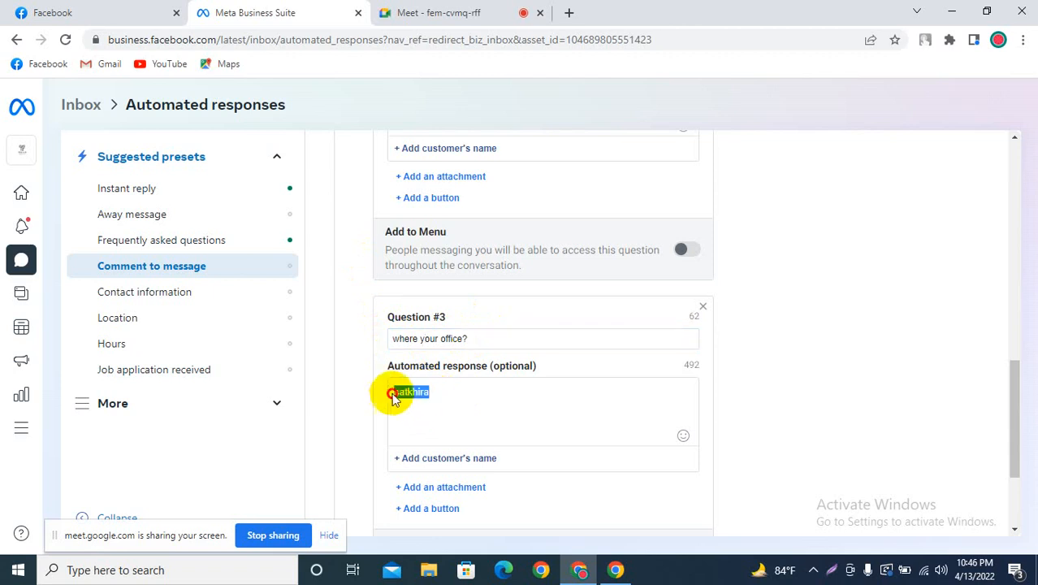
pyautogui.click(443, 394)
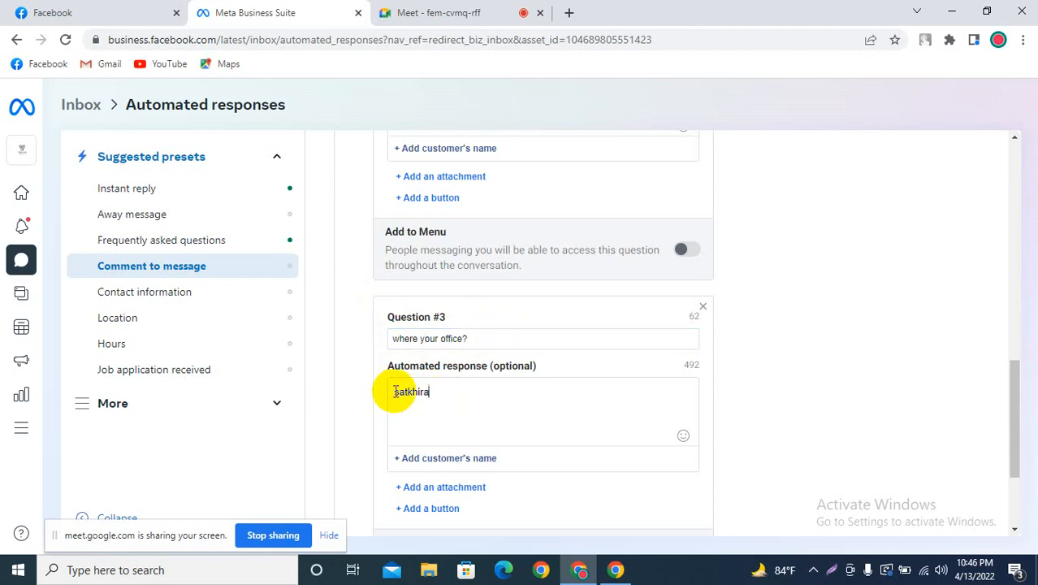
pyautogui.doubleClick(412, 392)
pyautogui.click(809, 326)
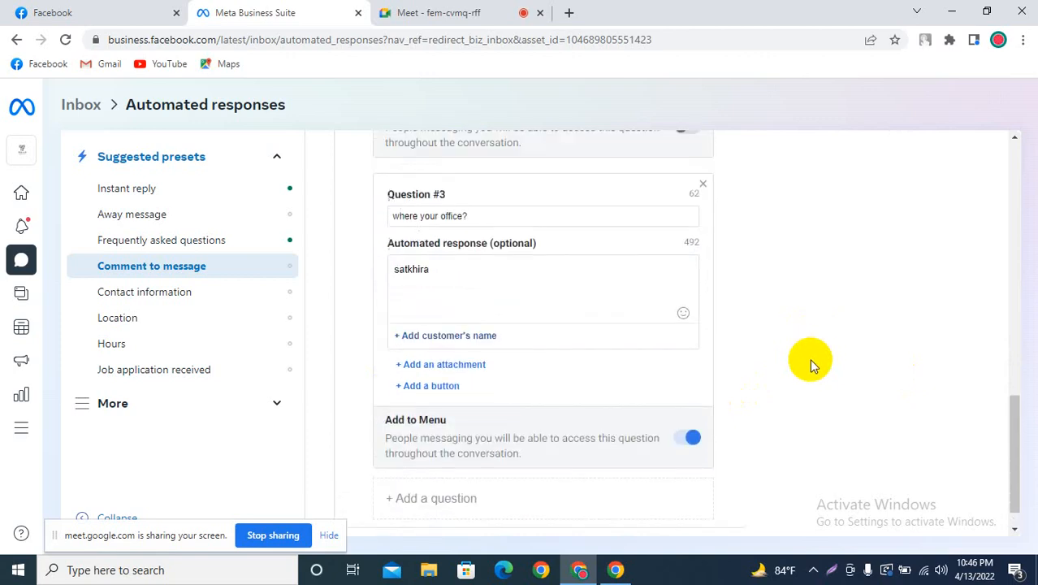
pyautogui.scroll(10, 810, 358)
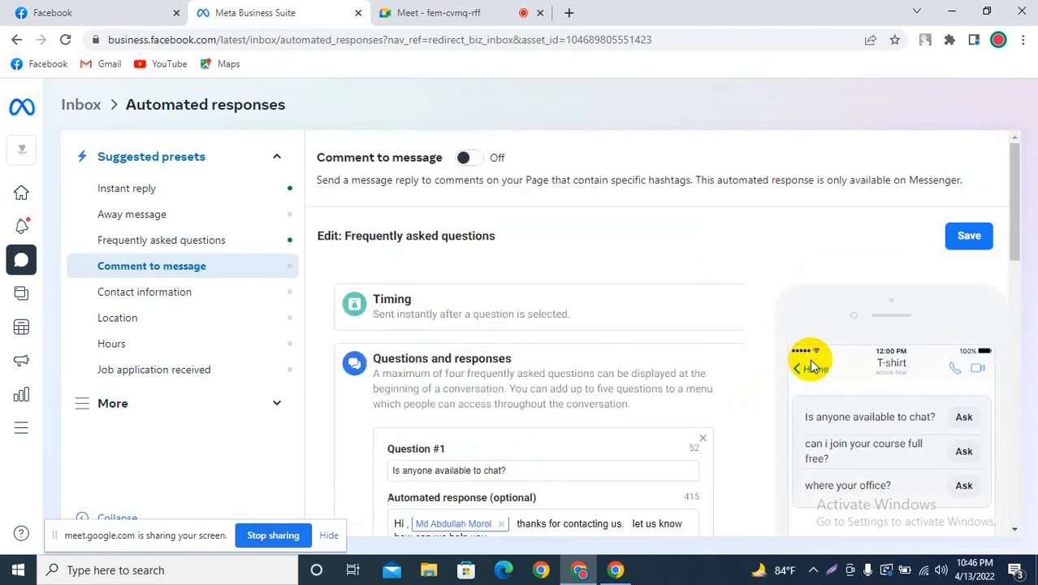
# Save the FAQ setup and briefly mute and unmute the microphone in the Google Meet call
pyautogui.click(972, 242)
pyautogui.click(439, 12)
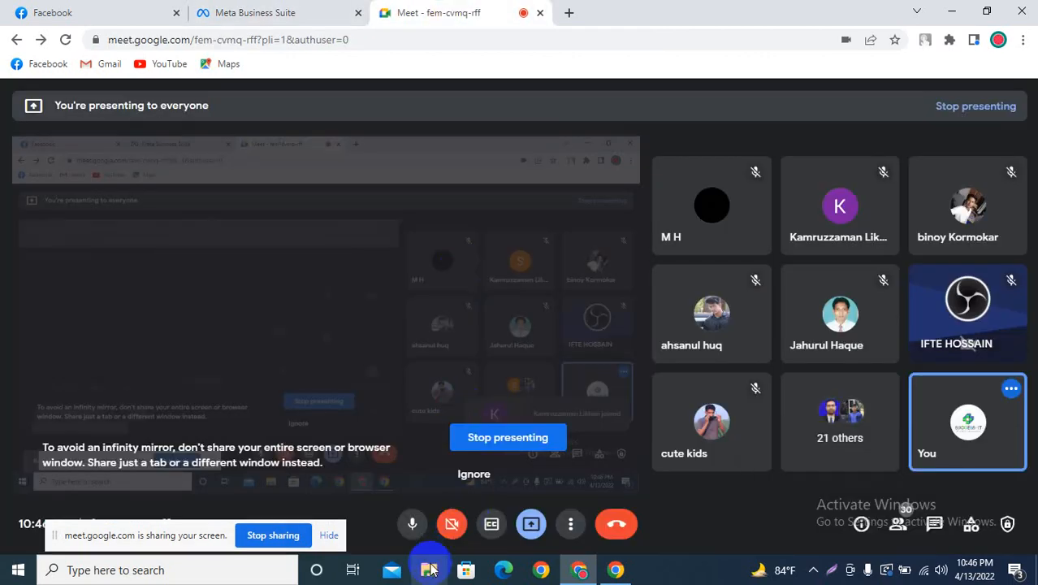
pyautogui.click(412, 524)
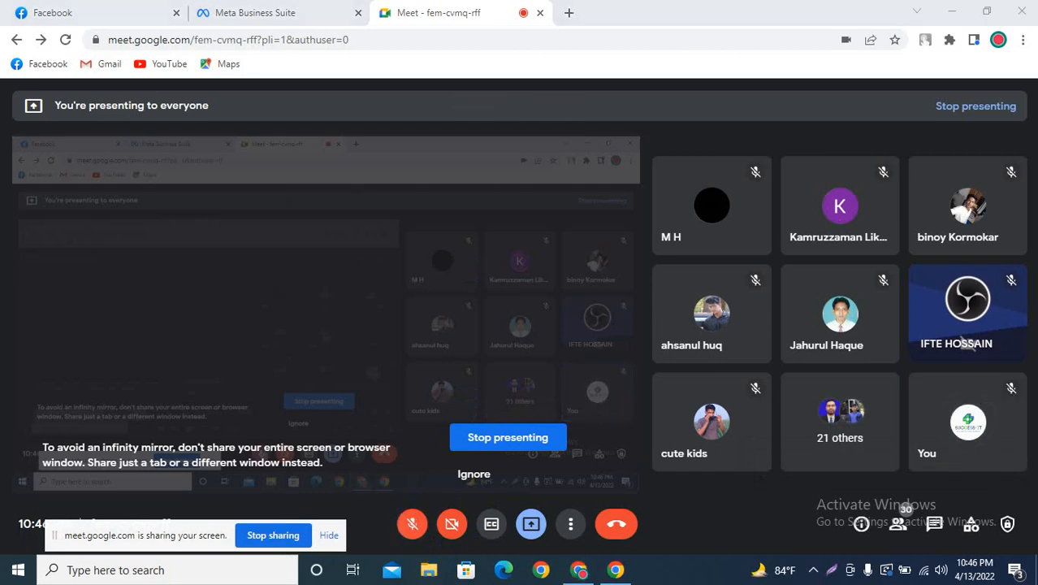
pyautogui.click(412, 524)
pyautogui.click(268, 12)
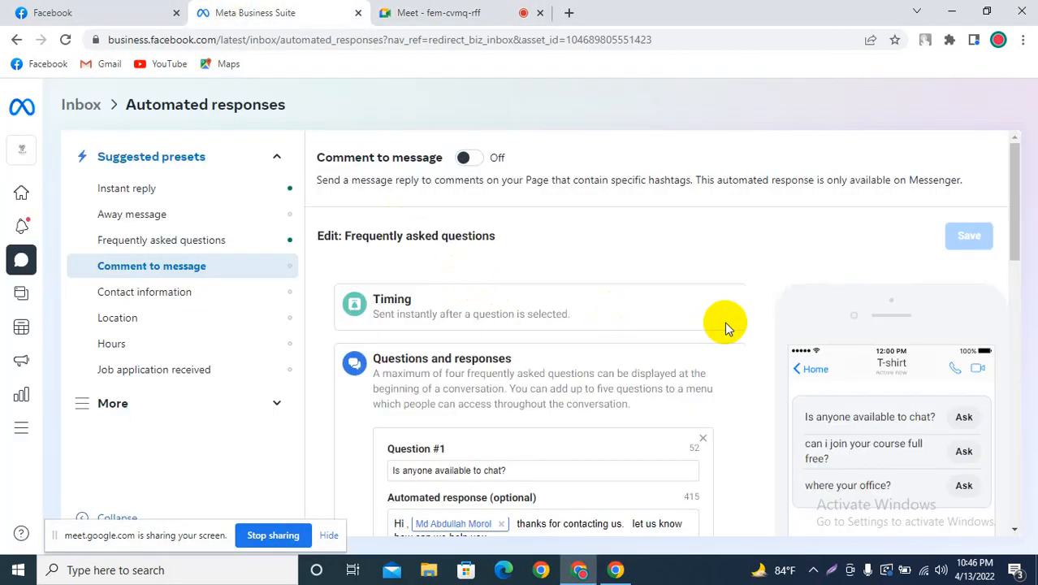
# Highlight the 'where your office?' question in the Messenger preview
pyautogui.scroll(-2, 712, 325)
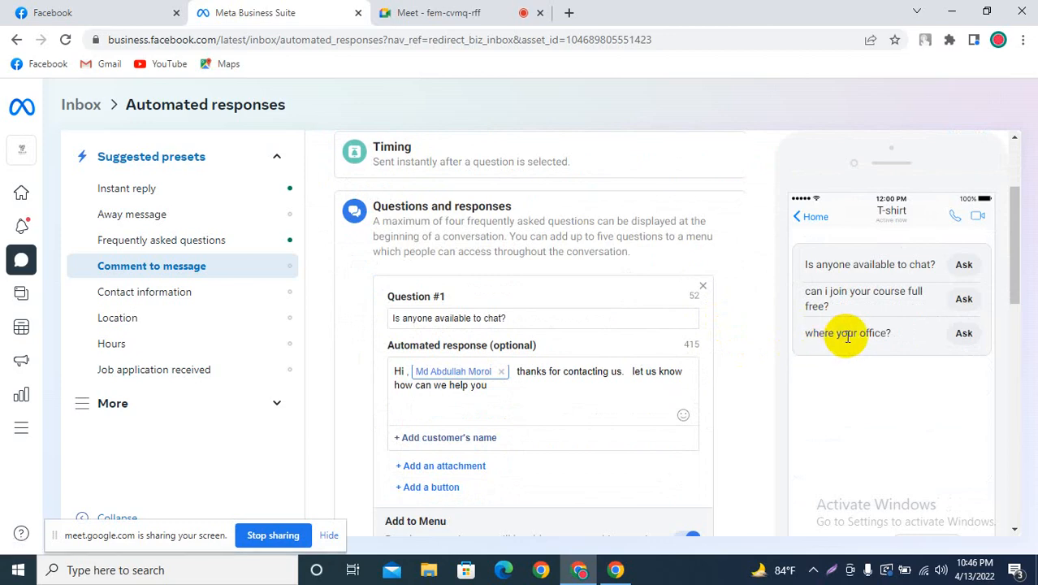
pyautogui.moveTo(848, 334); pyautogui.dragTo(869, 332)
pyautogui.click(880, 331)
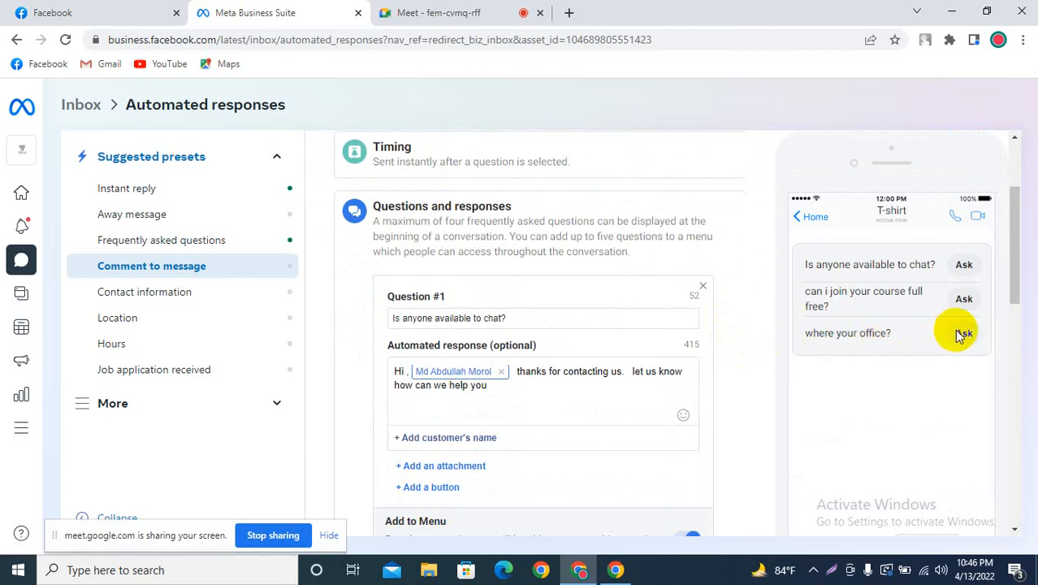
# Scroll to Question #3 and select its answer 'satkhira' to review it
pyautogui.scroll(-5, 561, 406)
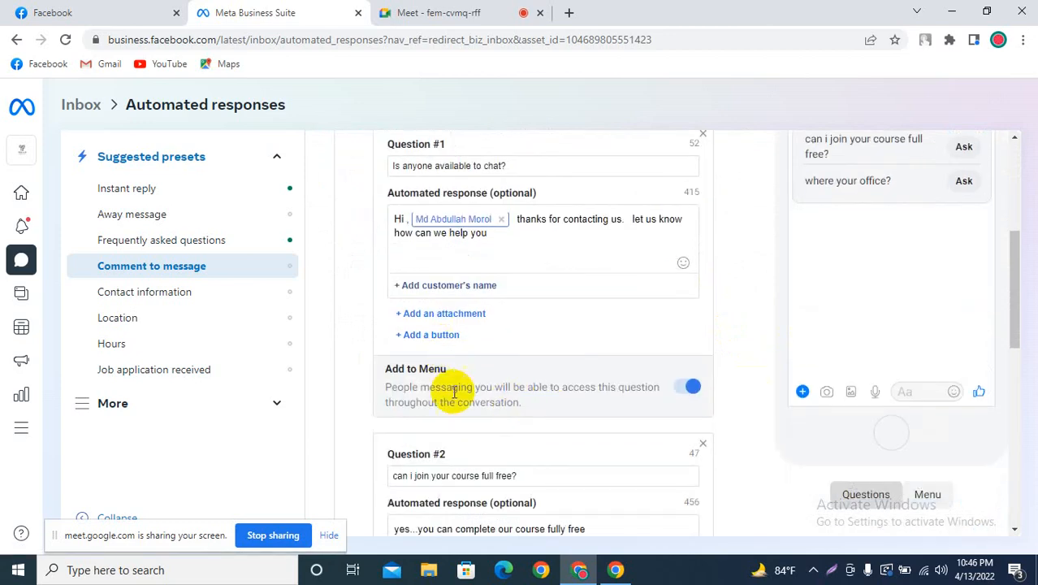
pyautogui.scroll(-3, 455, 392)
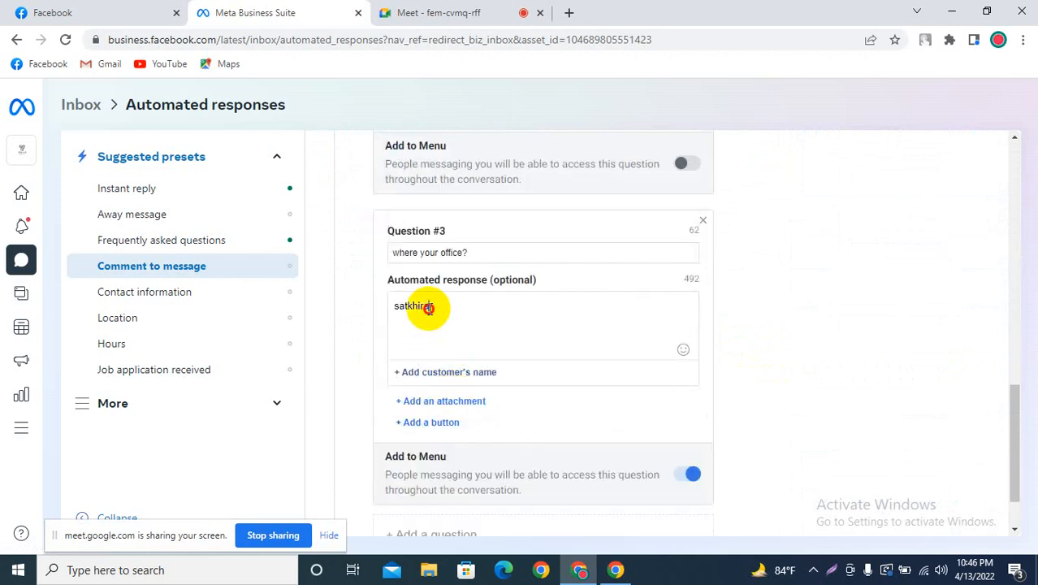
pyautogui.doubleClick(421, 306)
pyautogui.click(457, 307)
pyautogui.moveTo(404, 306); pyautogui.dragTo(393, 306)
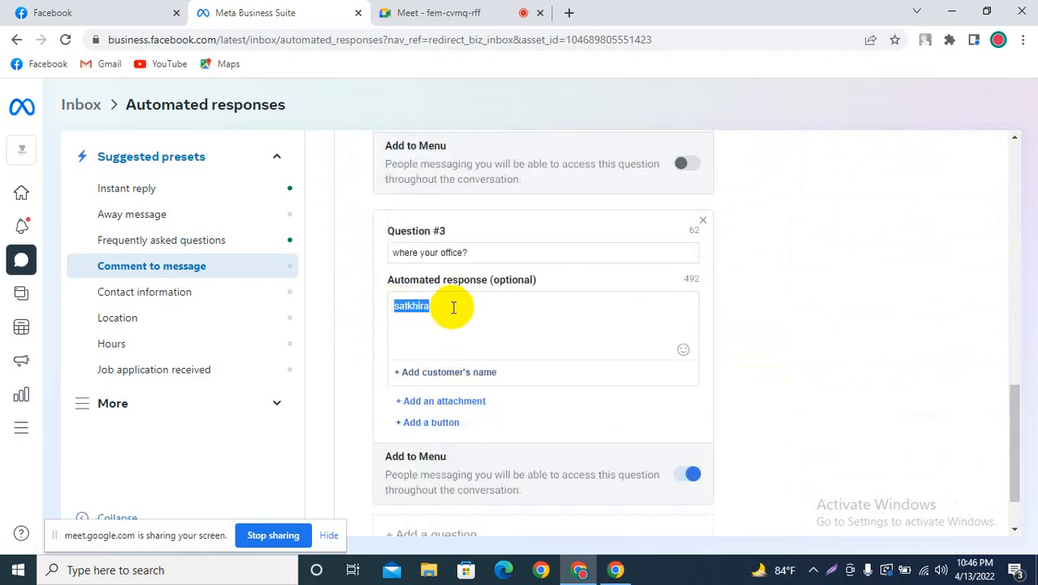
pyautogui.doubleClick(452, 307)
pyautogui.click(695, 356)
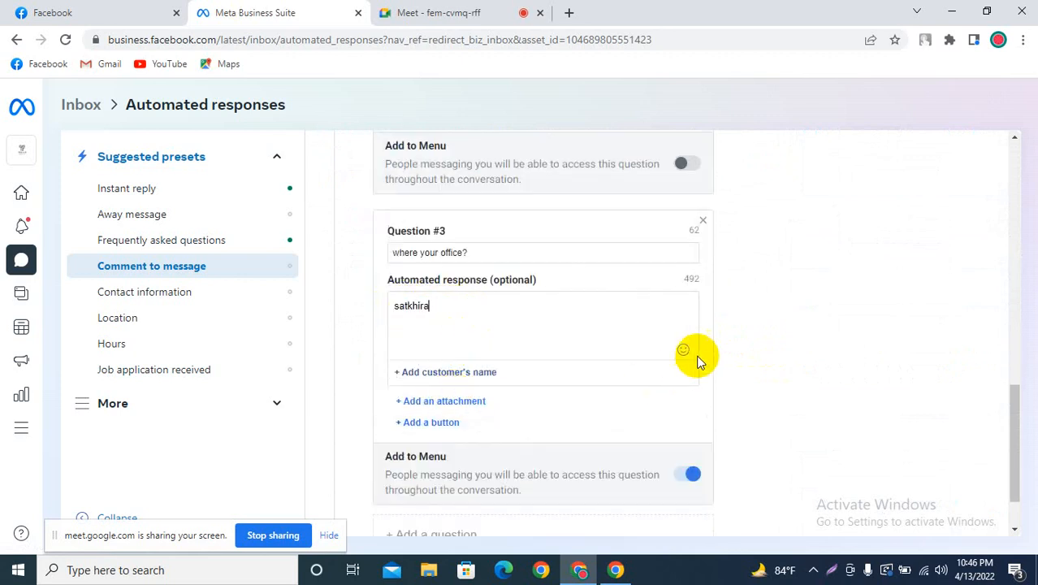
pyautogui.scroll(-1, 707, 363)
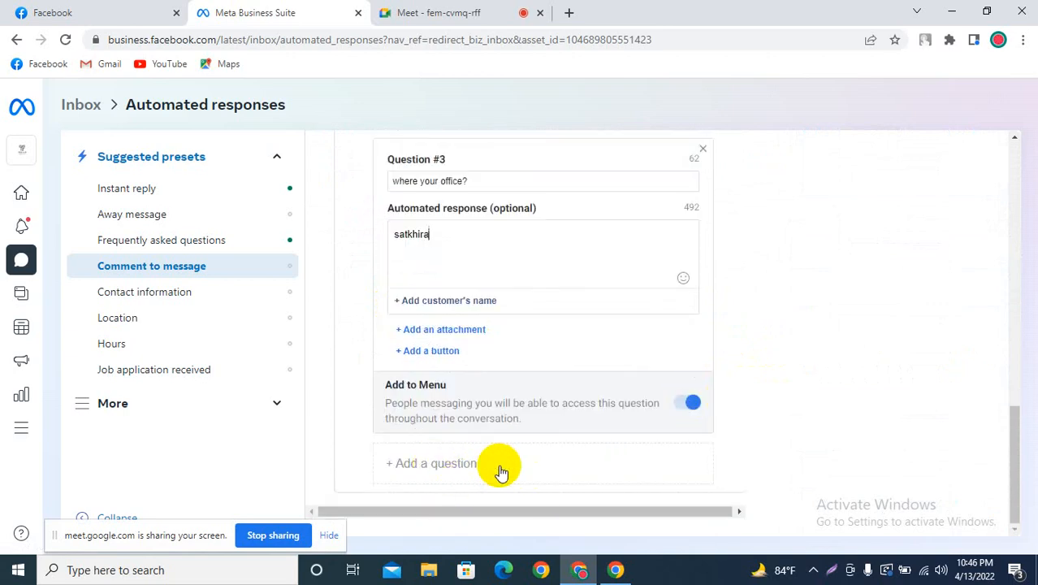
pyautogui.scroll(10, 386, 398)
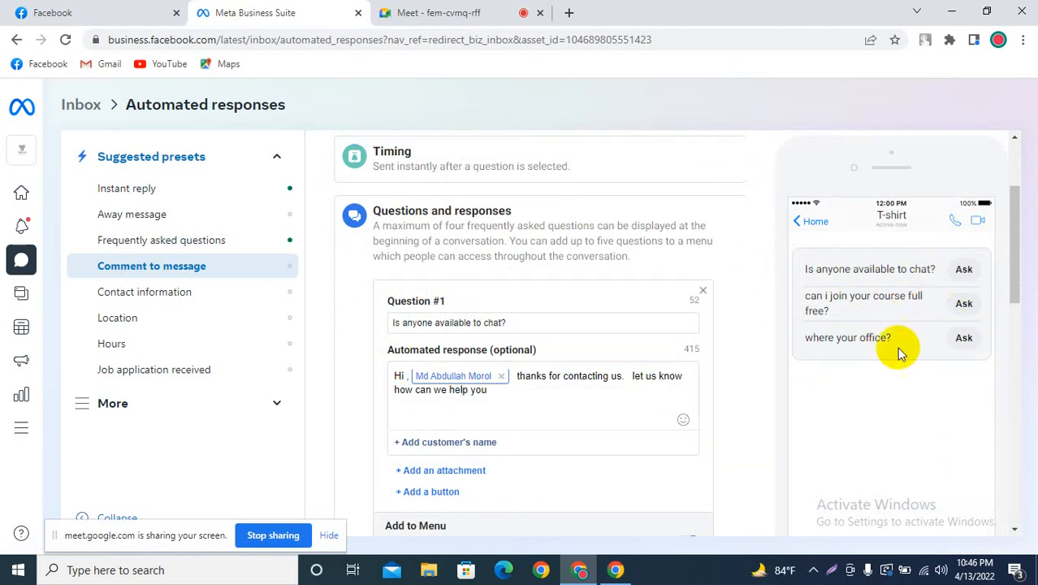
# View the Contact information and Location presets, then go back from the Automated responses page
pyautogui.click(166, 301)
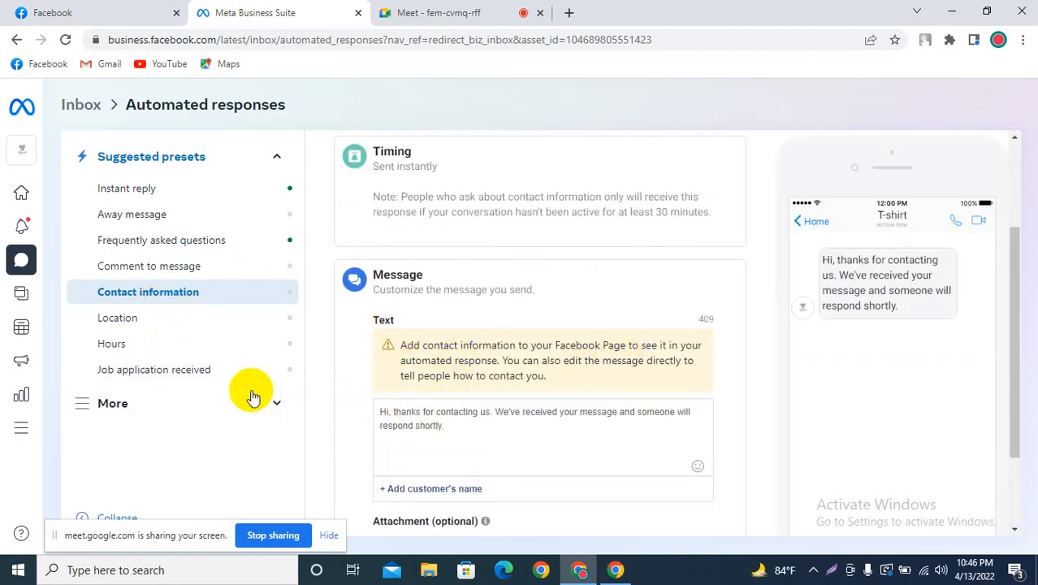
pyautogui.click(163, 325)
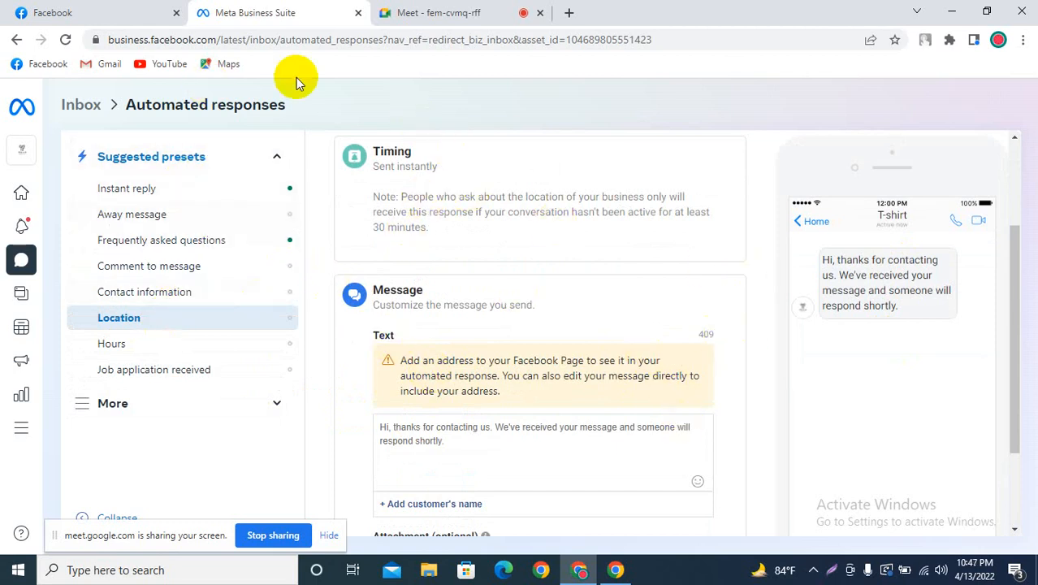
pyautogui.click(45, 9)
pyautogui.click(260, 12)
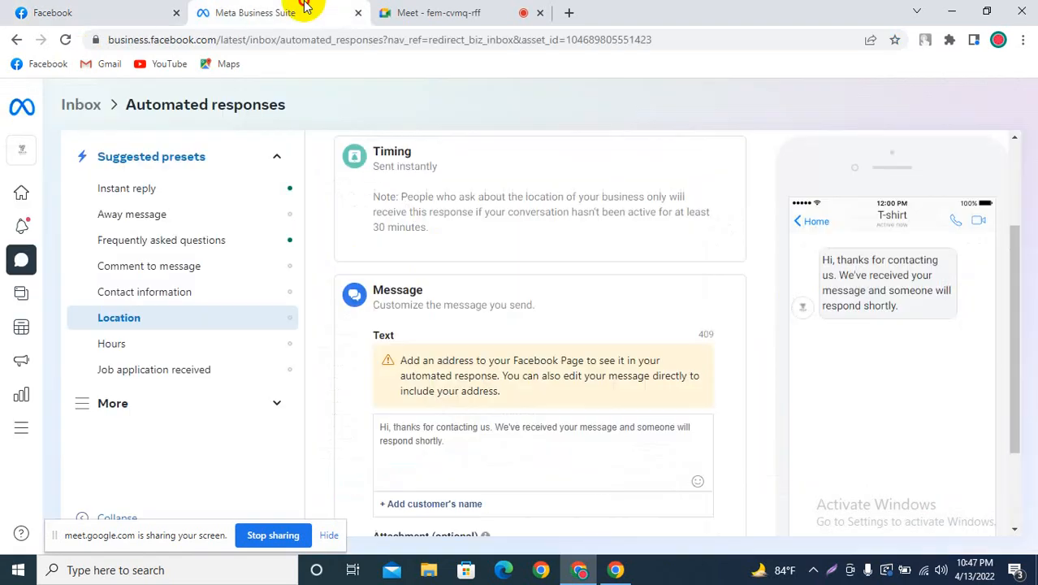
pyautogui.click(14, 41)
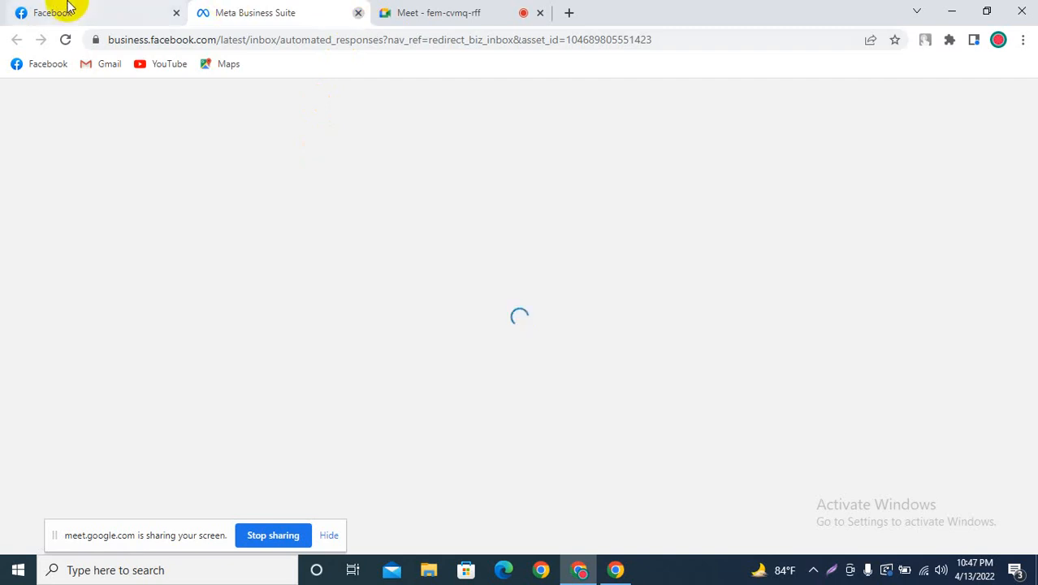
# Close the Meta Business Suite tab and open the T-shirt Page from the Facebook sidebar in a new tab
pyautogui.hotkey('ctrl', 'w')
pyautogui.click(92, 8)
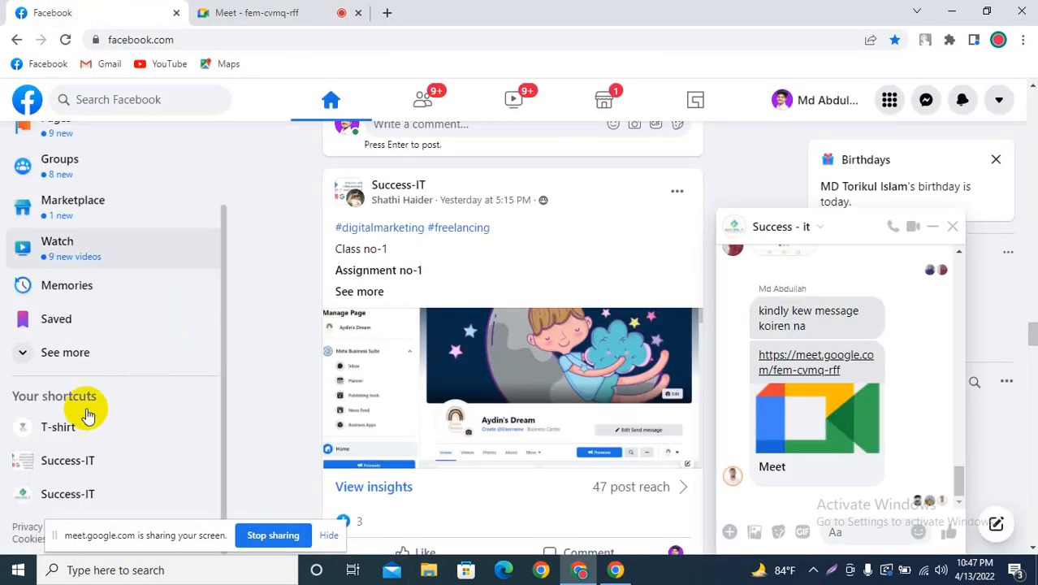
pyautogui.rightClick(77, 431)
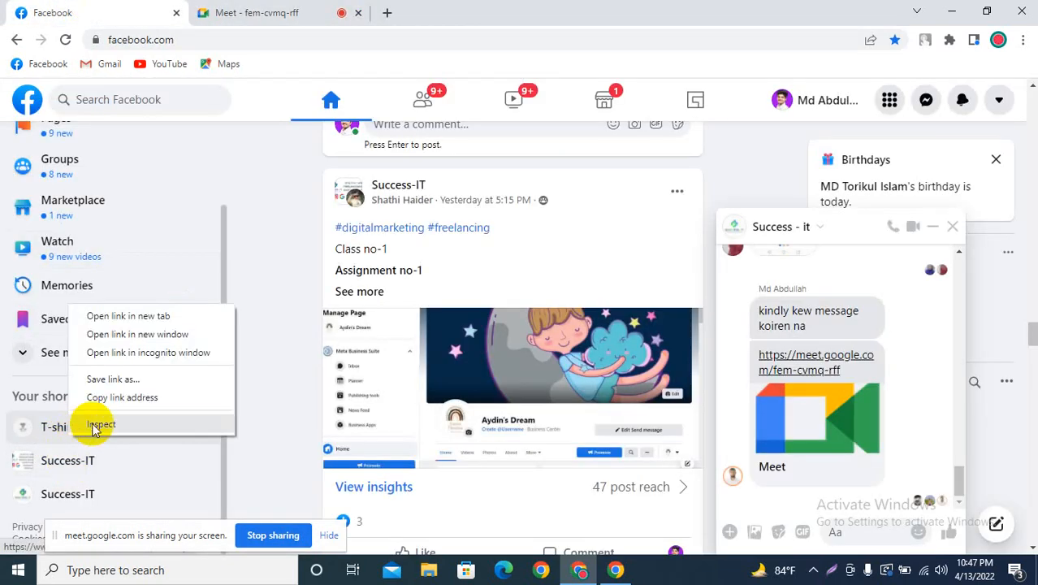
pyautogui.click(128, 316)
pyautogui.click(291, 10)
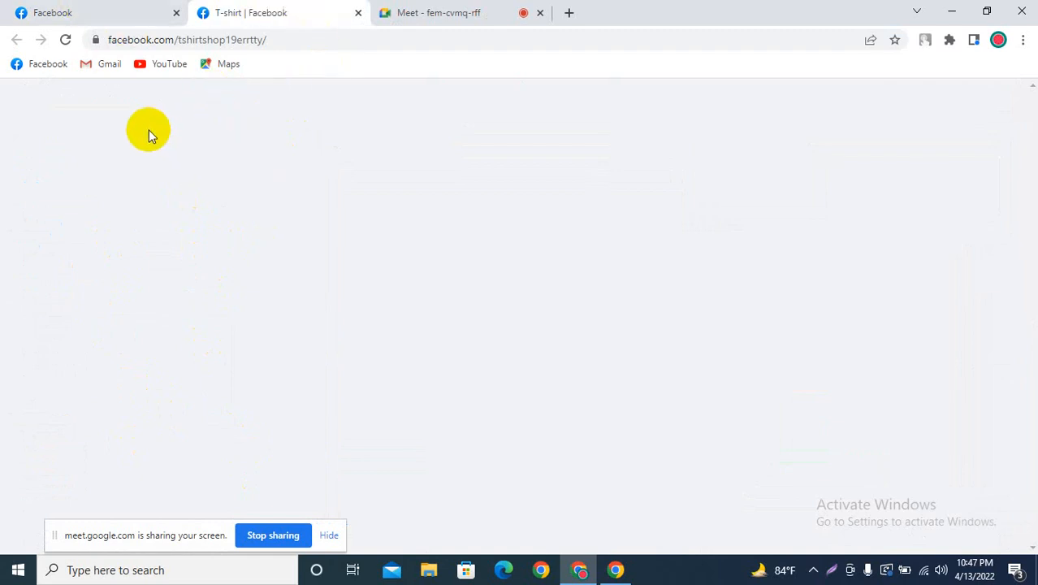
# Open Settings from the T-shirt Page's Manage Page sidebar and scroll through the General options
pyautogui.scroll(-3, 114, 341)
pyautogui.scroll(-2, 113, 345)
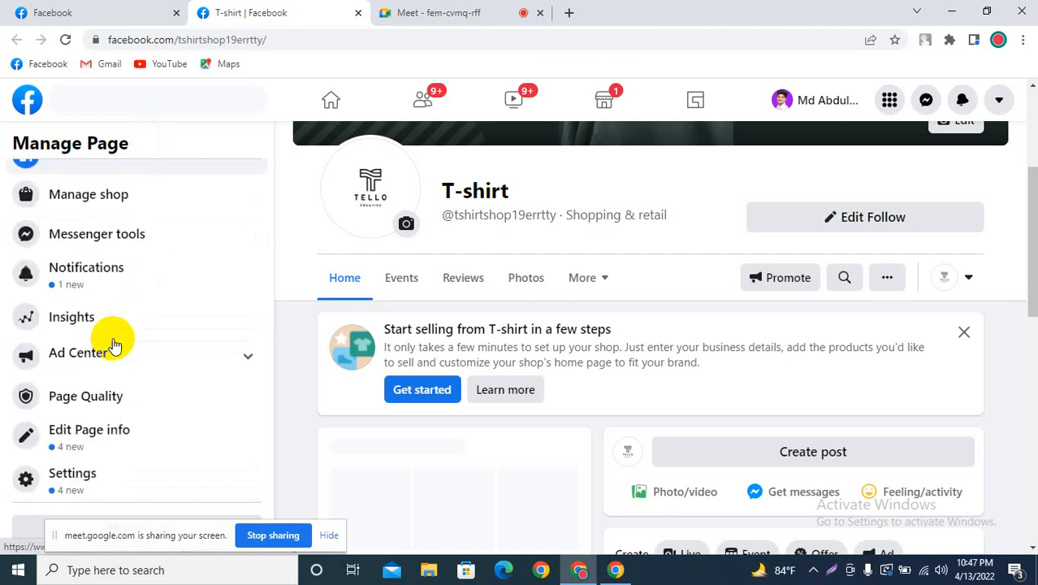
pyautogui.click(96, 486)
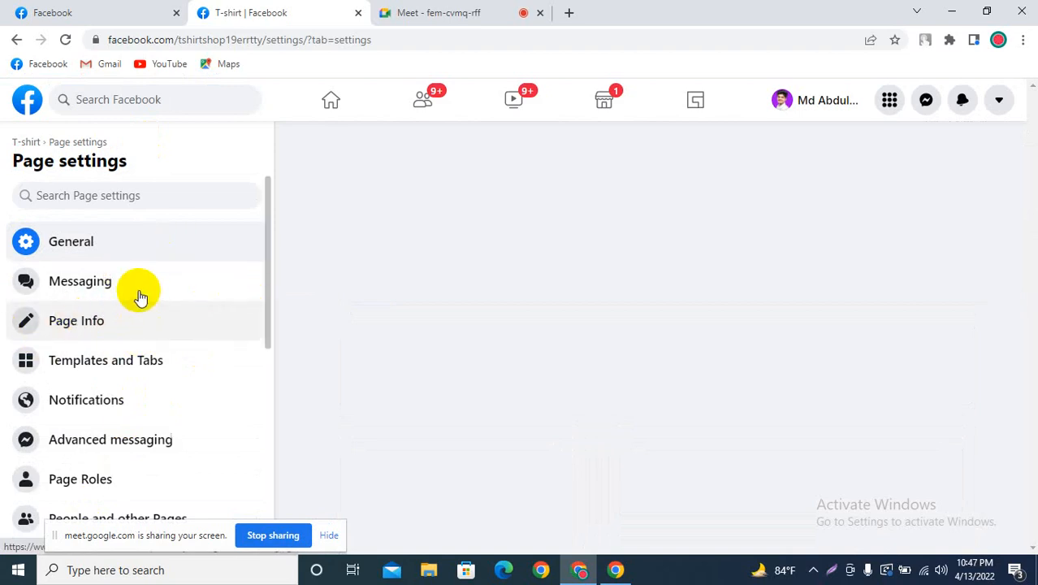
pyautogui.scroll(-2, 122, 324)
pyautogui.scroll(2, 101, 341)
pyautogui.scroll(-3, 89, 325)
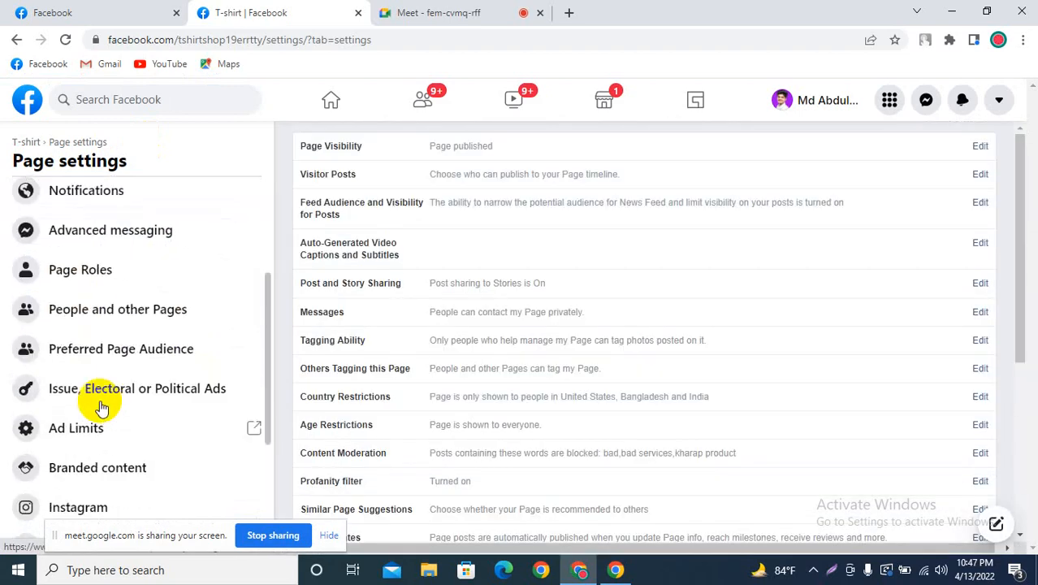
pyautogui.scroll(-3, 109, 411)
pyautogui.scroll(5, 115, 419)
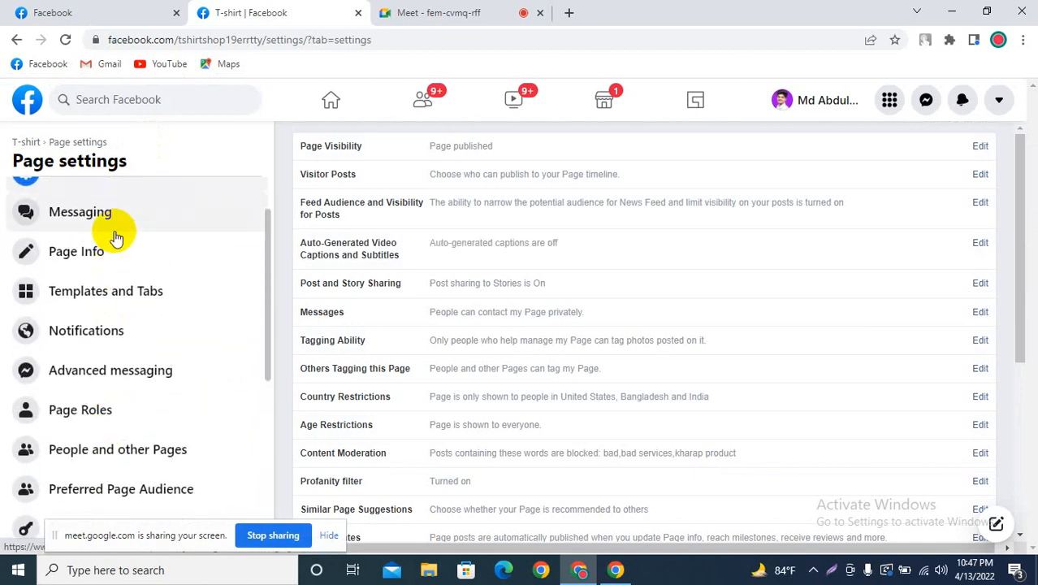
pyautogui.scroll(1, 98, 244)
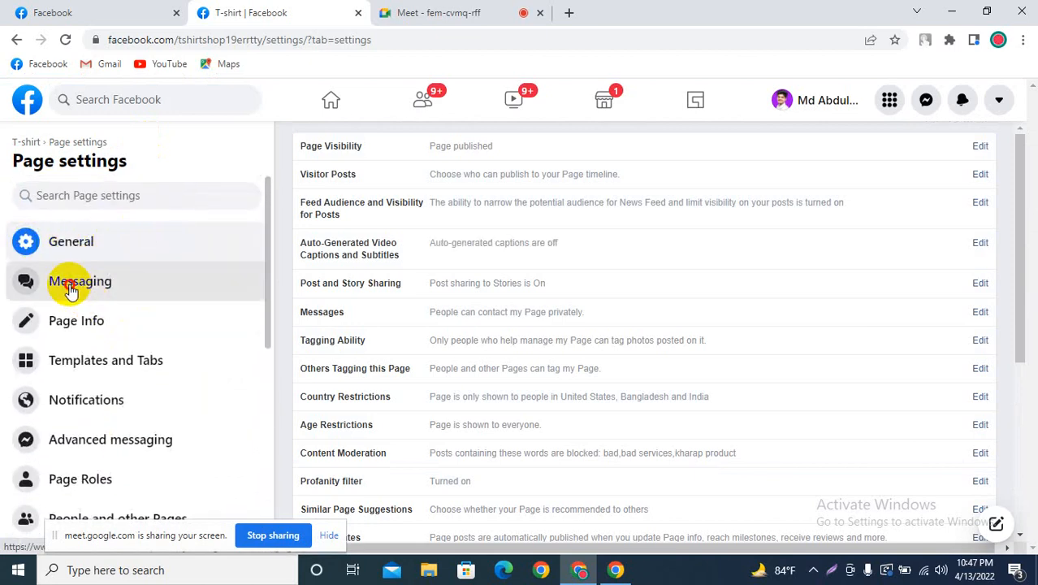
# Switch Show a greeting to On under Messaging settings and review the name-personalised welcome text
pyautogui.click(71, 290)
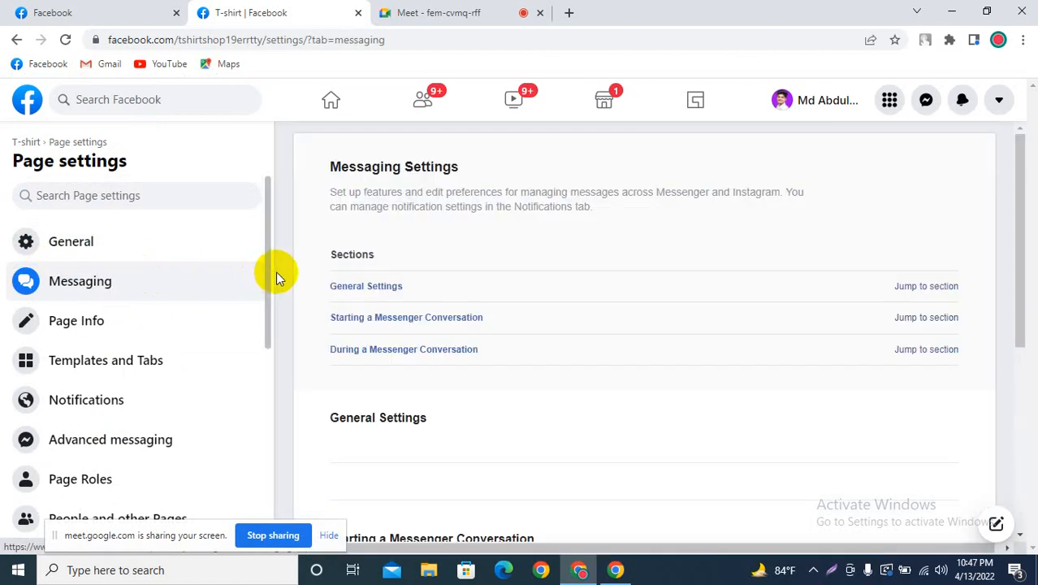
pyautogui.scroll(-4, 302, 282)
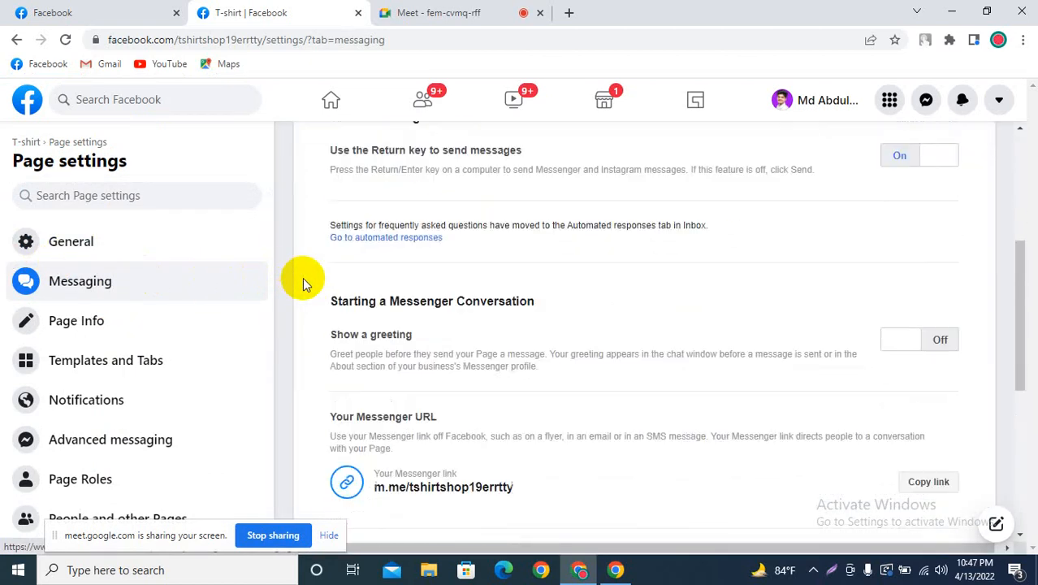
pyautogui.scroll(-2, 306, 282)
pyautogui.scroll(2, 305, 281)
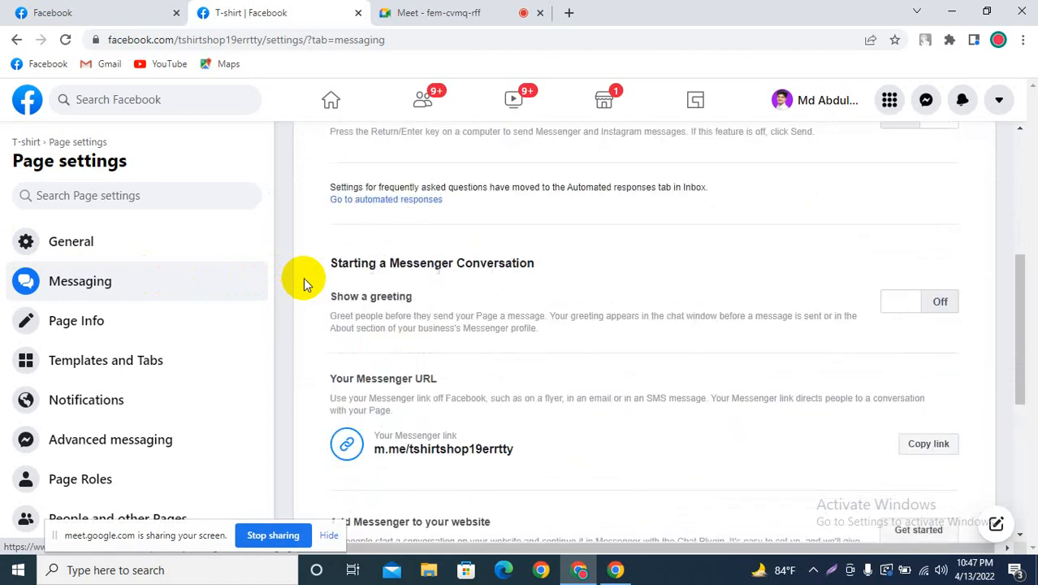
pyautogui.scroll(1, 304, 282)
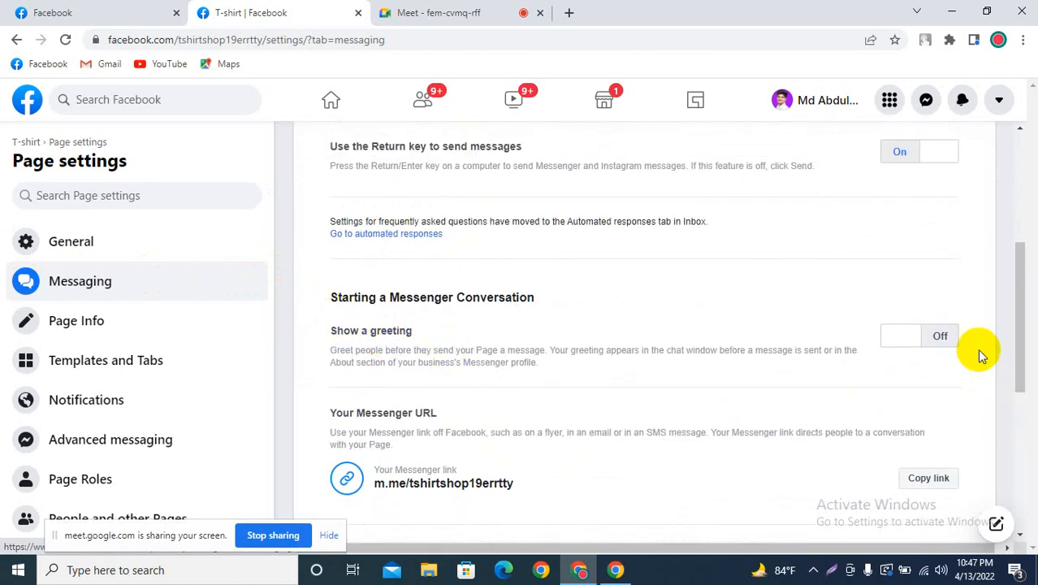
pyautogui.click(933, 338)
pyautogui.scroll(-1, 304, 304)
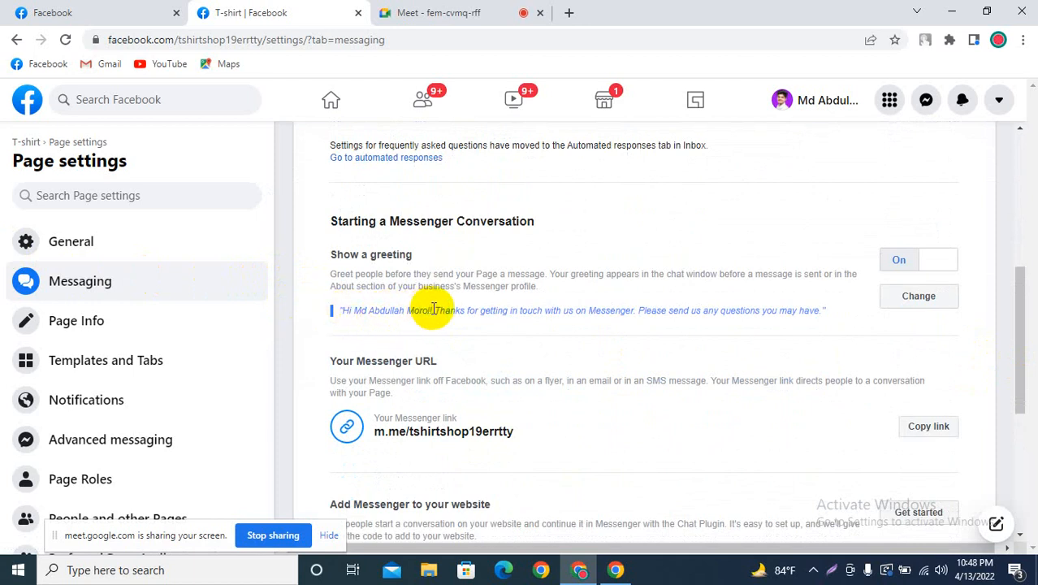
pyautogui.moveTo(433, 309); pyautogui.dragTo(570, 309)
pyautogui.click(605, 306)
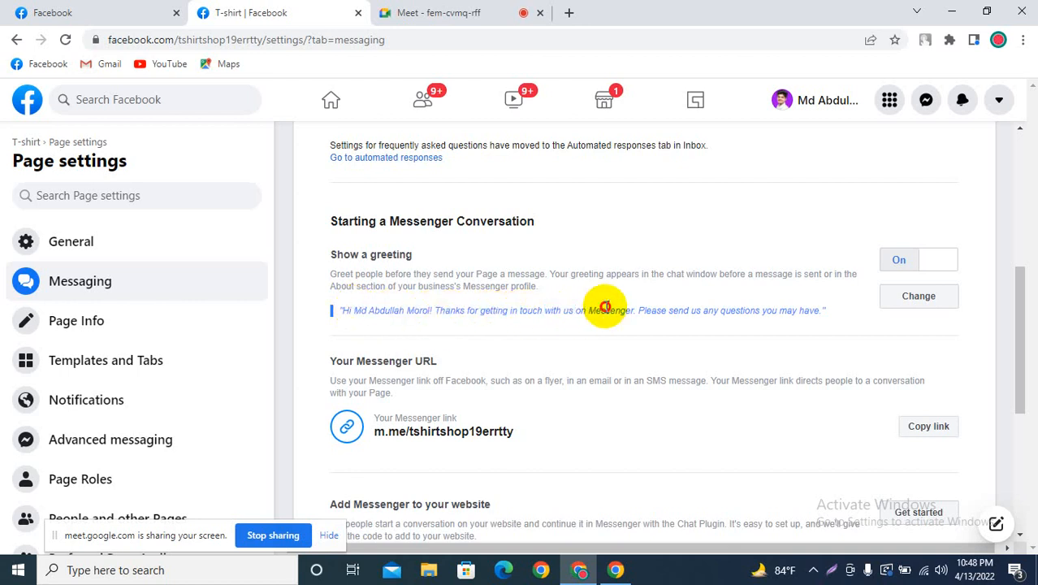
pyautogui.moveTo(719, 309); pyautogui.dragTo(816, 310)
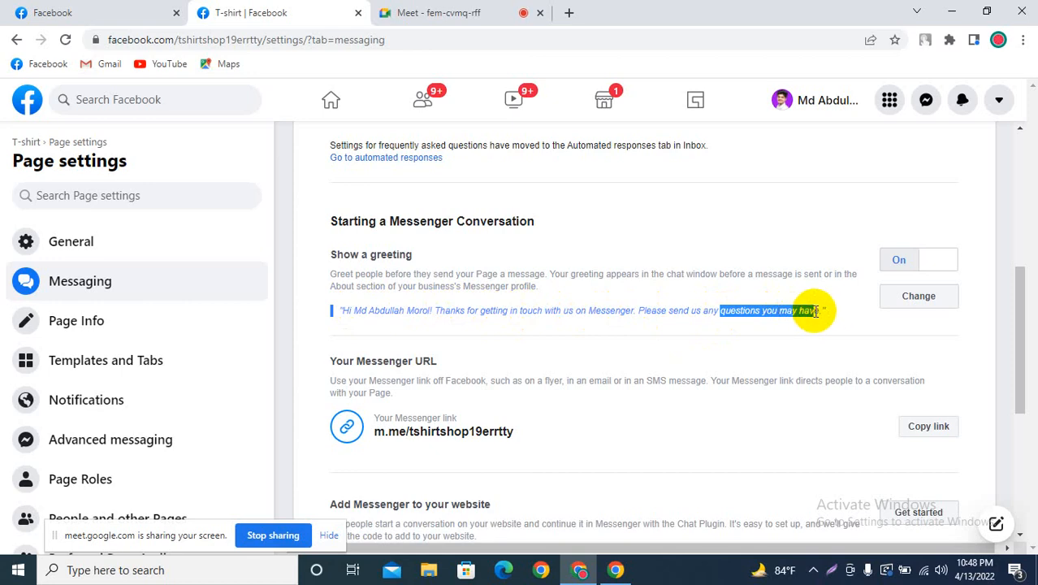
# Replace the greeting's full-name token with the recipient's first name
pyautogui.click(918, 296)
pyautogui.scroll(-2, 494, 334)
pyautogui.scroll(-1, 493, 334)
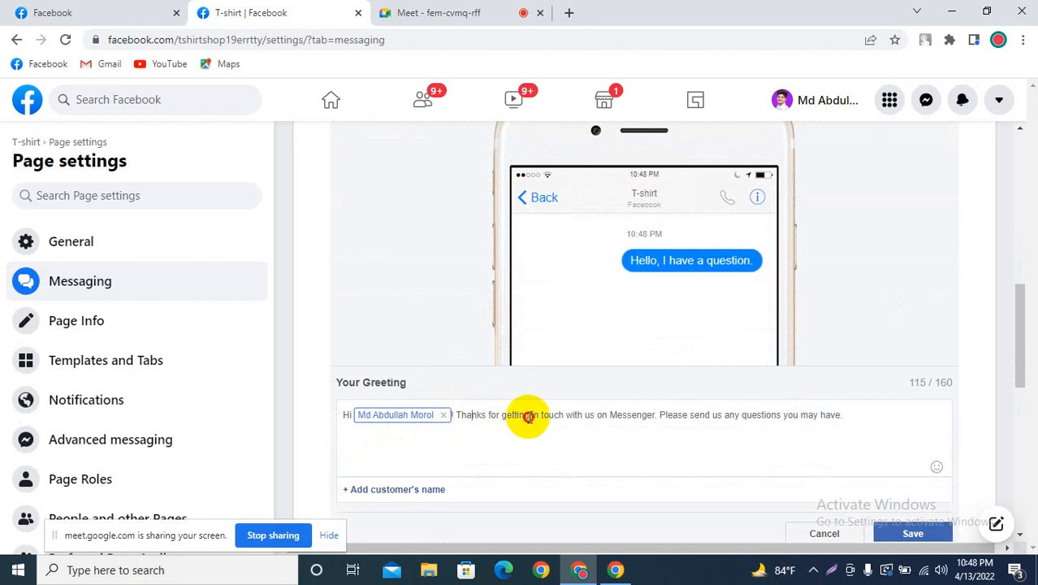
pyautogui.click(842, 415)
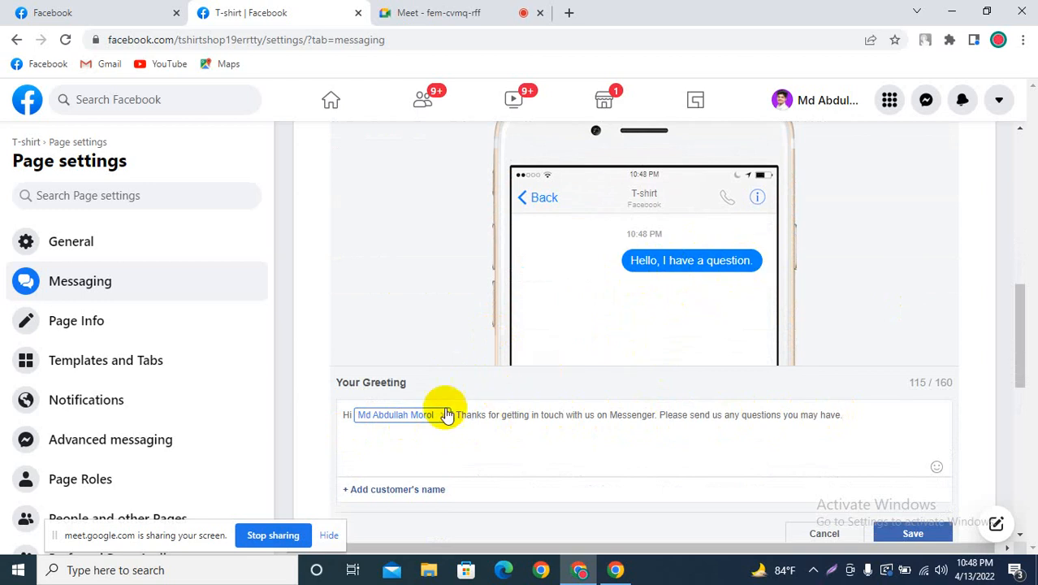
pyautogui.click(447, 416)
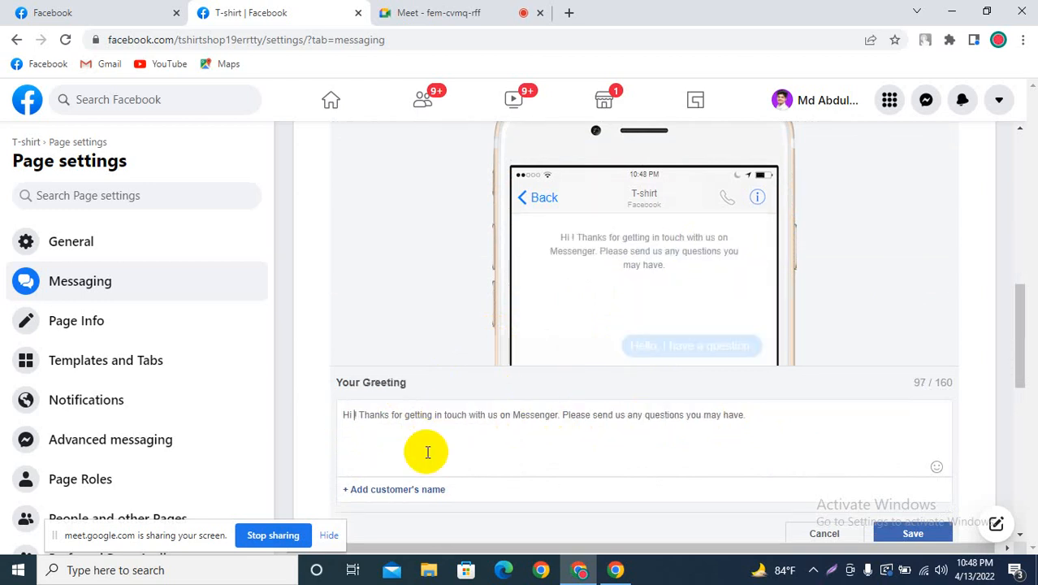
pyautogui.click(410, 488)
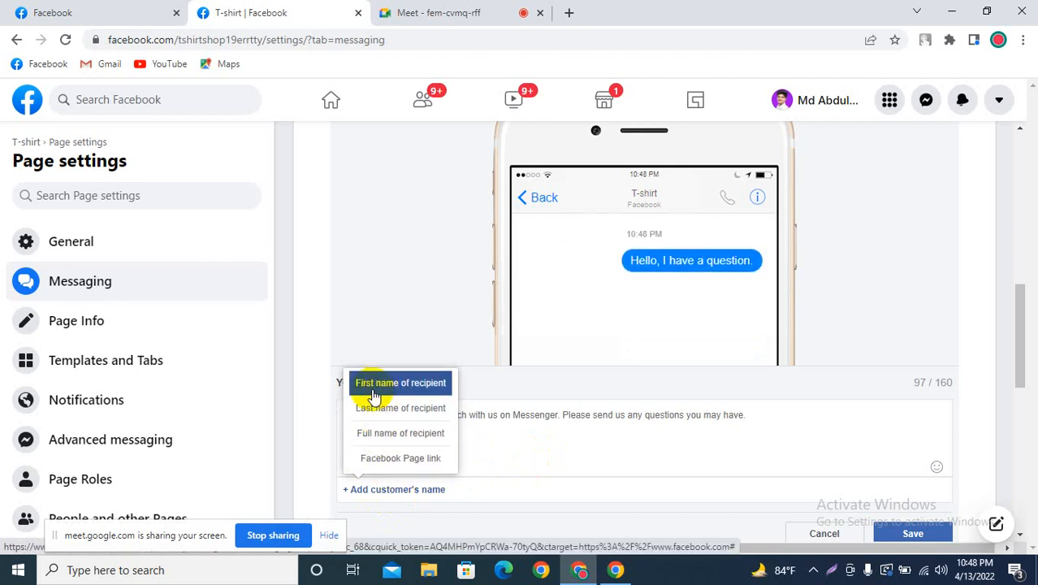
pyautogui.click(429, 395)
pyautogui.moveTo(459, 414); pyautogui.dragTo(630, 416)
pyautogui.moveTo(561, 415); pyautogui.dragTo(818, 414)
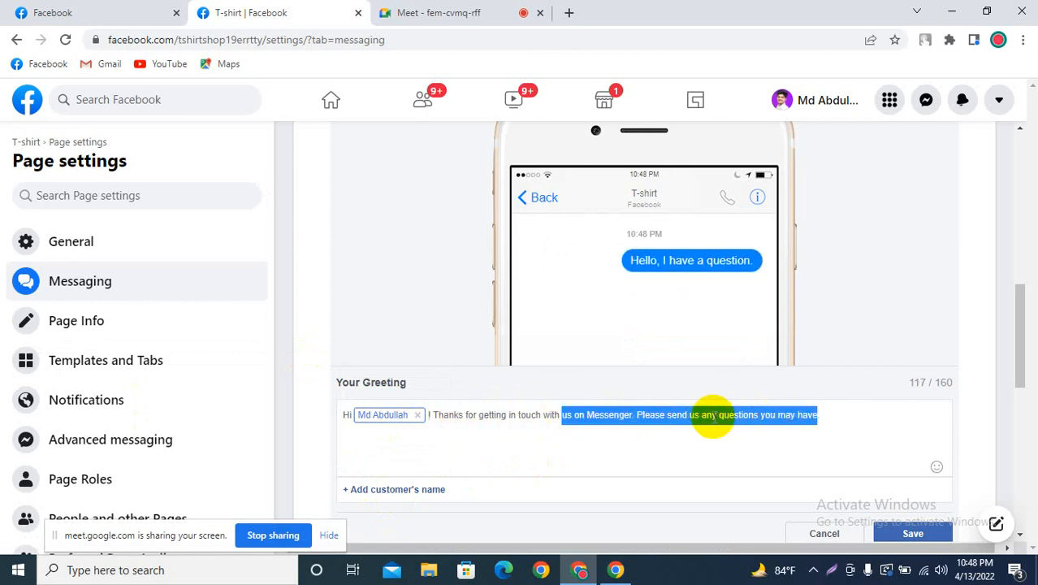
# Admit the waiting participant to the video call, then save the updated greeting
pyautogui.click(382, 10)
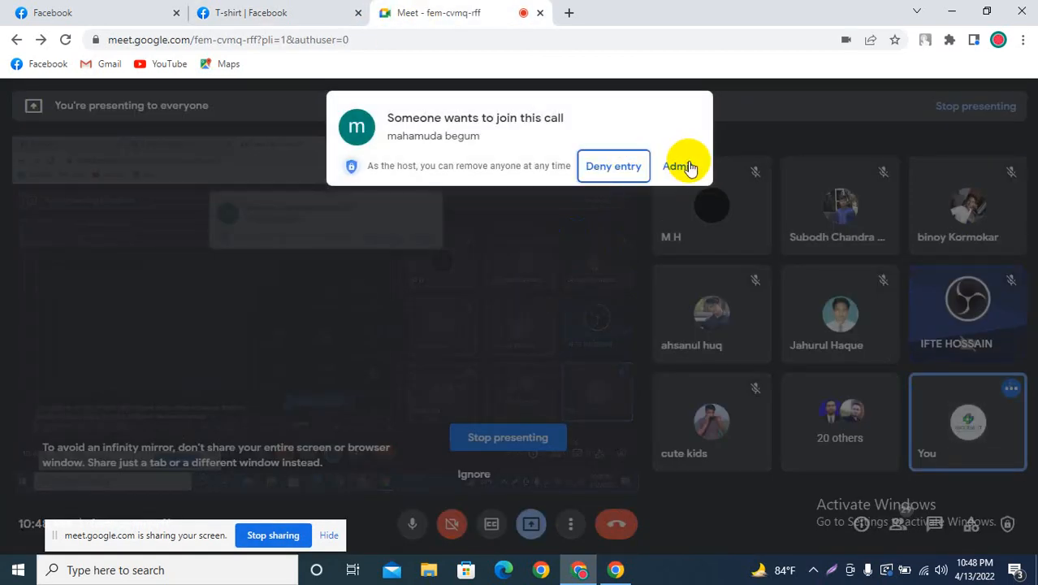
pyautogui.click(684, 166)
pyautogui.click(231, 12)
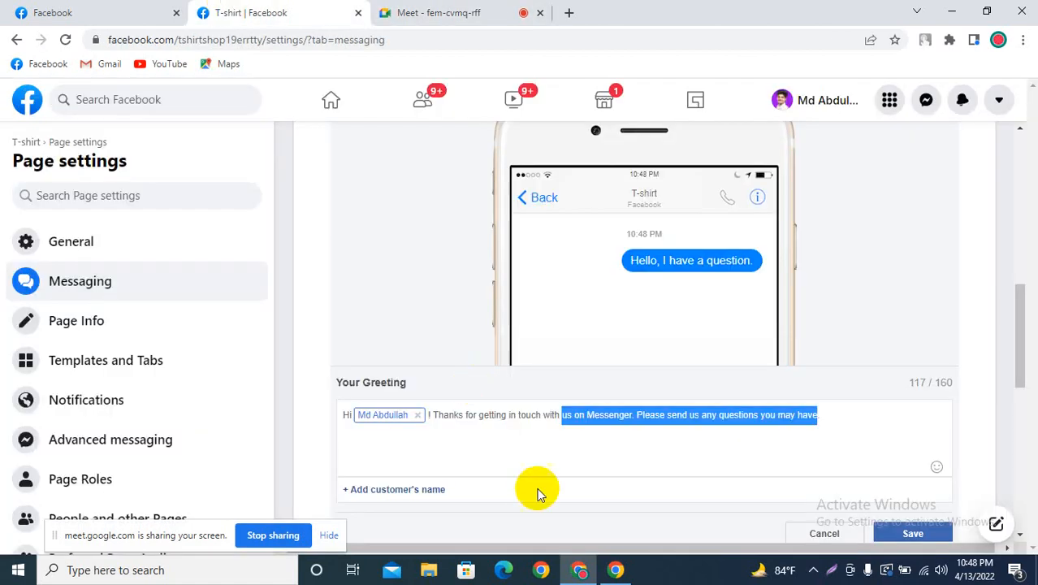
pyautogui.scroll(-1, 853, 494)
pyautogui.click(910, 460)
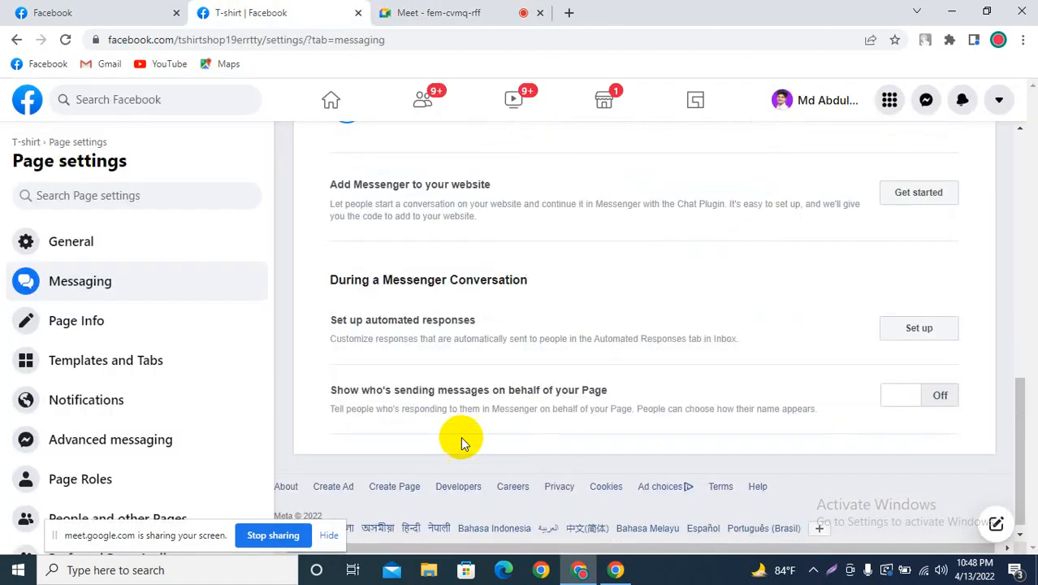
pyautogui.scroll(2, 456, 422)
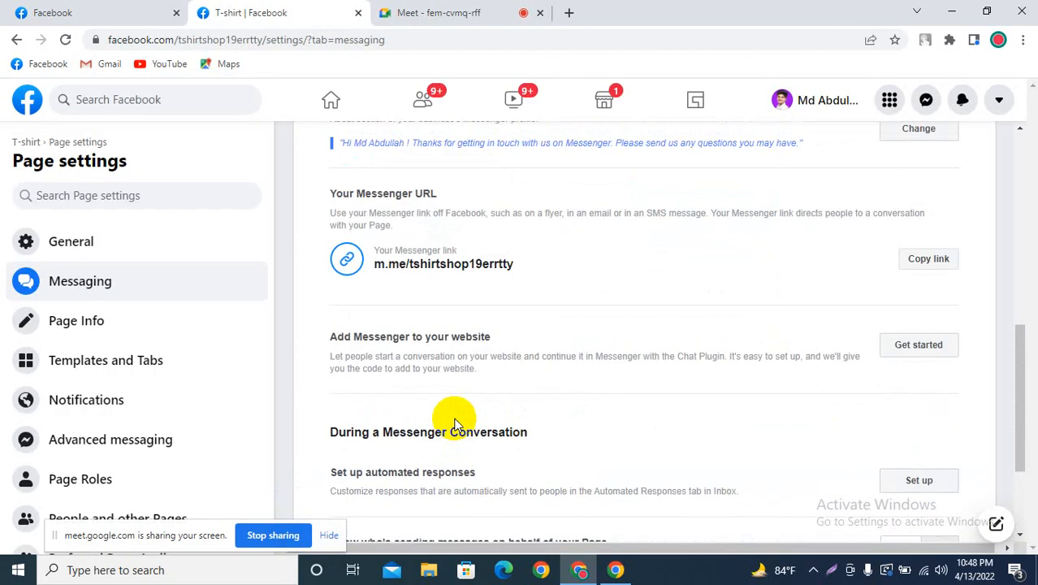
pyautogui.scroll(-1, 439, 414)
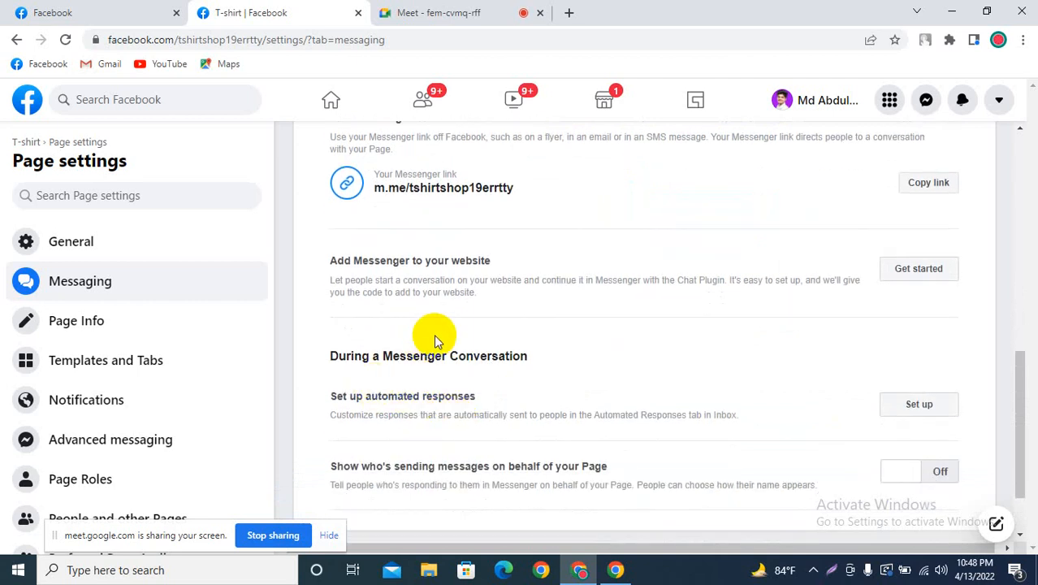
pyautogui.moveTo(336, 262); pyautogui.dragTo(483, 260)
pyautogui.click(473, 261)
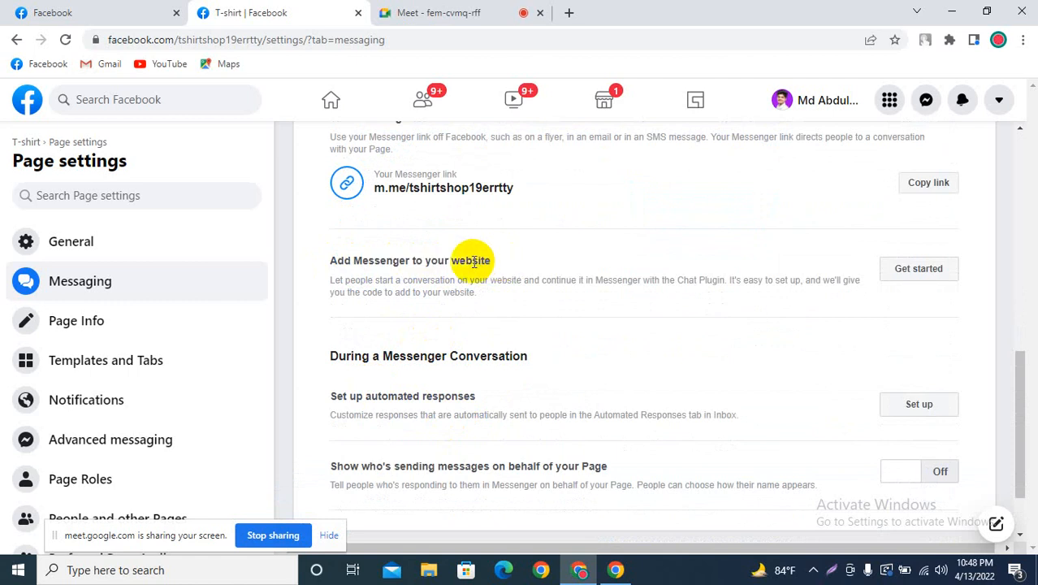
pyautogui.tripleClick(474, 260)
pyautogui.click(490, 263)
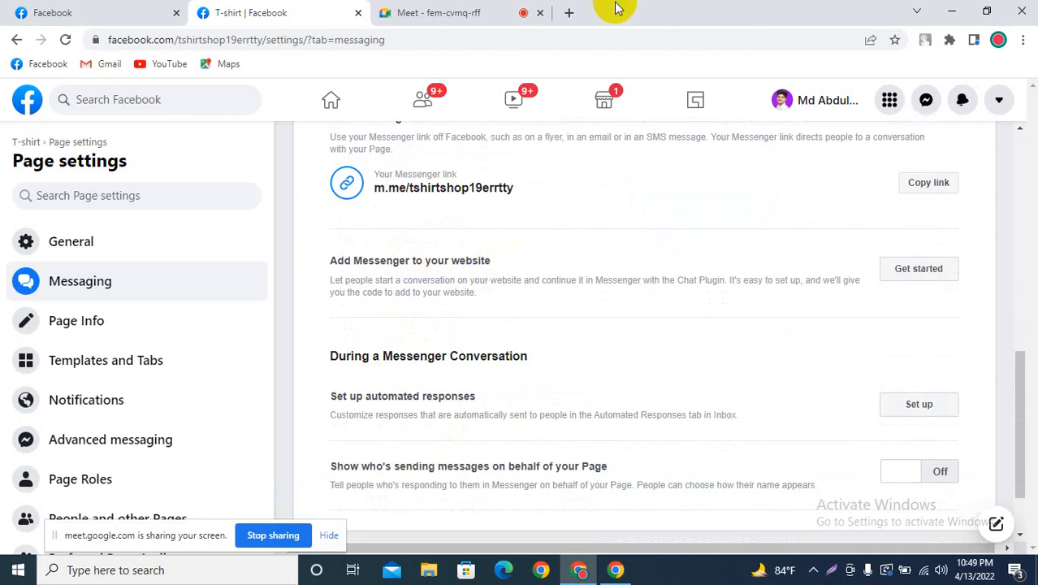
pyautogui.click(570, 12)
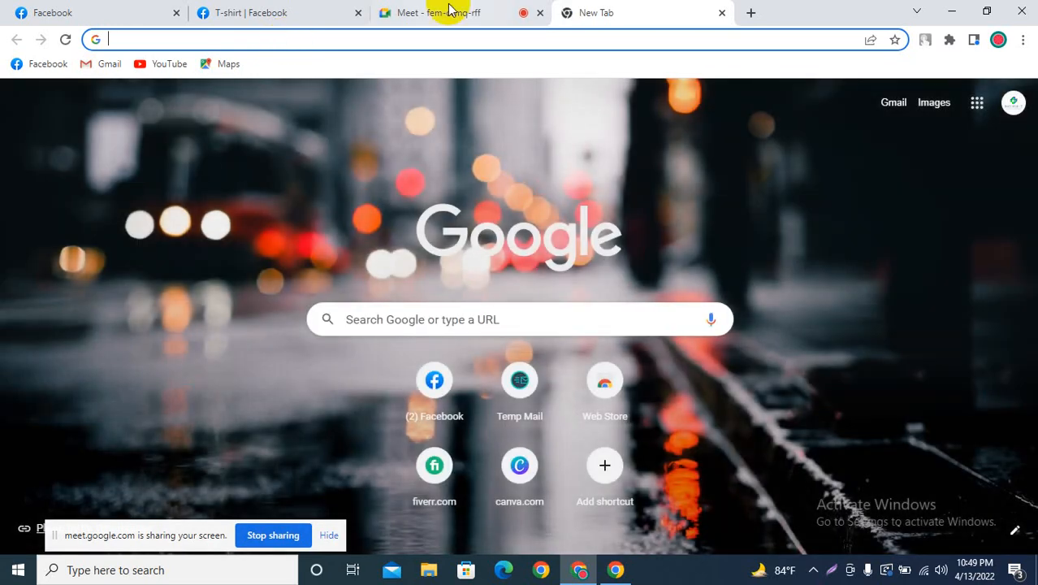
# Type 'qt' in the new tab's address bar and search for qt academy
pyautogui.click(451, 11)
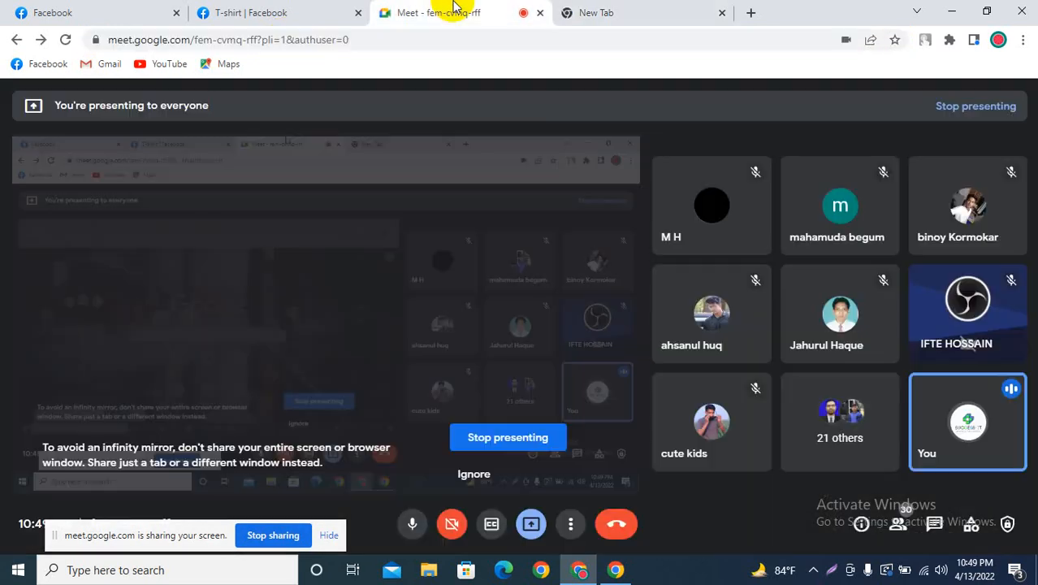
pyautogui.click(597, 10)
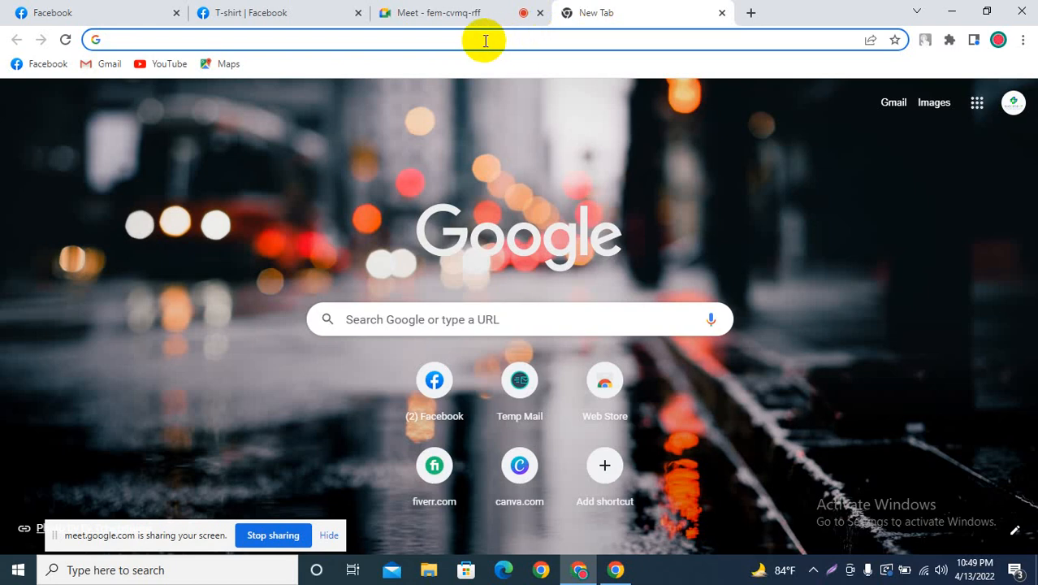
pyautogui.click(488, 15)
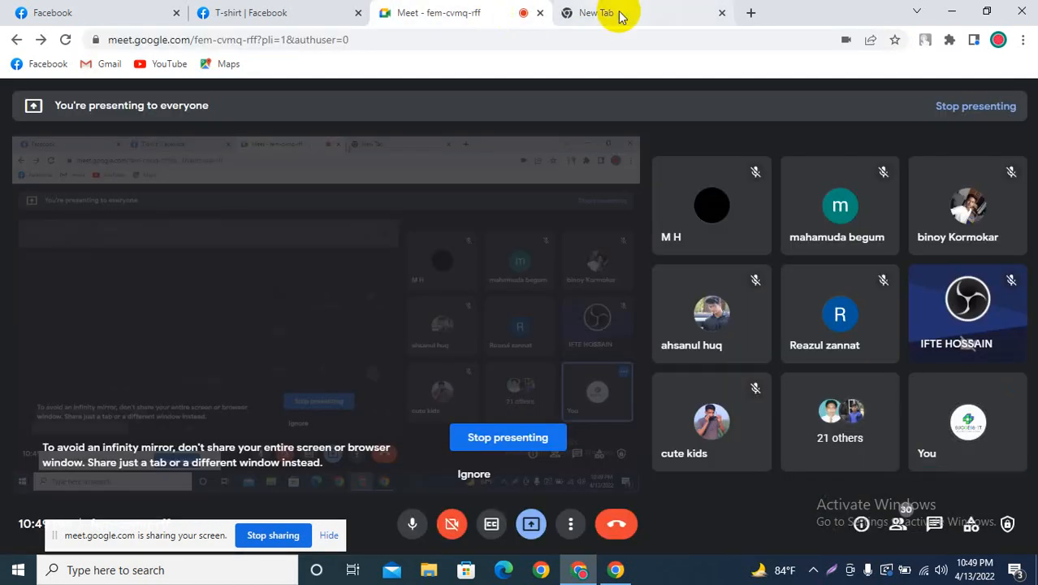
pyautogui.click(620, 14)
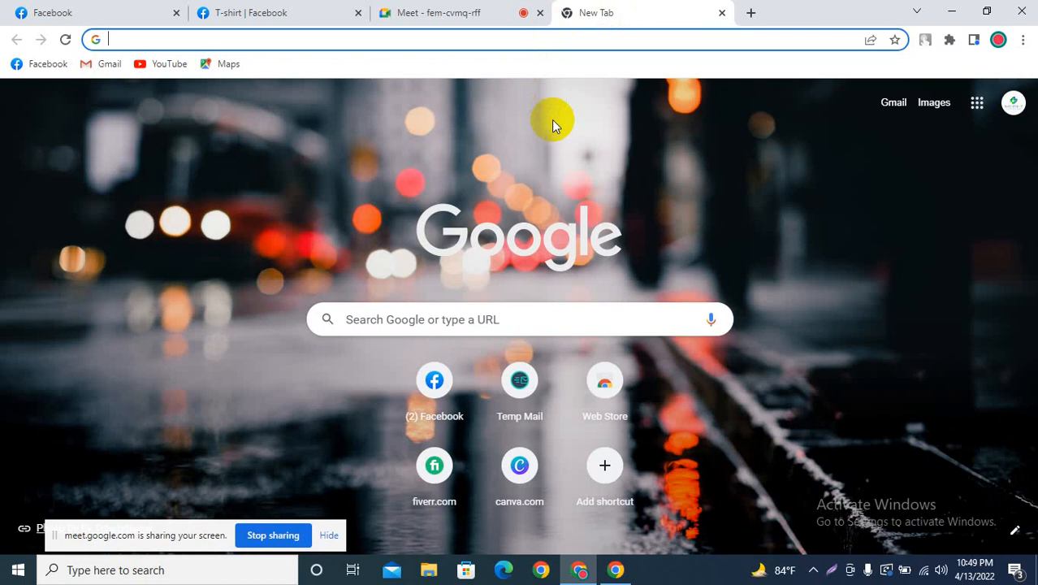
pyautogui.write('qt')
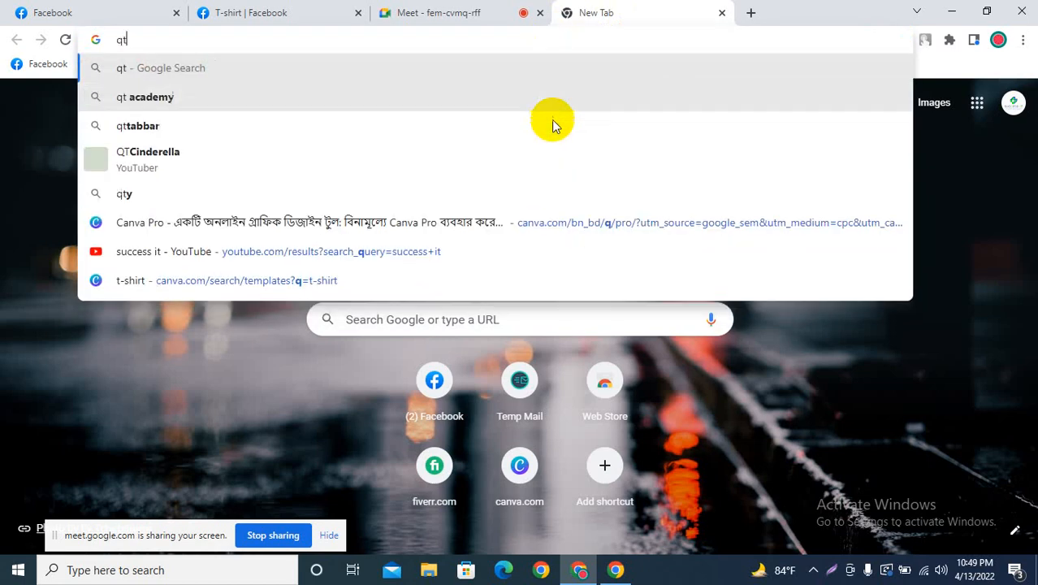
pyautogui.click(346, 109)
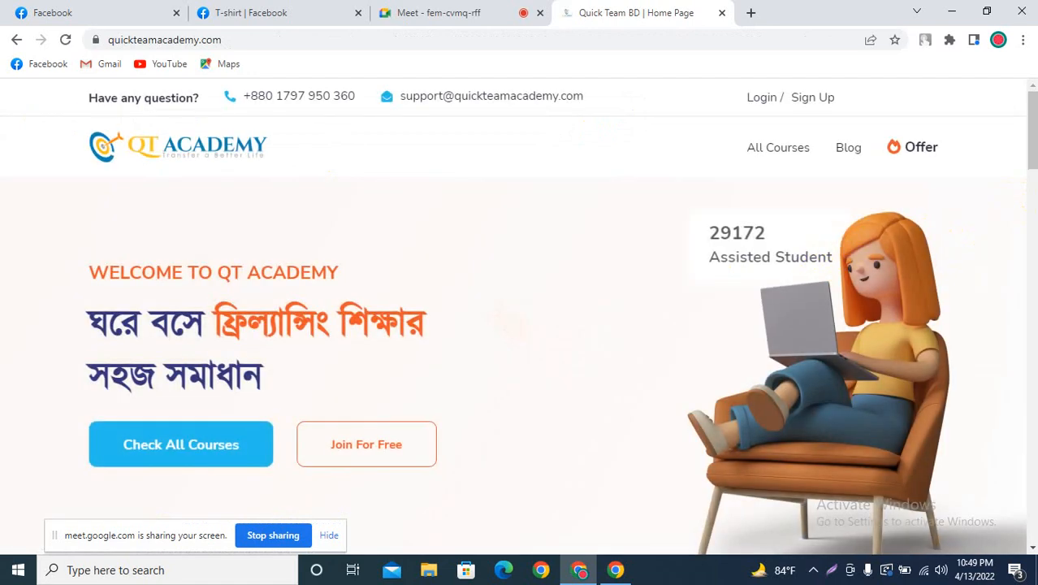
# Scroll the QT Academy page and open the Messenger chat panel from the bottom-right bubble
pyautogui.moveTo(1033, 130); pyautogui.dragTo(1025, 530)
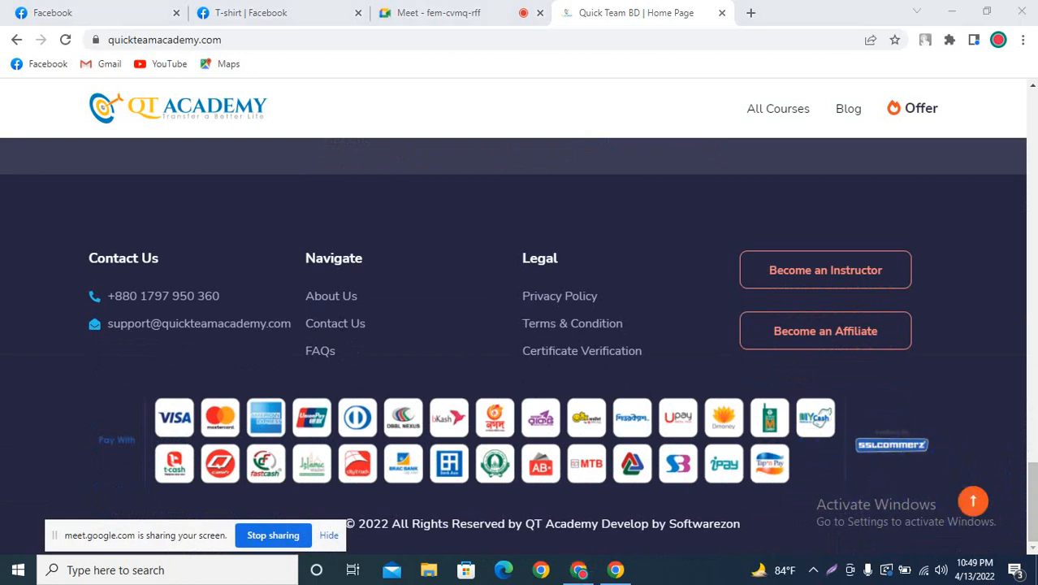
pyautogui.moveTo(1026, 503); pyautogui.dragTo(1029, 530)
pyautogui.scroll(10, 839, 452)
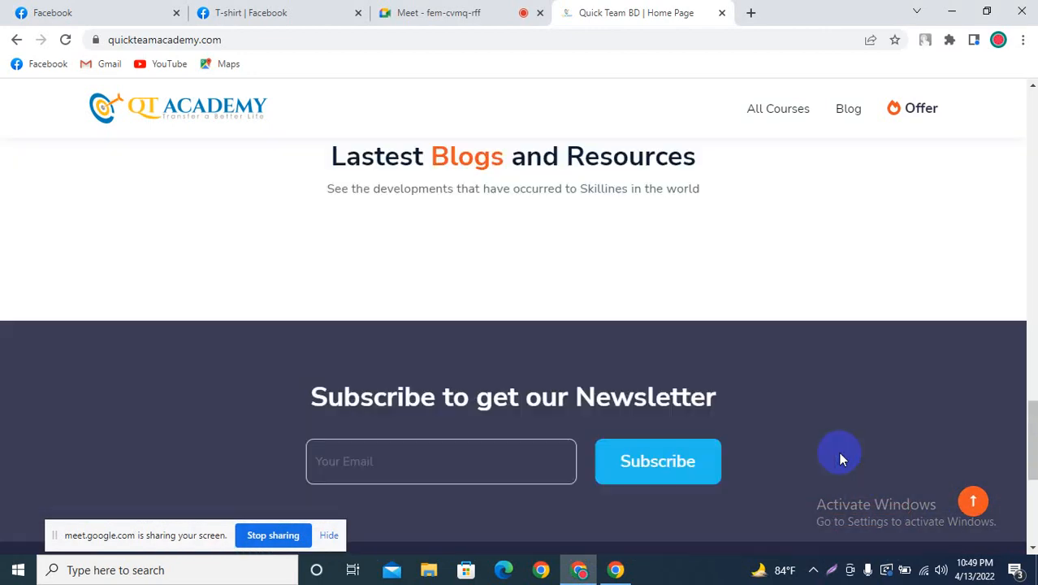
pyautogui.scroll(-5, 839, 455)
pyautogui.click(985, 513)
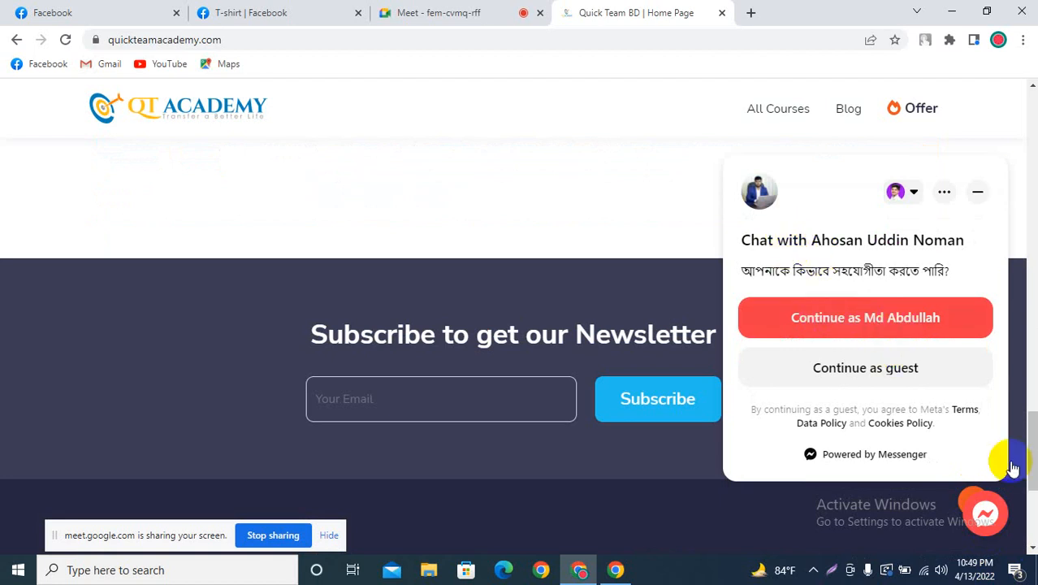
pyautogui.click(987, 520)
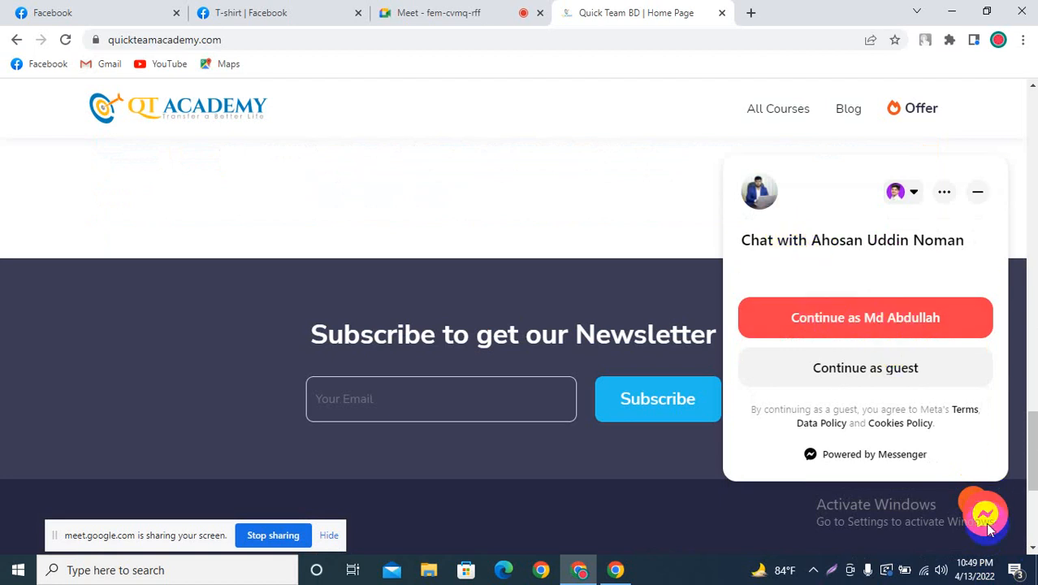
# Mark a screenshot area around the Messenger chat icon with the tray capture tool
pyautogui.click(829, 573)
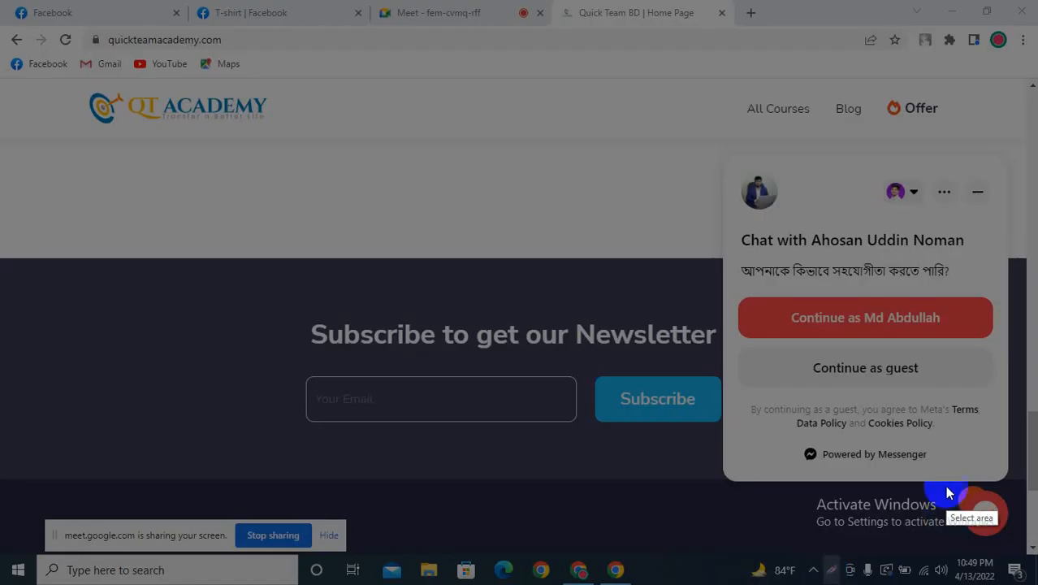
pyautogui.moveTo(943, 490)
pyautogui.mouseDown()
pyautogui.moveTo(1027, 548)
pyautogui.moveTo(1017, 542)
pyautogui.mouseUp()
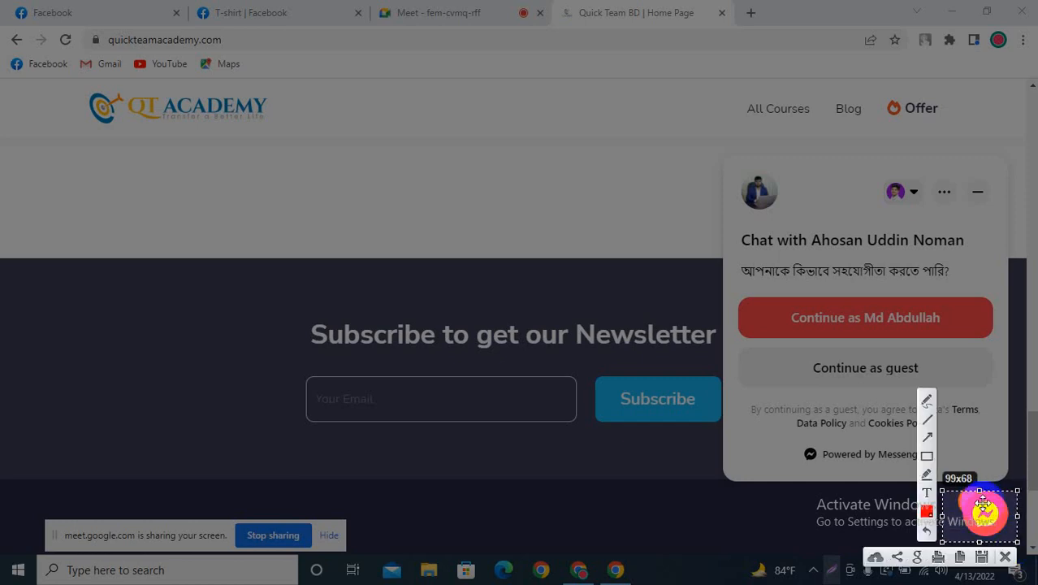
pyautogui.moveTo(982, 490); pyautogui.dragTo(981, 482)
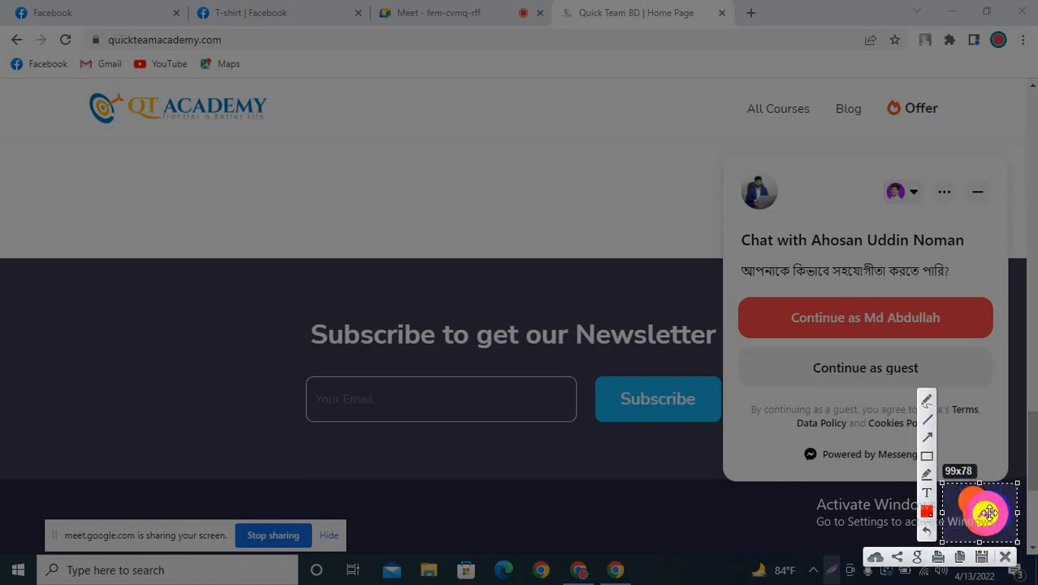
pyautogui.moveTo(989, 513); pyautogui.dragTo(980, 514)
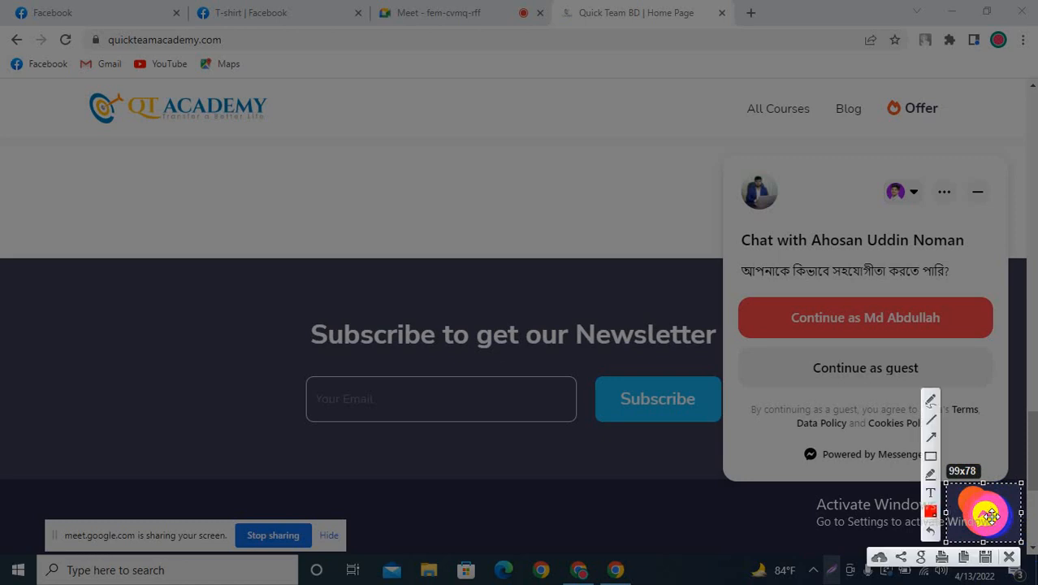
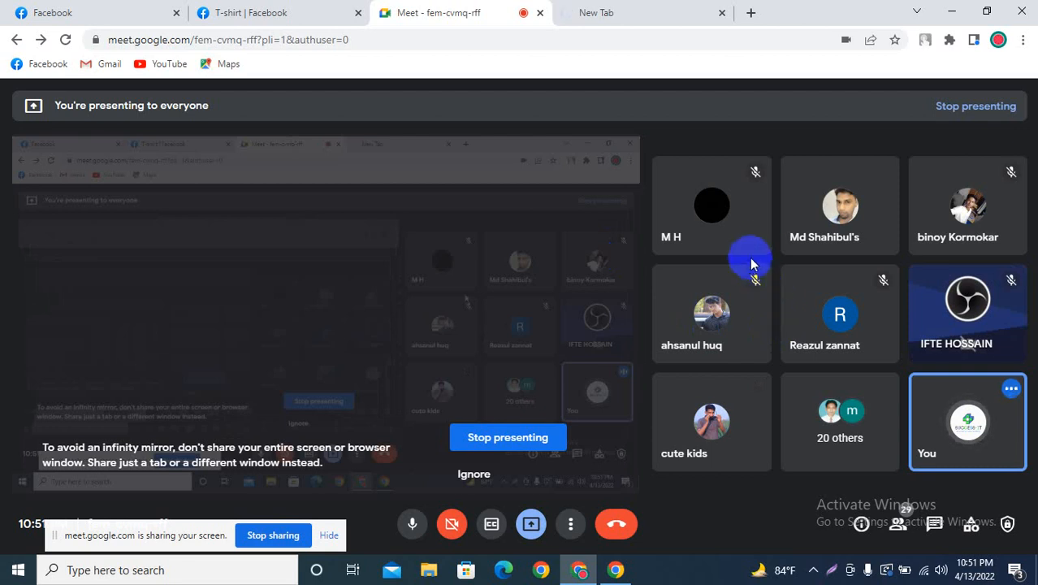
# Switch from the Google Meet presentation to Chrome's blank New Tab
pyautogui.click(614, 11)
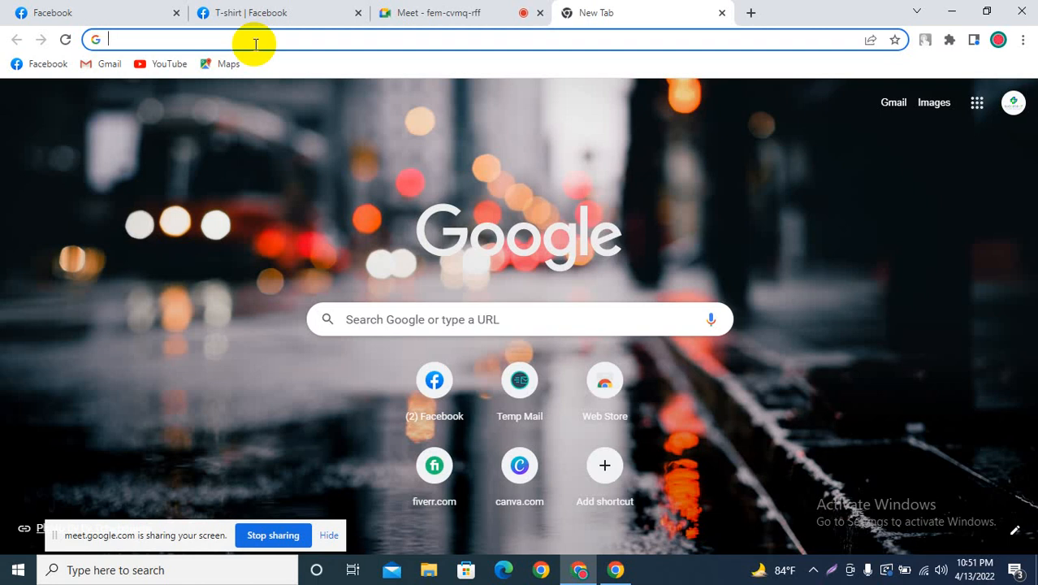
# Search 'panthion', take the pantheon.io suggestion, and open the Pantheon.io result
pyautogui.write('pan')
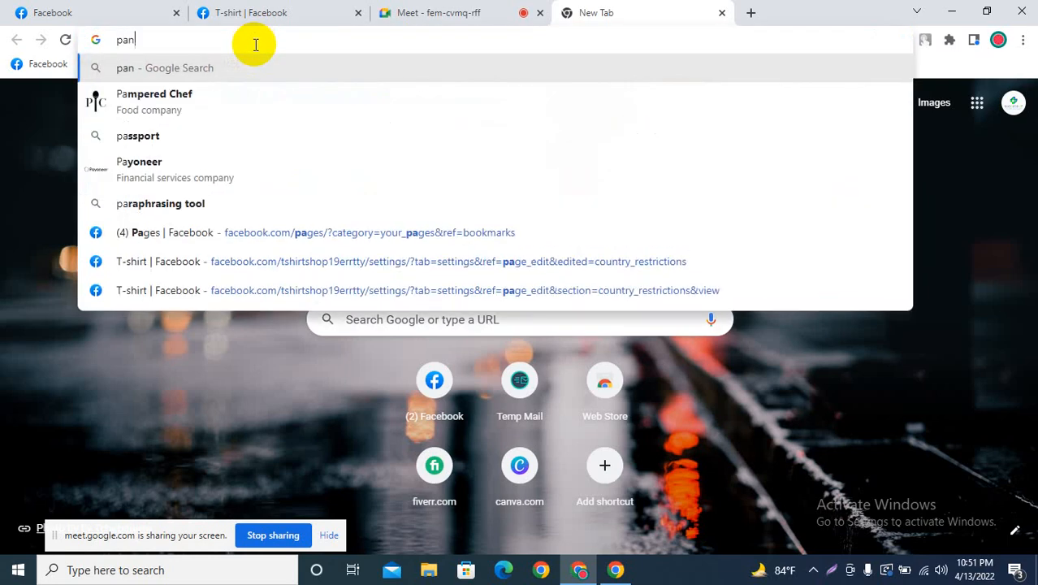
pyautogui.write('thion')
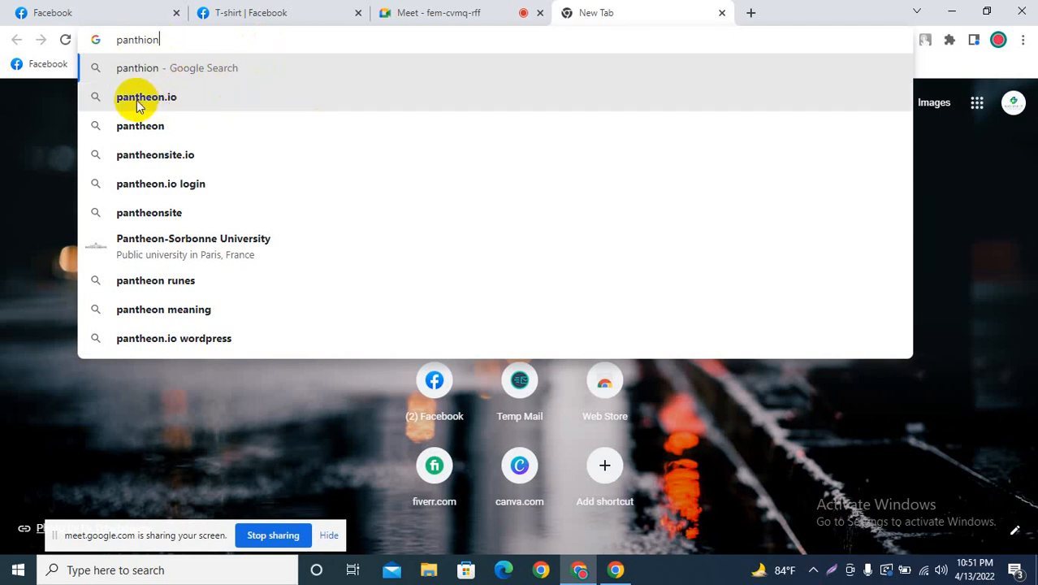
pyautogui.click(265, 100)
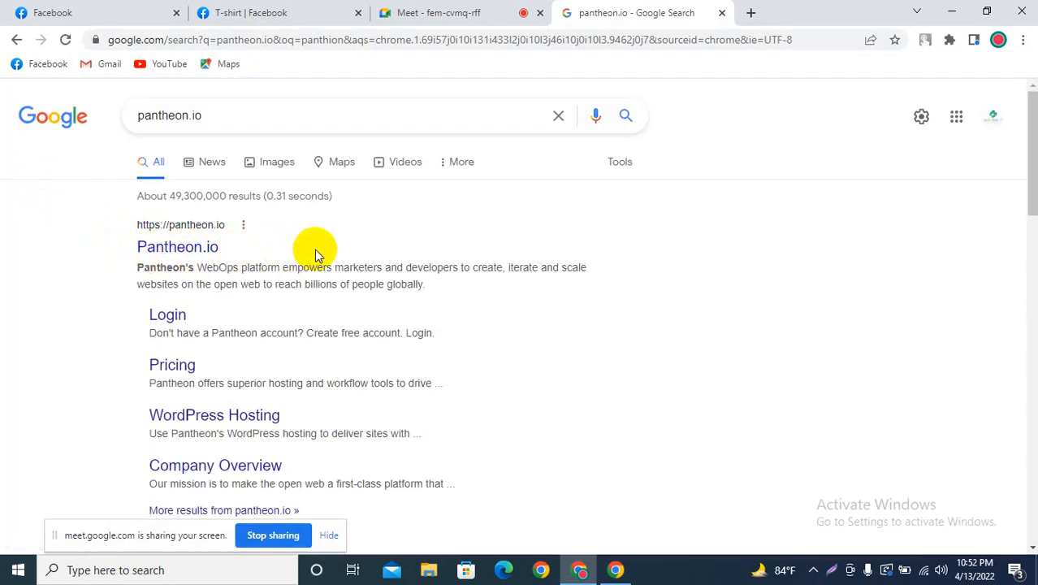
pyautogui.click(169, 247)
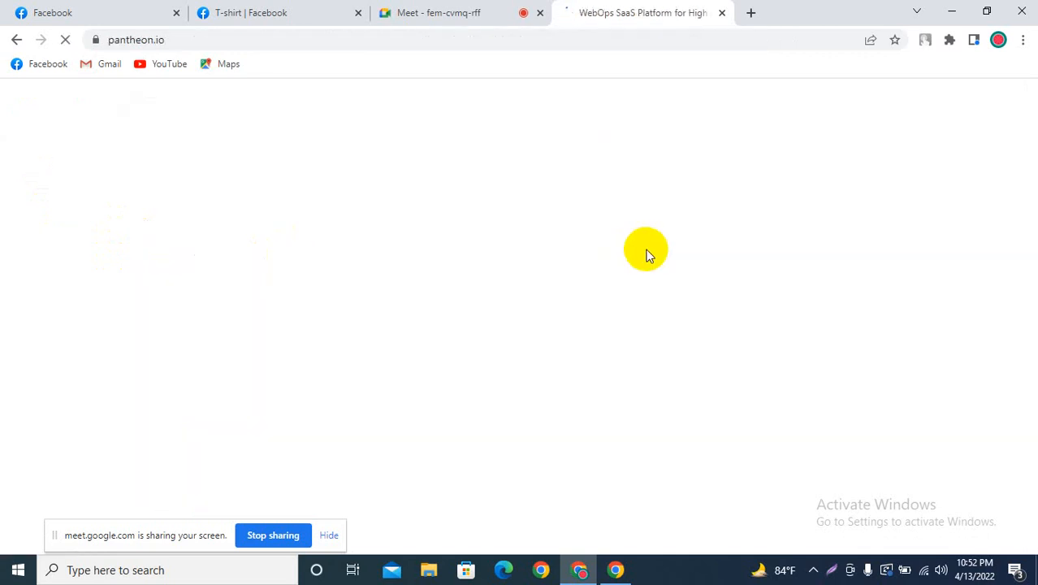
# Accept all cookies on the Pantheon homepage
pyautogui.scroll(-8, 472, 284)
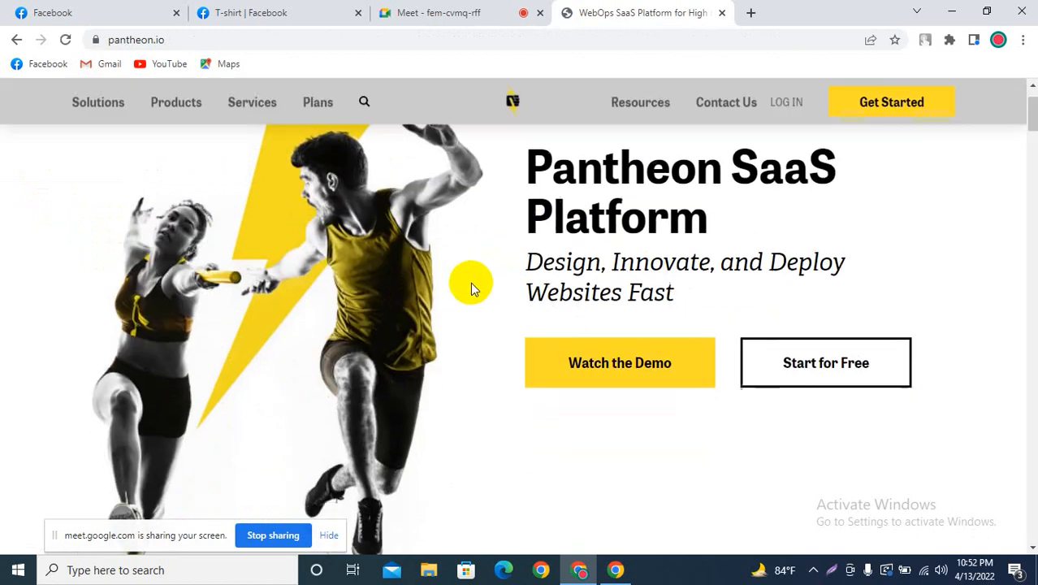
pyautogui.scroll(8, 471, 282)
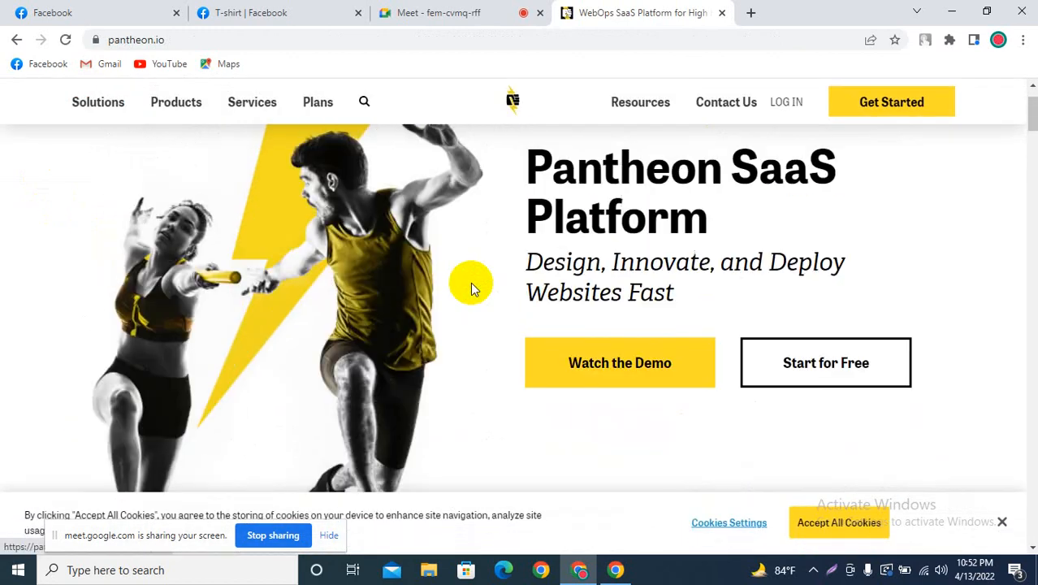
pyautogui.scroll(-5, 471, 284)
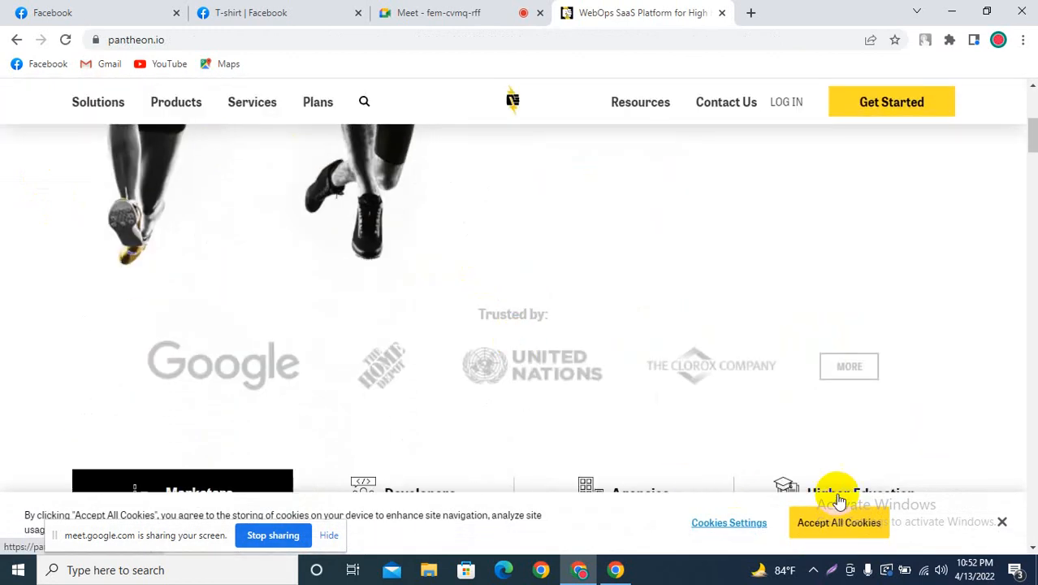
pyautogui.click(853, 528)
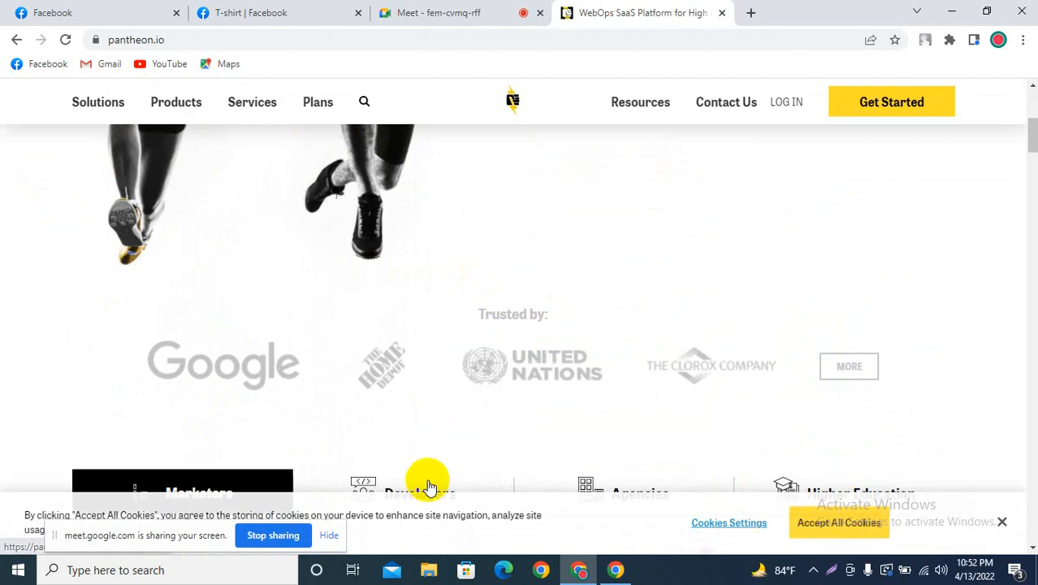
# Dismiss the free-trial popup and start the free account sign-up with Get Started
pyautogui.scroll(3, 363, 341)
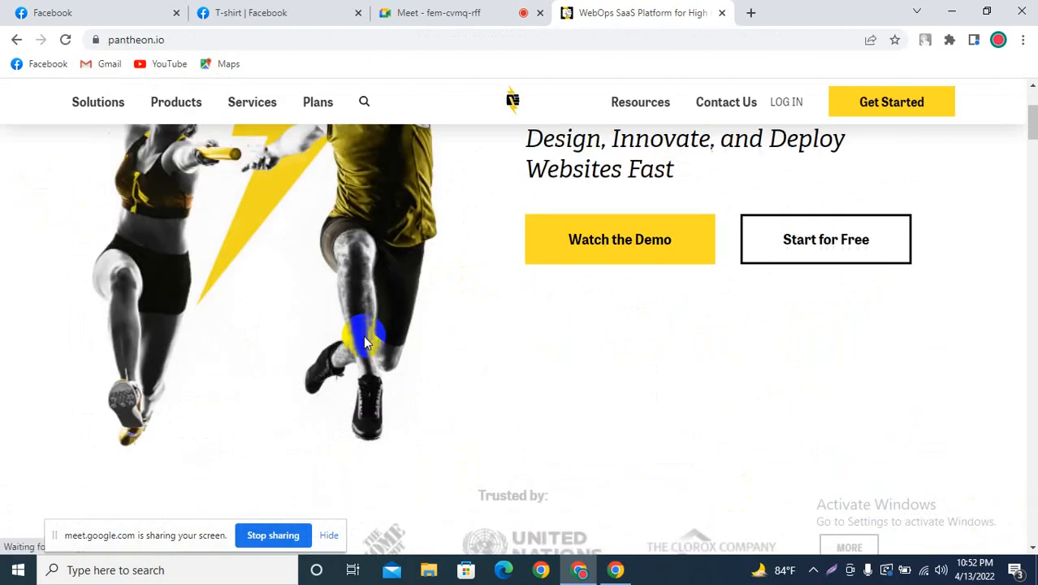
pyautogui.scroll(2, 363, 341)
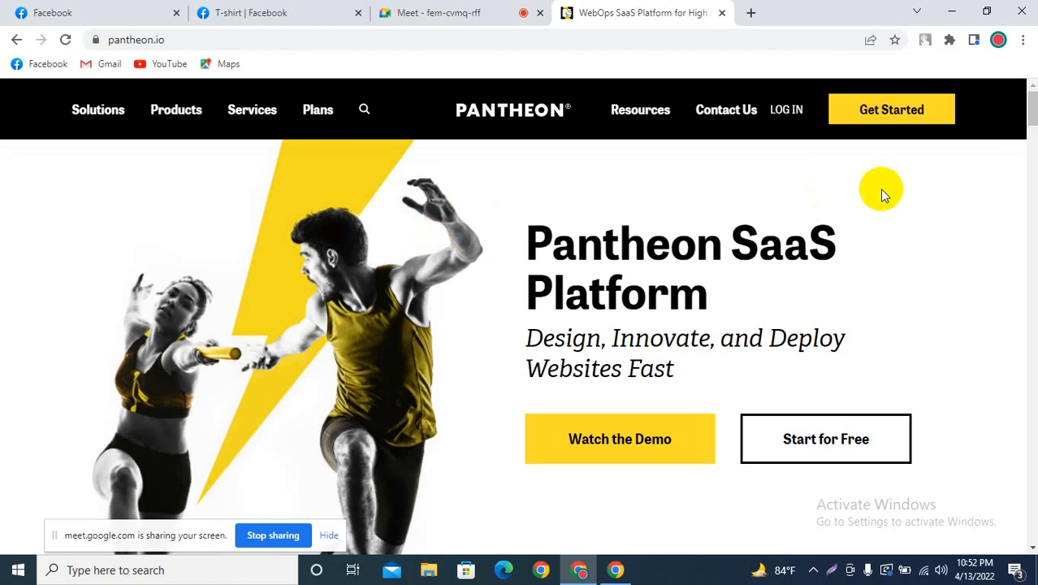
pyautogui.scroll(-2, 471, 276)
pyautogui.scroll(2, 470, 278)
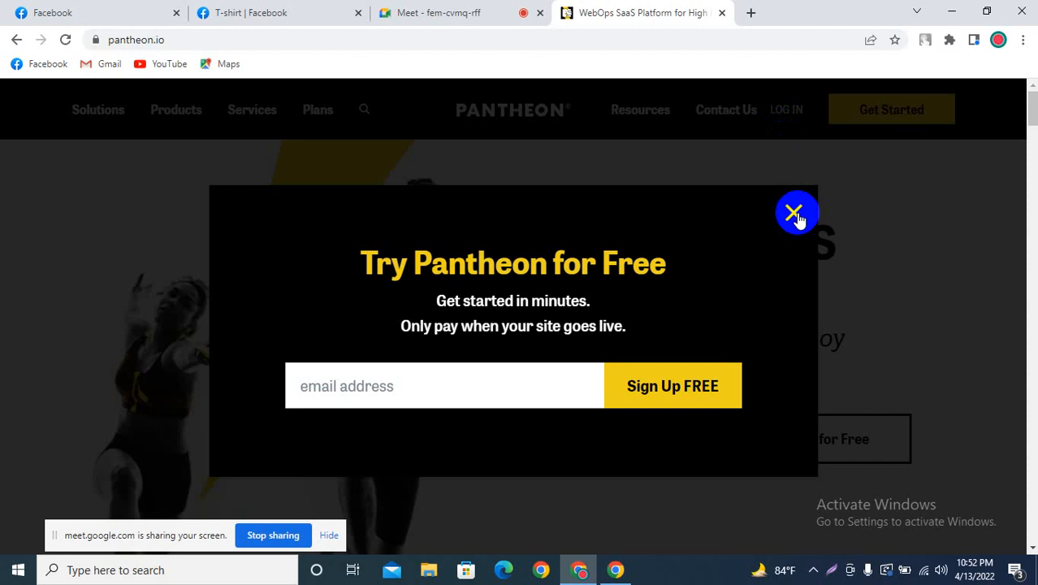
pyautogui.click(795, 215)
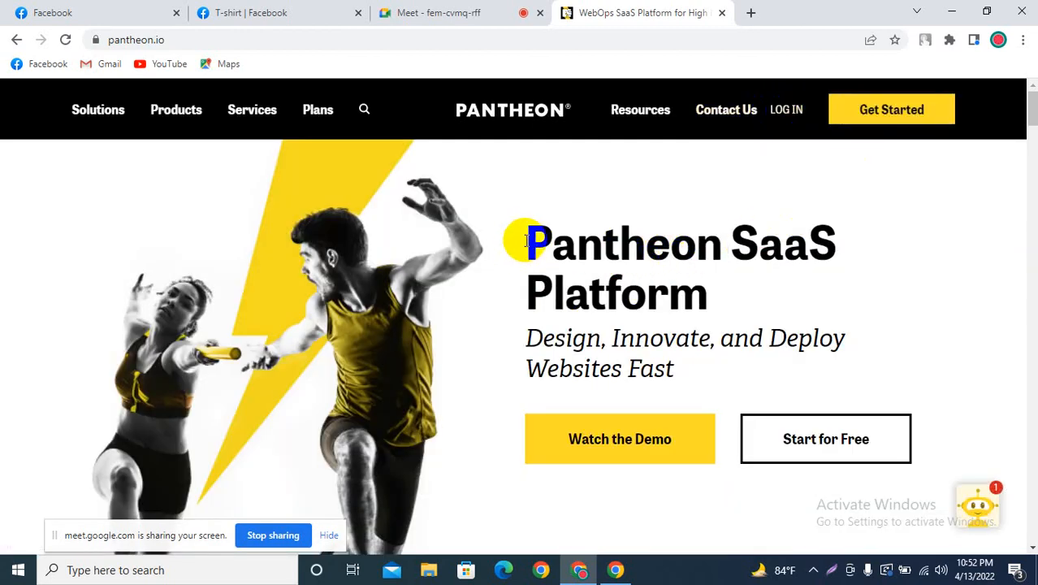
pyautogui.moveTo(528, 238); pyautogui.dragTo(716, 303)
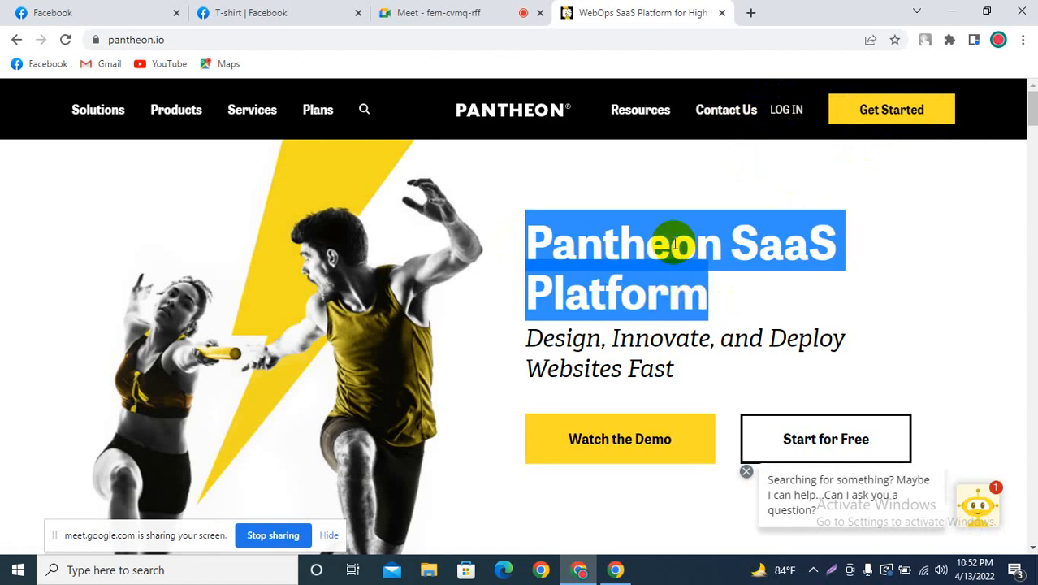
pyautogui.moveTo(521, 239); pyautogui.dragTo(723, 302)
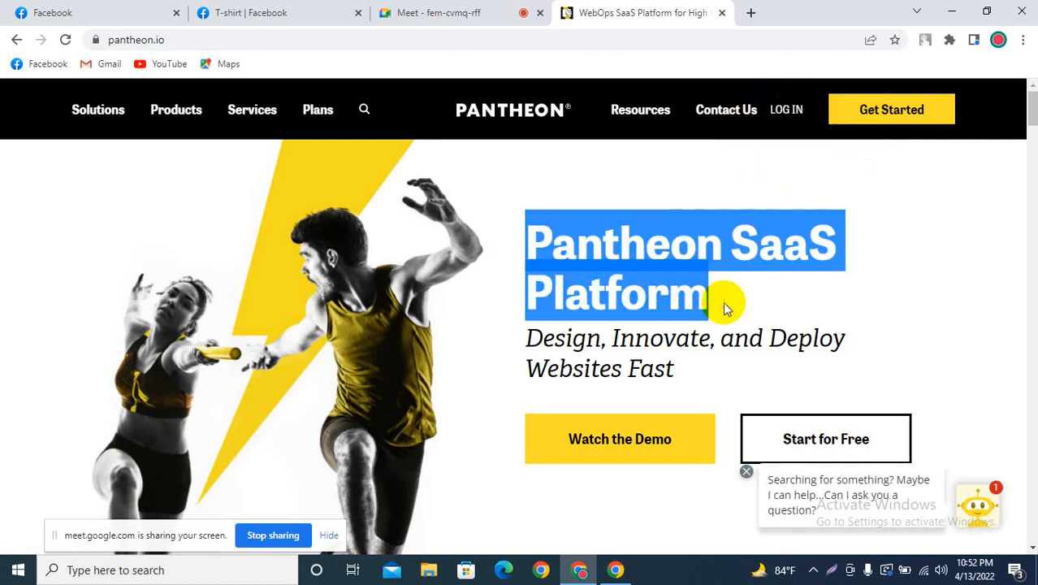
pyautogui.click(725, 246)
pyautogui.click(881, 109)
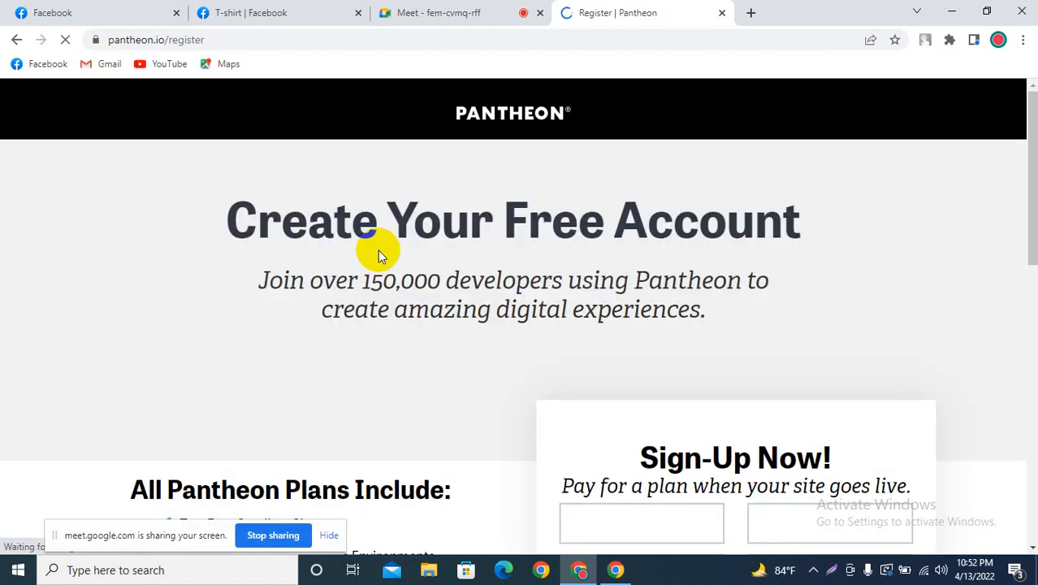
# Fill first and last name from autofill, company 'succes', and the suggested work e-mail
pyautogui.scroll(-2, 399, 305)
pyautogui.scroll(-3, 399, 309)
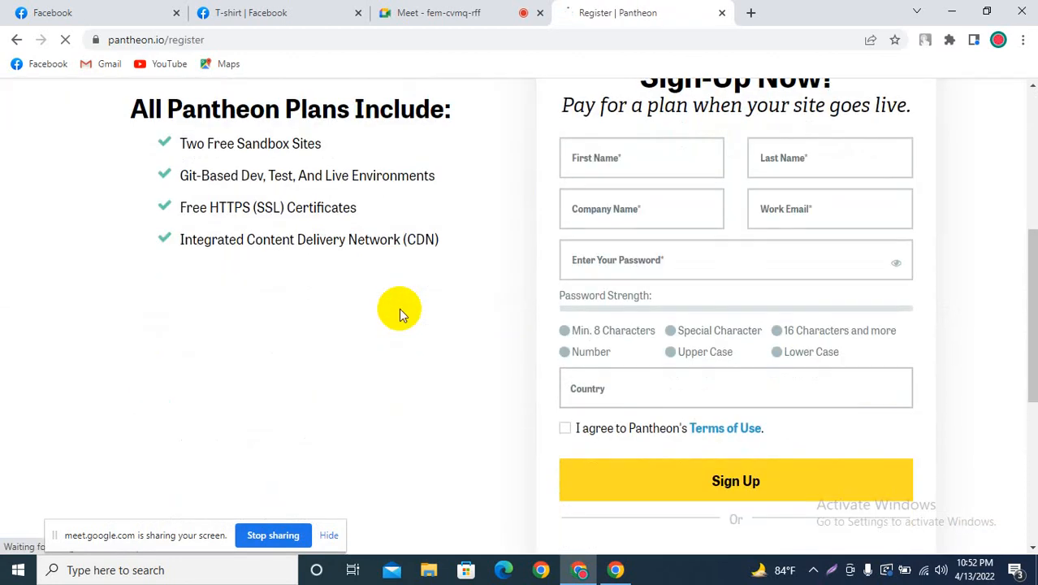
pyautogui.scroll(-2, 399, 309)
pyautogui.scroll(3, 399, 308)
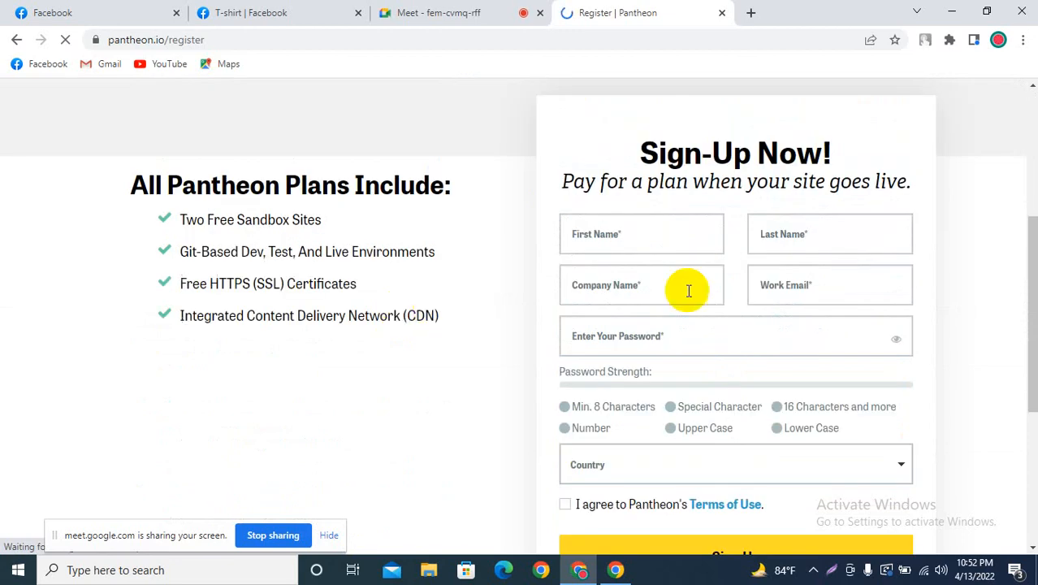
pyautogui.click(622, 235)
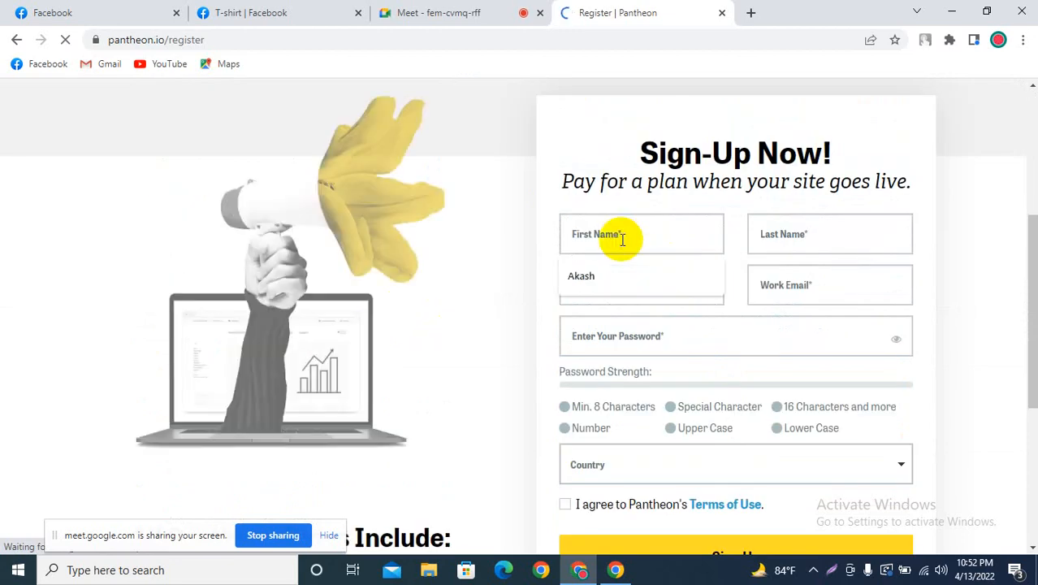
pyautogui.click(595, 277)
pyautogui.click(793, 241)
pyautogui.click(769, 280)
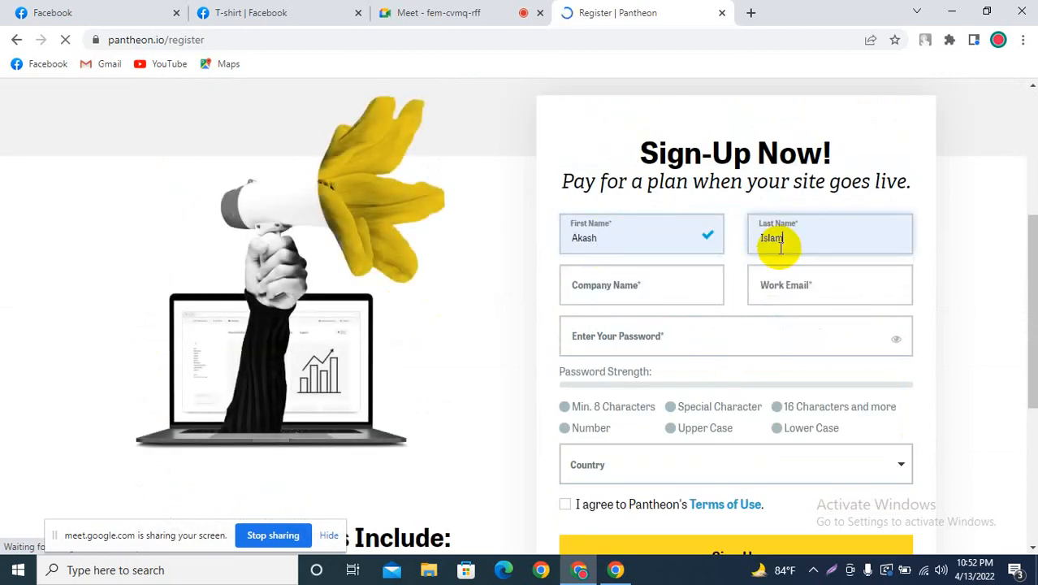
pyautogui.click(630, 291)
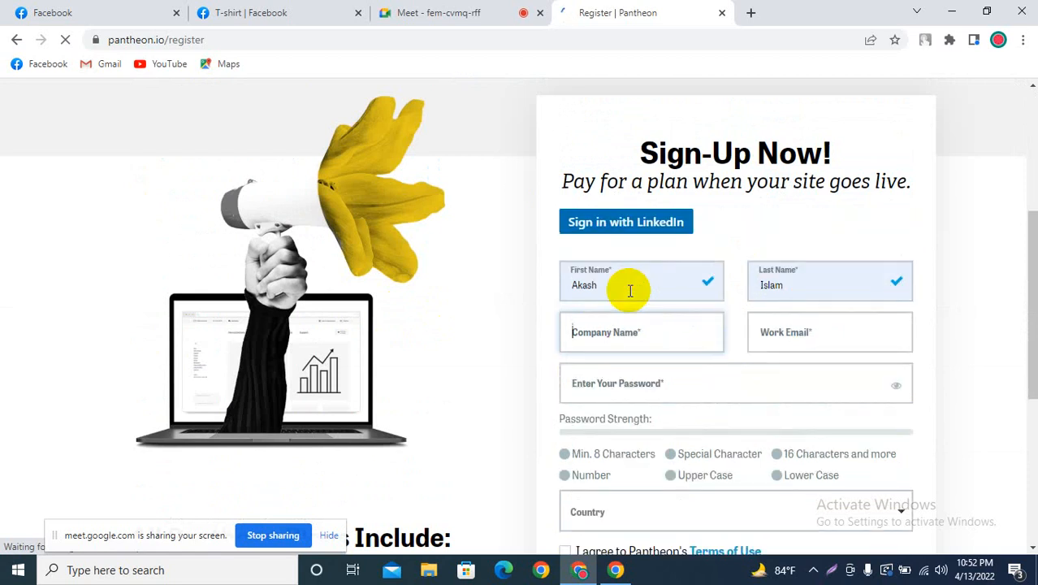
pyautogui.write('successit')
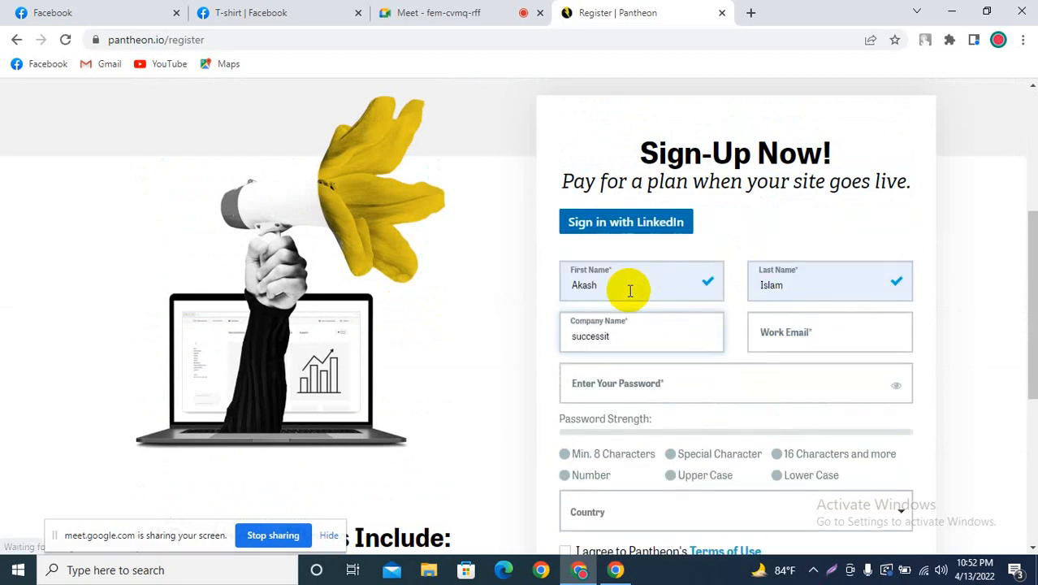
pyautogui.click(816, 332)
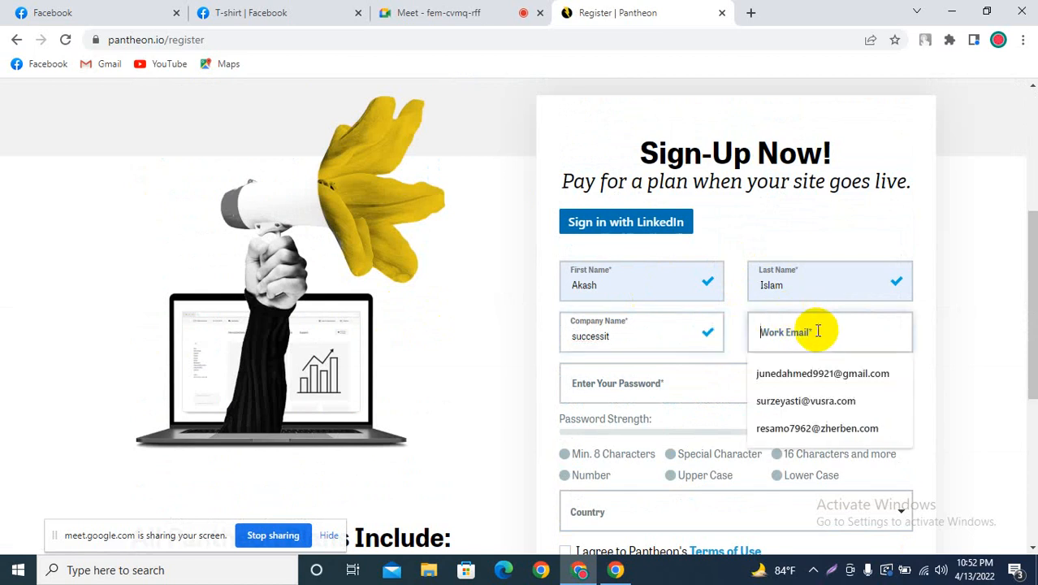
pyautogui.click(822, 373)
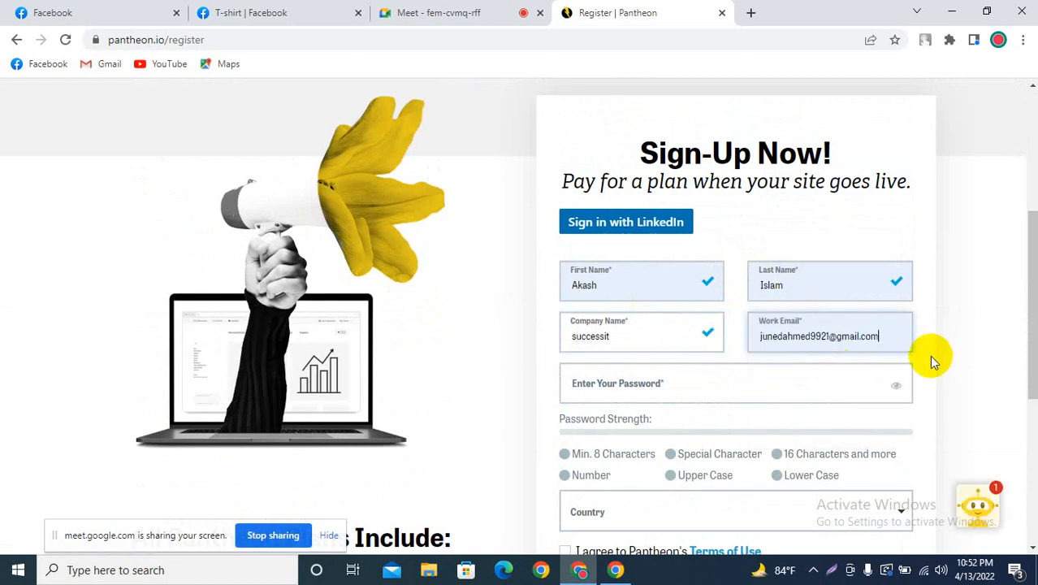
# In a new tab, copy the Google account's e-mail address from the account details
pyautogui.click(751, 12)
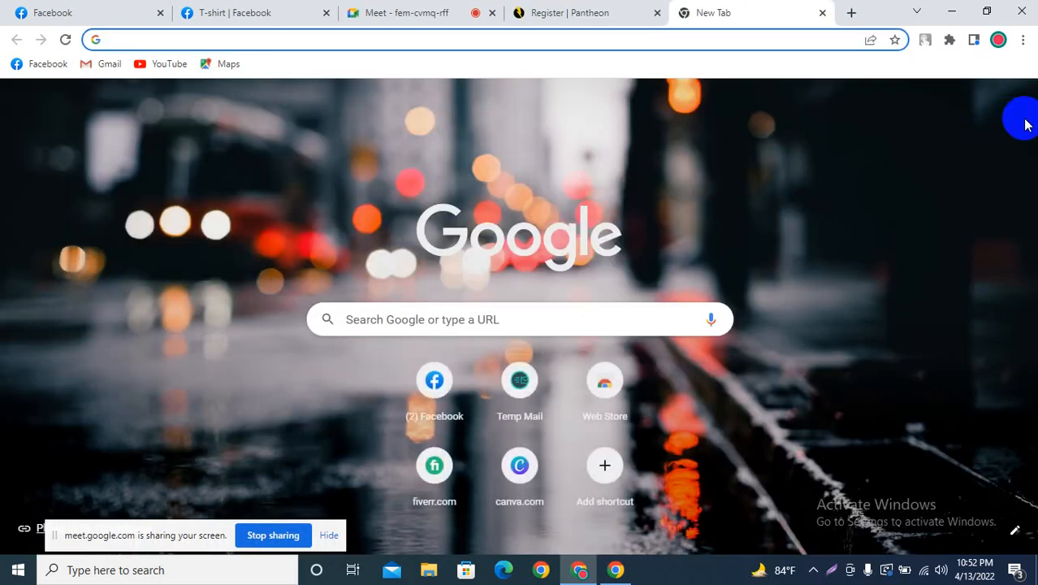
pyautogui.click(1012, 103)
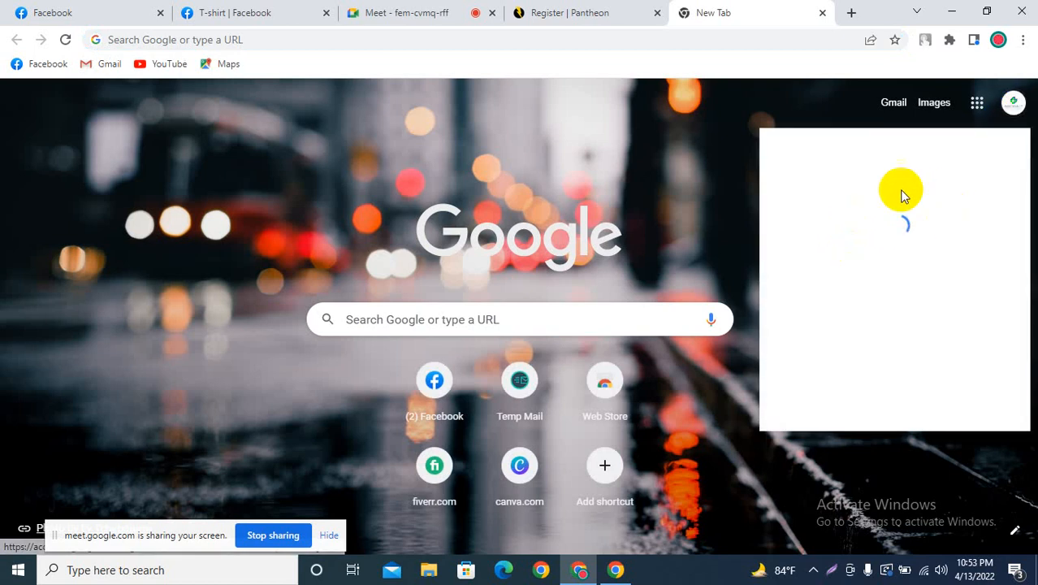
pyautogui.click(1013, 103)
pyautogui.click(1013, 103)
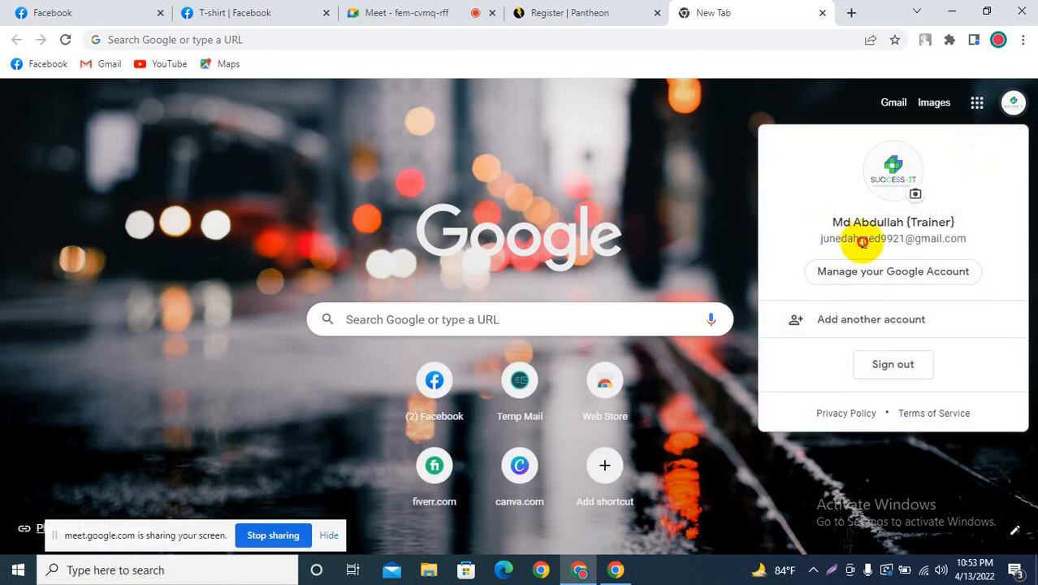
pyautogui.tripleClick(860, 239)
pyautogui.rightClick(859, 240)
pyautogui.click(869, 255)
pyautogui.click(646, 206)
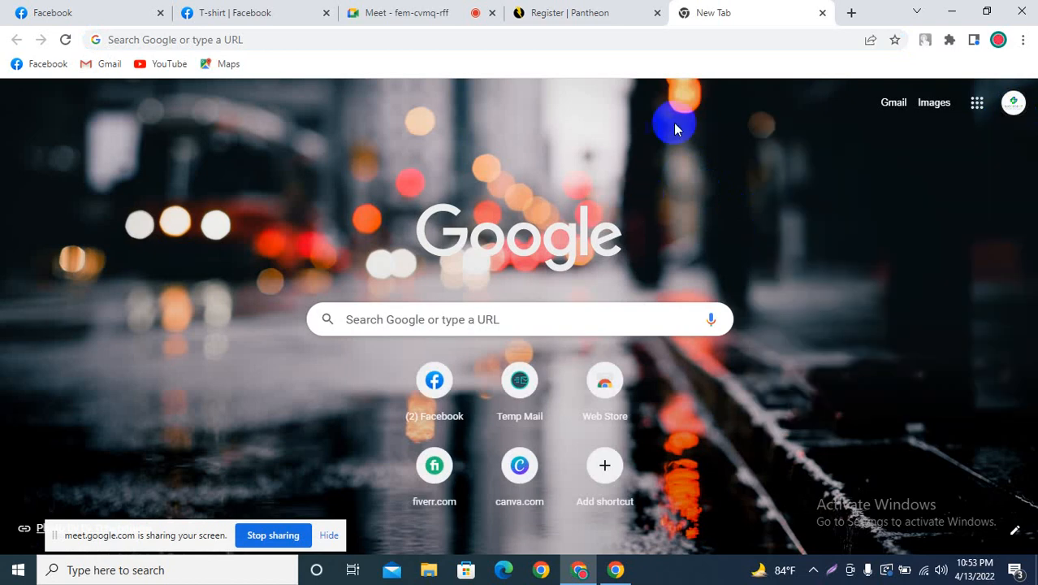
# Focus the Pantheon password field, then return to the new tab's address bar
pyautogui.click(618, 12)
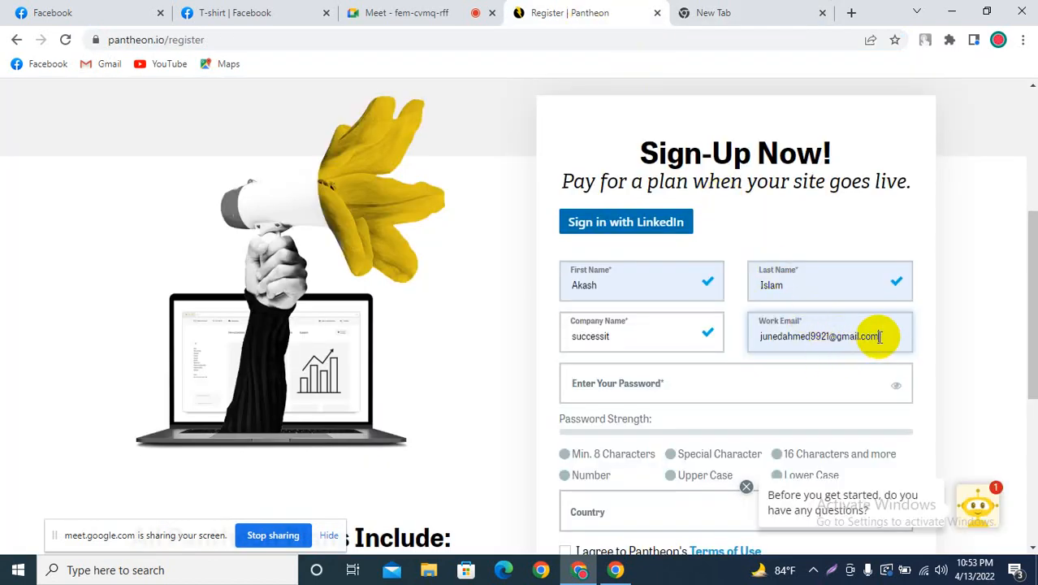
pyautogui.click(690, 392)
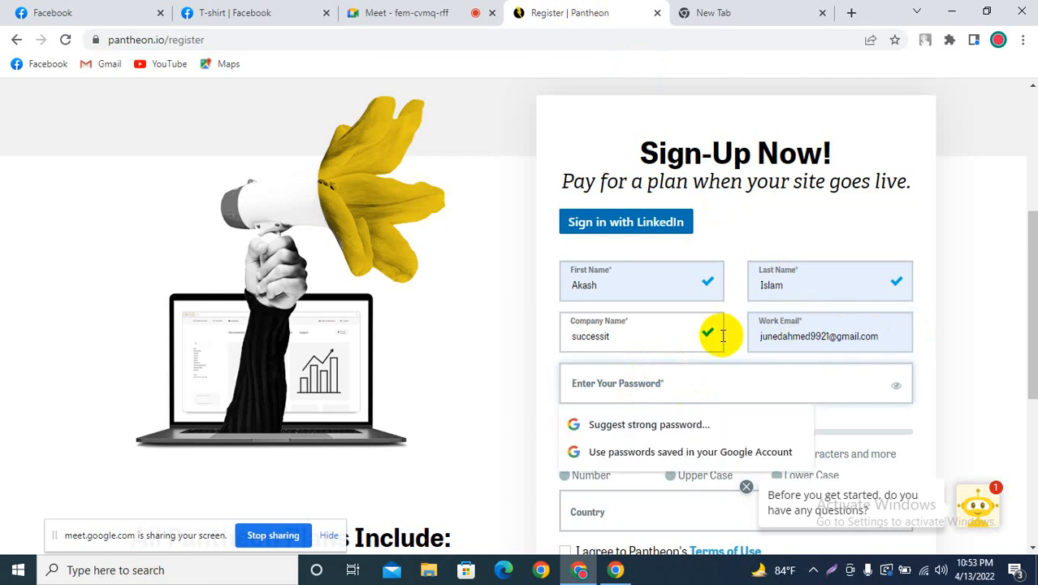
pyautogui.click(737, 9)
pyautogui.click(533, 41)
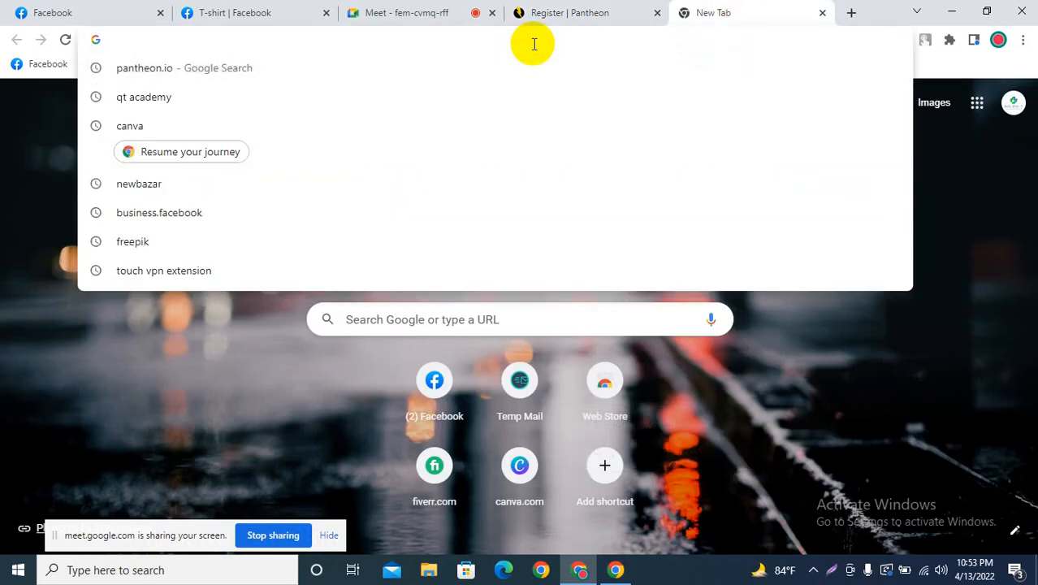
# Search Google for 'online notepad' and open the JustNotepad.com result
pyautogui.write('online ')
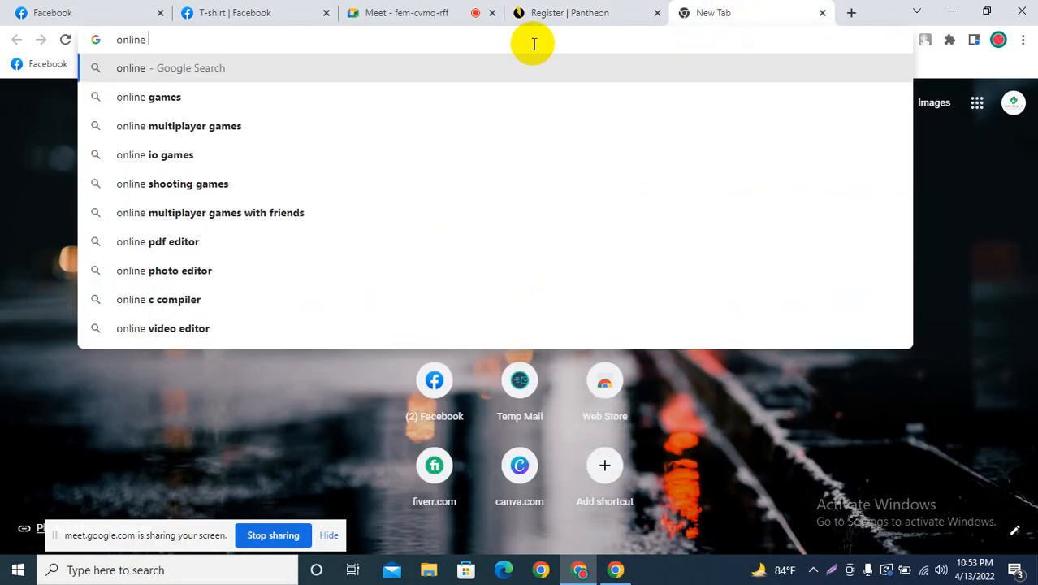
pyautogui.write('note')
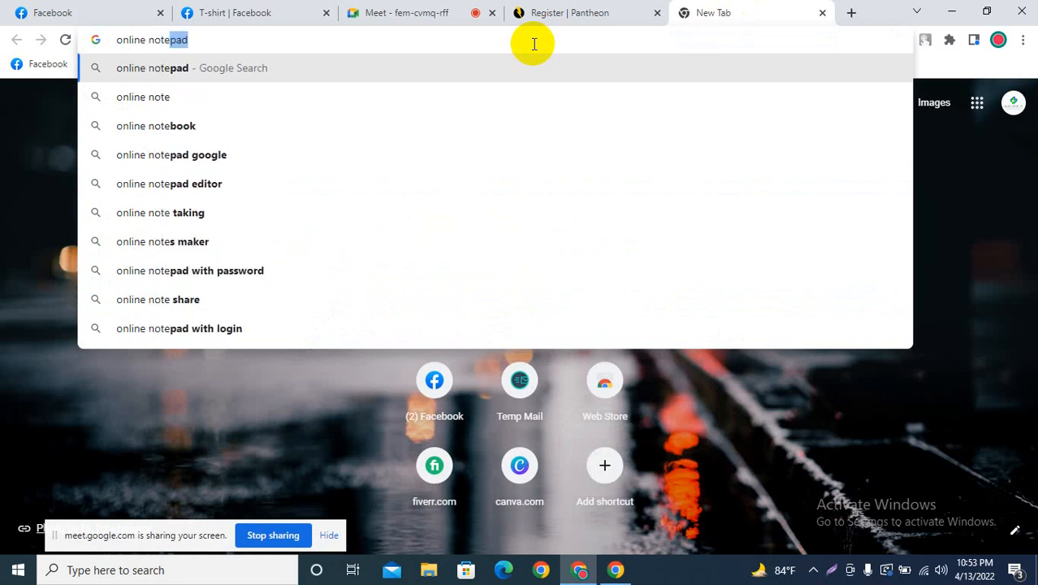
pyautogui.write('pad')
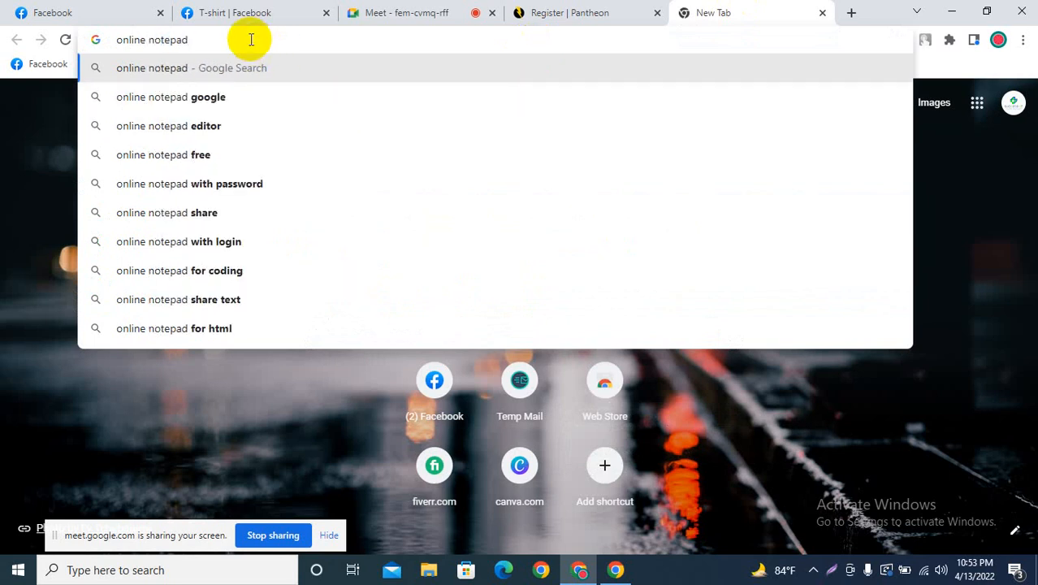
pyautogui.press('Return')
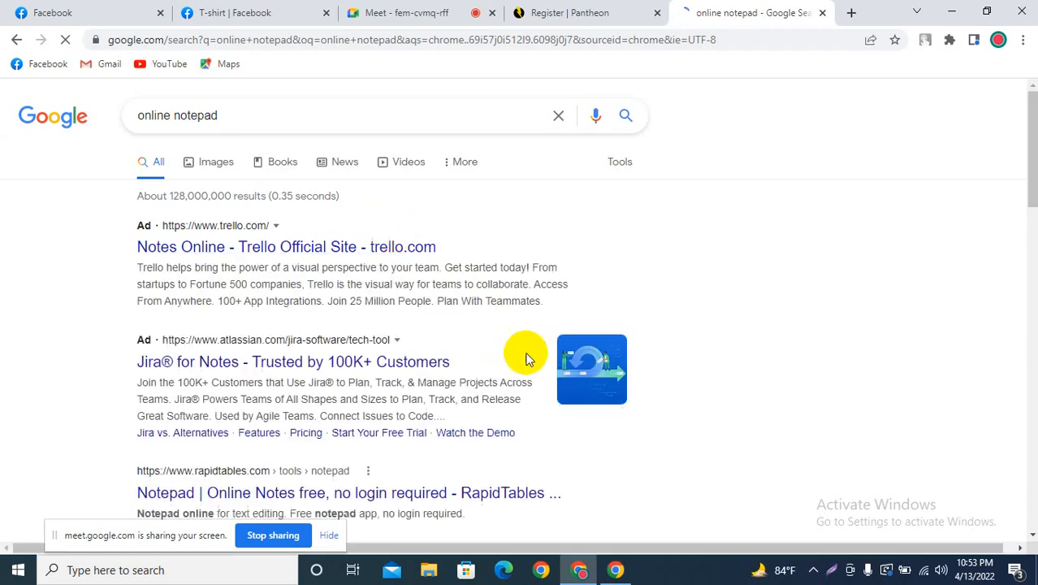
pyautogui.scroll(-2, 243, 350)
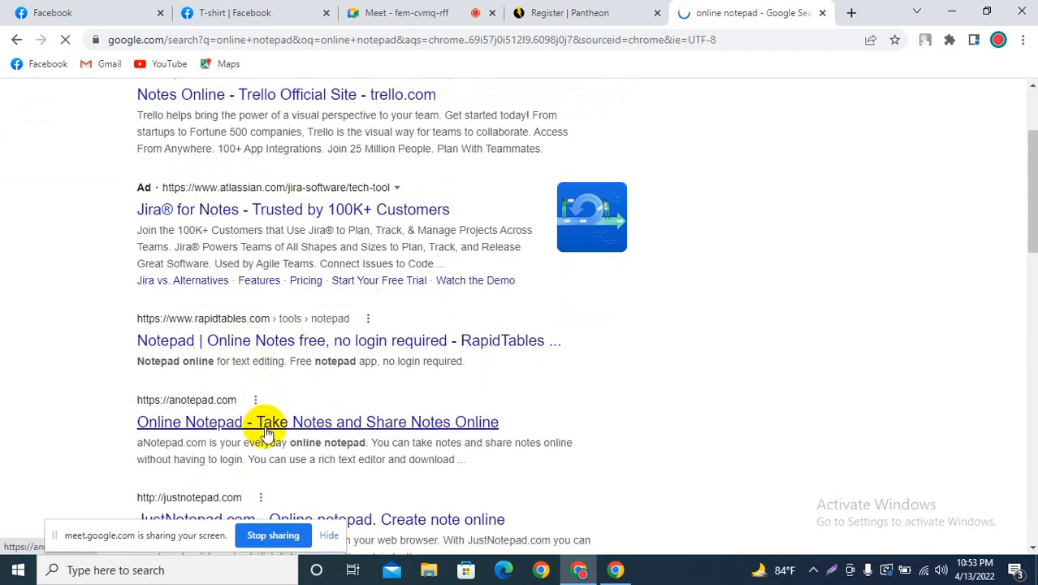
pyautogui.scroll(-3, 284, 406)
pyautogui.click(229, 291)
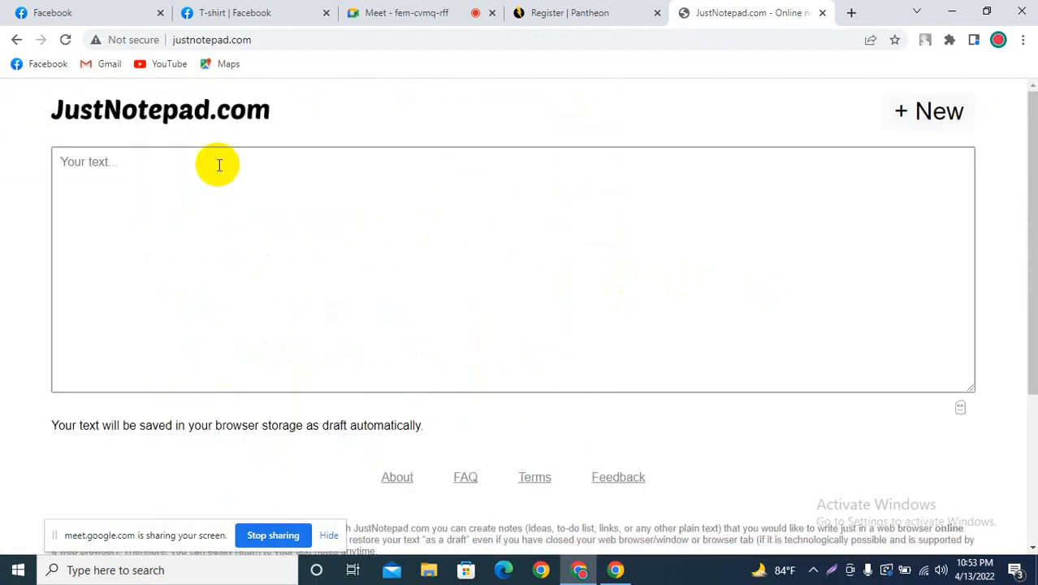
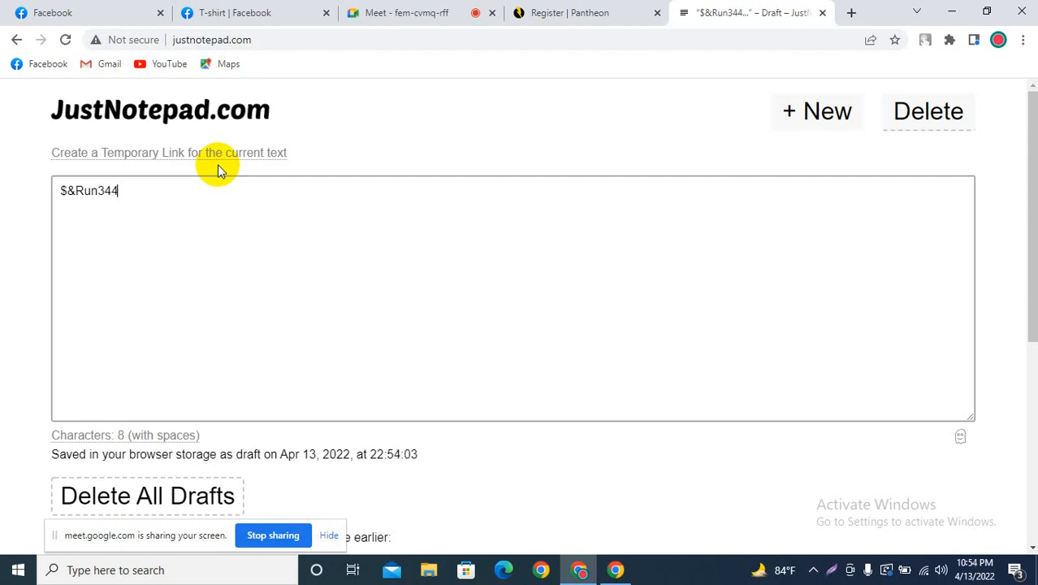
# Select the whole password text and copy it via the right-click menu
pyautogui.click(143, 197)
pyautogui.tripleClick(143, 197)
pyautogui.click(150, 195)
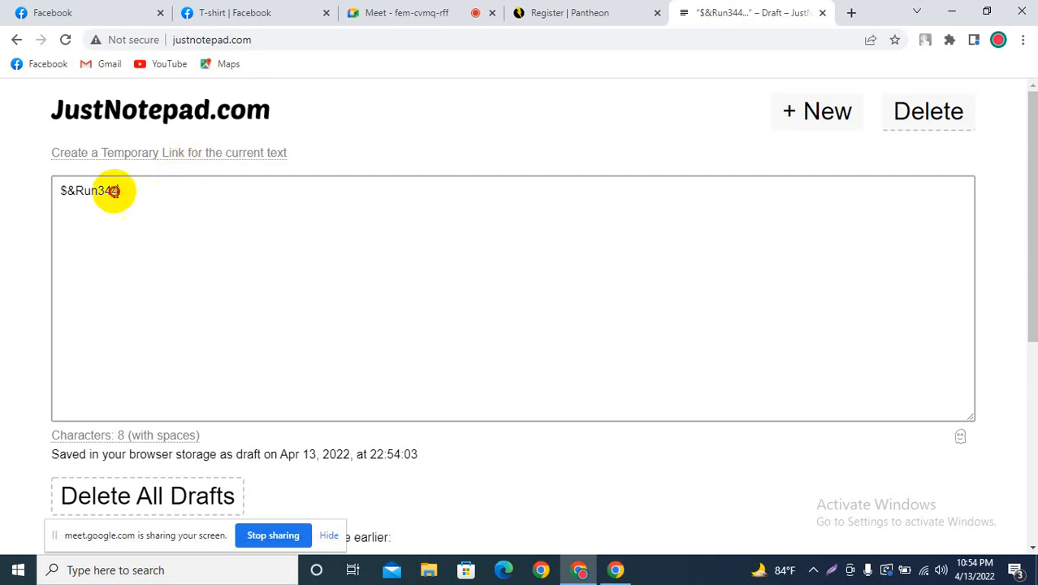
pyautogui.moveTo(54, 189)
pyautogui.mouseDown()
pyautogui.moveTo(181, 187)
pyautogui.moveTo(70, 190)
pyautogui.mouseUp()
pyautogui.click(136, 190)
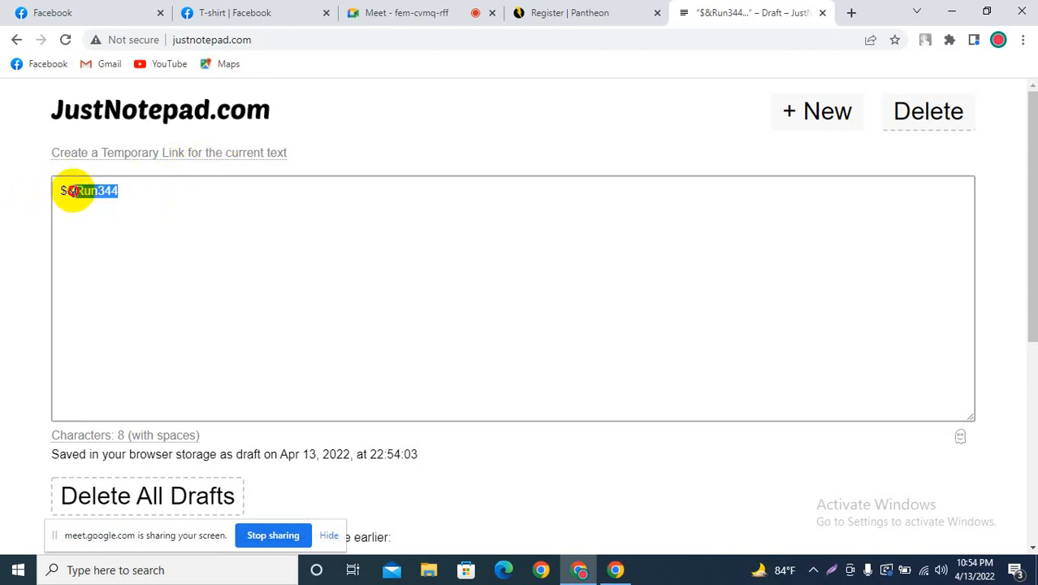
pyautogui.click(120, 190)
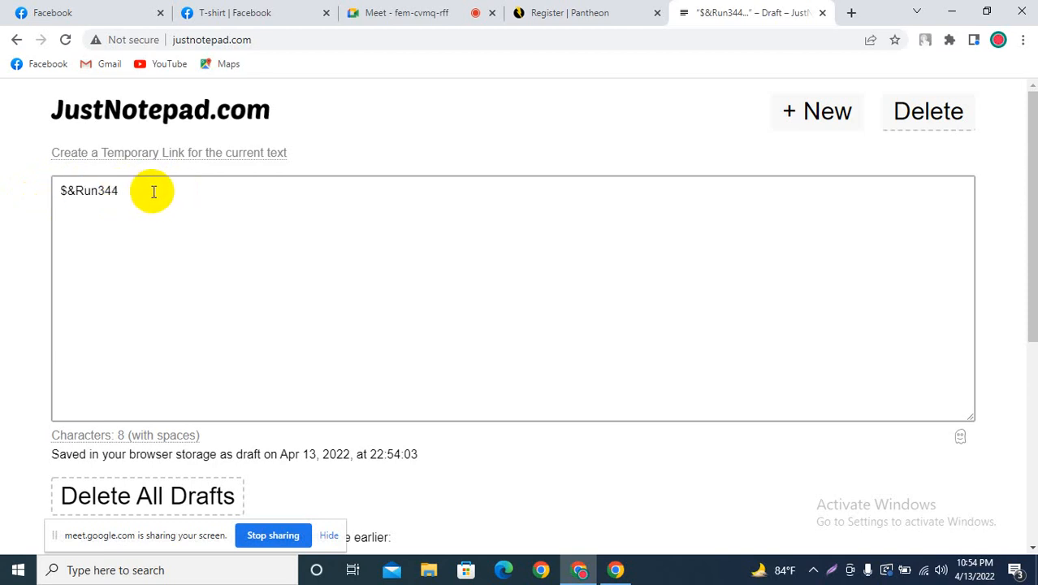
pyautogui.click(137, 192)
pyautogui.moveTo(137, 192); pyautogui.dragTo(60, 190)
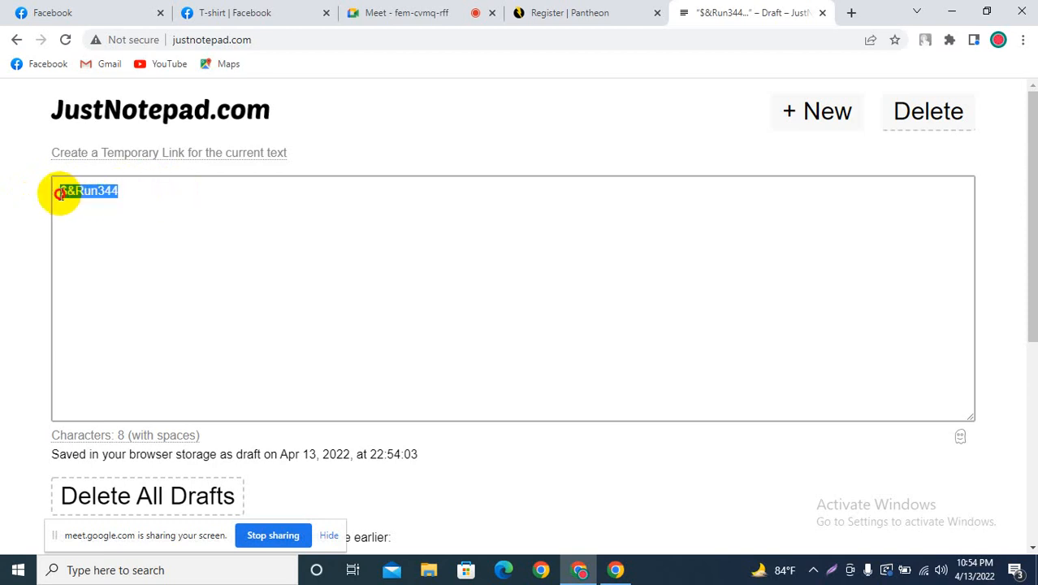
pyautogui.click(137, 190)
pyautogui.moveTo(137, 190); pyautogui.dragTo(58, 191)
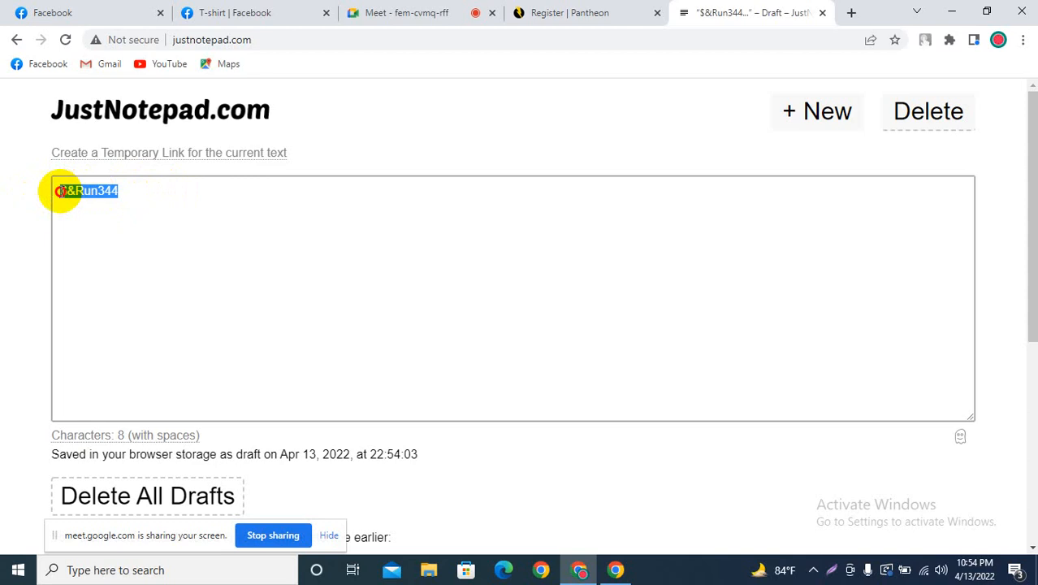
pyautogui.click(122, 190)
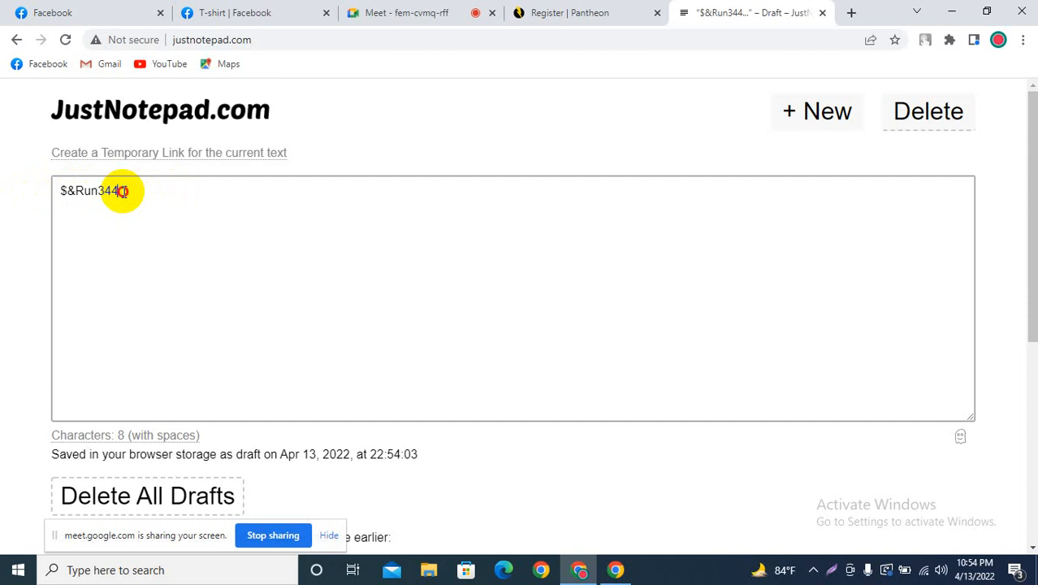
pyautogui.moveTo(122, 191); pyautogui.dragTo(51, 186)
pyautogui.moveTo(122, 190); pyautogui.dragTo(63, 191)
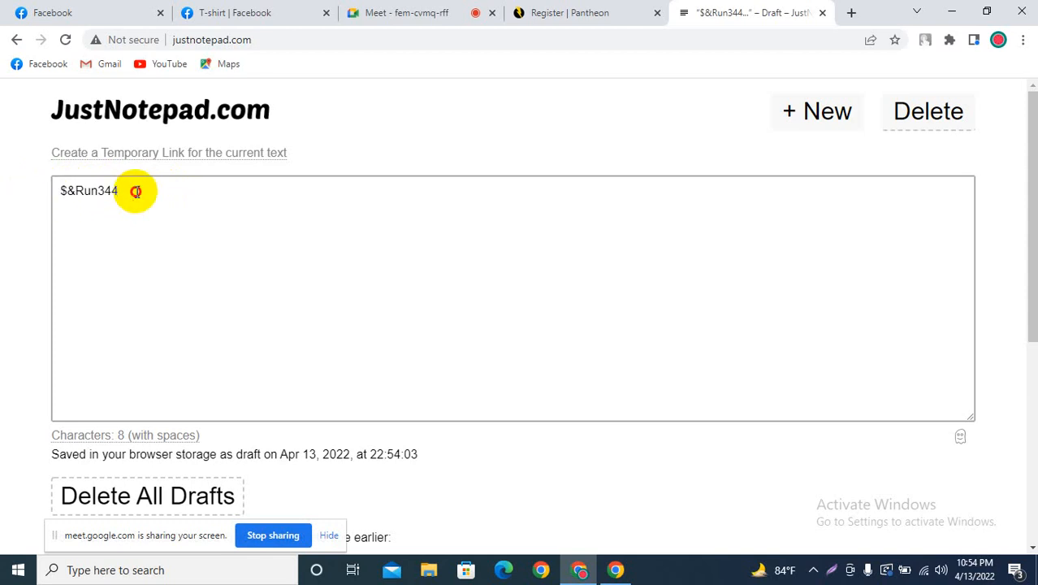
pyautogui.moveTo(136, 191); pyautogui.dragTo(61, 190)
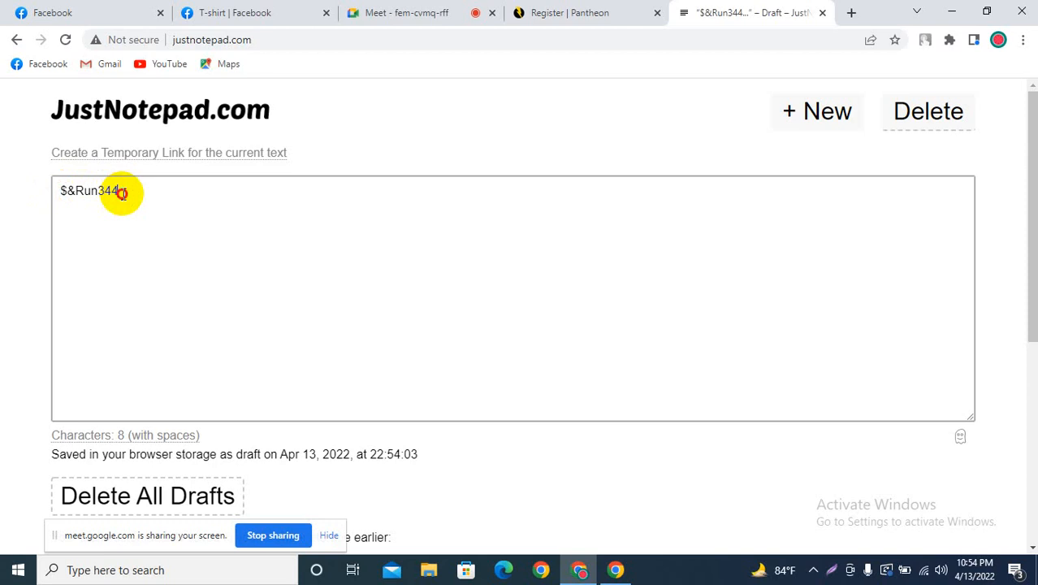
pyautogui.moveTo(121, 192); pyautogui.dragTo(41, 192)
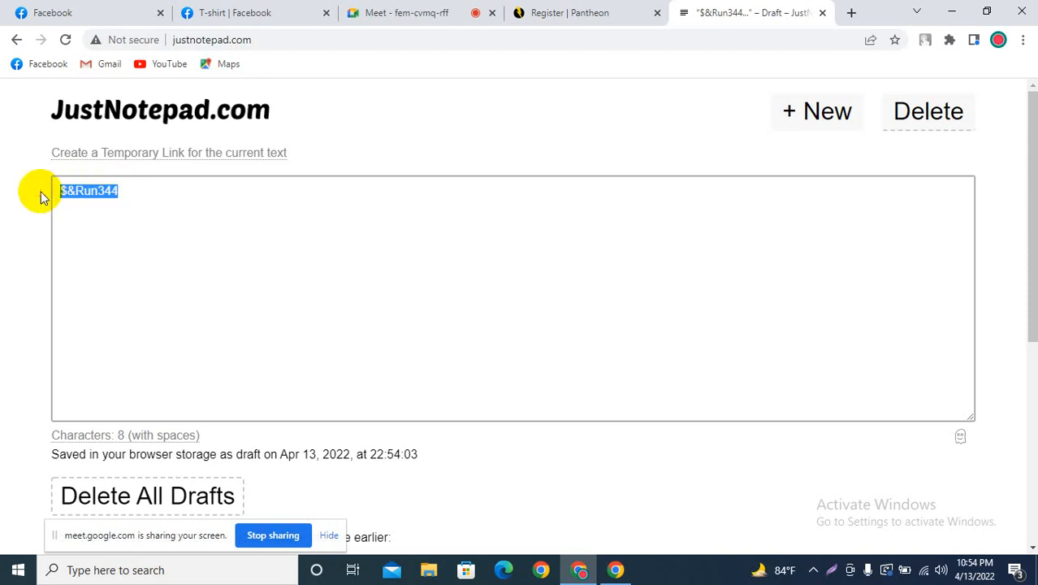
pyautogui.click(124, 191)
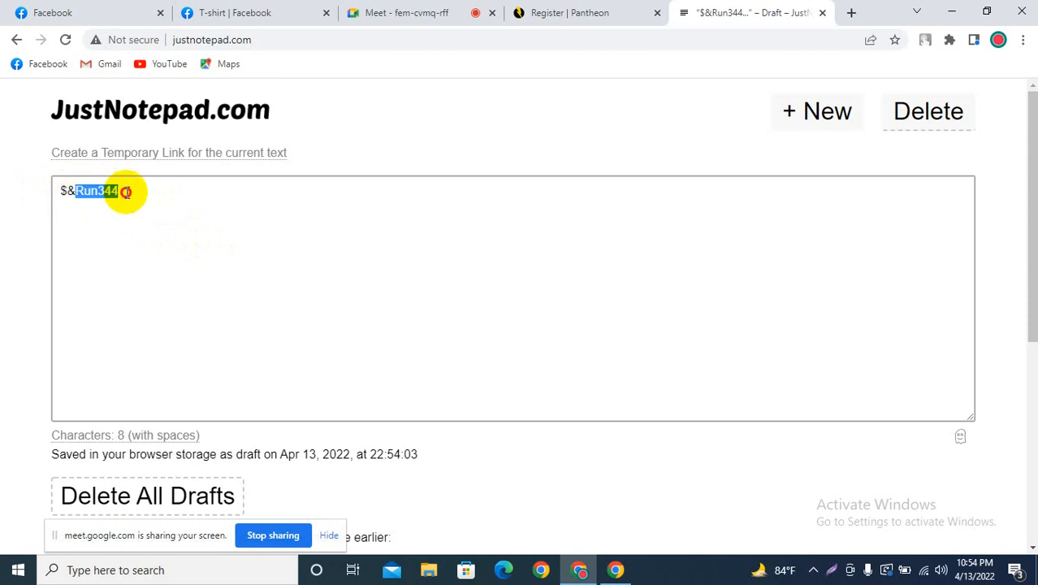
pyautogui.moveTo(126, 192); pyautogui.dragTo(47, 198)
pyautogui.click(46, 198)
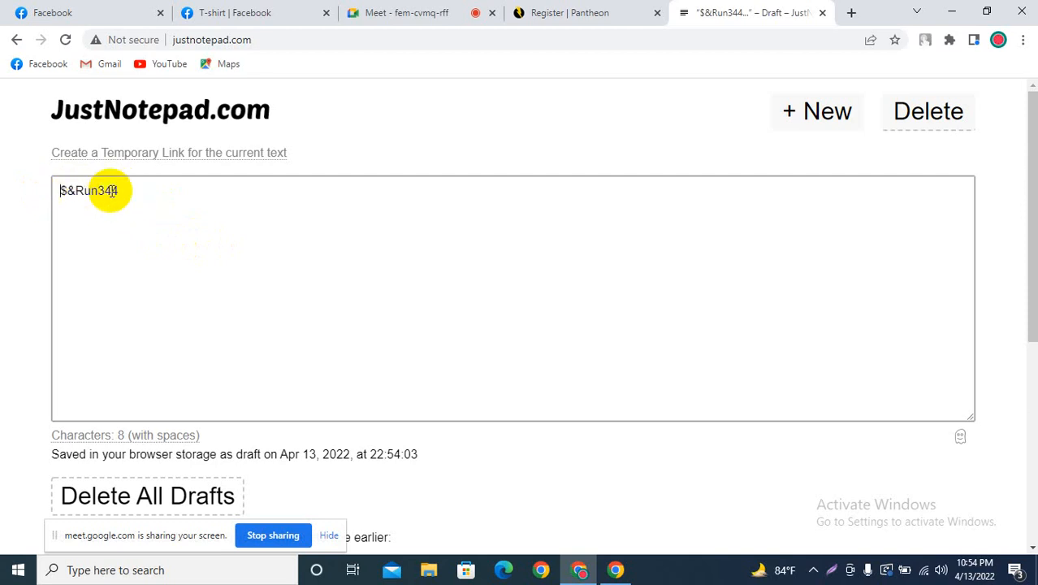
pyautogui.rightClick(122, 191)
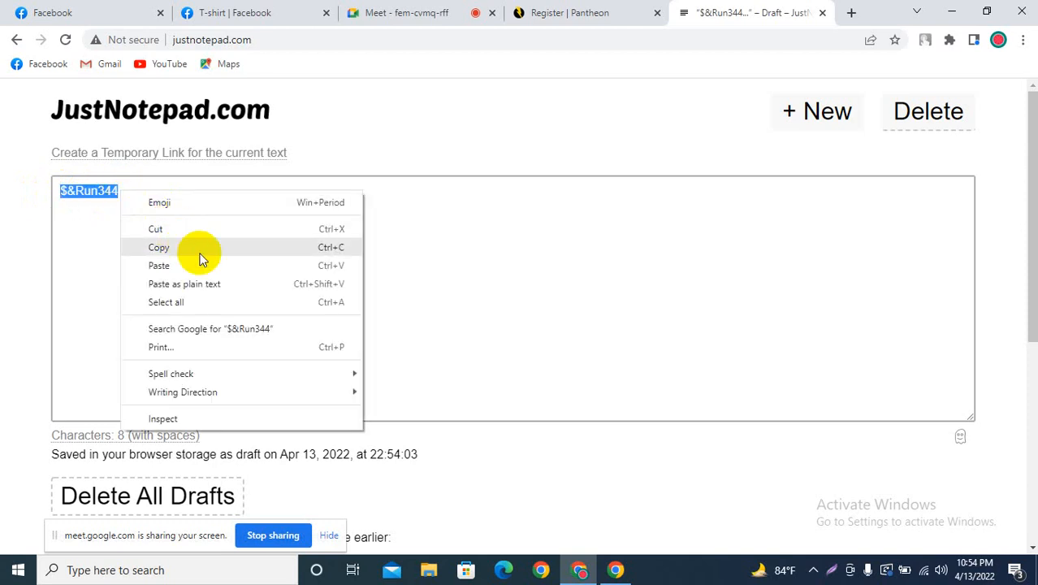
pyautogui.click(199, 248)
pyautogui.click(310, 225)
# Paste the copied password into Pantheon's password field and agree to the Terms of Use
pyautogui.click(551, 10)
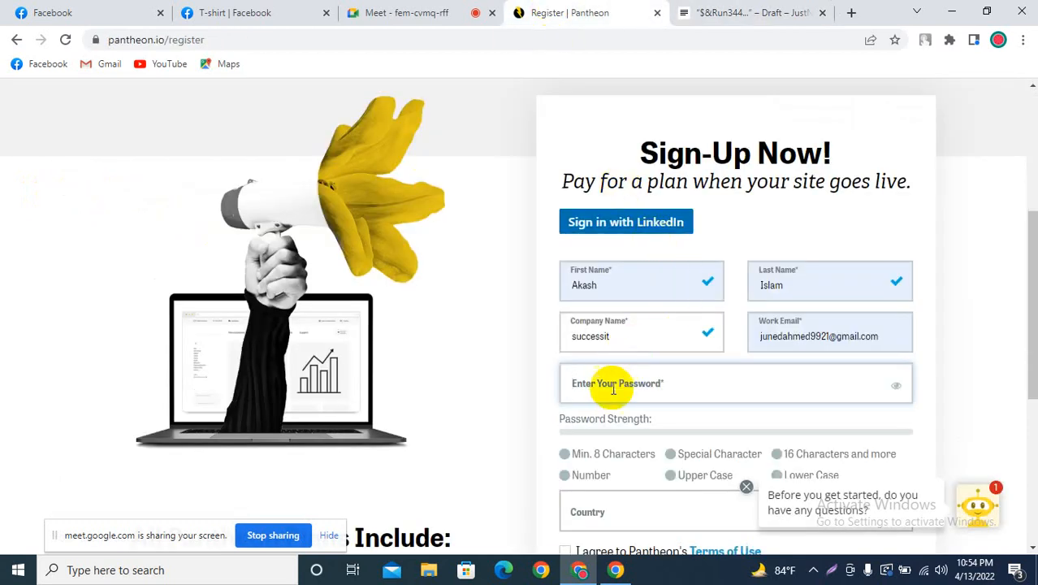
pyautogui.click(583, 385)
pyautogui.rightClick(615, 387)
pyautogui.click(668, 269)
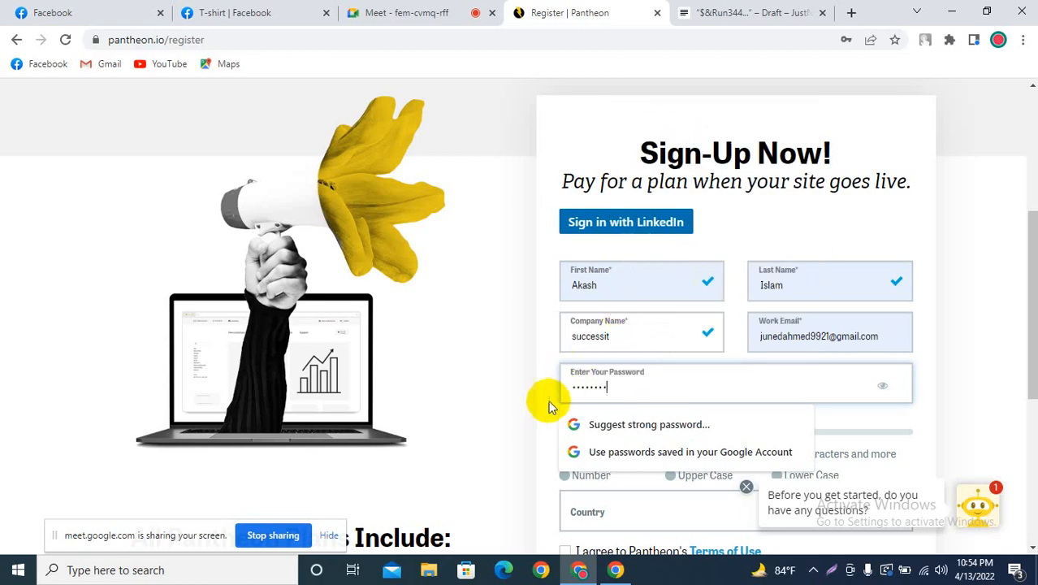
pyautogui.scroll(-2, 557, 410)
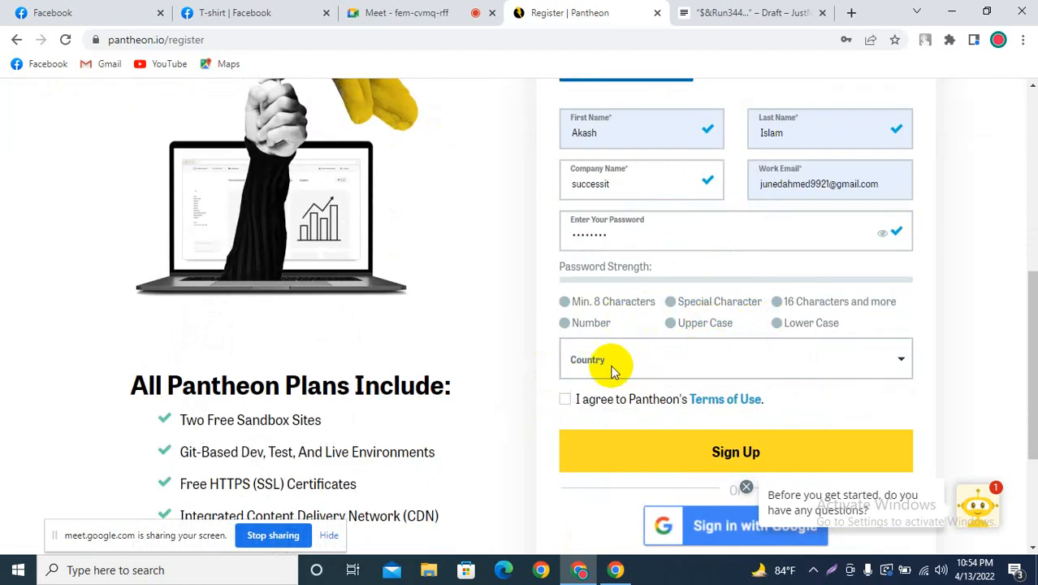
pyautogui.click(566, 409)
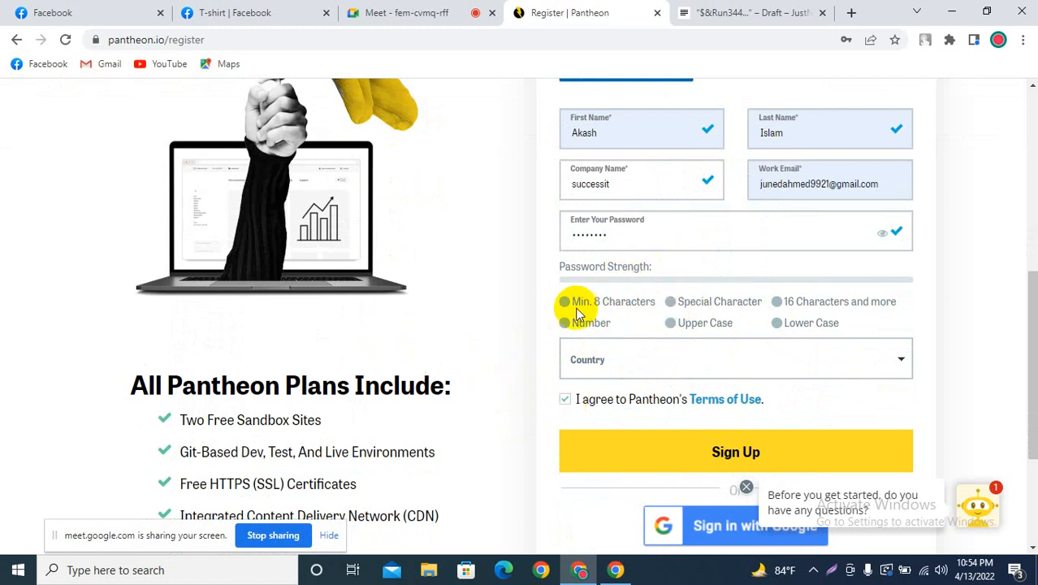
# Submit the sign-up form, get the country-required warning, and scroll to Sign in with Google
pyautogui.click(731, 12)
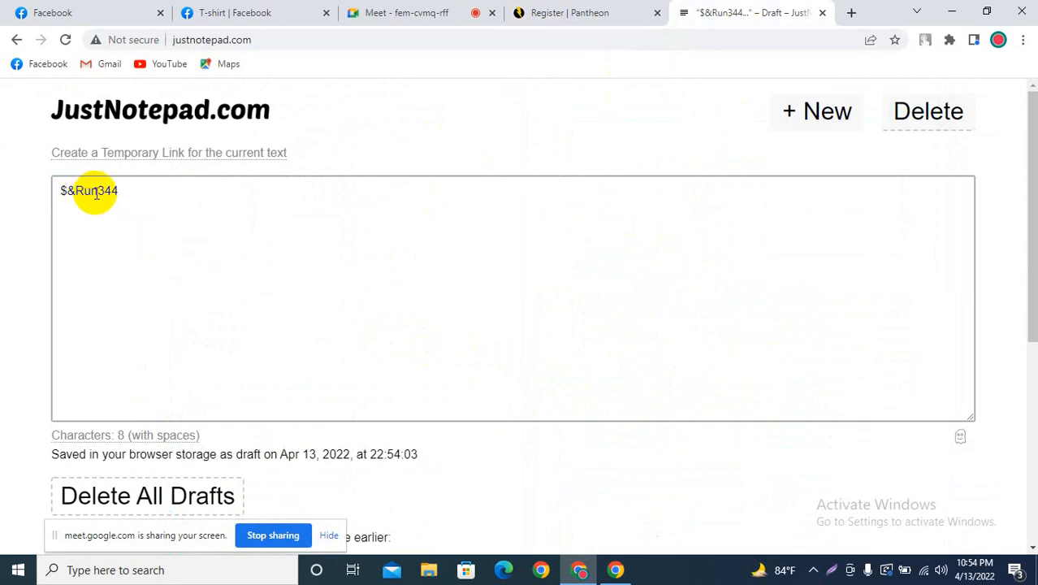
pyautogui.click(597, 6)
pyautogui.scroll(-1, 650, 406)
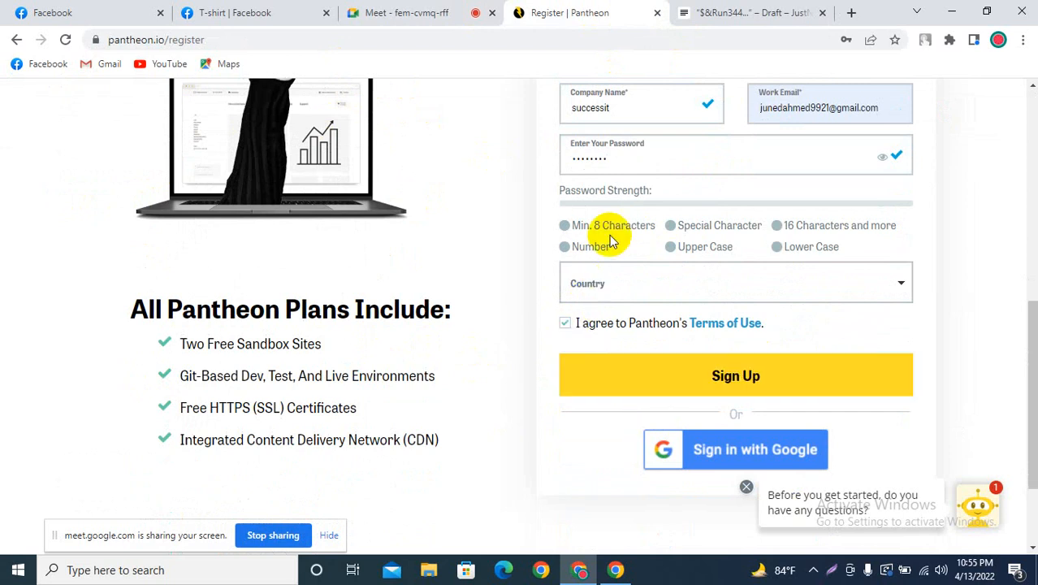
pyautogui.click(738, 382)
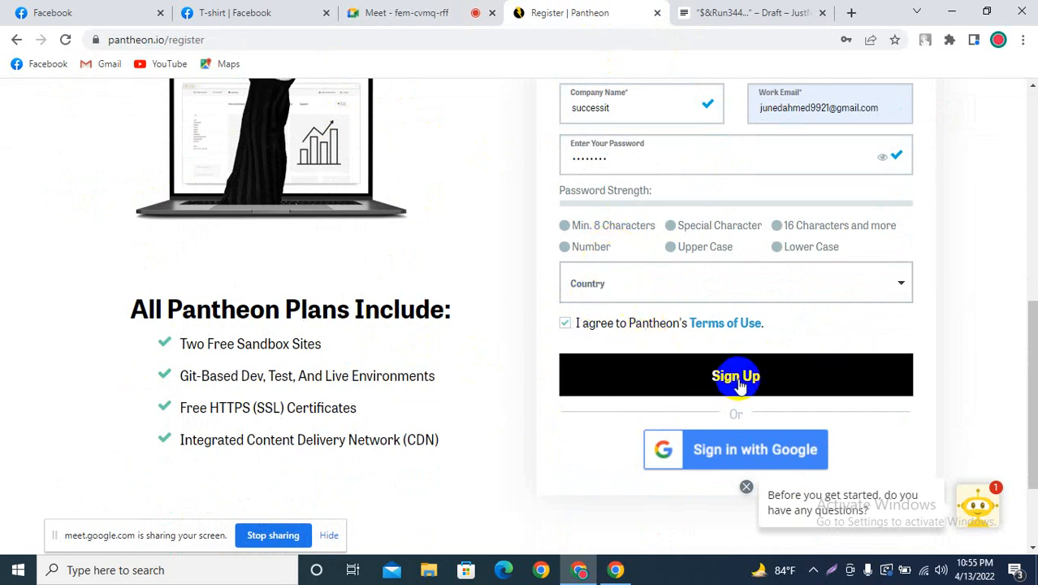
pyautogui.click(897, 372)
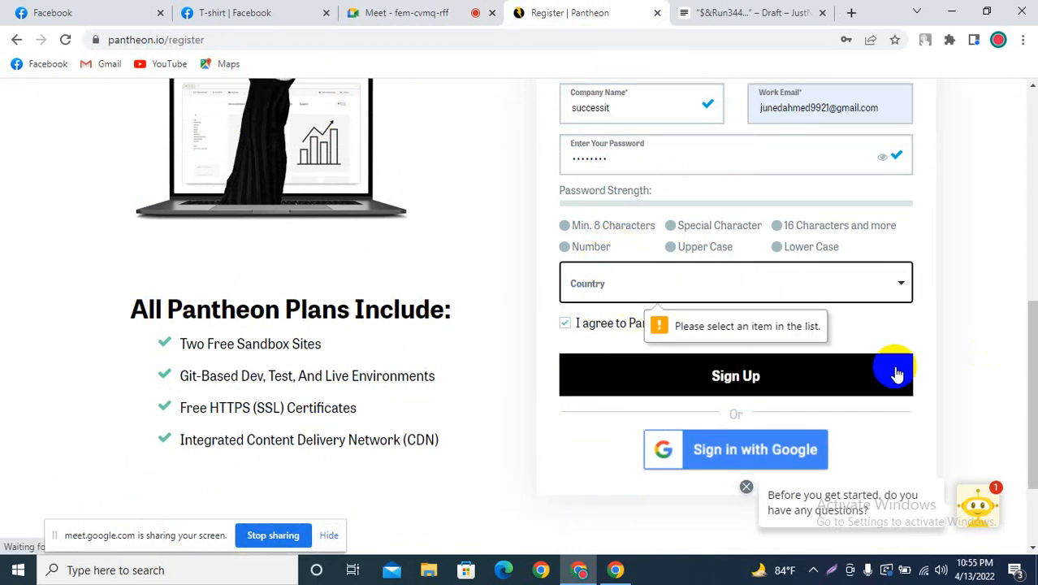
pyautogui.scroll(3, 577, 331)
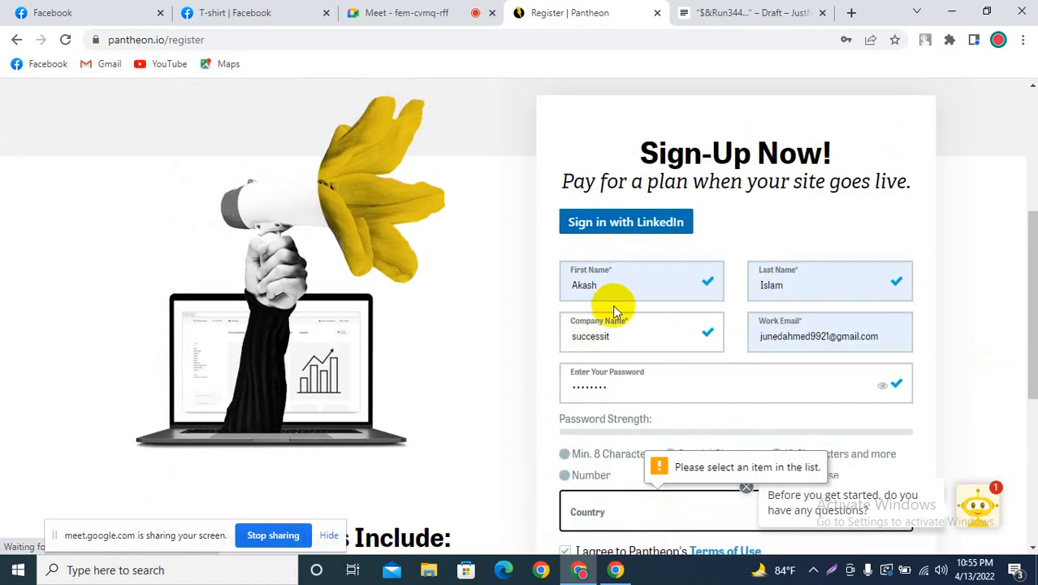
pyautogui.scroll(-4, 618, 313)
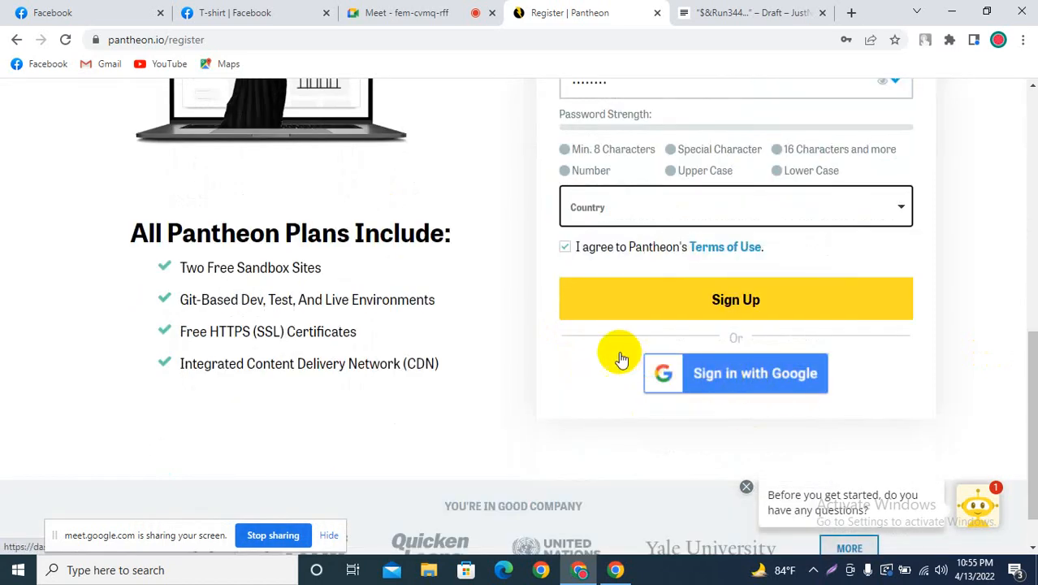
pyautogui.scroll(6, 626, 347)
pyautogui.scroll(-4, 629, 347)
pyautogui.scroll(-2, 634, 347)
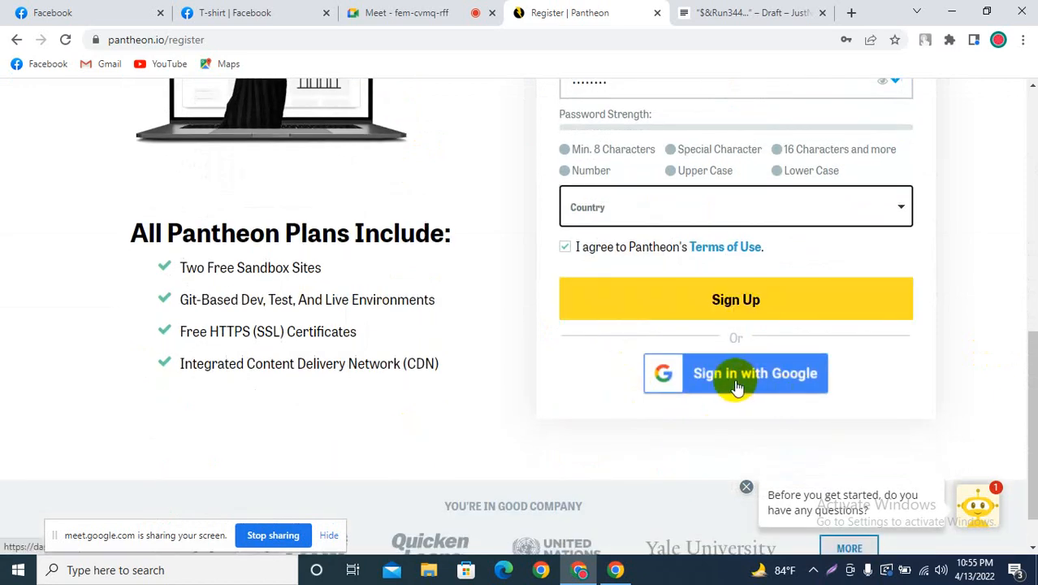
# Sign in with Google using the listed account, toggling the Meet microphone off and on meanwhile
pyautogui.click(736, 388)
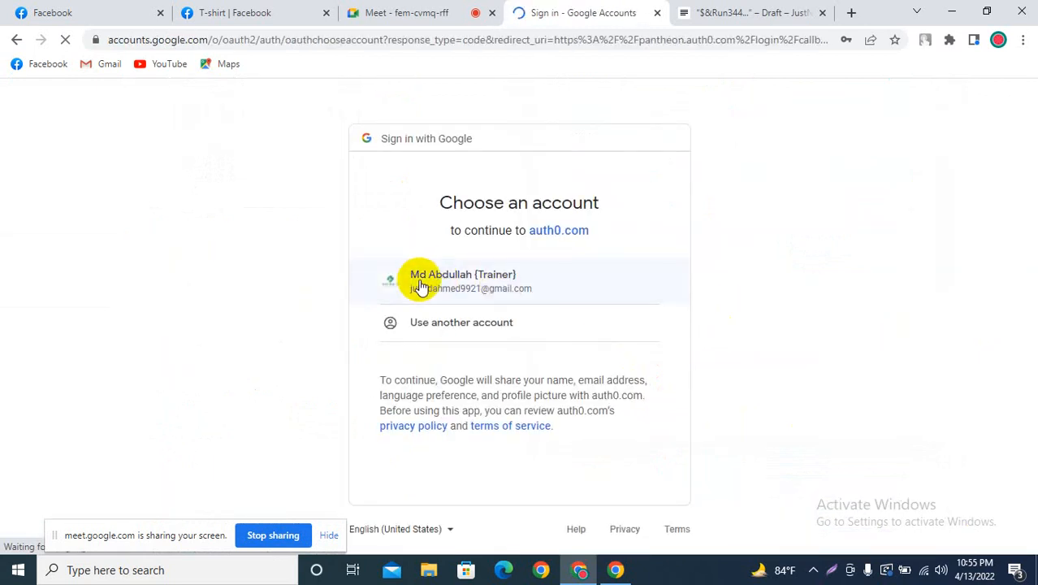
pyautogui.click(384, 288)
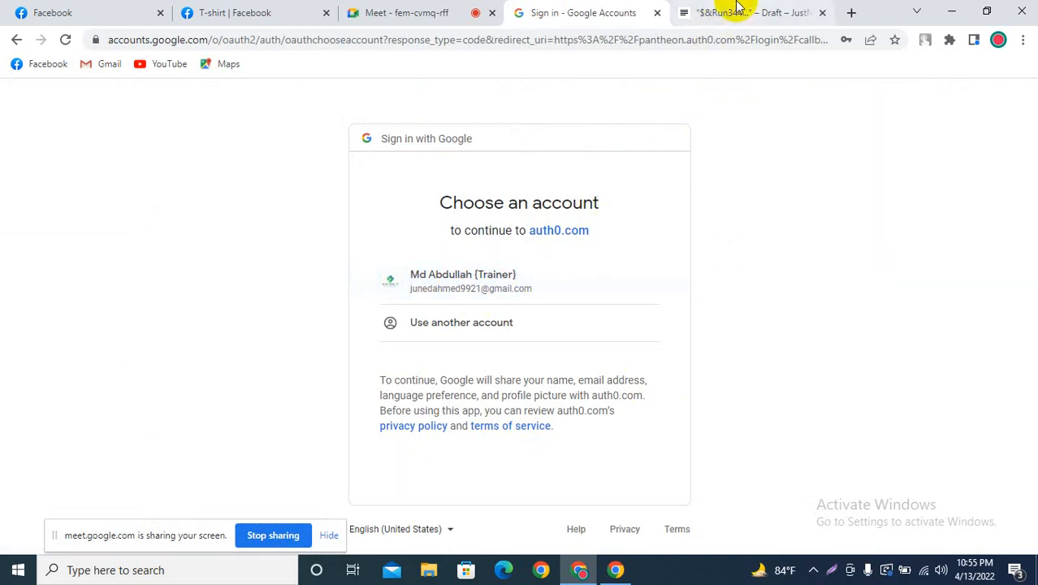
pyautogui.click(451, 13)
pyautogui.click(414, 524)
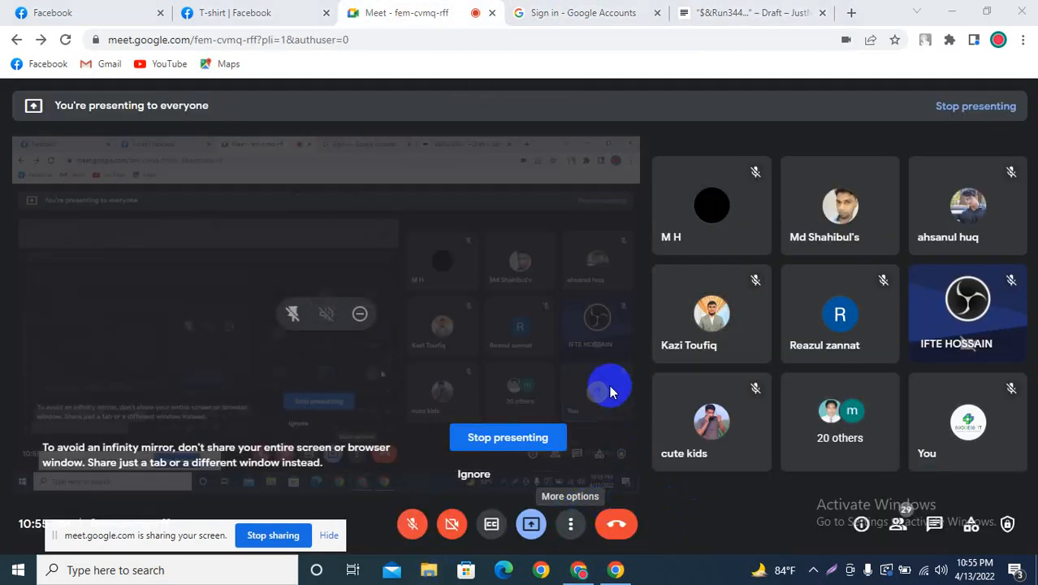
pyautogui.click(412, 524)
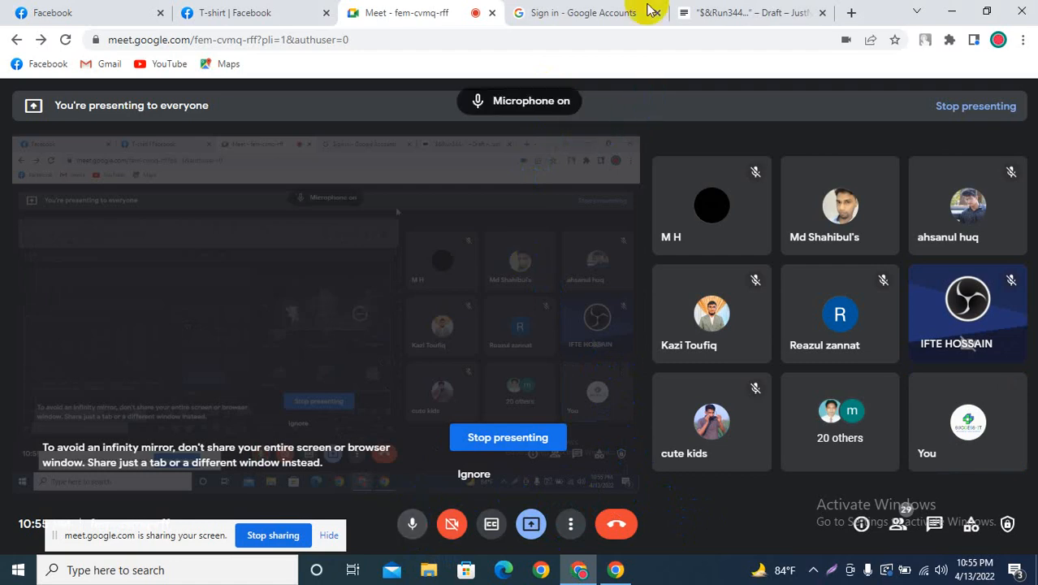
pyautogui.click(752, 10)
pyautogui.click(575, 10)
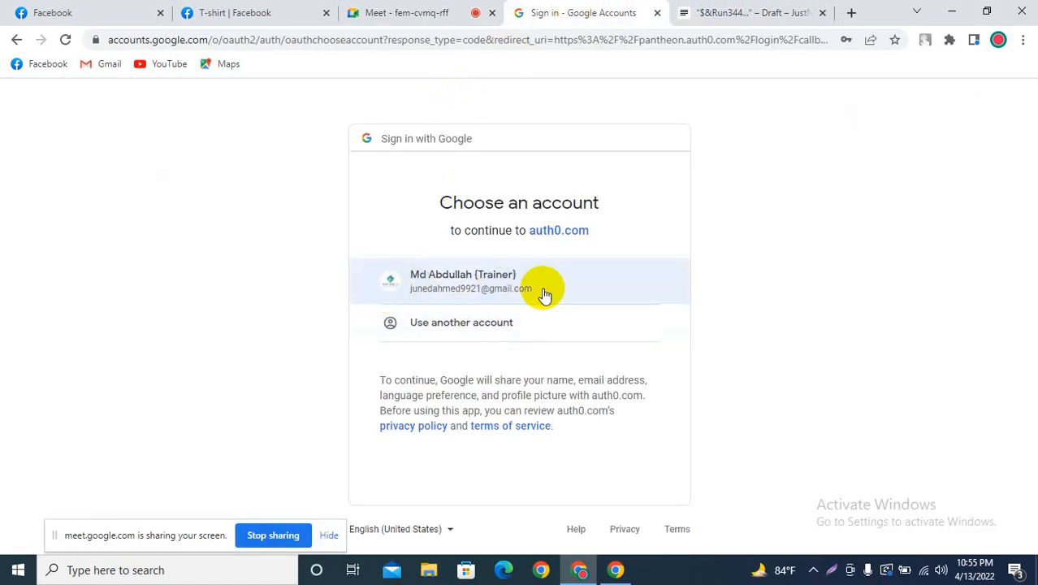
pyautogui.click(432, 298)
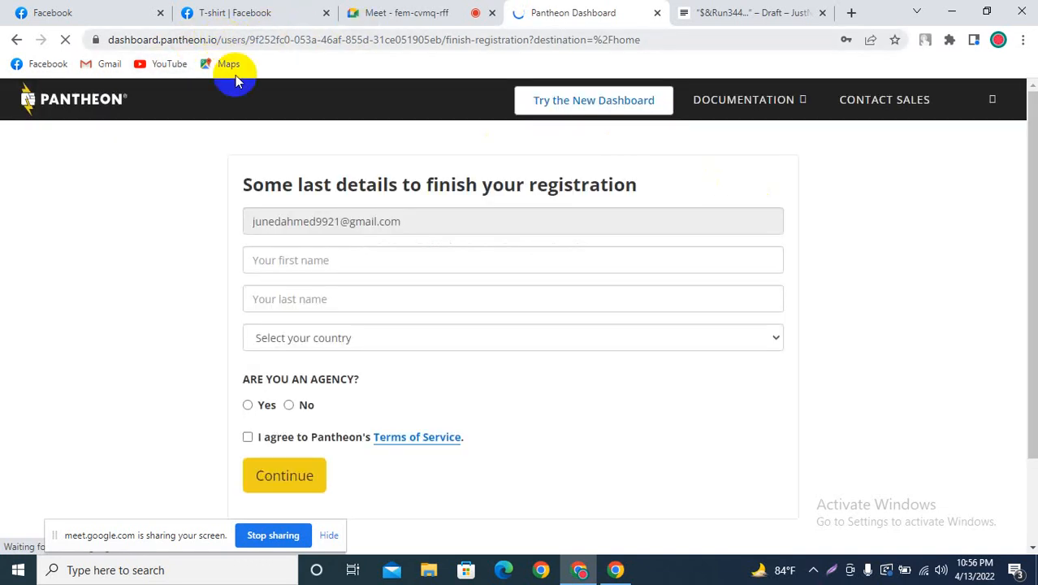
# Enter the first name and fill the last name from the saved suggestion
pyautogui.scroll(-2, 351, 278)
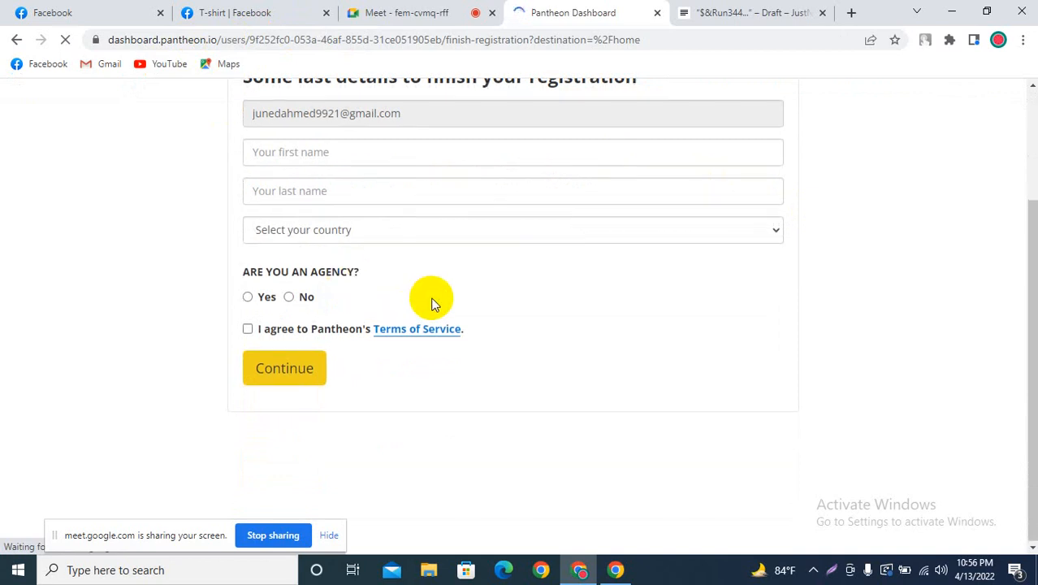
pyautogui.moveTo(326, 163); pyautogui.dragTo(674, 166)
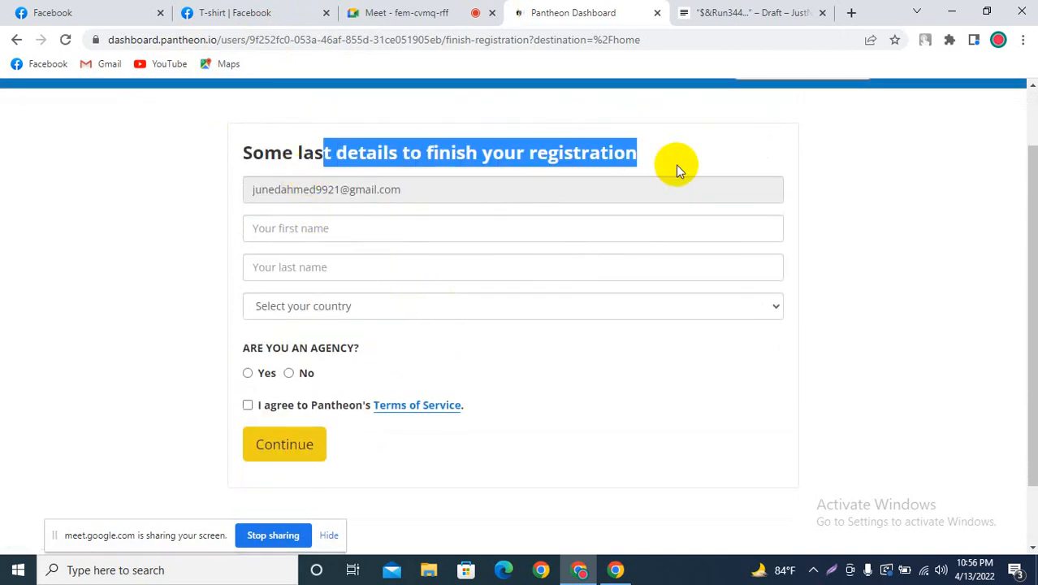
pyautogui.click(280, 286)
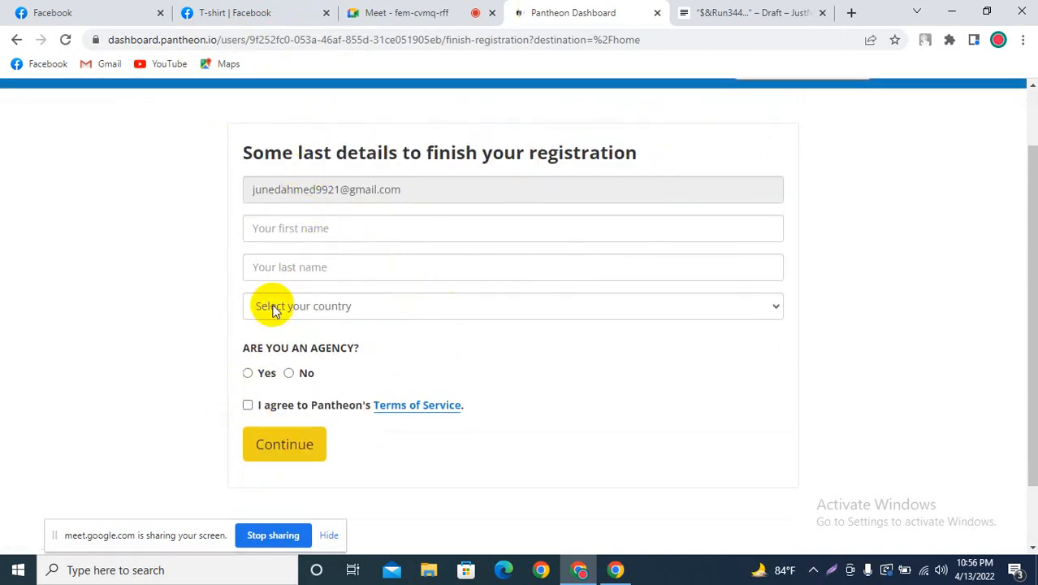
pyautogui.click(301, 229)
pyautogui.write('Akash')
pyautogui.click(269, 269)
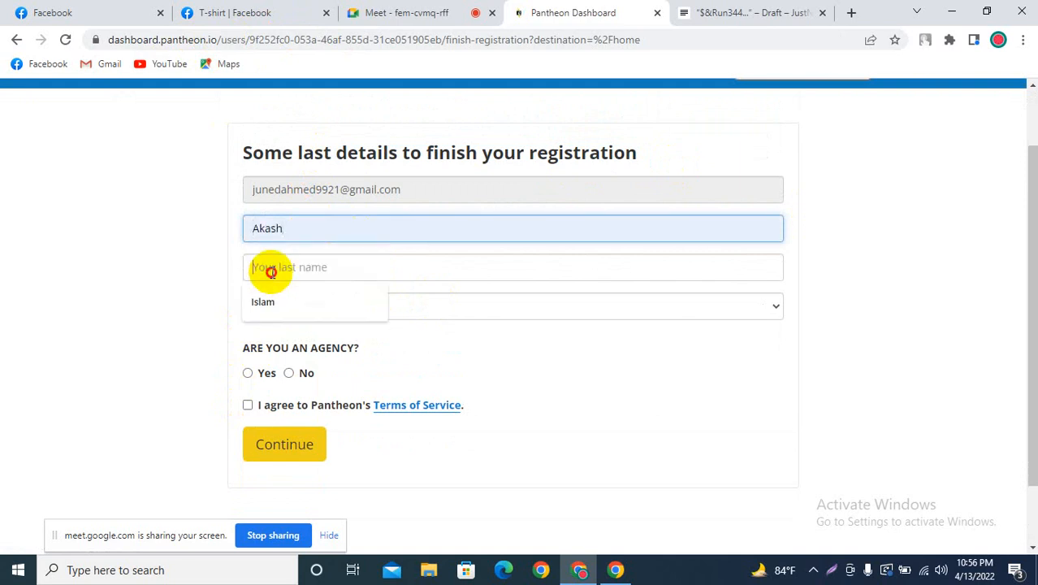
pyautogui.click(303, 307)
# Choose Bangladesh, opt in to marketing, answer No to agency, accept Terms, and submit
pyautogui.click(680, 311)
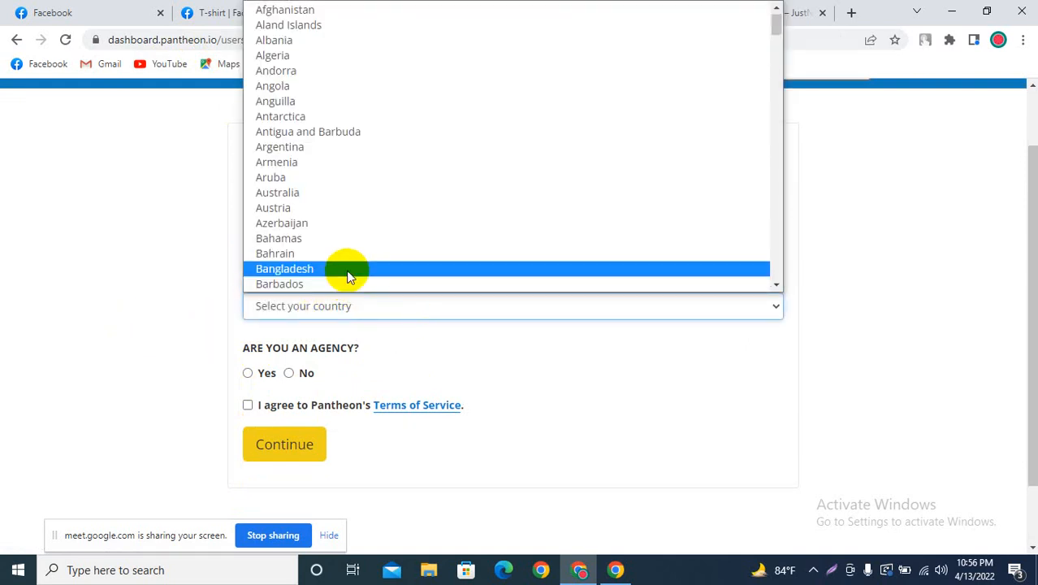
pyautogui.click(347, 271)
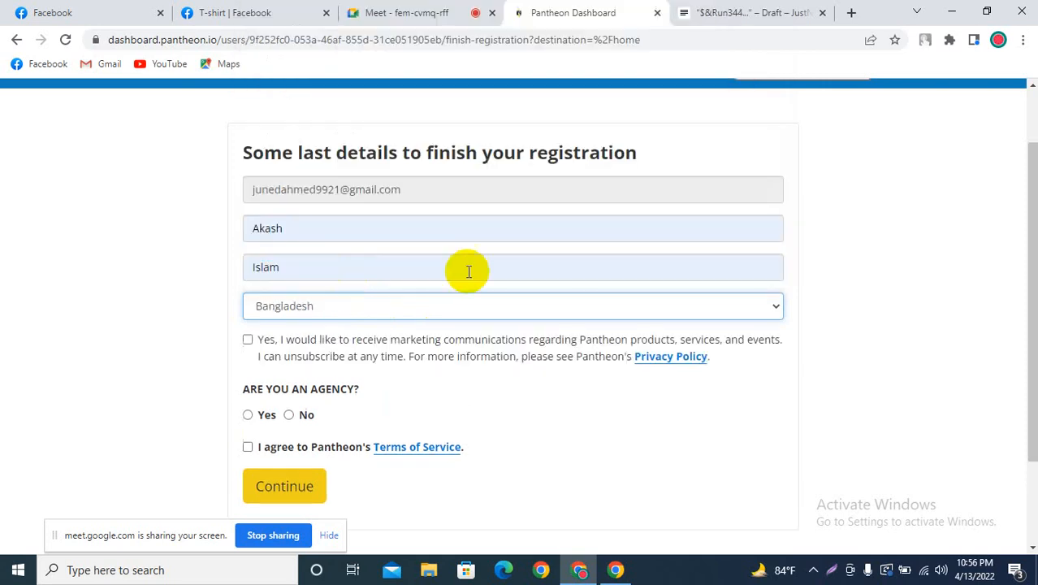
pyautogui.click(248, 341)
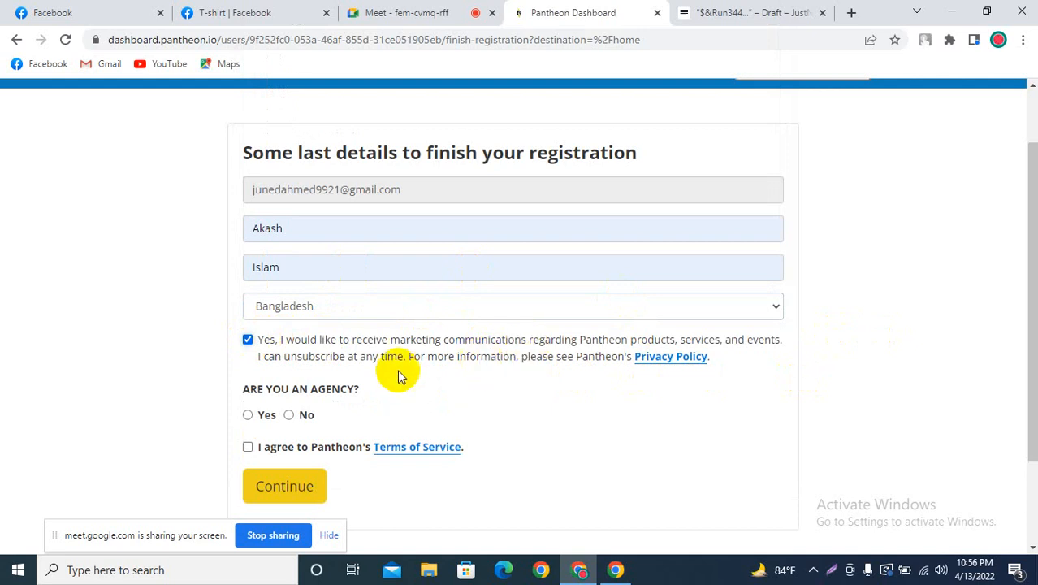
pyautogui.moveTo(254, 389); pyautogui.dragTo(505, 391)
pyautogui.click(288, 415)
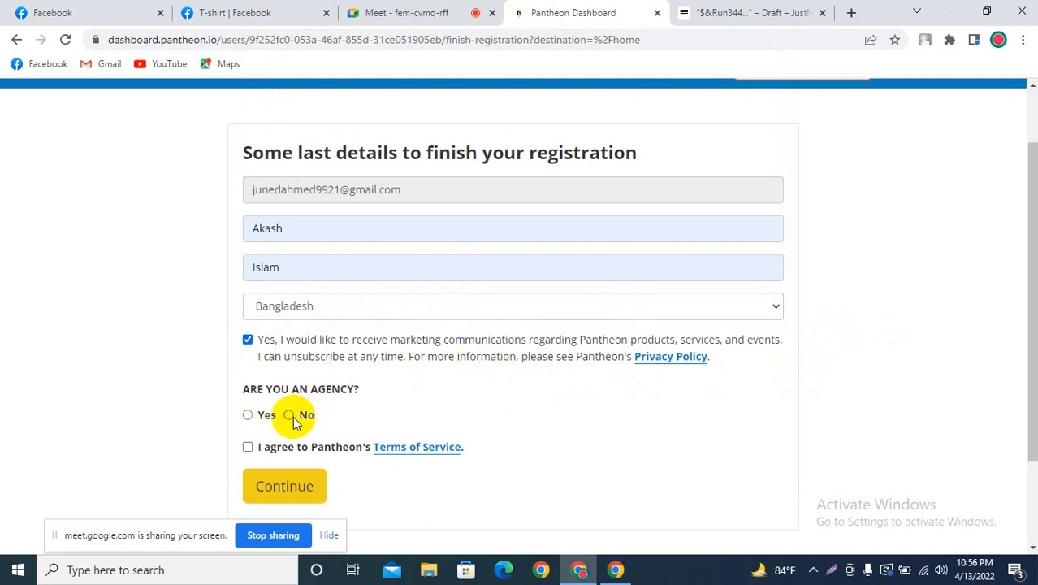
pyautogui.scroll(-1, 418, 406)
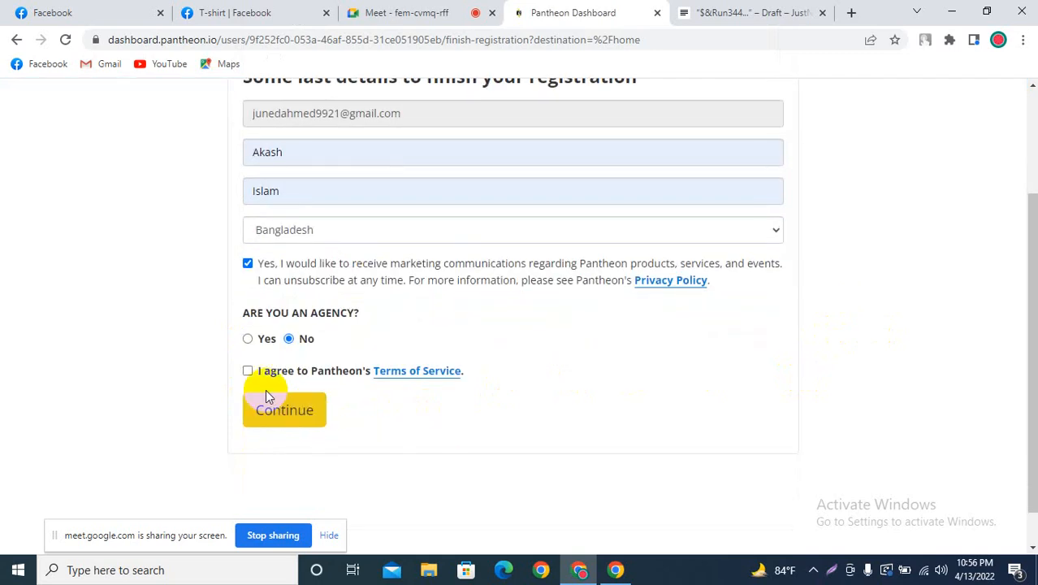
pyautogui.click(248, 371)
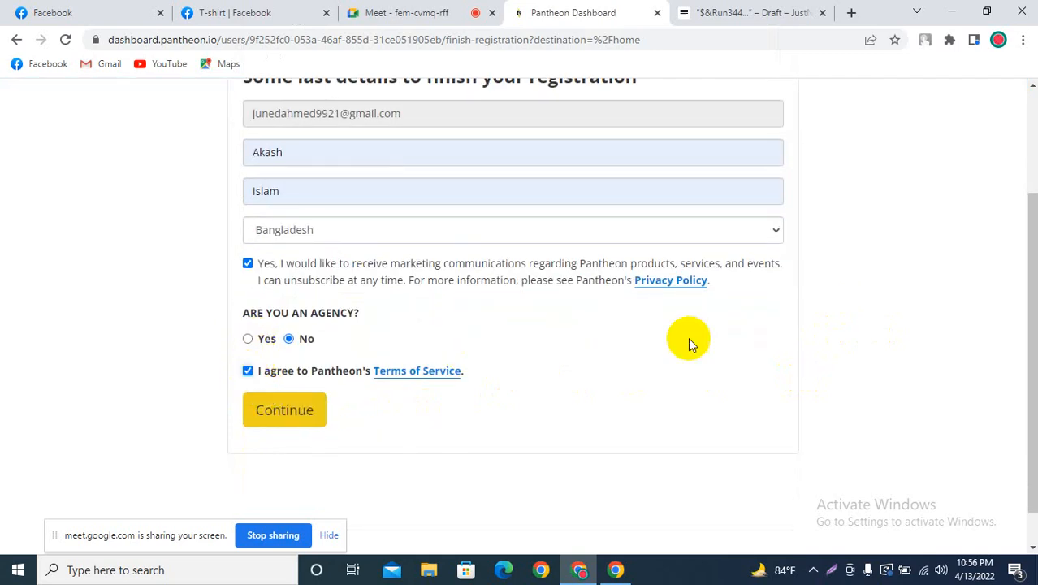
pyautogui.scroll(2, 451, 334)
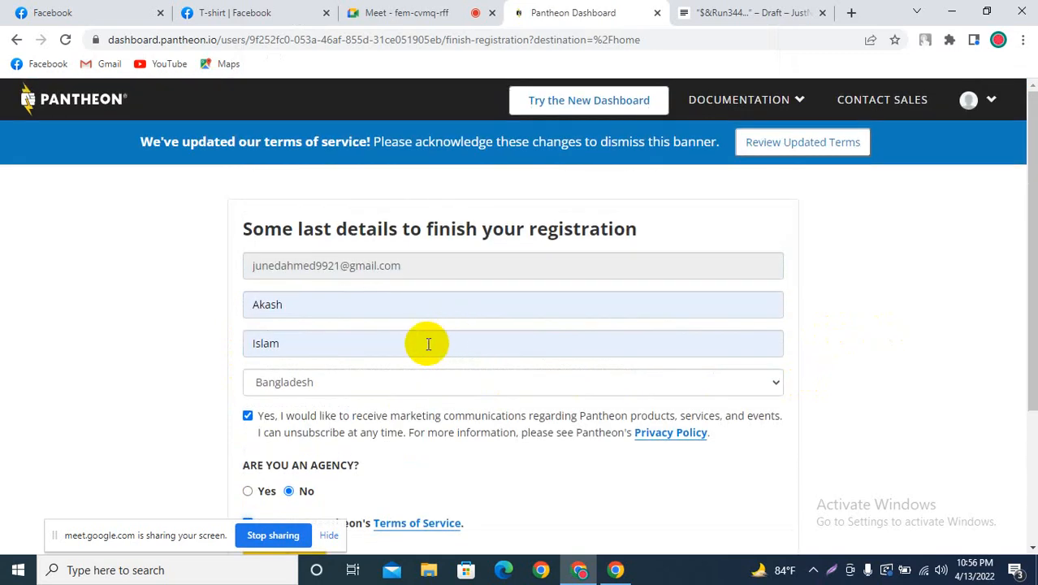
pyautogui.scroll(-1, 421, 388)
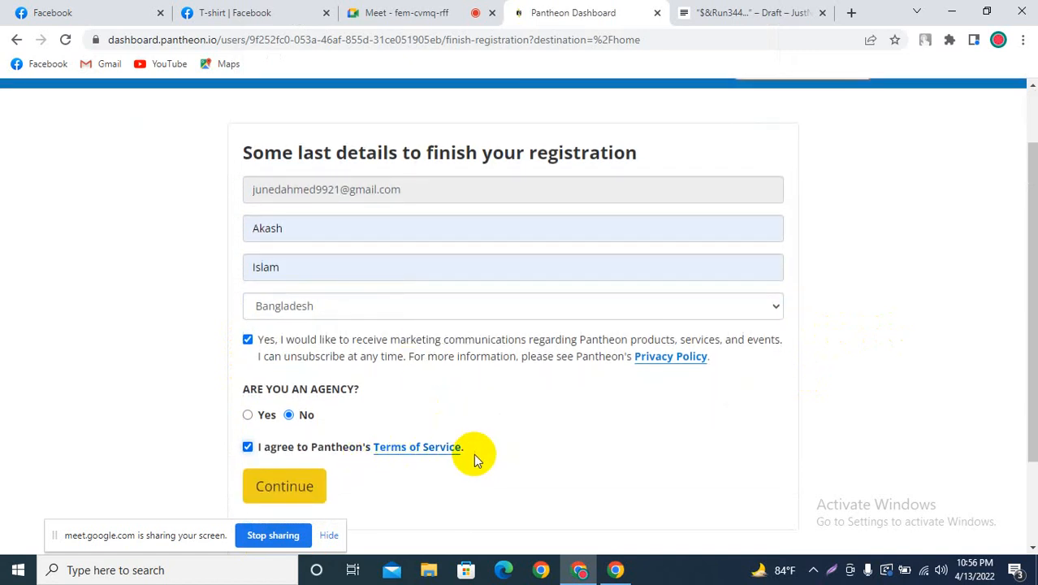
pyautogui.click(246, 449)
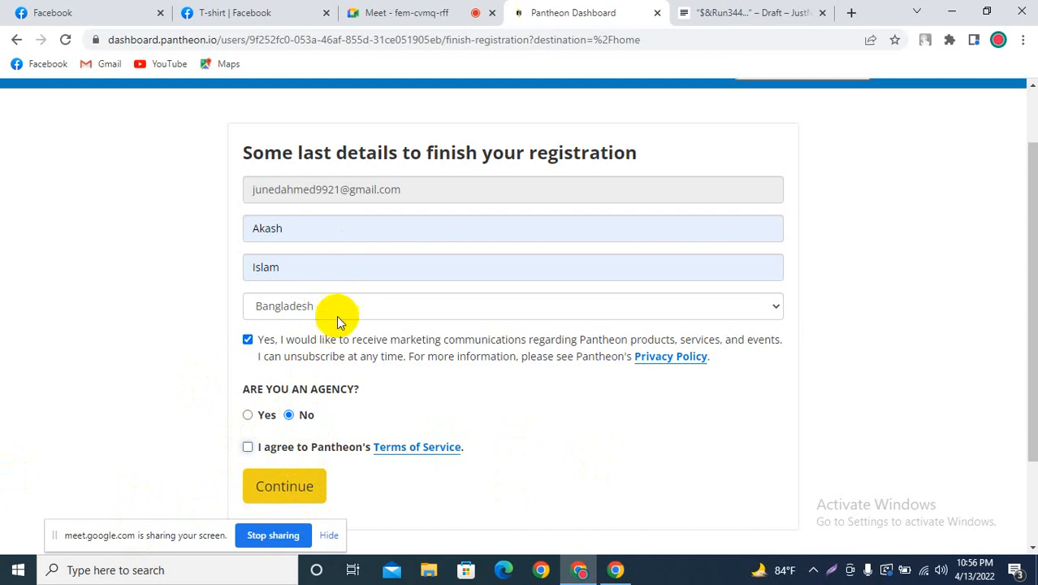
pyautogui.click(248, 448)
pyautogui.click(275, 493)
# Change the country to United States and try submitting the registration again
pyautogui.click(697, 313)
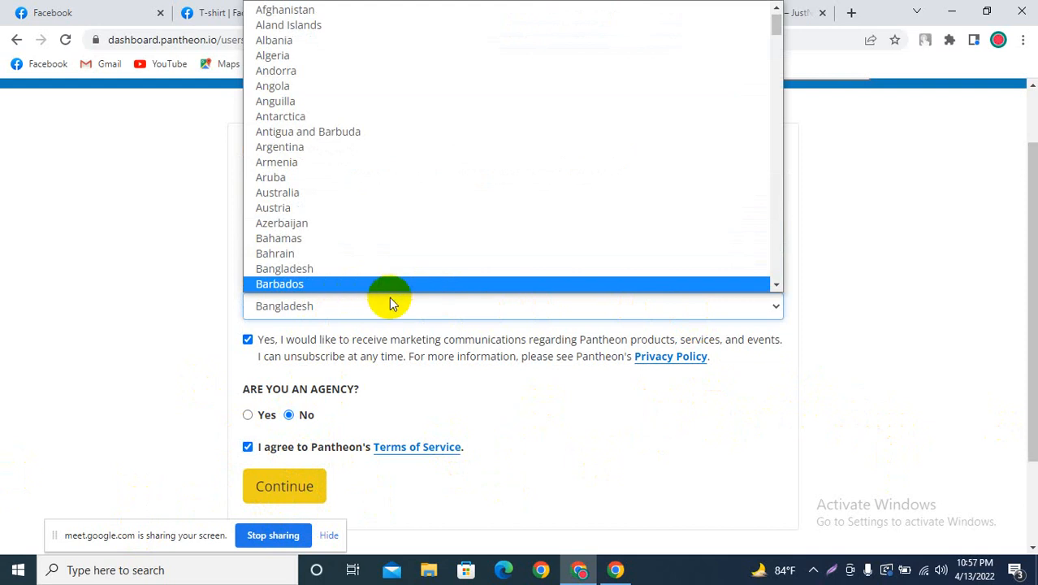
pyautogui.scroll(1, 380, 272)
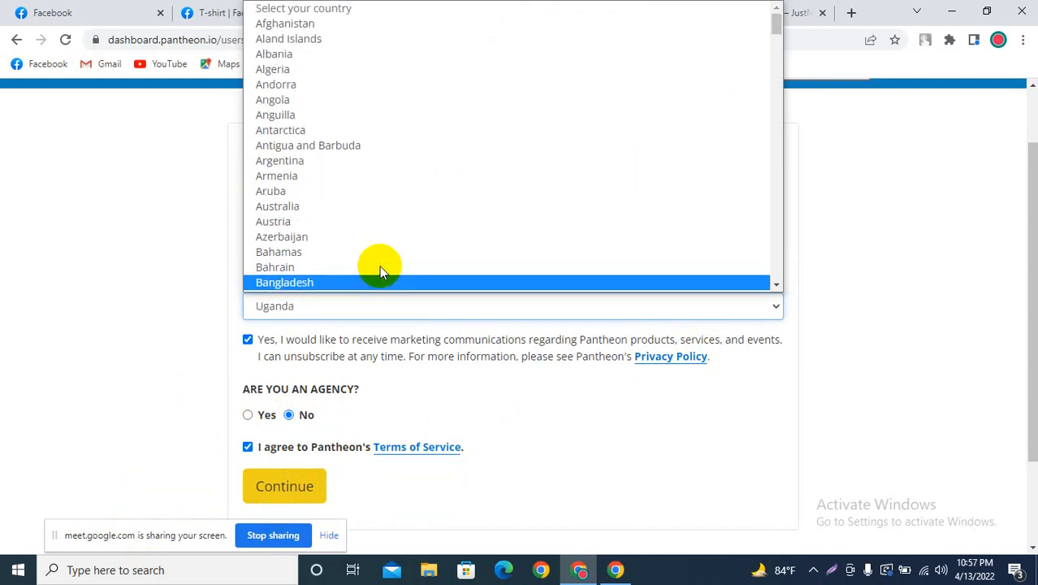
pyautogui.press('u')
pyautogui.press('n')
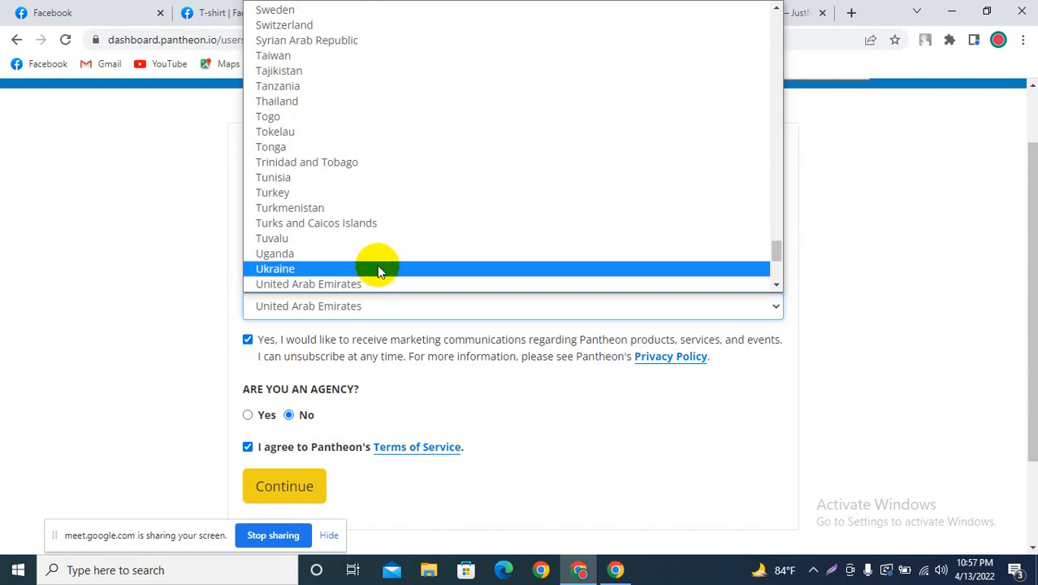
pyautogui.scroll(15, 377, 264)
pyautogui.scroll(20, 362, 211)
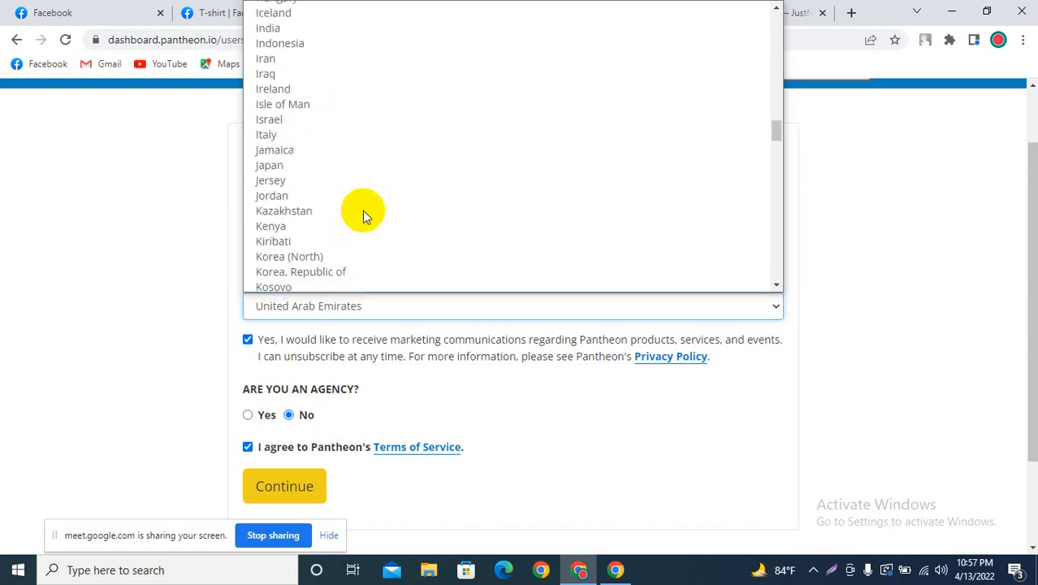
pyautogui.scroll(-20, 363, 211)
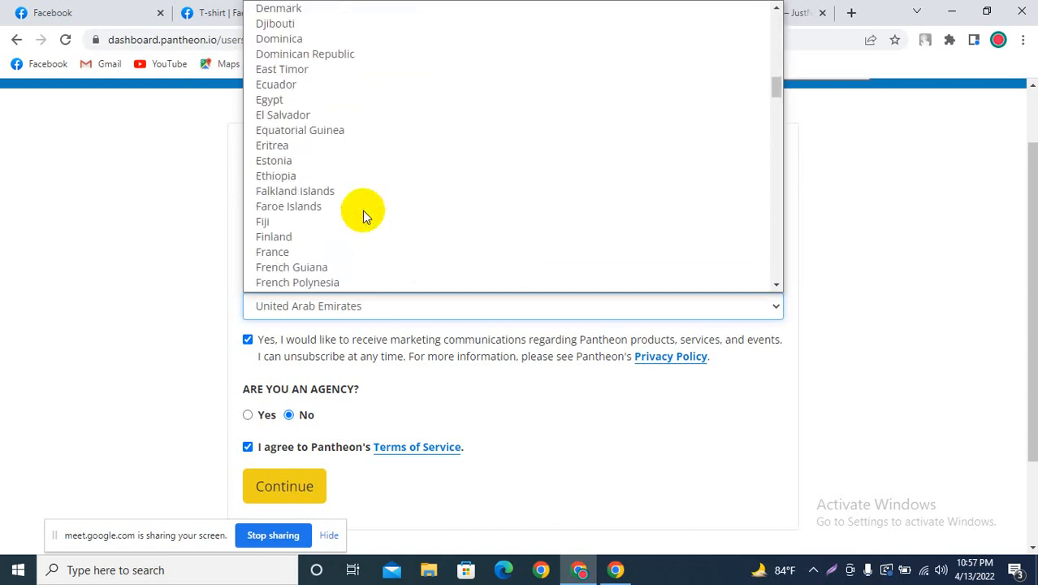
pyautogui.scroll(-6, 362, 212)
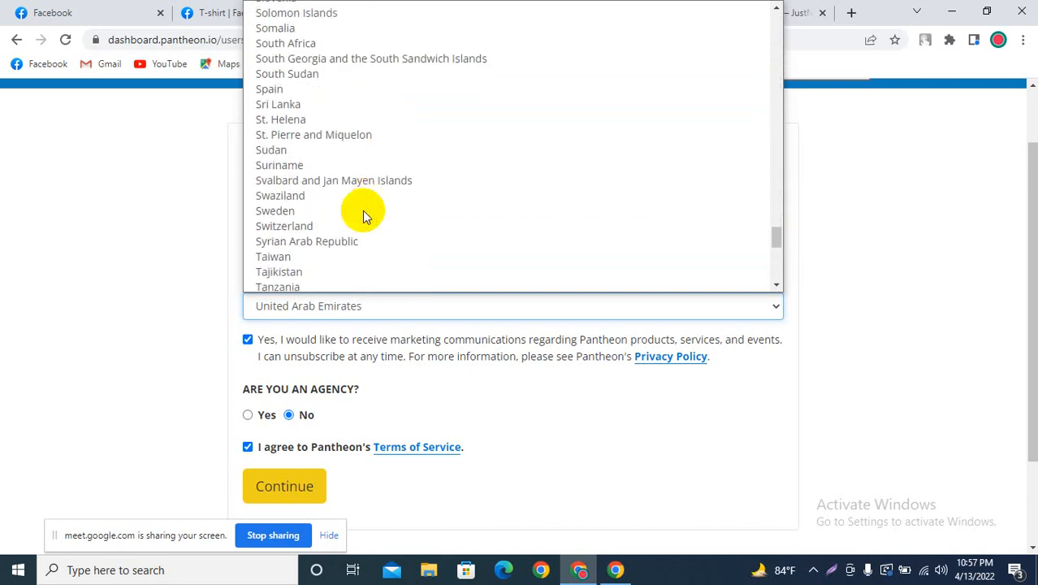
pyautogui.click(289, 71)
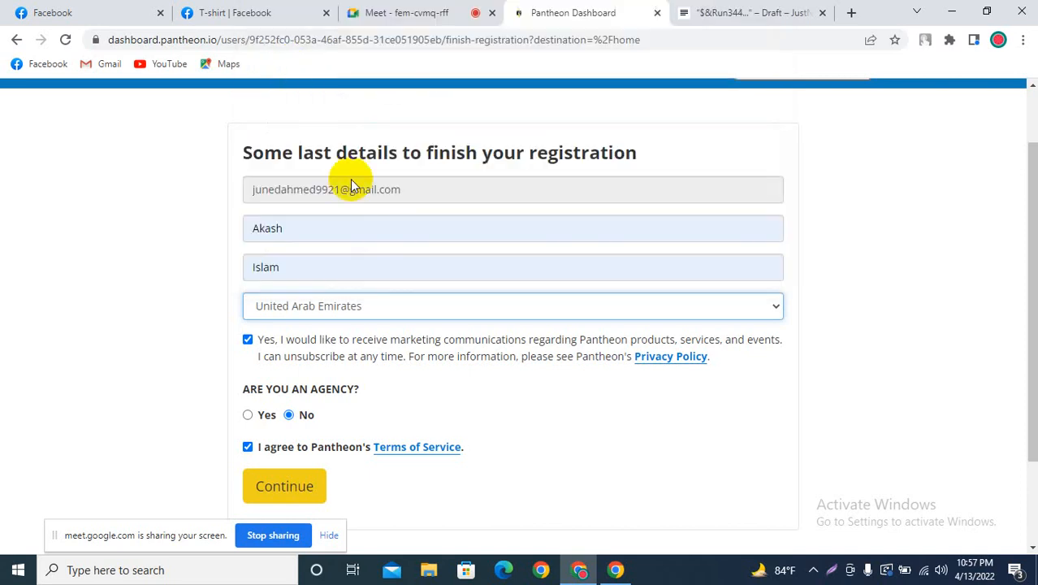
pyautogui.scroll(-1, 264, 411)
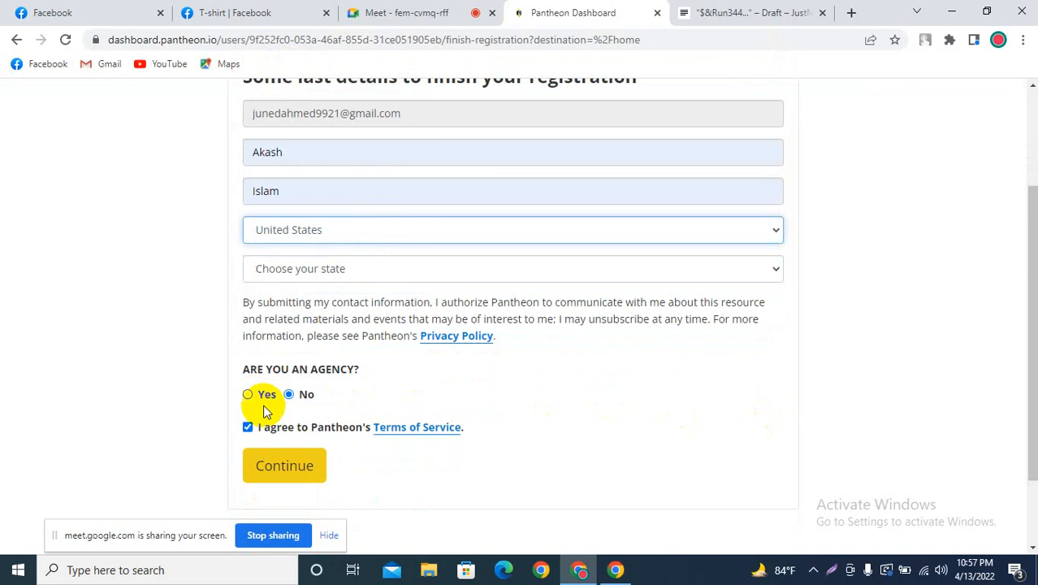
pyautogui.click(278, 463)
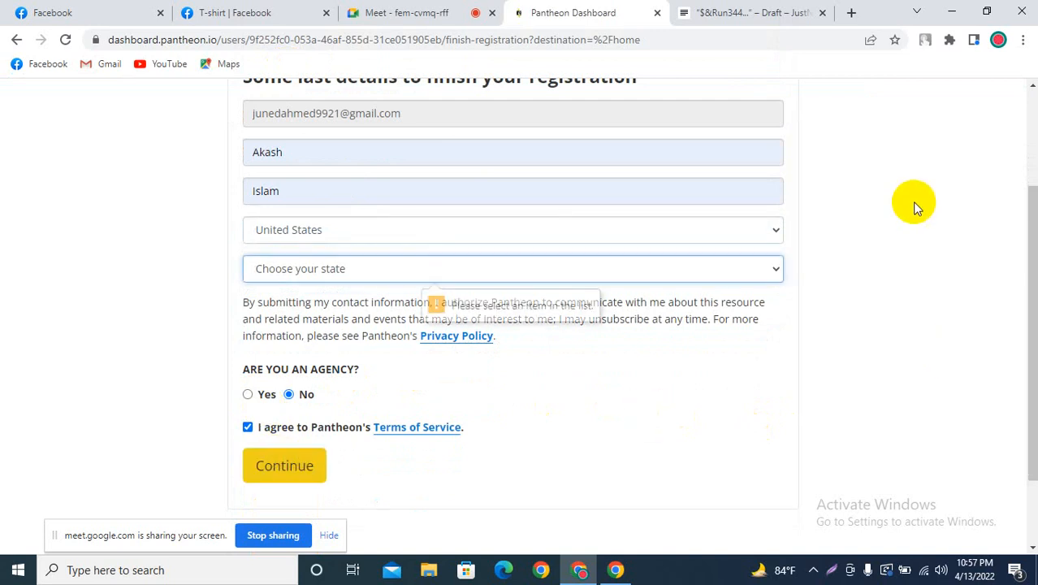
# Open the states and countries lists, and admit a person waiting in the Meet call
pyautogui.click(465, 270)
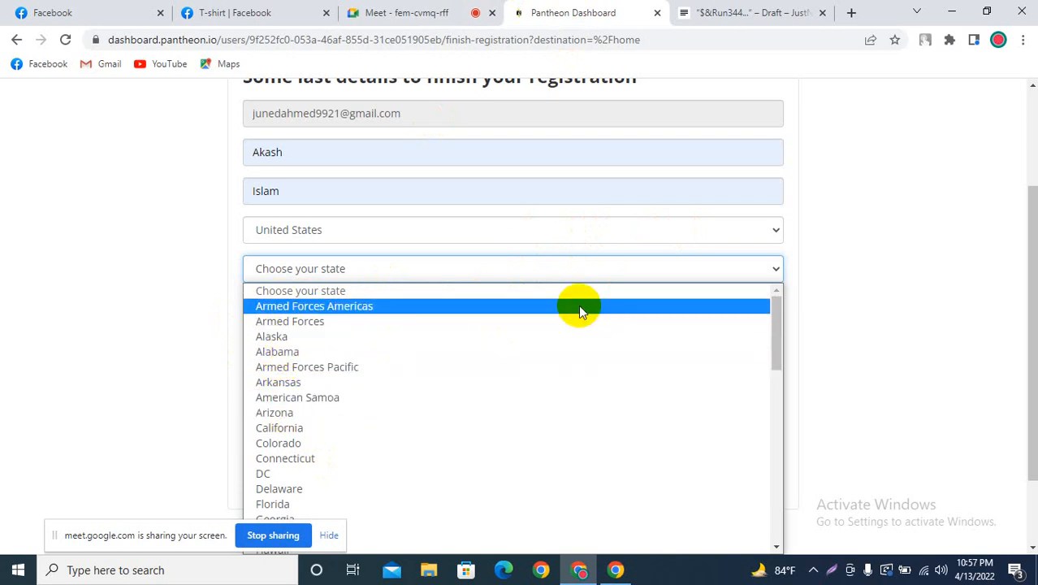
pyautogui.click(752, 230)
pyautogui.click(751, 230)
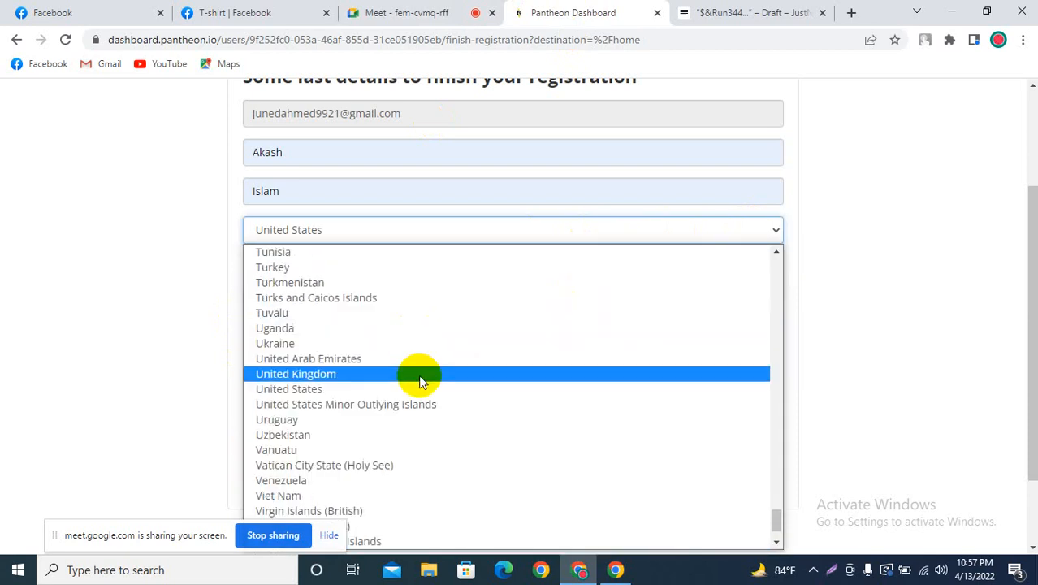
pyautogui.scroll(10, 390, 272)
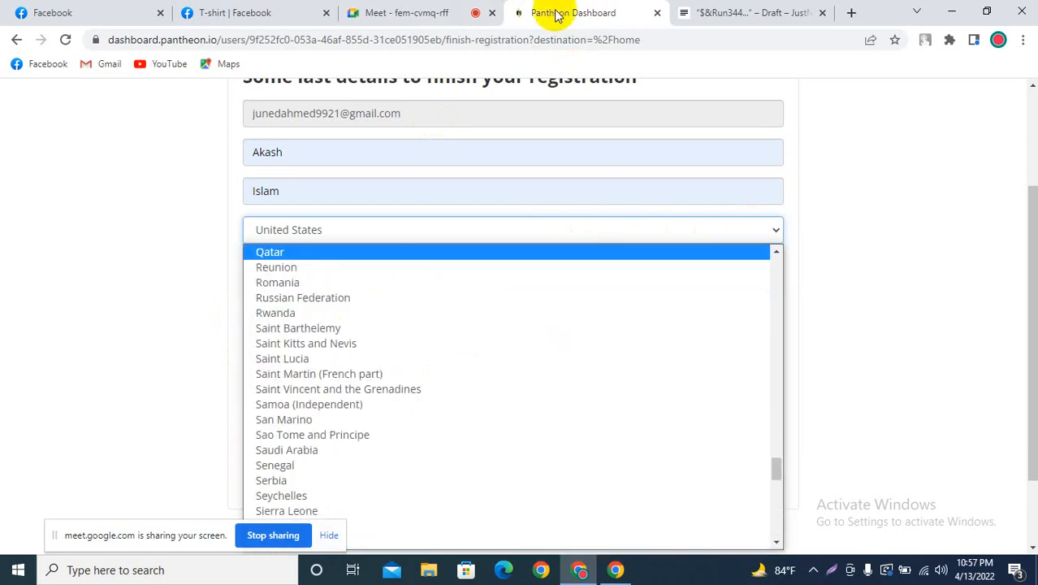
pyautogui.click(439, 8)
pyautogui.click(672, 162)
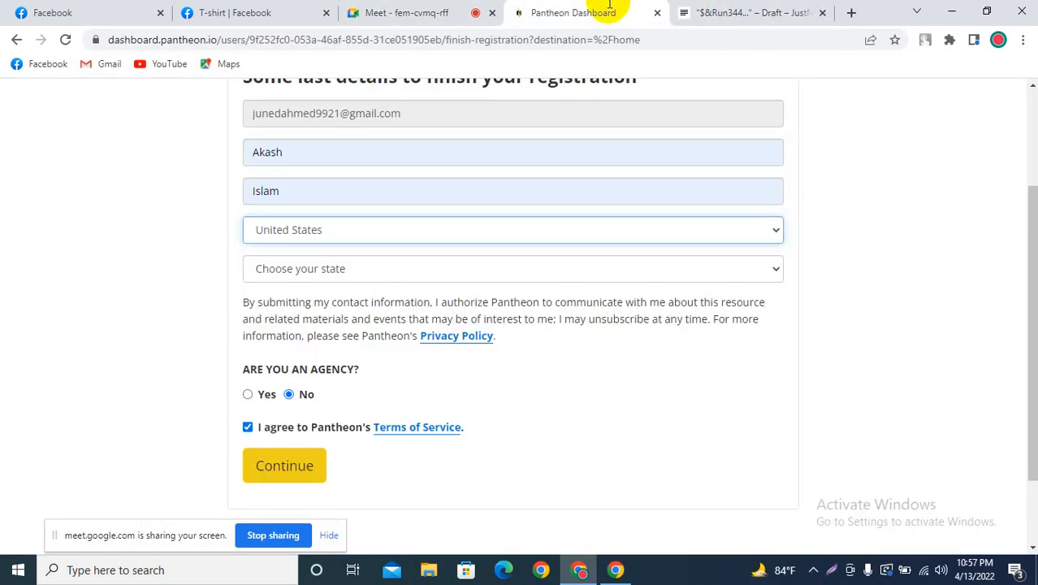
pyautogui.click(586, 12)
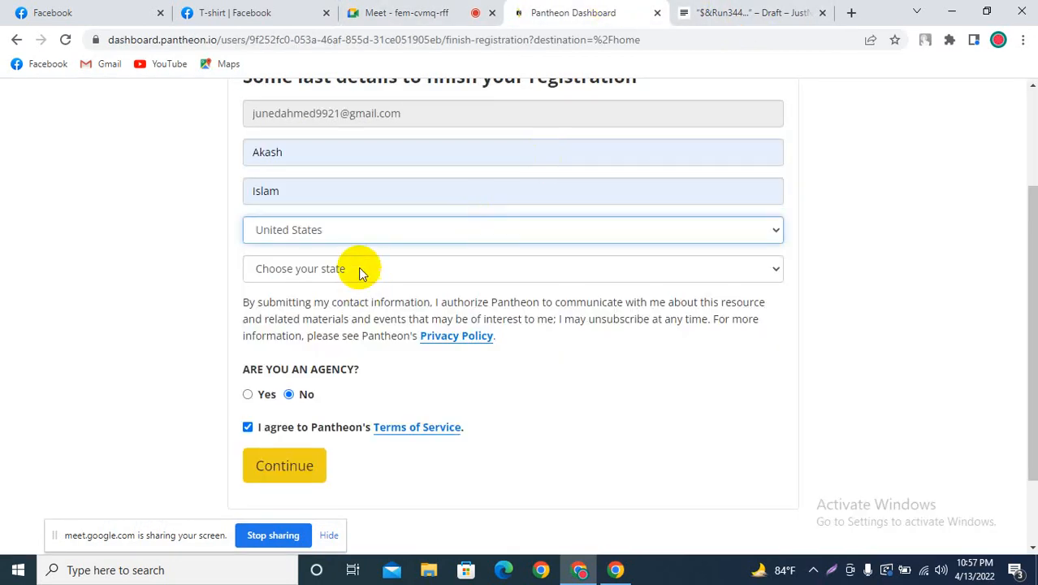
# Reselect Bangladesh as country, opt in to marketing communications, and submit the registration
pyautogui.click(374, 230)
pyautogui.scroll(20, 342, 333)
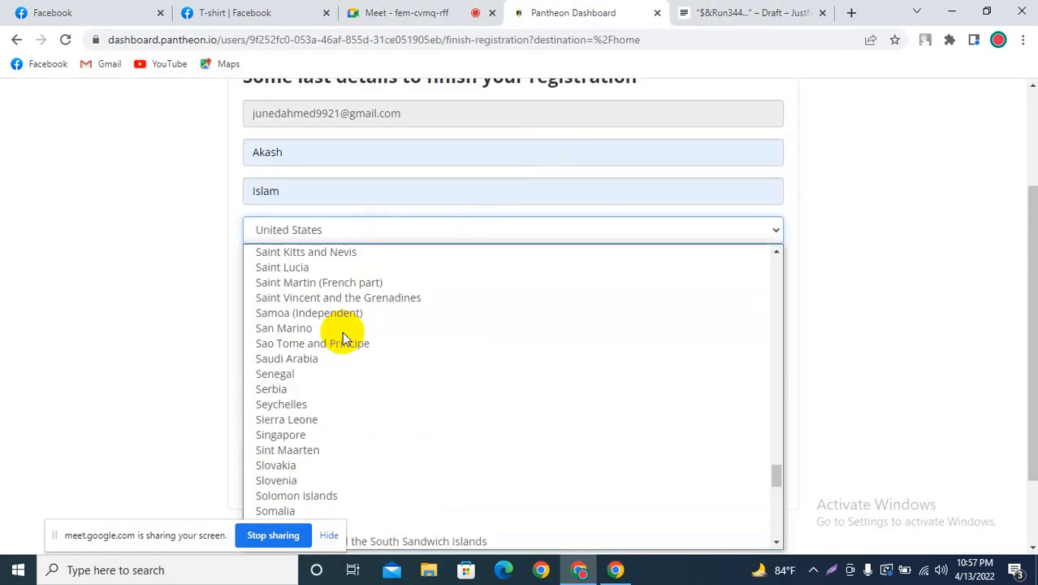
pyautogui.scroll(15, 342, 333)
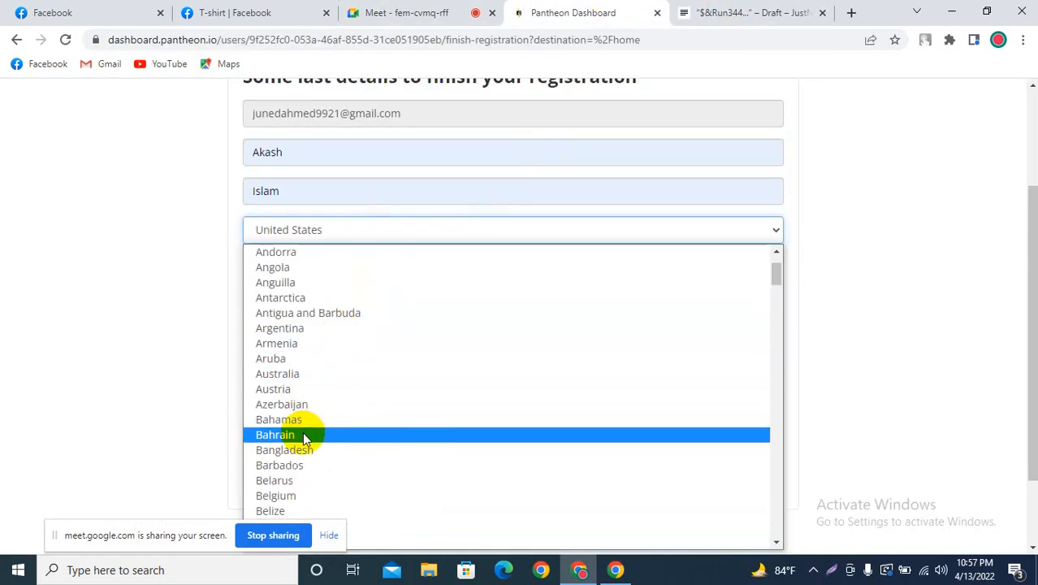
pyautogui.click(300, 450)
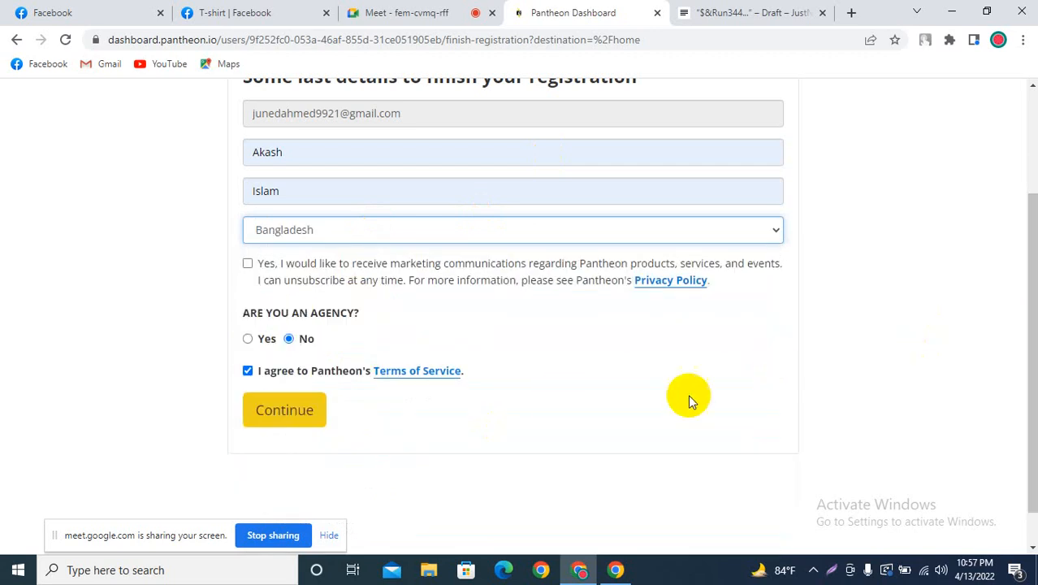
pyautogui.click(248, 263)
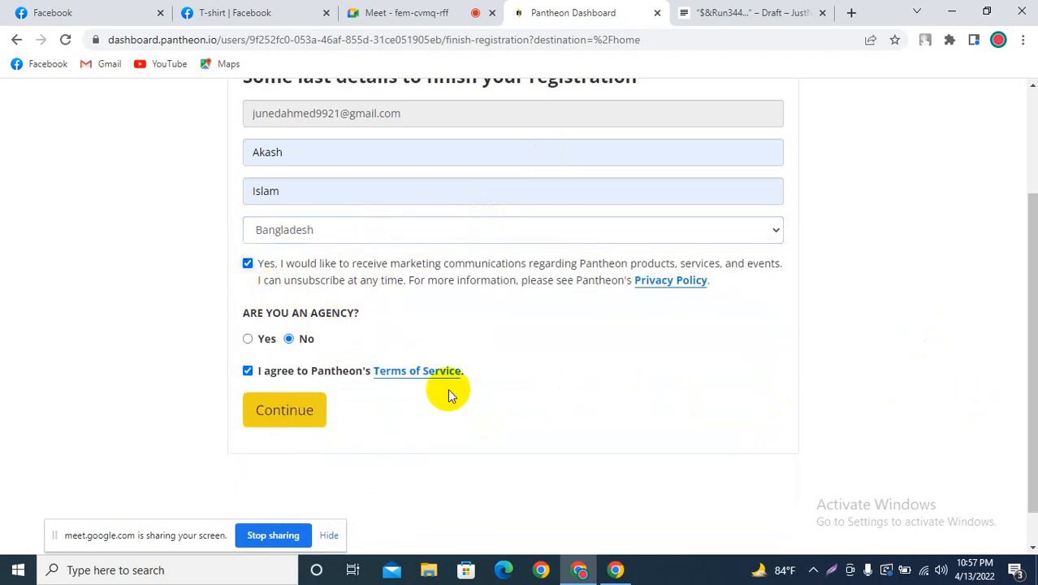
pyautogui.click(275, 412)
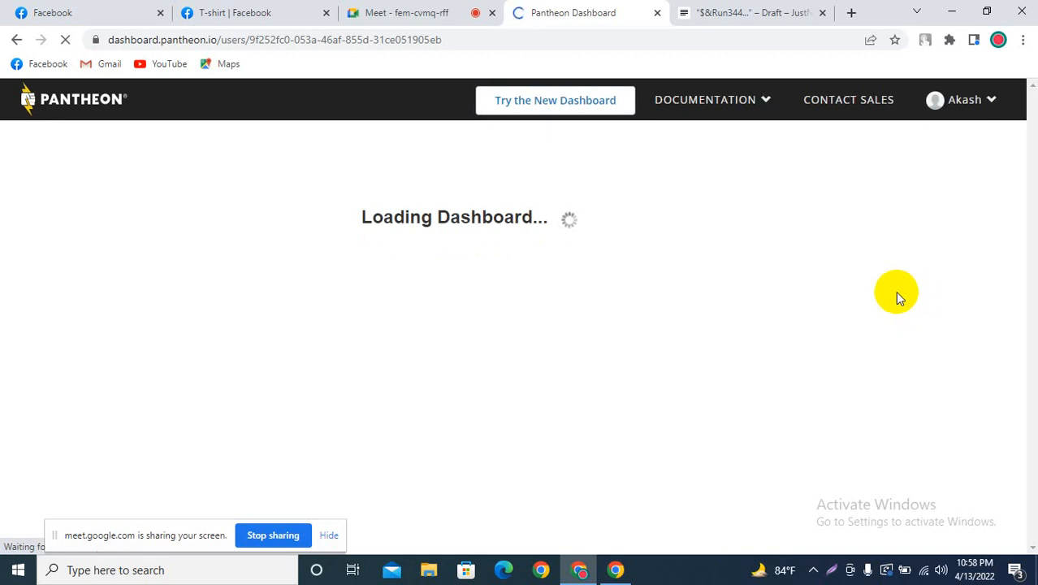
# Glance at the Meet call, then view the loaded Pantheon user dashboard with its Welcome panel
pyautogui.click(402, 13)
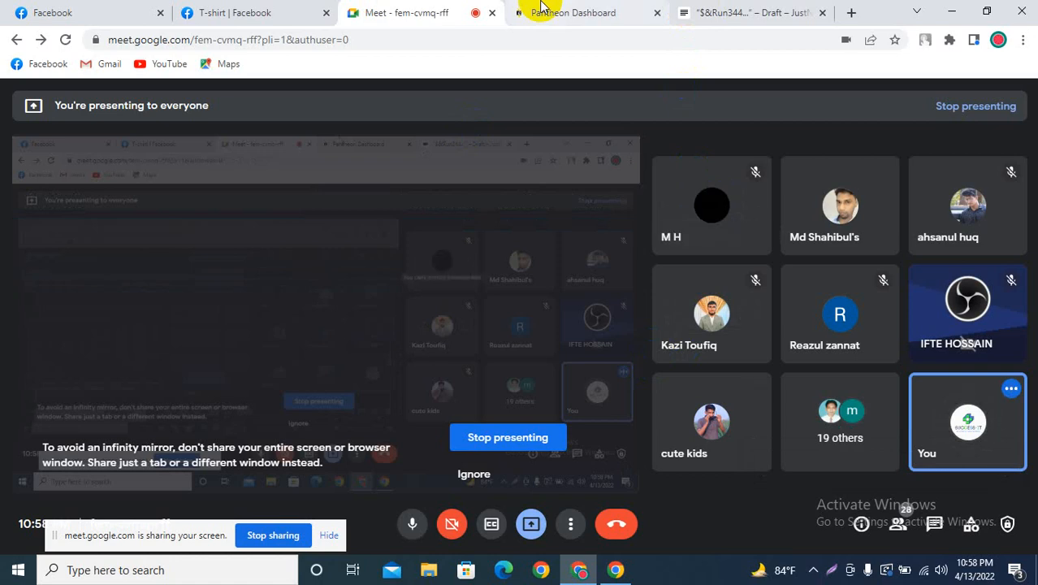
pyautogui.click(241, 10)
pyautogui.click(429, 12)
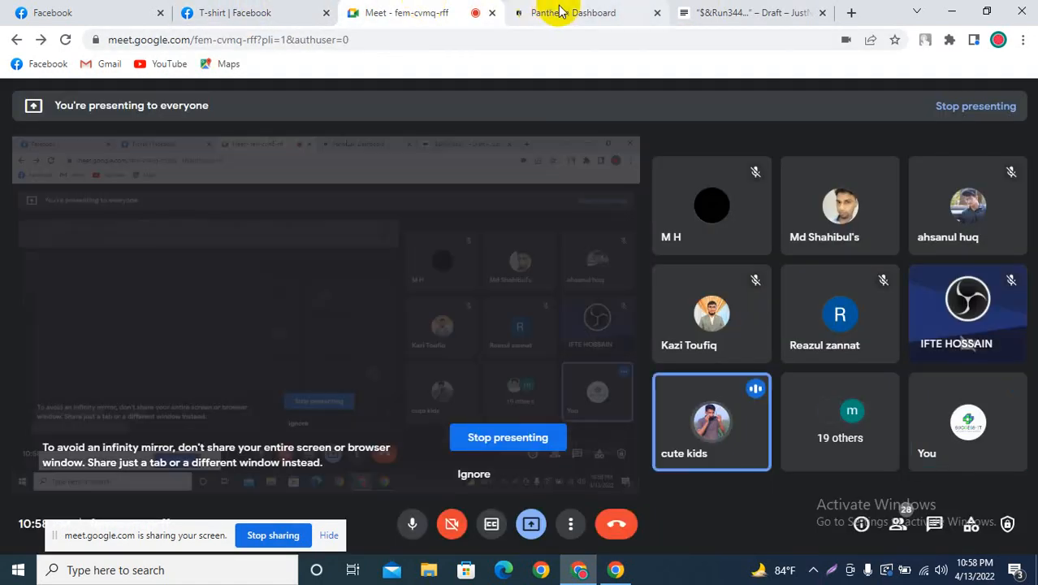
pyautogui.click(559, 11)
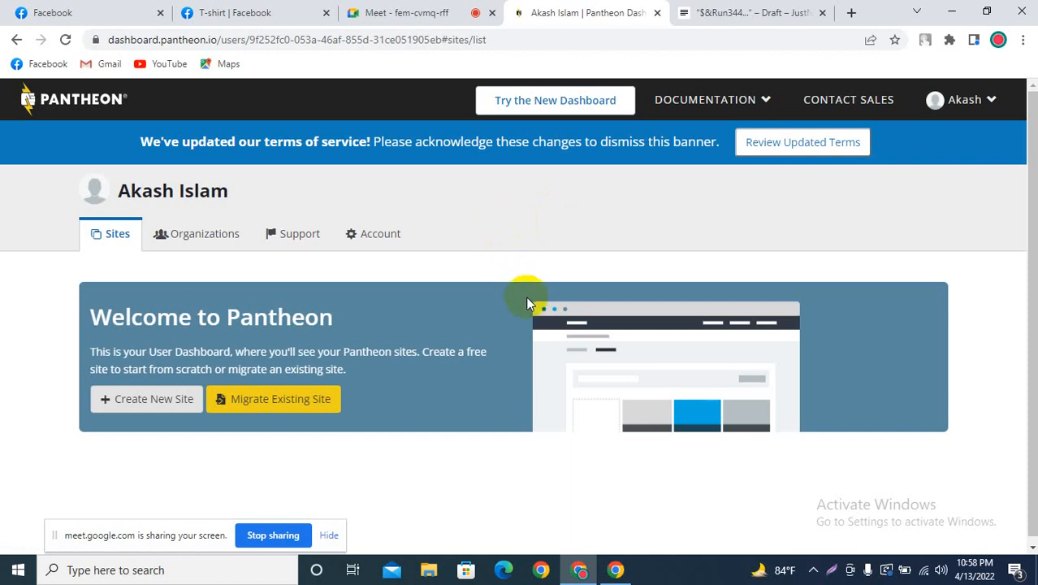
pyautogui.scroll(-1, 524, 325)
pyautogui.scroll(1, 520, 354)
# Admit the waiting person into the Meet call, then return to the Pantheon dashboard
pyautogui.click(406, 13)
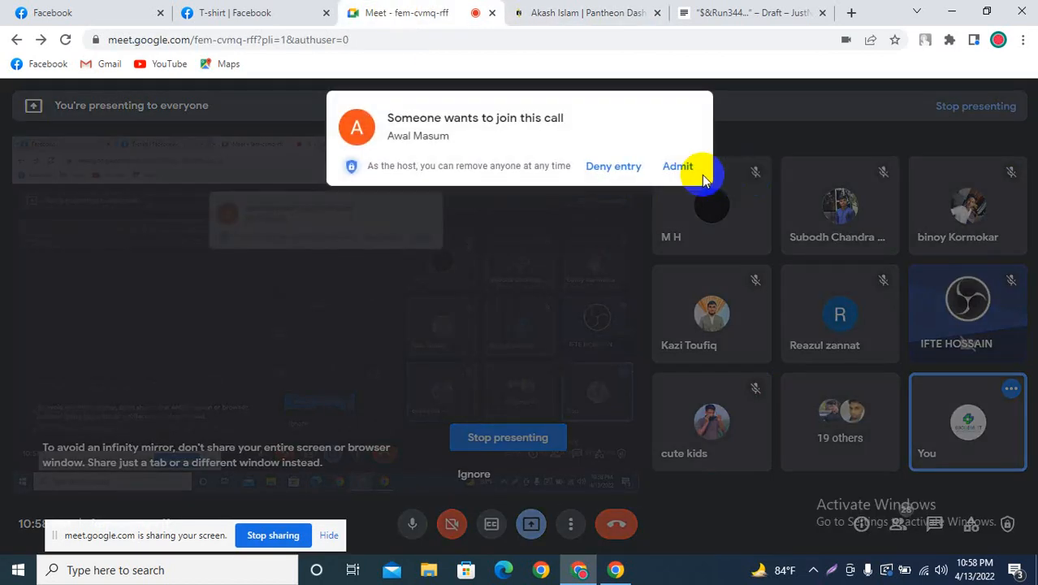
pyautogui.click(686, 165)
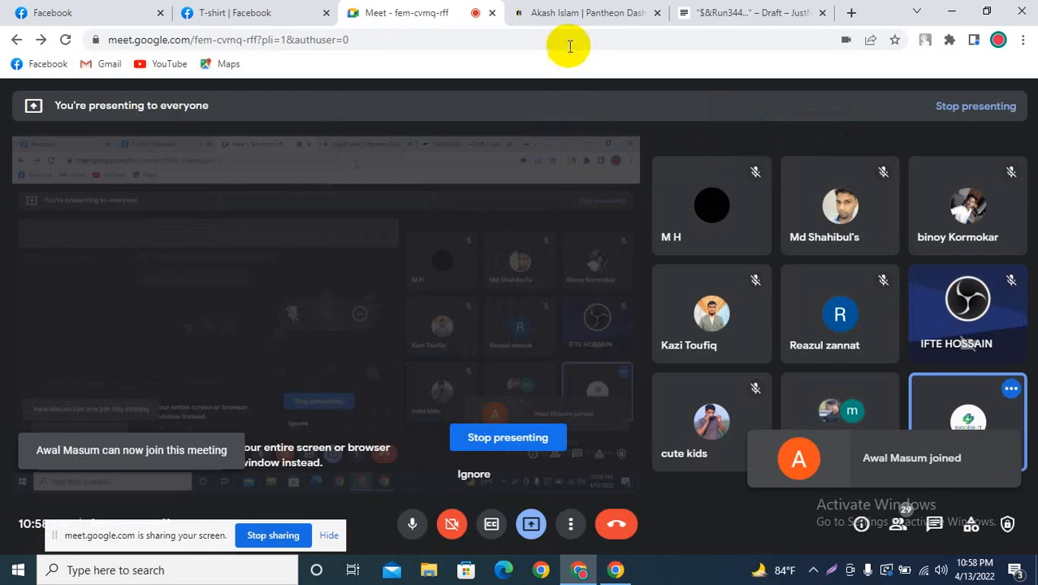
pyautogui.click(262, 10)
pyautogui.click(536, 11)
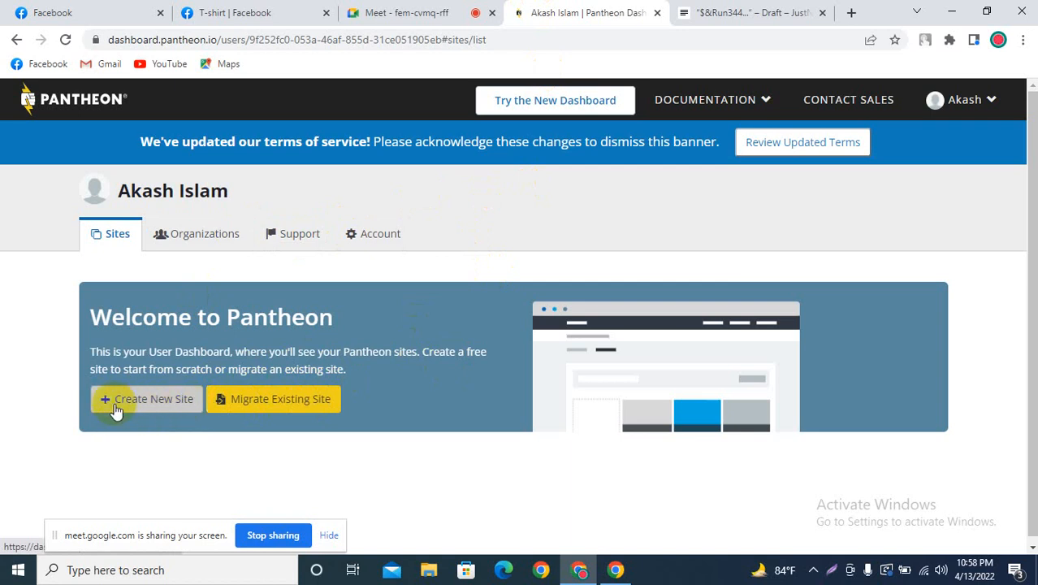
# Start a new Pantheon site named dmbatch011, keeping the United States region
pyautogui.click(154, 403)
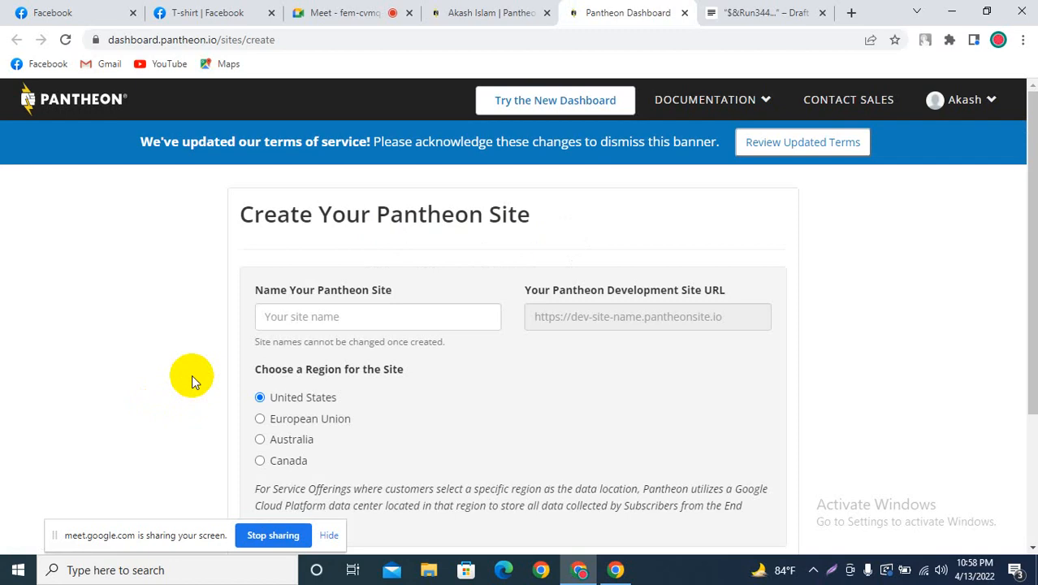
pyautogui.click(296, 12)
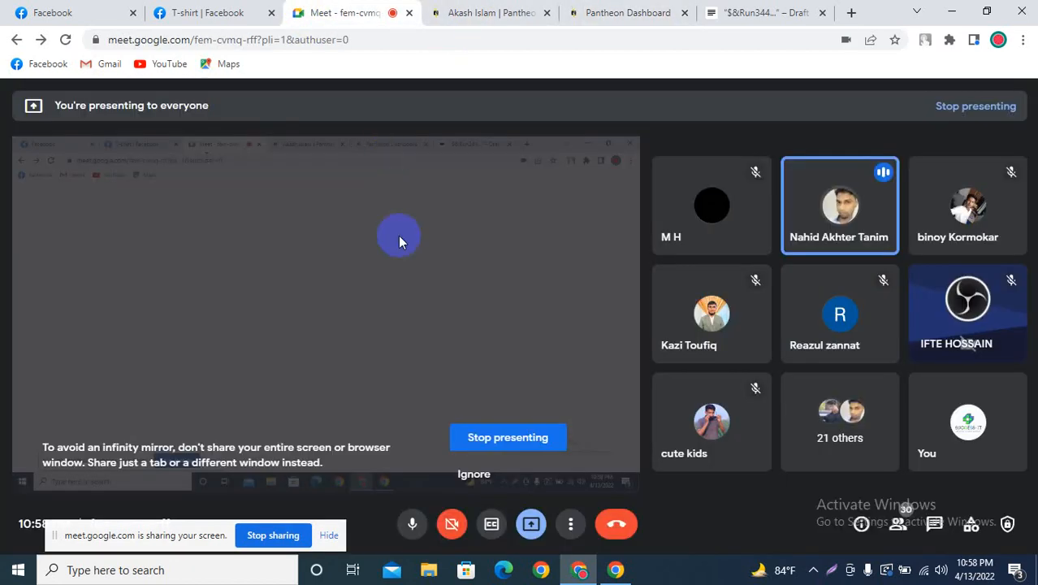
pyautogui.click(499, 10)
pyautogui.click(624, 11)
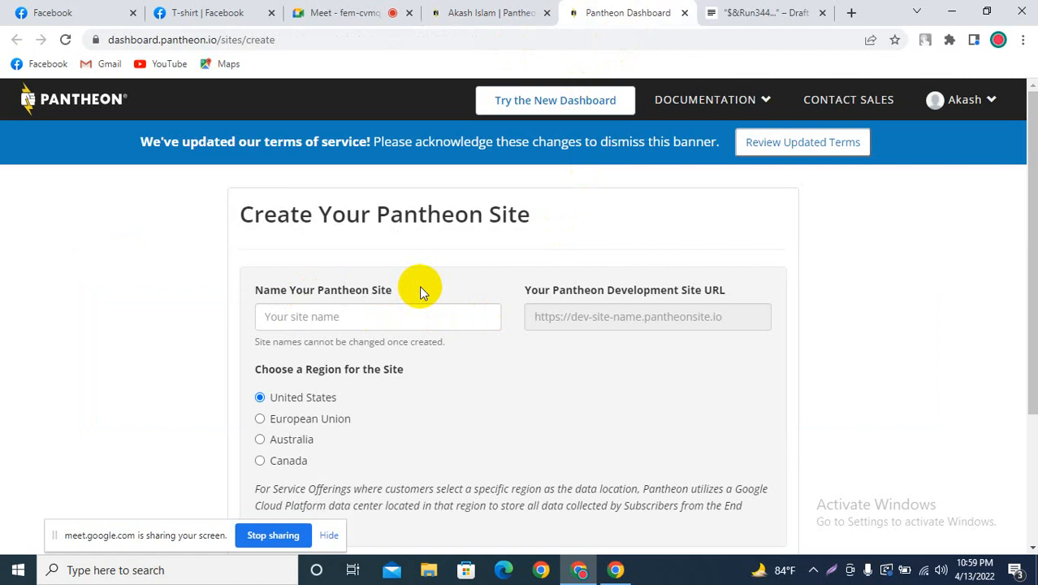
pyautogui.click(361, 322)
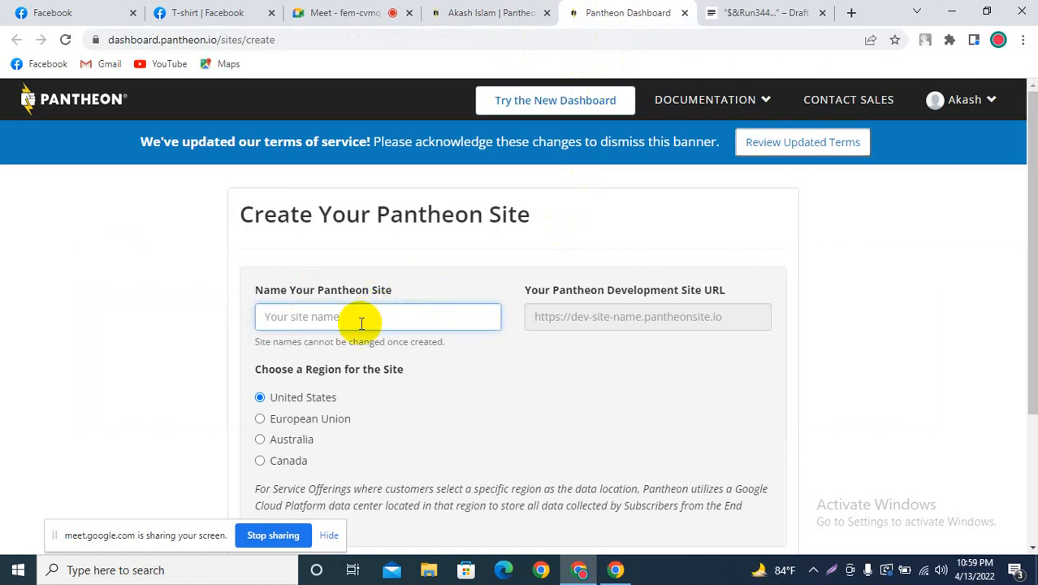
pyautogui.write('dmbatch')
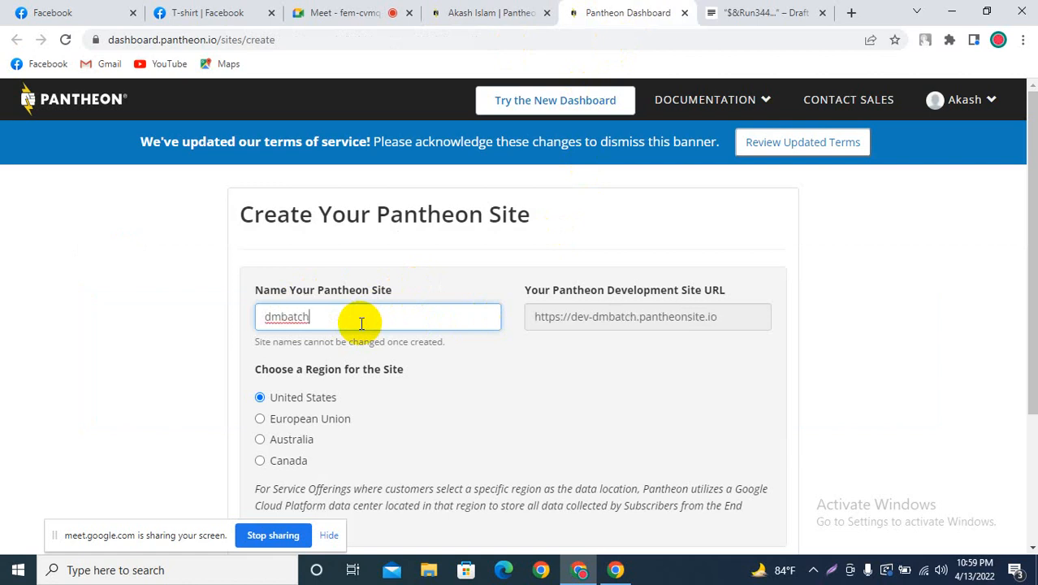
pyautogui.write('011')
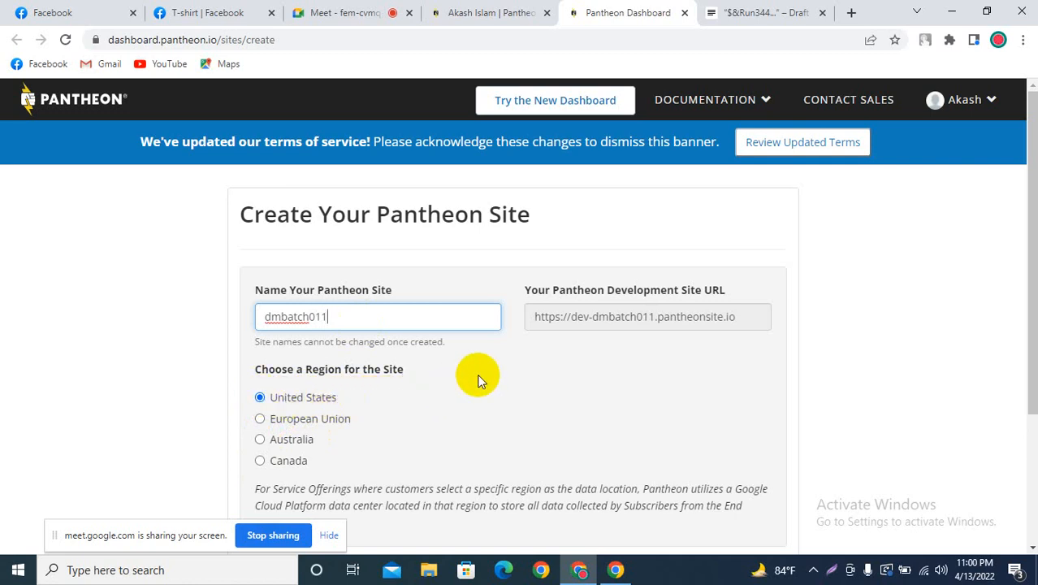
pyautogui.scroll(-1, 480, 376)
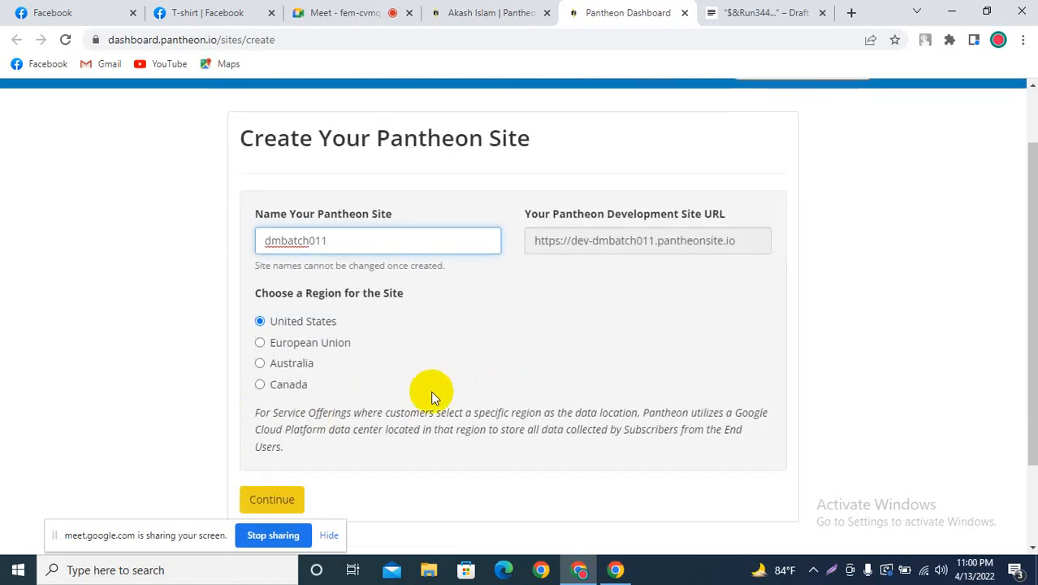
pyautogui.scroll(-1, 414, 402)
# Submit the dmbatch011 site and highlight pantheon.io in the Choose Your CMS page address
pyautogui.click(286, 428)
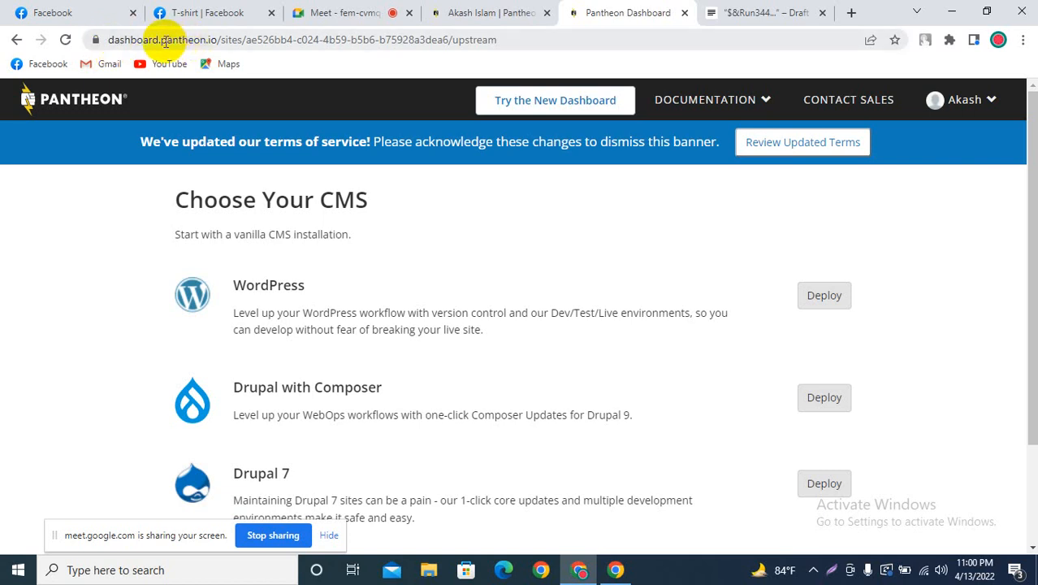
pyautogui.moveTo(163, 41); pyautogui.dragTo(218, 40)
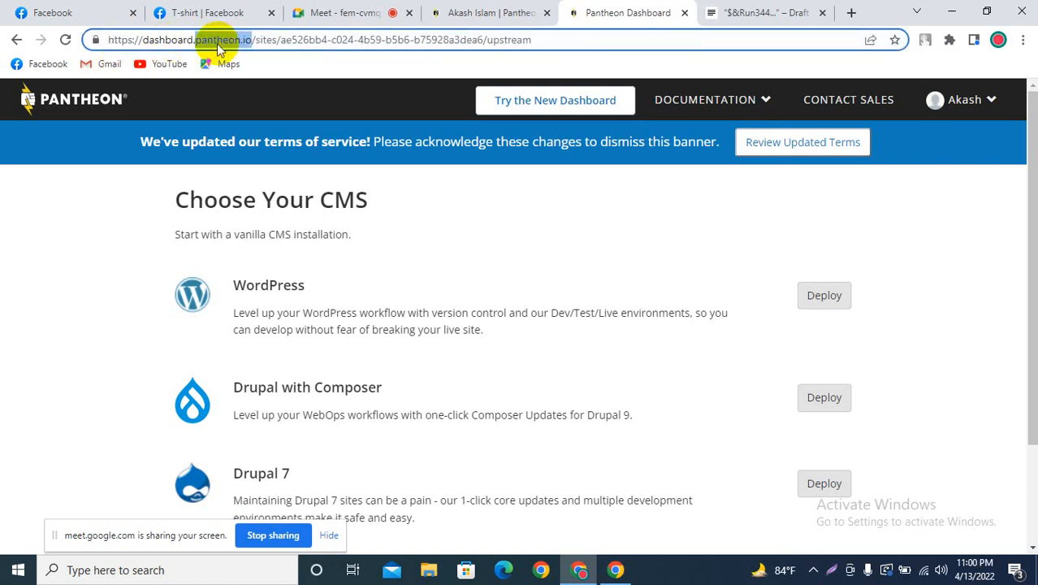
pyautogui.click(240, 40)
pyautogui.tripleClick(241, 41)
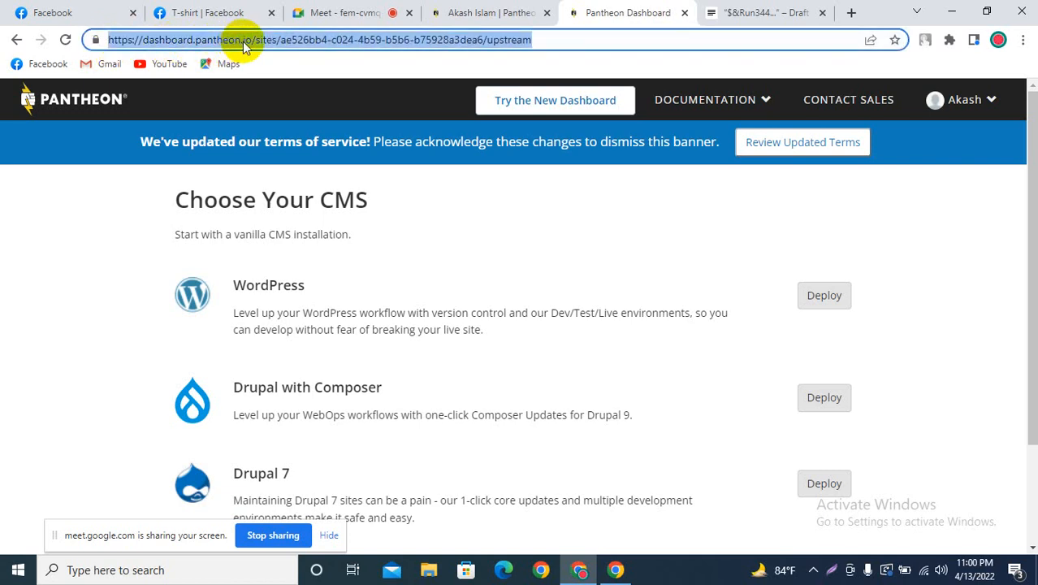
pyautogui.click(244, 39)
# Highlight the pantheon.io domain in the address bar a few more times, then go to Meet
pyautogui.moveTo(254, 39); pyautogui.dragTo(203, 41)
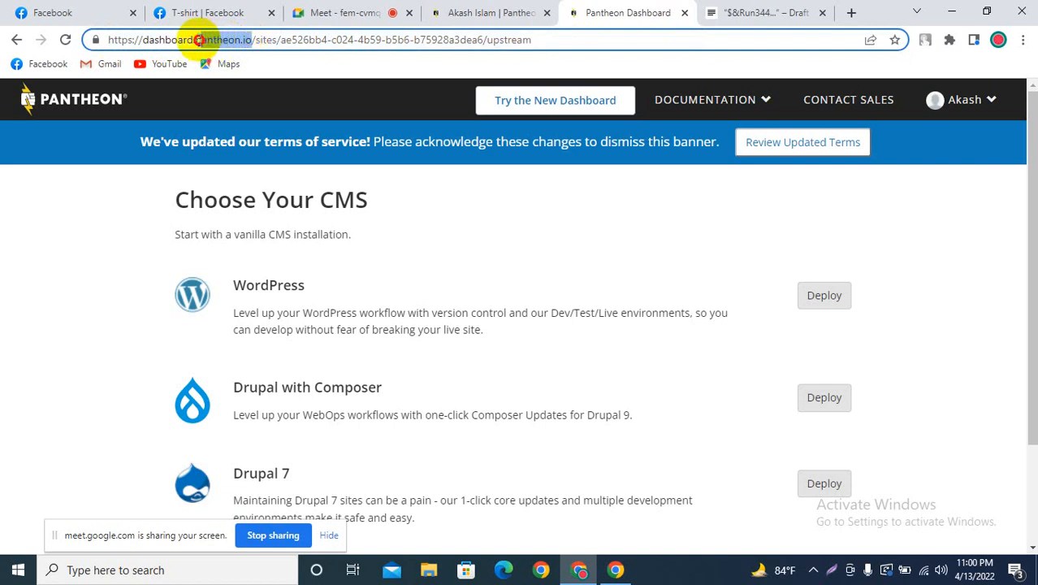
pyautogui.click(240, 39)
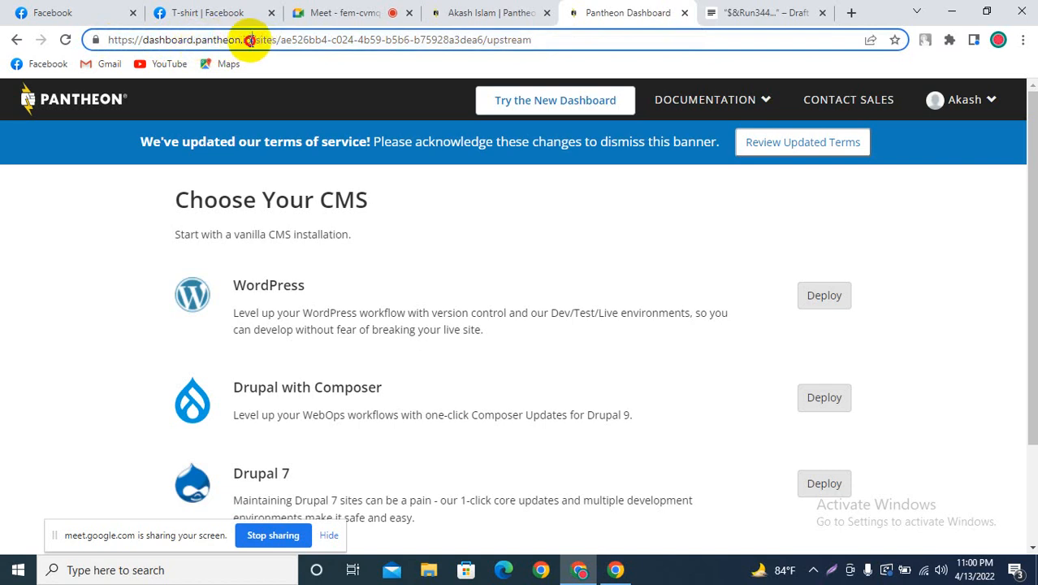
pyautogui.moveTo(254, 39); pyautogui.dragTo(196, 41)
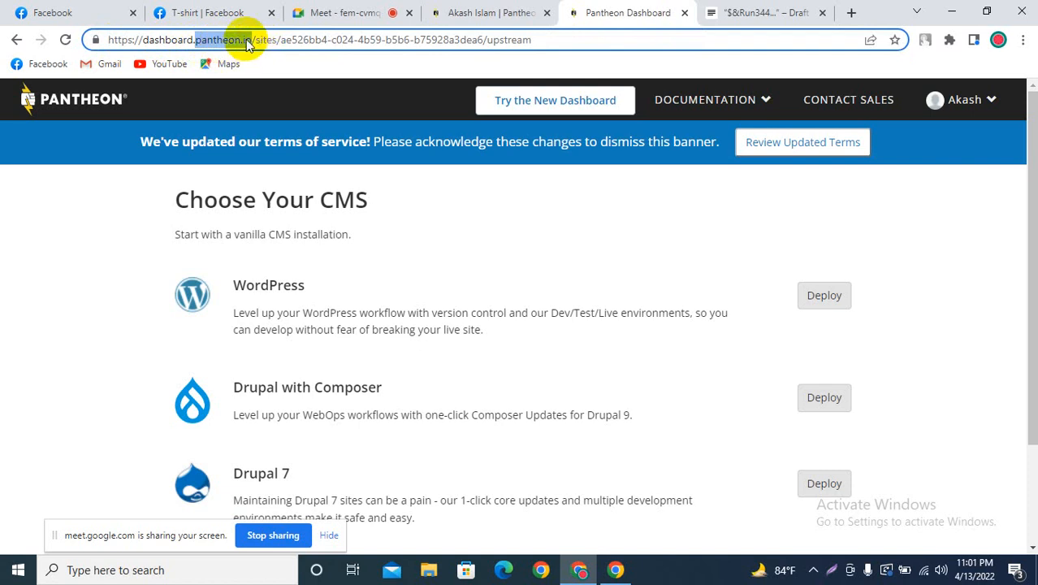
pyautogui.click(234, 40)
pyautogui.moveTo(196, 40); pyautogui.dragTo(248, 42)
pyautogui.click(245, 39)
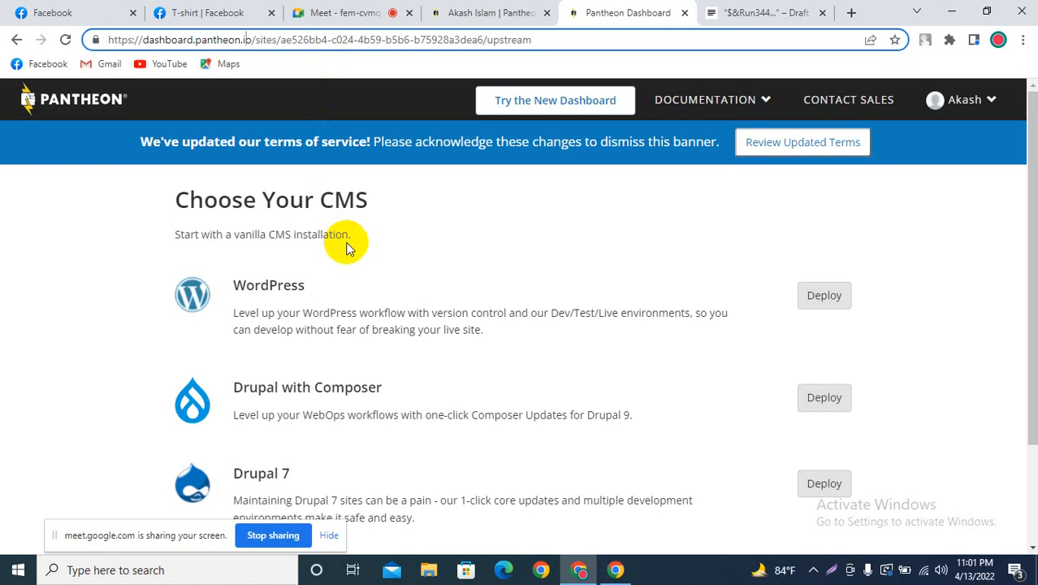
pyautogui.click(341, 12)
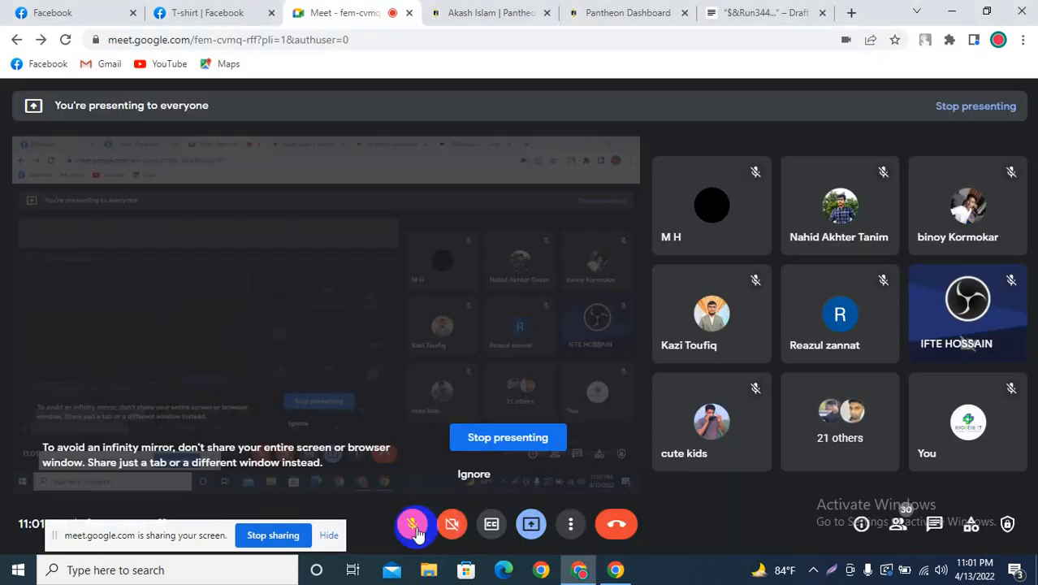
# Unmute the microphone in Meet and return to the Choose Your CMS page
pyautogui.click(413, 522)
pyautogui.click(452, 12)
pyautogui.click(579, 11)
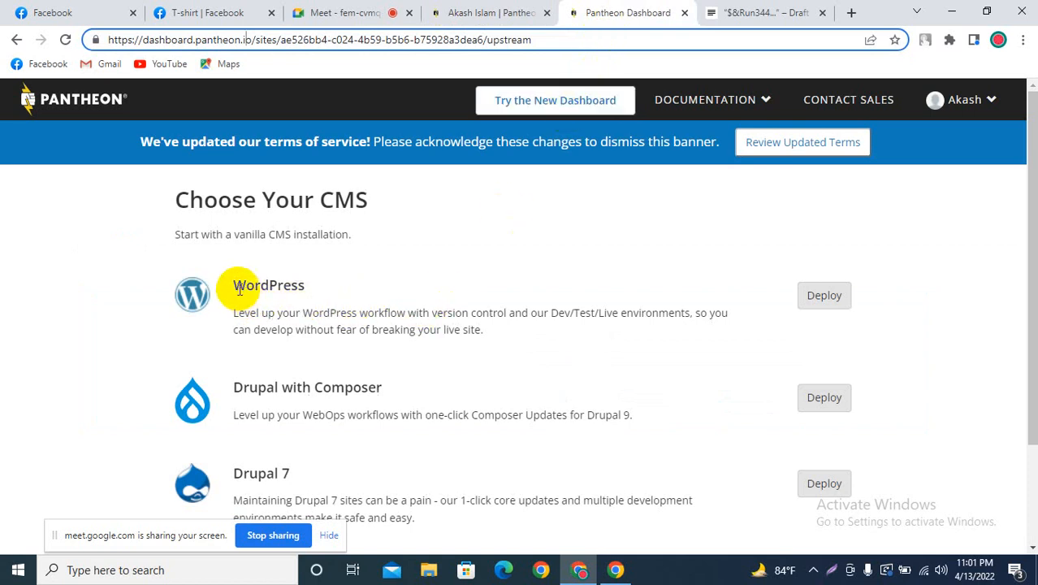
pyautogui.moveTo(324, 199); pyautogui.dragTo(378, 200)
pyautogui.click(350, 202)
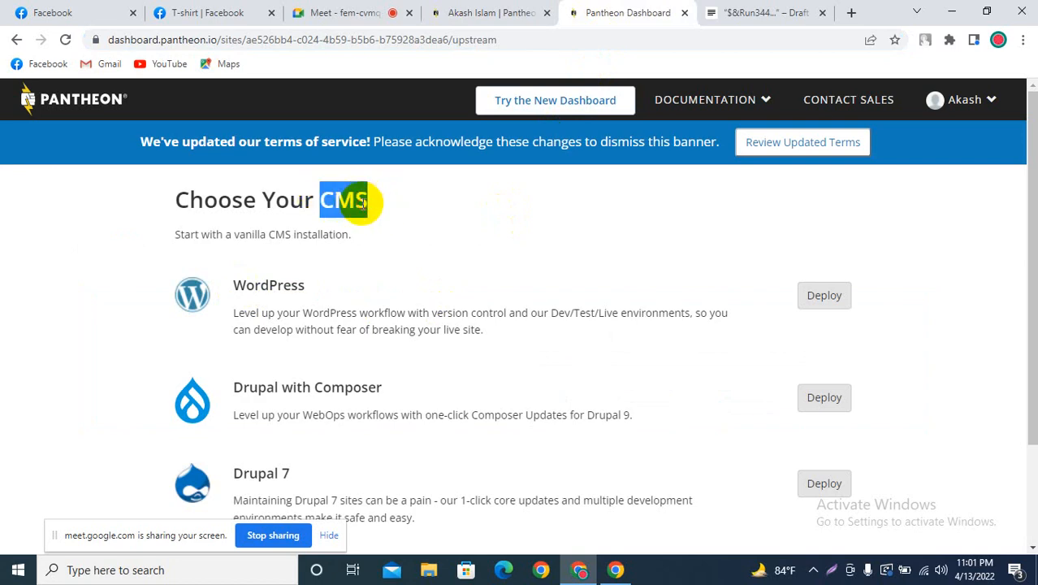
# Admit all waiting participants into the Meet call from the View all list
pyautogui.click(350, 12)
pyautogui.click(675, 163)
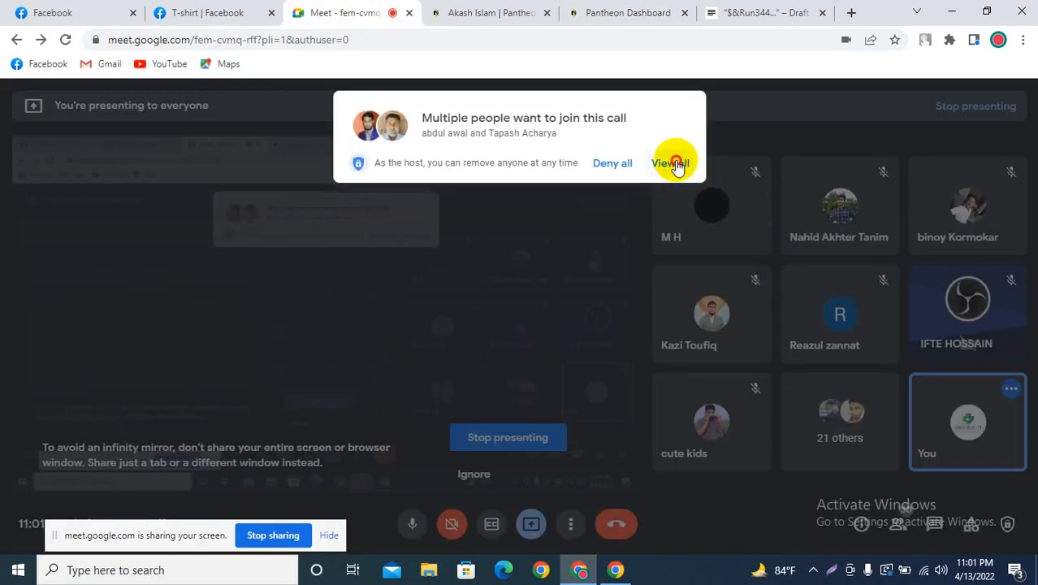
pyautogui.click(670, 274)
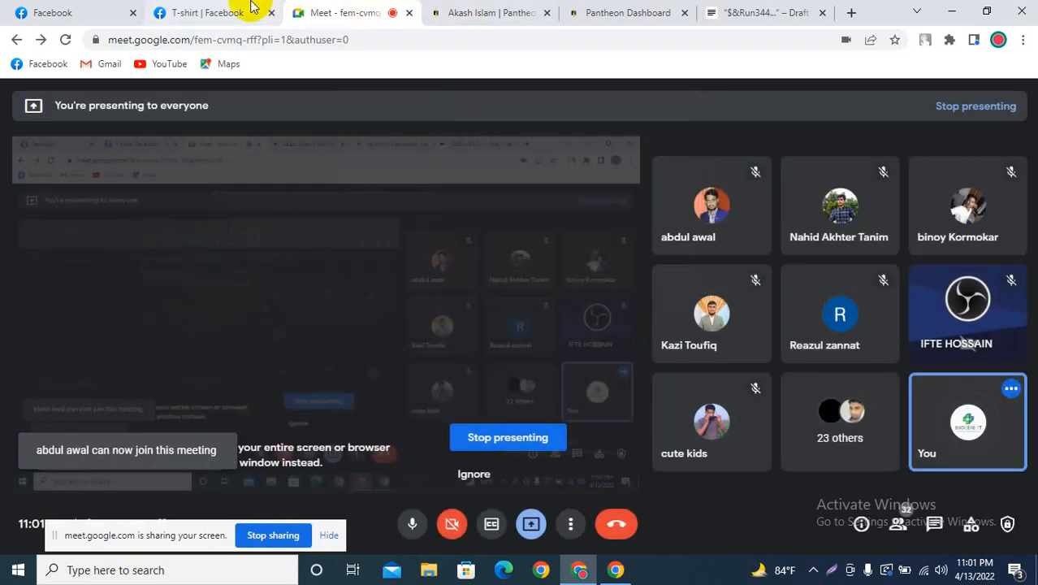
# Back on Choose Your CMS, highlight the WordPress, Drupal with Composer and Drupal 7 options
pyautogui.click(444, 10)
pyautogui.click(585, 11)
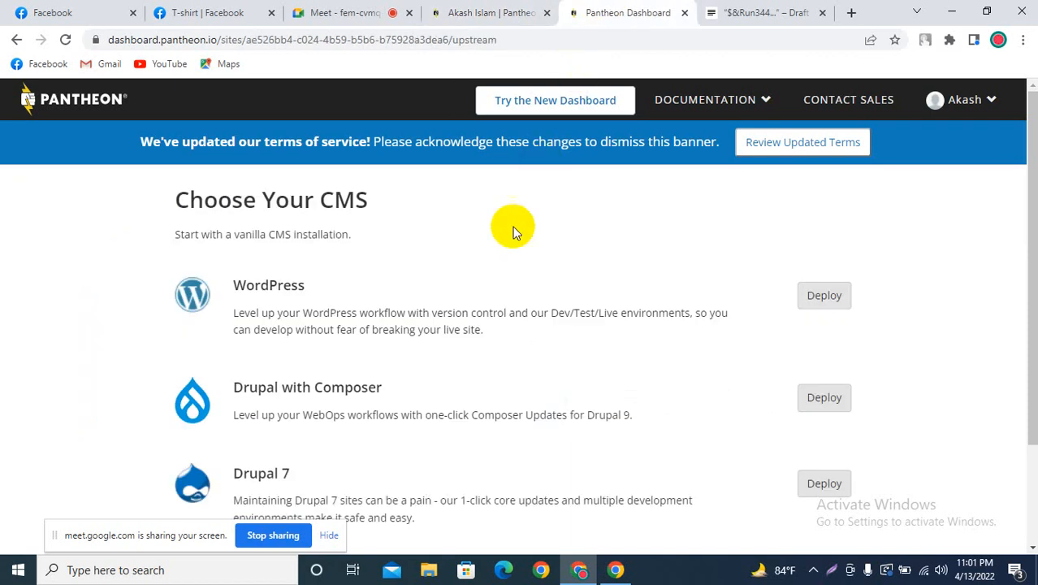
pyautogui.moveTo(236, 284); pyautogui.dragTo(304, 285)
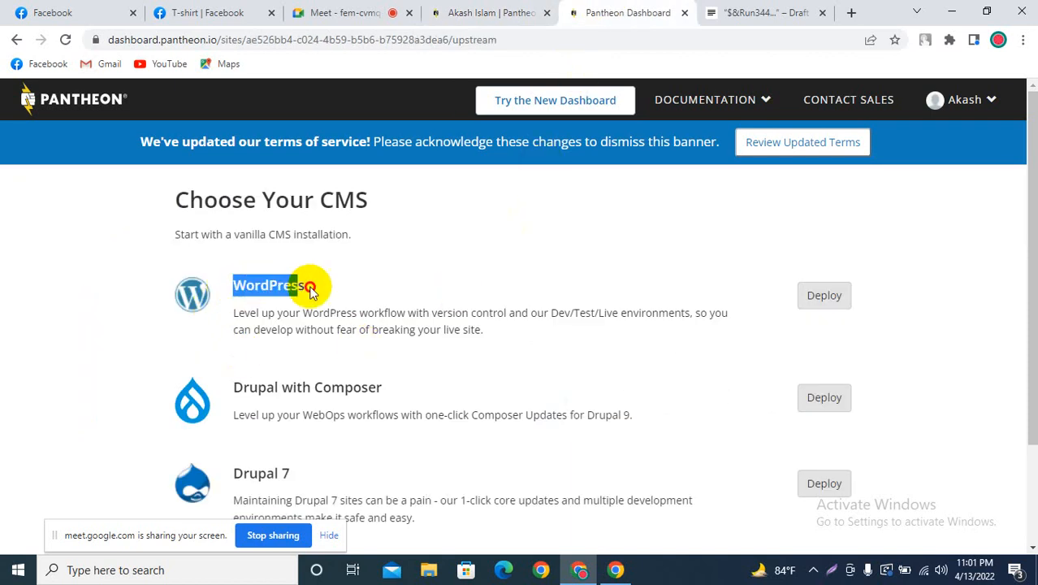
pyautogui.click(260, 406)
pyautogui.moveTo(235, 388); pyautogui.dragTo(392, 393)
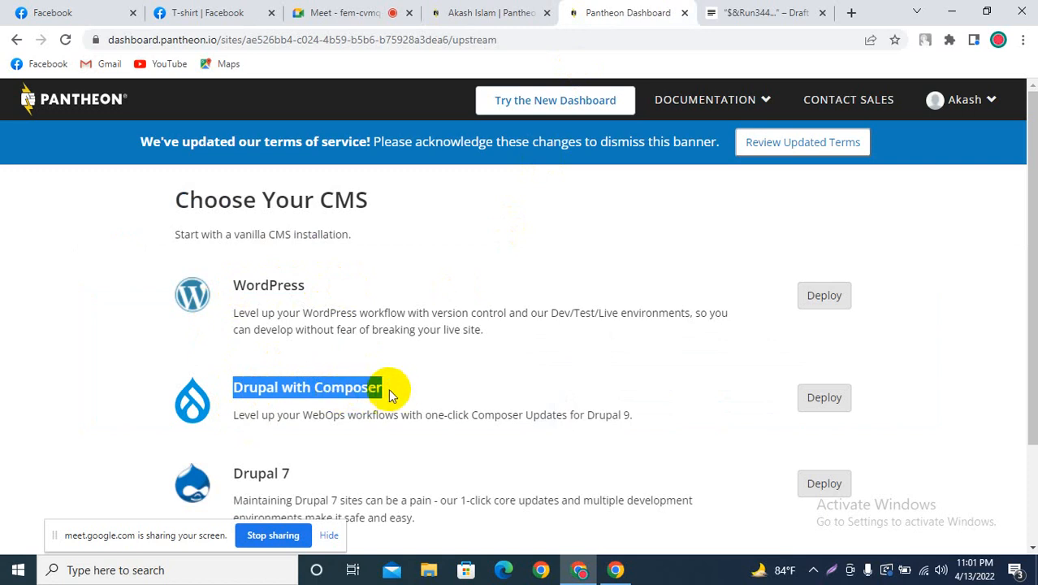
pyautogui.scroll(-1, 379, 393)
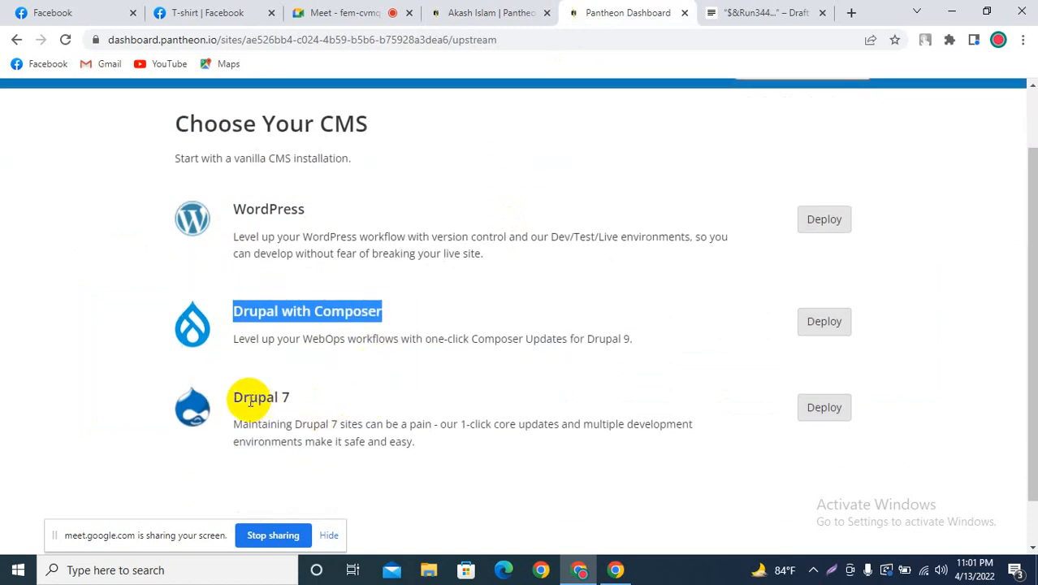
pyautogui.moveTo(241, 399); pyautogui.dragTo(286, 397)
pyautogui.click(286, 397)
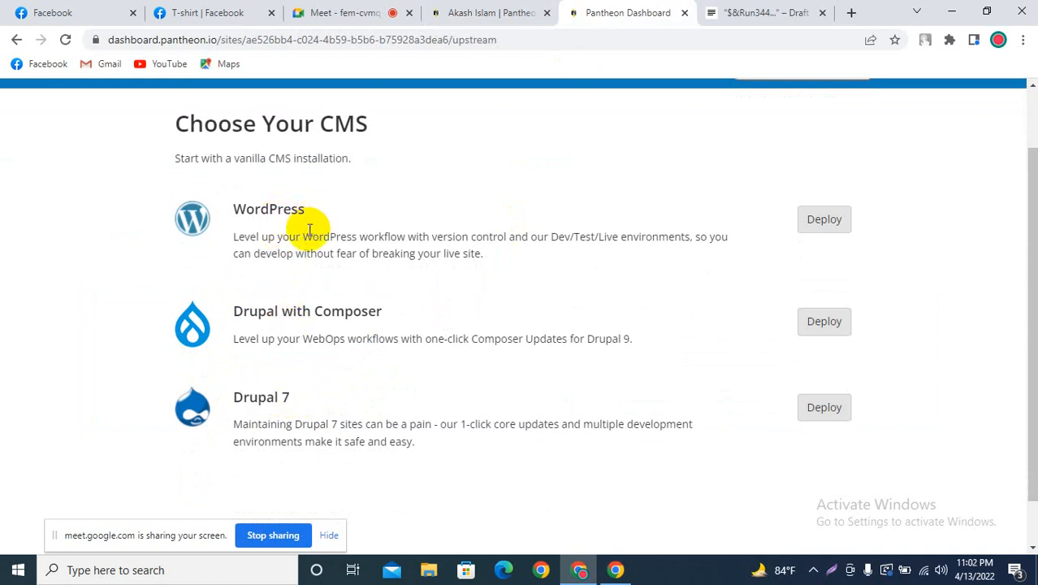
pyautogui.doubleClick(273, 203)
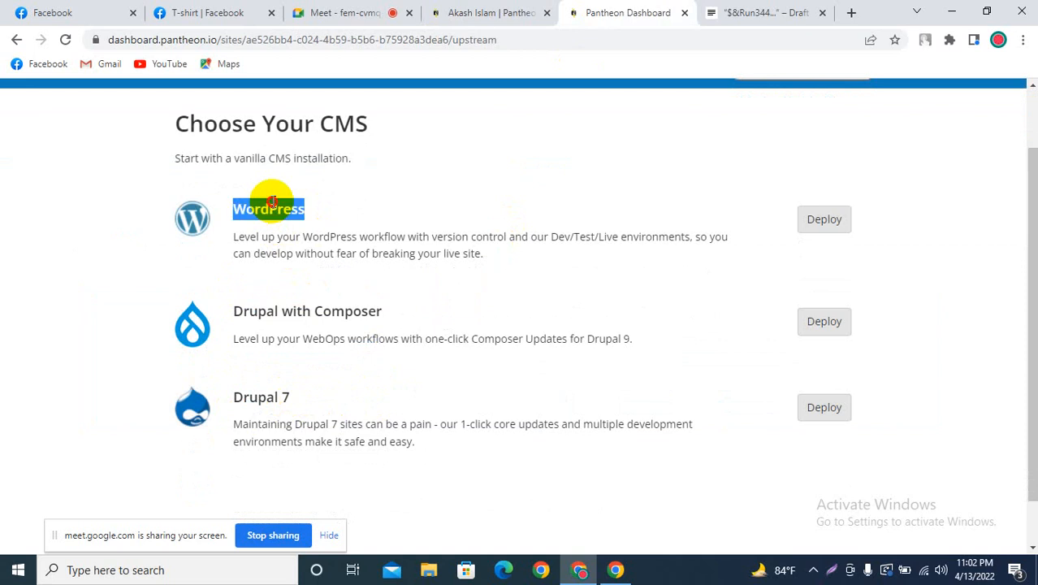
pyautogui.click(332, 218)
# Deploy WordPress for the new site and wait until Deploying WordPress shows Complete
pyautogui.click(819, 221)
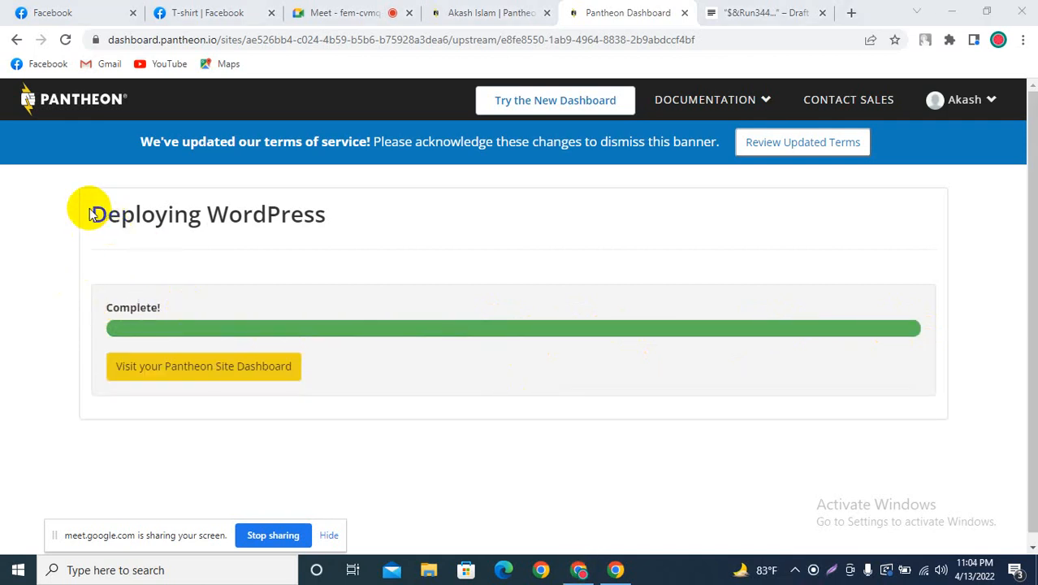
pyautogui.moveTo(91, 214); pyautogui.dragTo(329, 214)
pyautogui.click(199, 213)
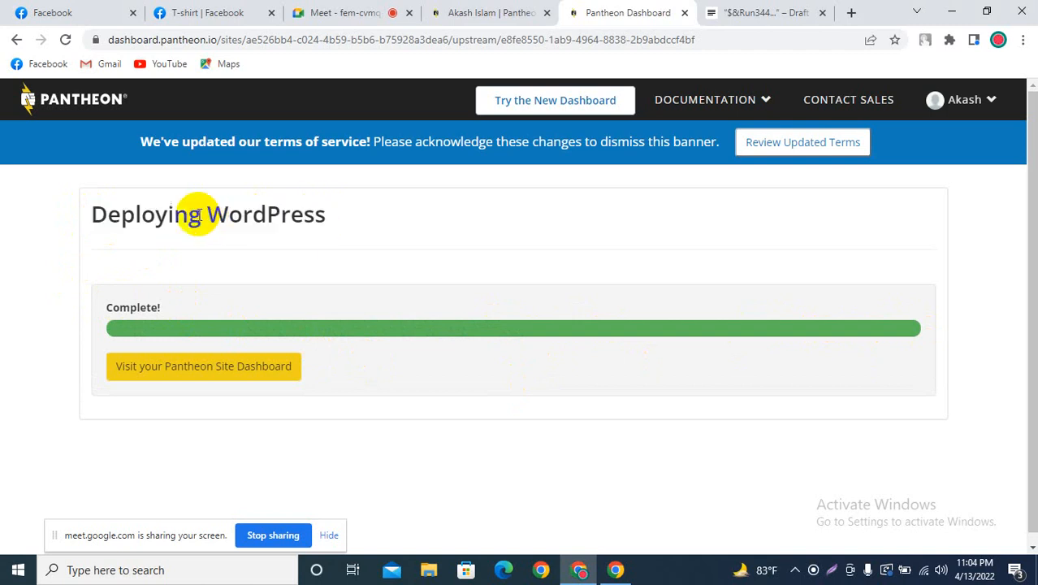
pyautogui.tripleClick(203, 213)
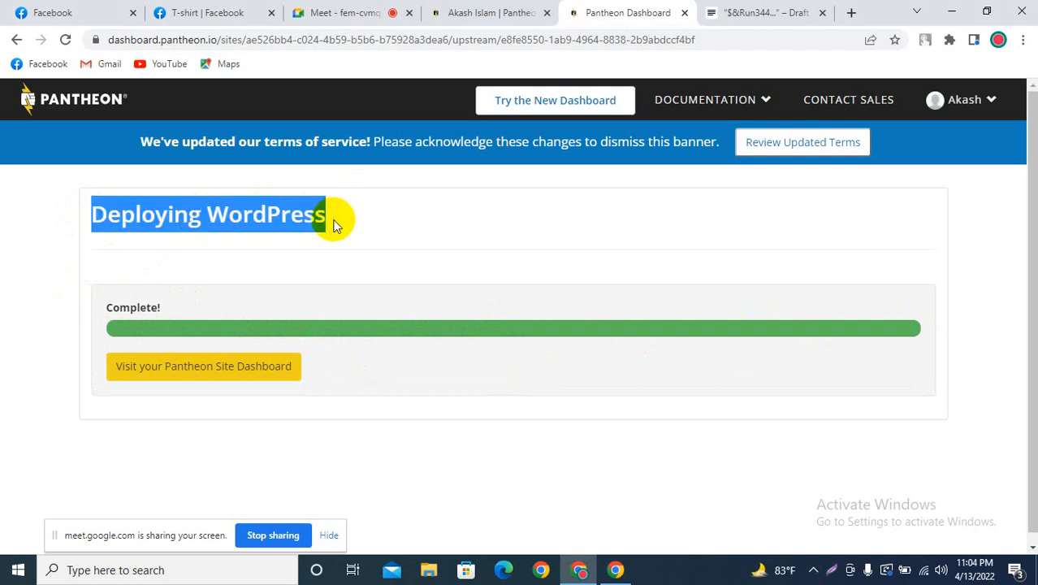
pyautogui.click(211, 419)
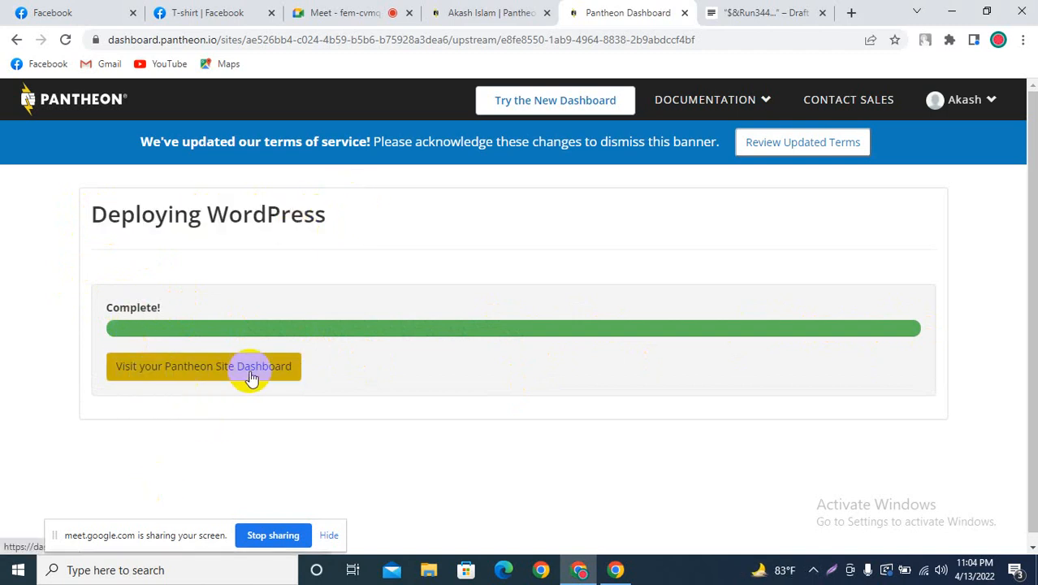
pyautogui.click(136, 375)
pyautogui.moveTo(136, 376); pyautogui.dragTo(334, 372)
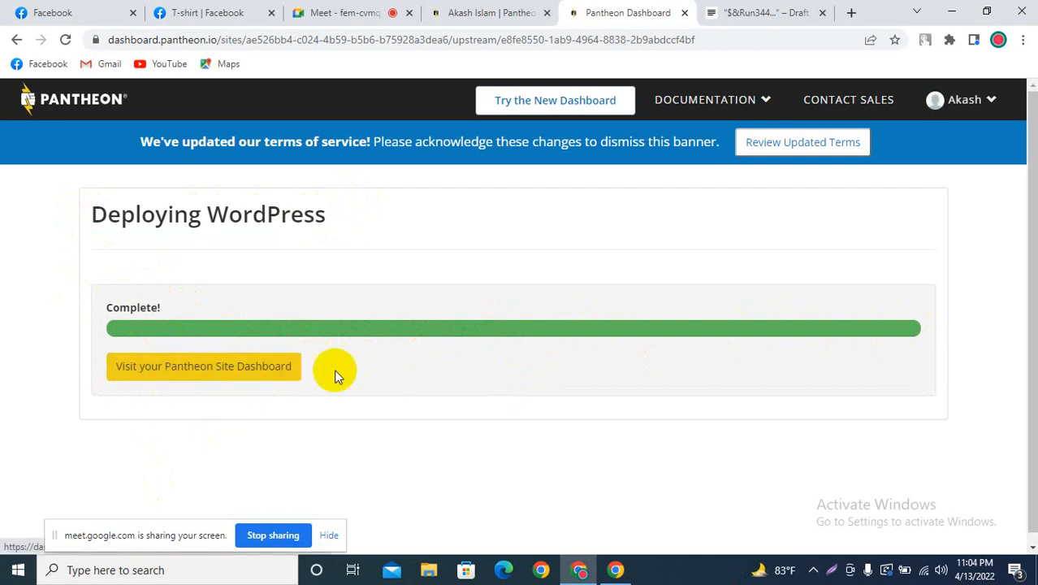
# Open the dmbatch011 site dashboard and launch the Dev environment's Site Admin in a new tab
pyautogui.click(232, 366)
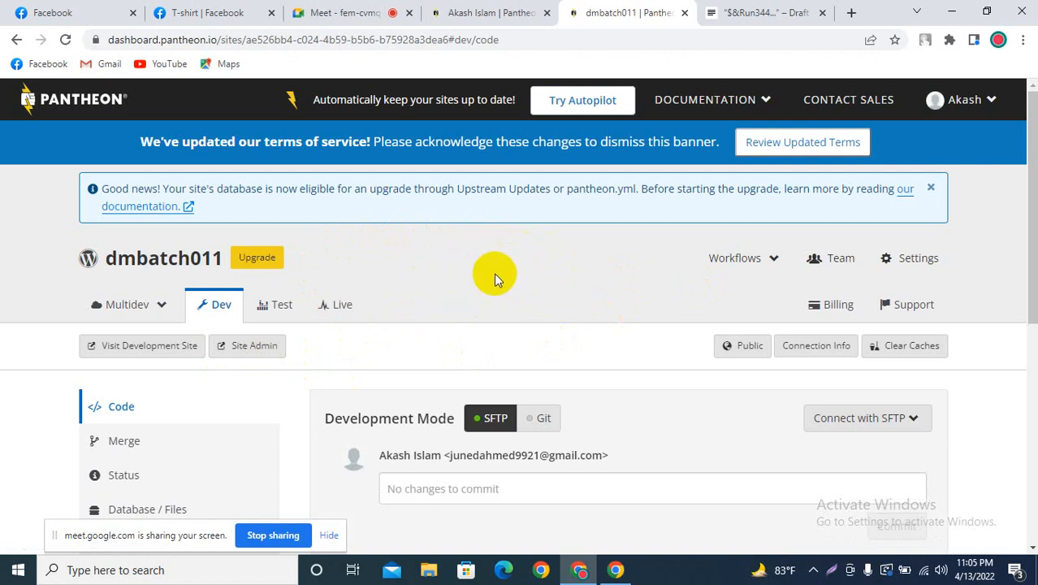
pyautogui.click(240, 347)
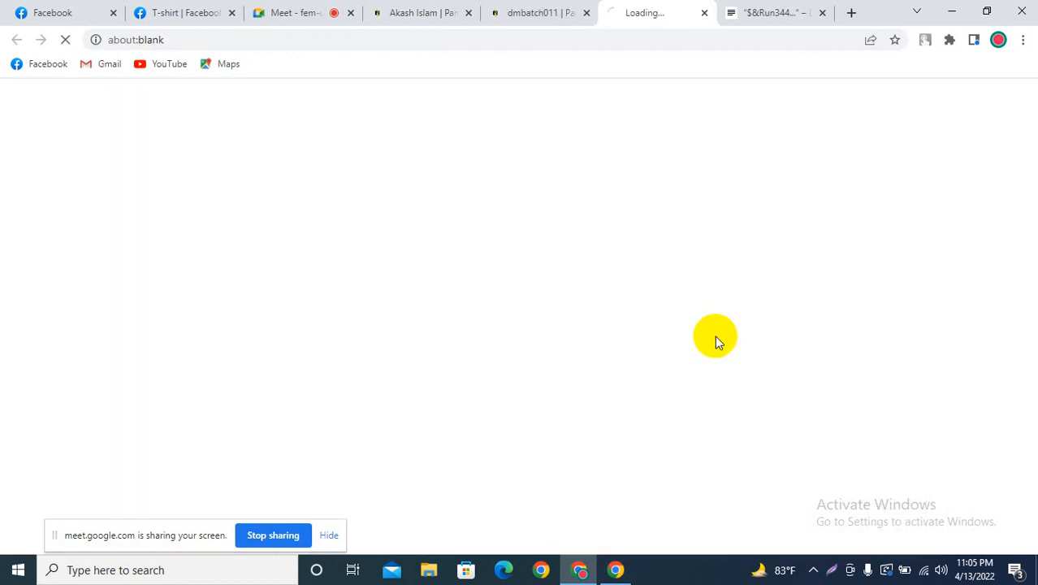
# Keep English (United States) as the WordPress install language and continue to the Welcome form
pyautogui.click(284, 12)
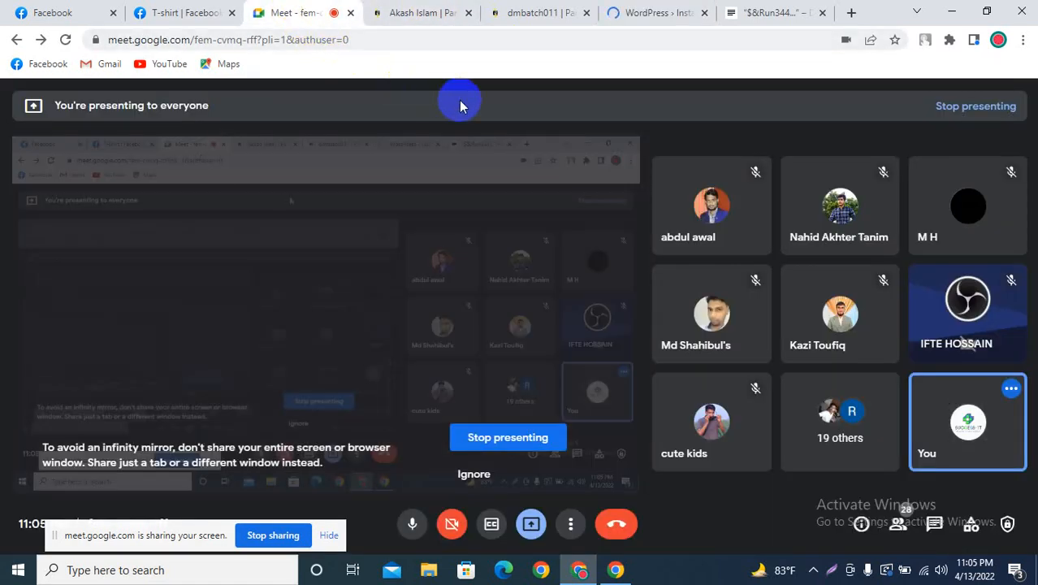
pyautogui.click(641, 12)
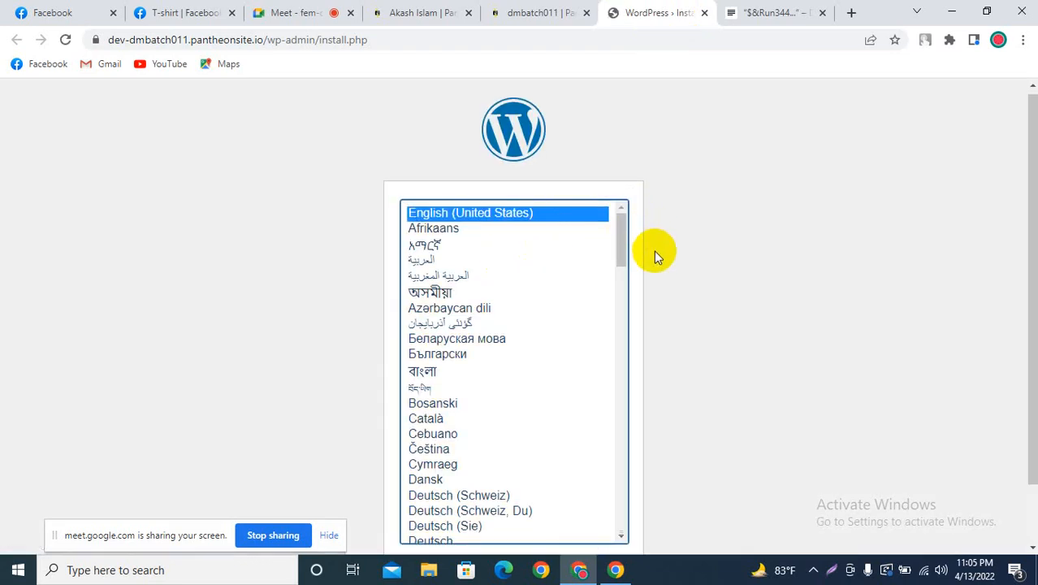
pyautogui.scroll(-2, 654, 251)
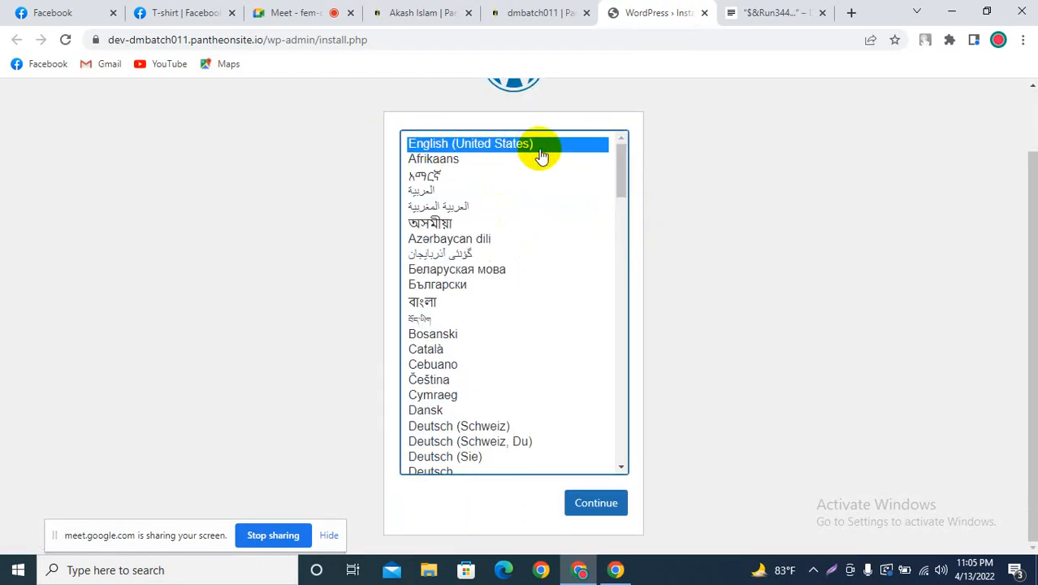
pyautogui.click(611, 504)
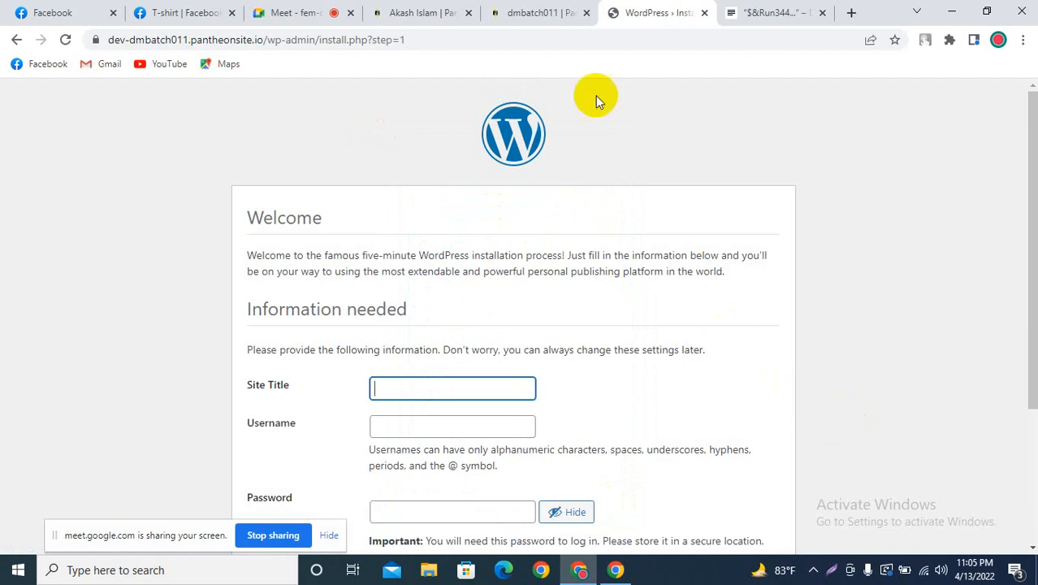
# Admit the person asking to join the Meet call, then return to the WordPress Site Title field
pyautogui.click(311, 6)
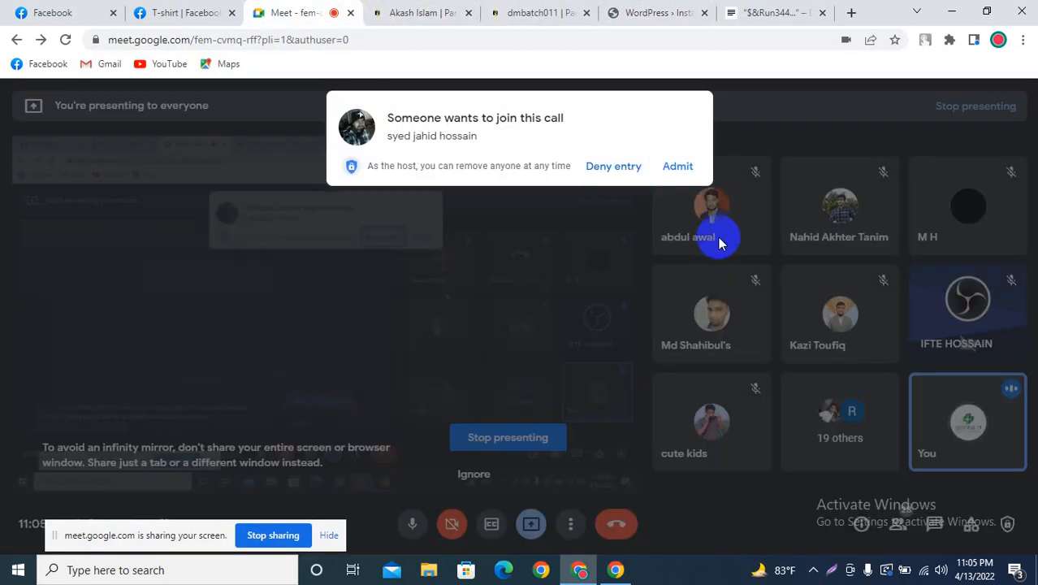
pyautogui.click(677, 166)
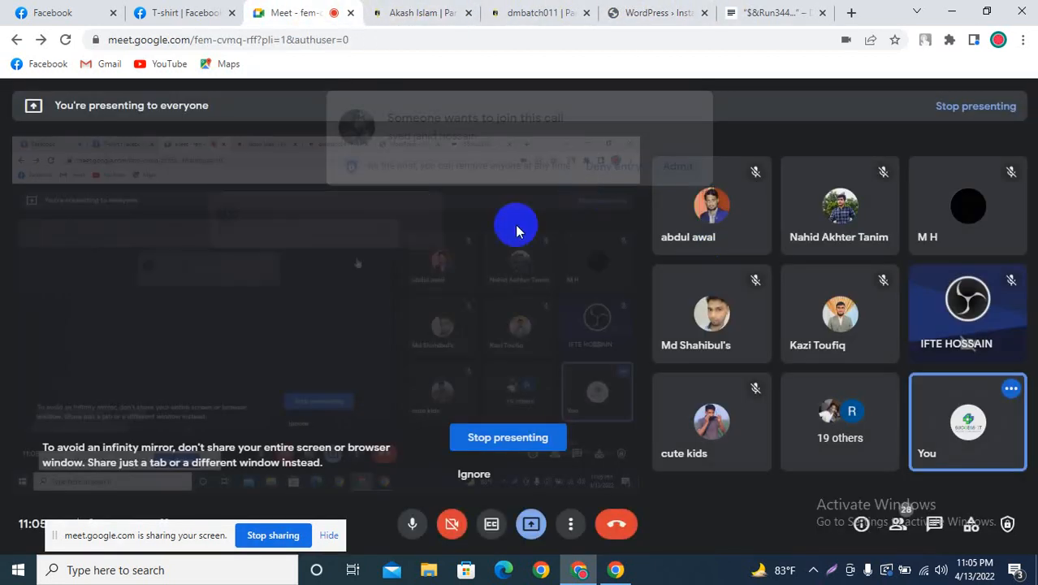
pyautogui.click(532, 11)
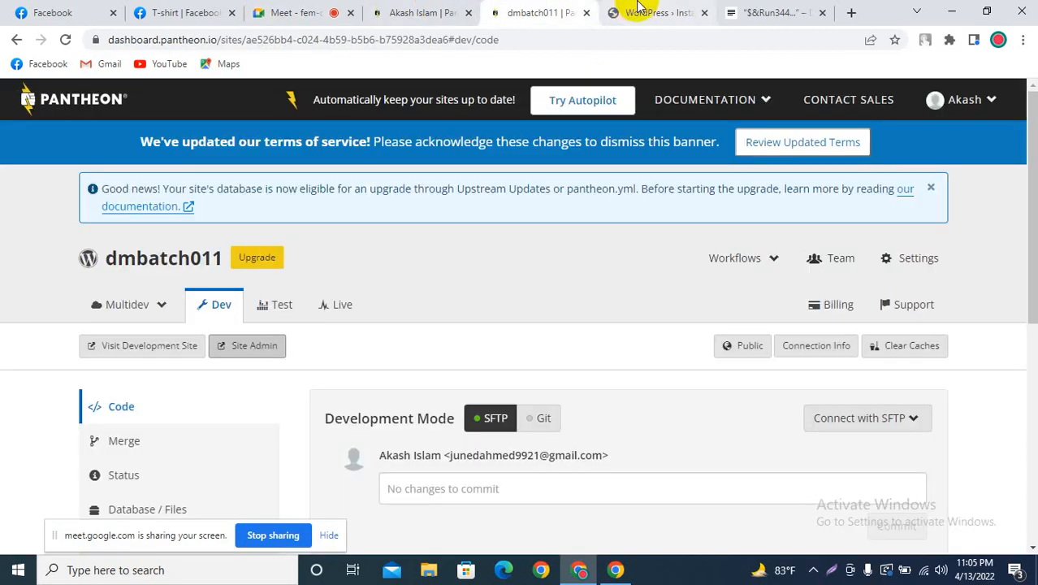
pyautogui.click(631, 9)
pyautogui.scroll(-1, 349, 361)
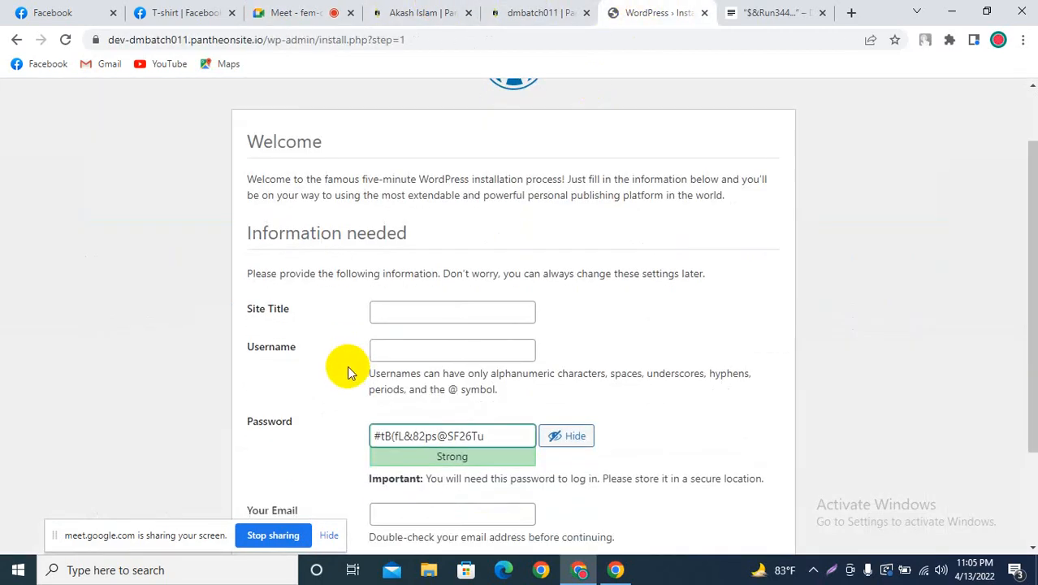
pyautogui.click(402, 308)
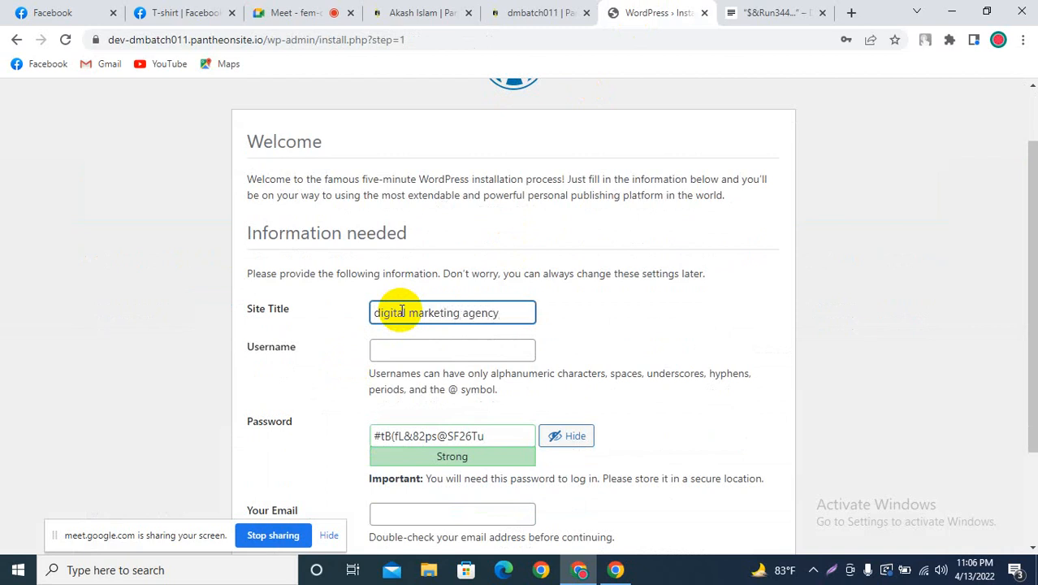
# Edit the admin username, adding 'it' before and '2220' after the existing text
pyautogui.scroll(-1, 390, 316)
pyautogui.click(387, 278)
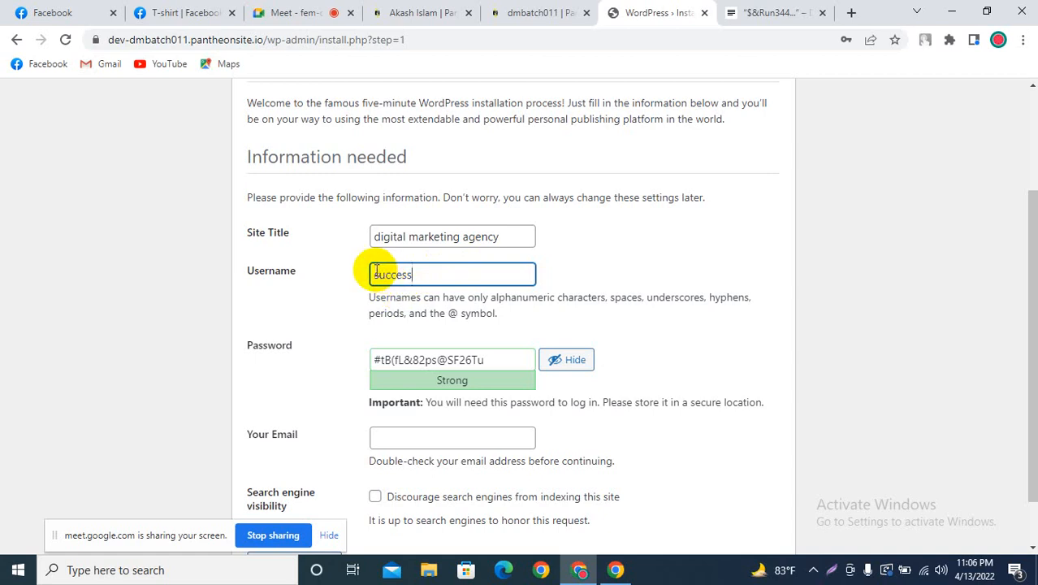
pyautogui.click(375, 276)
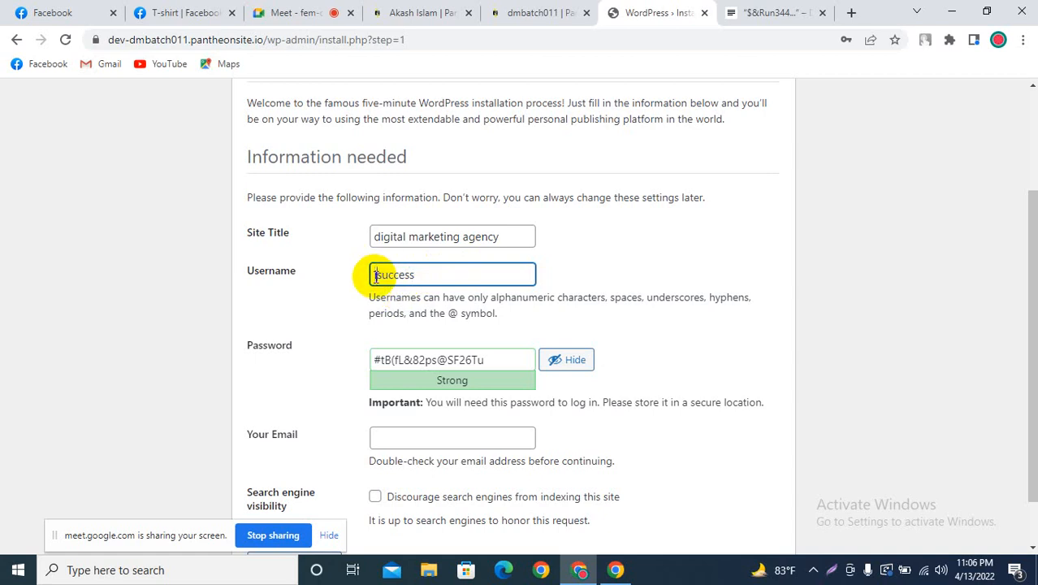
pyautogui.write('it')
pyautogui.click(474, 276)
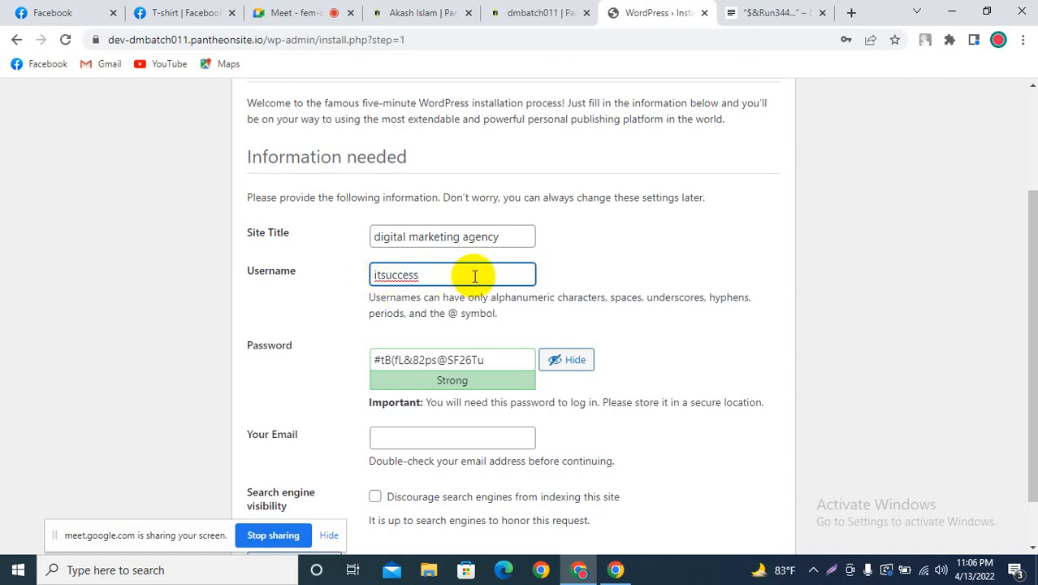
pyautogui.write('222')
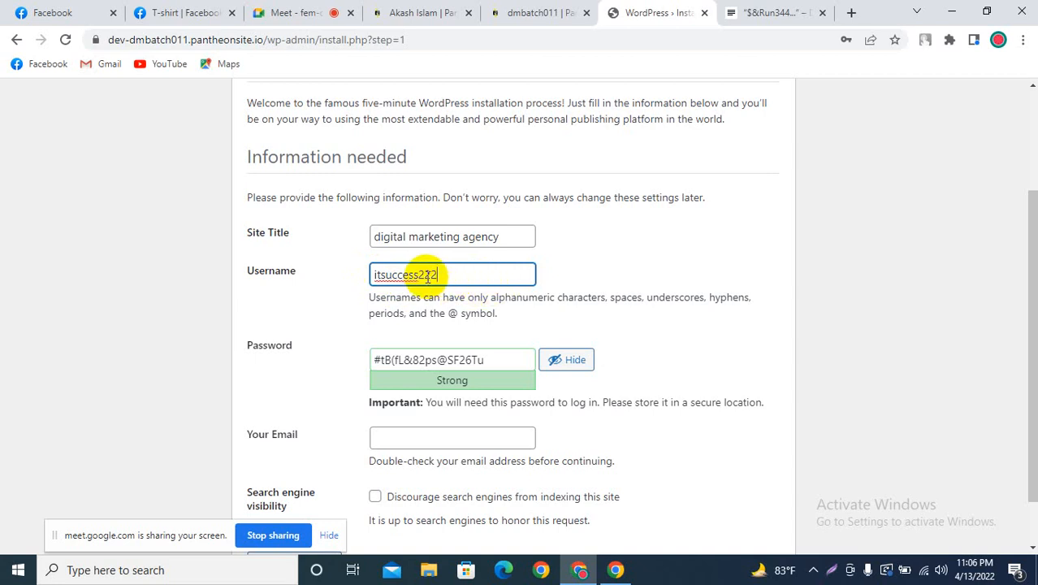
pyautogui.write('0')
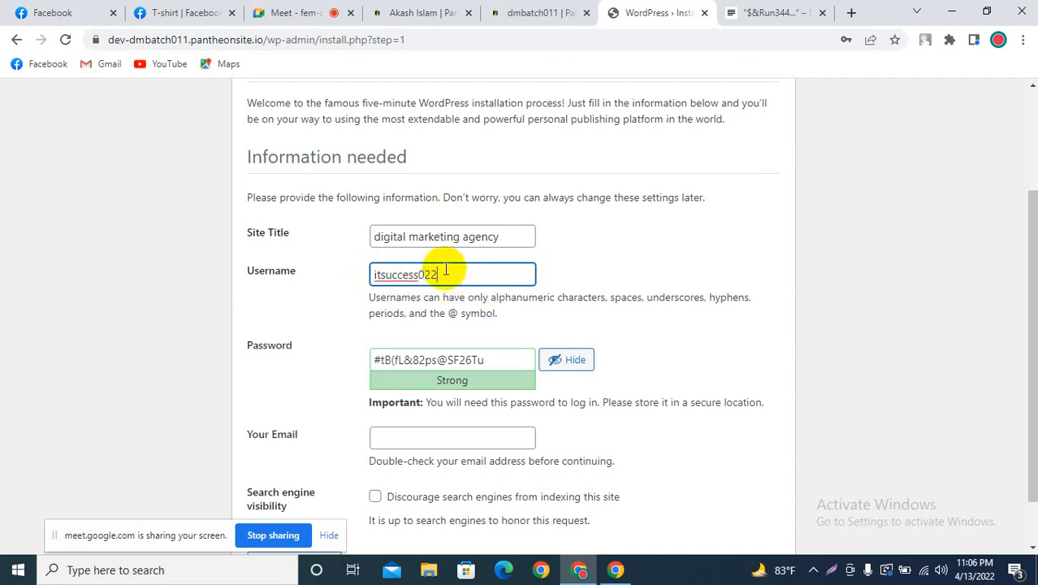
# Select and delete the generated password from the Password field
pyautogui.scroll(-1, 480, 349)
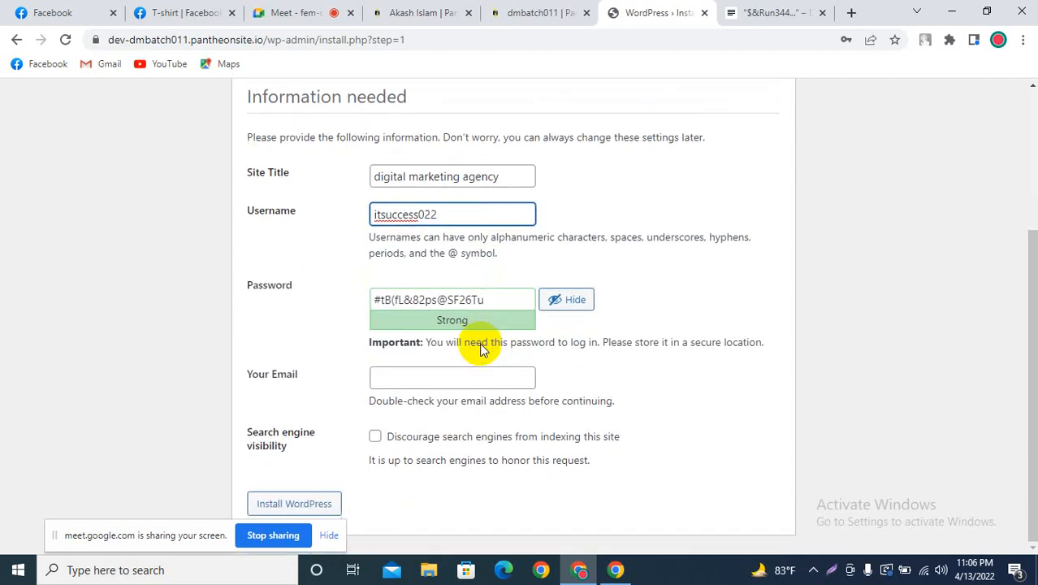
pyautogui.tripleClick(486, 300)
pyautogui.click(648, 311)
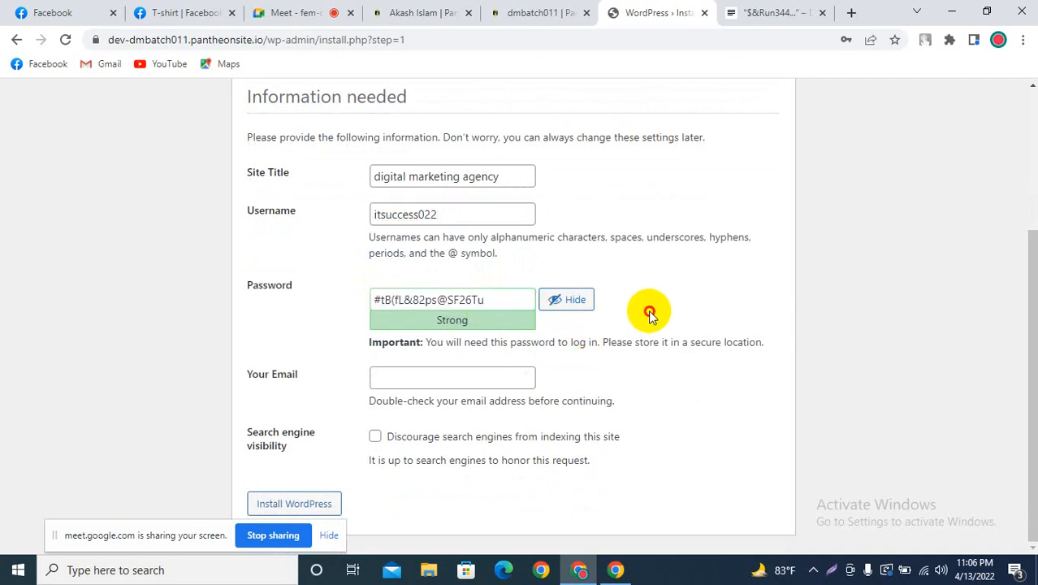
pyautogui.moveTo(497, 298); pyautogui.dragTo(5, 318)
pyautogui.press('BackSpace')
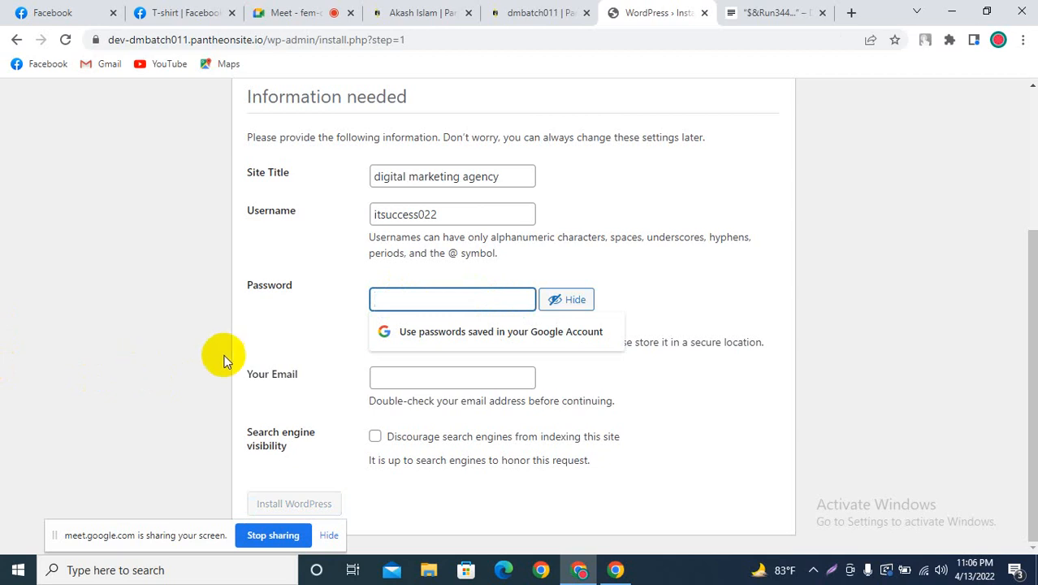
# Copy the saved password from the JustNotepad note and return to the WordPress form
pyautogui.click(778, 14)
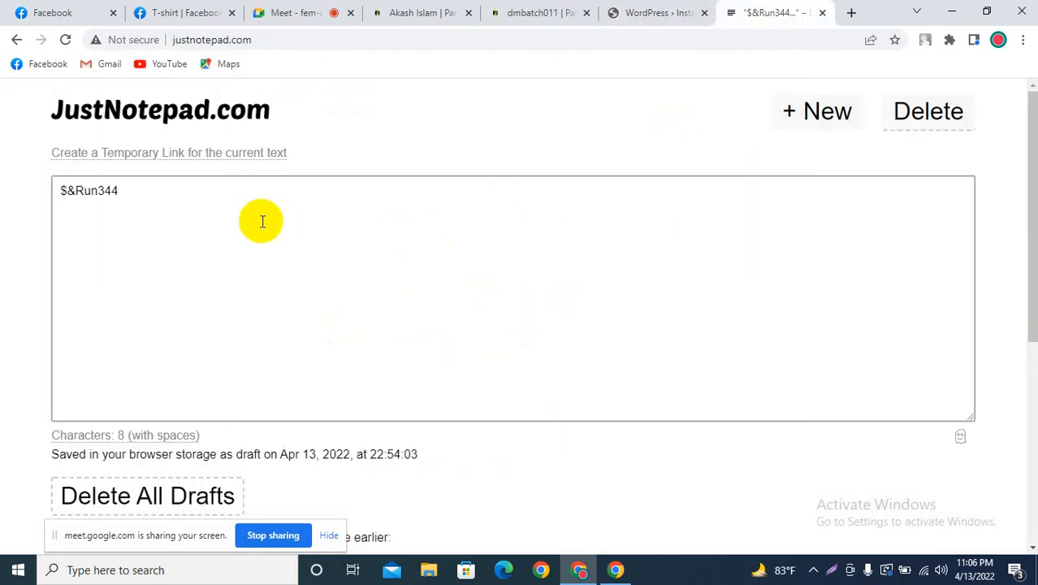
pyautogui.moveTo(126, 191); pyautogui.dragTo(20, 197)
pyautogui.rightClick(93, 193)
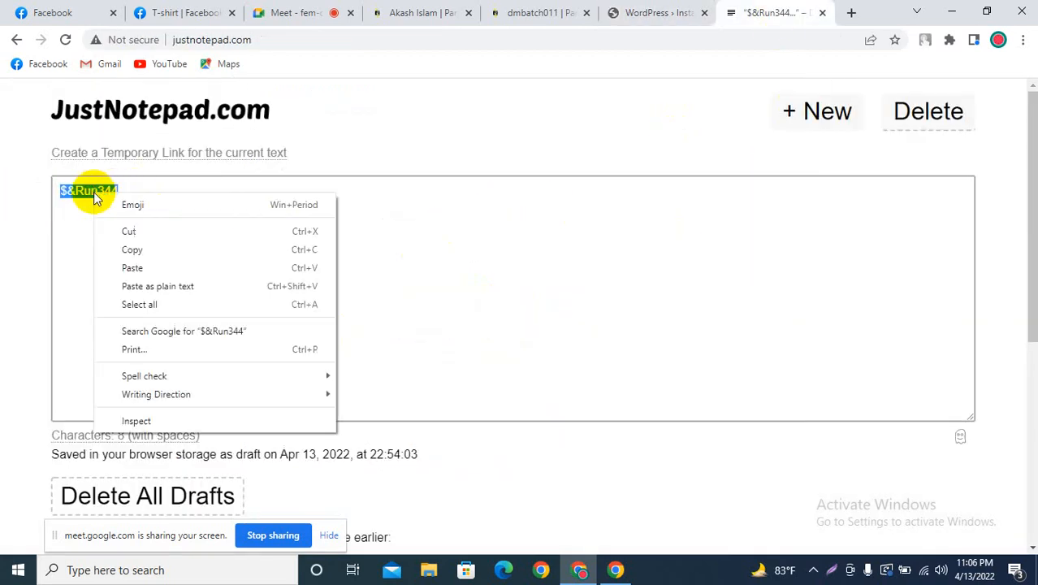
pyautogui.click(154, 249)
pyautogui.click(139, 182)
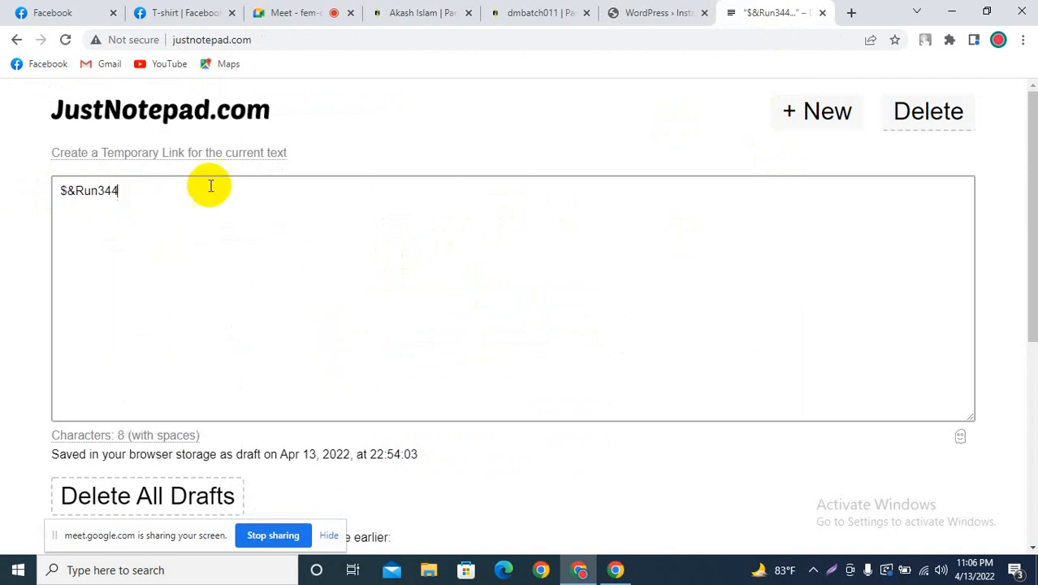
pyautogui.click(666, 12)
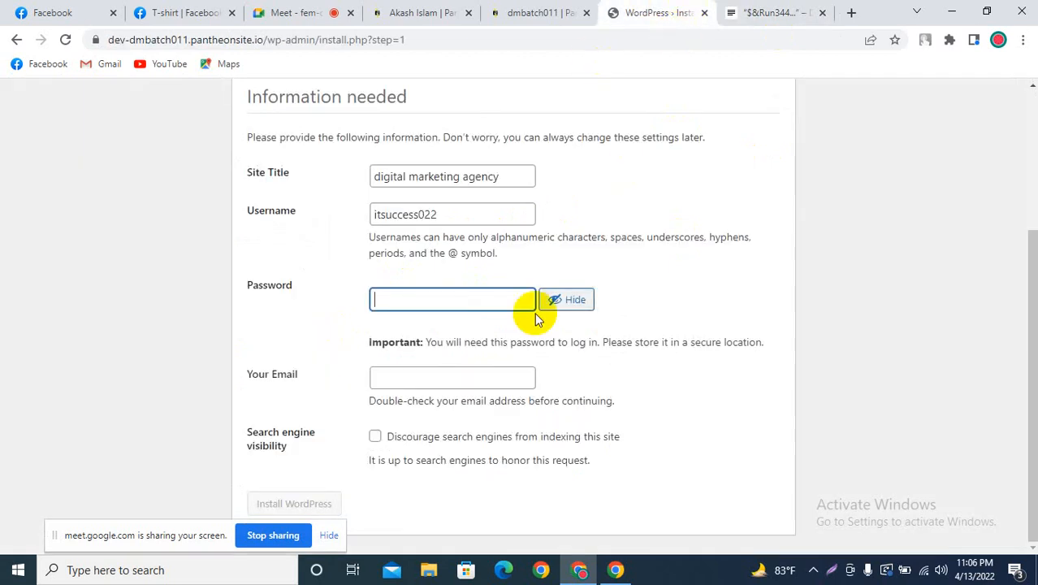
# Paste the saved password into the Password field and append extra characters until it reads Strong
pyautogui.rightClick(388, 298)
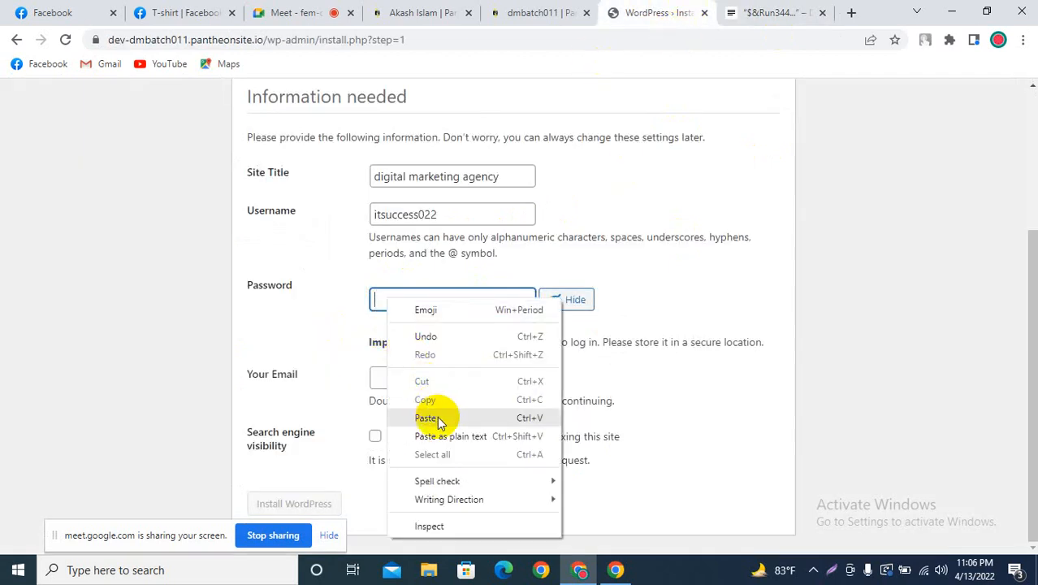
pyautogui.click(426, 418)
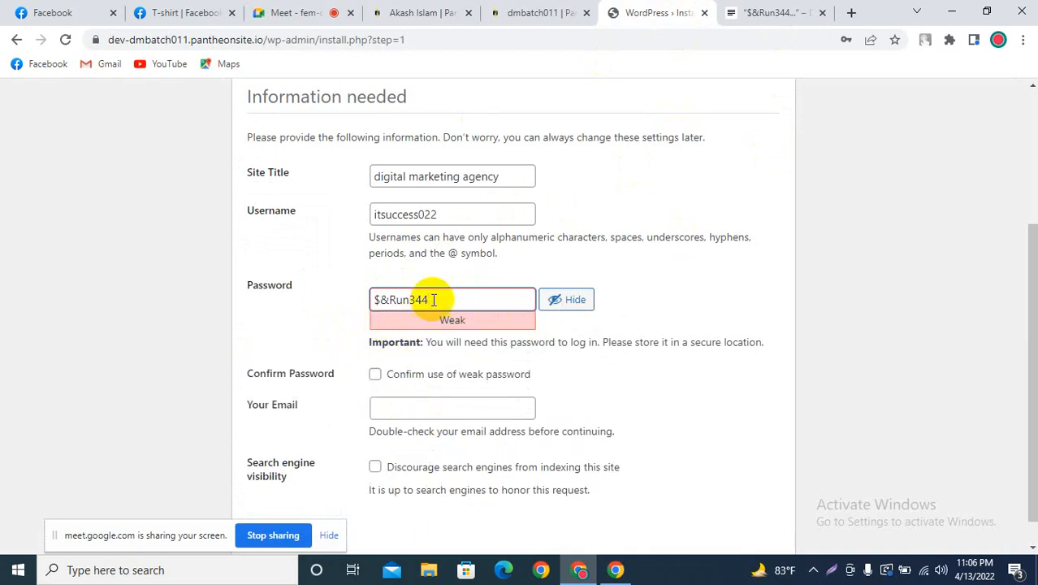
pyautogui.tripleClick(387, 298)
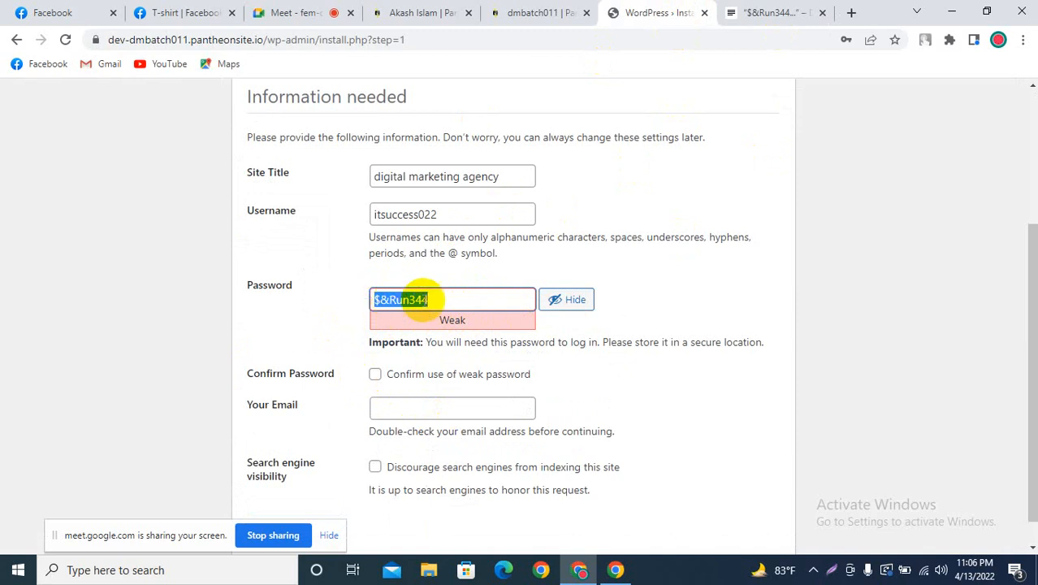
pyautogui.click(441, 300)
pyautogui.moveTo(441, 300); pyautogui.dragTo(359, 294)
pyautogui.click(409, 300)
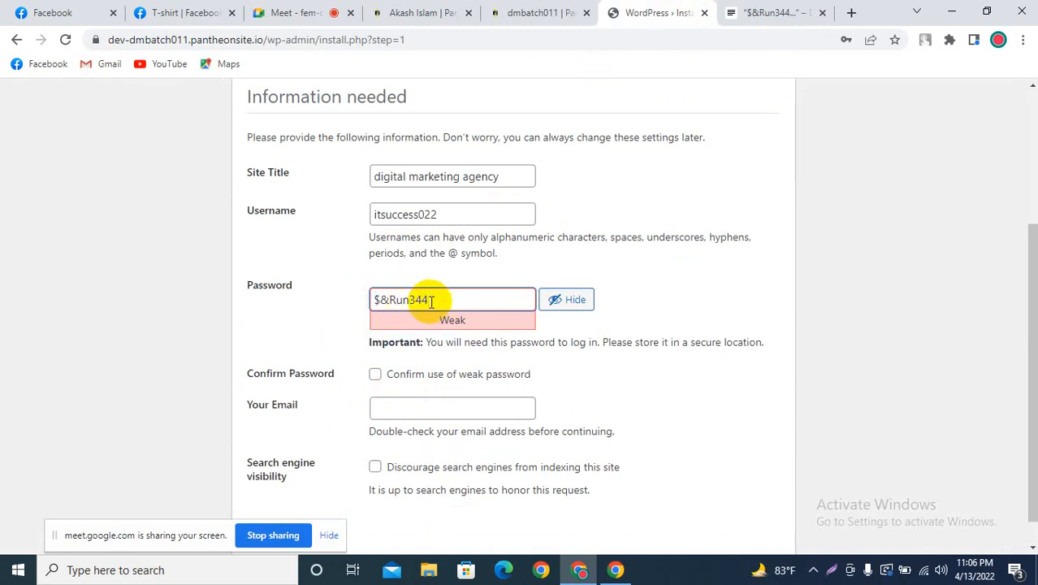
pyautogui.write('5')
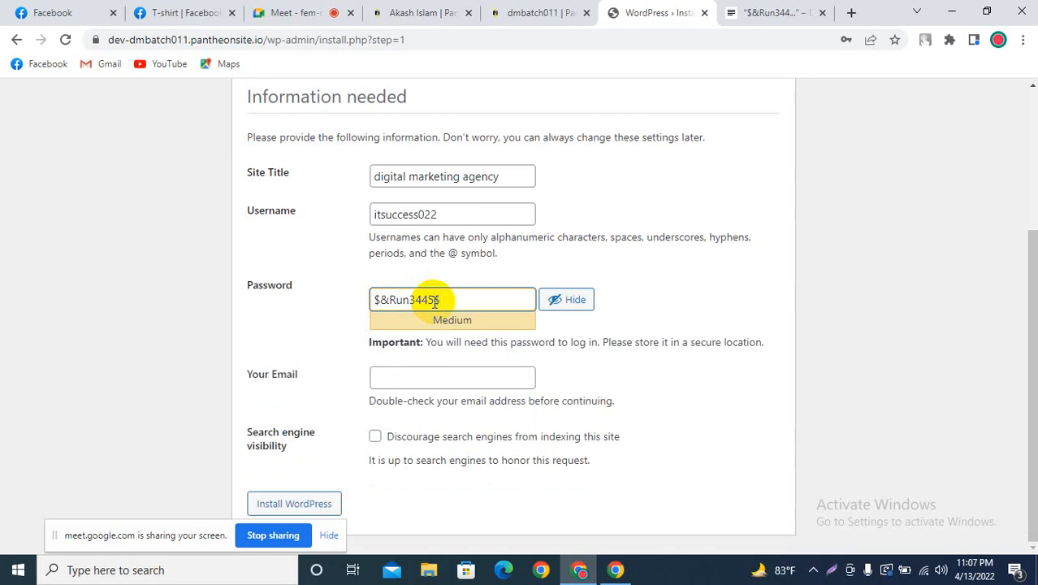
pyautogui.write('@')
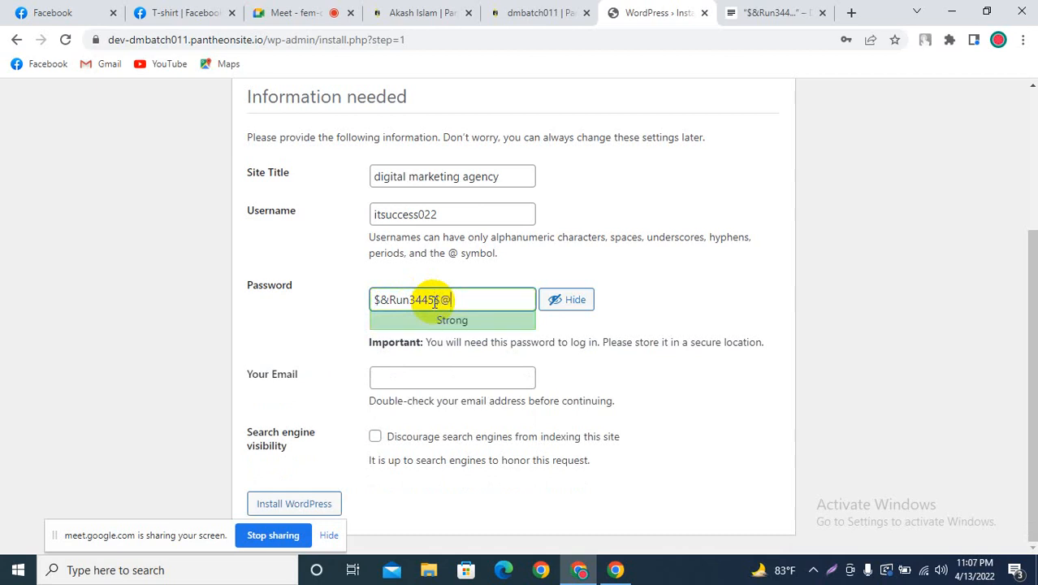
pyautogui.click(285, 10)
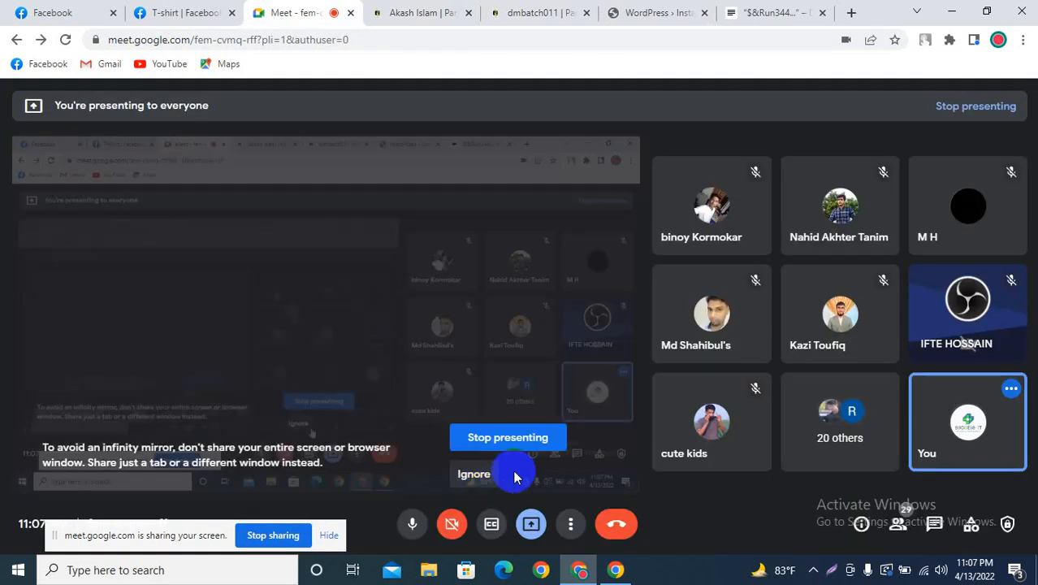
pyautogui.click(417, 538)
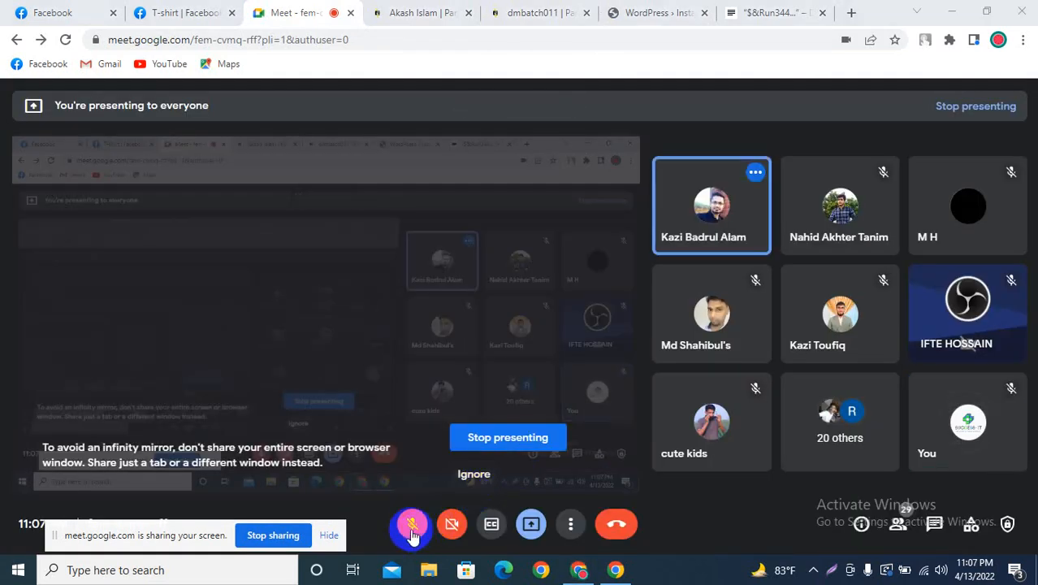
pyautogui.click(416, 535)
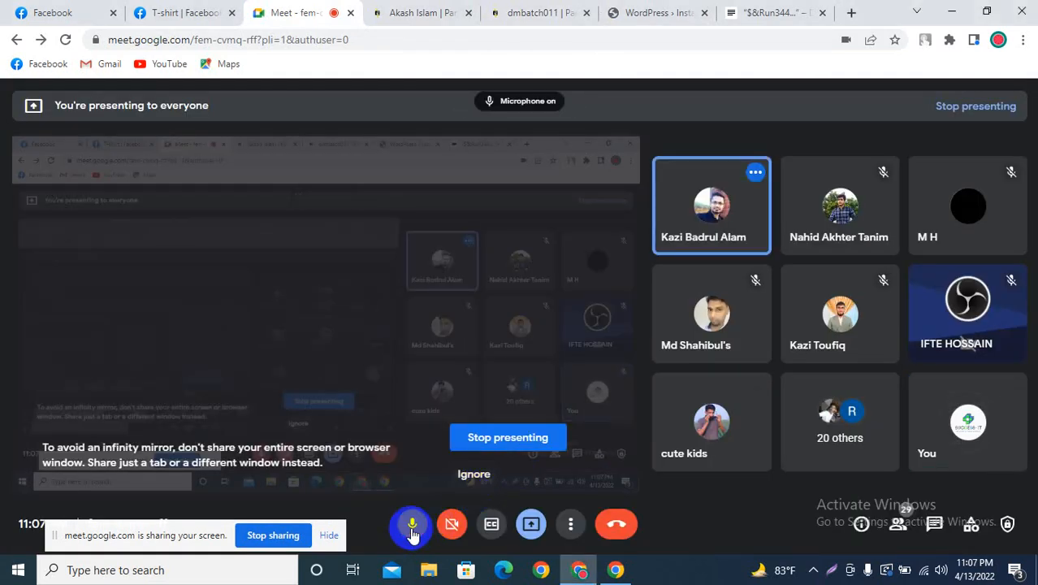
pyautogui.click(410, 14)
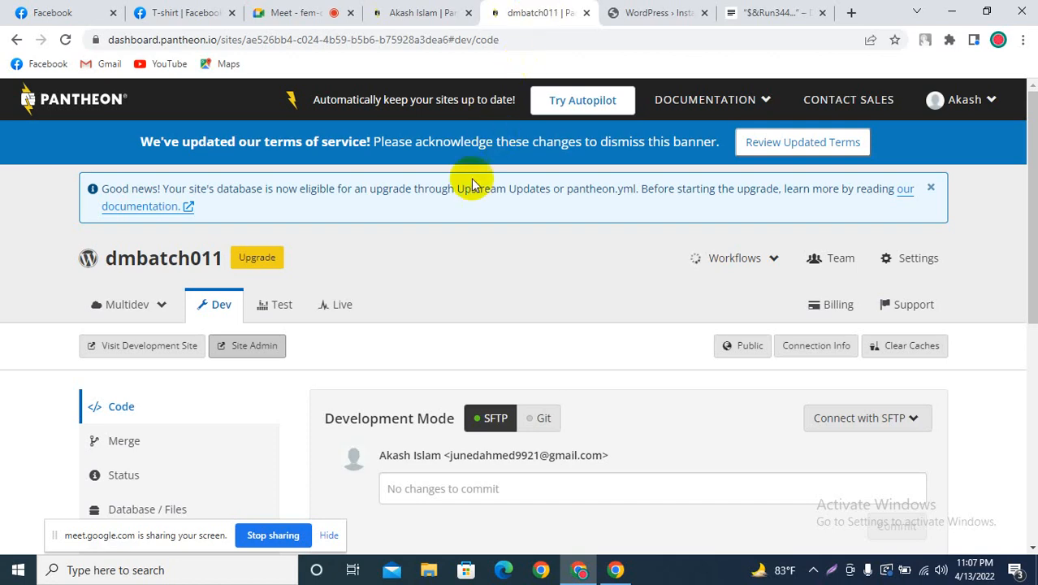
pyautogui.click(632, 9)
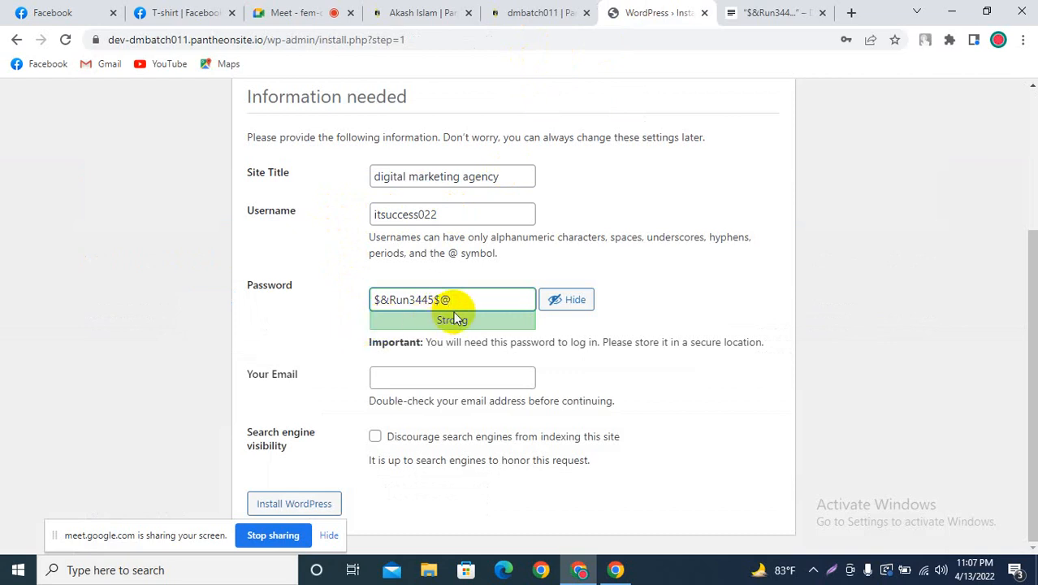
# Delete the added characters to restore the original shorter install password
pyautogui.moveTo(457, 304); pyautogui.dragTo(366, 301)
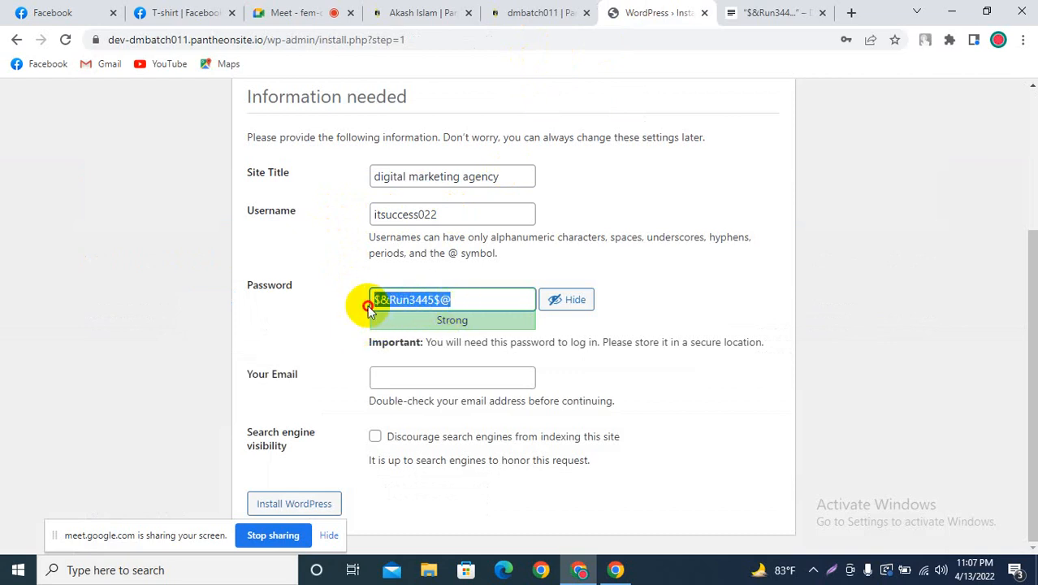
pyautogui.click(457, 304)
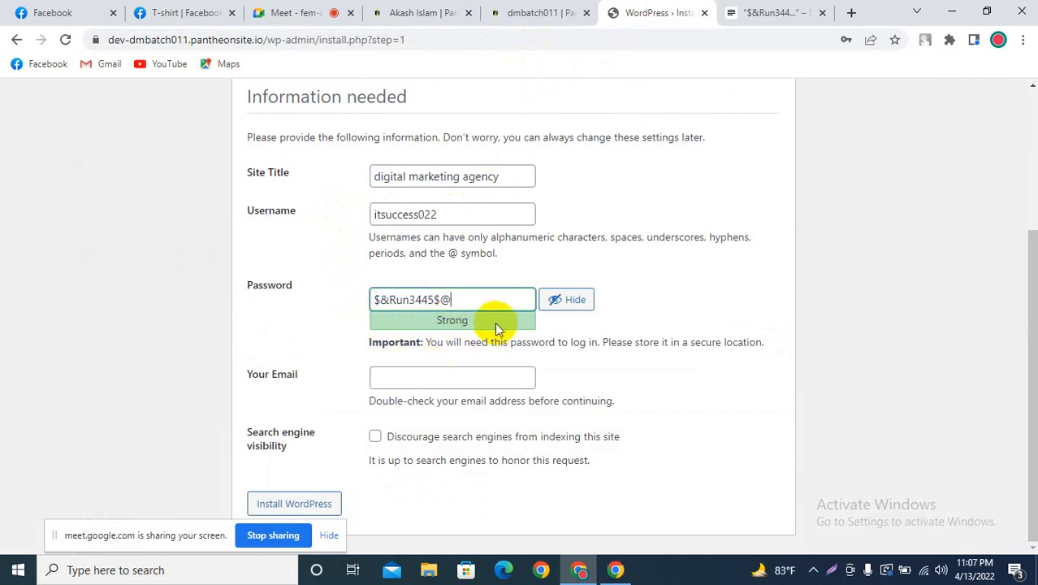
pyautogui.moveTo(459, 299); pyautogui.dragTo(424, 299)
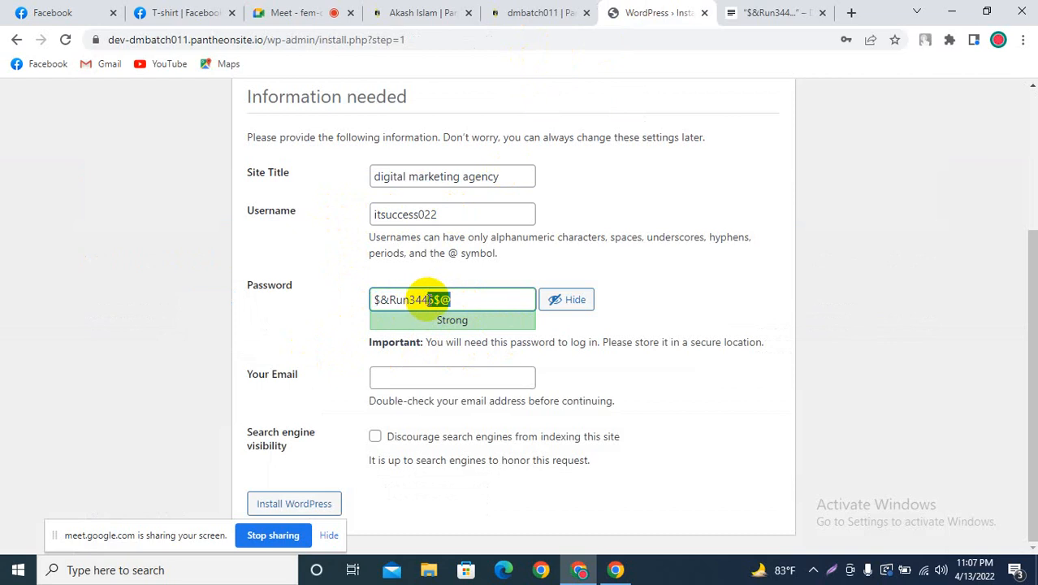
pyautogui.press('BackSpace')
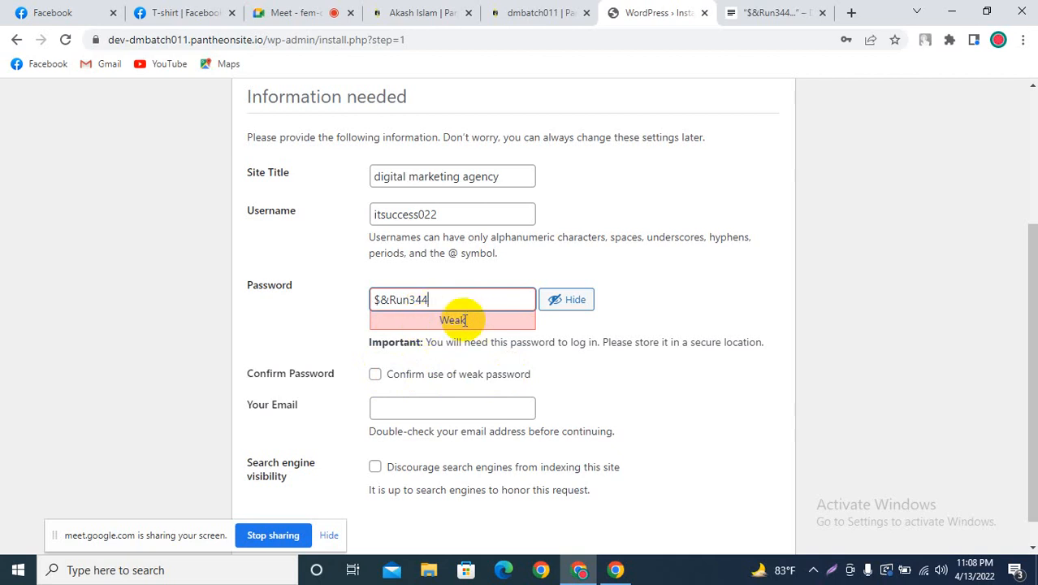
# Tick 'Confirm use of weak password' and focus the Your Email field
pyautogui.click(374, 374)
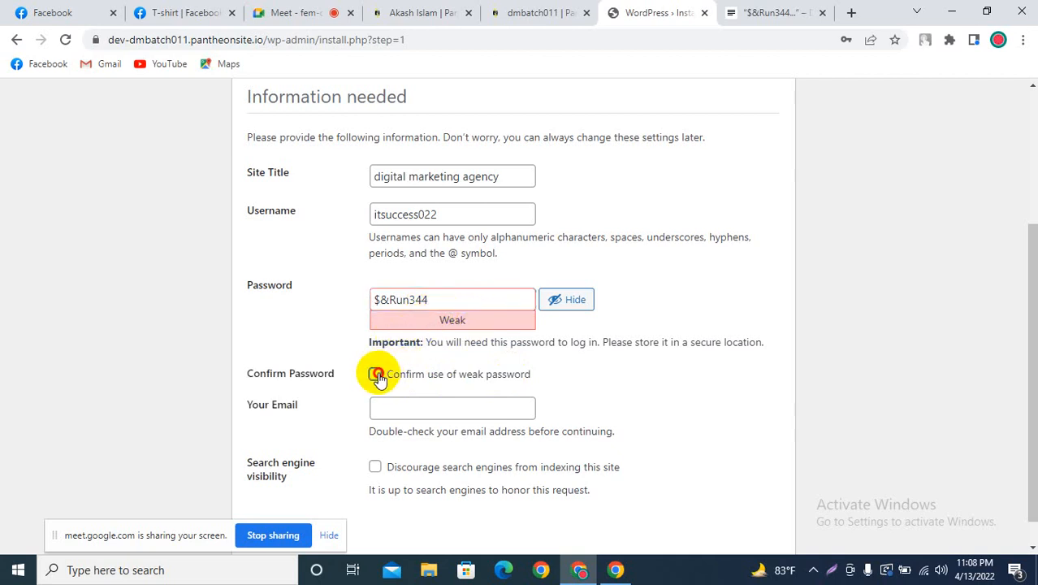
pyautogui.scroll(-1, 243, 348)
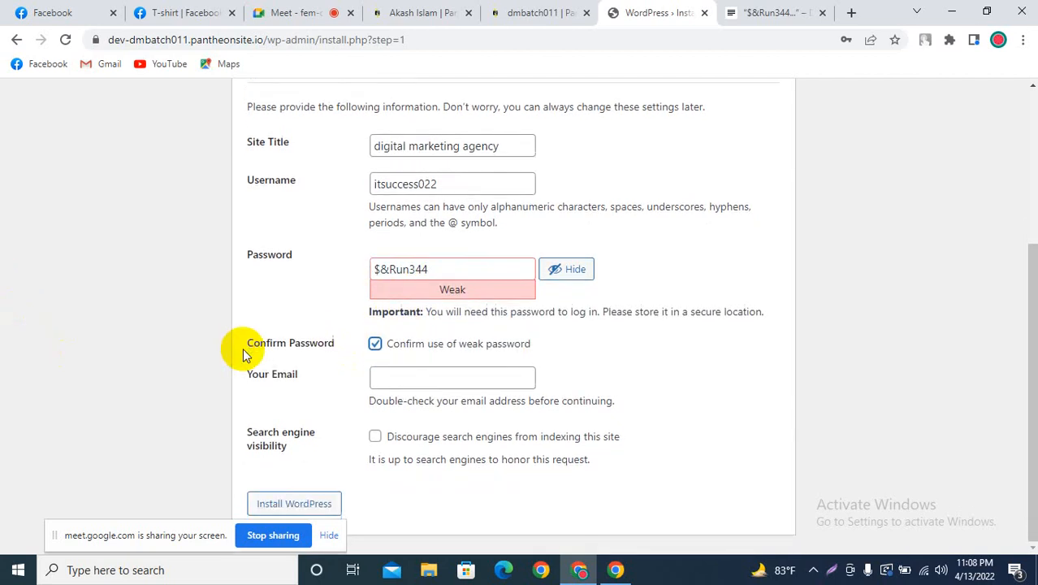
pyautogui.click(411, 377)
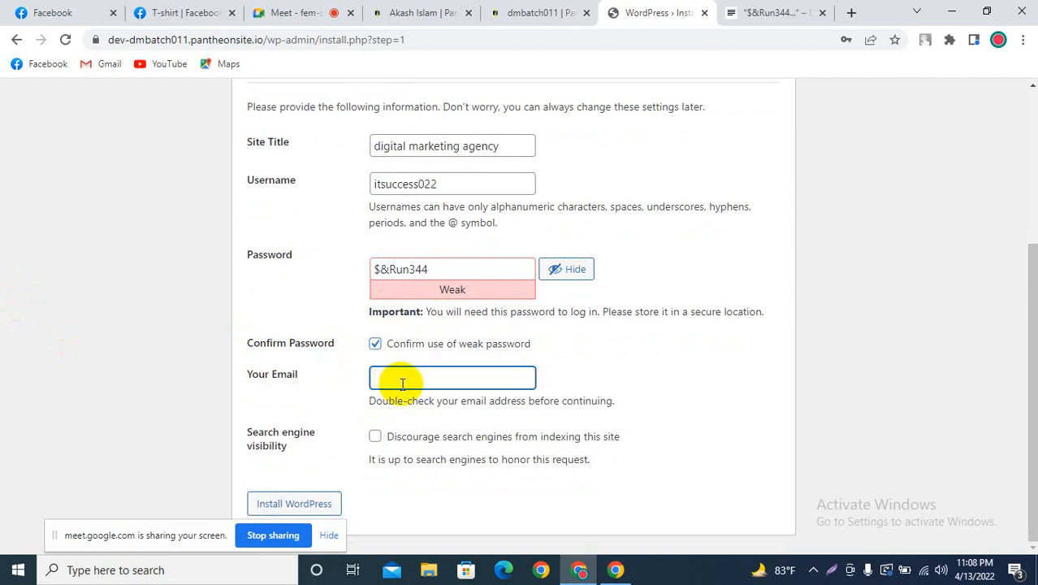
# Copy the Google account e-mail address from the account panel in a new tab
pyautogui.click(849, 14)
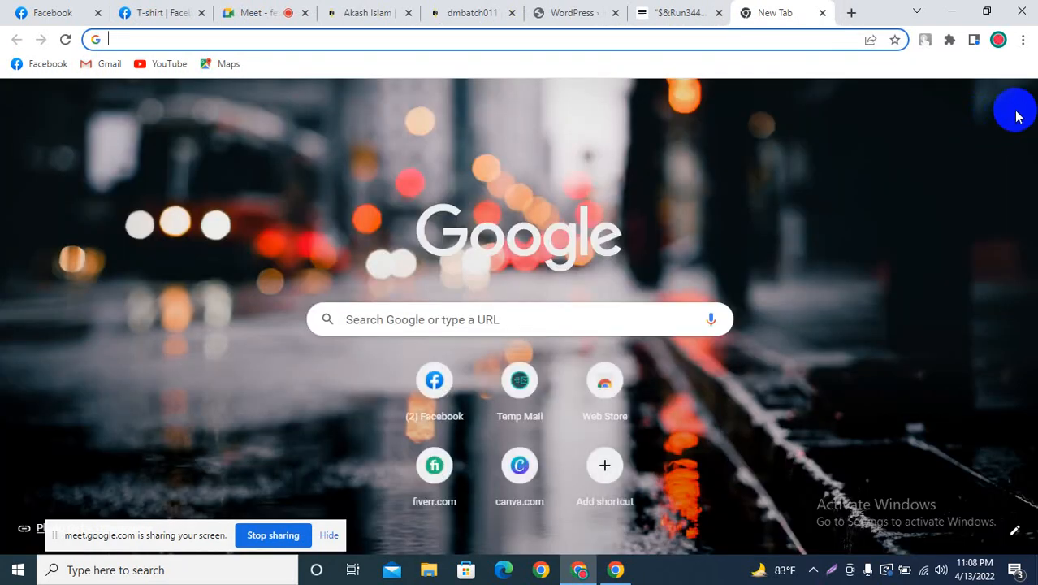
pyautogui.click(1014, 103)
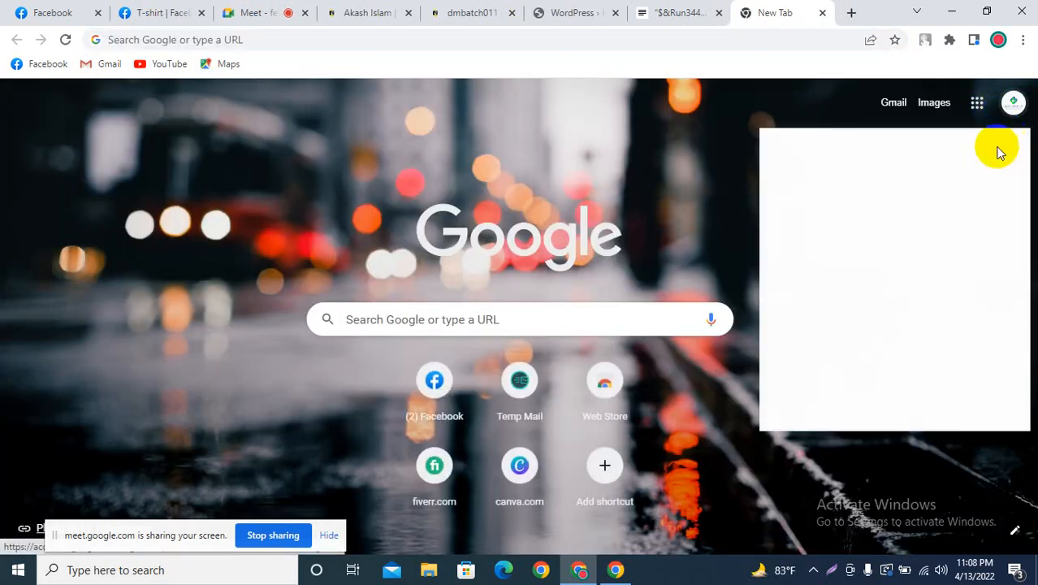
pyautogui.tripleClick(880, 240)
pyautogui.rightClick(880, 240)
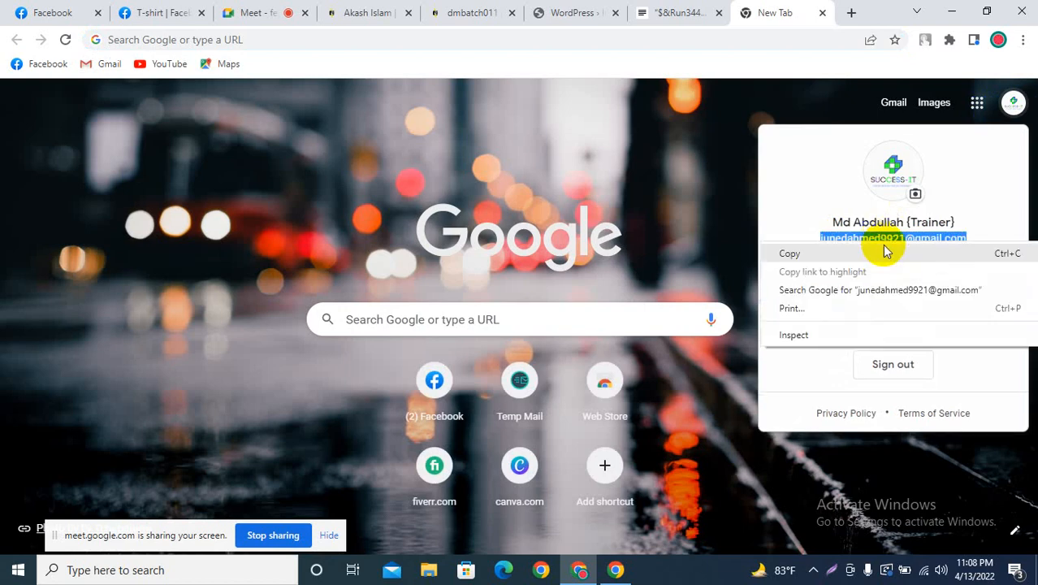
pyautogui.click(888, 250)
# Close the JustNotepad, Pantheon user-dashboard and plain Facebook tabs, then return to the WordPress install form
pyautogui.click(688, 117)
pyautogui.click(681, 12)
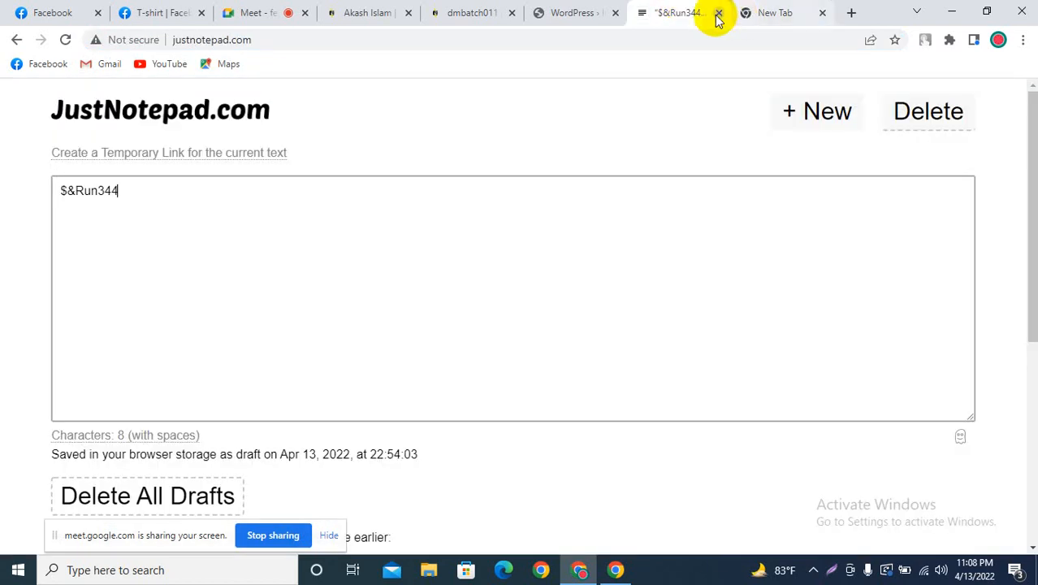
pyautogui.click(719, 13)
pyautogui.click(376, 9)
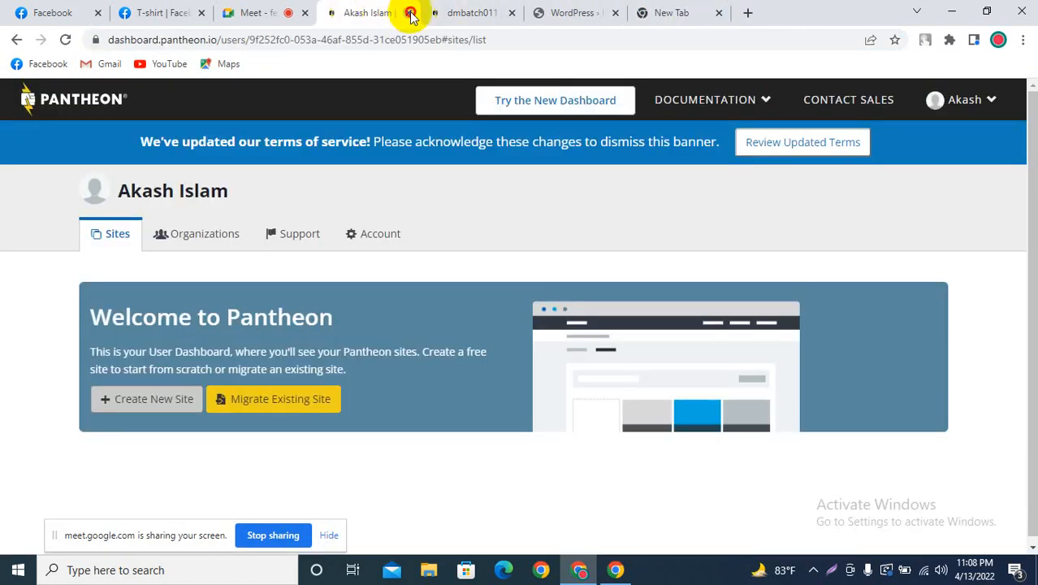
pyautogui.click(407, 13)
pyautogui.click(192, 12)
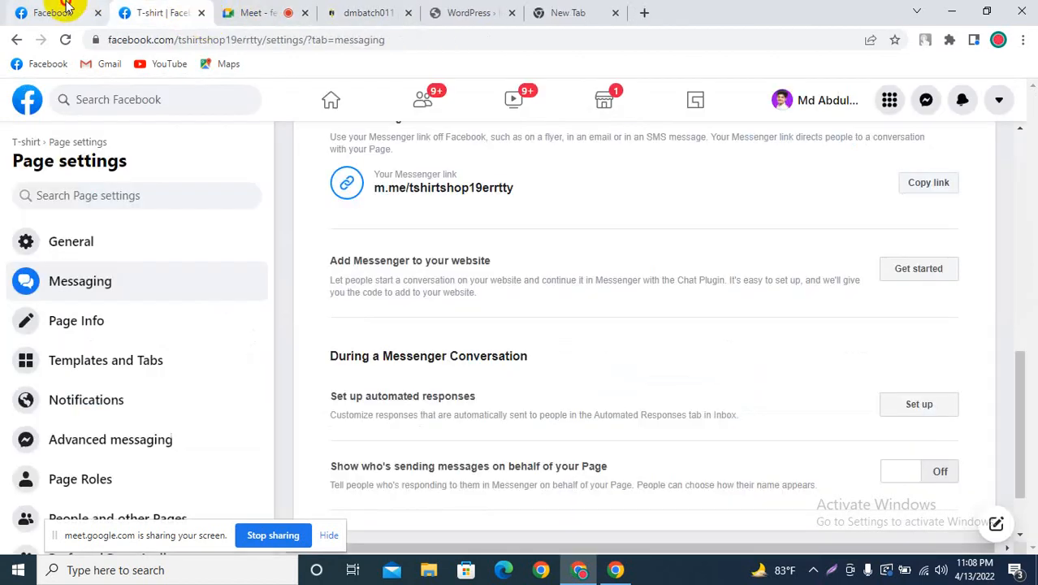
pyautogui.click(31, 10)
pyautogui.click(98, 13)
pyautogui.click(260, 12)
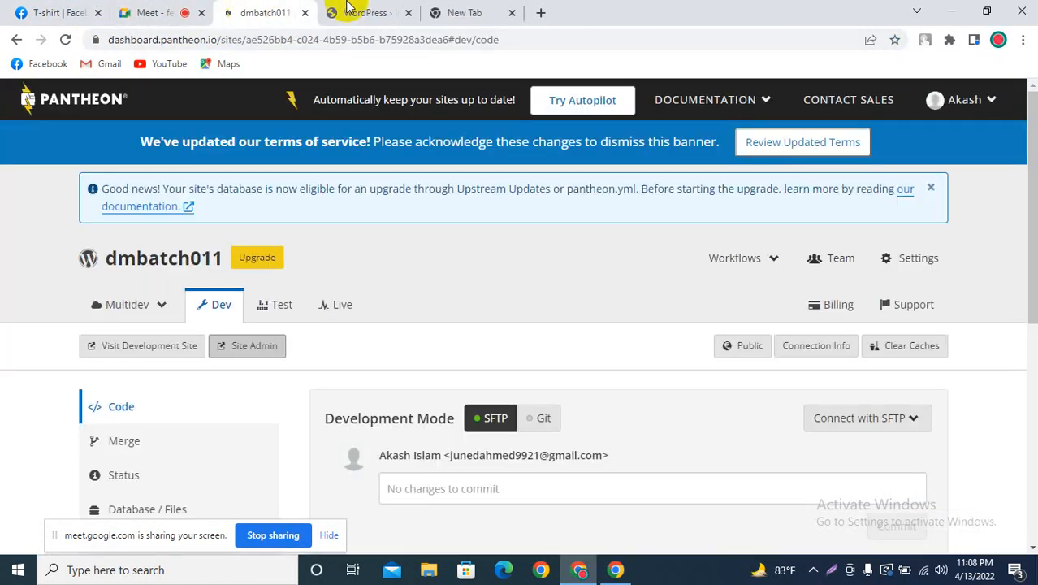
pyautogui.click(366, 12)
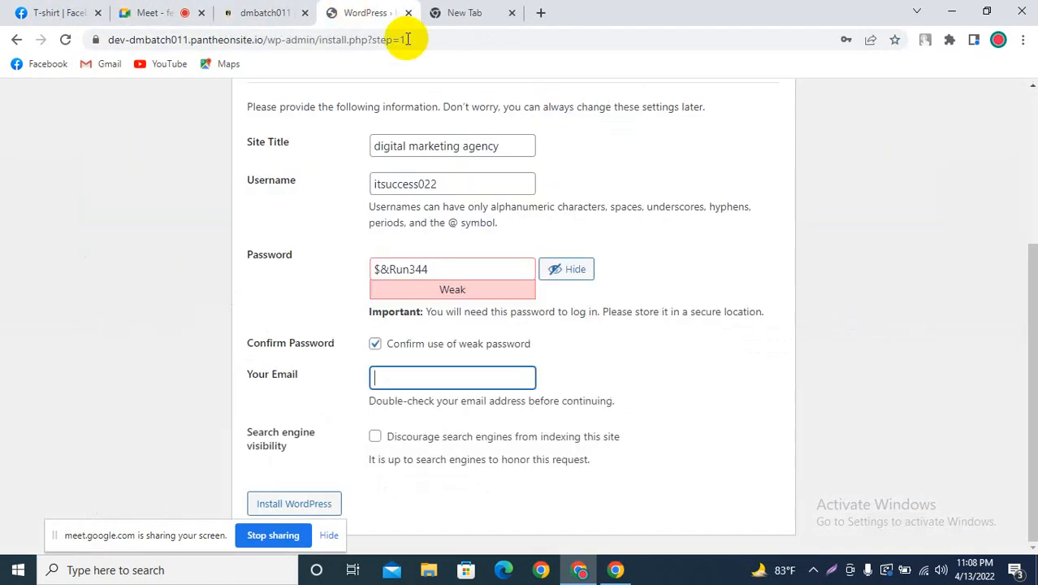
# Paste the copied account e-mail into the Your Email field
pyautogui.rightClick(406, 377)
pyautogui.click(448, 260)
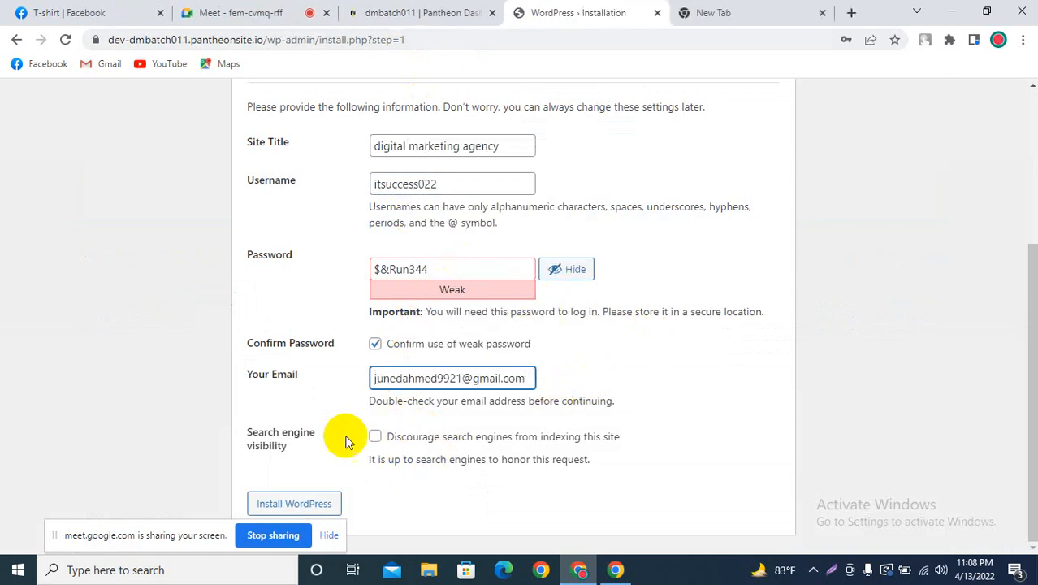
pyautogui.click(268, 448)
pyautogui.click(282, 448)
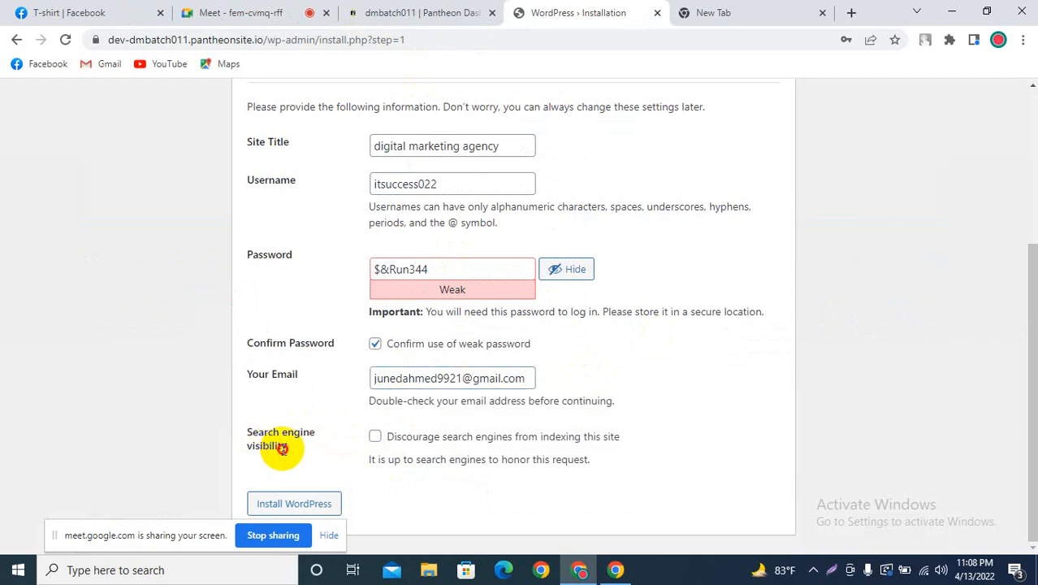
# Tick, then untick, 'Discourage search engines from indexing this site' so indexing stays allowed
pyautogui.moveTo(289, 455); pyautogui.dragTo(202, 433)
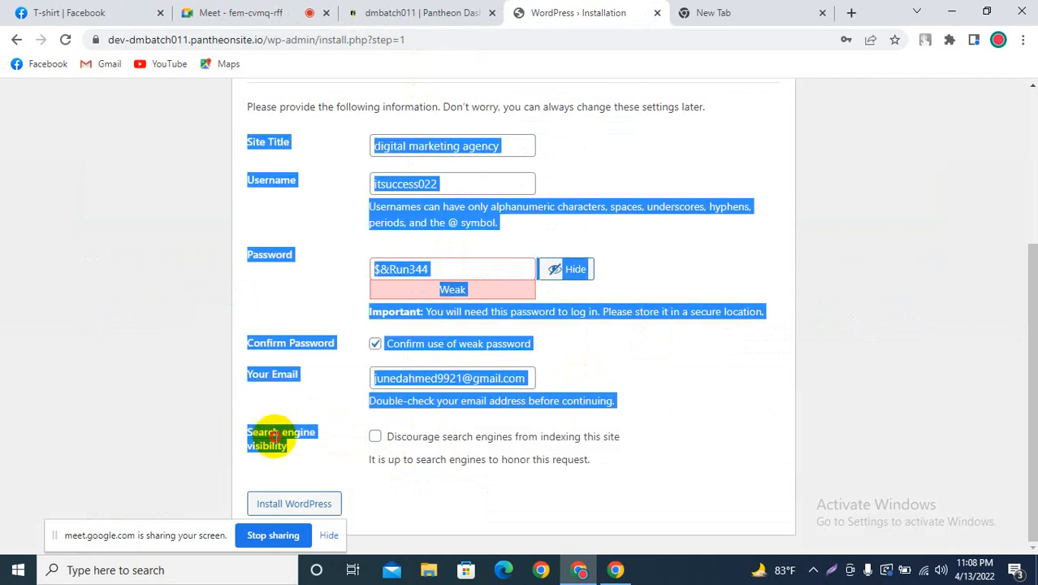
pyautogui.click(261, 438)
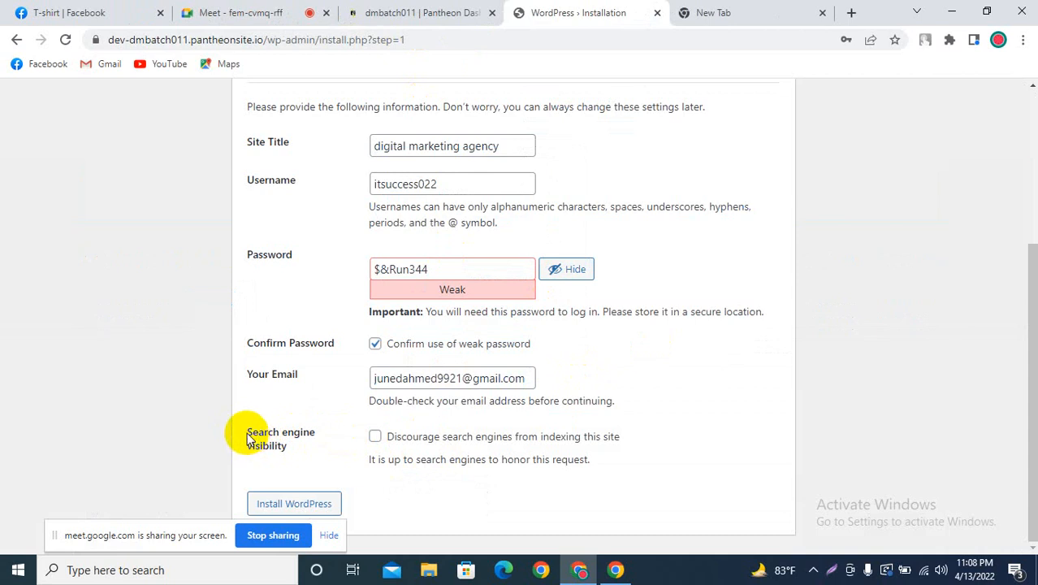
pyautogui.moveTo(249, 432); pyautogui.dragTo(290, 451)
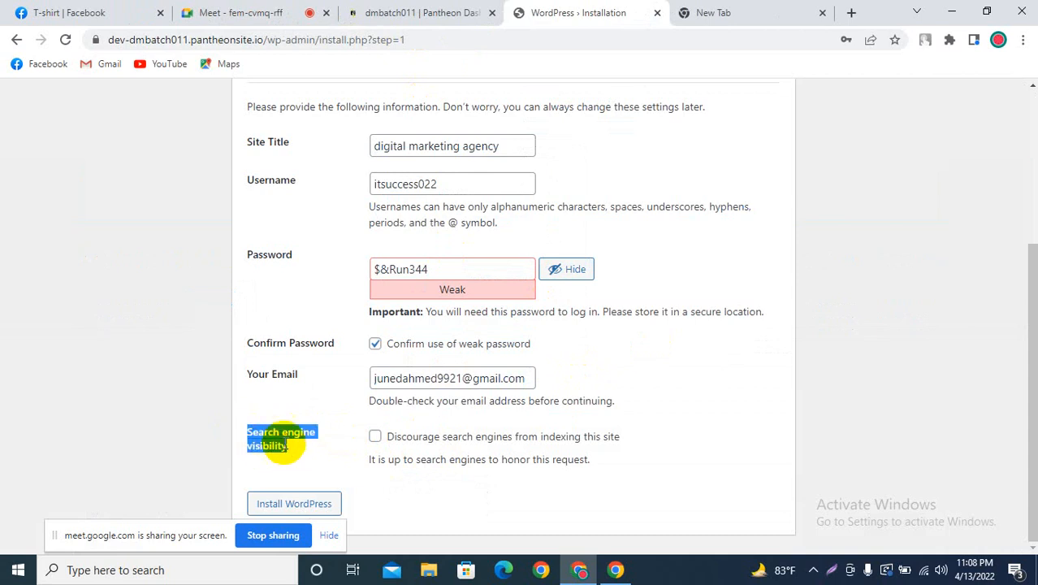
pyautogui.click(286, 442)
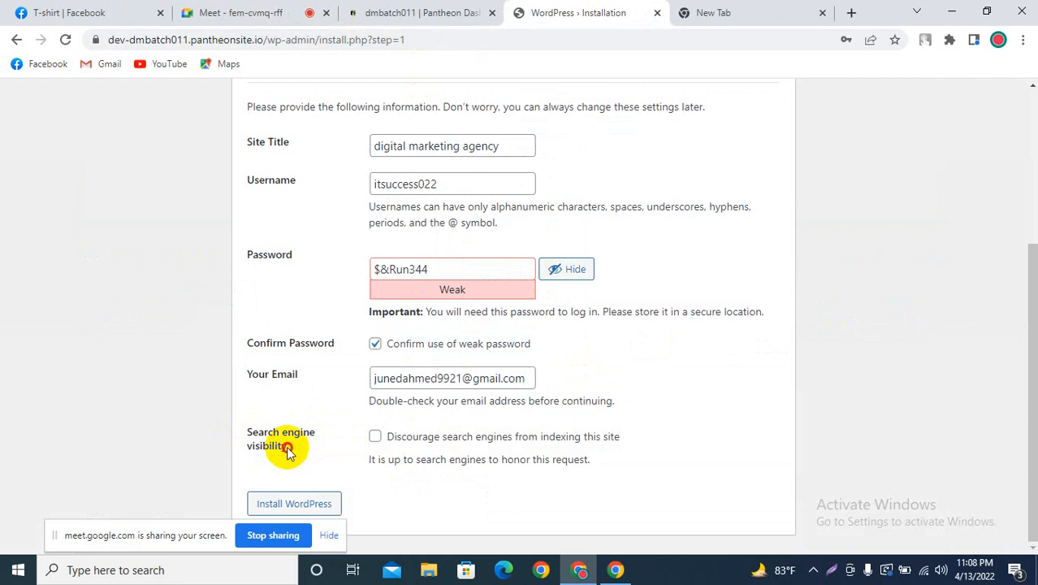
pyautogui.moveTo(260, 445); pyautogui.dragTo(315, 445)
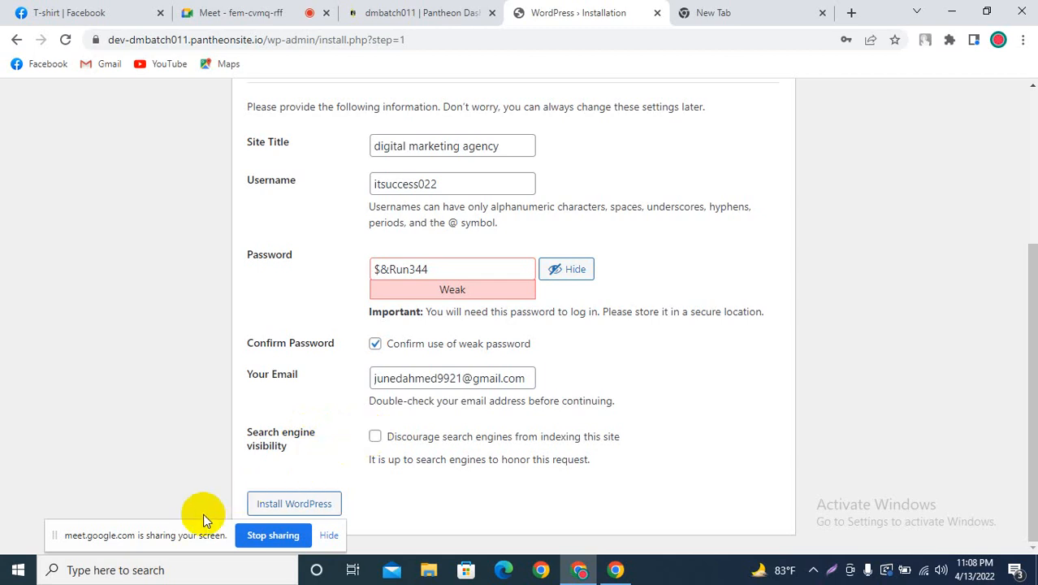
pyautogui.moveTo(179, 534); pyautogui.dragTo(778, 530)
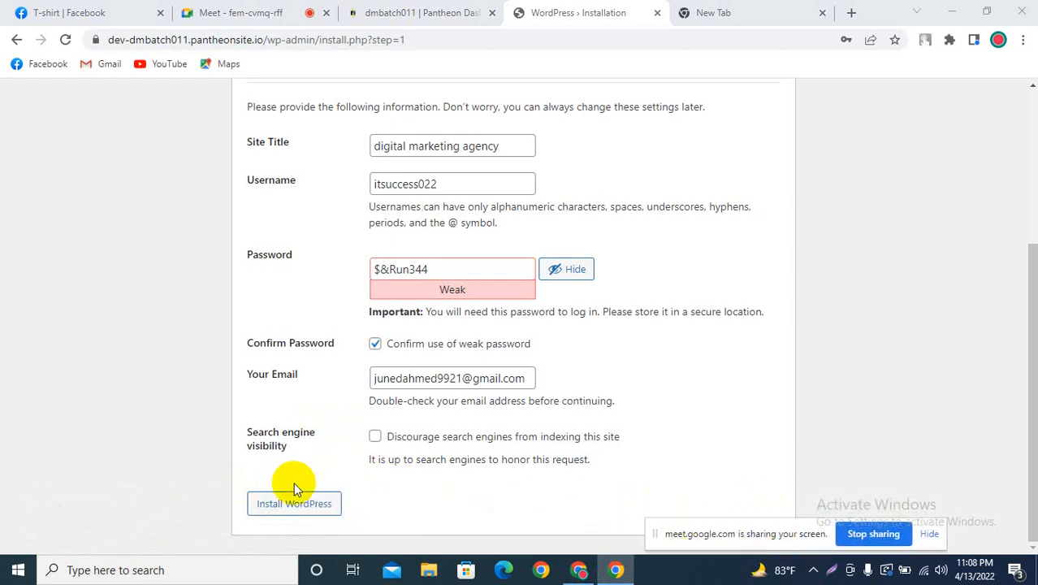
pyautogui.click(374, 439)
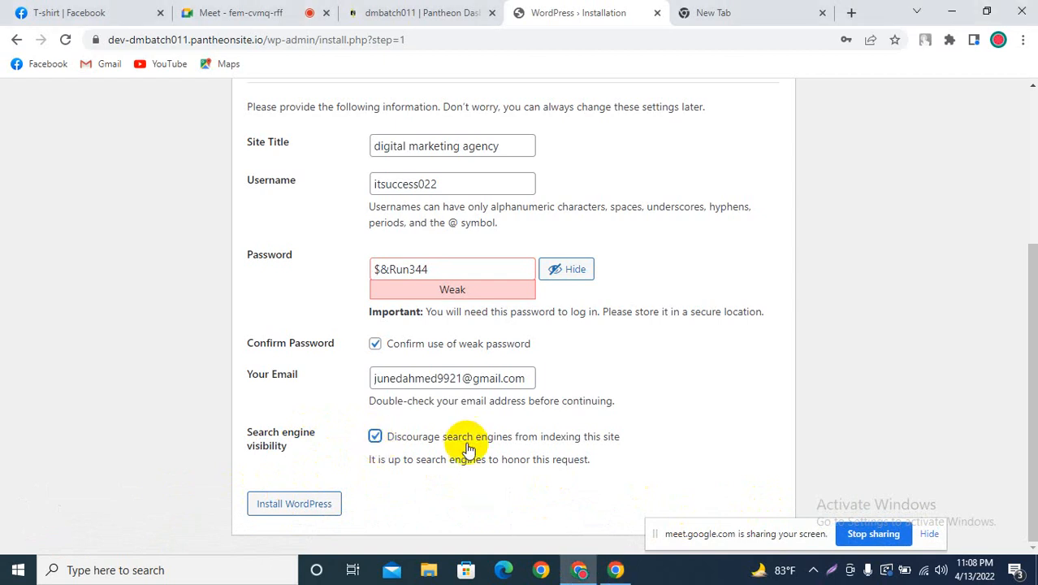
pyautogui.click(372, 437)
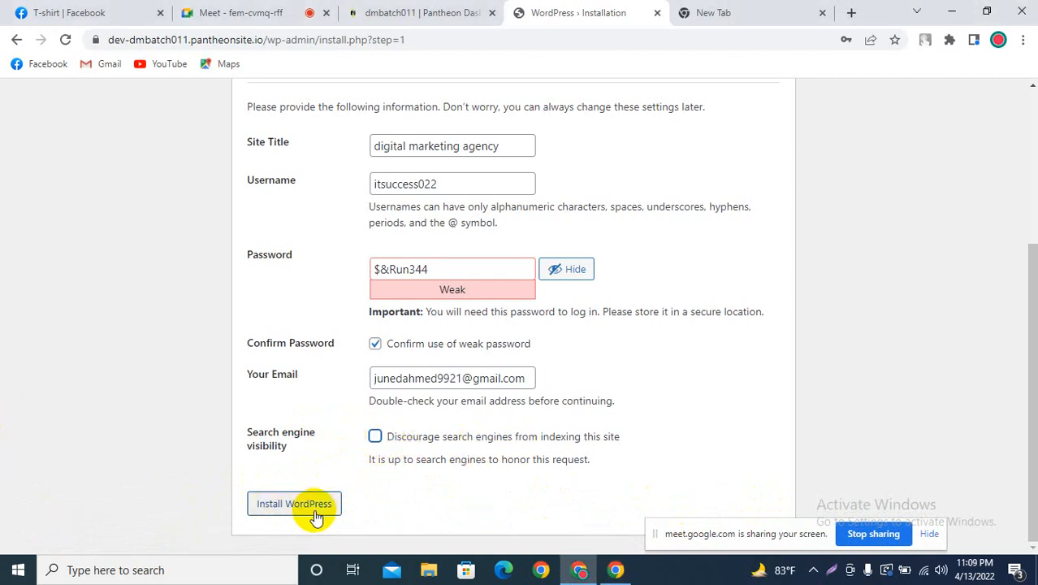
# Run Install WordPress and decline Chrome's offers to save the password
pyautogui.click(272, 508)
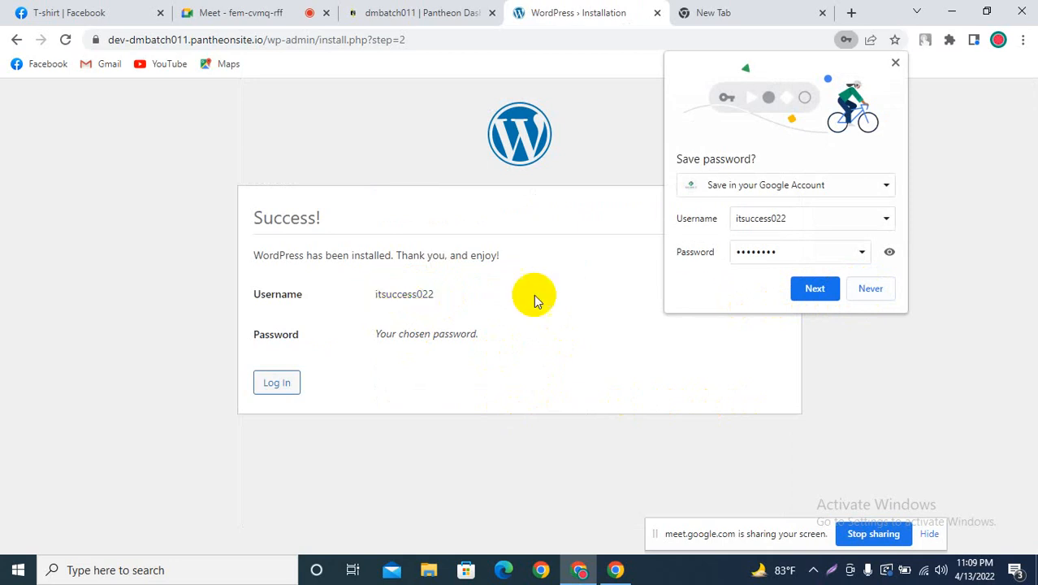
pyautogui.click(816, 289)
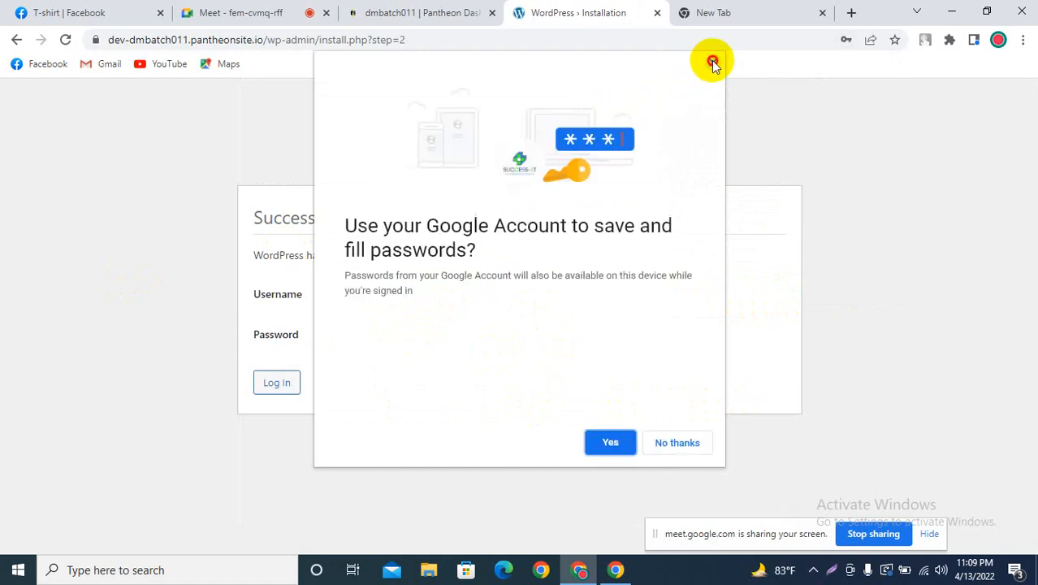
pyautogui.click(712, 62)
pyautogui.click(884, 291)
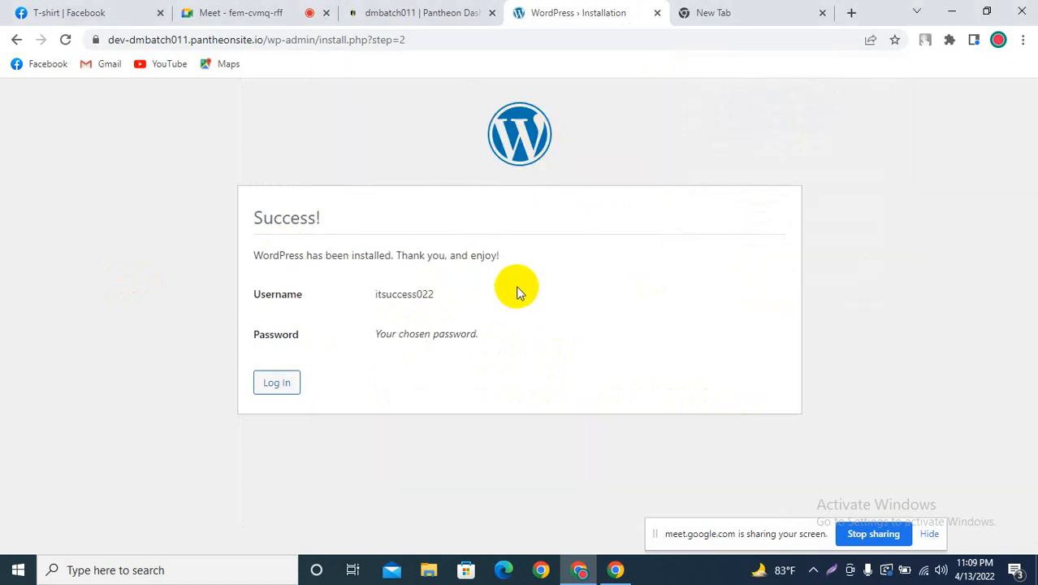
# Copy the new admin username from the Success page and switch to a blank tab
pyautogui.rightClick(418, 297)
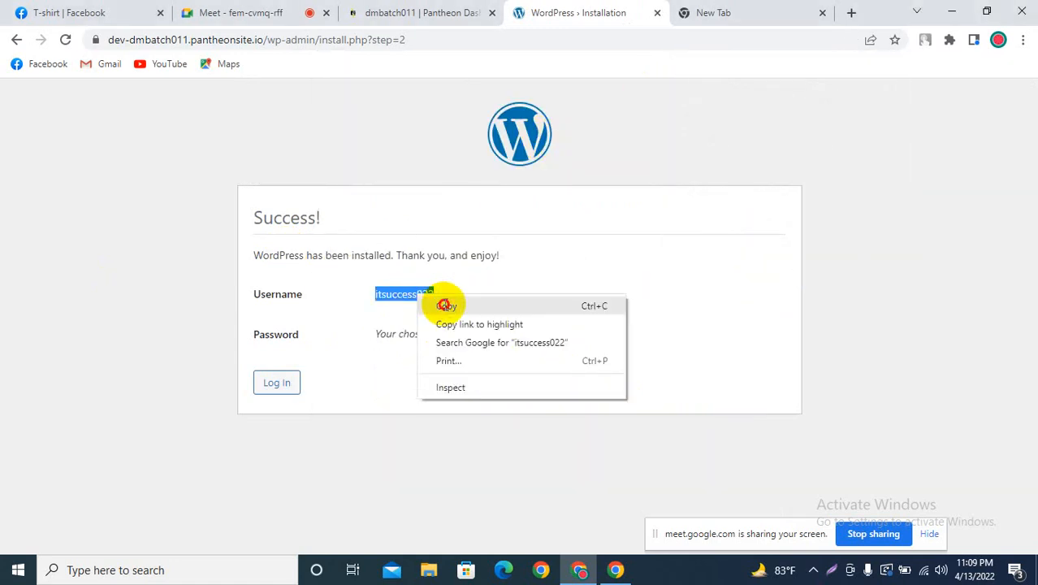
pyautogui.click(445, 306)
pyautogui.click(406, 295)
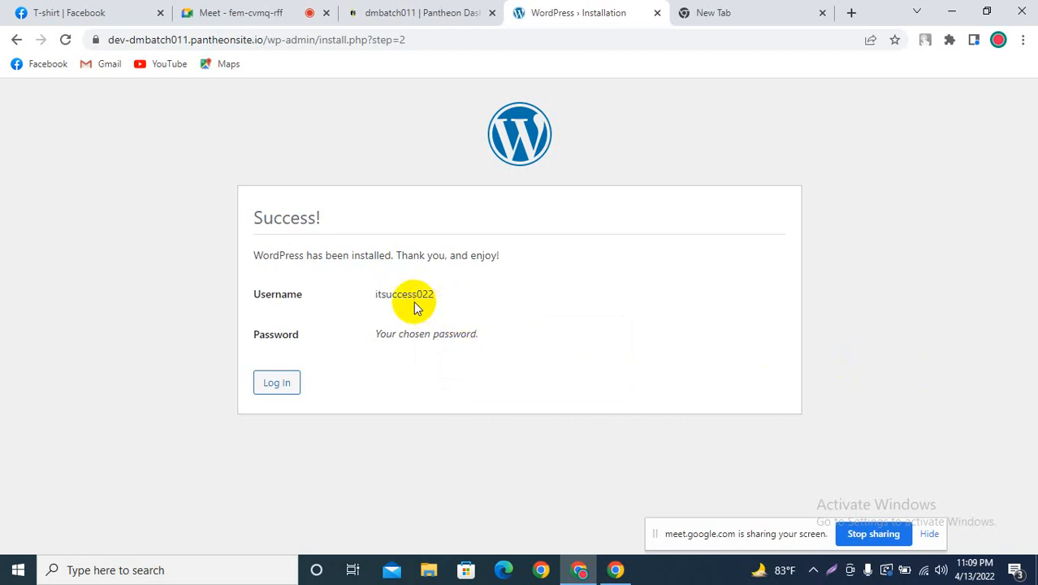
pyautogui.click(772, 10)
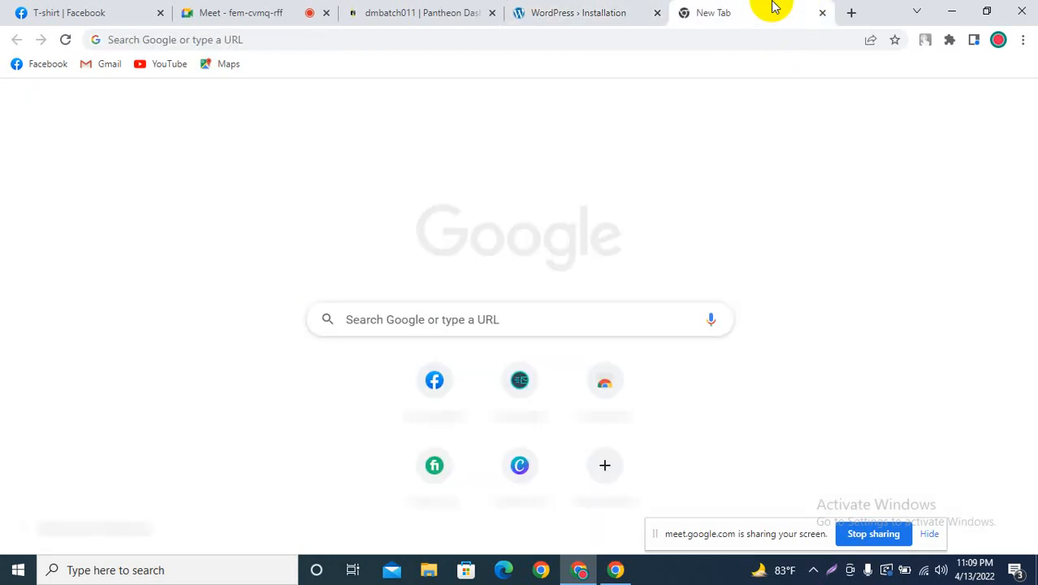
# Search Google for 'online notepad' and open the JustNotepad.com draft
pyautogui.click(382, 40)
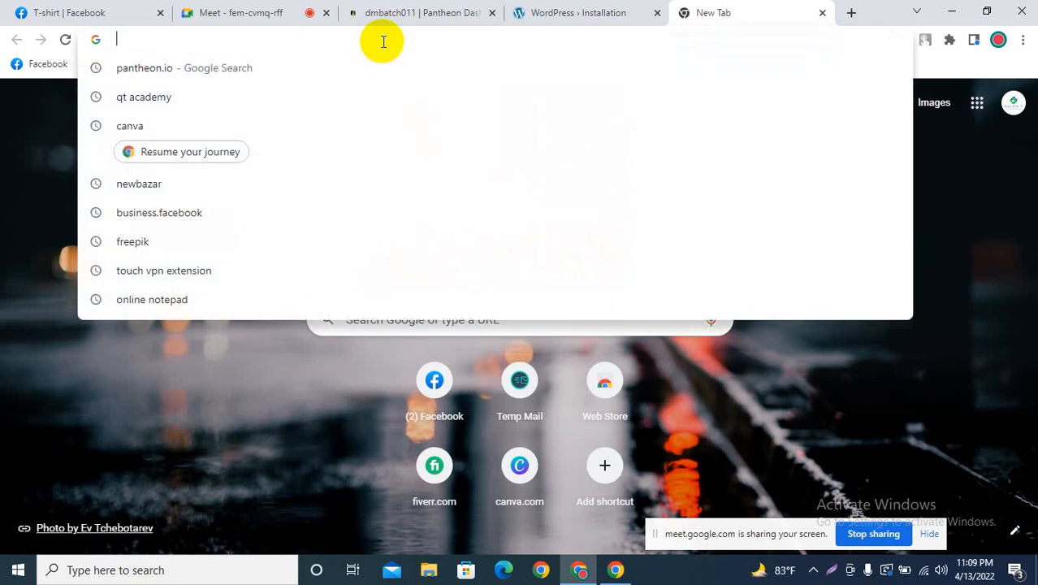
pyautogui.write('ONLINE')
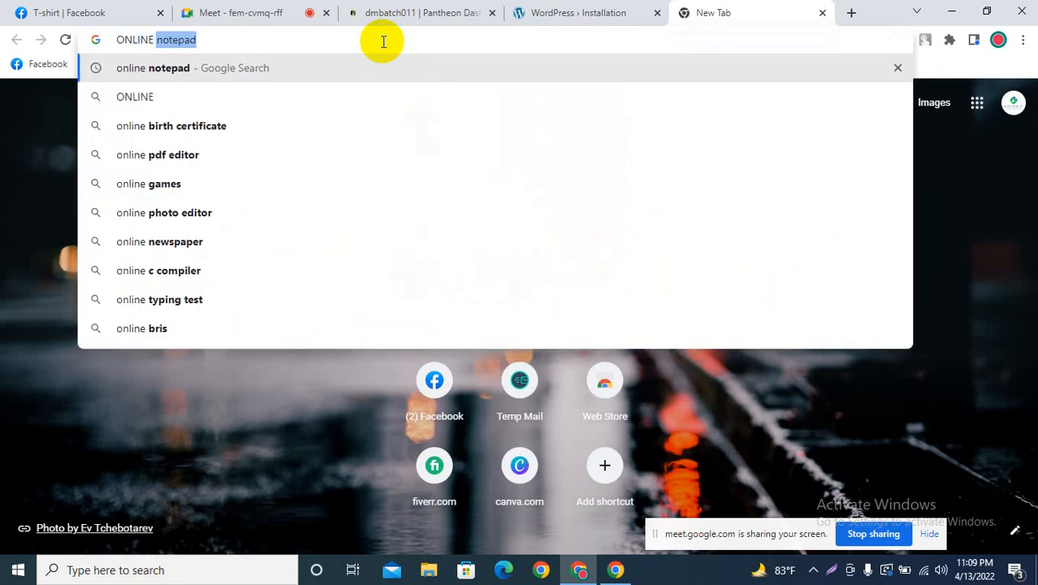
pyautogui.click(387, 71)
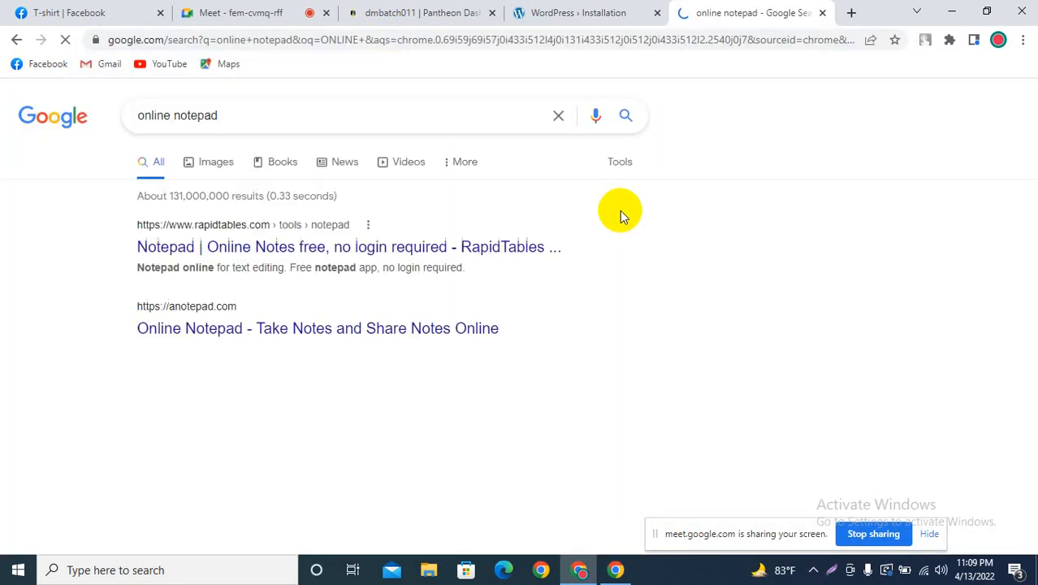
pyautogui.scroll(-3, 312, 331)
pyautogui.click(248, 274)
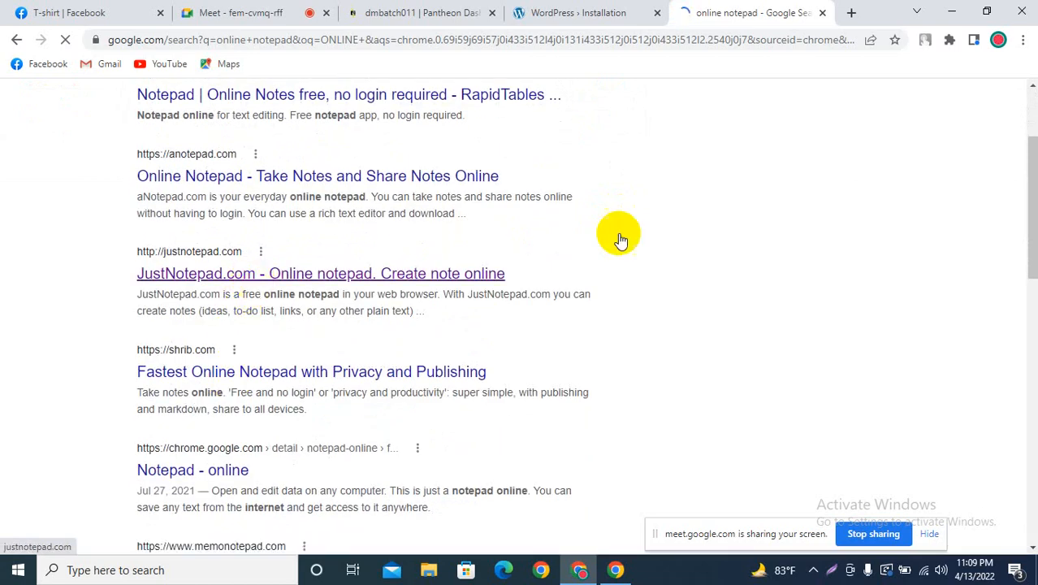
pyautogui.click(569, 13)
pyautogui.click(776, 8)
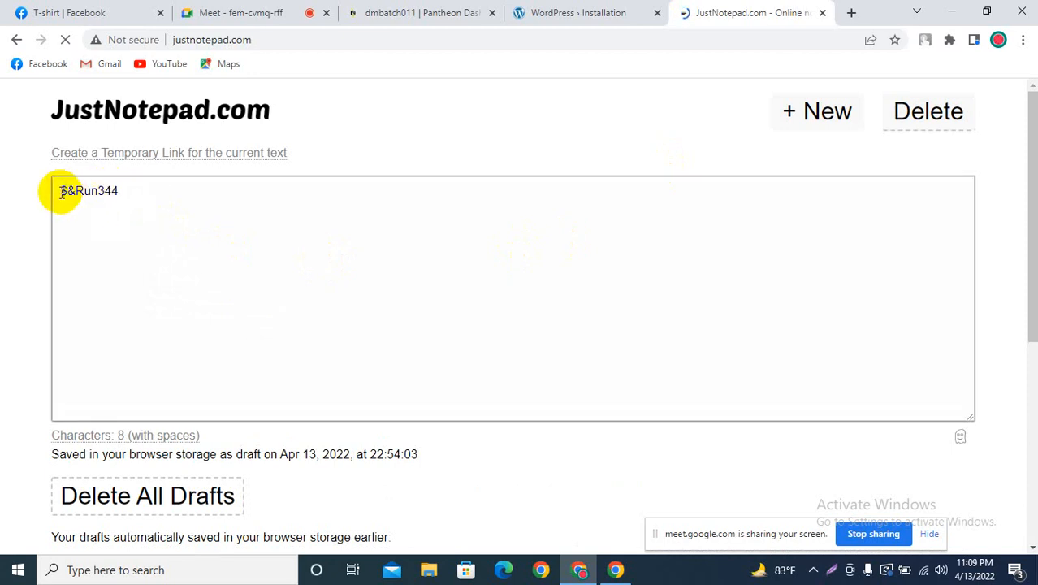
# Paste the WordPress username as a new first line above the saved password
pyautogui.press('Return')
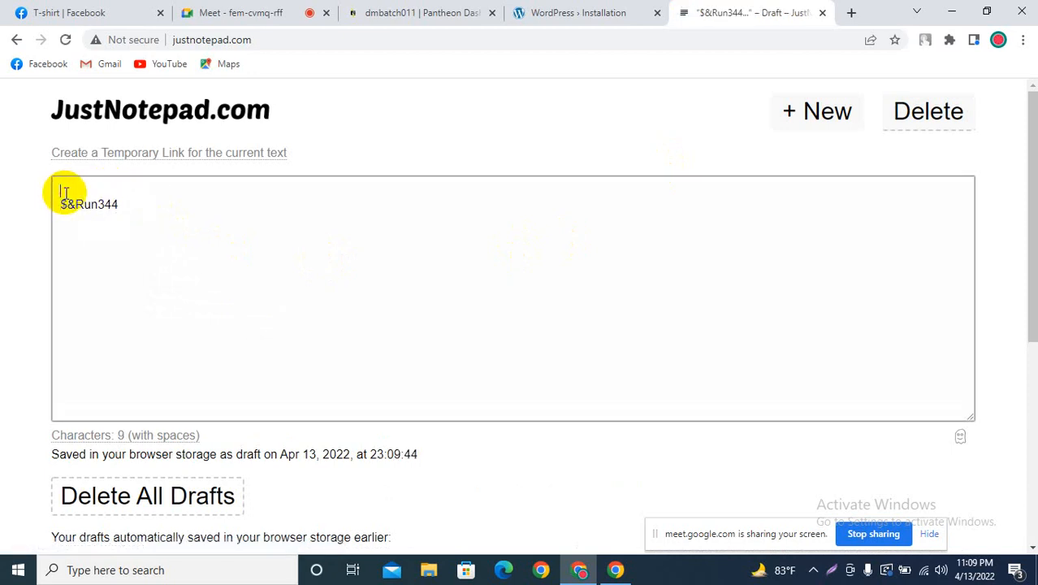
pyautogui.click(65, 194)
pyautogui.hotkey('ctrl', 'v')
pyautogui.press('Return')
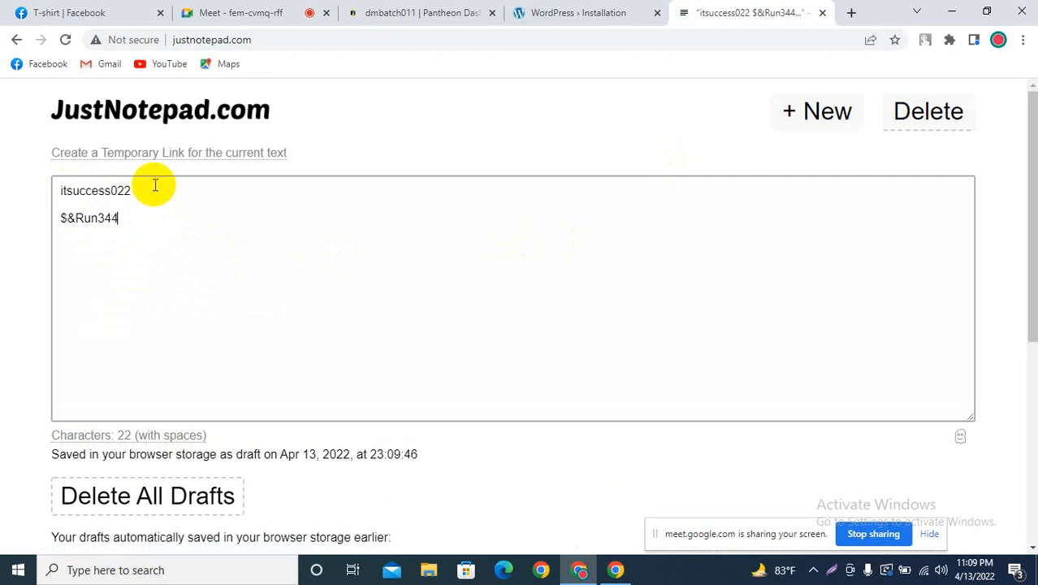
pyautogui.moveTo(137, 190); pyautogui.dragTo(41, 201)
pyautogui.click(149, 190)
pyautogui.moveTo(149, 190); pyautogui.dragTo(41, 195)
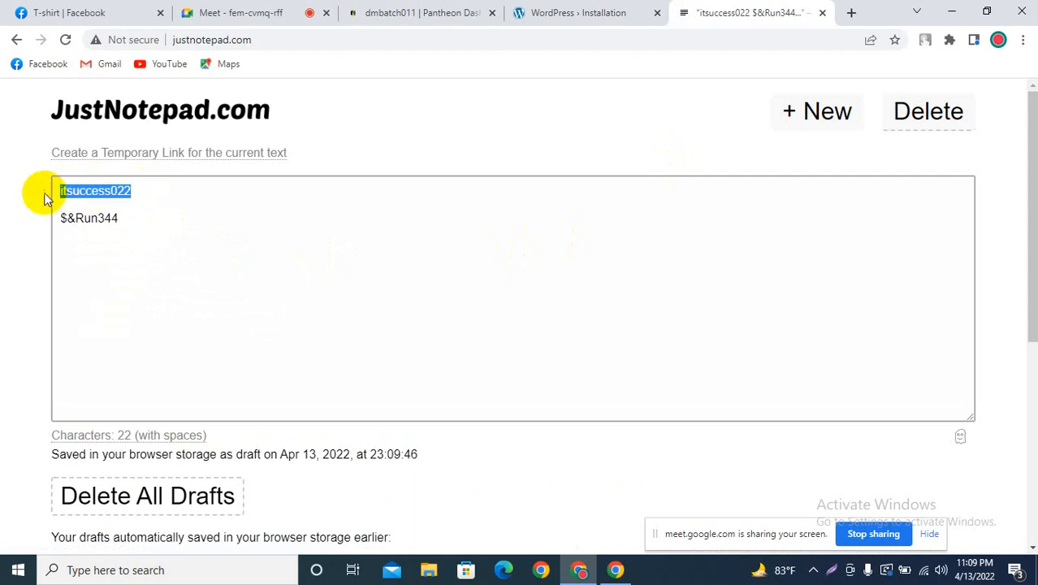
pyautogui.click(139, 216)
pyautogui.moveTo(139, 216); pyautogui.dragTo(49, 219)
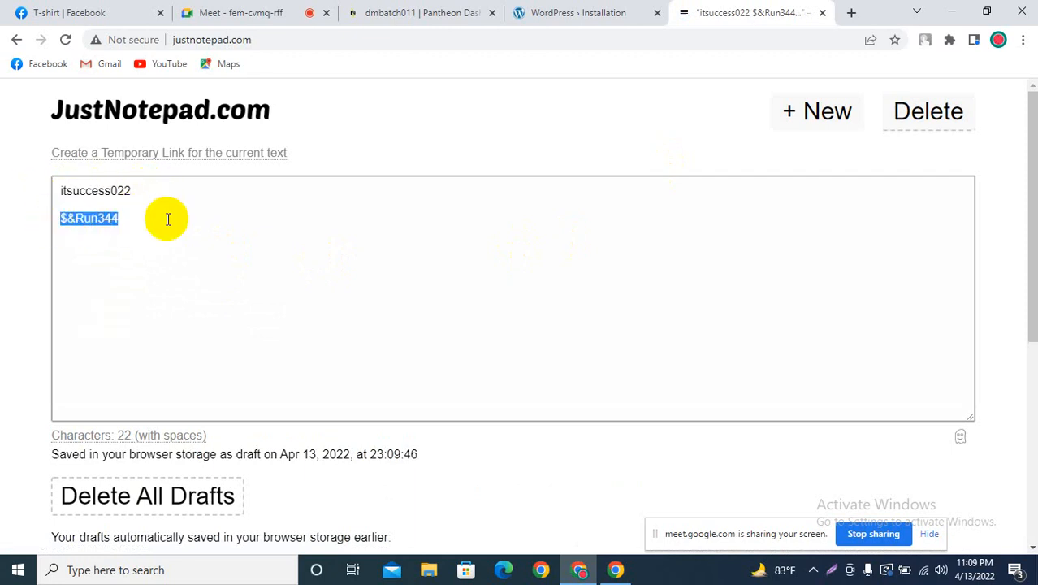
pyautogui.click(167, 217)
pyautogui.moveTo(153, 187); pyautogui.dragTo(52, 195)
pyautogui.click(167, 194)
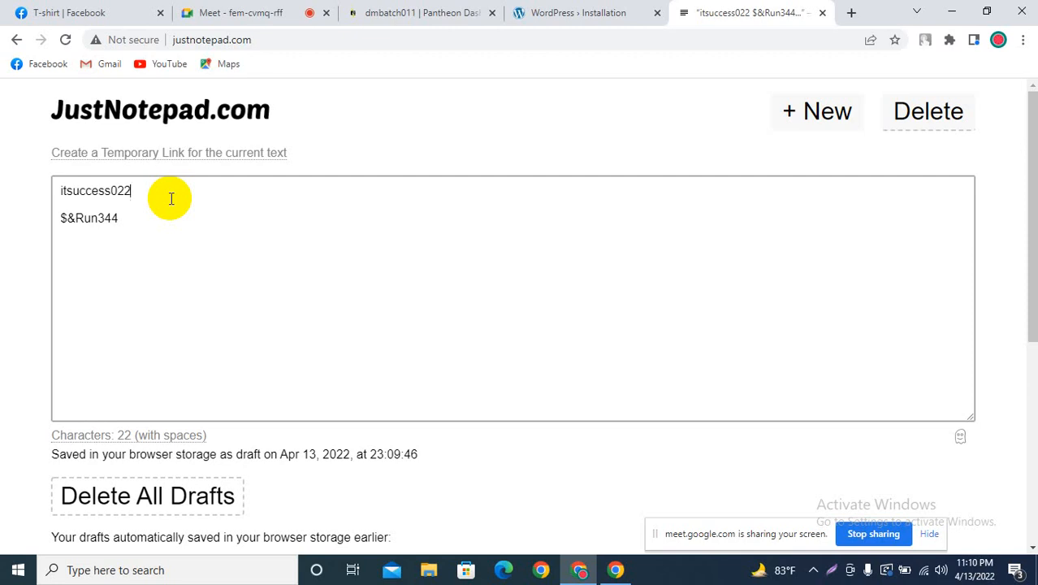
# Open the WordPress login page and paste the saved admin username into Username
pyautogui.click(557, 13)
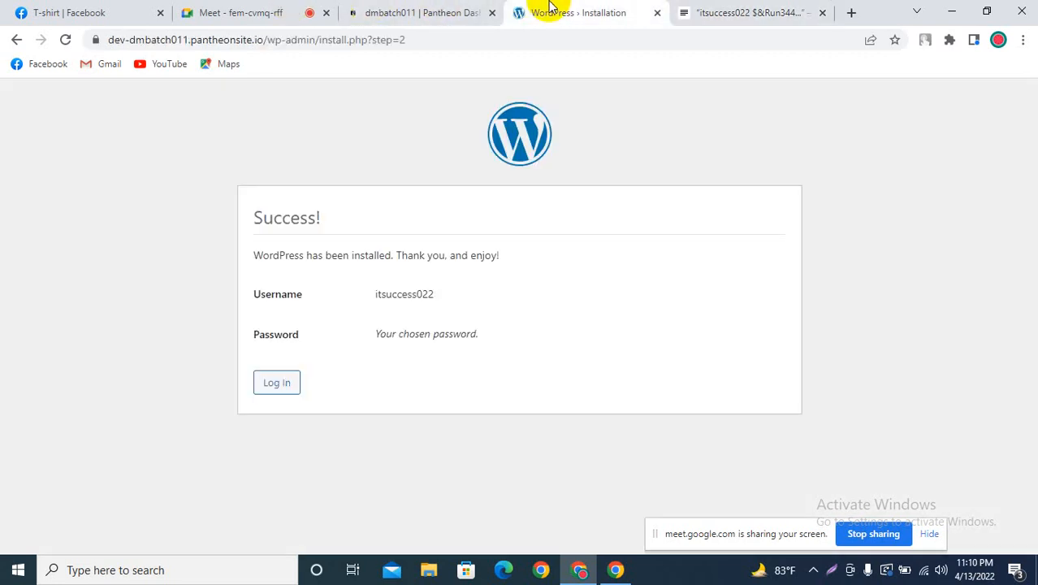
pyautogui.click(273, 386)
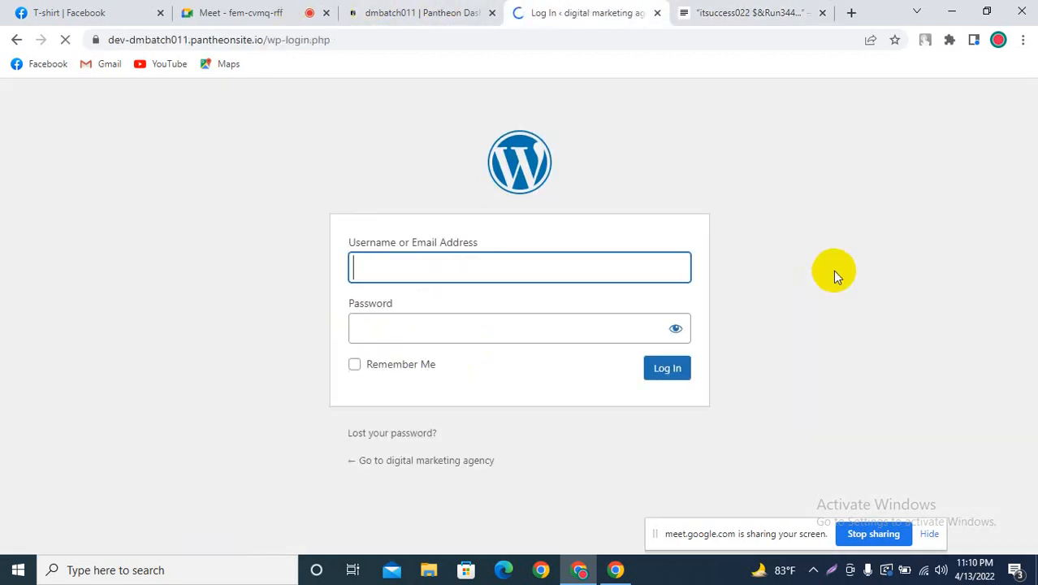
pyautogui.click(707, 12)
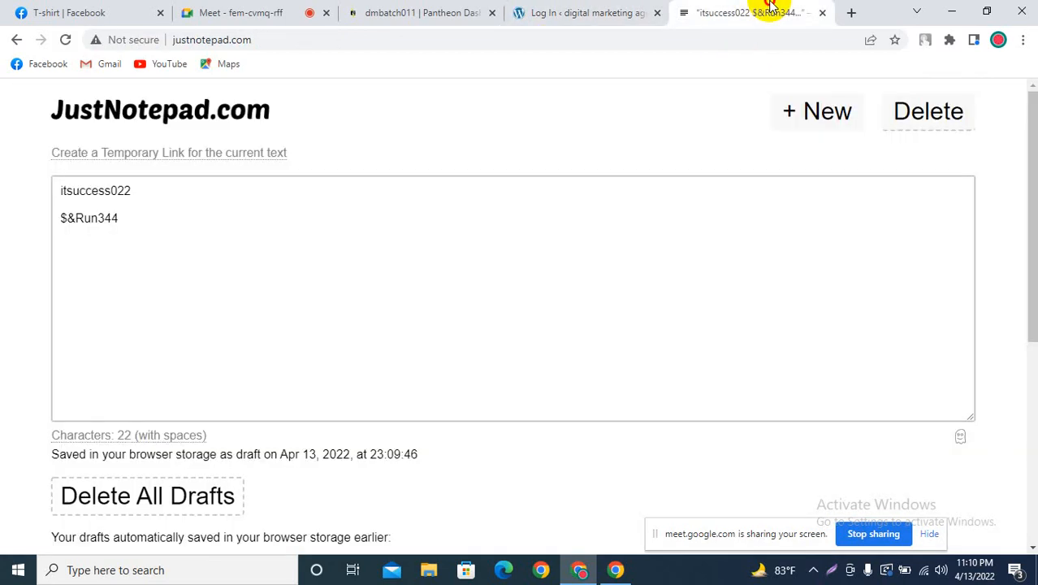
pyautogui.moveTo(140, 190); pyautogui.dragTo(65, 190)
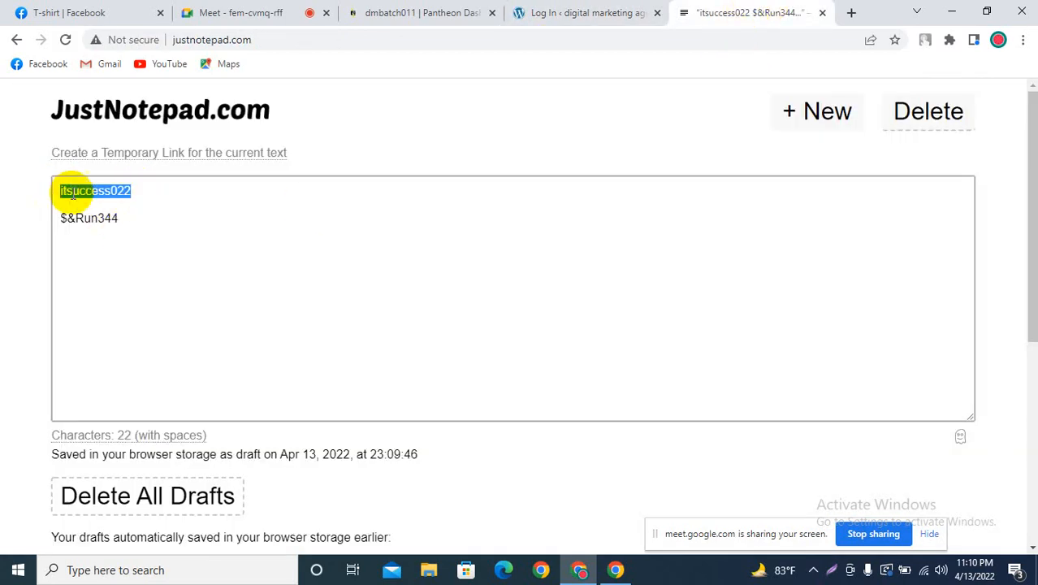
pyautogui.rightClick(92, 195)
pyautogui.click(213, 248)
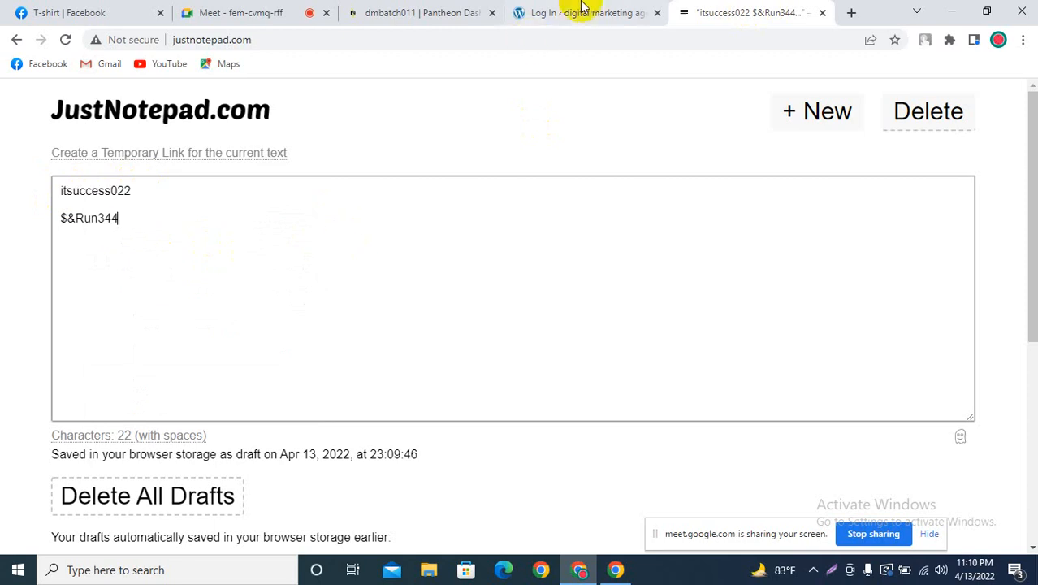
pyautogui.click(581, 12)
pyautogui.rightClick(401, 316)
pyautogui.click(460, 216)
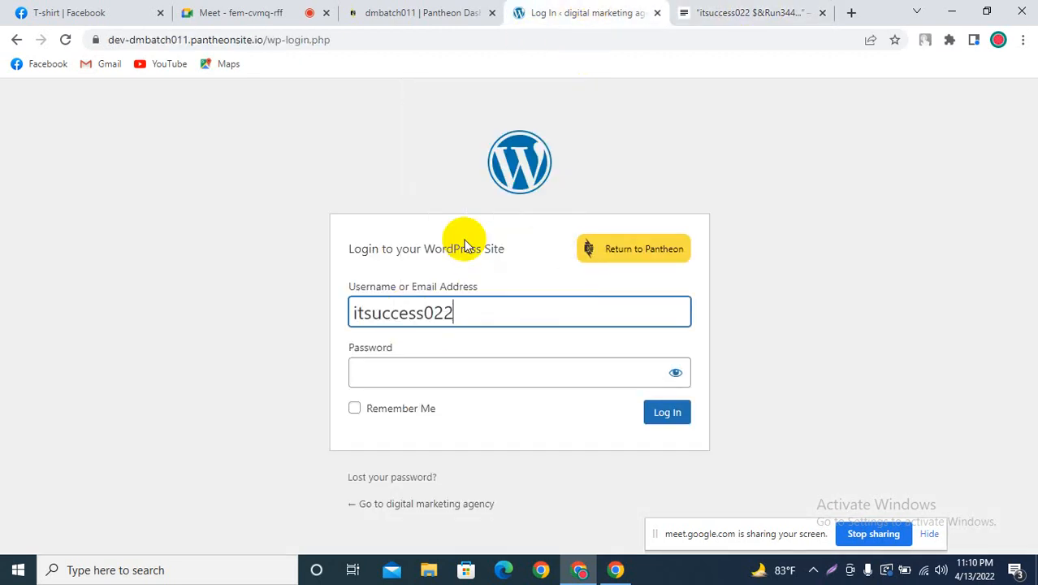
pyautogui.click(432, 370)
# Paste the saved password, tick Remember Me, and submit the login
pyautogui.click(738, 15)
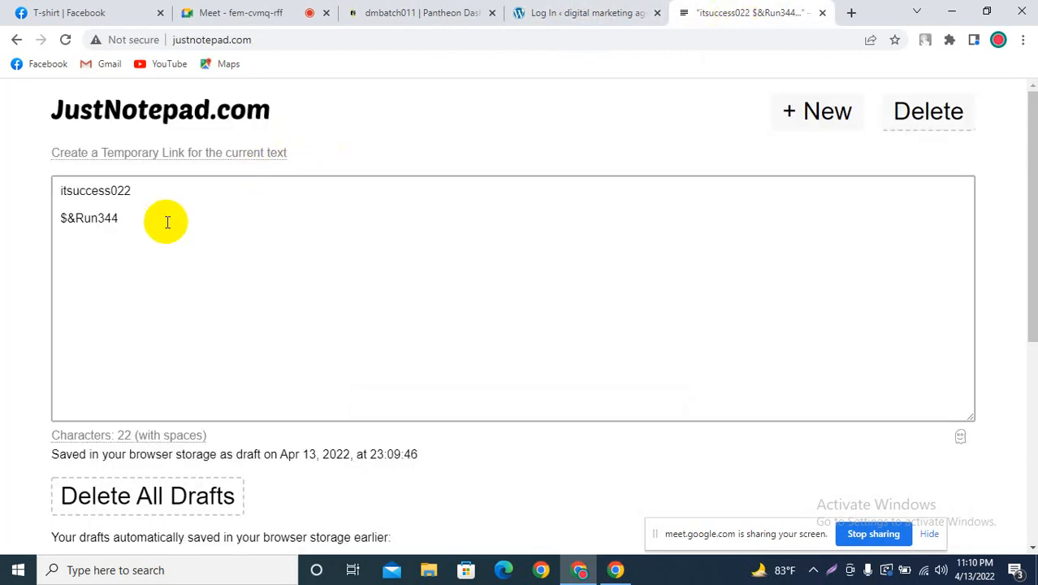
pyautogui.moveTo(167, 219); pyautogui.dragTo(28, 222)
pyautogui.rightClick(95, 221)
pyautogui.click(218, 279)
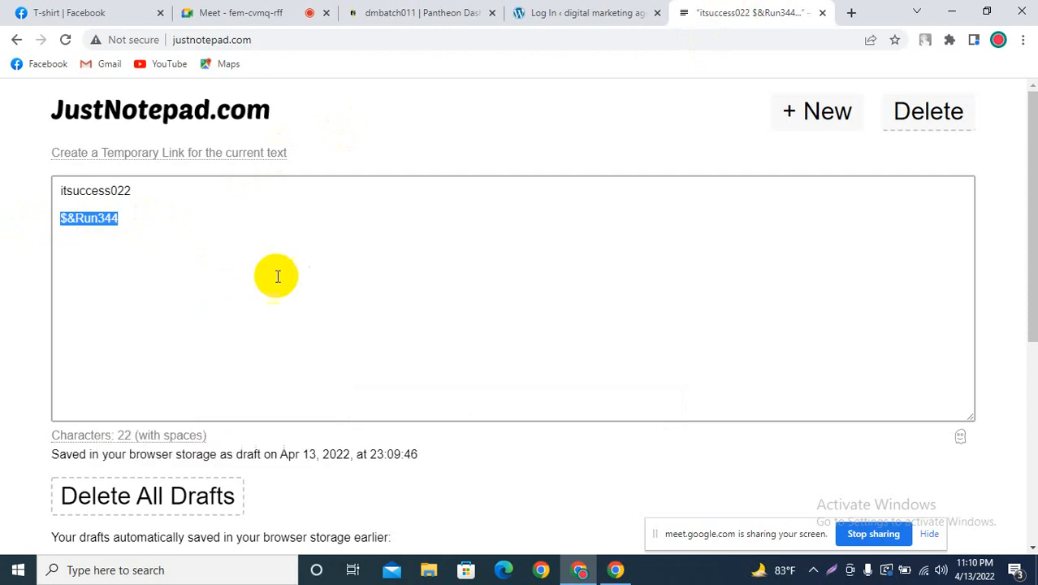
pyautogui.click(533, 10)
pyautogui.rightClick(398, 379)
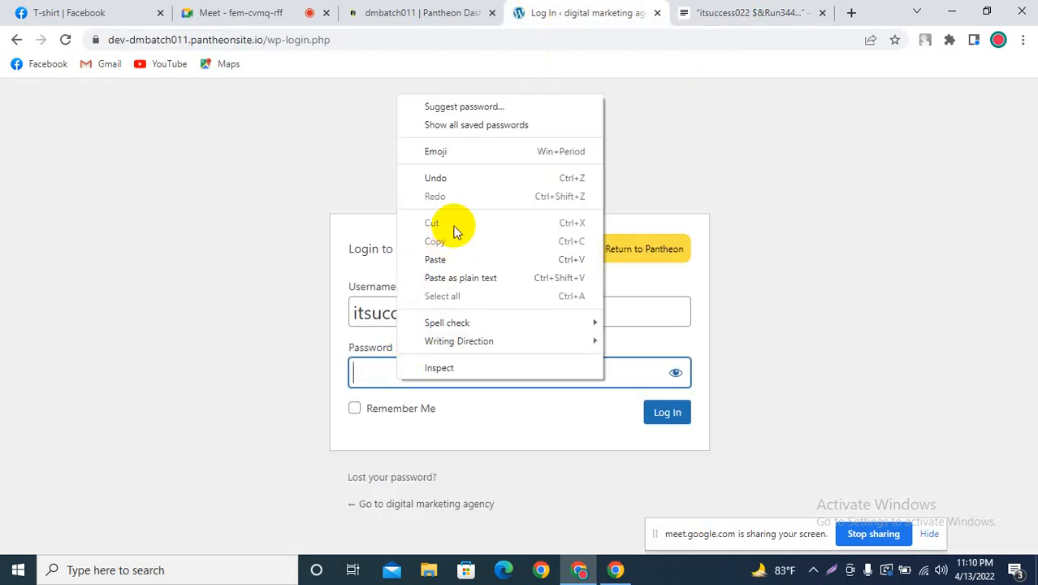
pyautogui.click(456, 264)
pyautogui.click(355, 410)
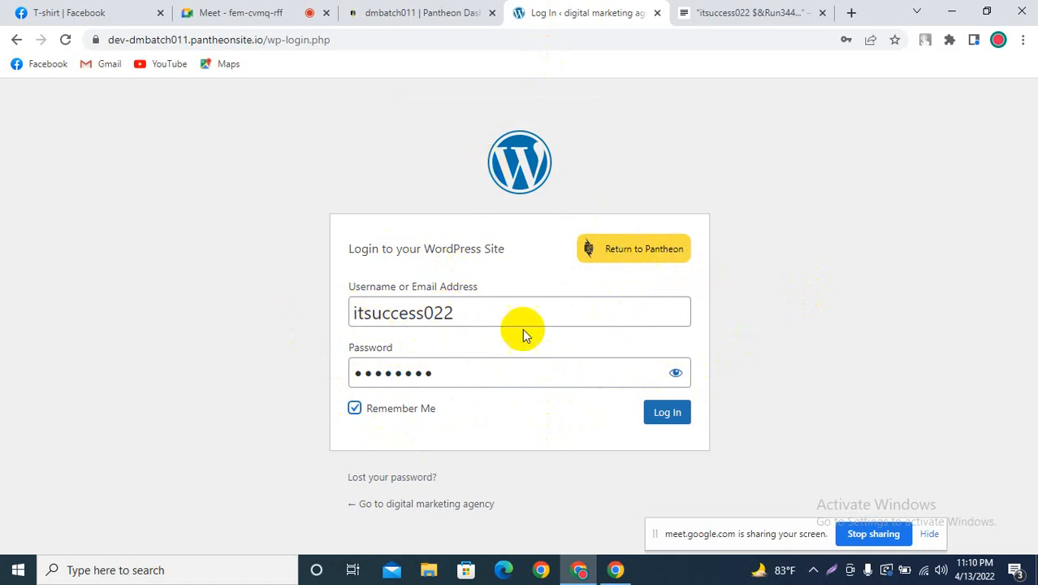
pyautogui.click(676, 414)
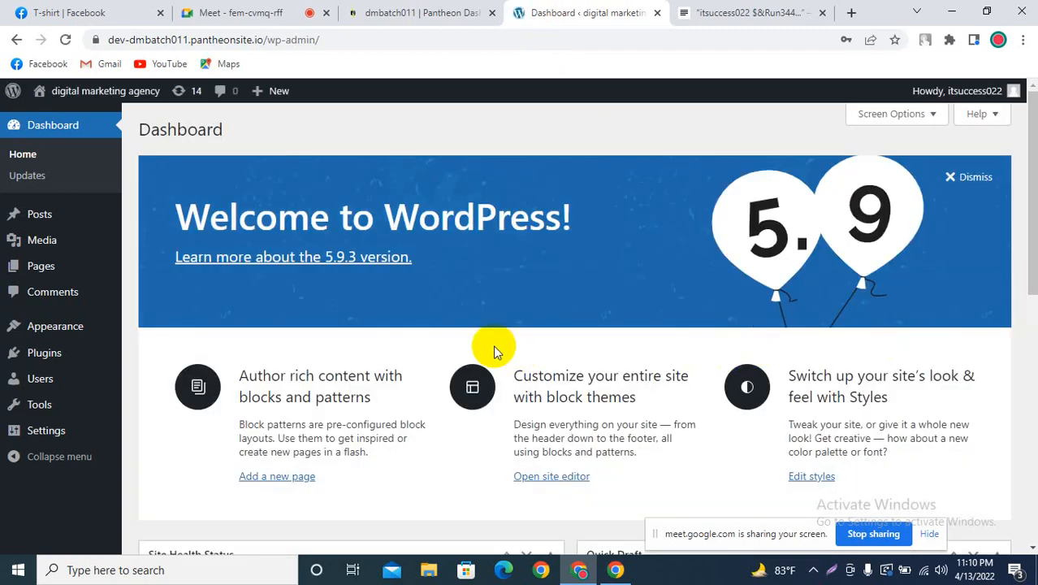
# Open the digital marketing agency site in a new tab via the admin bar's Visit Site link
pyautogui.scroll(-5, 494, 349)
pyautogui.scroll(-2, 497, 354)
pyautogui.scroll(7, 536, 365)
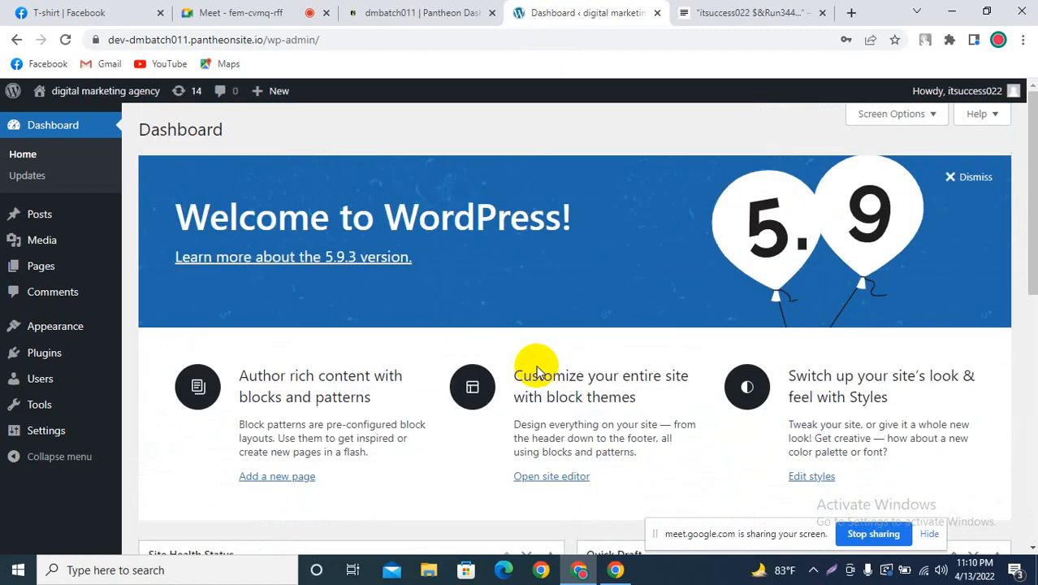
pyautogui.scroll(-7, 493, 297)
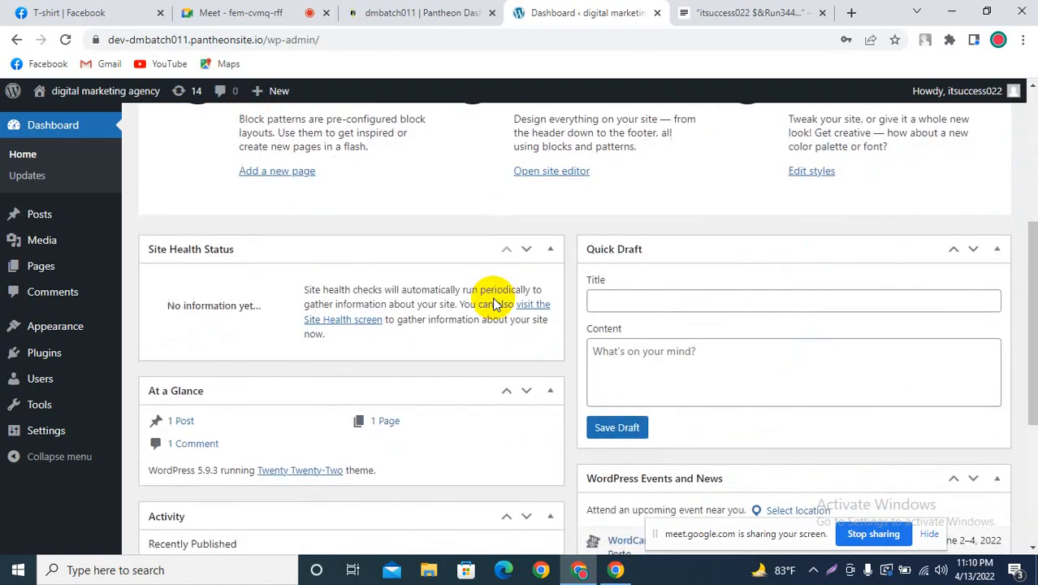
pyautogui.scroll(7, 557, 320)
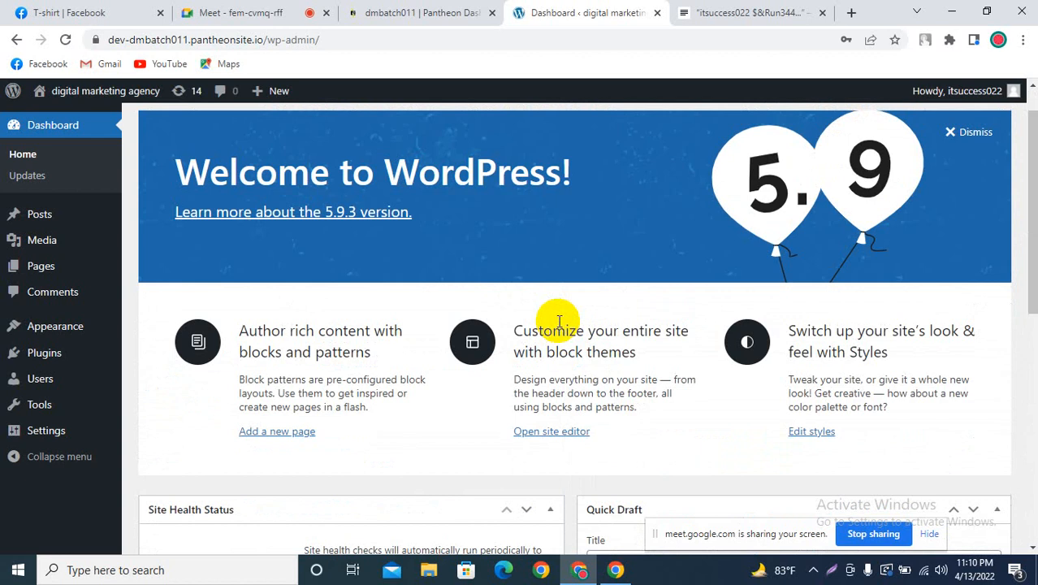
pyautogui.click(110, 127)
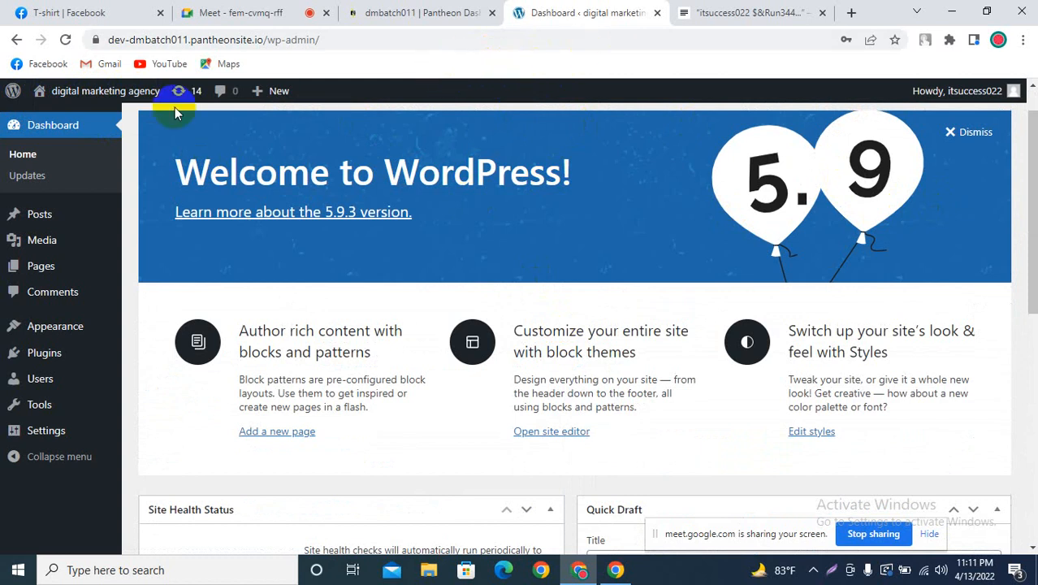
pyautogui.moveTo(89, 99)
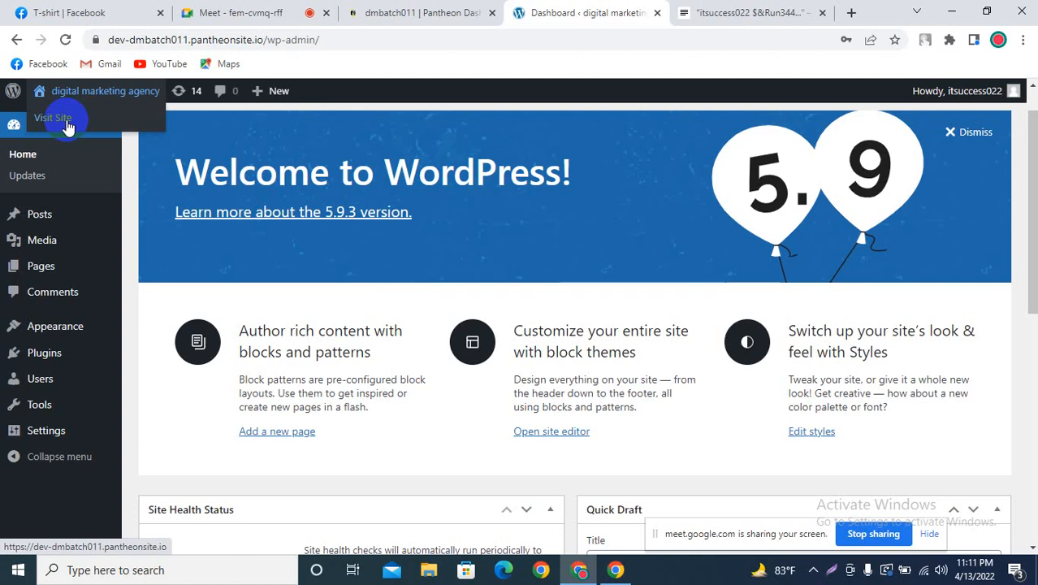
pyautogui.rightClick(69, 126)
pyautogui.click(101, 133)
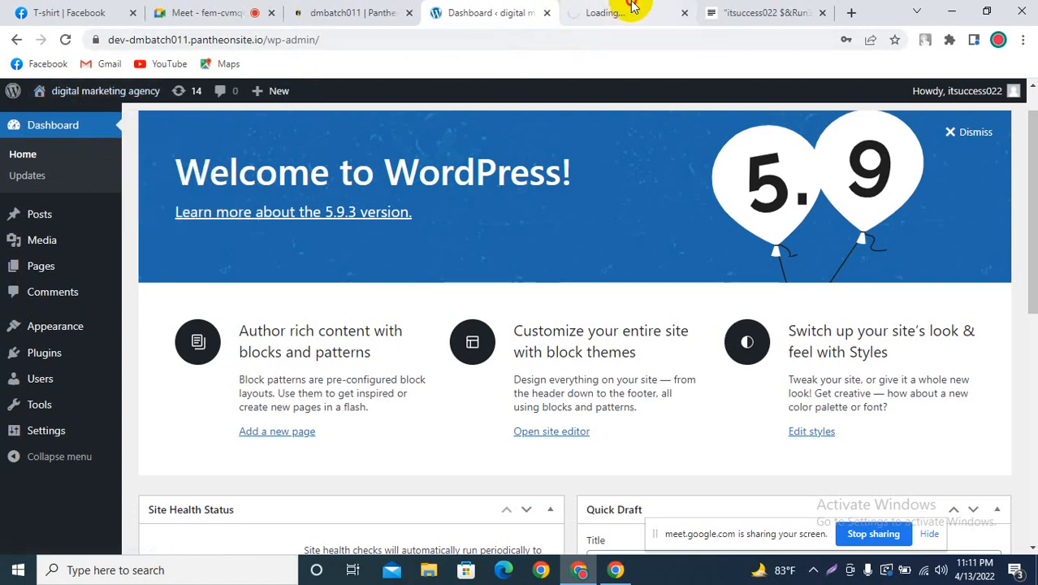
# Scroll through the Hello world front page in the new tab, then go back to the Dashboard
pyautogui.click(633, 6)
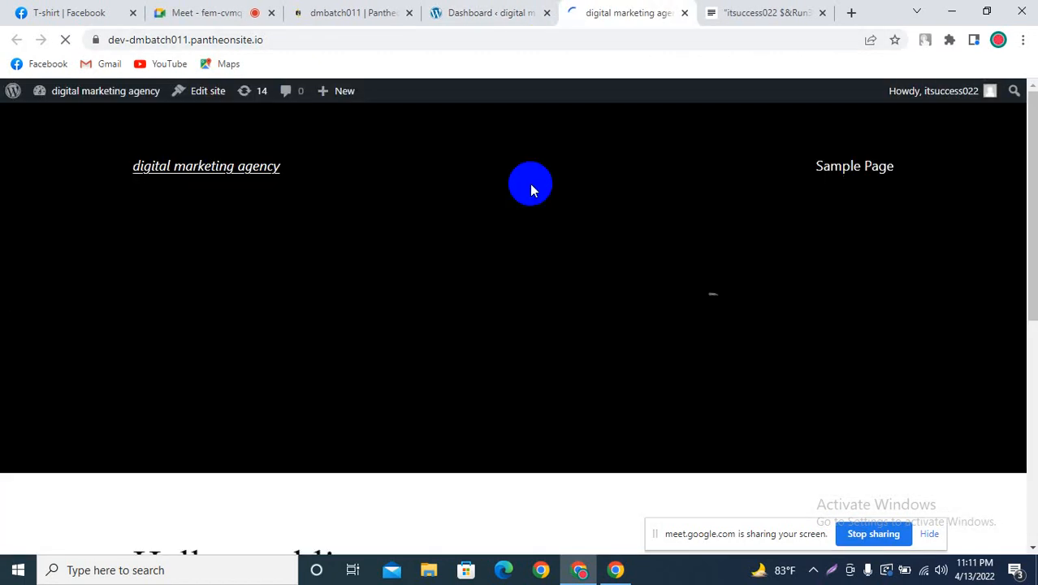
pyautogui.scroll(-5, 537, 207)
pyautogui.scroll(3, 541, 220)
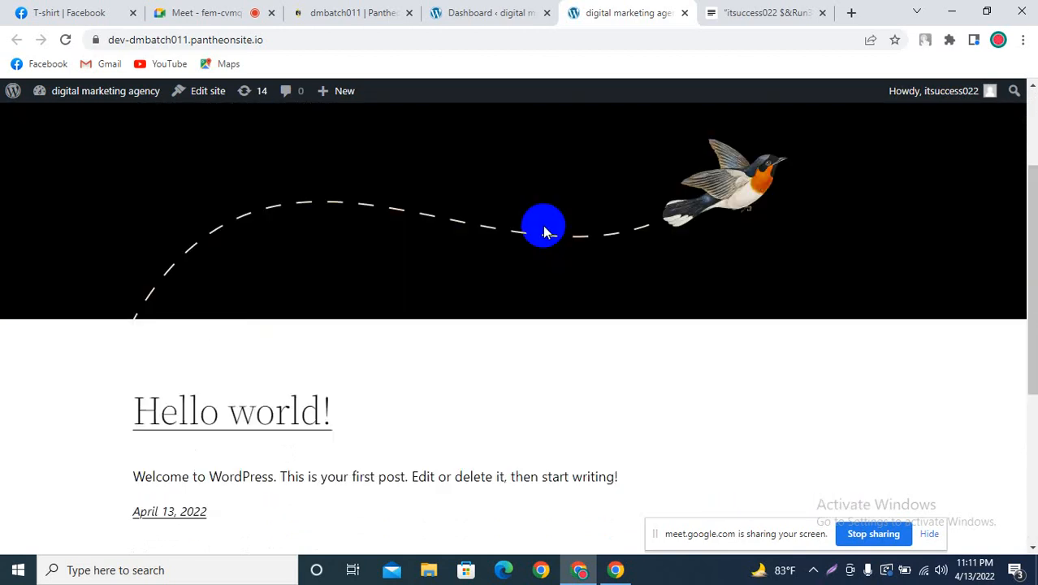
pyautogui.scroll(2, 544, 228)
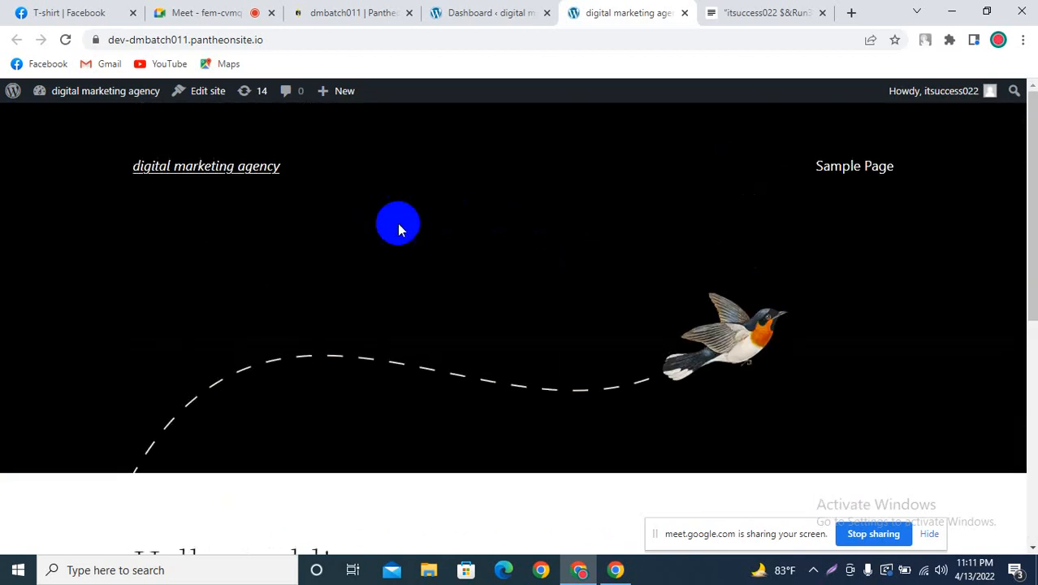
pyautogui.scroll(-2, 370, 225)
pyautogui.scroll(-3, 372, 233)
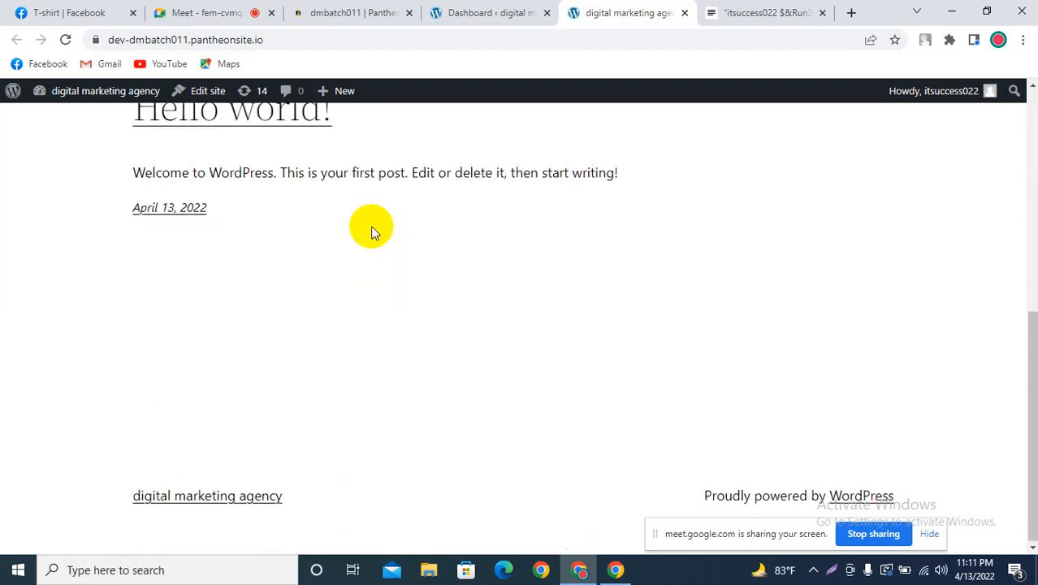
pyautogui.scroll(5, 427, 278)
pyautogui.scroll(-5, 430, 282)
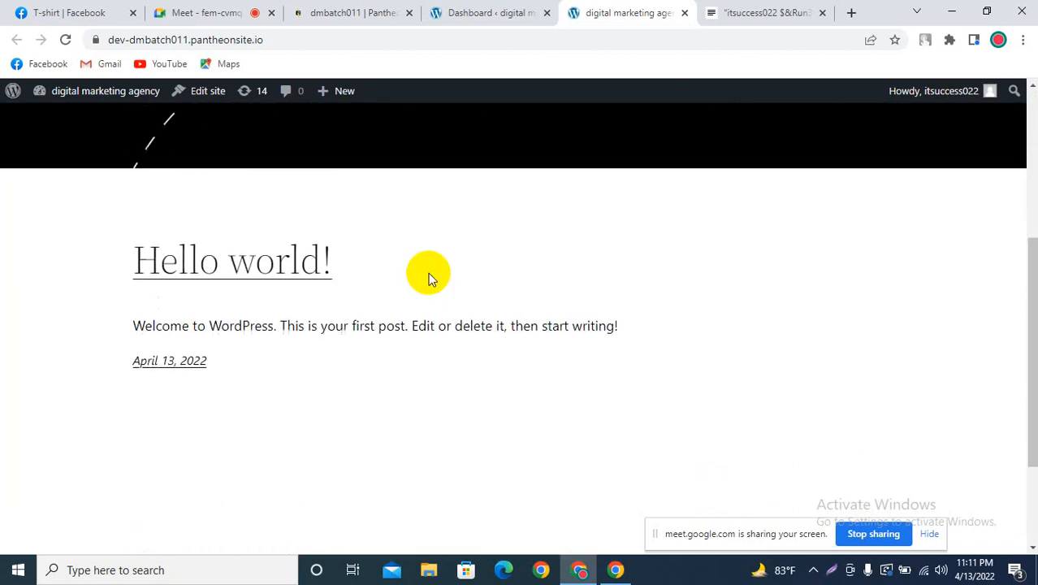
pyautogui.scroll(3, 606, 364)
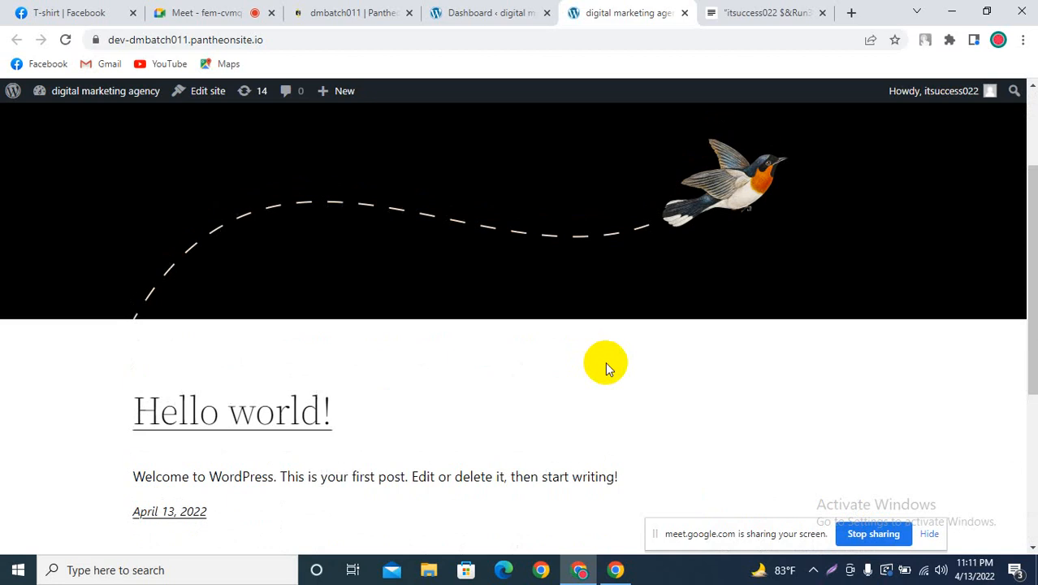
pyautogui.moveTo(606, 350)
pyautogui.mouseDown()
pyautogui.moveTo(558, 213)
pyautogui.moveTo(617, 209)
pyautogui.moveTo(598, 192)
pyautogui.moveTo(514, 7)
pyautogui.mouseUp()
pyautogui.click(513, 10)
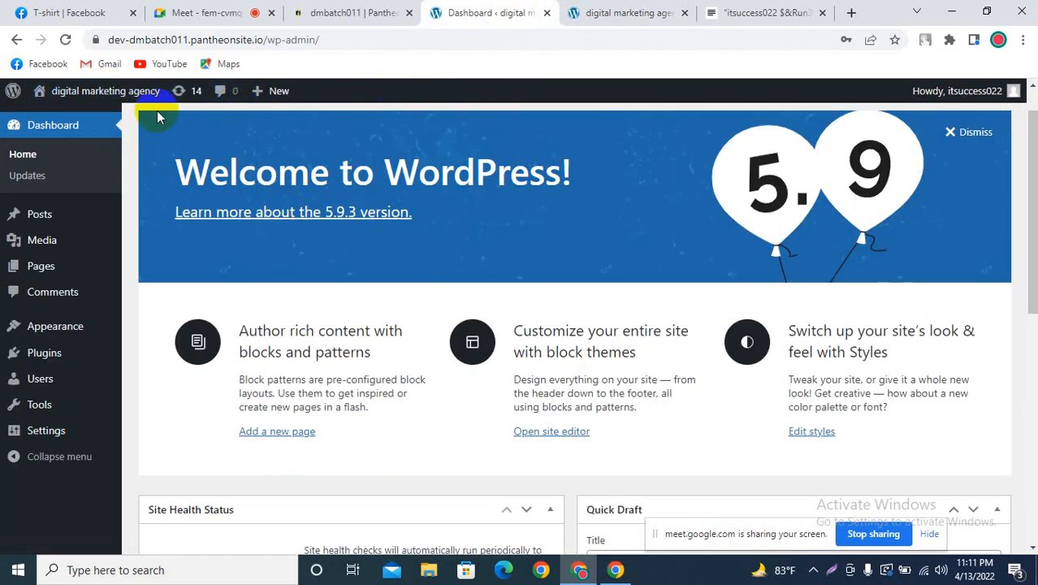
# Reopen the front page via Visit Site, review it, and return to the Dashboard
pyautogui.moveTo(98, 103)
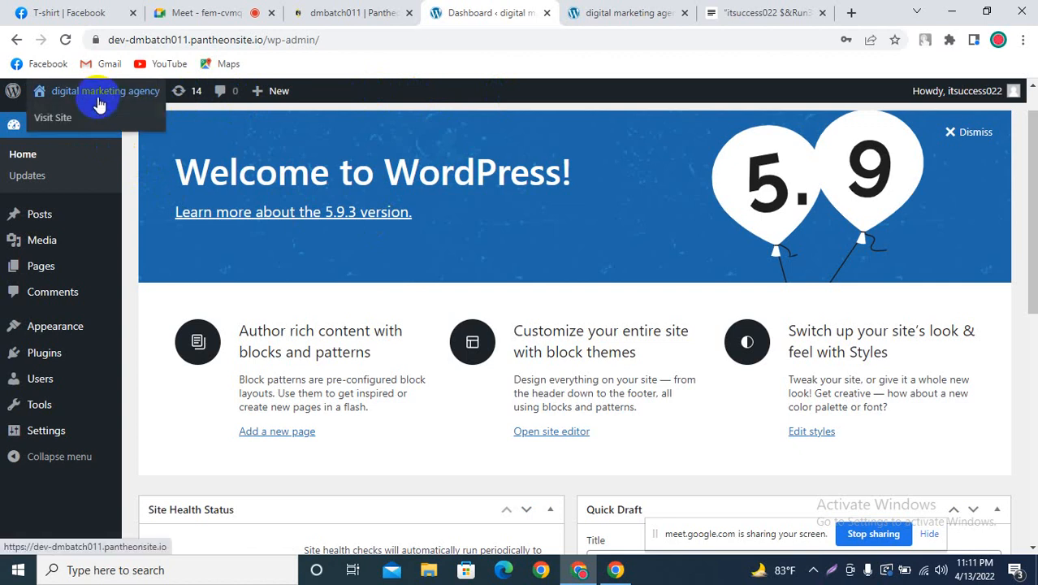
pyautogui.click(61, 124)
pyautogui.scroll(-4, 570, 321)
pyautogui.scroll(1, 572, 334)
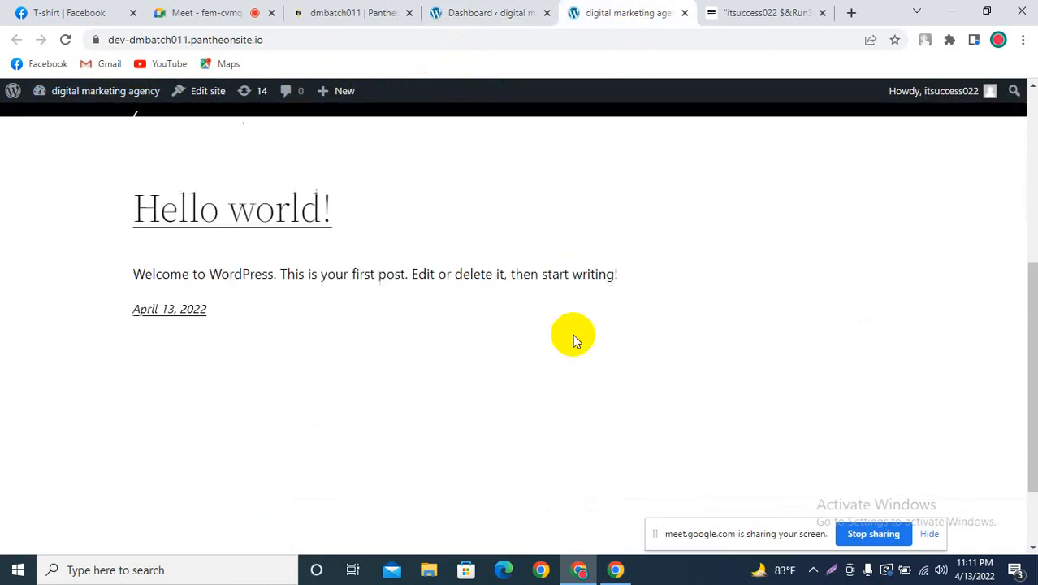
pyautogui.scroll(4, 573, 334)
pyautogui.scroll(-6, 567, 262)
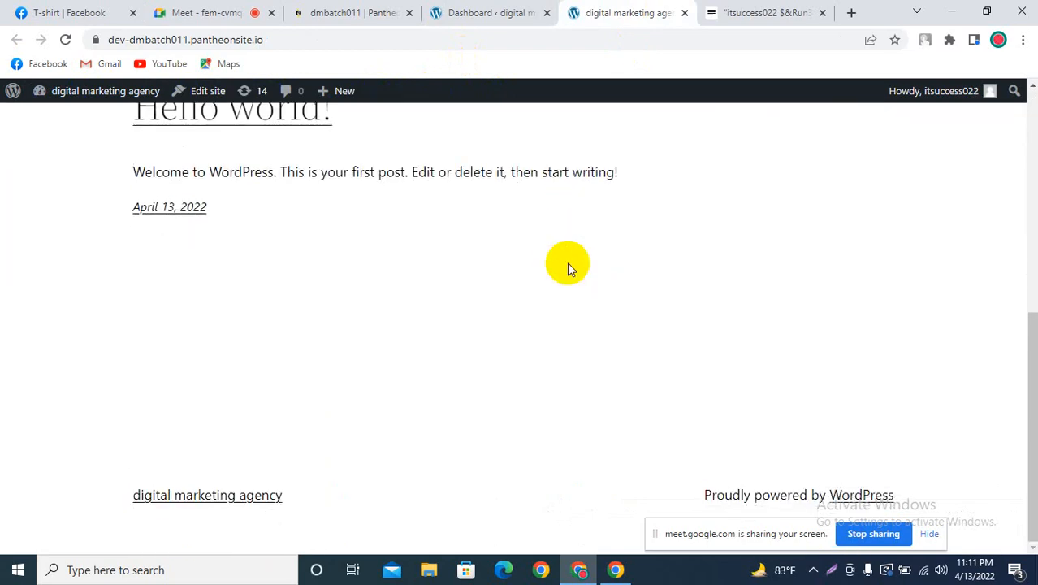
pyautogui.scroll(6, 567, 261)
pyautogui.scroll(-3, 567, 261)
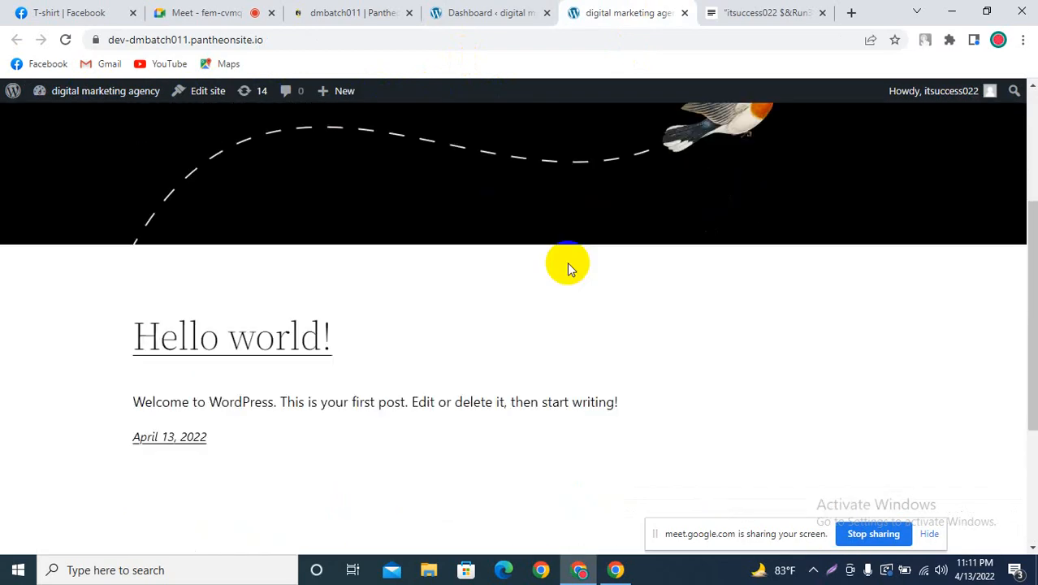
pyautogui.scroll(-3, 567, 262)
pyautogui.scroll(6, 567, 262)
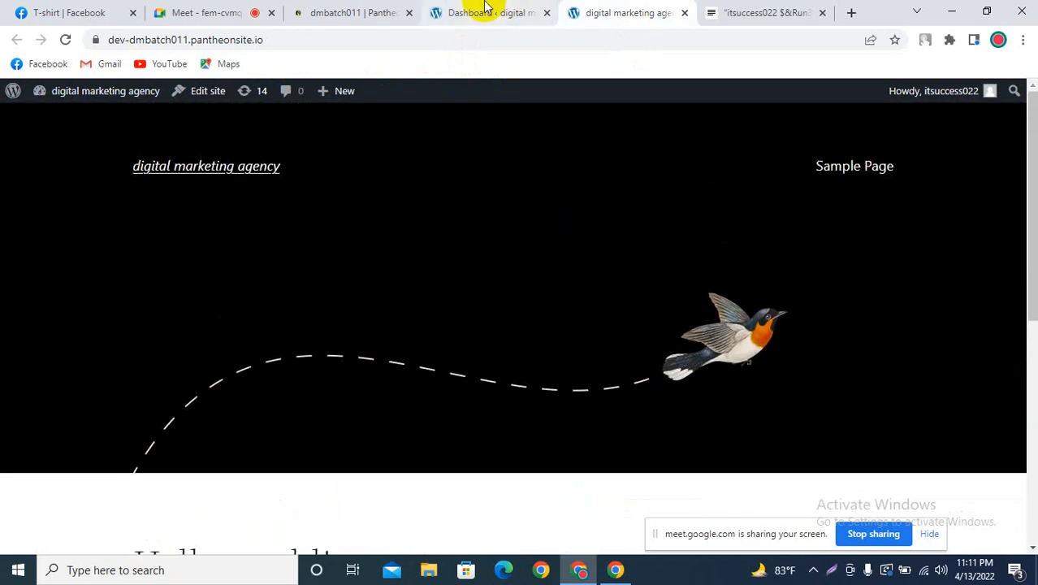
pyautogui.click(486, 8)
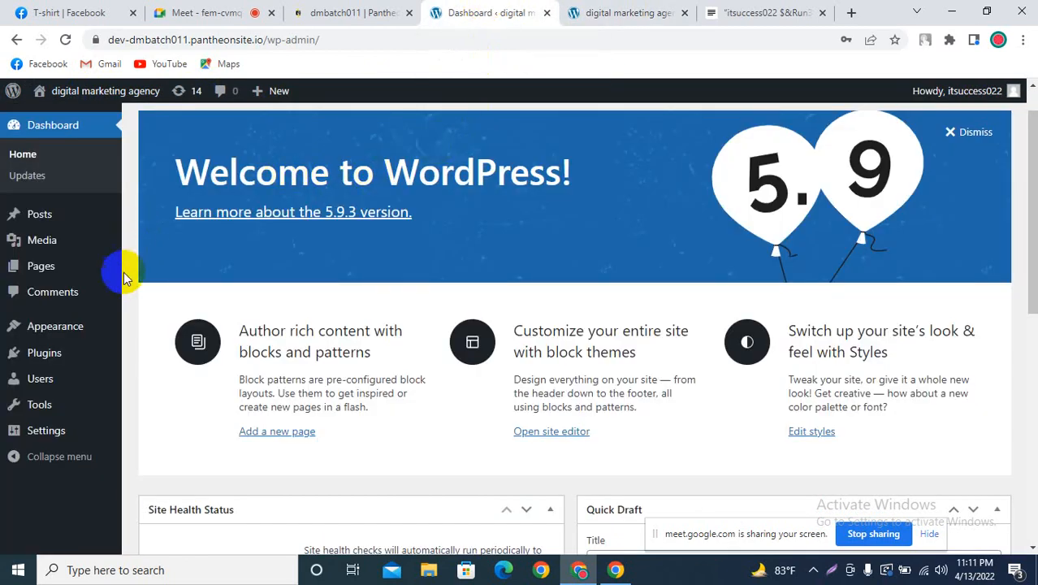
# Go to Plugins > Add New and search the plugin directory for 'INSERT HEADER'
pyautogui.moveTo(57, 356)
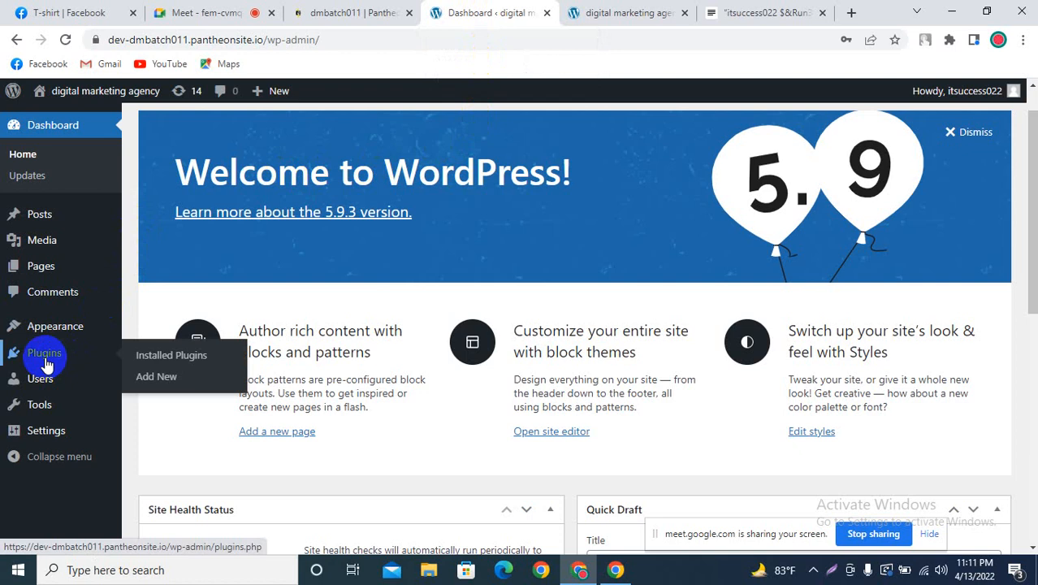
pyautogui.click(149, 361)
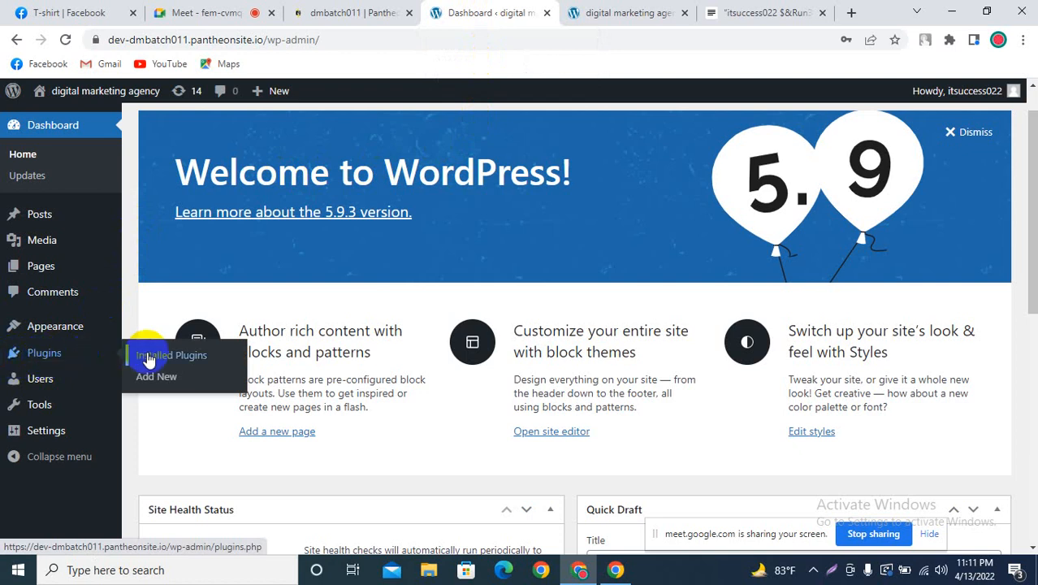
pyautogui.click(174, 381)
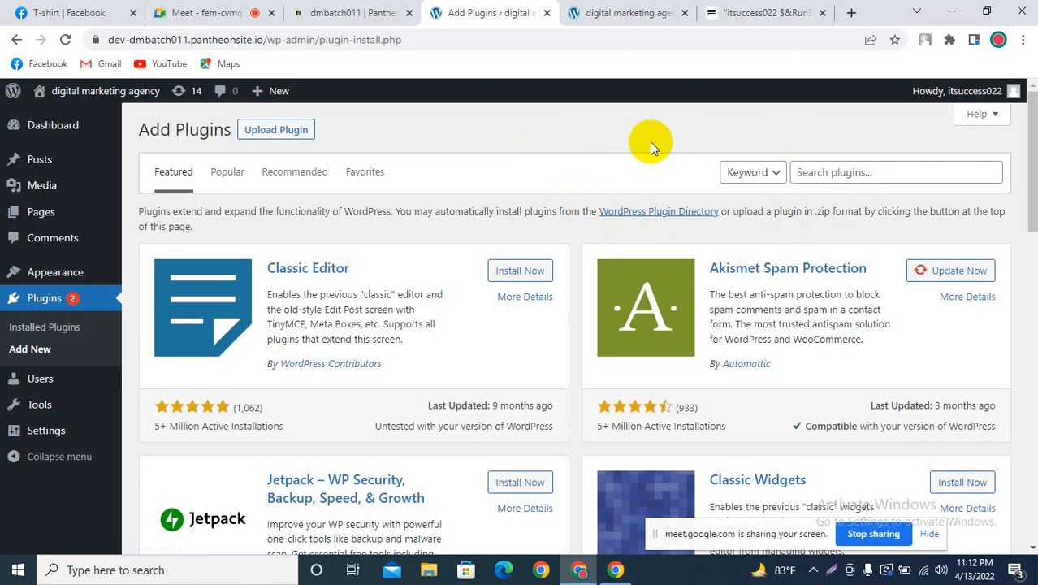
pyautogui.click(845, 173)
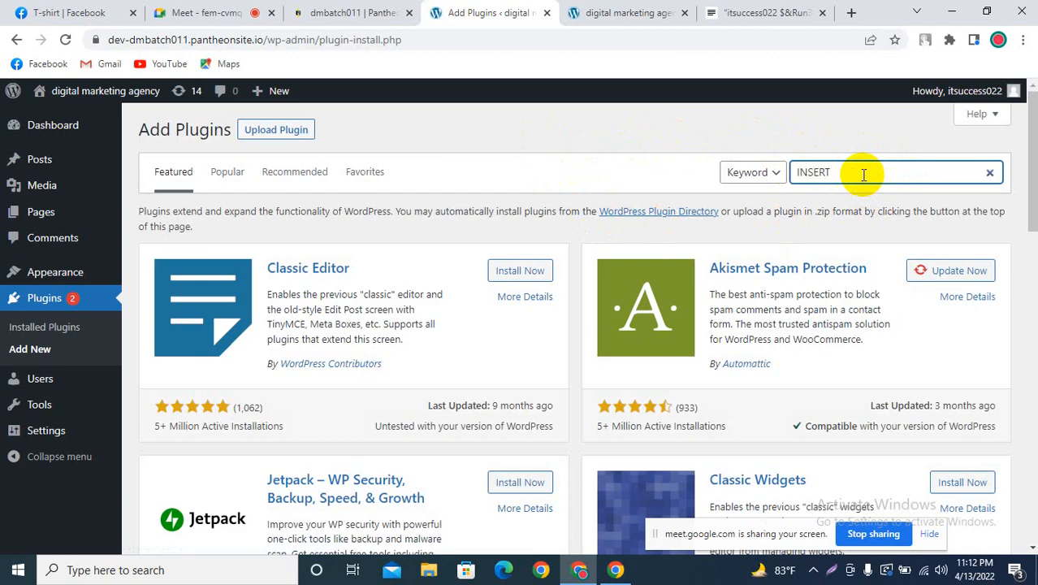
pyautogui.press('Return')
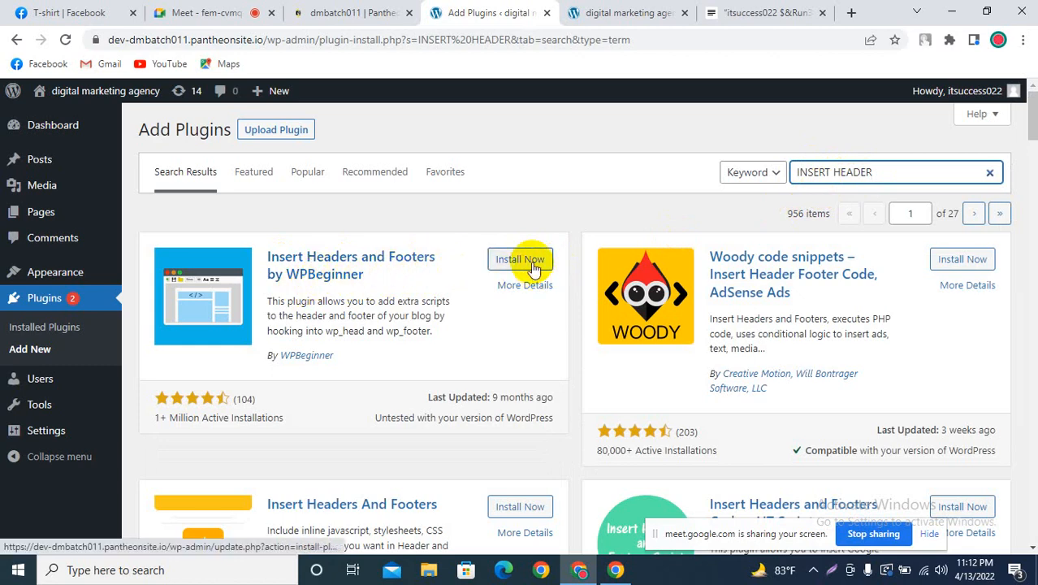
# Install WPBeginner's Insert Headers and Footers plugin from the results and activate it
pyautogui.scroll(-2, 530, 292)
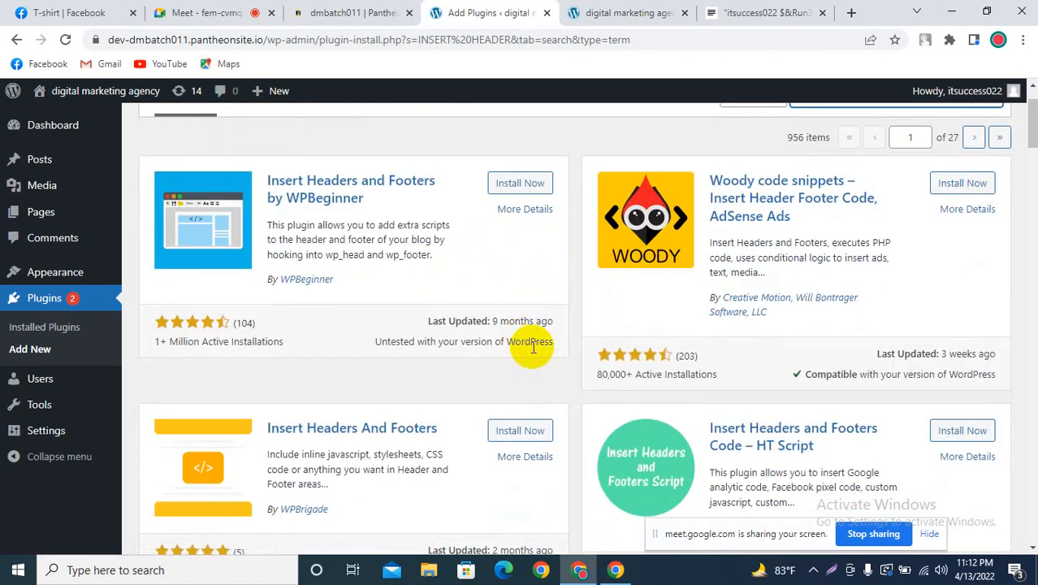
pyautogui.click(535, 185)
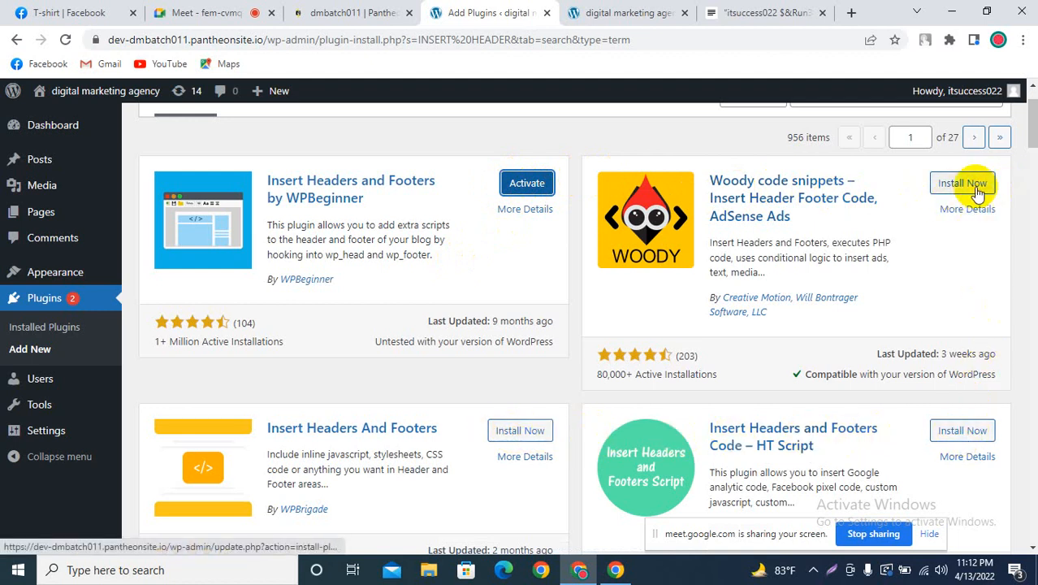
pyautogui.click(526, 188)
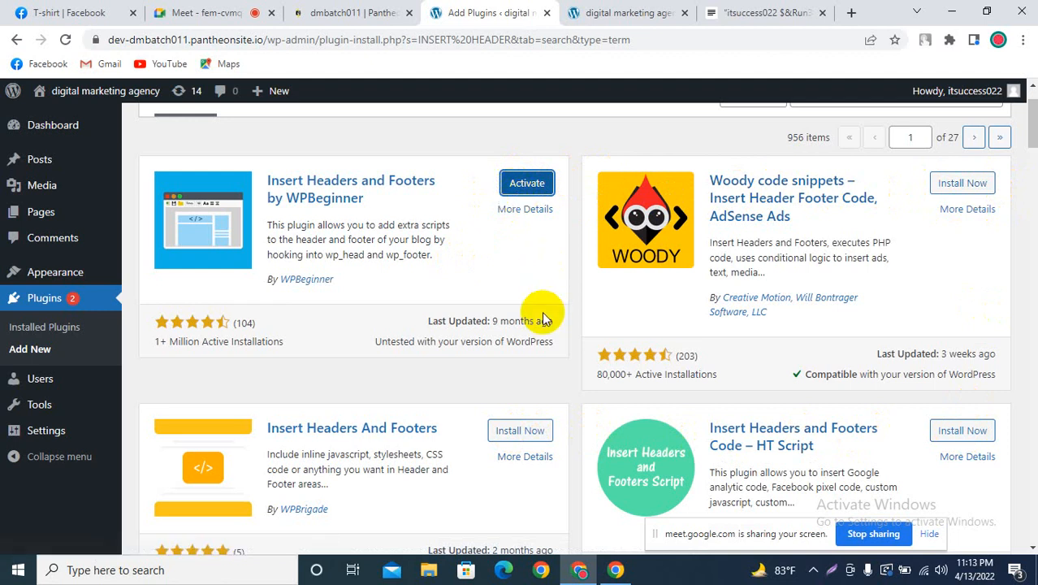
pyautogui.click(528, 182)
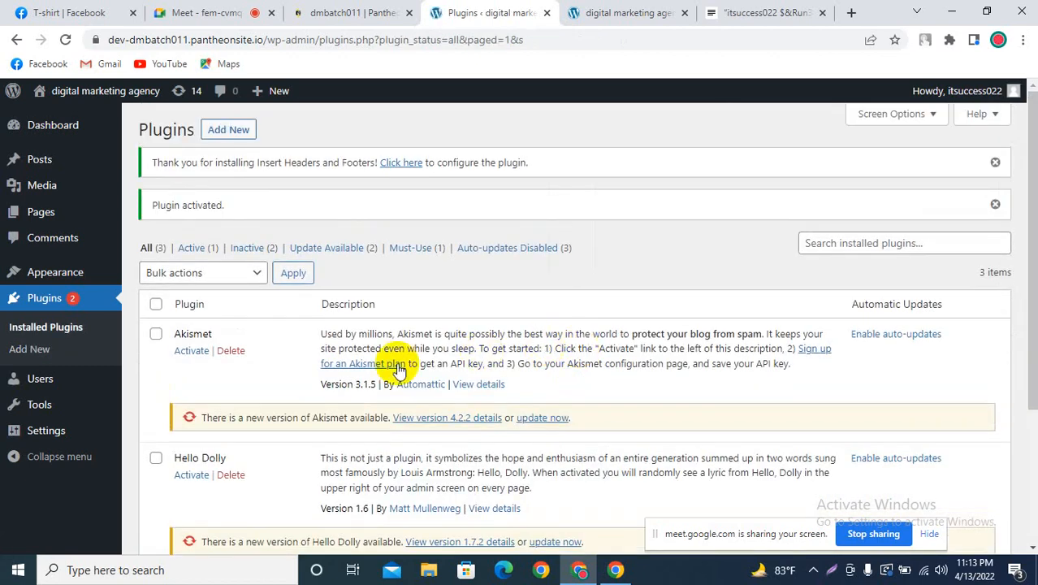
pyautogui.scroll(-1, 333, 294)
pyautogui.scroll(-3, 333, 294)
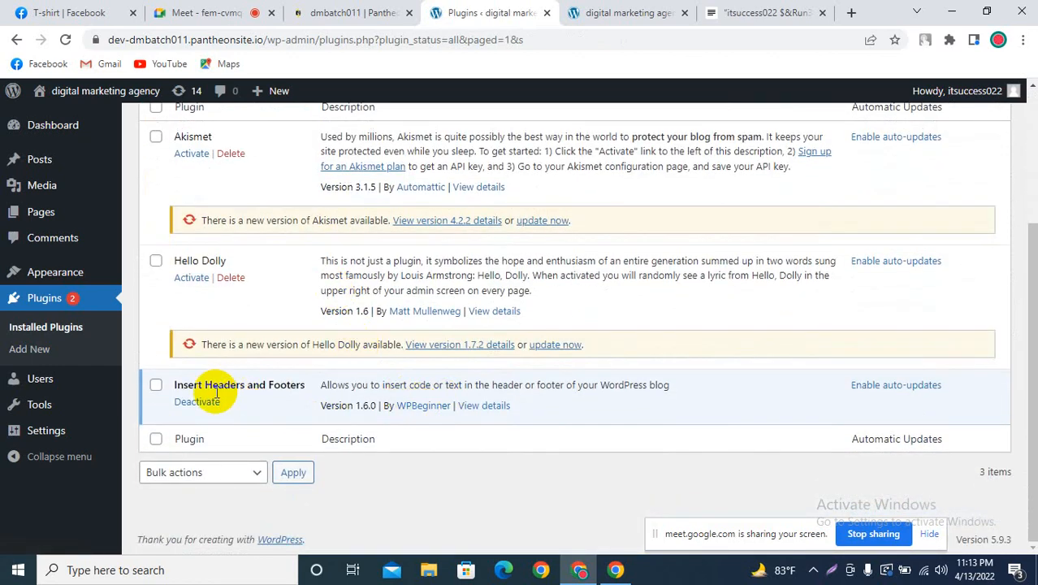
pyautogui.moveTo(173, 385); pyautogui.dragTo(305, 385)
pyautogui.click(173, 383)
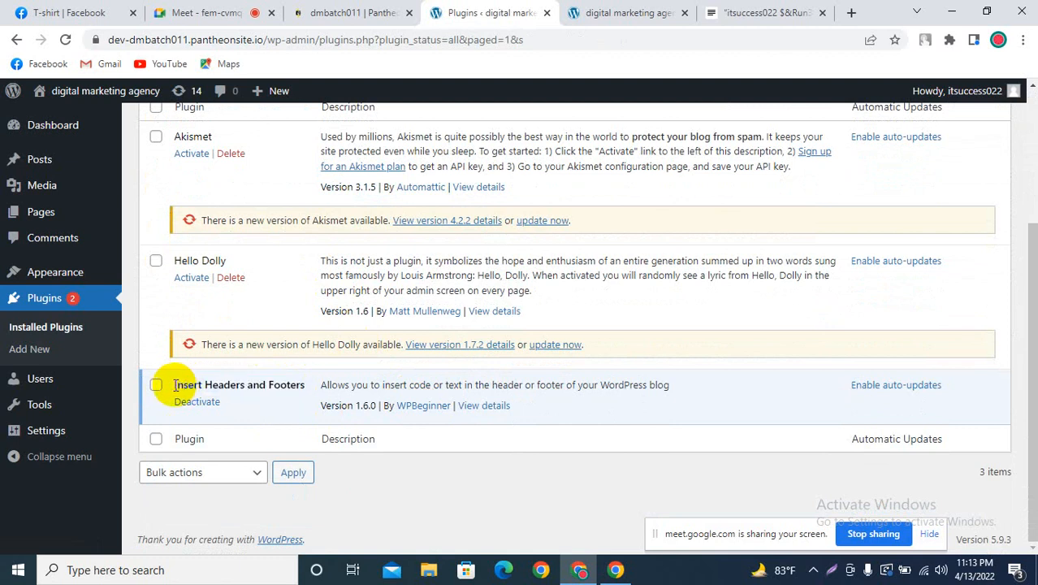
pyautogui.moveTo(174, 383); pyautogui.dragTo(294, 386)
pyautogui.click(294, 387)
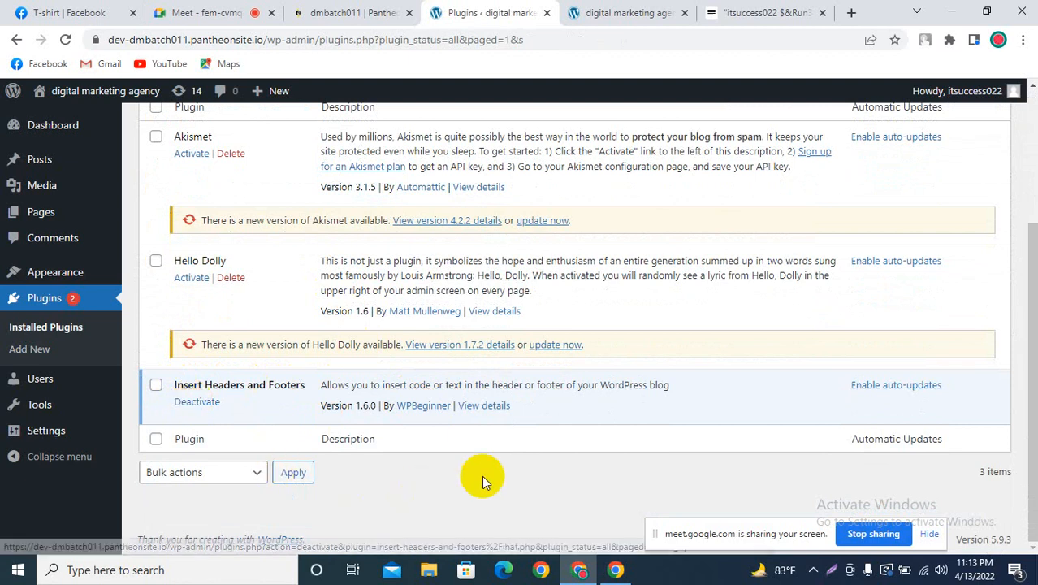
pyautogui.click(66, 41)
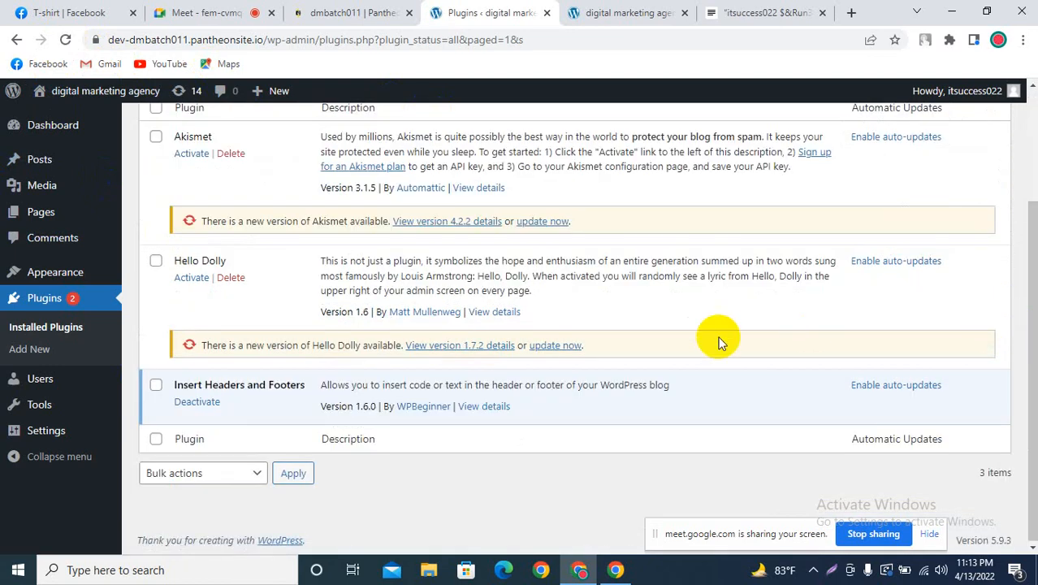
pyautogui.moveTo(79, 434)
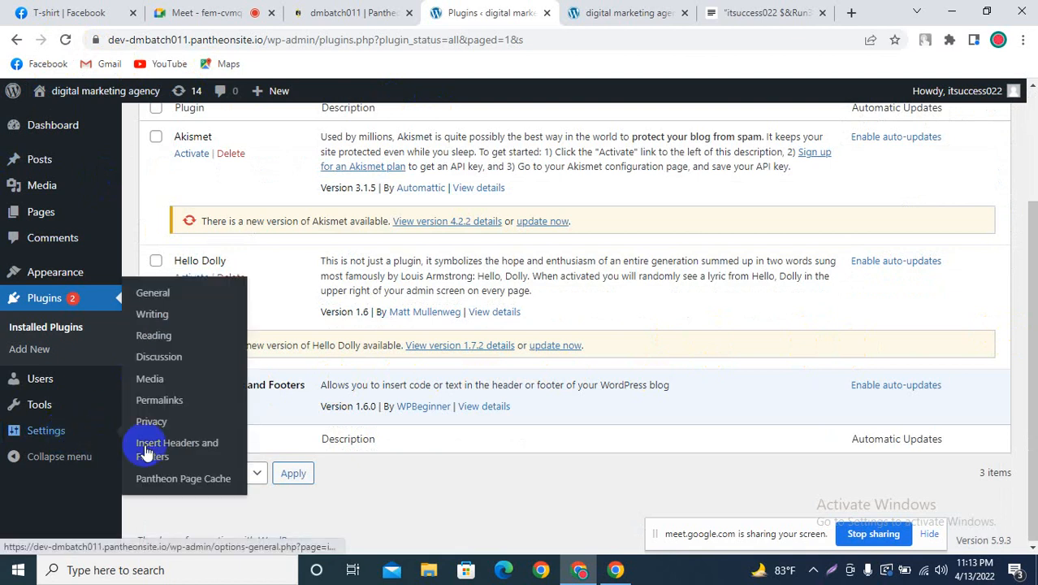
# Open the Insert Headers and Footers settings and review the empty Header, Body and Footer boxes
pyautogui.click(204, 454)
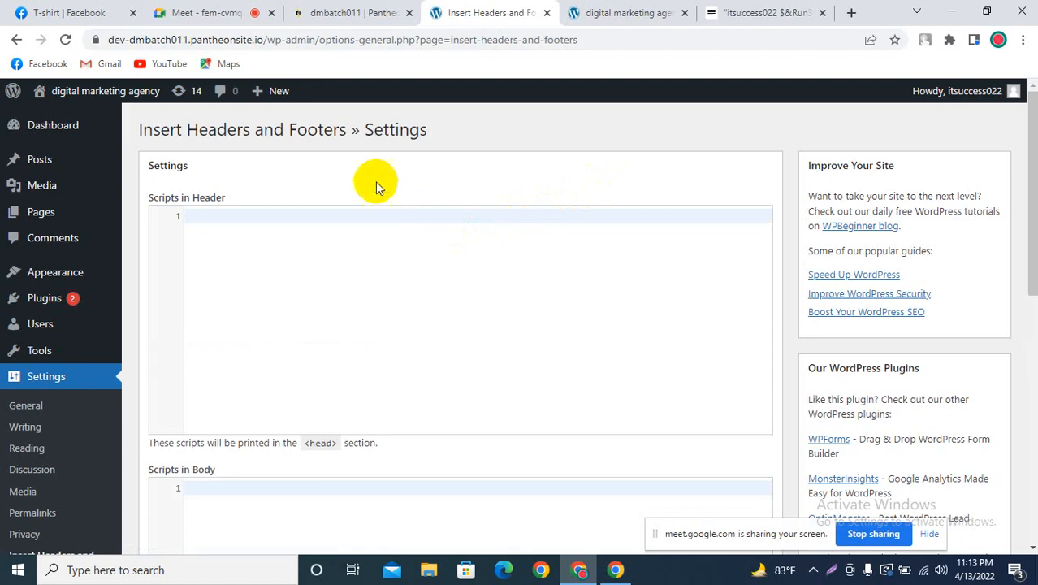
pyautogui.scroll(-5, 369, 178)
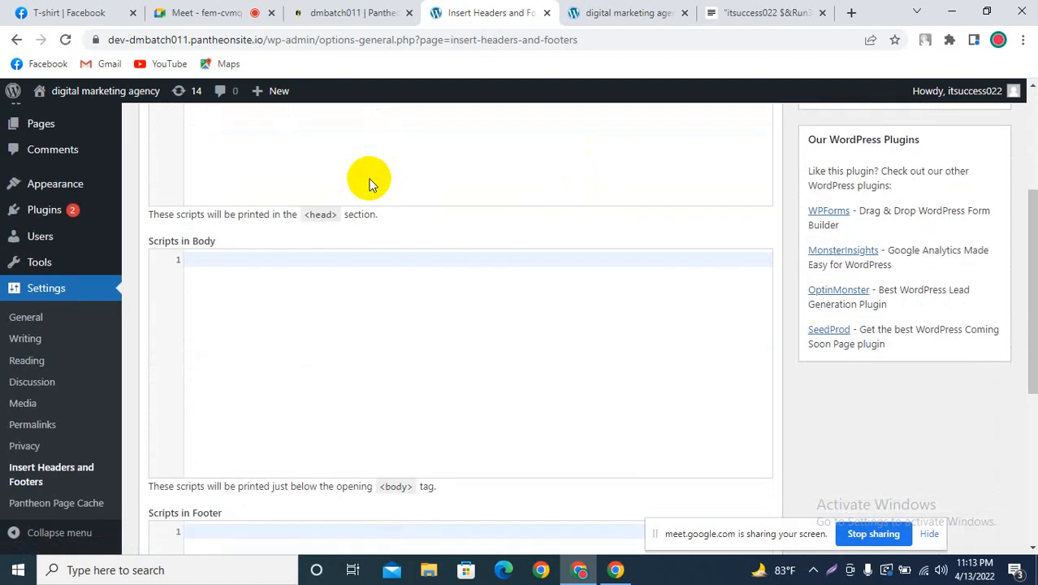
pyautogui.scroll(-2, 368, 213)
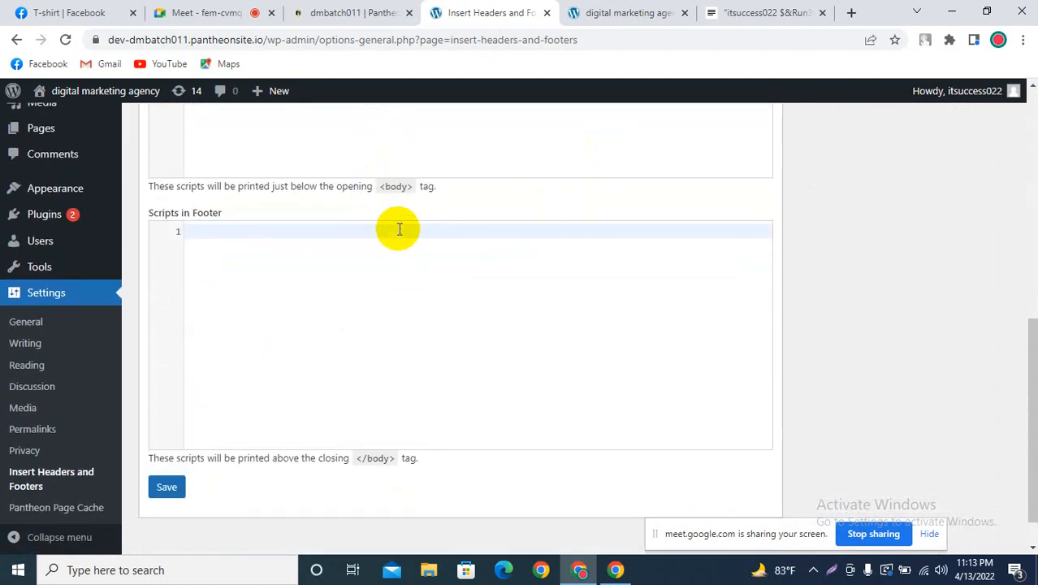
pyautogui.scroll(7, 398, 229)
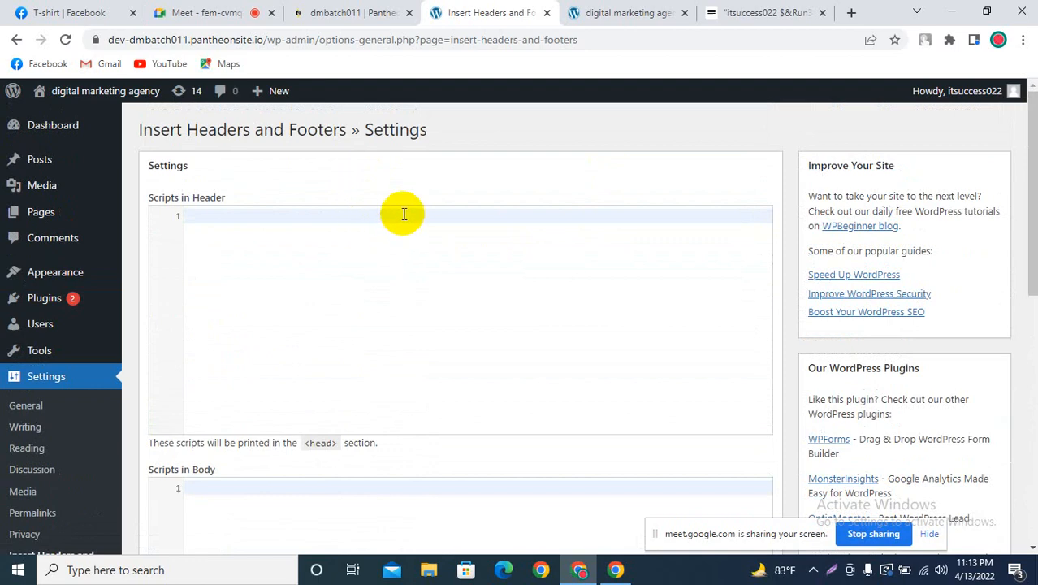
pyautogui.scroll(-6, 267, 207)
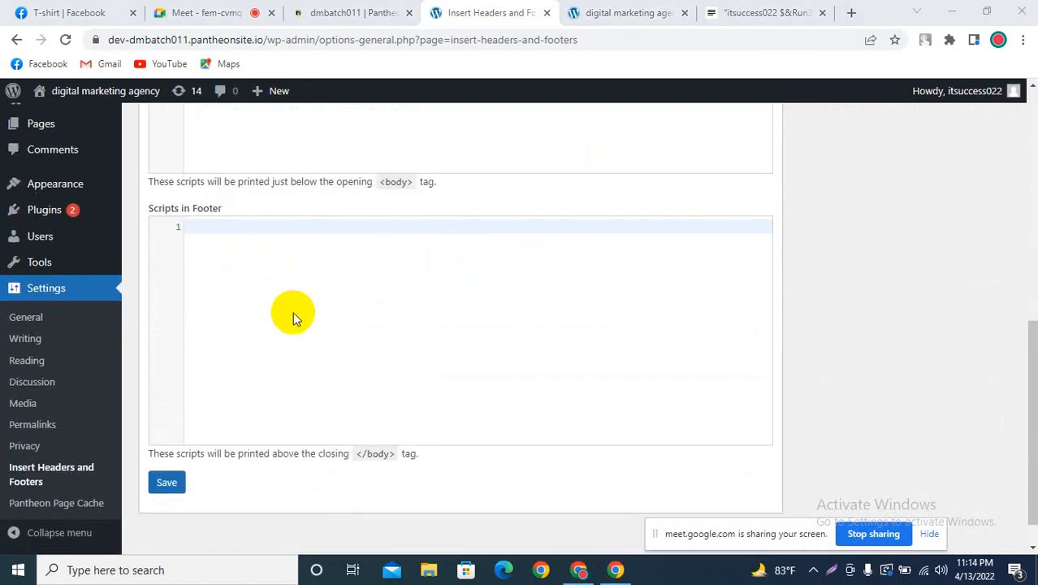
pyautogui.scroll(5, 293, 312)
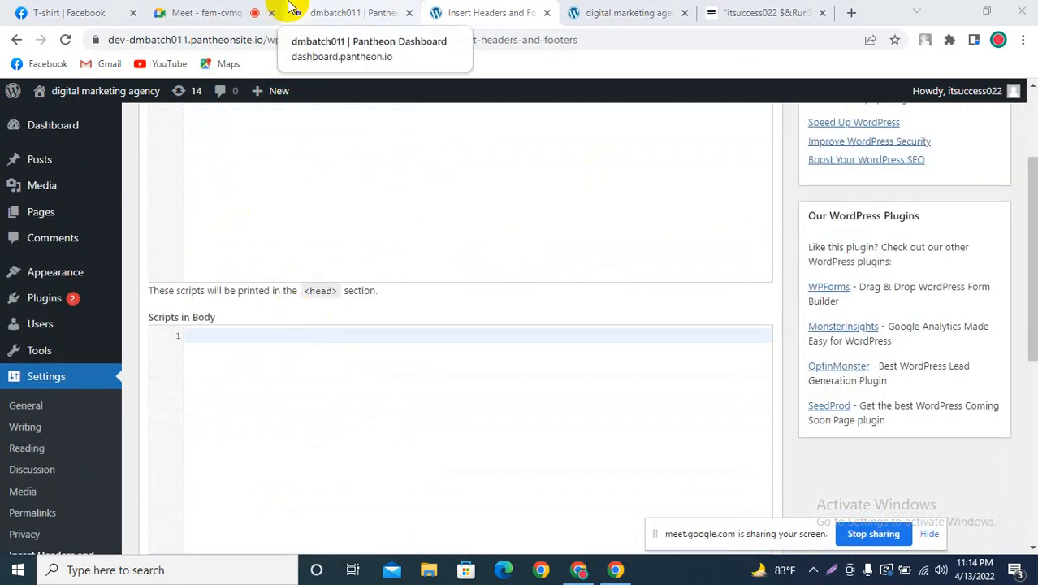
# Check the call, Pantheon dashboard and live site, unmute the microphone, then return to the settings
pyautogui.click(248, 12)
pyautogui.click(297, 10)
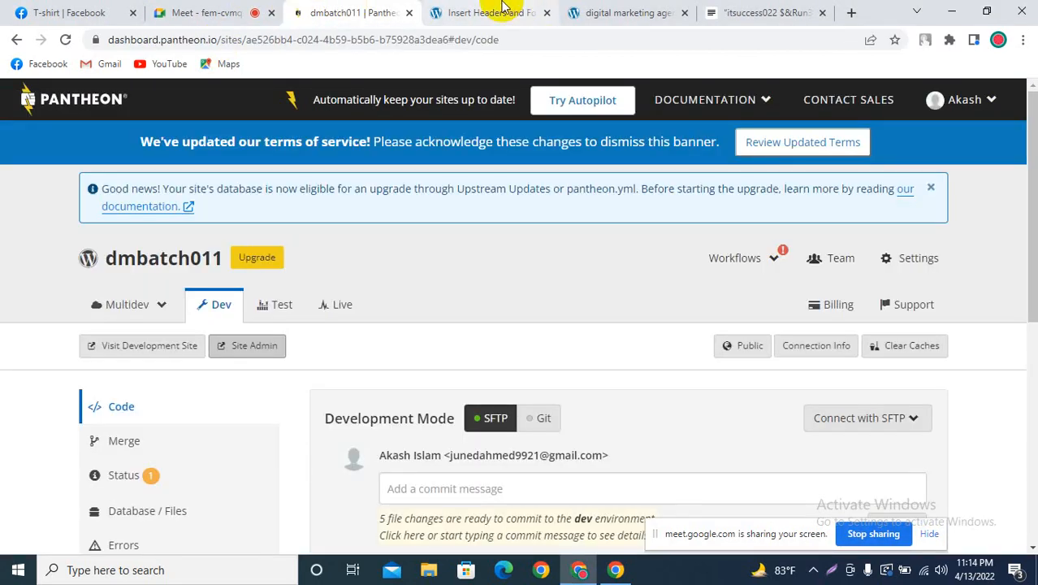
pyautogui.click(598, 12)
pyautogui.click(244, 12)
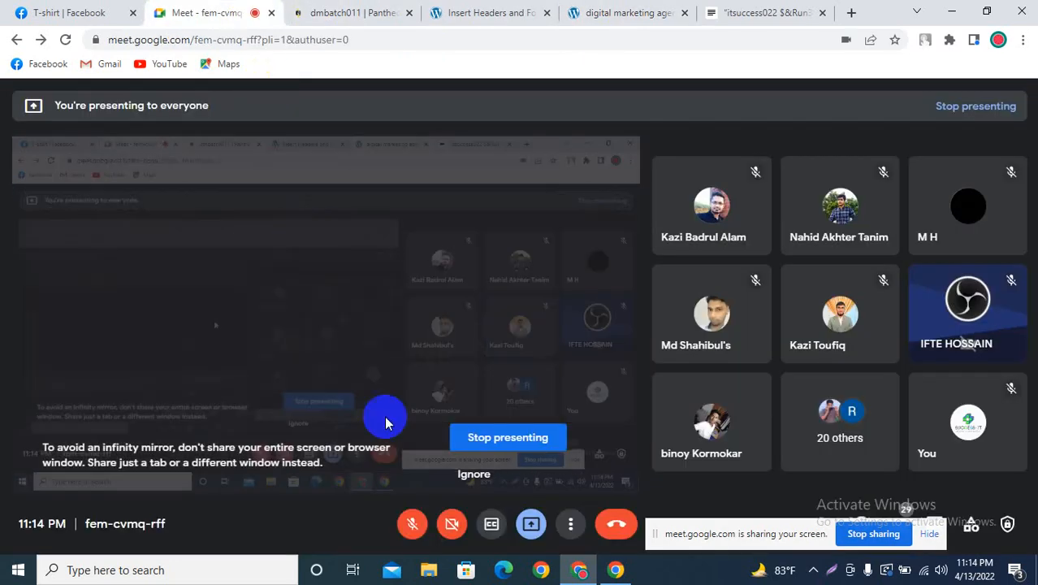
pyautogui.click(412, 523)
pyautogui.click(574, 12)
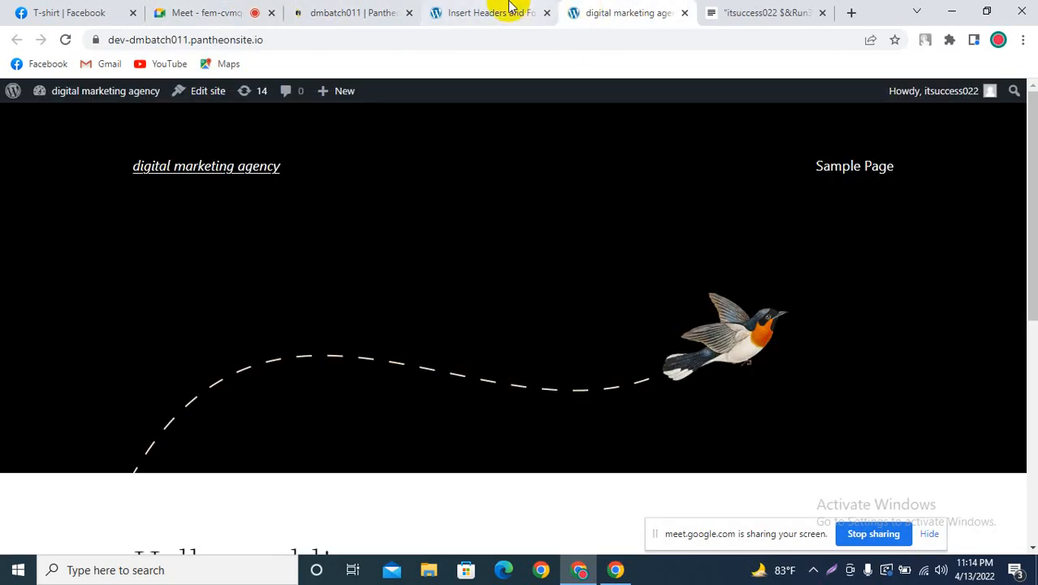
pyautogui.click(510, 8)
pyautogui.scroll(3, 338, 325)
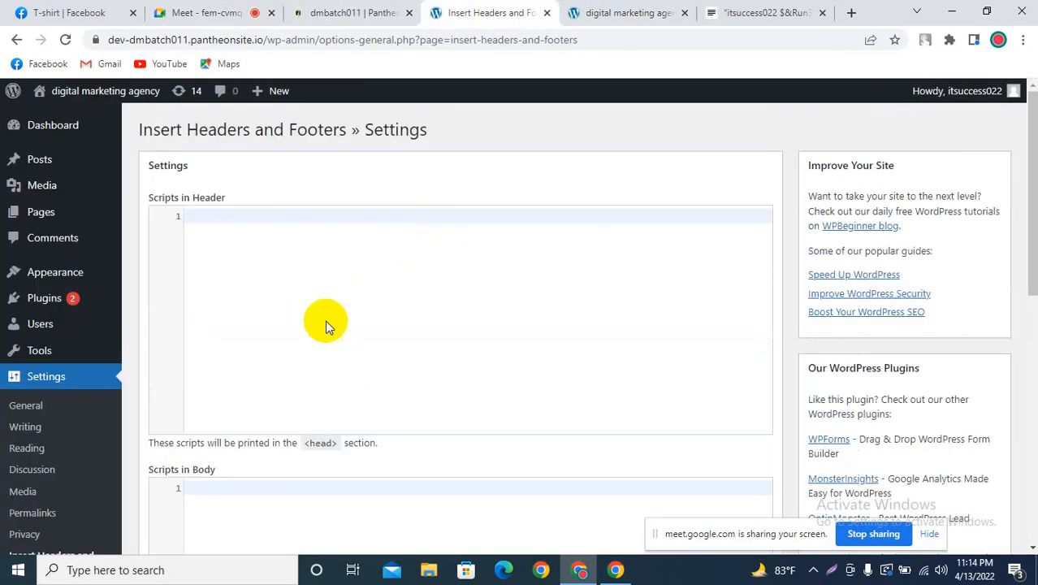
pyautogui.scroll(-7, 325, 320)
pyautogui.scroll(4, 363, 384)
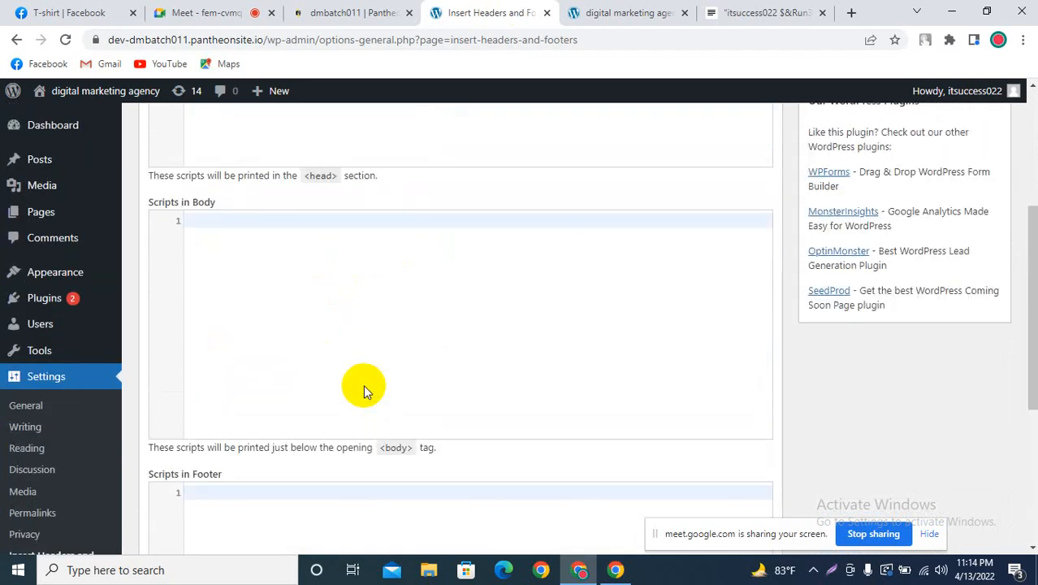
pyautogui.scroll(3, 364, 384)
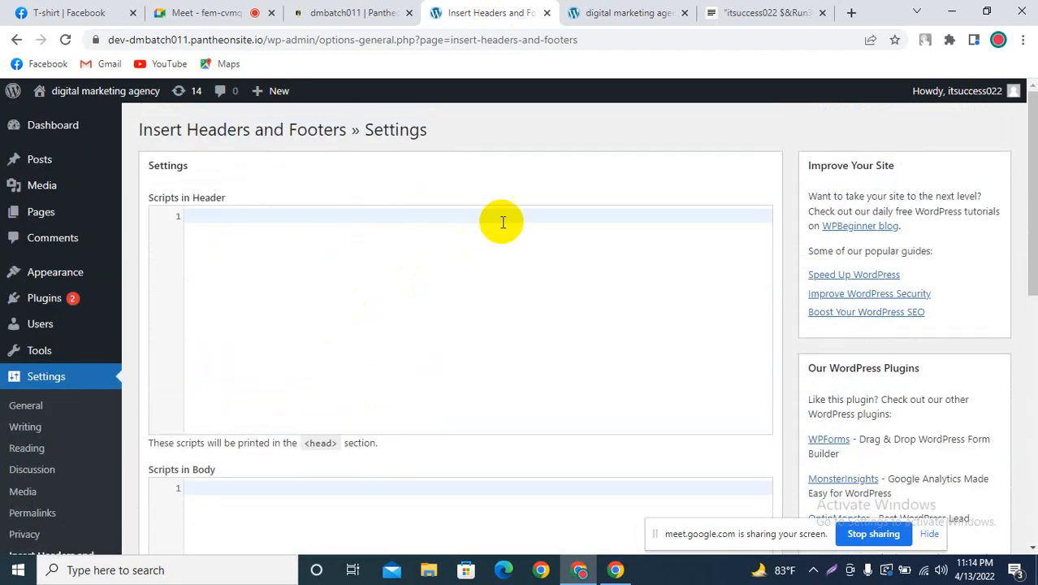
# Start the Add Messenger to your website setup from the Facebook Page's Messaging settings
pyautogui.click(46, 6)
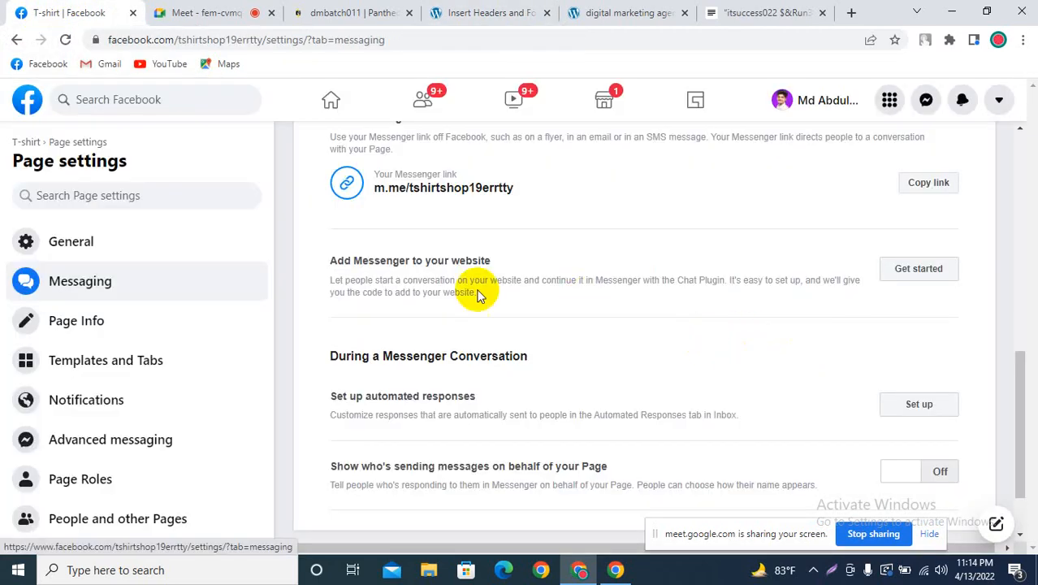
pyautogui.moveTo(331, 261); pyautogui.dragTo(492, 260)
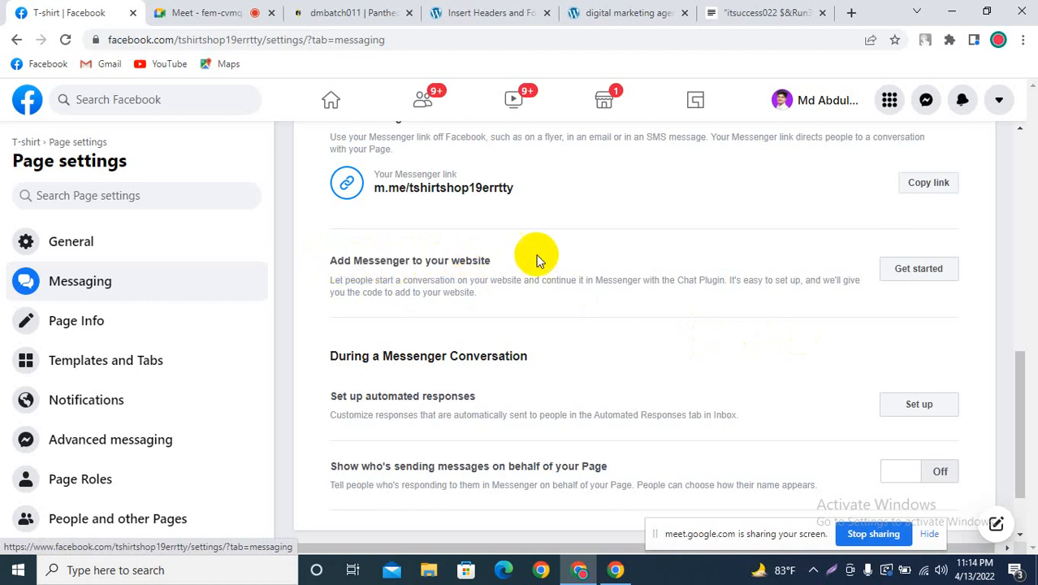
pyautogui.click(925, 269)
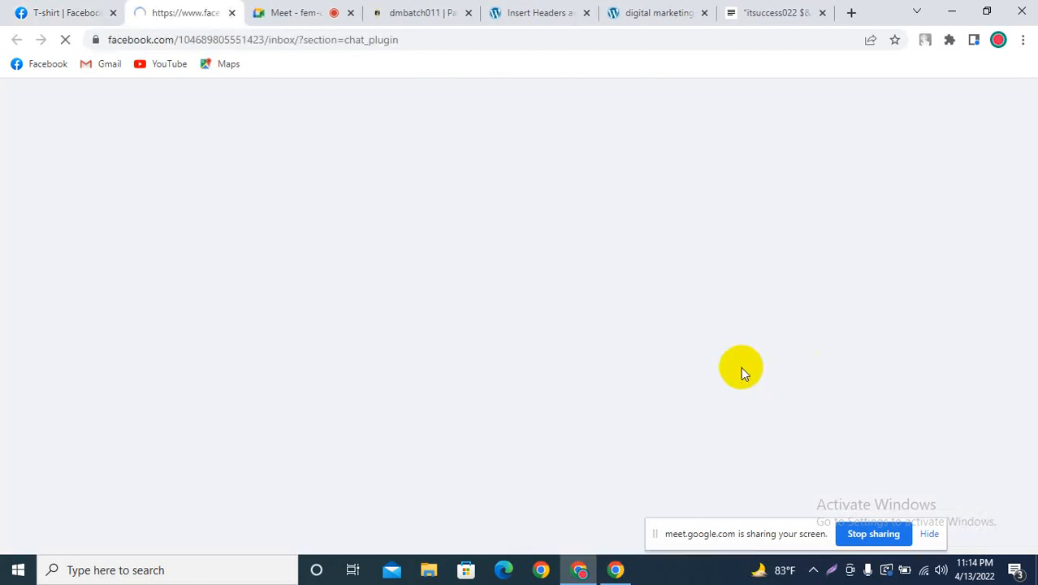
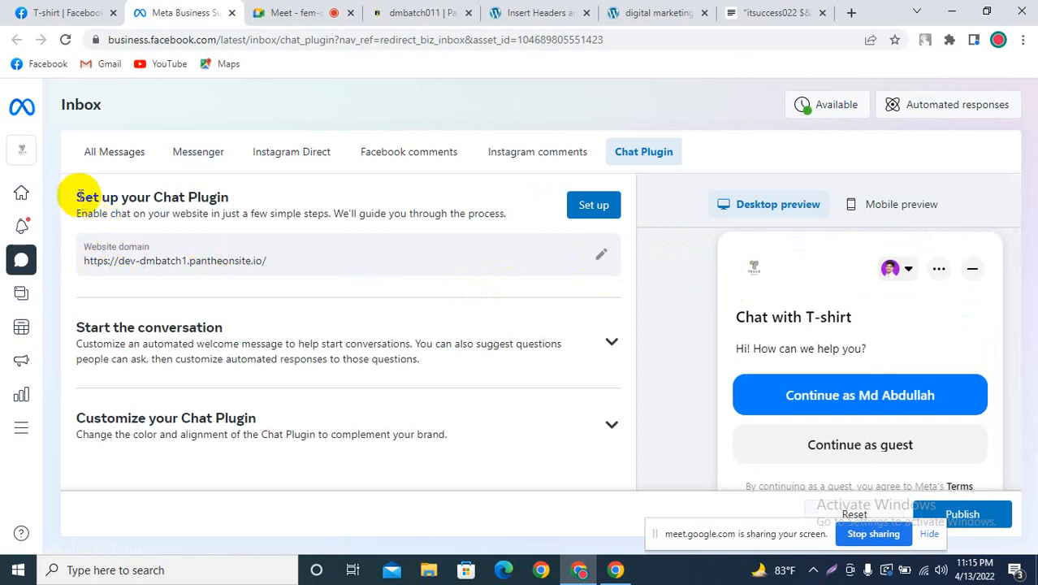
# Review the Chat Plugin heading and prefilled domain, then bring up the setup method choices
pyautogui.moveTo(81, 195); pyautogui.dragTo(257, 203)
pyautogui.click(168, 198)
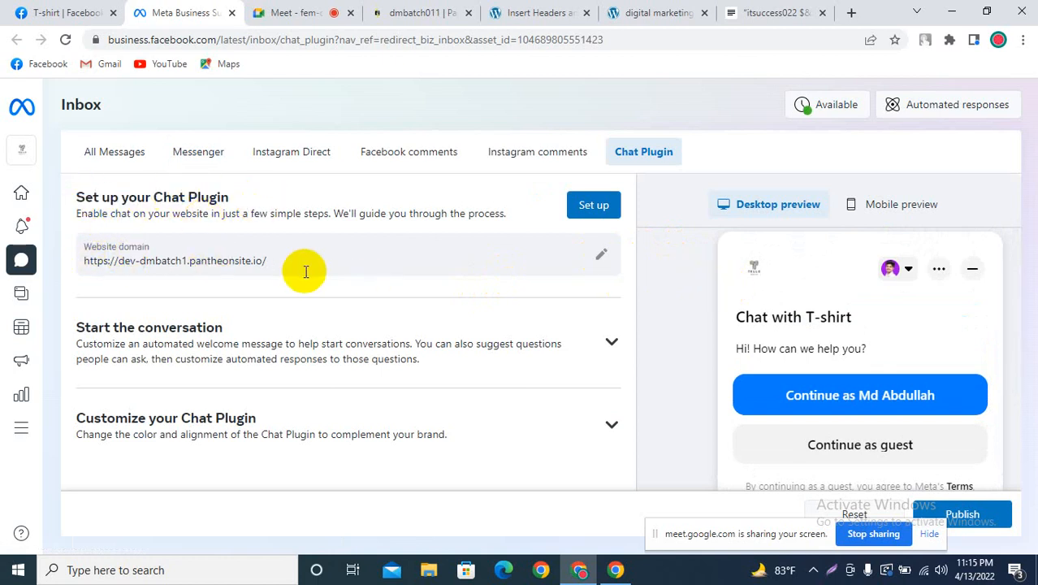
pyautogui.moveTo(135, 262); pyautogui.dragTo(261, 260)
pyautogui.click(261, 260)
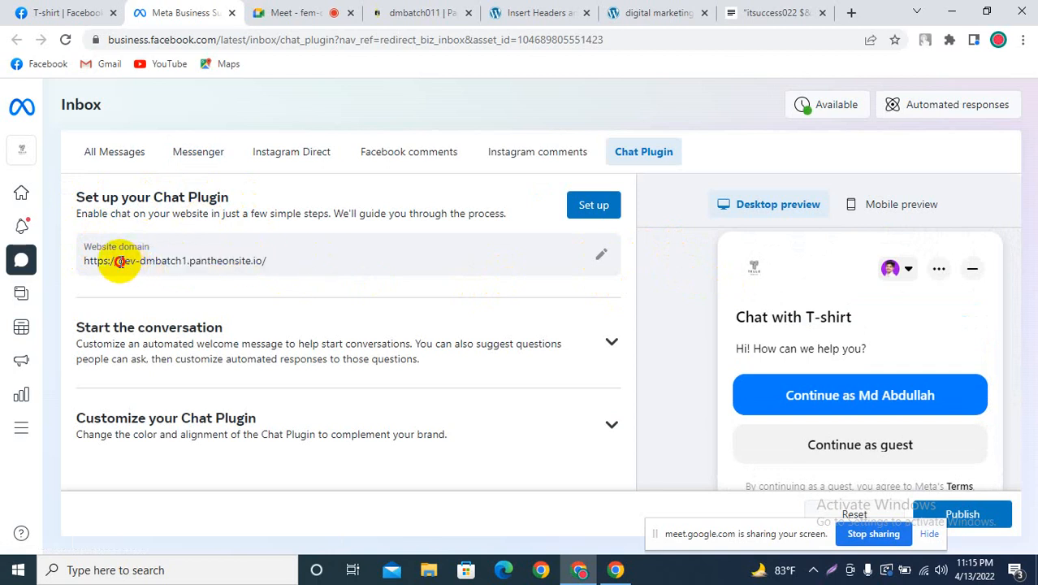
pyautogui.moveTo(119, 261); pyautogui.dragTo(272, 263)
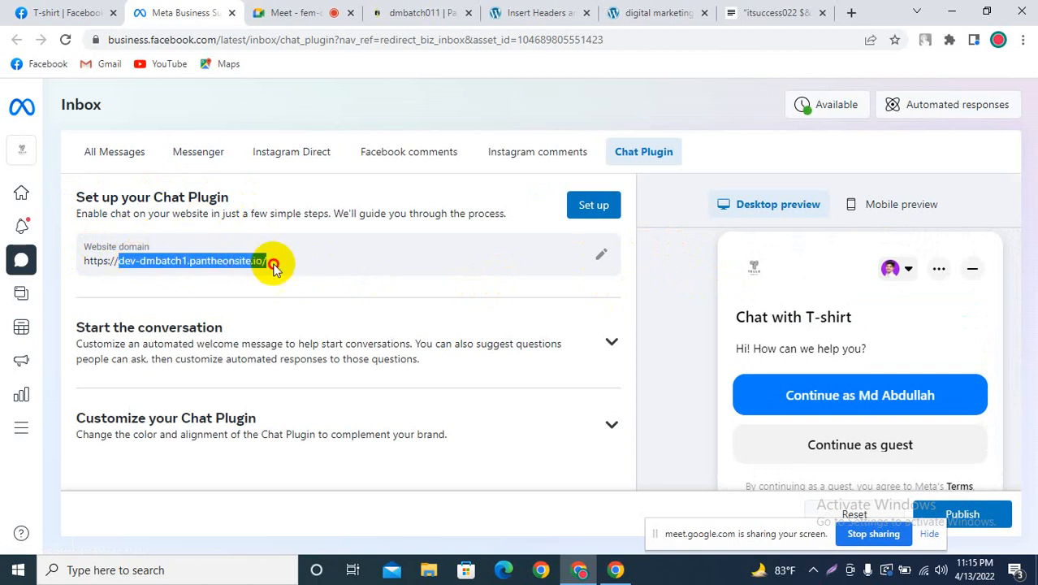
pyautogui.click(134, 264)
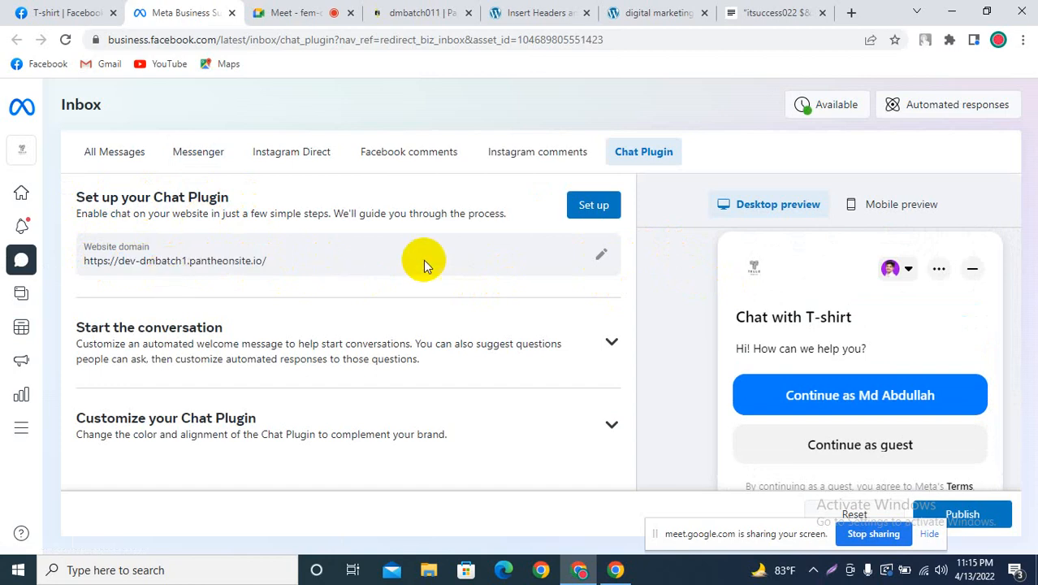
pyautogui.click(594, 207)
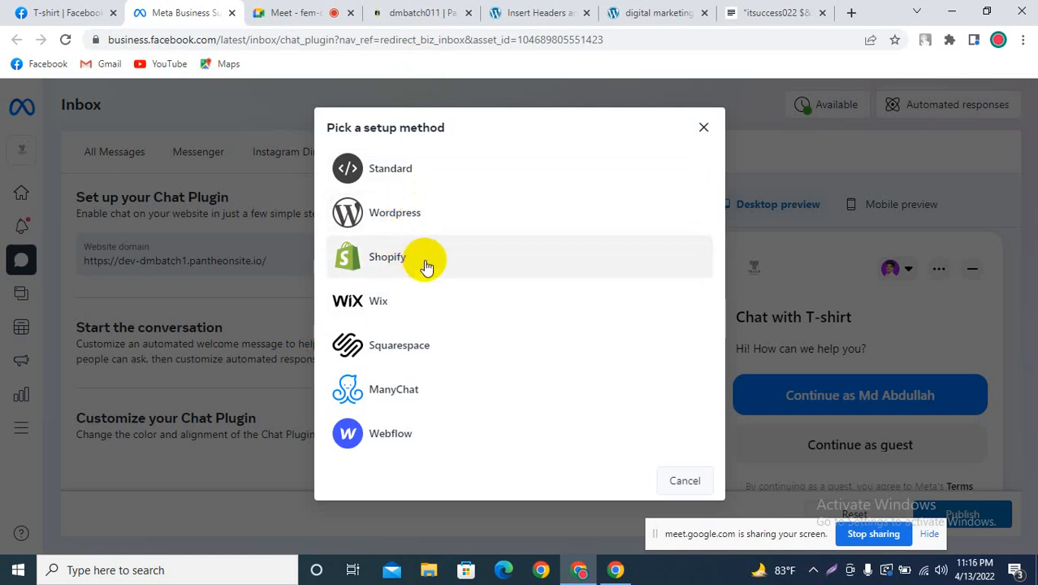
# Choose the Standard setup in English (US) and clear the prefilled domain field
pyautogui.click(386, 179)
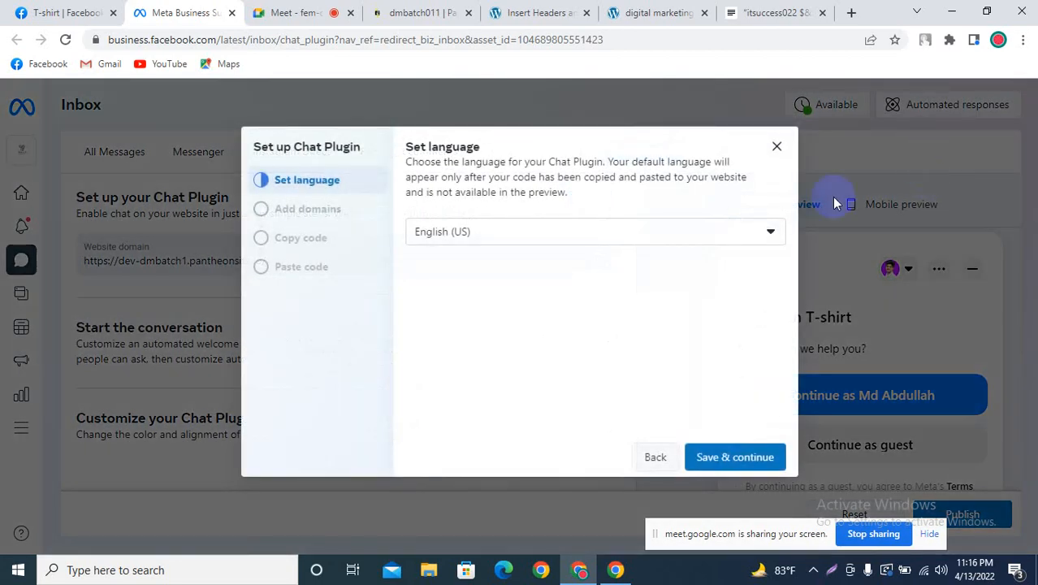
pyautogui.click(477, 235)
pyautogui.click(648, 242)
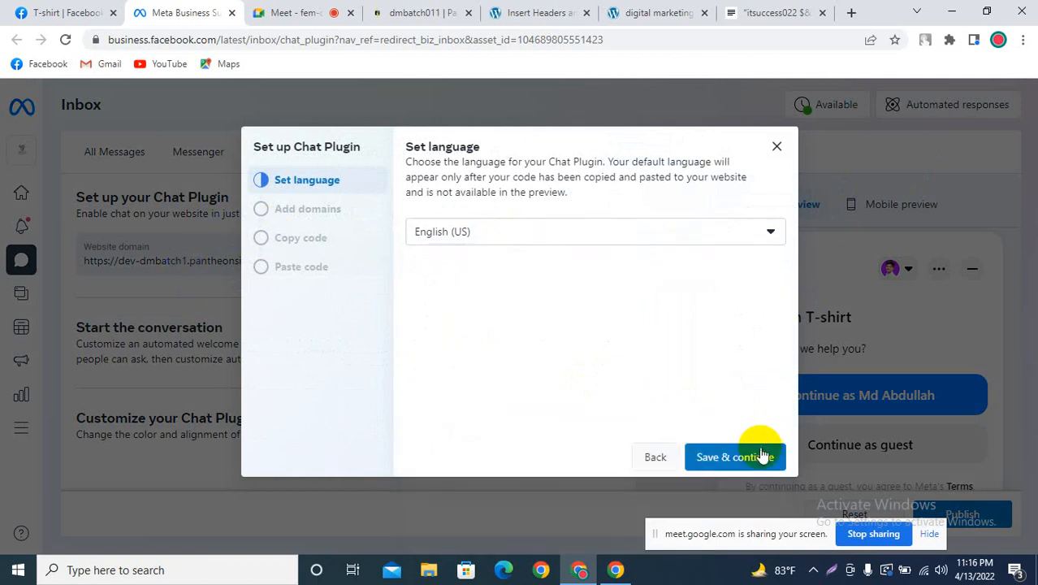
pyautogui.click(736, 457)
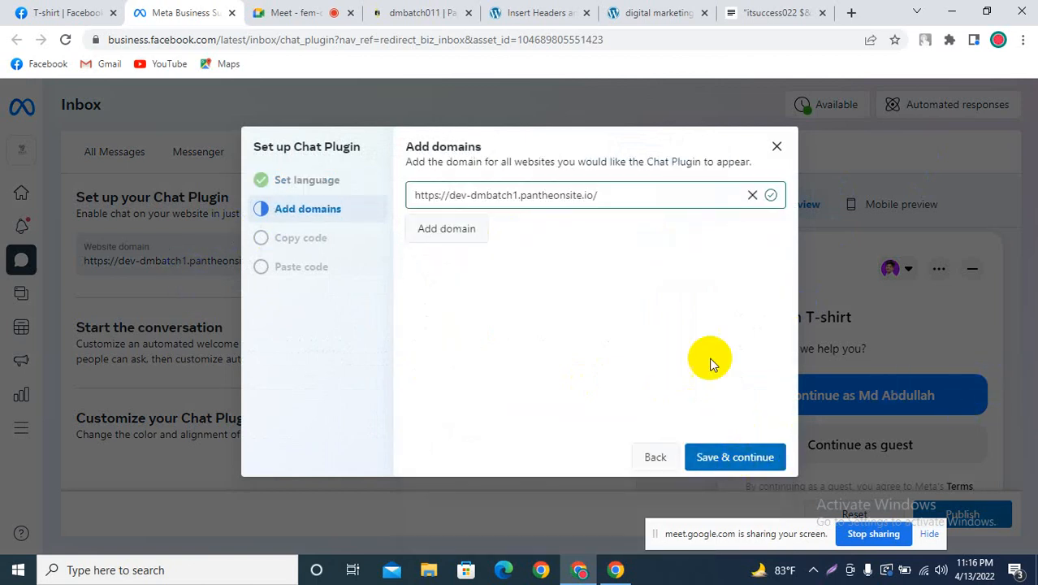
pyautogui.click(525, 198)
pyautogui.tripleClick(525, 199)
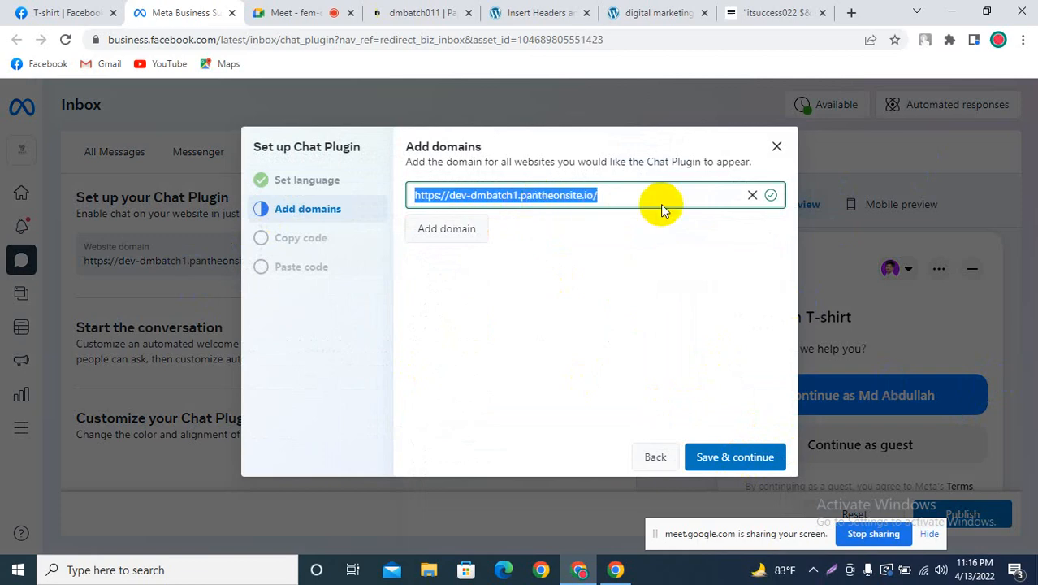
pyautogui.press('BackSpace')
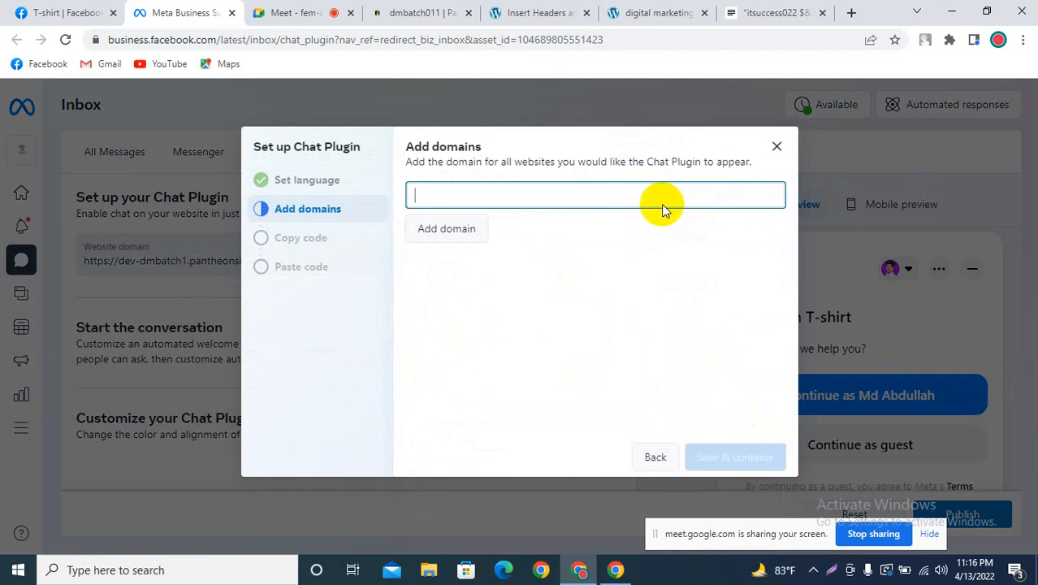
# Open the dev site in a fresh tab and copy its web address
pyautogui.click(767, 12)
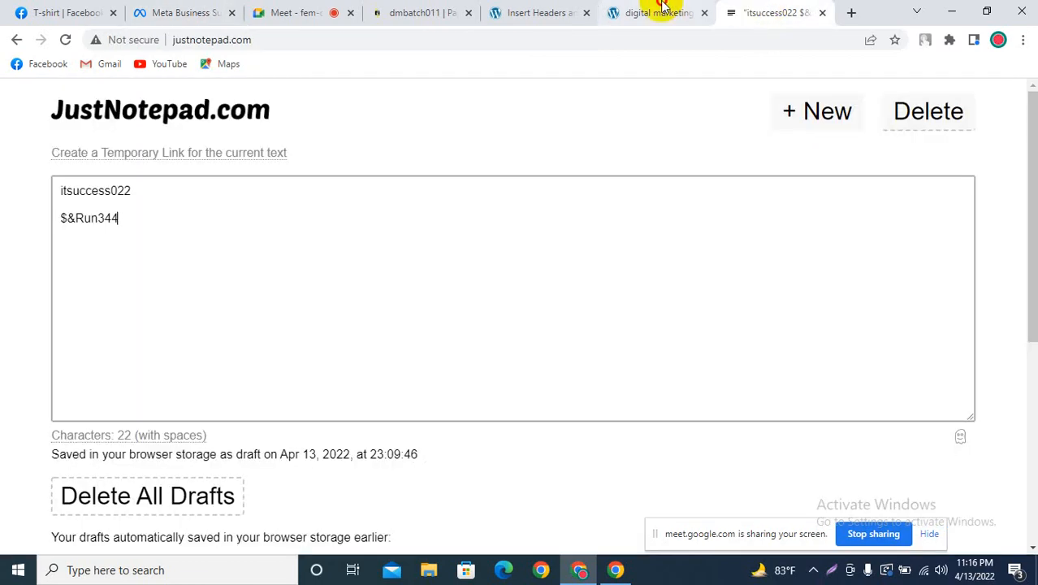
pyautogui.click(662, 12)
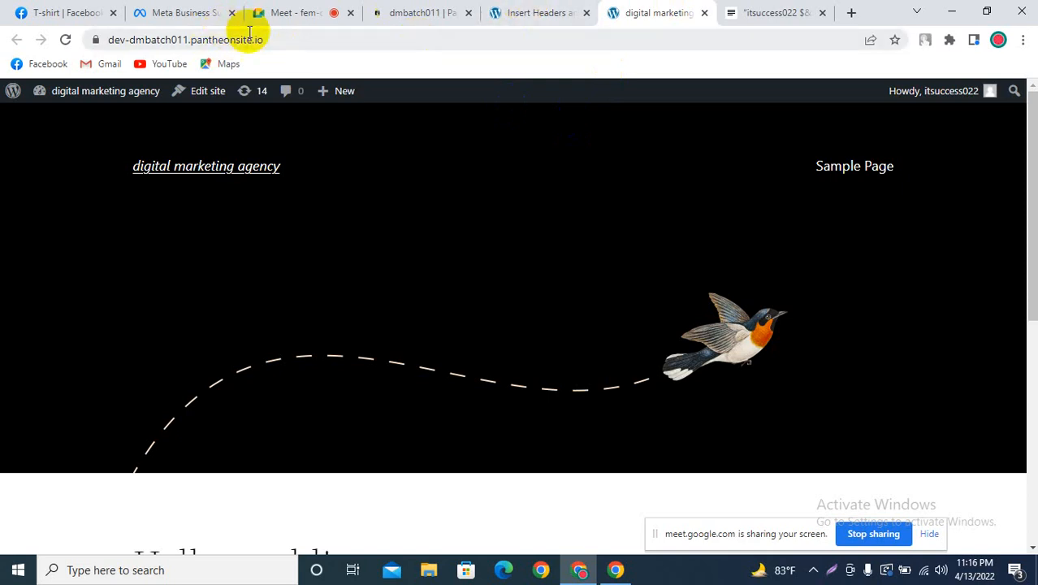
pyautogui.click(495, 10)
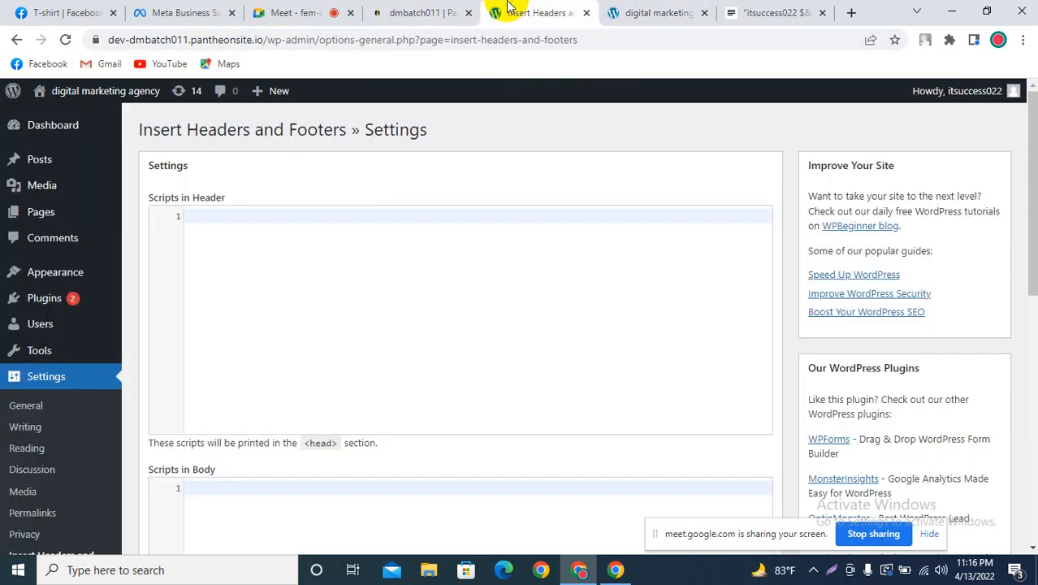
pyautogui.rightClick(65, 119)
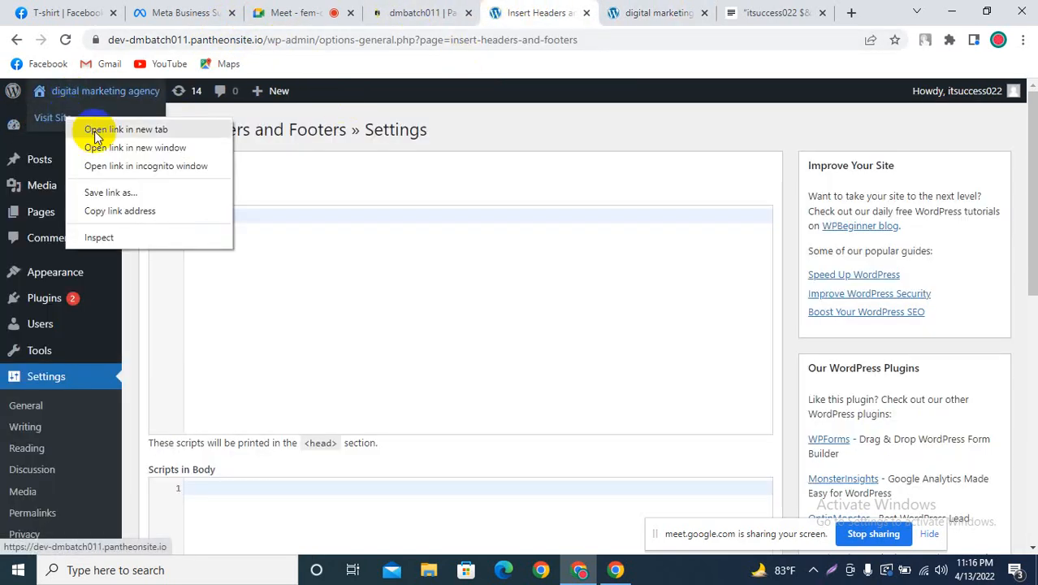
pyautogui.click(94, 130)
pyautogui.click(662, 12)
pyautogui.click(718, 13)
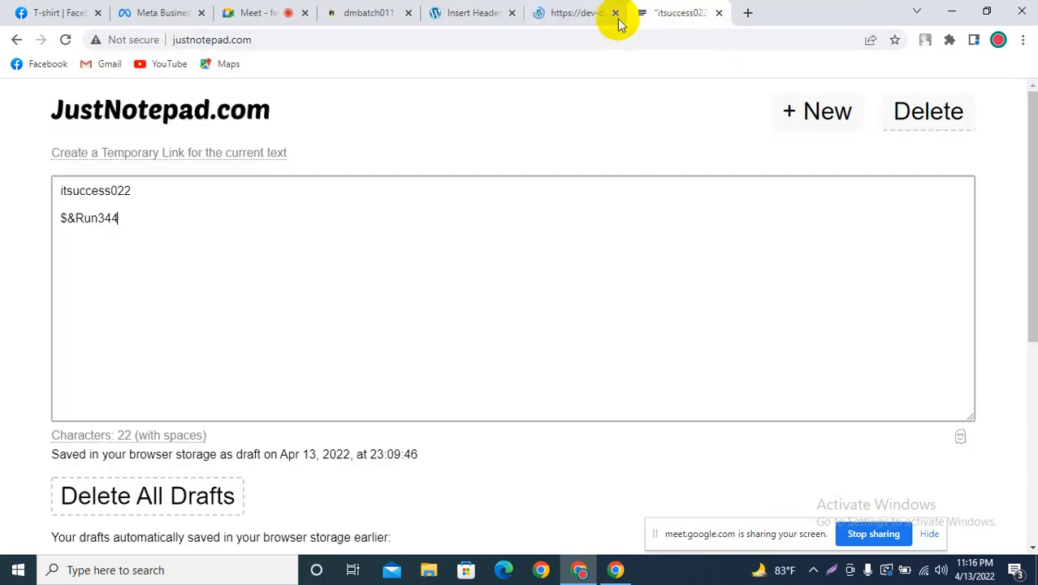
pyautogui.click(610, 11)
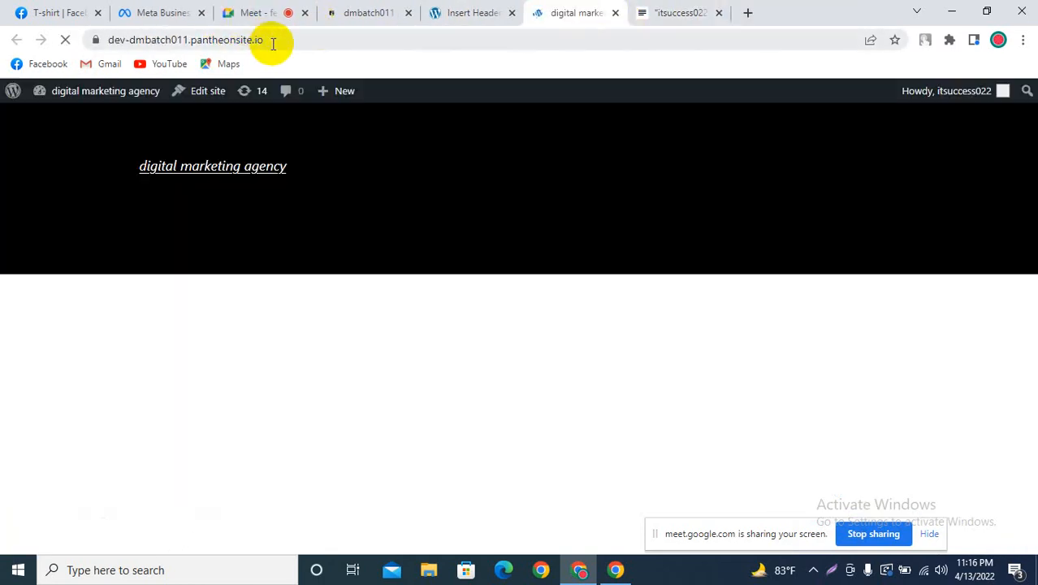
pyautogui.click(272, 39)
pyautogui.rightClick(269, 38)
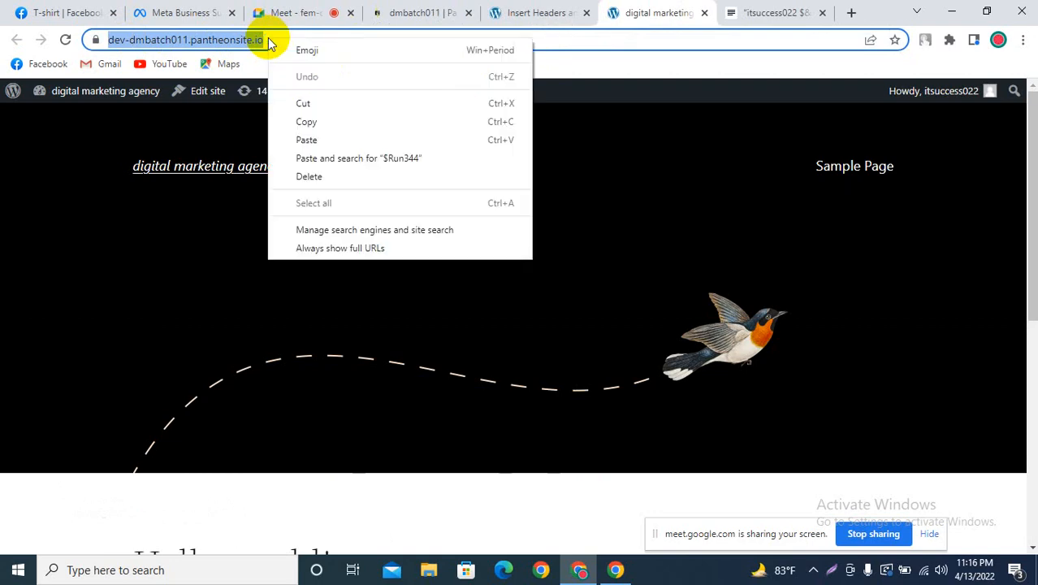
pyautogui.click(400, 116)
pyautogui.click(348, 39)
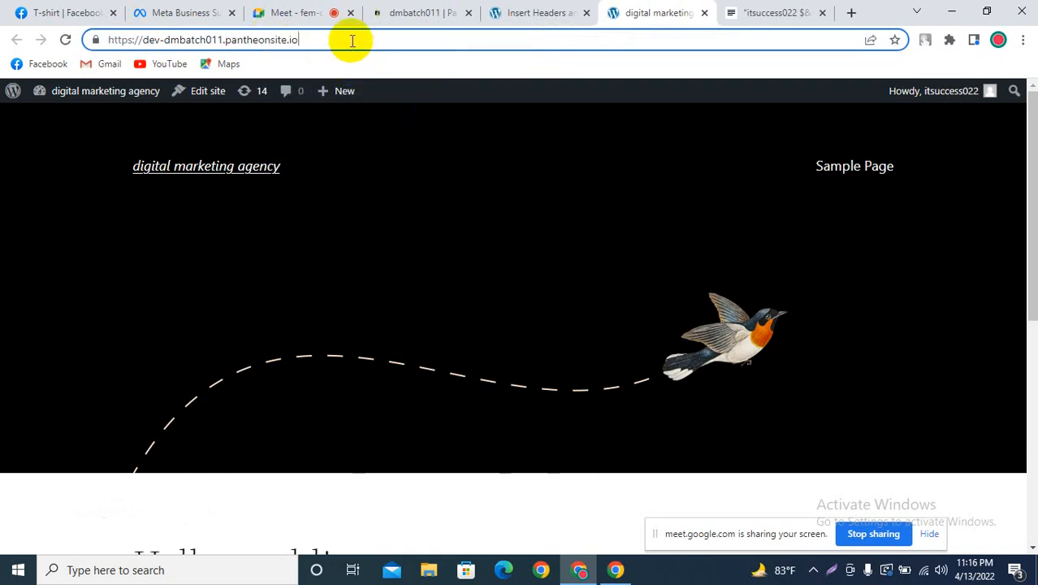
pyautogui.click(305, 6)
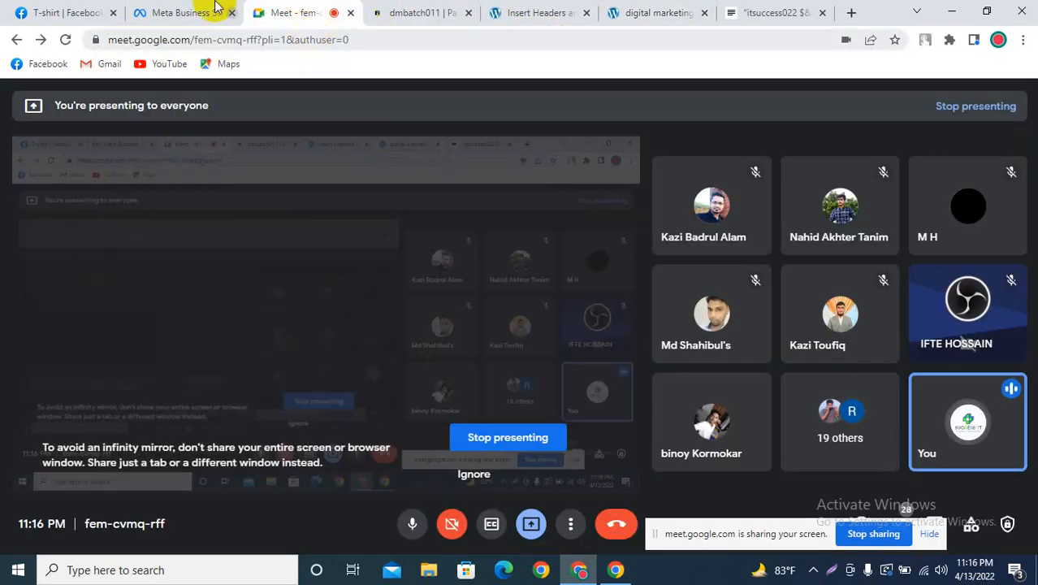
pyautogui.click(154, 11)
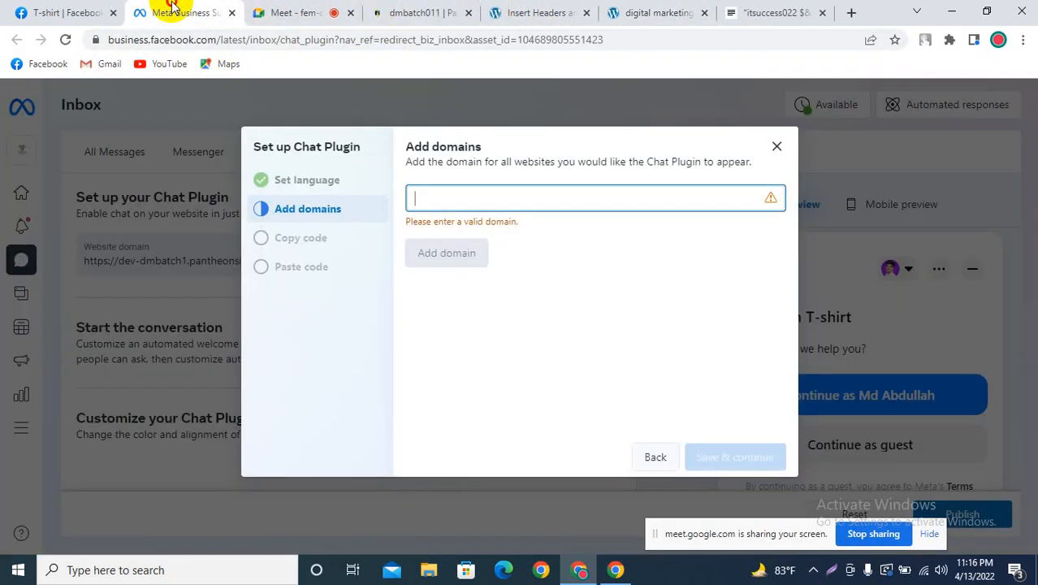
pyautogui.rightClick(440, 203)
pyautogui.click(480, 324)
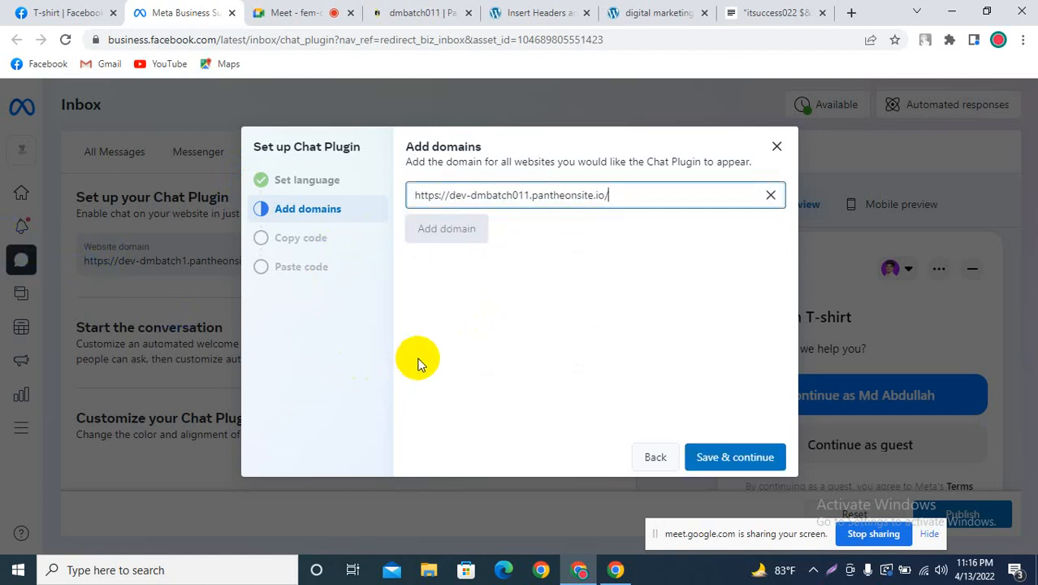
pyautogui.click(733, 459)
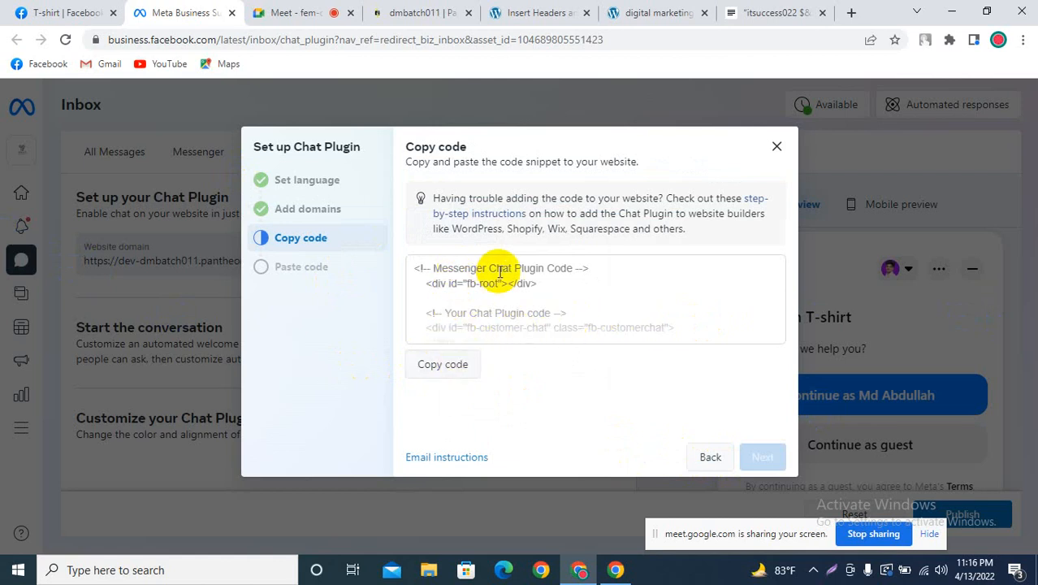
# Copy the Chat Plugin code snippet and advance to the Paste code step
pyautogui.scroll(-5, 590, 304)
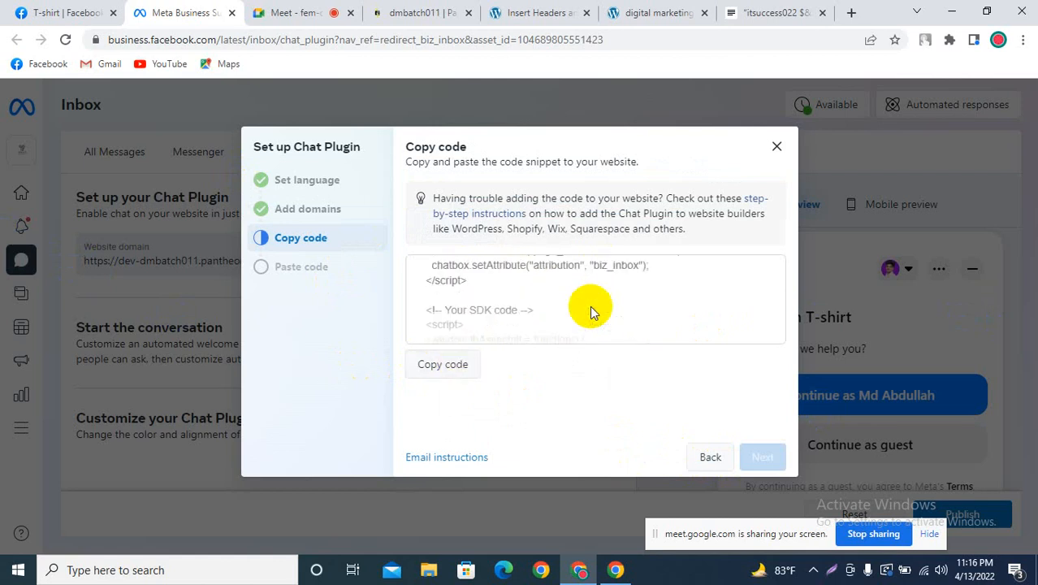
pyautogui.scroll(5, 588, 304)
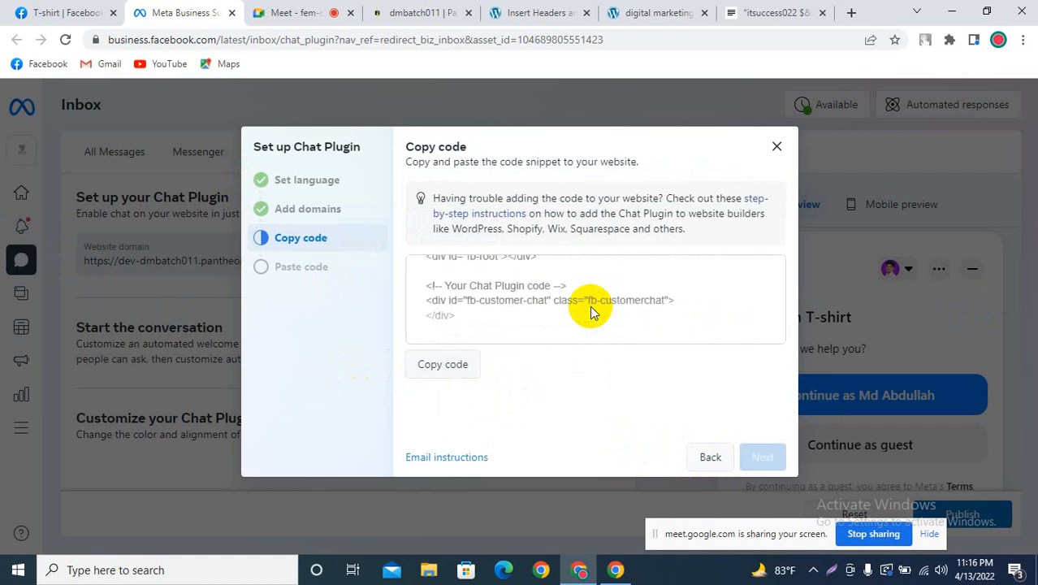
pyautogui.click(446, 369)
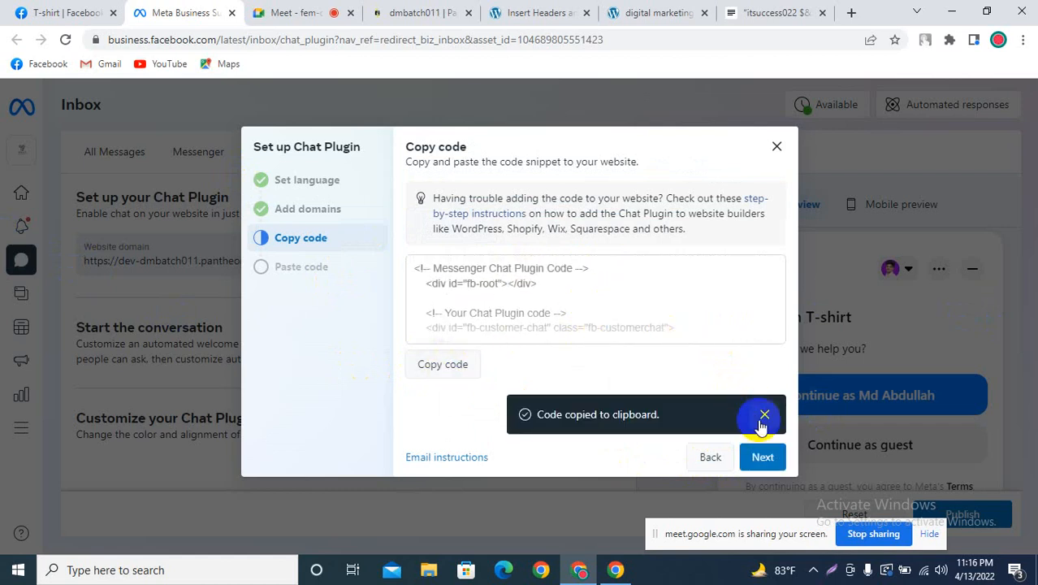
pyautogui.click(764, 415)
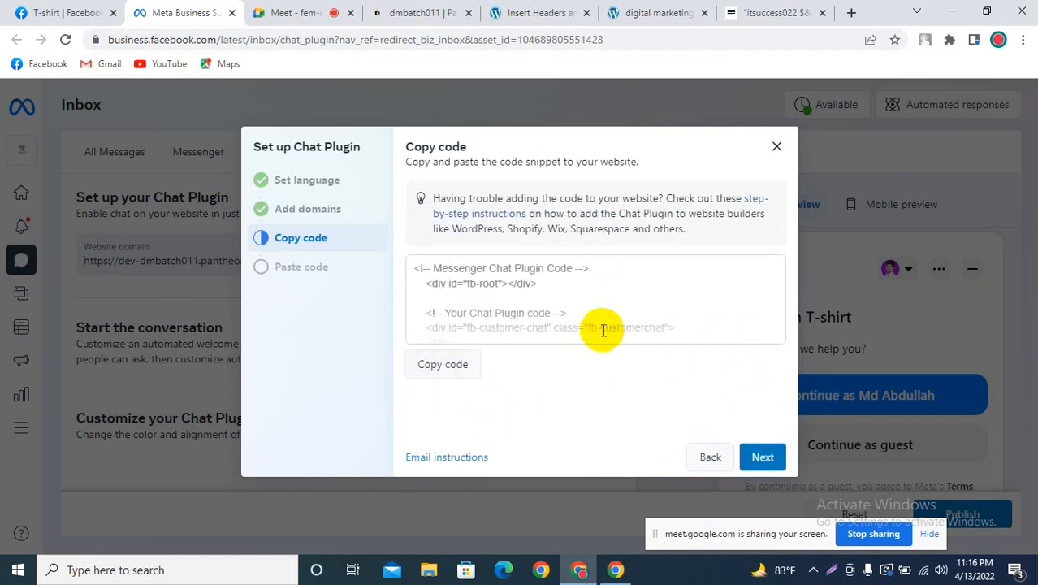
pyautogui.click(763, 455)
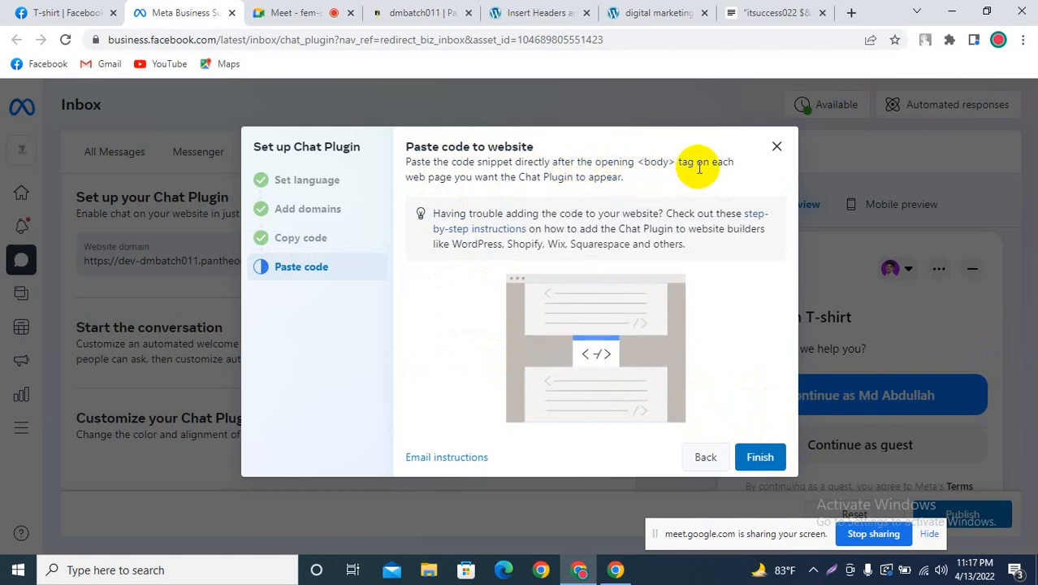
pyautogui.click(776, 12)
pyautogui.click(671, 10)
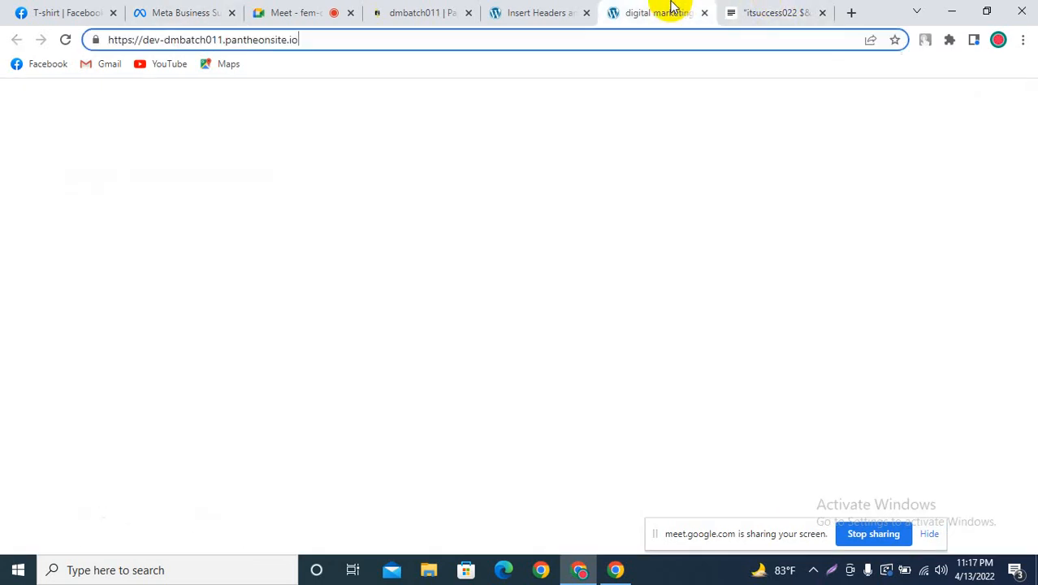
pyautogui.click(574, 10)
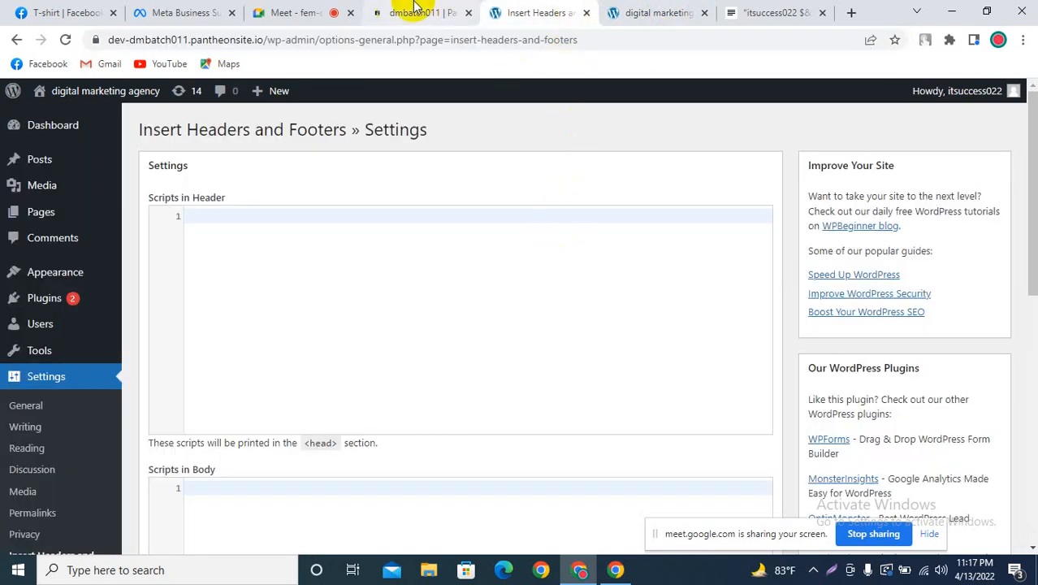
pyautogui.click(415, 9)
pyautogui.click(654, 13)
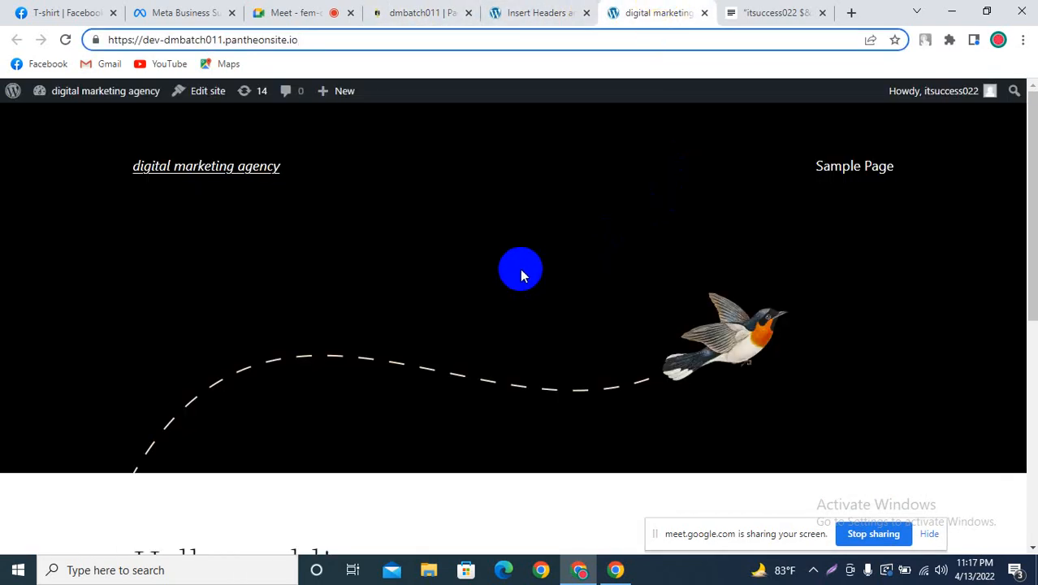
pyautogui.scroll(-6, 522, 271)
pyautogui.scroll(6, 522, 271)
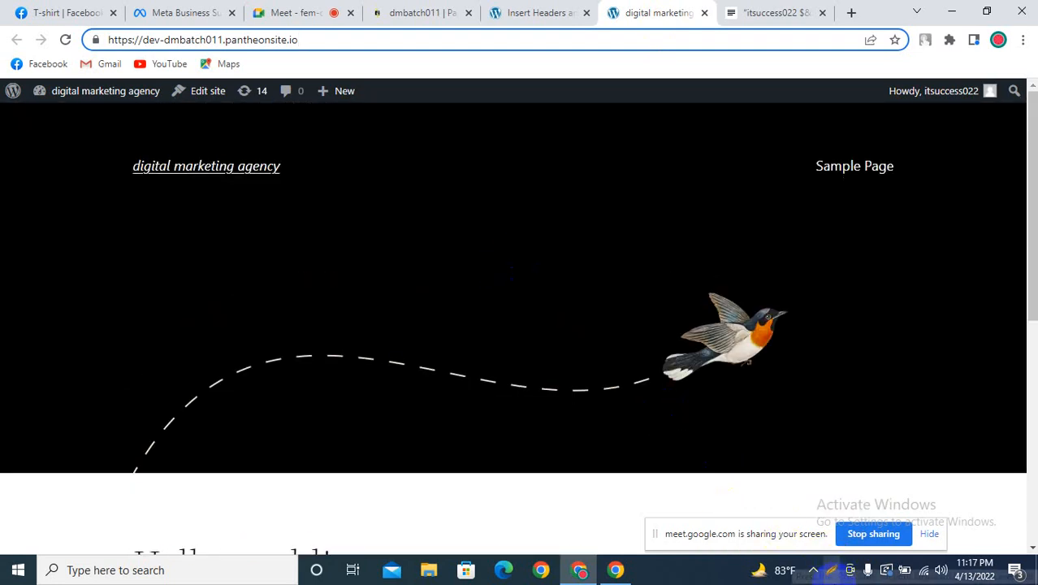
pyautogui.click(830, 569)
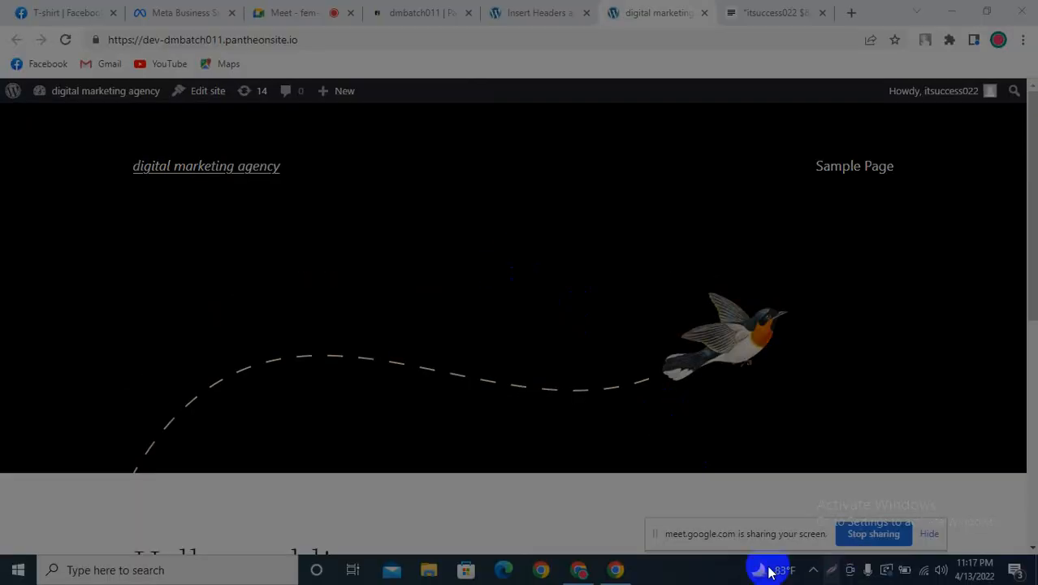
pyautogui.moveTo(1, 76); pyautogui.dragTo(1034, 179)
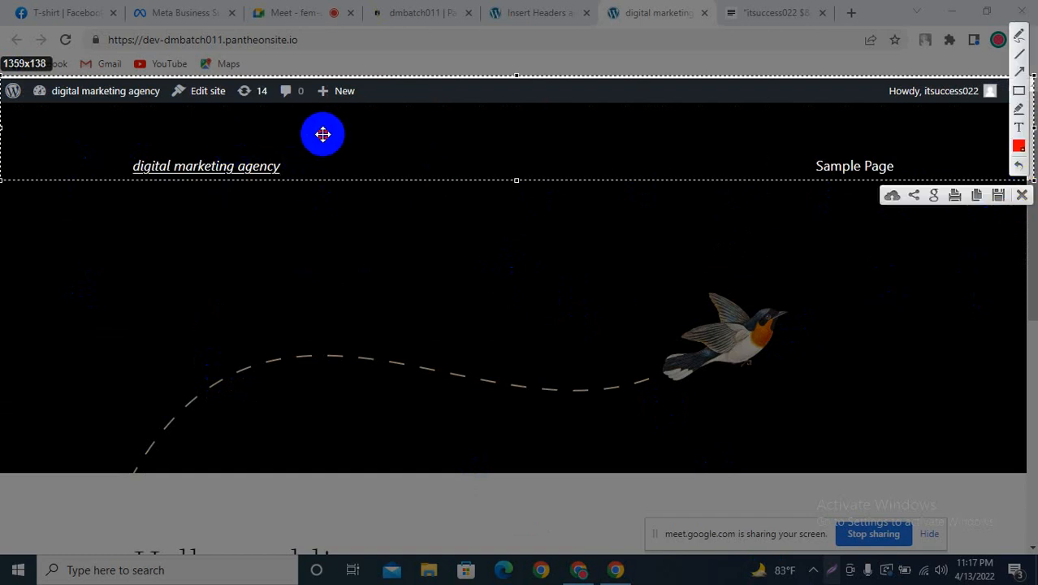
pyautogui.moveTo(323, 132)
pyautogui.mouseDown()
pyautogui.moveTo(366, 134)
pyautogui.moveTo(304, 159)
pyautogui.moveTo(276, 128)
pyautogui.mouseUp()
pyautogui.press('Escape')
pyautogui.scroll(-6, 772, 299)
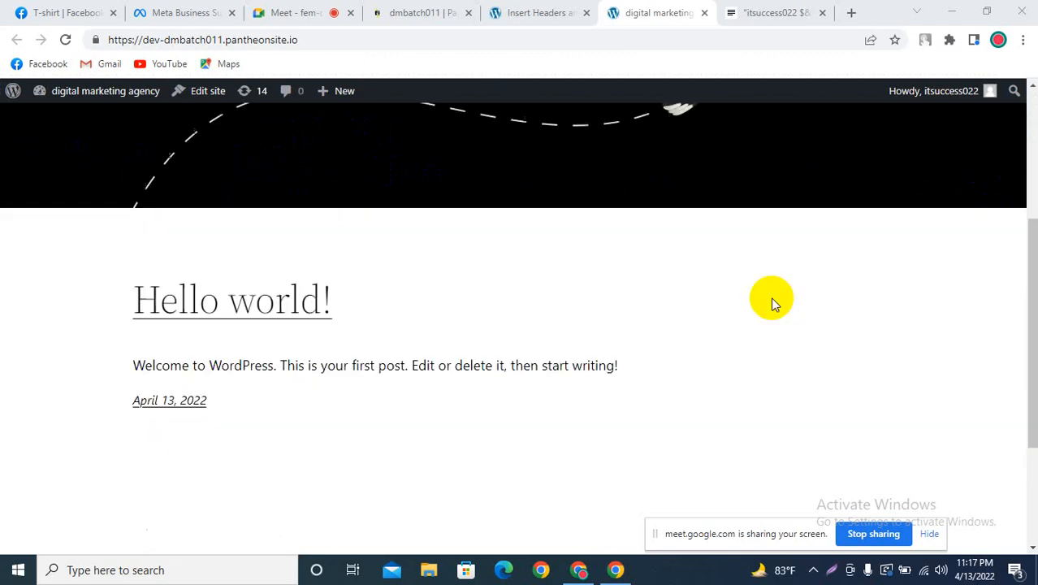
pyautogui.click(829, 571)
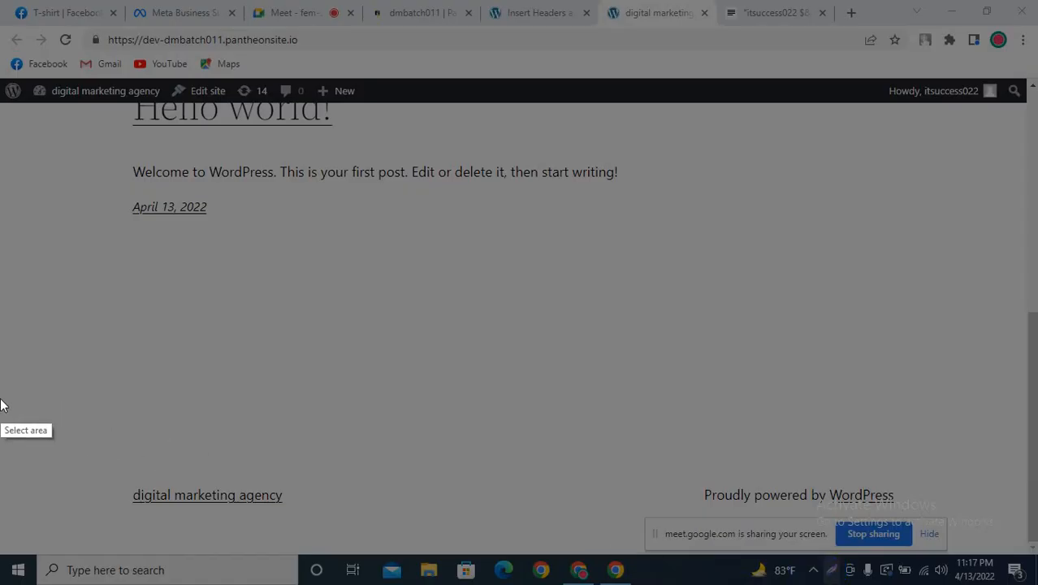
pyautogui.moveTo(1, 371); pyautogui.dragTo(1020, 542)
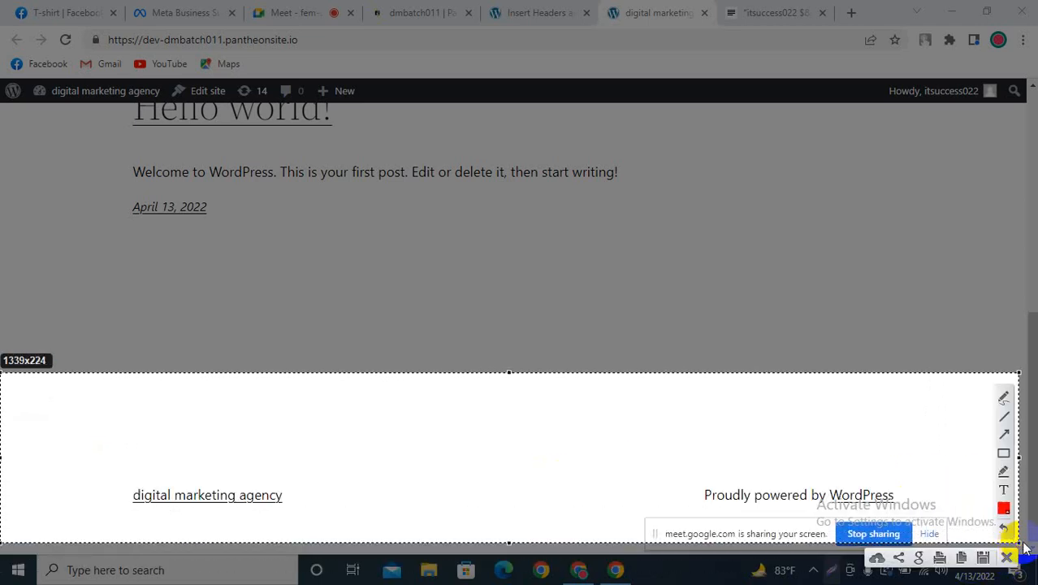
pyautogui.click(1007, 557)
pyautogui.scroll(6, 416, 246)
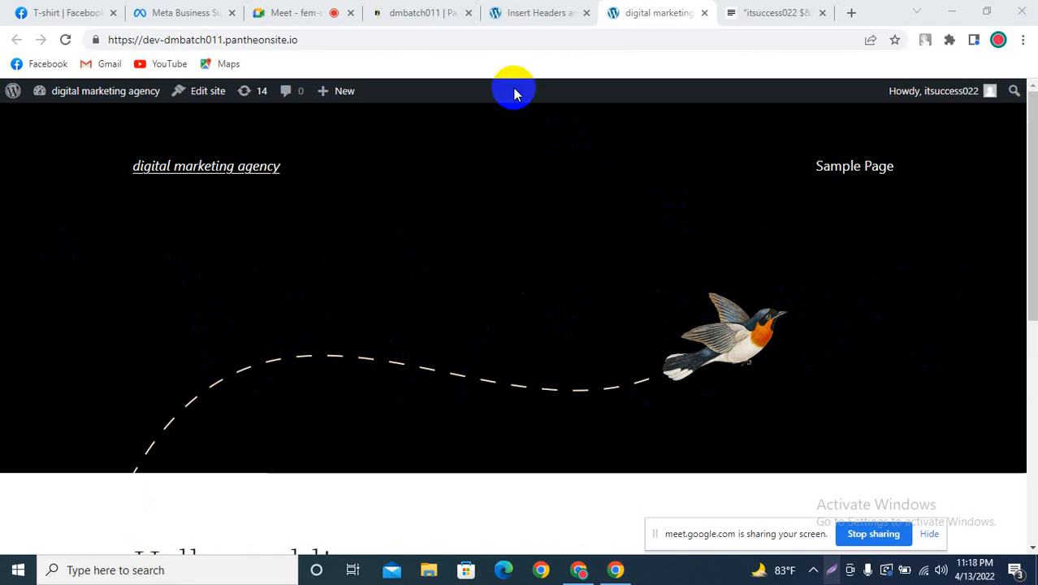
pyautogui.click(524, 10)
pyautogui.click(150, 11)
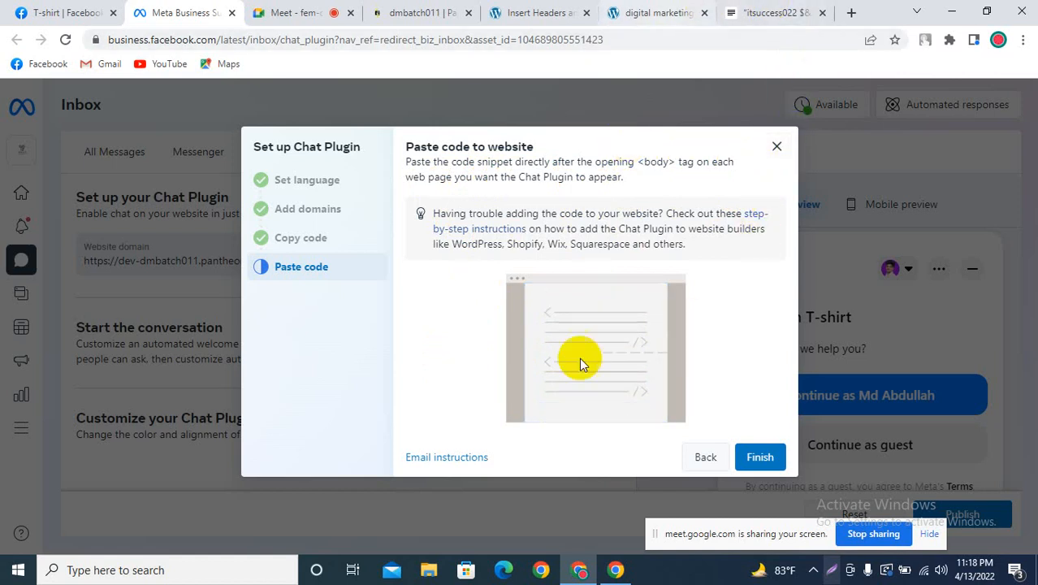
# Copy the Messenger Chat Plugin code again and return to the Paste code step
pyautogui.click(708, 463)
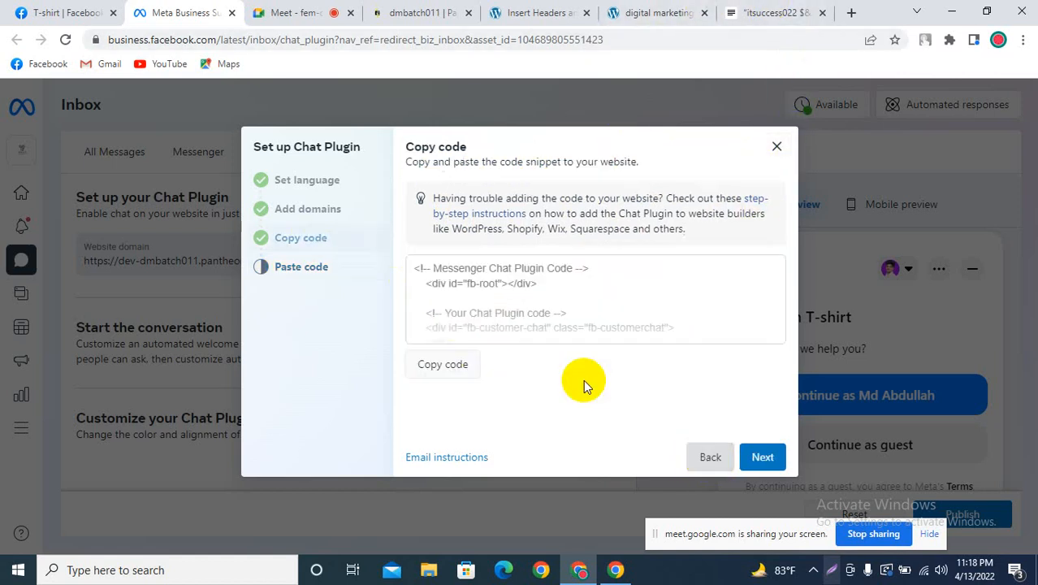
pyautogui.click(455, 365)
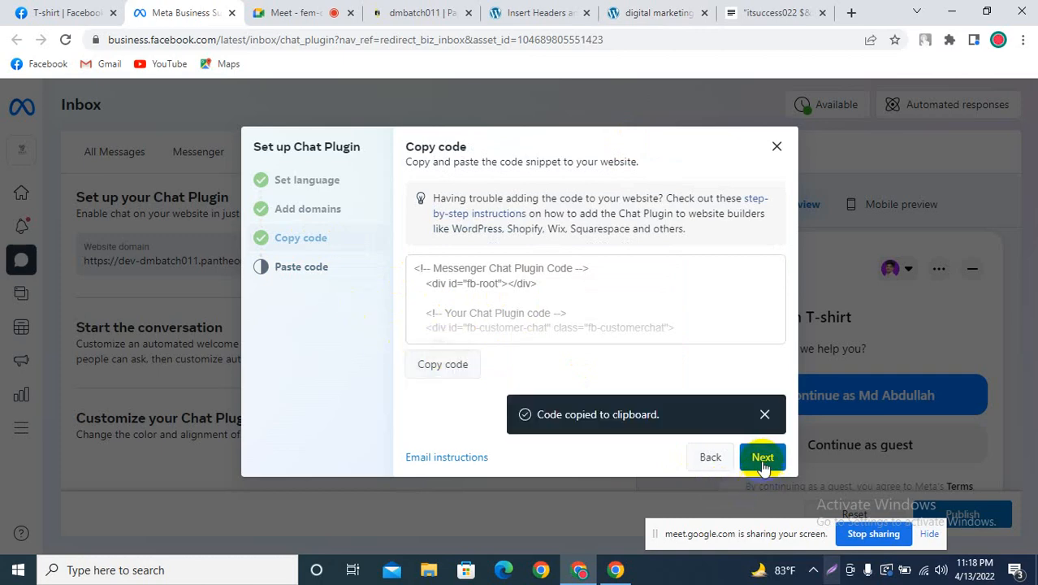
pyautogui.click(762, 460)
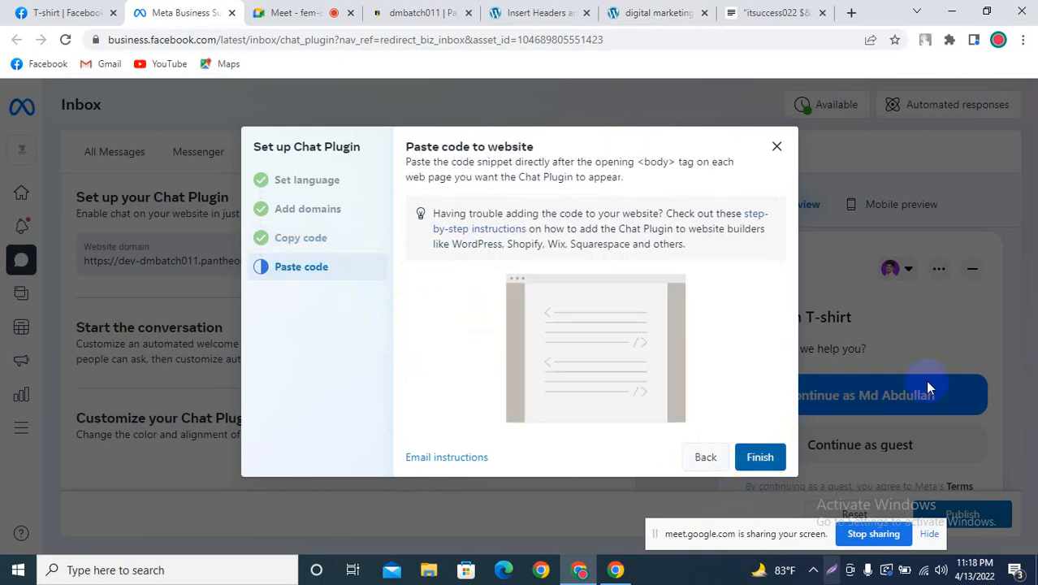
# Paste the chat code into Scripts in Body of Insert Headers and Footers and save
pyautogui.click(540, 15)
pyautogui.scroll(-3, 249, 290)
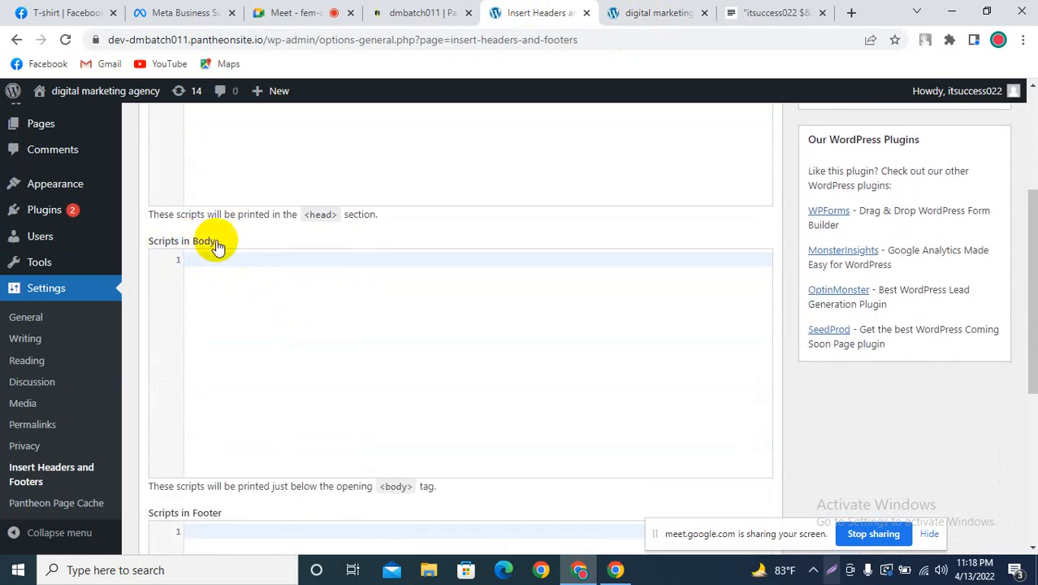
pyautogui.click(239, 258)
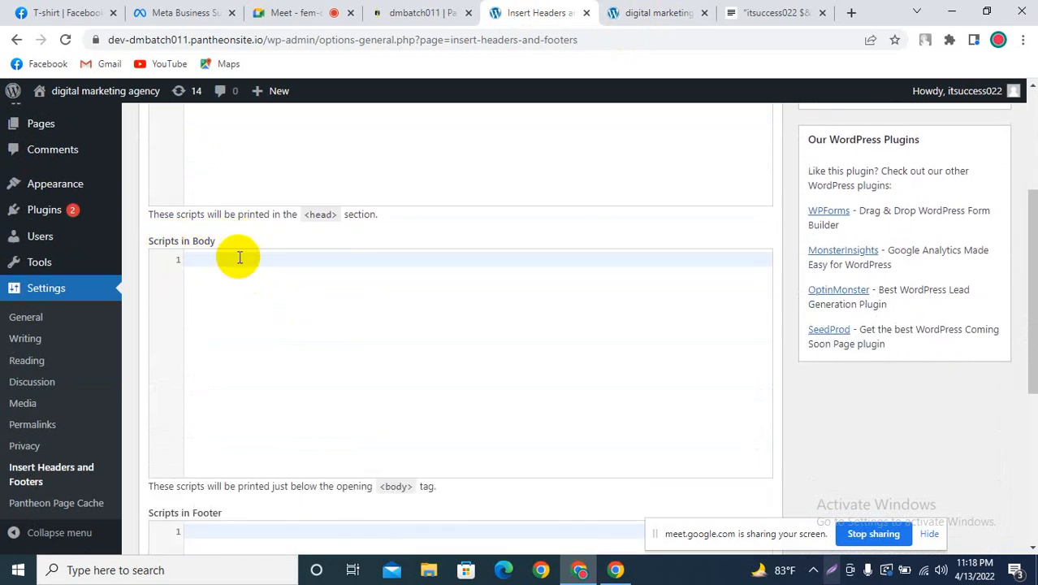
pyautogui.rightClick(395, 264)
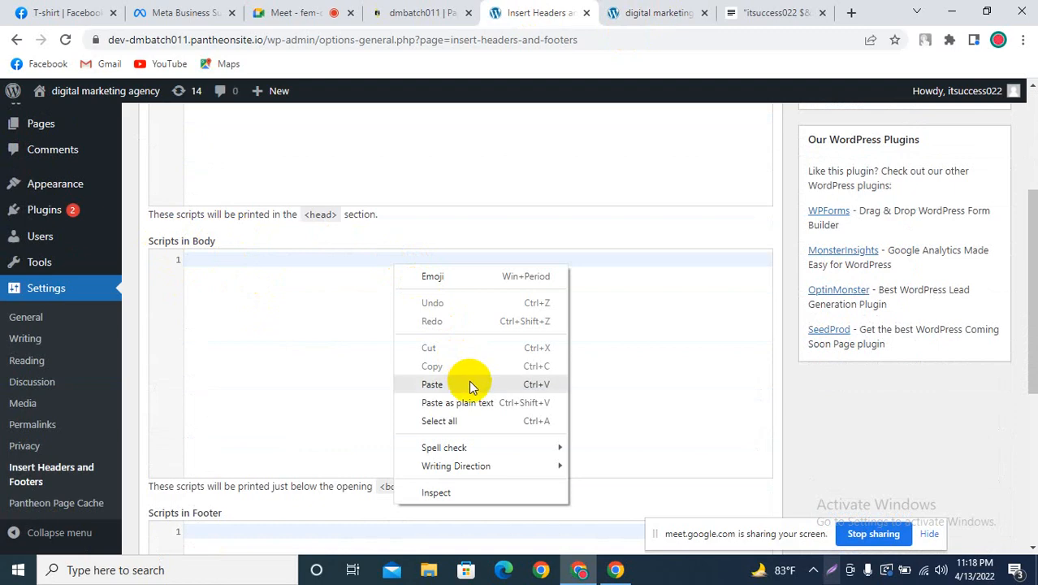
pyautogui.click(471, 385)
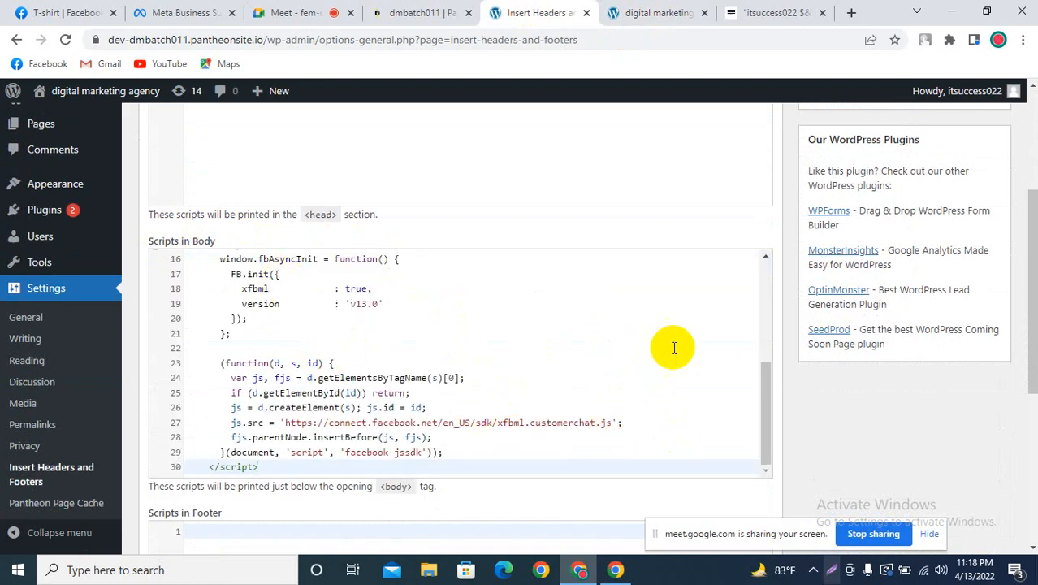
pyautogui.scroll(3, 605, 187)
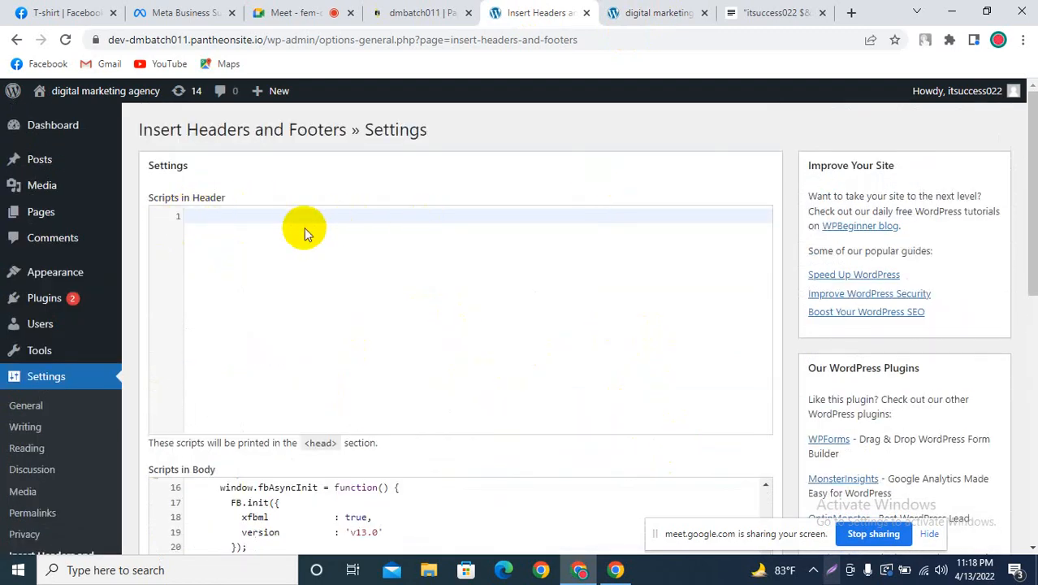
pyautogui.scroll(-4, 489, 333)
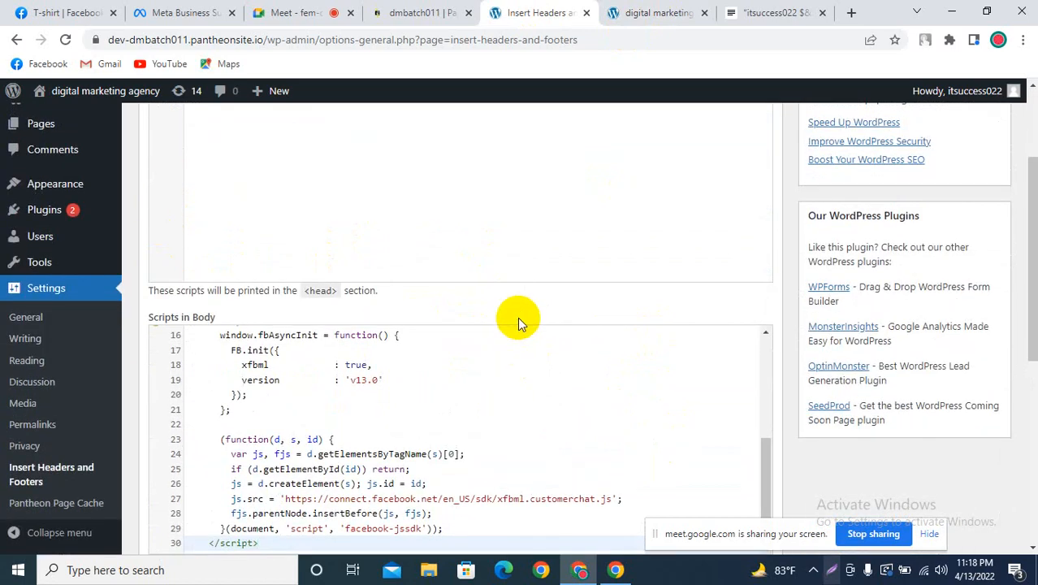
pyautogui.scroll(1, 285, 258)
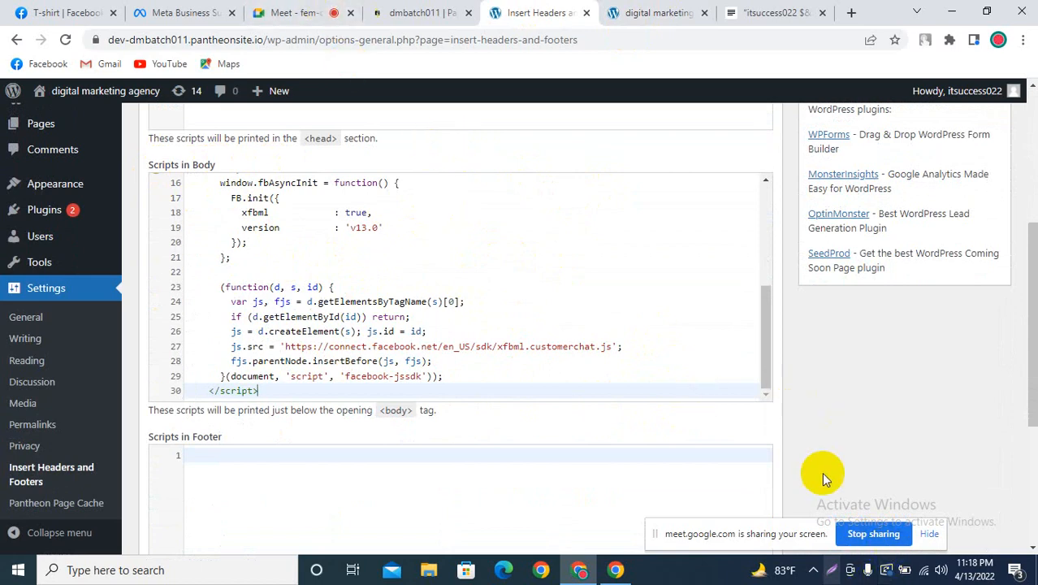
pyautogui.moveTo(807, 529); pyautogui.dragTo(898, 476)
pyautogui.scroll(-3, 561, 373)
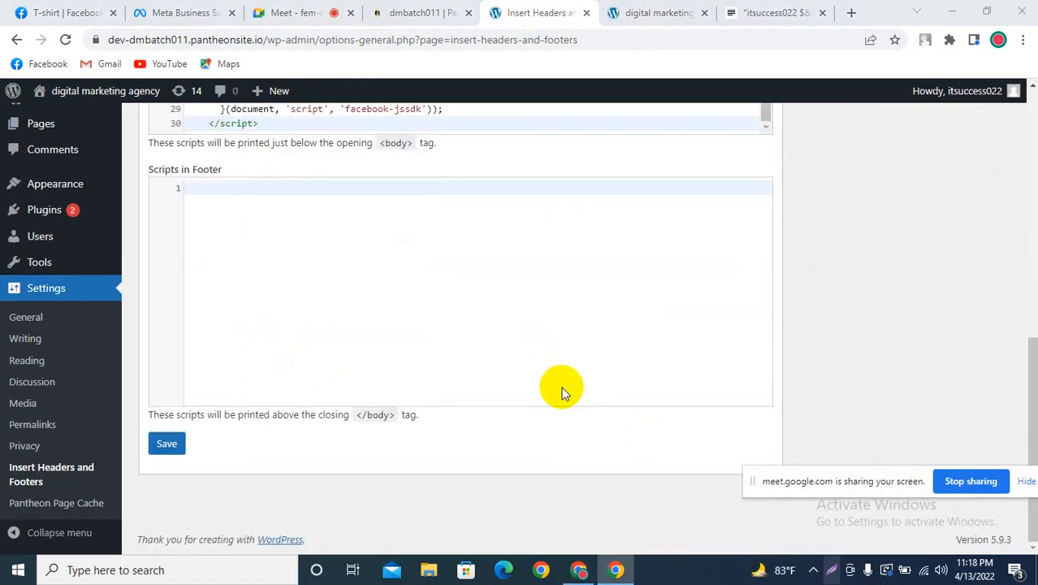
pyautogui.click(174, 453)
# Save the script settings and close the old site front-page tab
pyautogui.click(174, 454)
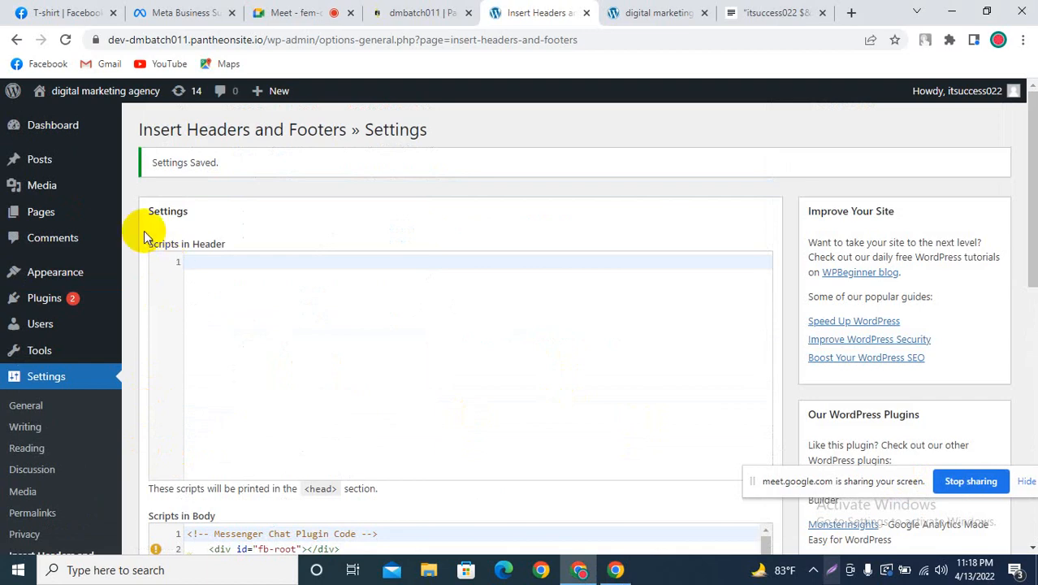
pyautogui.scroll(-3, 144, 232)
pyautogui.scroll(2, 144, 248)
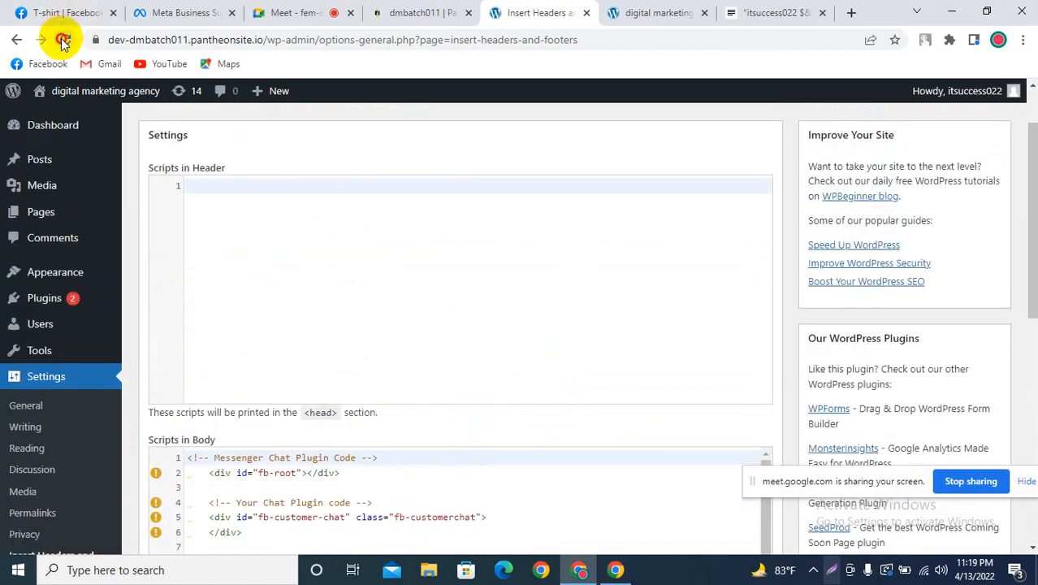
pyautogui.click(660, 12)
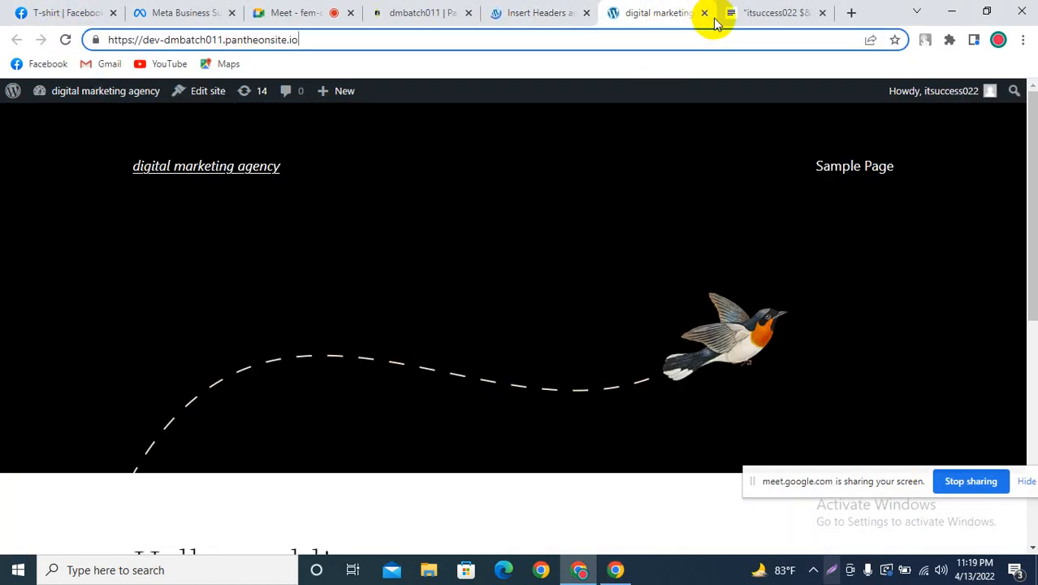
pyautogui.click(704, 12)
pyautogui.click(625, 12)
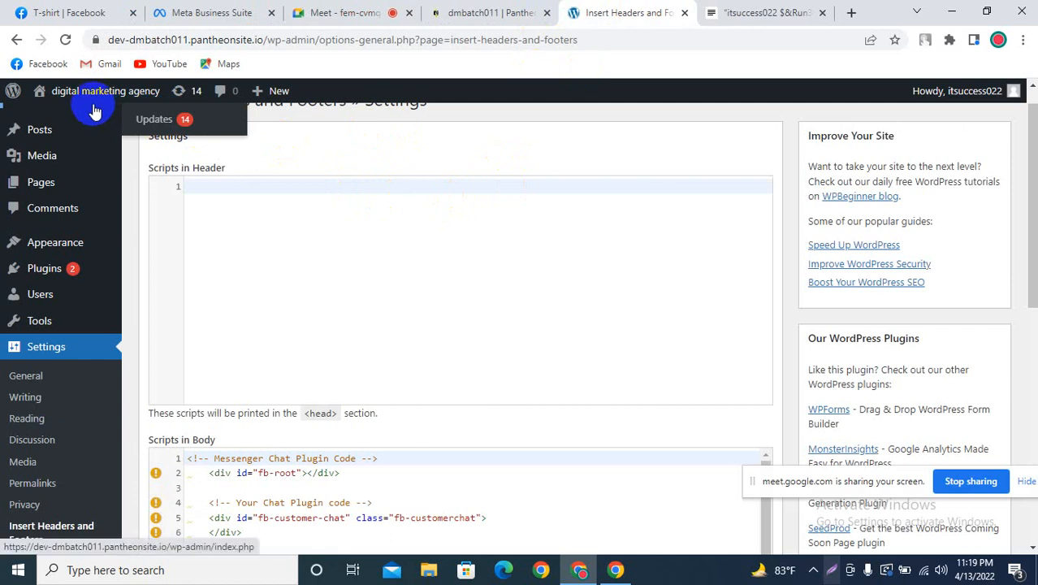
# Open the live site via Visit Site in a new tab, keeping the settings page
pyautogui.moveTo(91, 104)
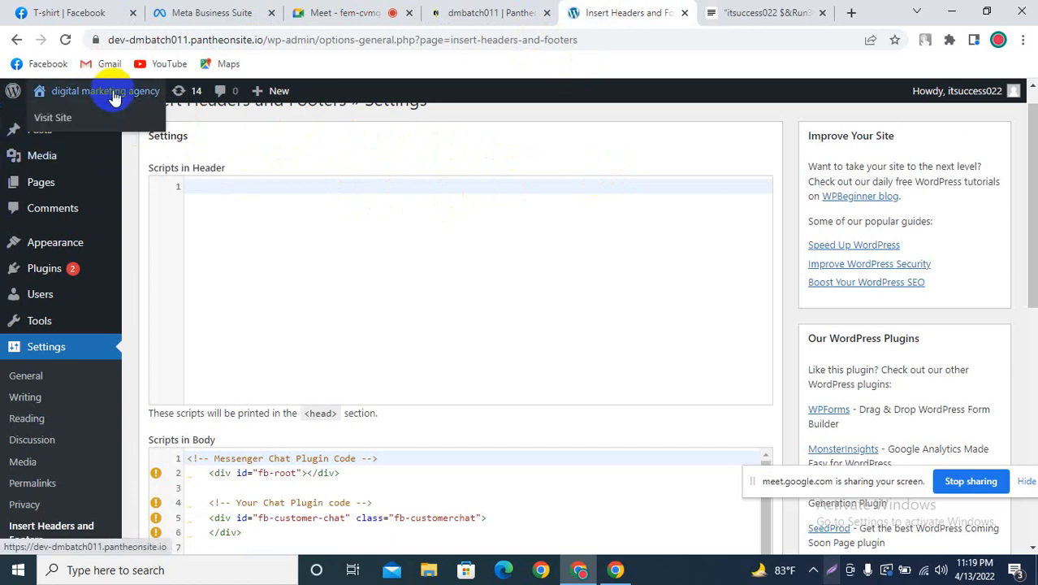
pyautogui.rightClick(64, 129)
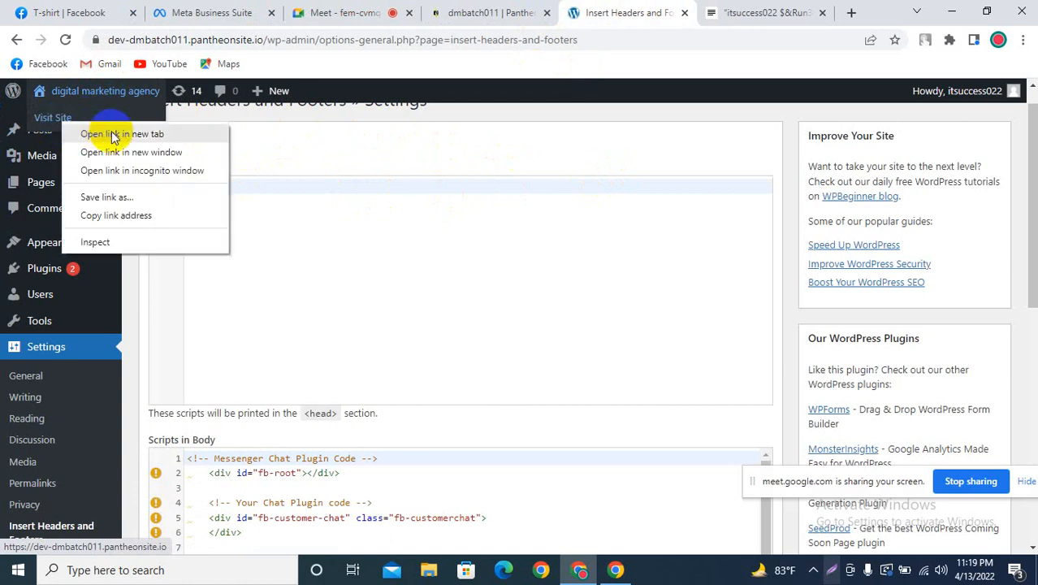
pyautogui.click(48, 122)
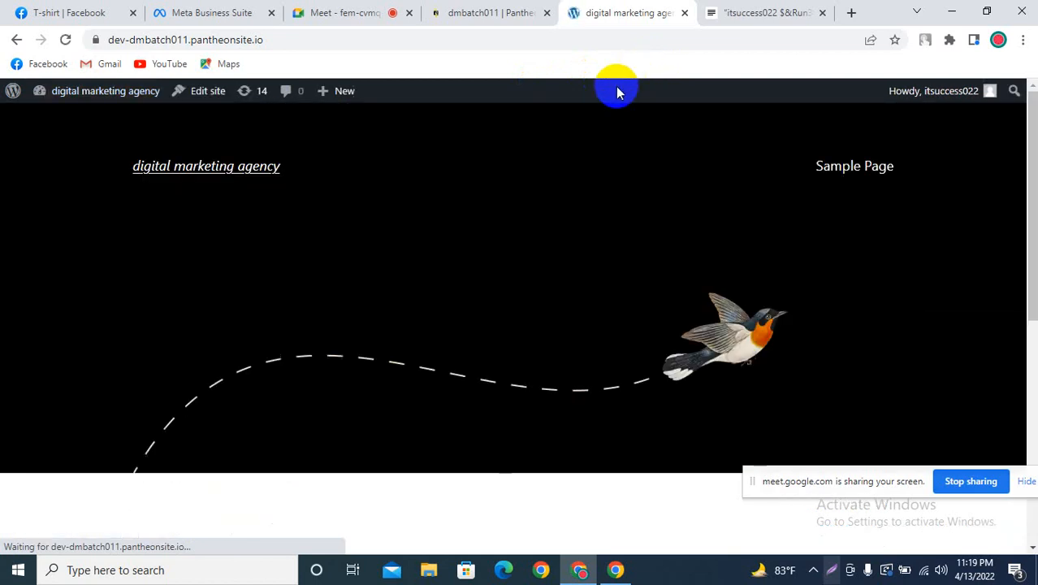
pyautogui.click(17, 39)
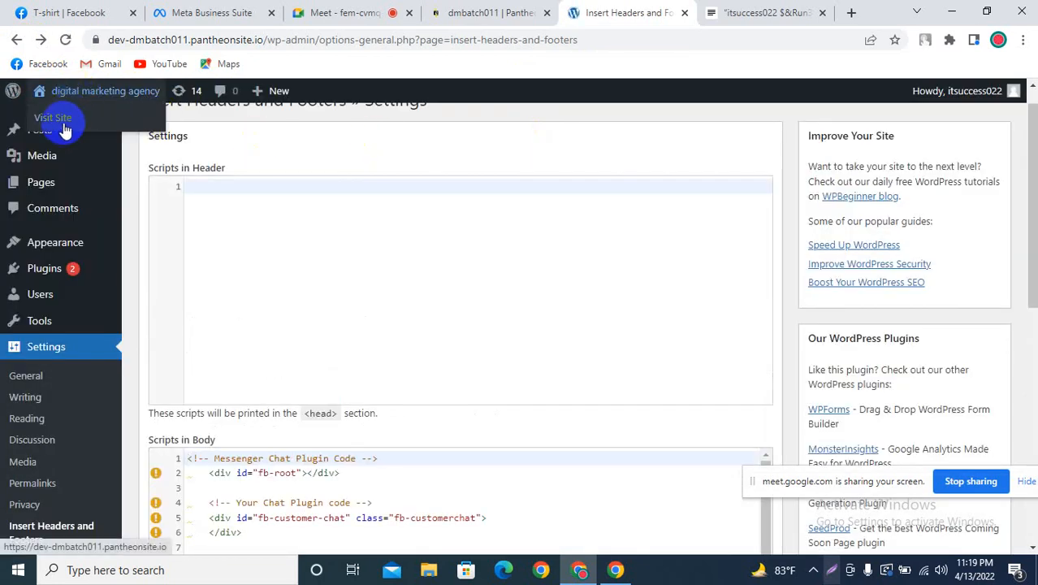
pyautogui.rightClick(65, 130)
pyautogui.click(89, 132)
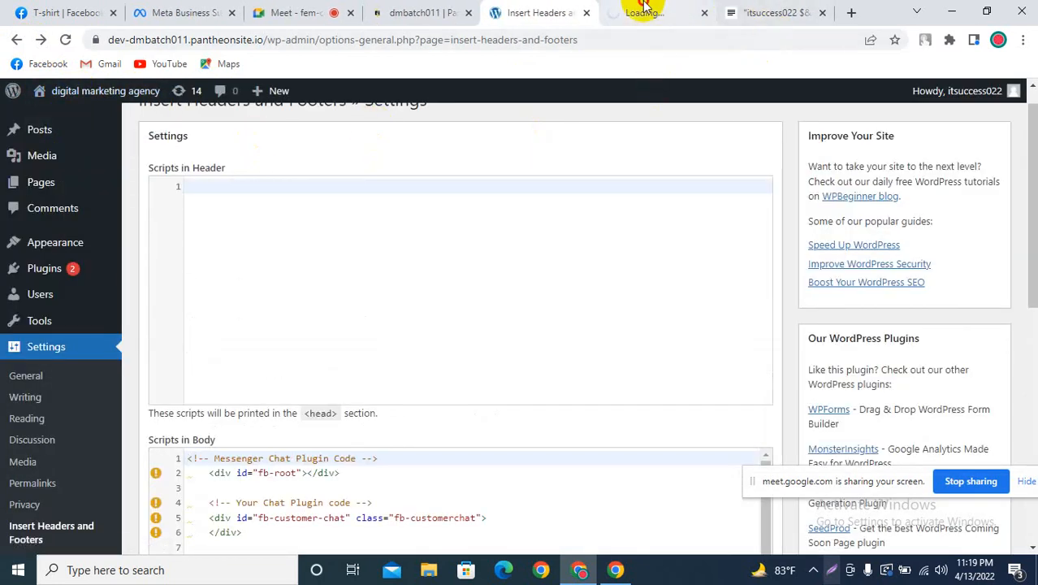
# Check that the front page shows the 'Chat with T-shirt' Messenger window
pyautogui.click(643, 12)
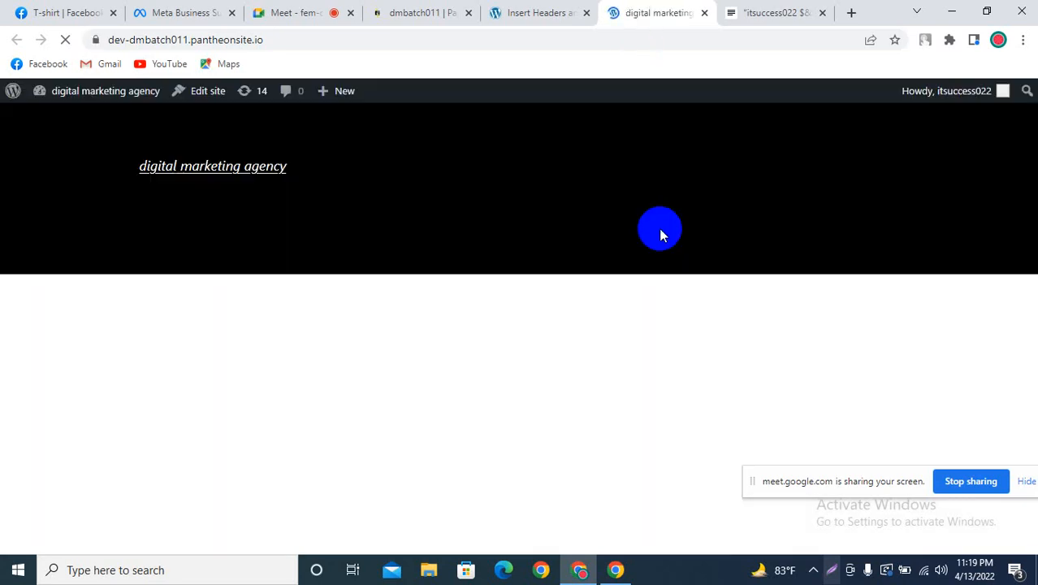
pyautogui.scroll(-5, 659, 234)
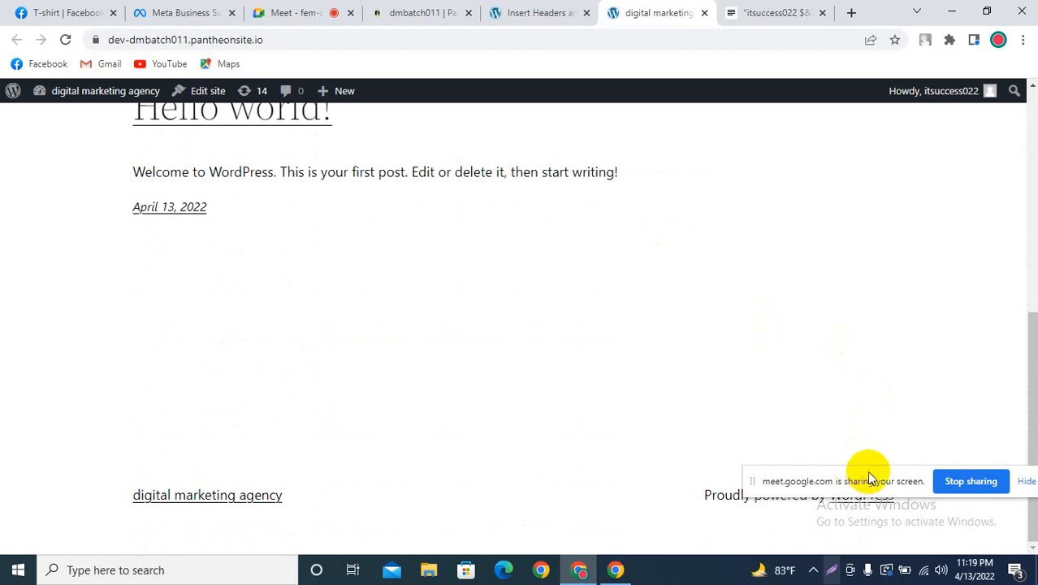
pyautogui.moveTo(865, 476); pyautogui.dragTo(533, 399)
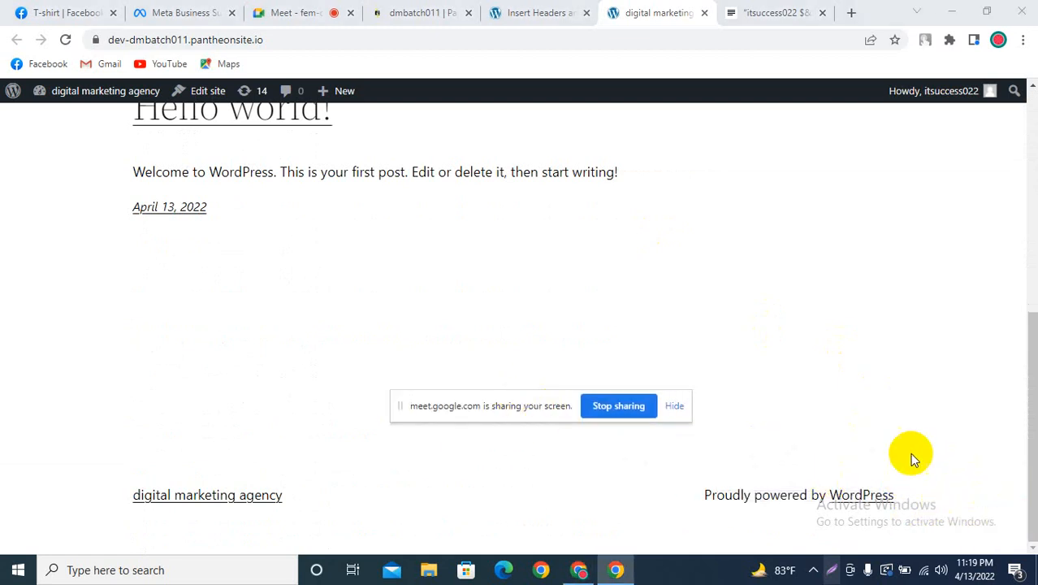
pyautogui.moveTo(1033, 464)
pyautogui.mouseDown()
pyautogui.moveTo(1033, 243)
pyautogui.moveTo(1033, 462)
pyautogui.mouseUp()
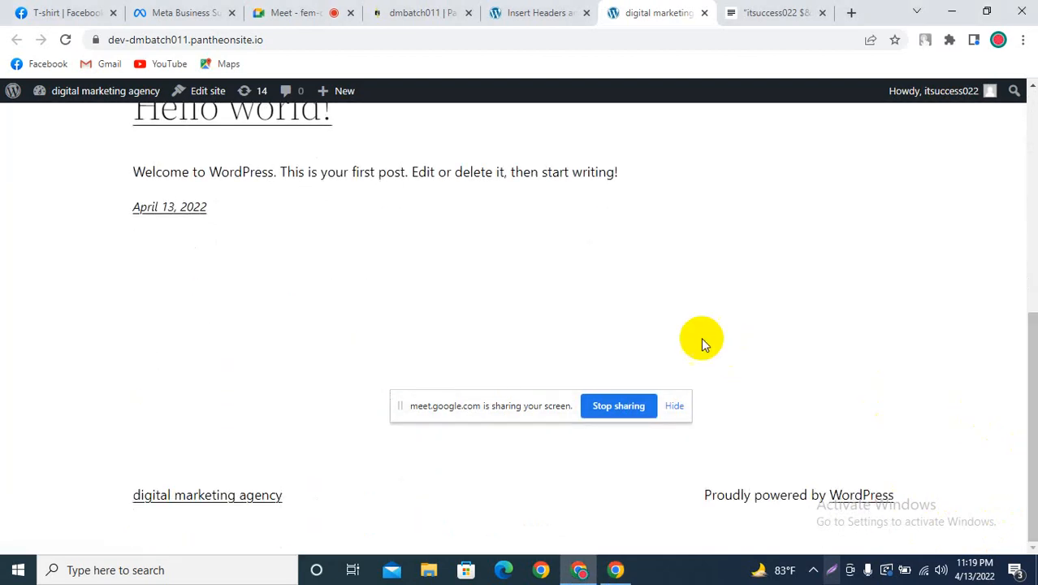
pyautogui.click(540, 12)
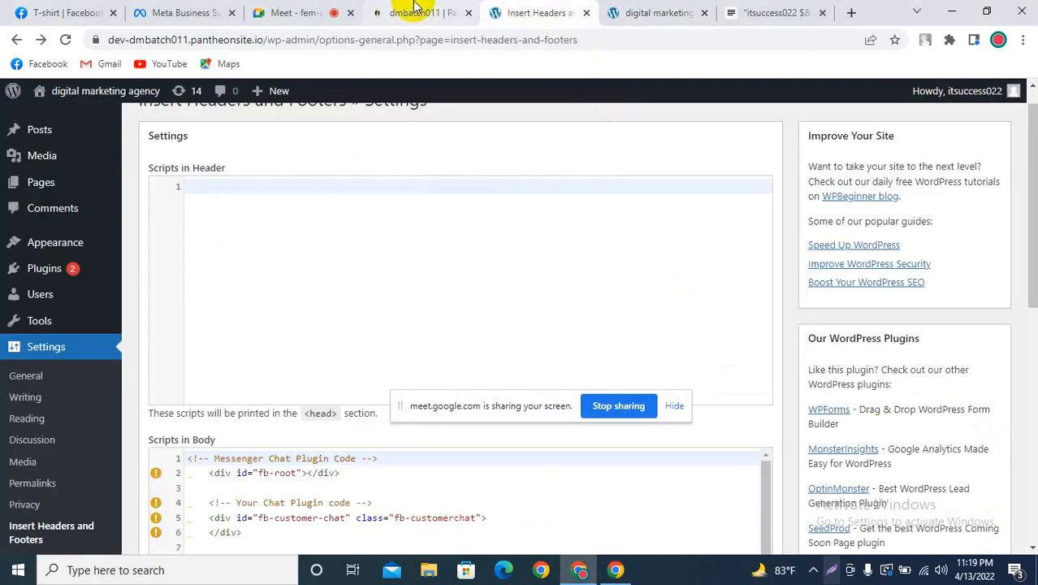
pyautogui.scroll(-7, 207, 213)
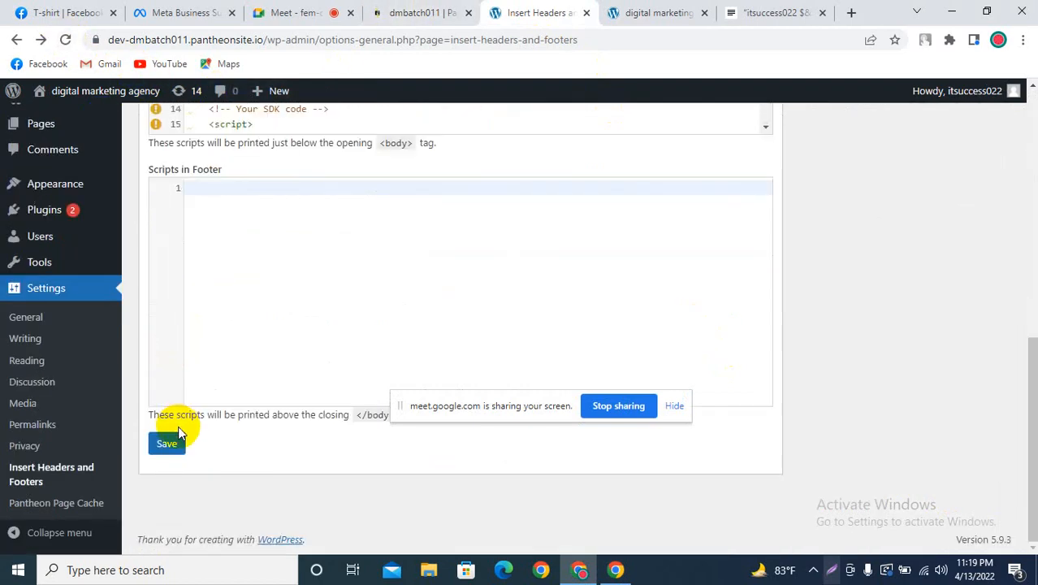
pyautogui.click(668, 12)
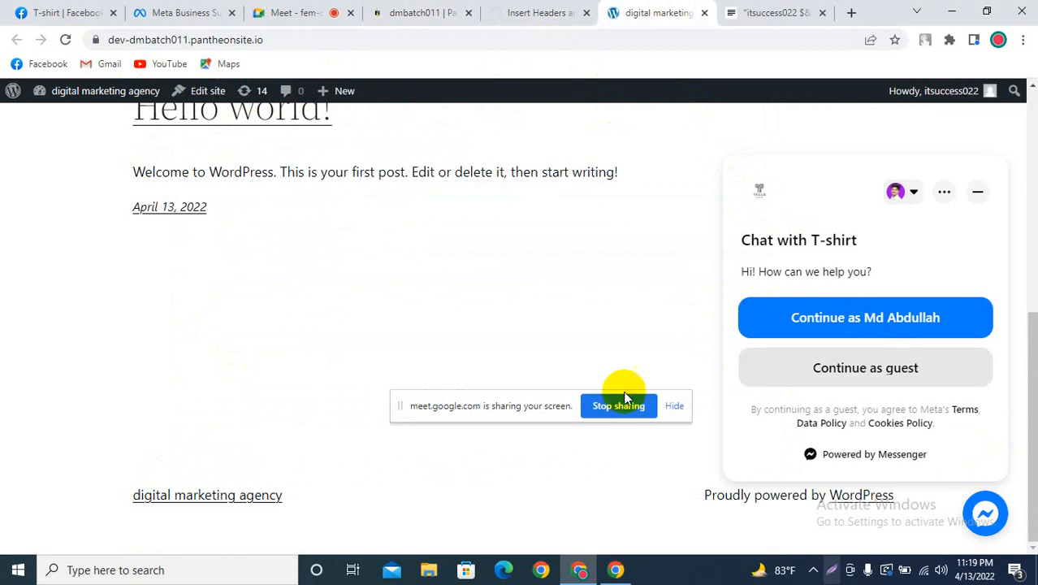
pyautogui.click(514, 392)
pyautogui.moveTo(514, 393); pyautogui.dragTo(153, 411)
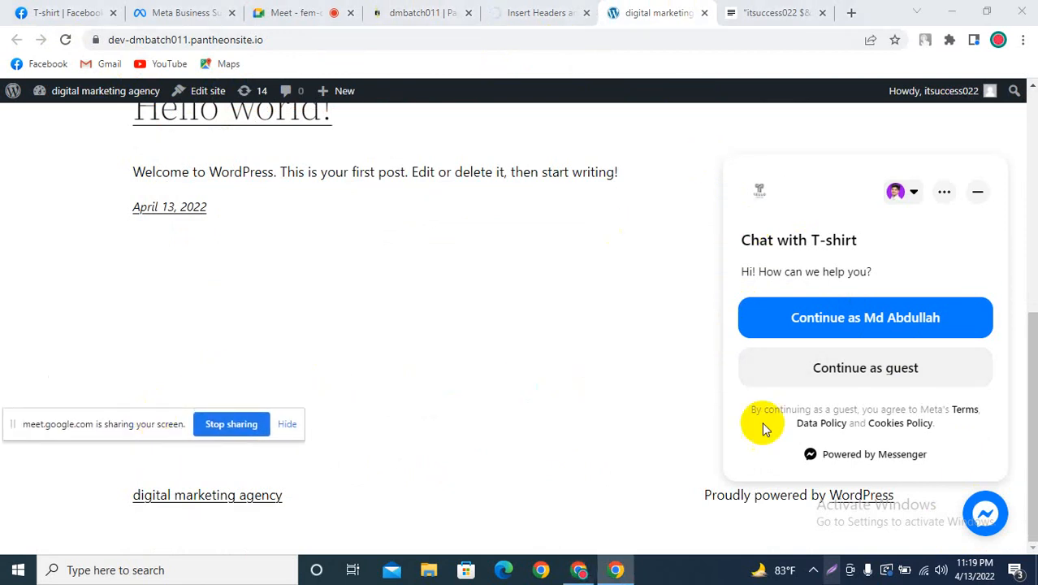
pyautogui.click(834, 571)
pyautogui.moveTo(699, 140)
pyautogui.mouseDown()
pyautogui.moveTo(718, 195)
pyautogui.moveTo(1037, 557)
pyautogui.moveTo(1034, 543)
pyautogui.mouseUp()
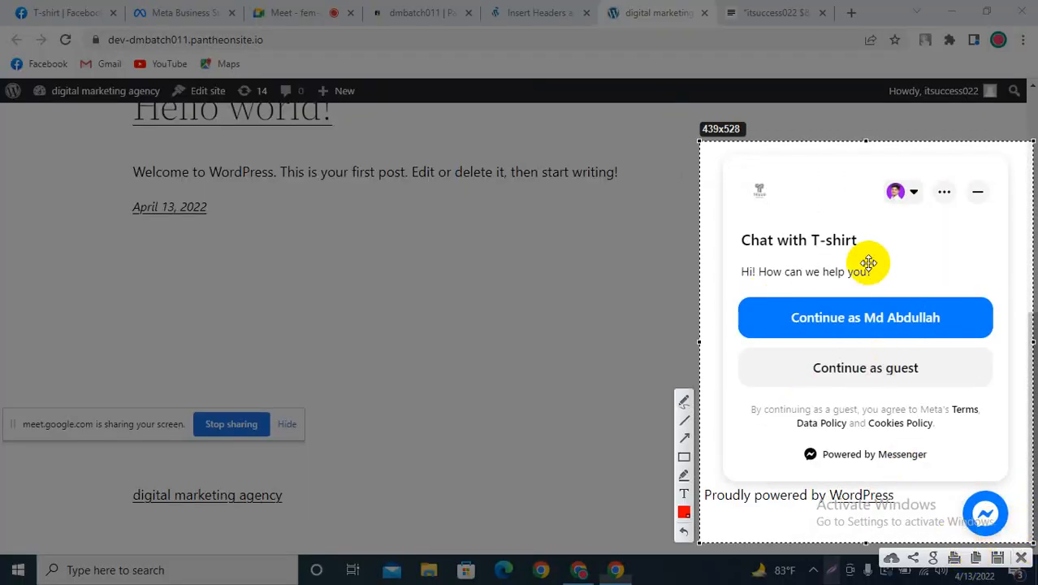
pyautogui.moveTo(868, 263); pyautogui.dragTo(864, 260)
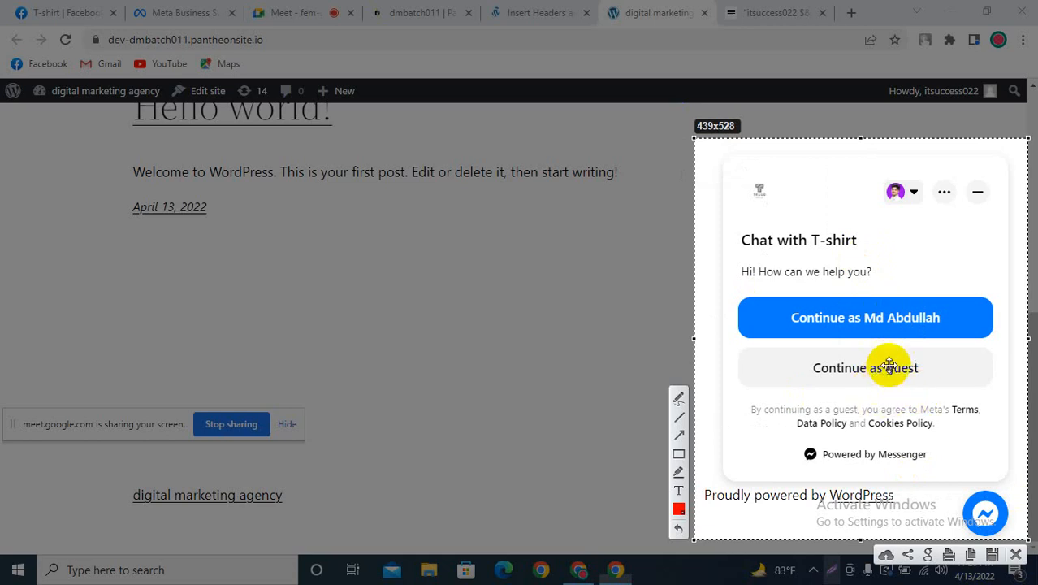
pyautogui.moveTo(889, 366)
pyautogui.mouseDown()
pyautogui.moveTo(876, 359)
pyautogui.moveTo(892, 365)
pyautogui.mouseUp()
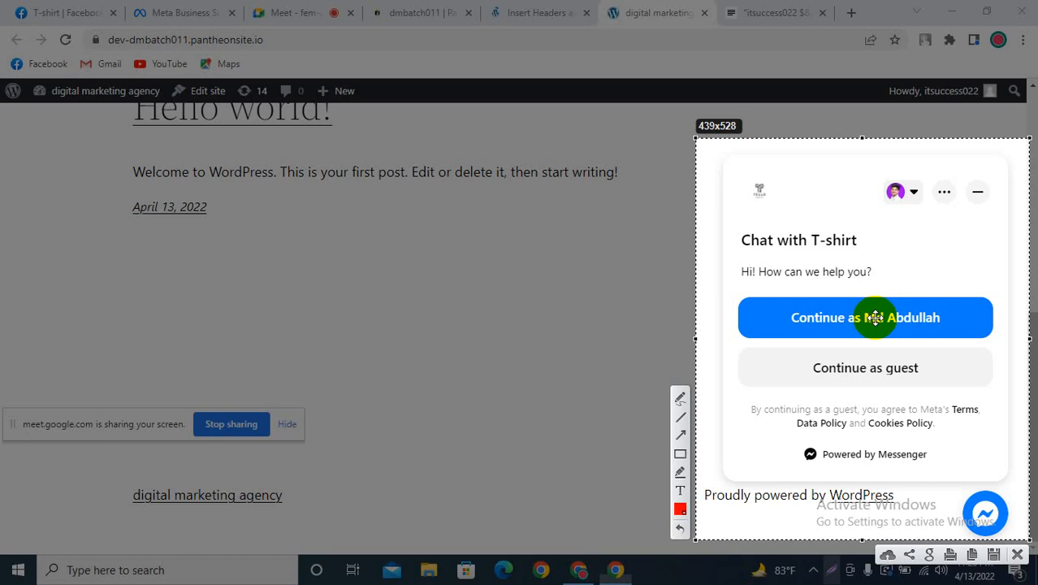
pyautogui.moveTo(870, 318); pyautogui.dragTo(861, 316)
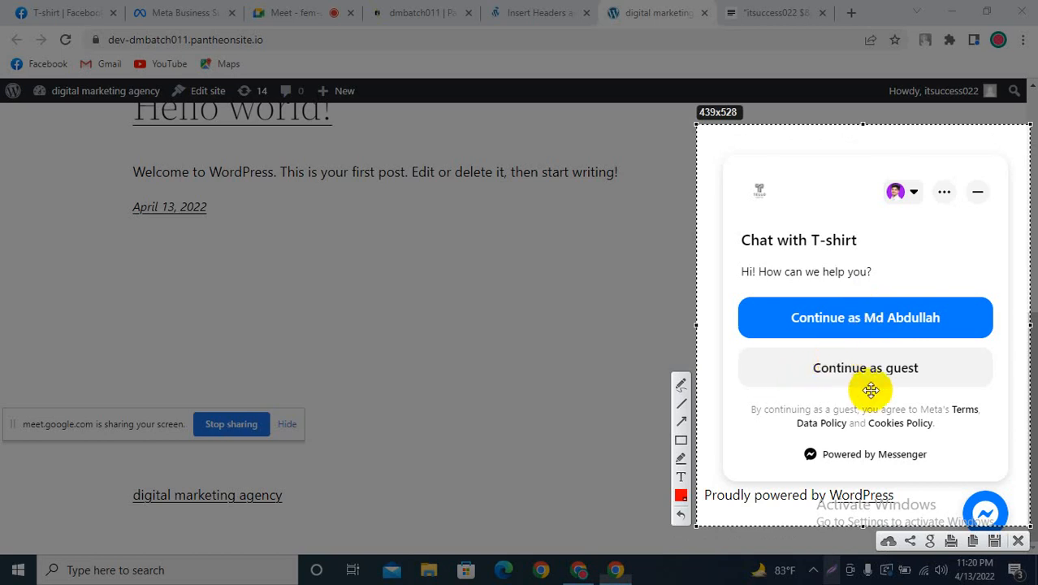
pyautogui.moveTo(851, 339); pyautogui.dragTo(850, 342)
pyautogui.click(1018, 543)
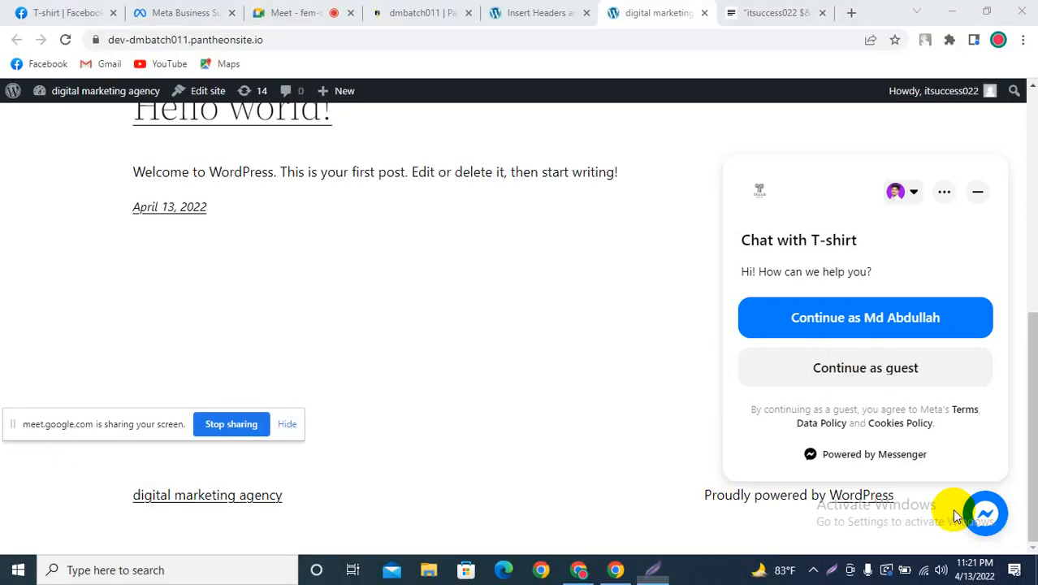
# Go to the dmbatch011 Pantheon Dev code page showing 5 file changes to commit
pyautogui.scroll(3, 691, 344)
pyautogui.scroll(-3, 691, 345)
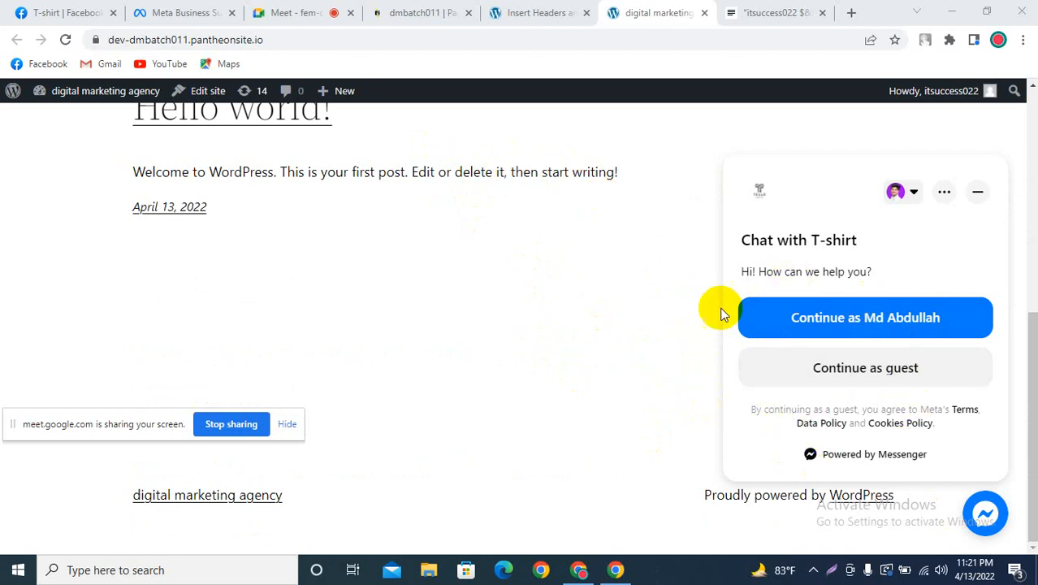
pyautogui.scroll(5, 511, 353)
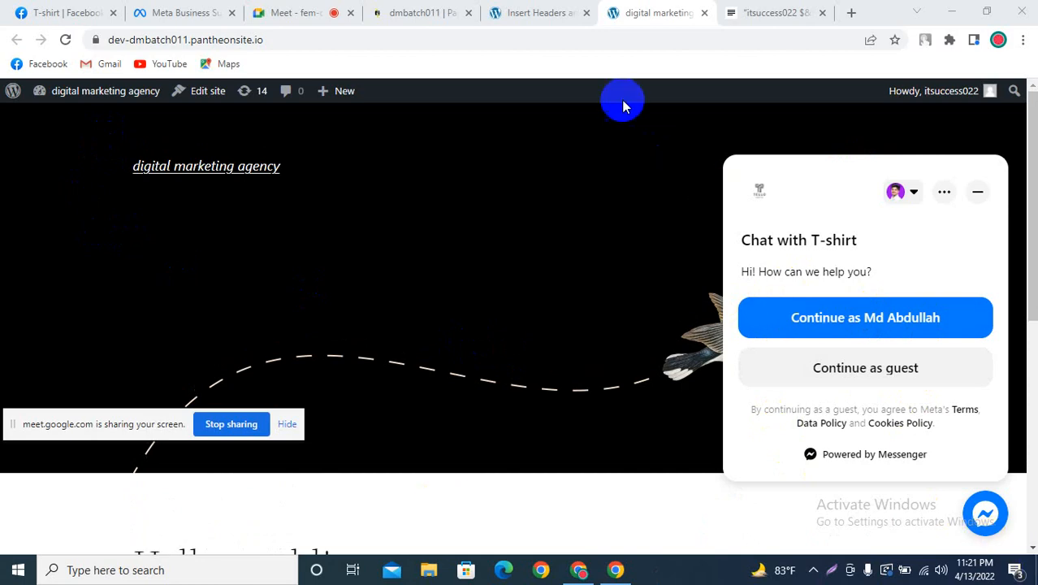
pyautogui.click(433, 13)
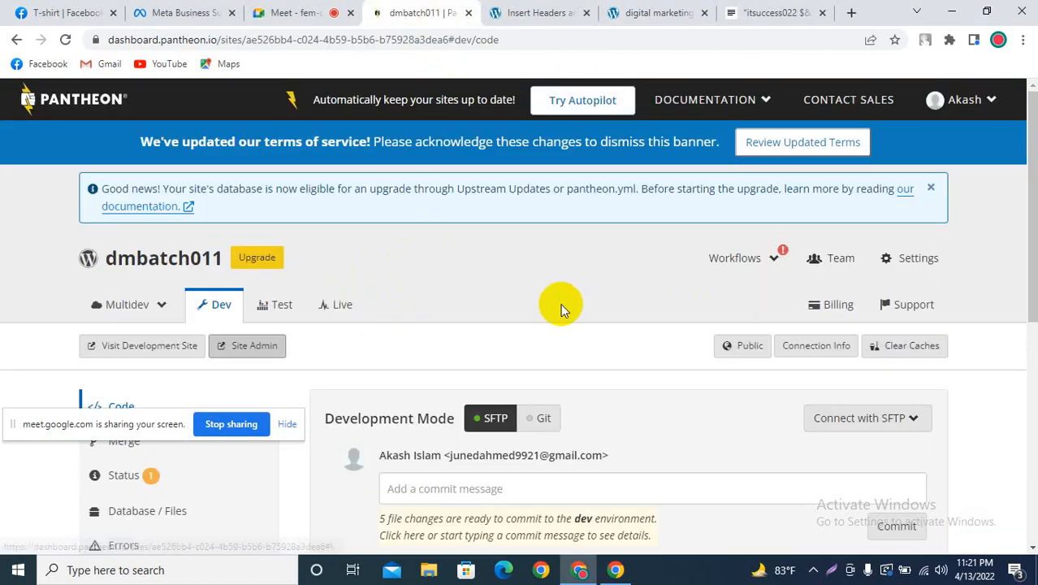
pyautogui.scroll(-4, 569, 341)
pyautogui.scroll(4, 595, 391)
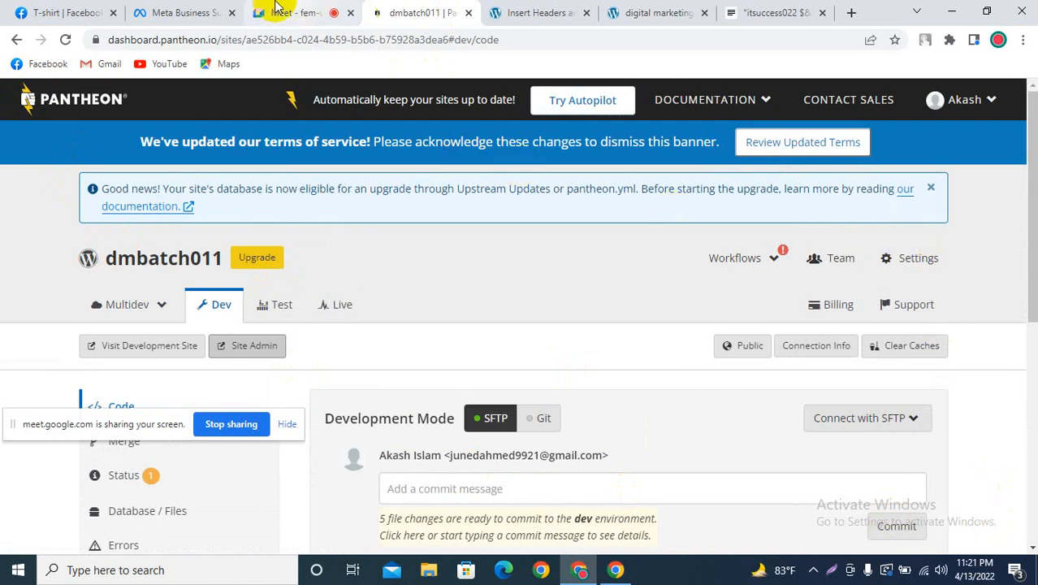
# Finish the Chat Plugin setup and dismiss the plugin-ready confirmation
pyautogui.click(195, 11)
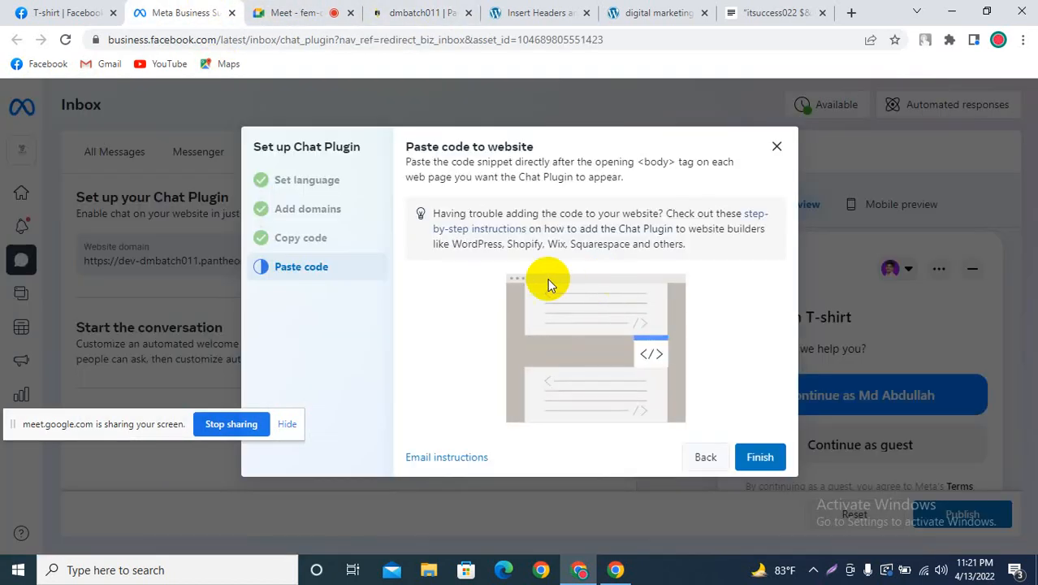
pyautogui.click(764, 458)
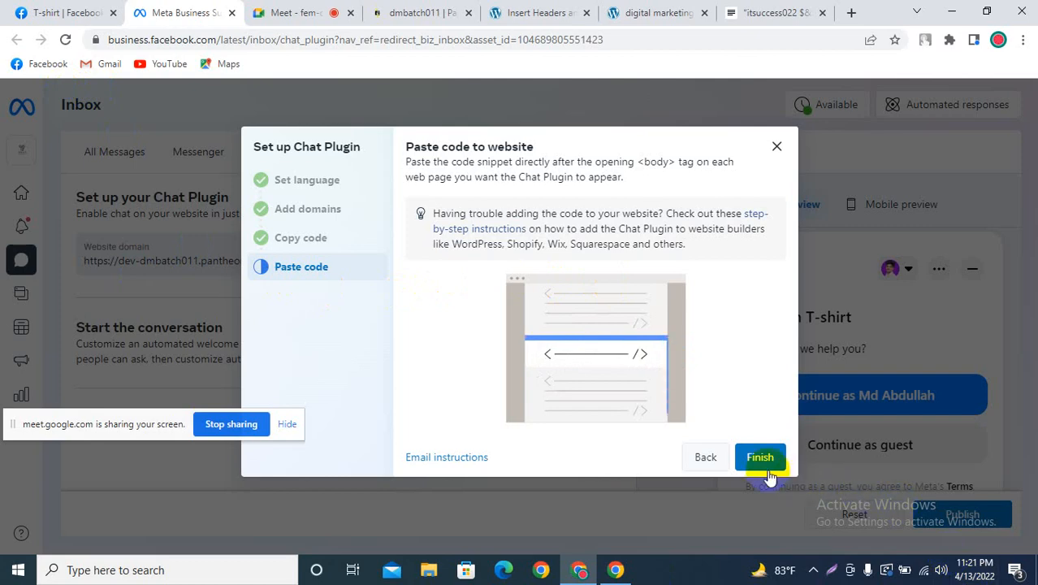
pyautogui.click(749, 463)
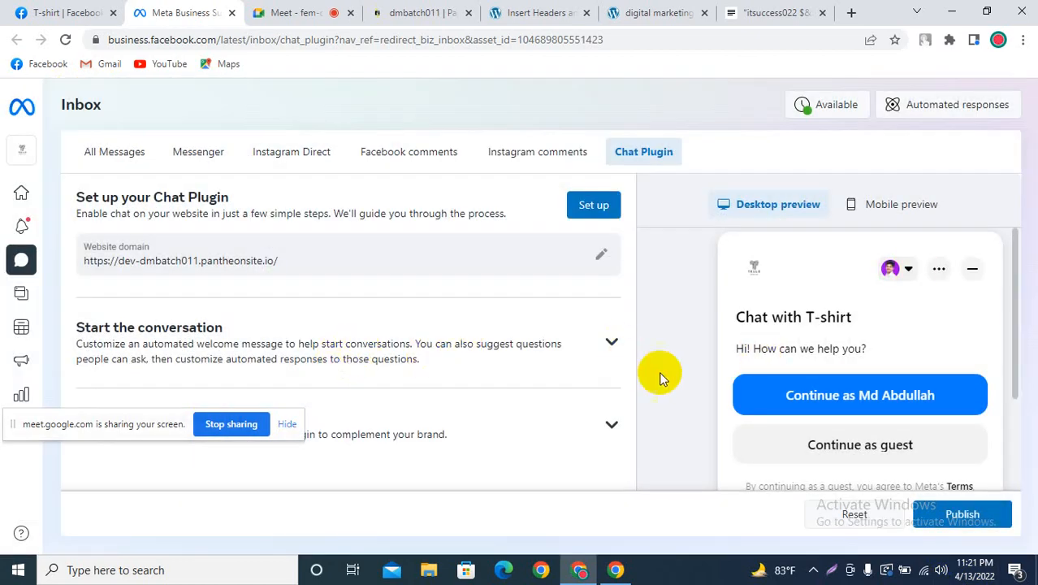
pyautogui.scroll(-3, 725, 358)
pyautogui.scroll(3, 725, 360)
pyautogui.scroll(-3, 724, 359)
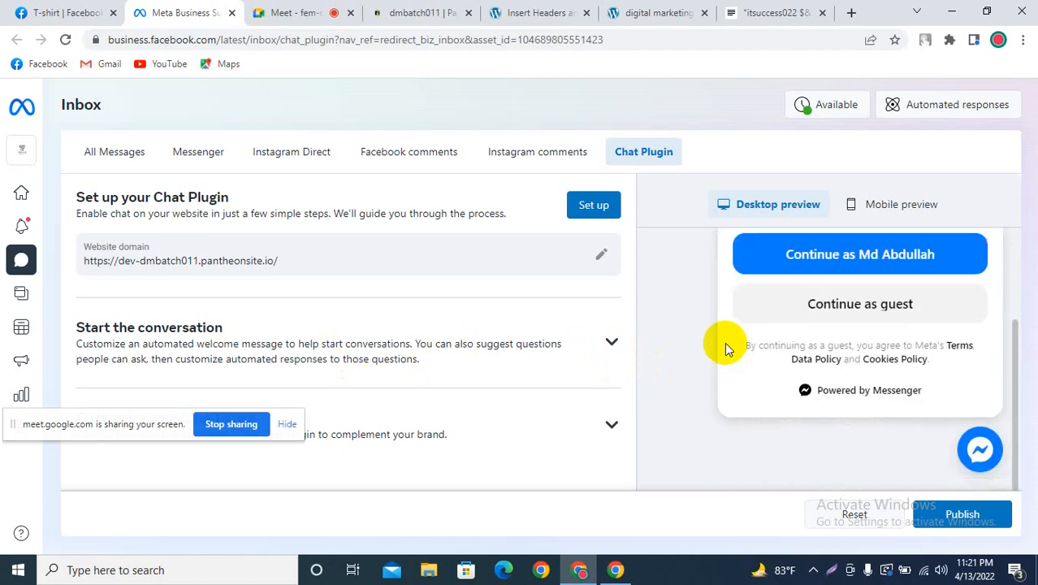
# Turn the video meeting microphone back on
pyautogui.click(764, 10)
pyautogui.click(306, 11)
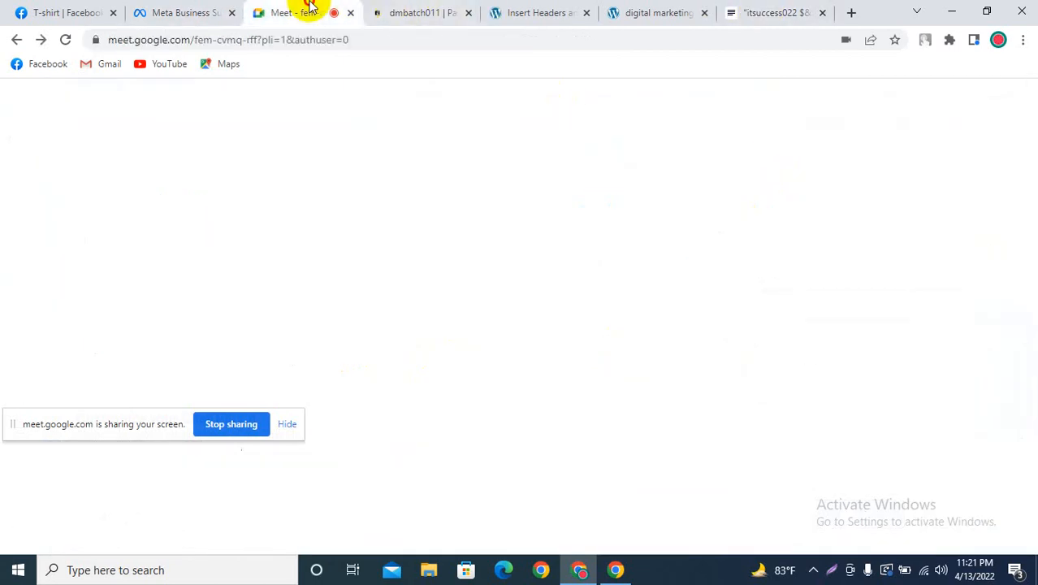
pyautogui.click(408, 526)
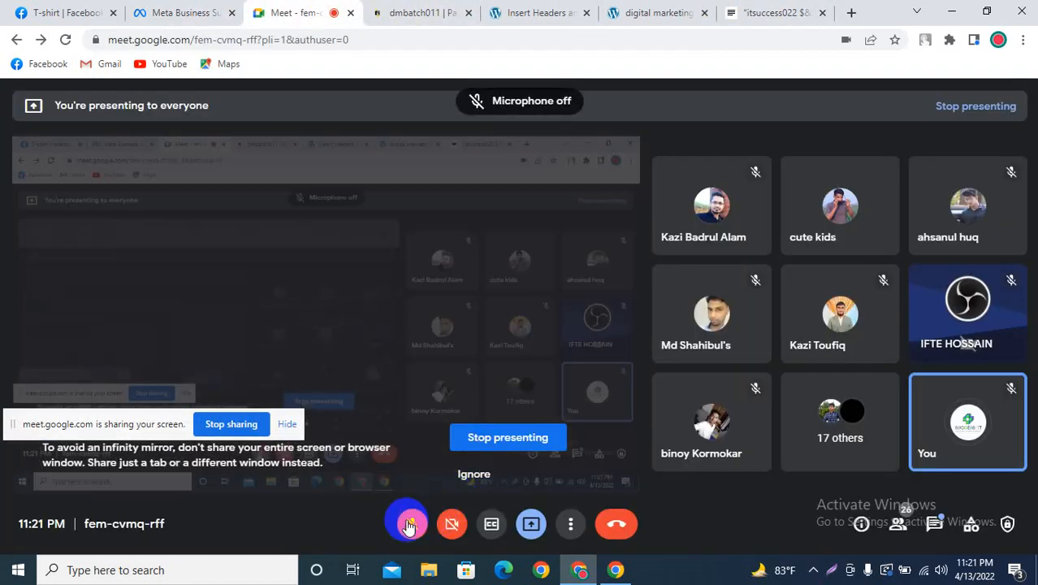
pyautogui.click(409, 526)
# Compare the live site's chat widget and site notes with the Chat Plugin preview page
pyautogui.click(181, 8)
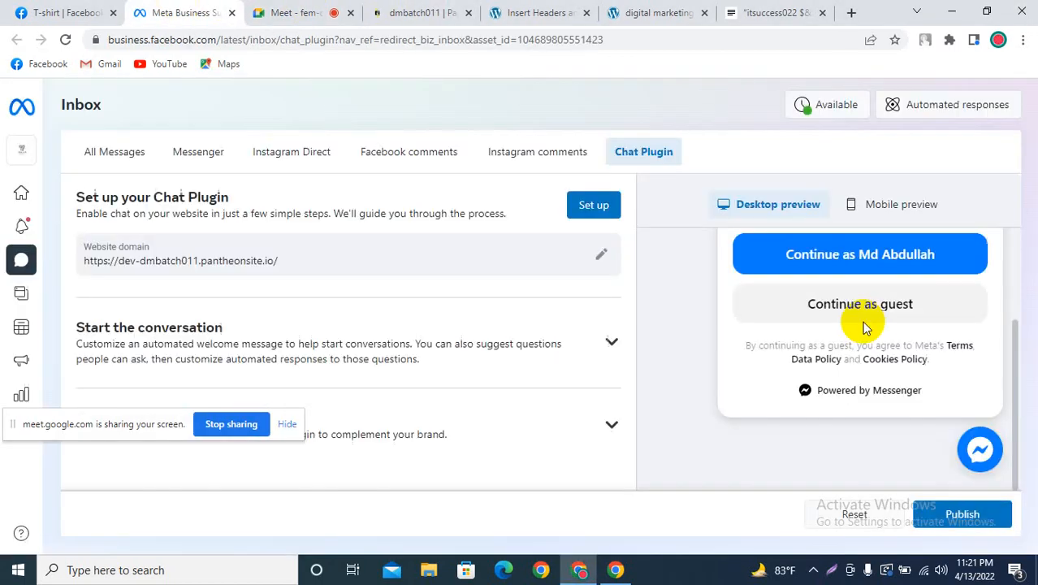
pyautogui.scroll(3, 817, 325)
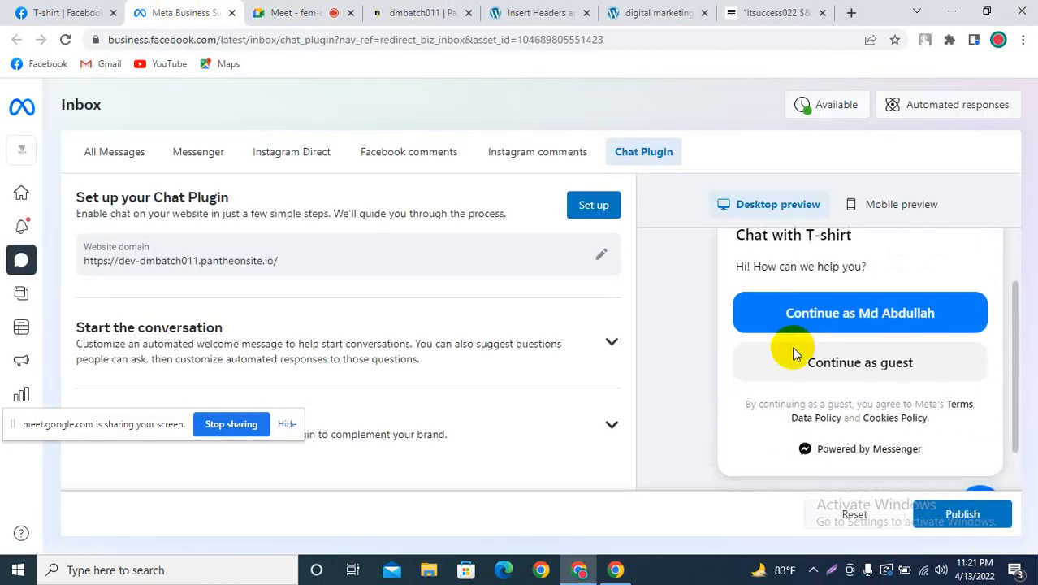
pyautogui.scroll(-5, 861, 341)
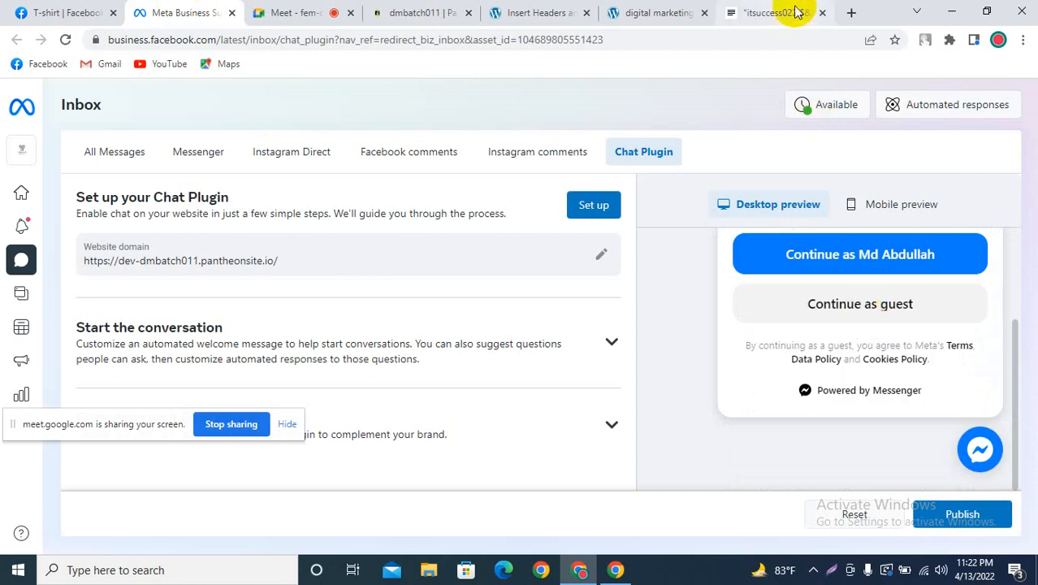
pyautogui.click(682, 10)
pyautogui.scroll(-2, 772, 352)
pyautogui.scroll(1, 582, 318)
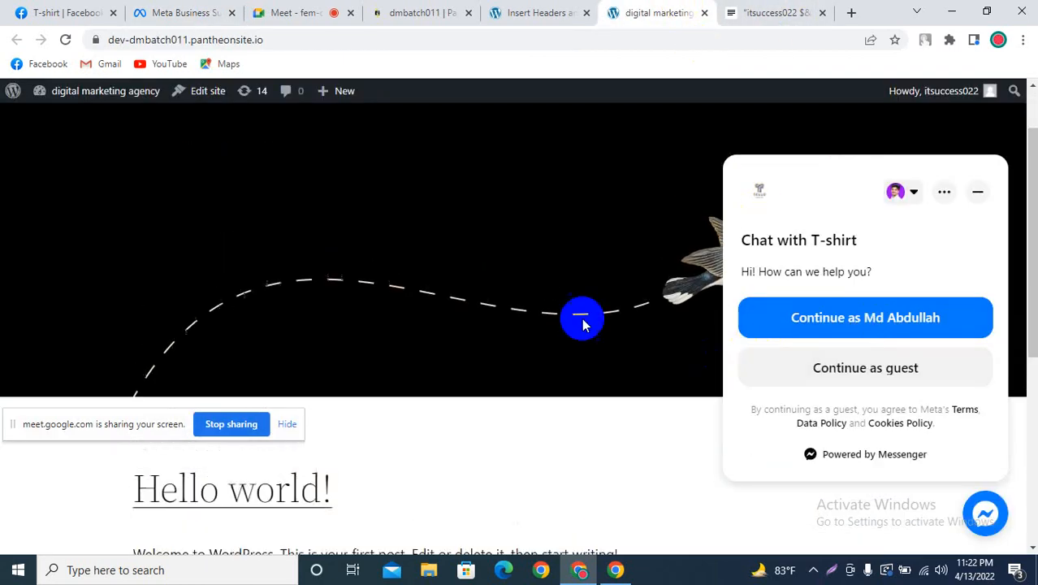
pyautogui.click(183, 13)
pyautogui.scroll(3, 955, 419)
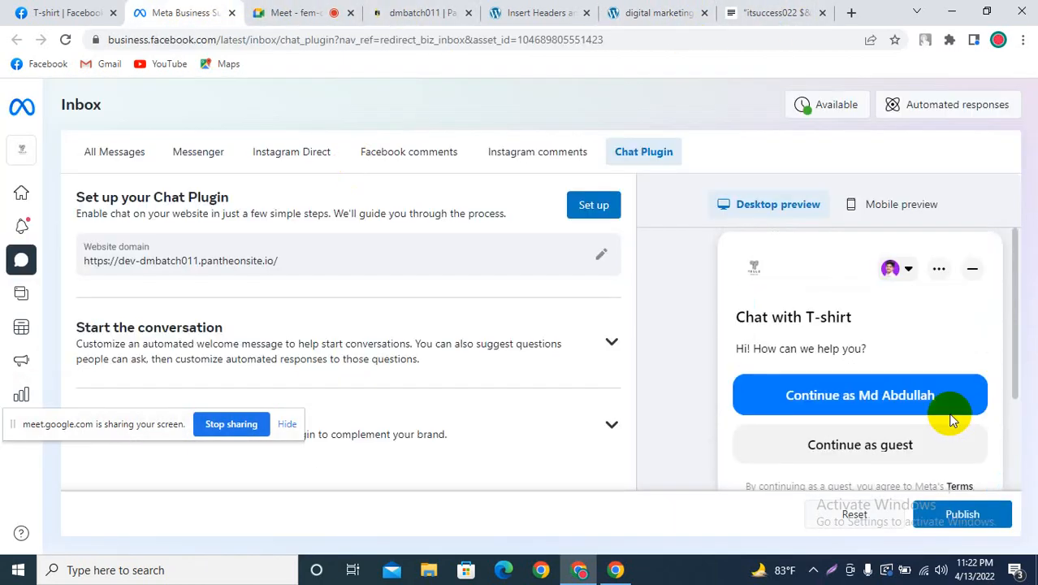
pyautogui.scroll(-3, 951, 417)
pyautogui.scroll(3, 951, 417)
pyautogui.click(776, 12)
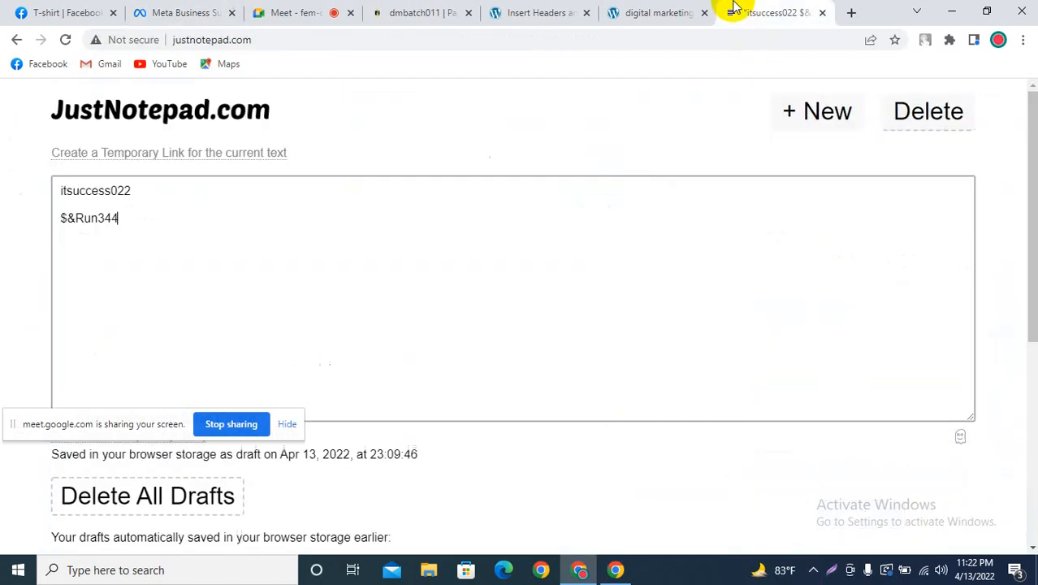
pyautogui.click(239, 8)
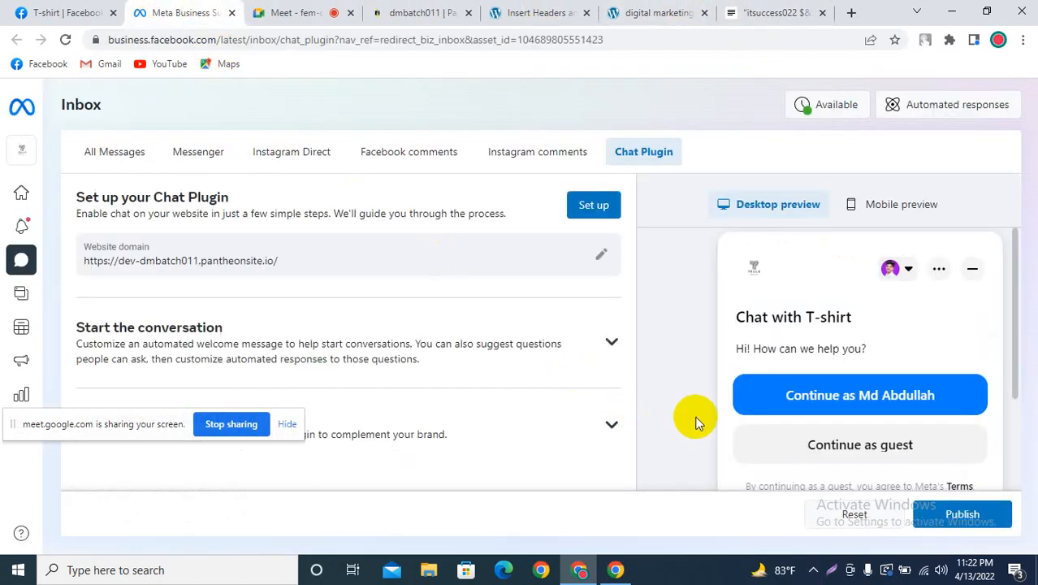
pyautogui.scroll(-2, 695, 421)
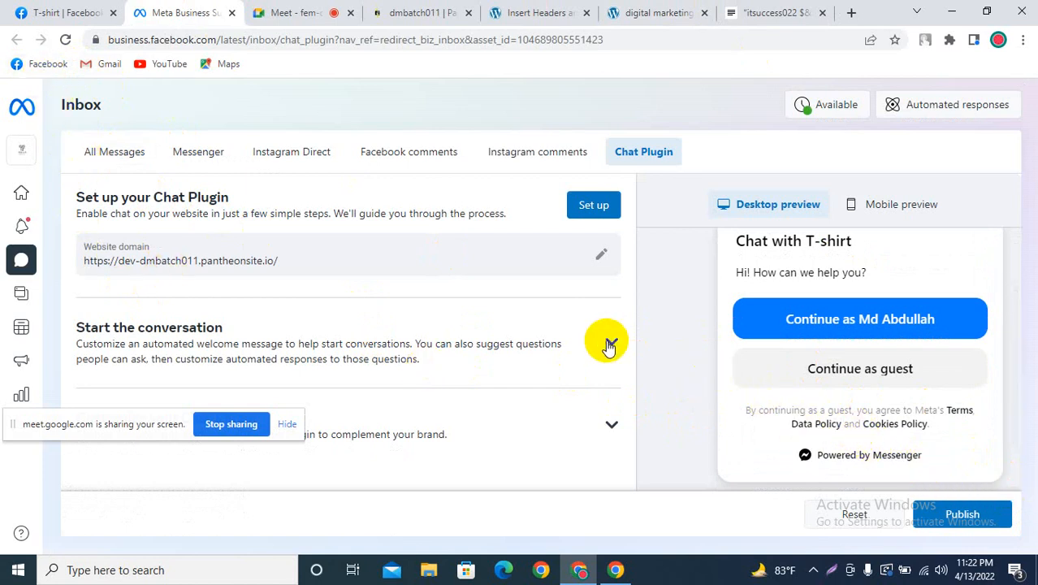
# From the Facebook home feed, open the Success-IT group in a new tab
pyautogui.moveTo(163, 418); pyautogui.dragTo(268, 443)
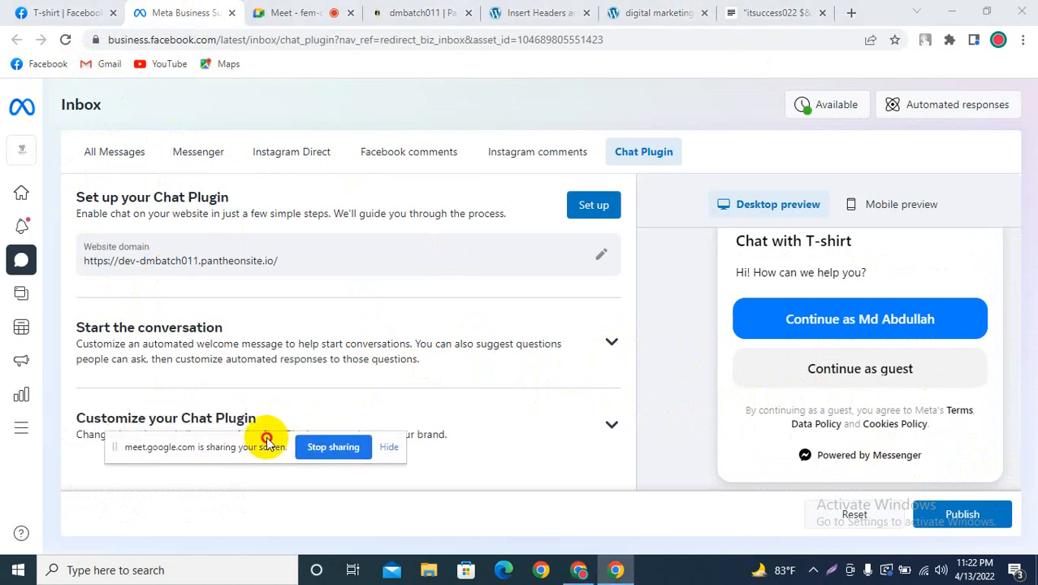
pyautogui.click(55, 8)
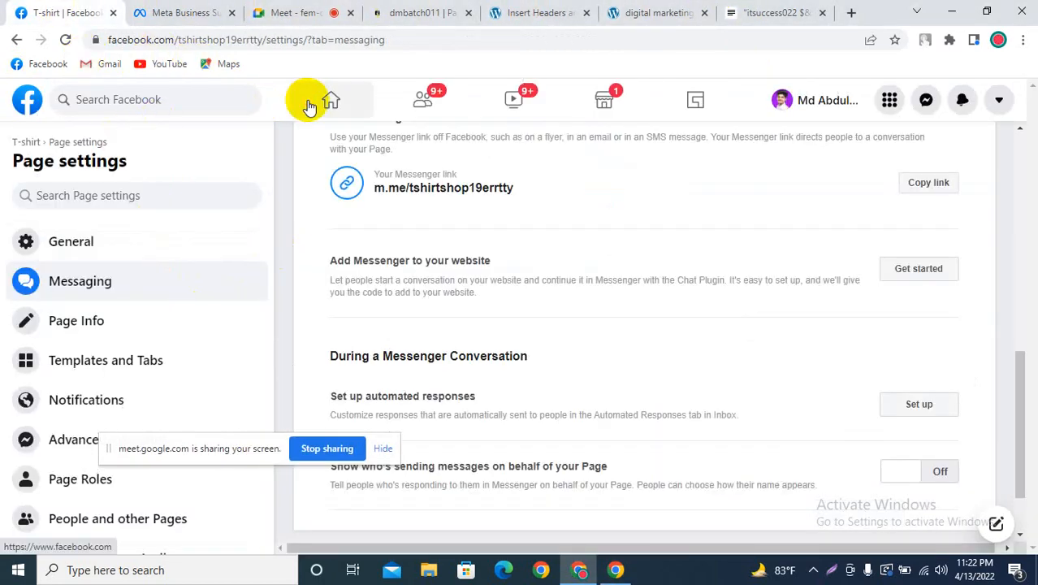
pyautogui.click(308, 106)
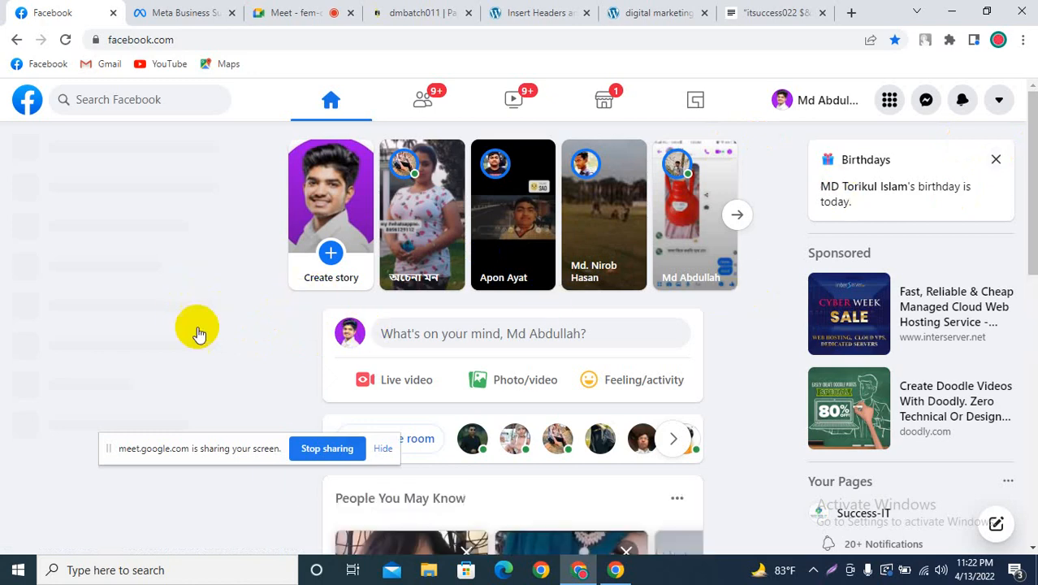
pyautogui.scroll(-5, 225, 324)
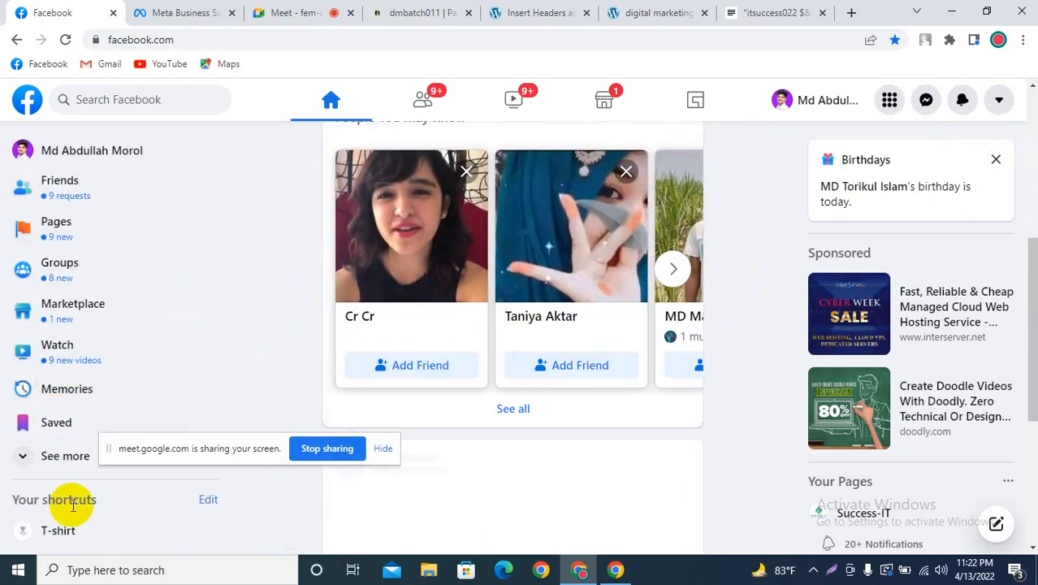
pyautogui.scroll(-3, 70, 492)
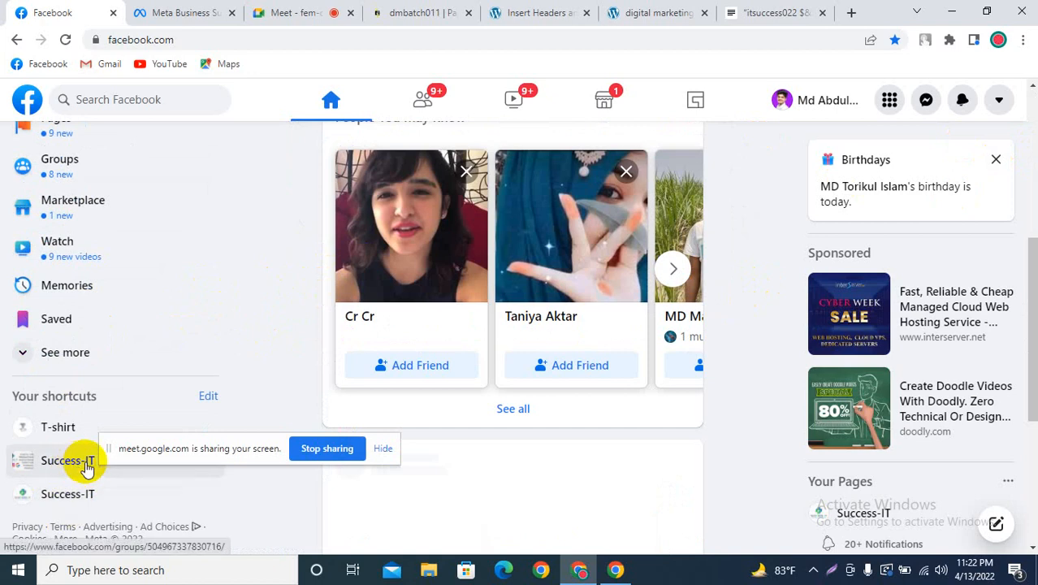
pyautogui.rightClick(75, 468)
pyautogui.click(132, 344)
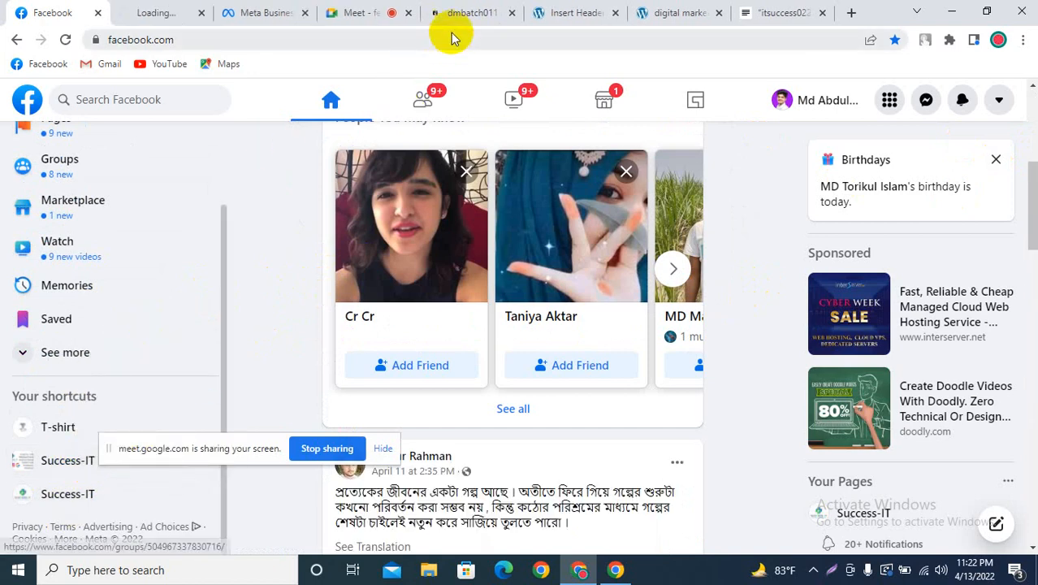
# Close the Pantheon, WordPress, notes and Business Suite tabs and switch to the group
pyautogui.click(502, 12)
pyautogui.click(513, 13)
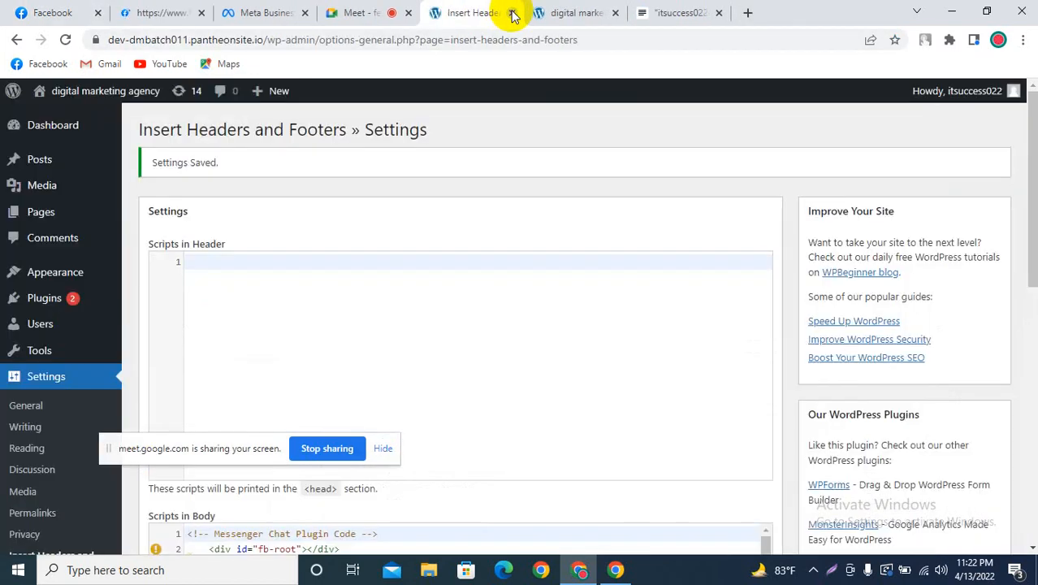
pyautogui.click(512, 13)
pyautogui.click(513, 13)
pyautogui.click(513, 13)
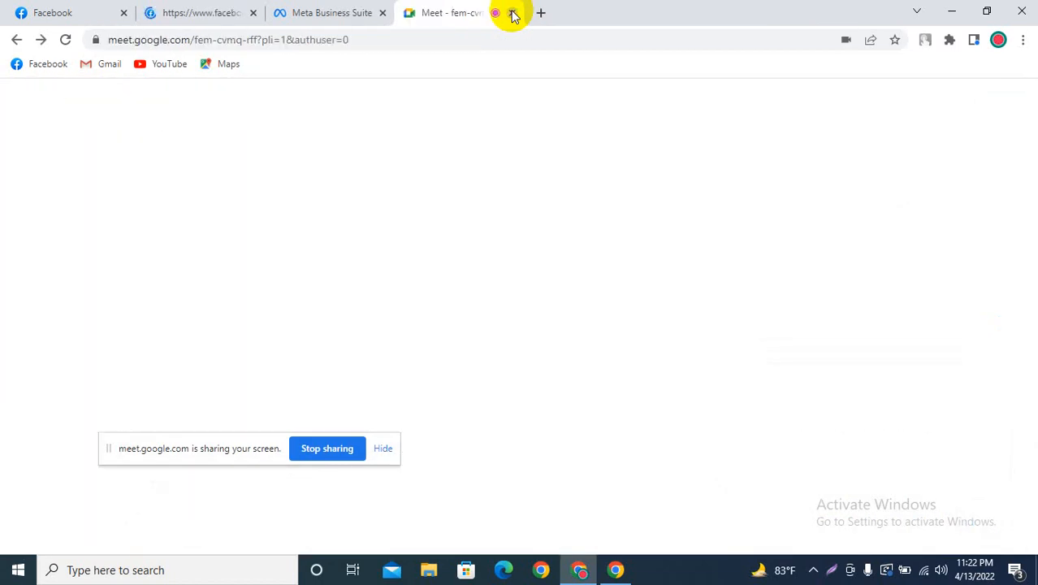
pyautogui.click(325, 13)
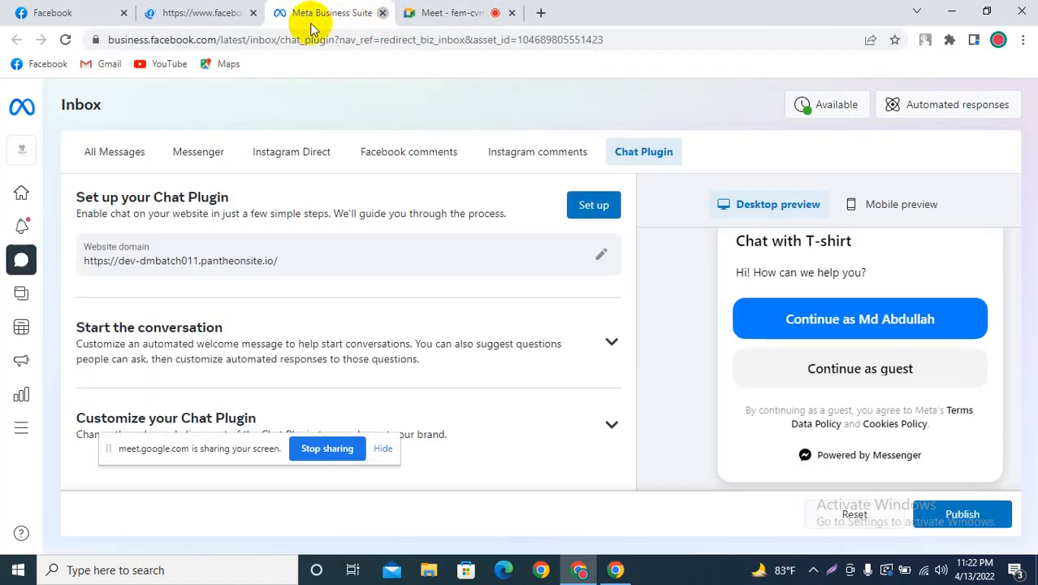
pyautogui.hotkey('ctrl', 'w')
pyautogui.click(185, 13)
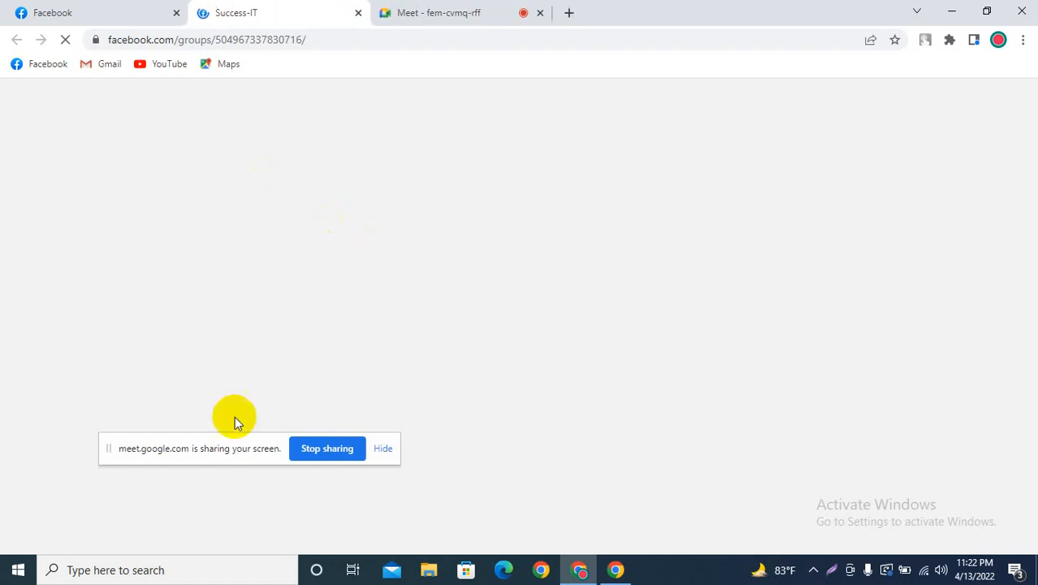
# Let the Success-IT group page load, then open the 'Write something...' post box
pyautogui.click(206, 443)
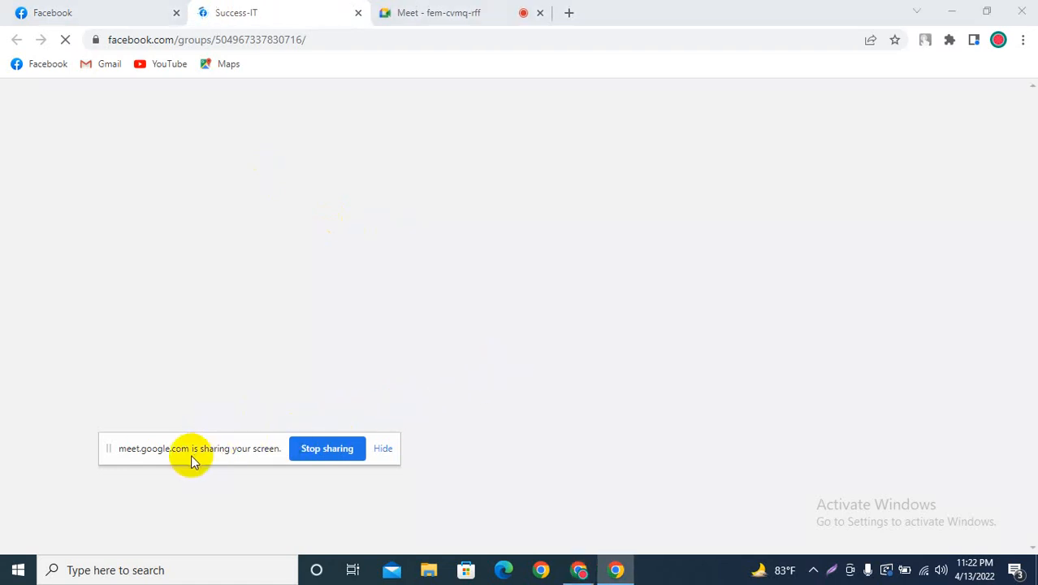
pyautogui.moveTo(206, 443); pyautogui.dragTo(707, 70)
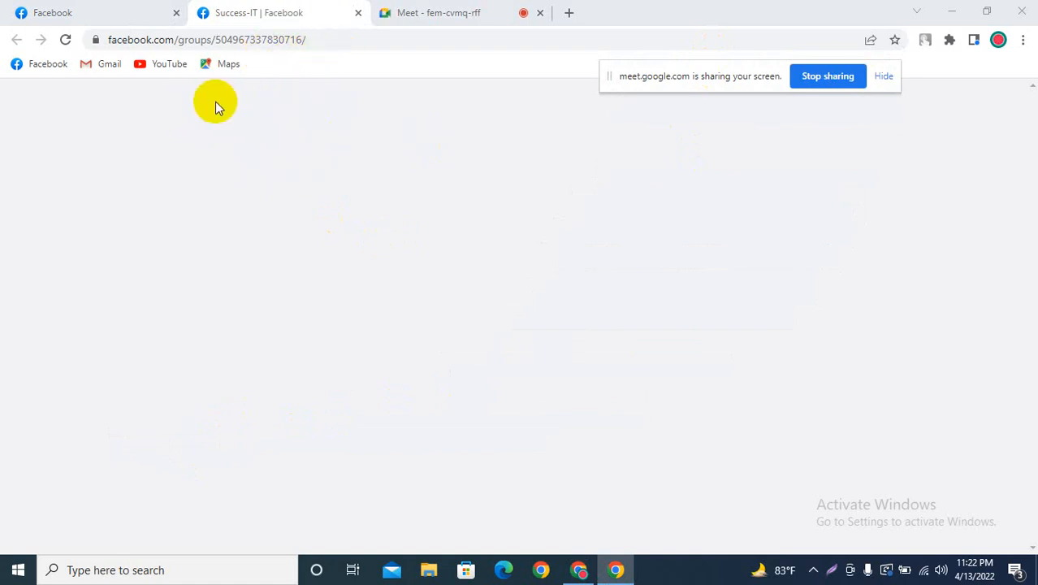
pyautogui.scroll(-4, 333, 366)
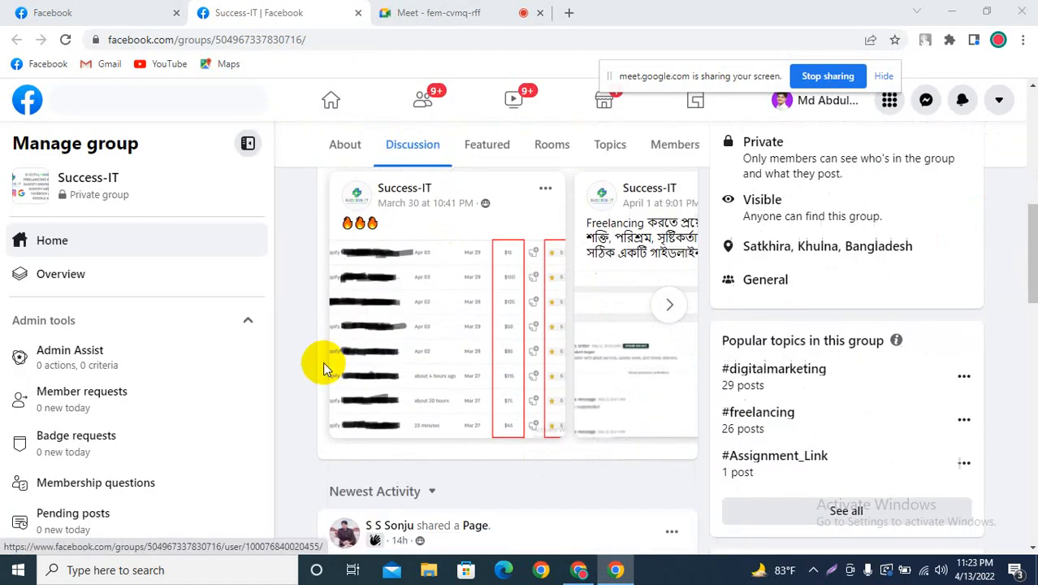
pyautogui.scroll(5, 332, 366)
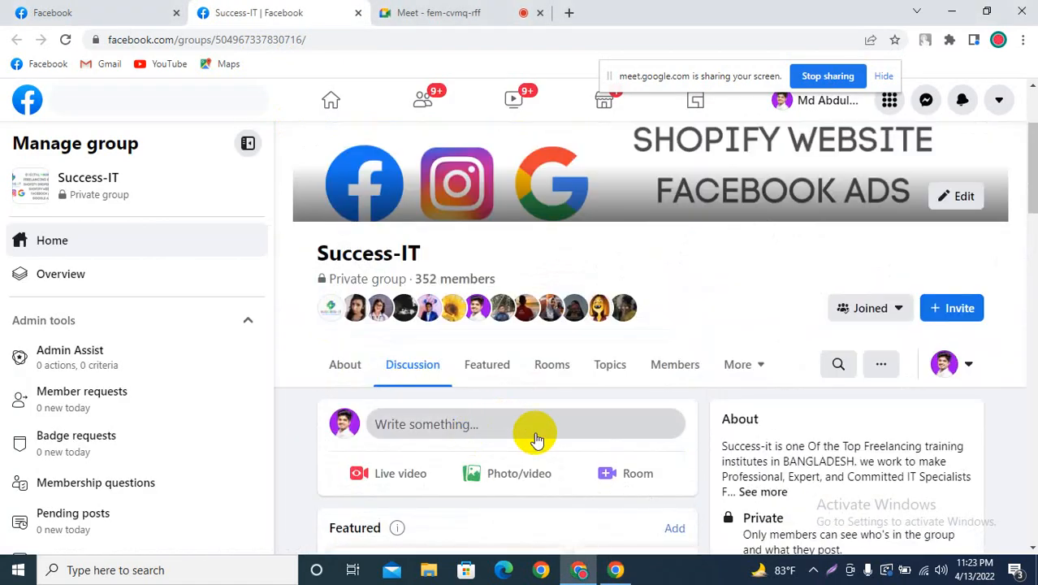
pyautogui.click(649, 422)
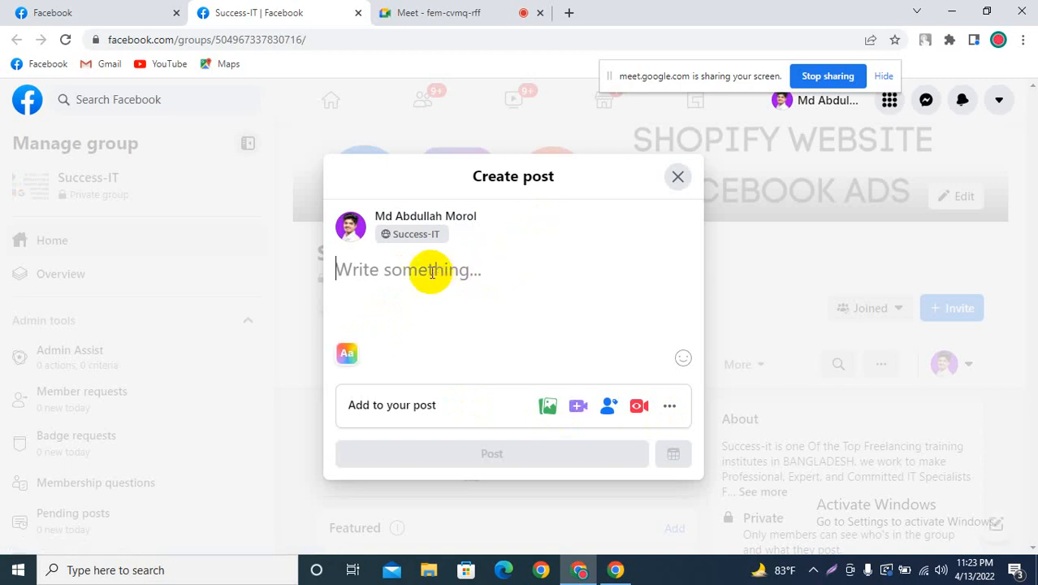
# Type 'freelancing digitalmarketing' in the post and prefix each word with # as hashtags
pyautogui.write('F')
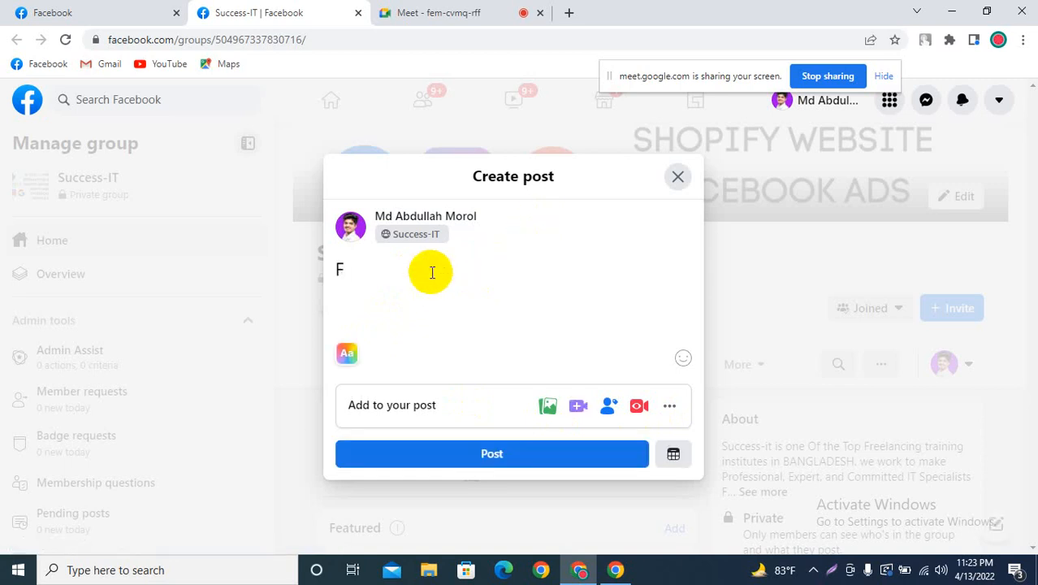
pyautogui.press('BackSpace')
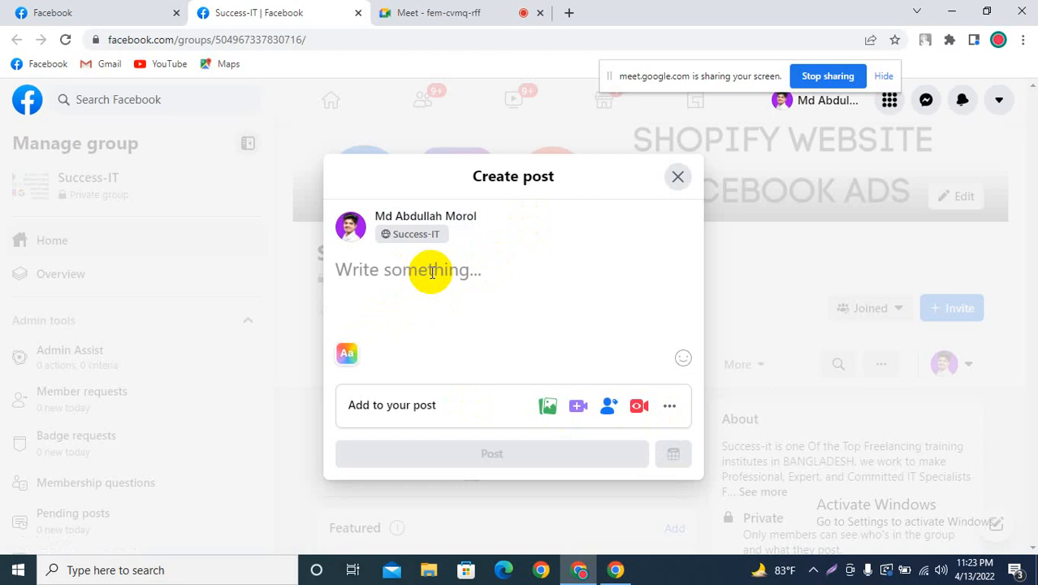
pyautogui.write('FREE')
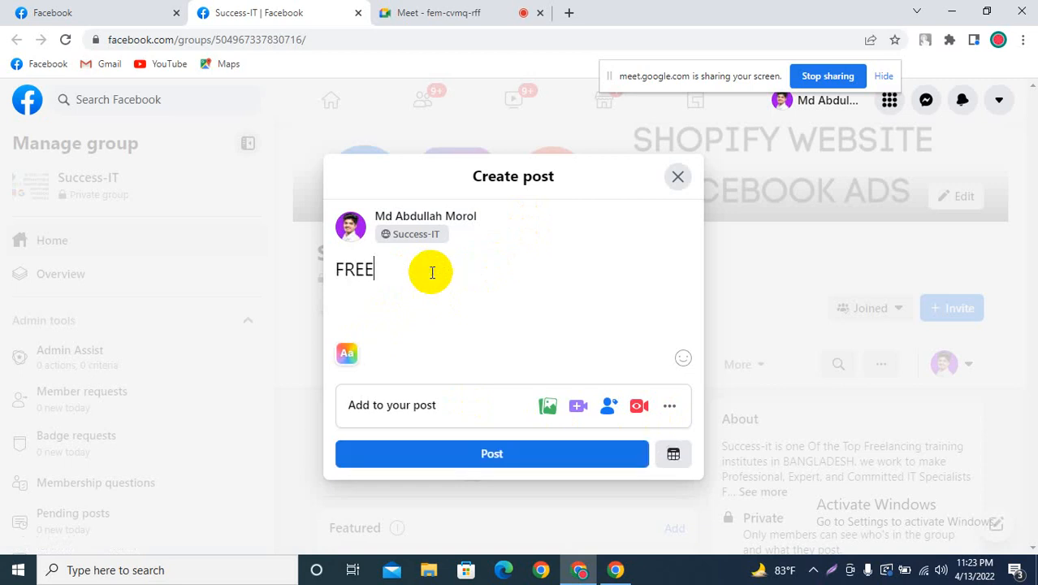
pyautogui.press('BackSpace')
pyautogui.press('BackSpace')
pyautogui.press('BackSpace')
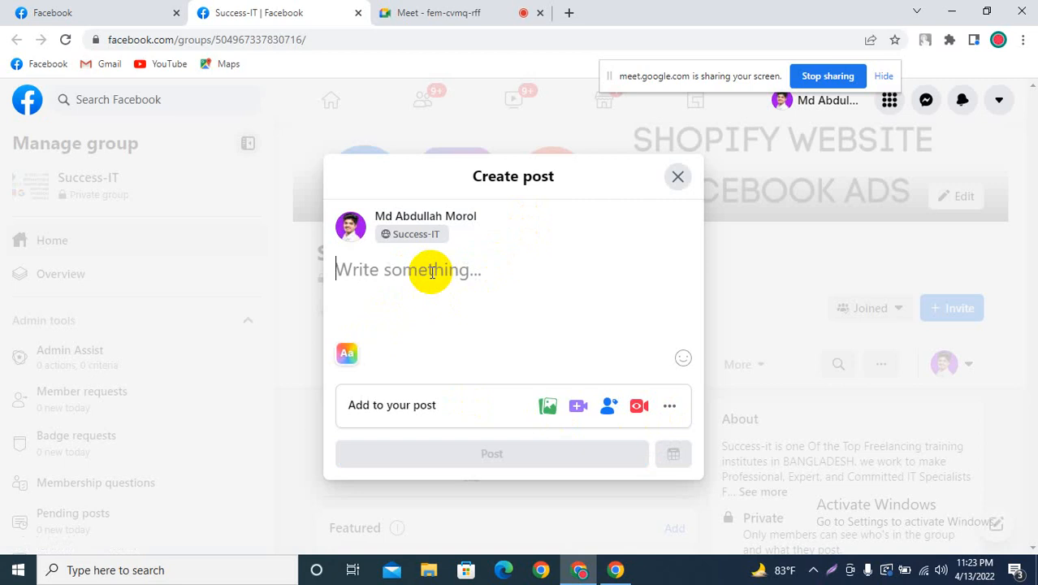
pyautogui.write('freelan')
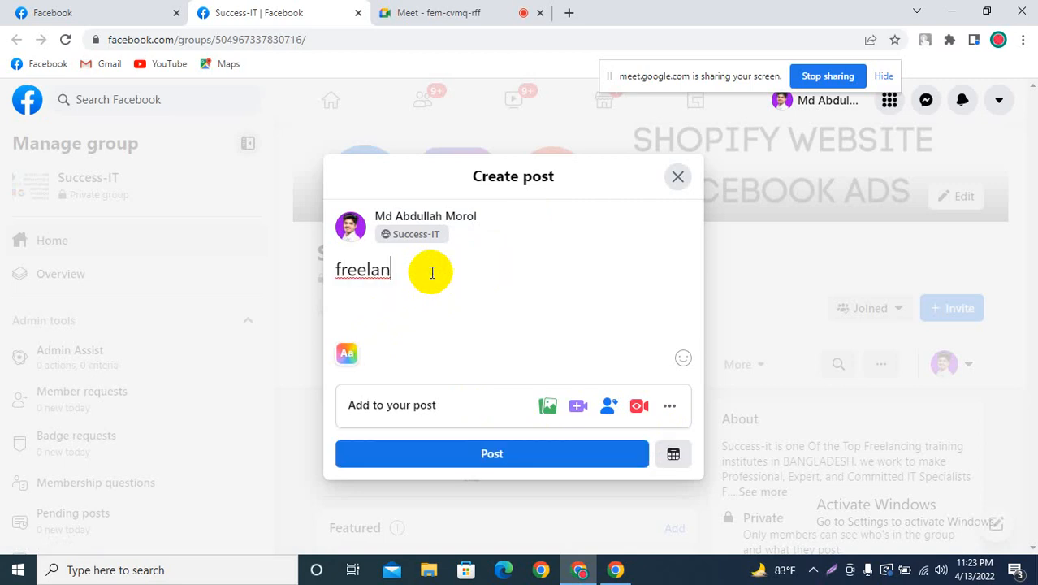
pyautogui.write('cing digitalmarketing')
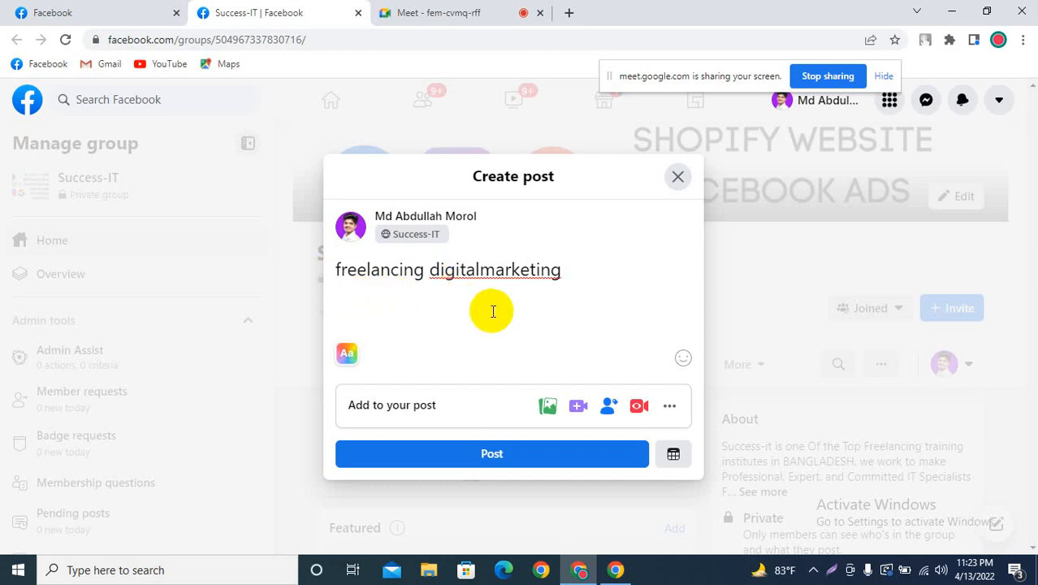
pyautogui.write('#')
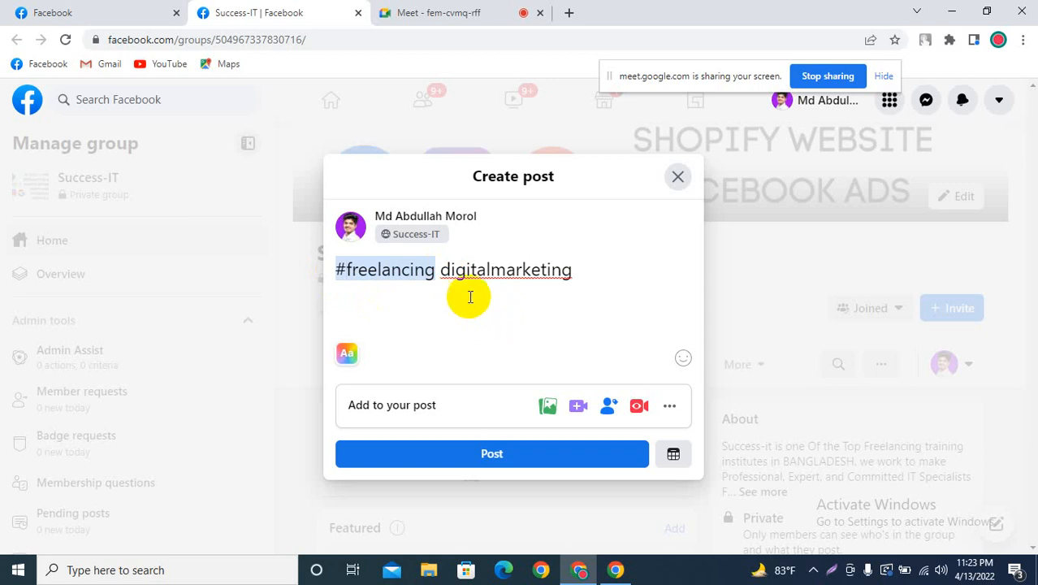
pyautogui.click(445, 270)
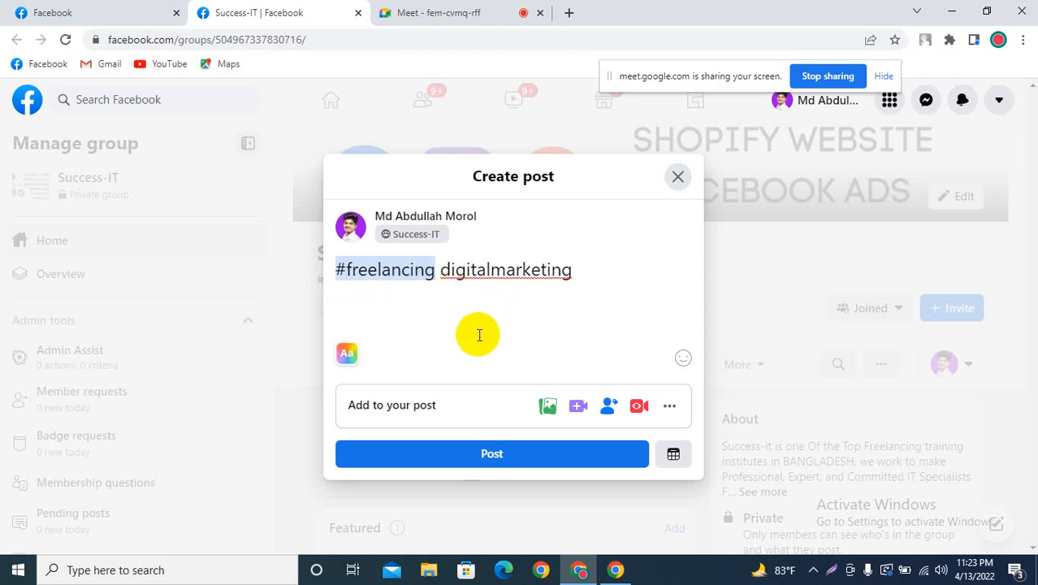
pyautogui.write('#')
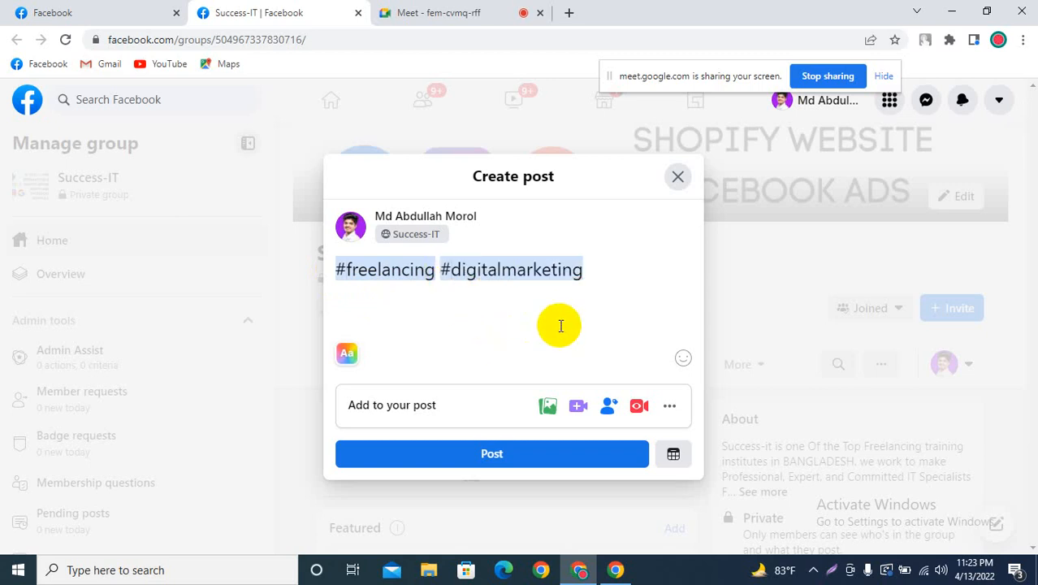
# Start and cancel a Photo/Video attachment, then delete all the hashtag text from the post
pyautogui.click(599, 269)
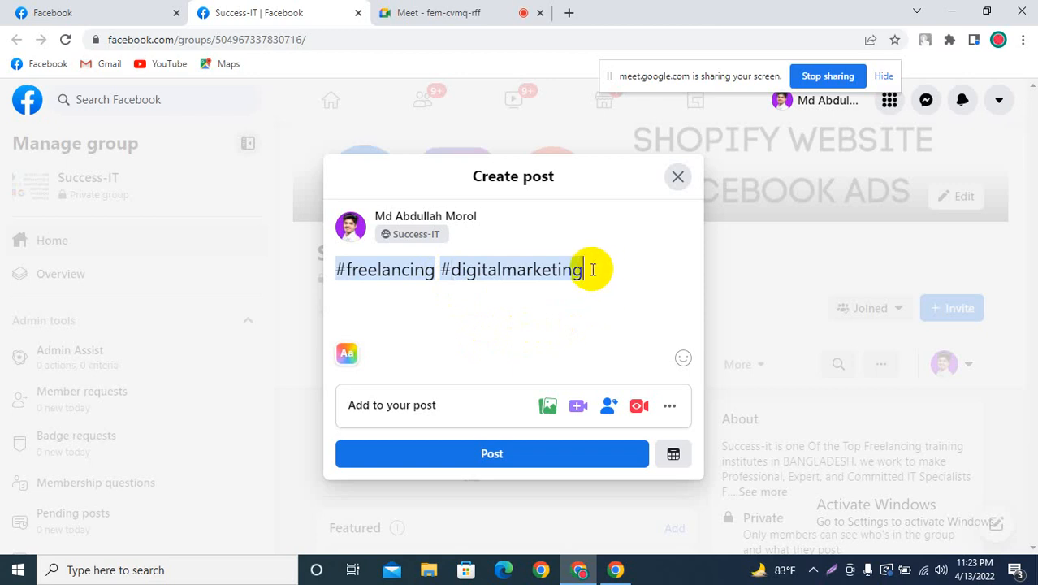
pyautogui.moveTo(587, 269); pyautogui.dragTo(339, 274)
pyautogui.click(573, 272)
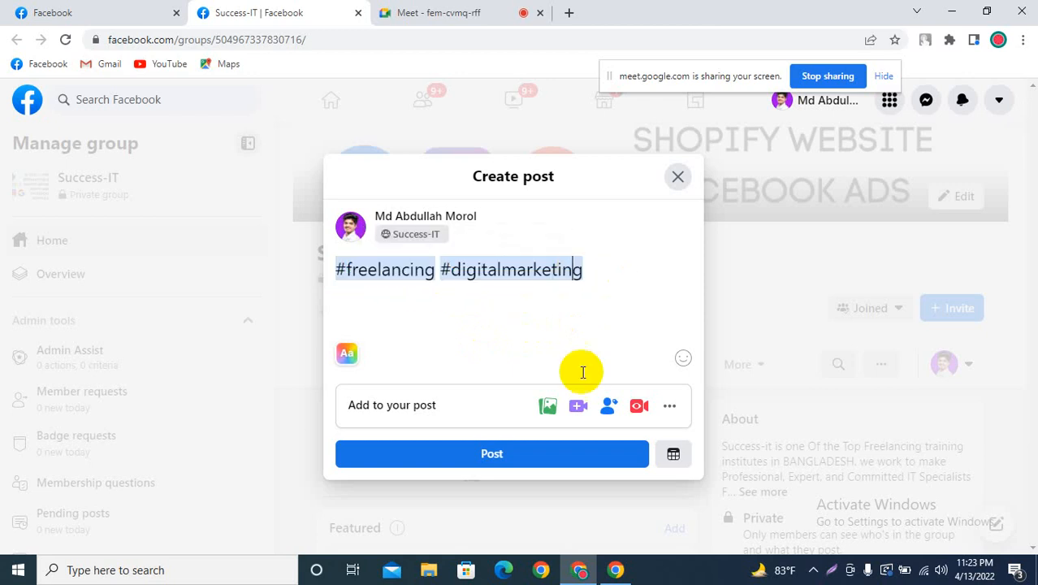
pyautogui.click(550, 409)
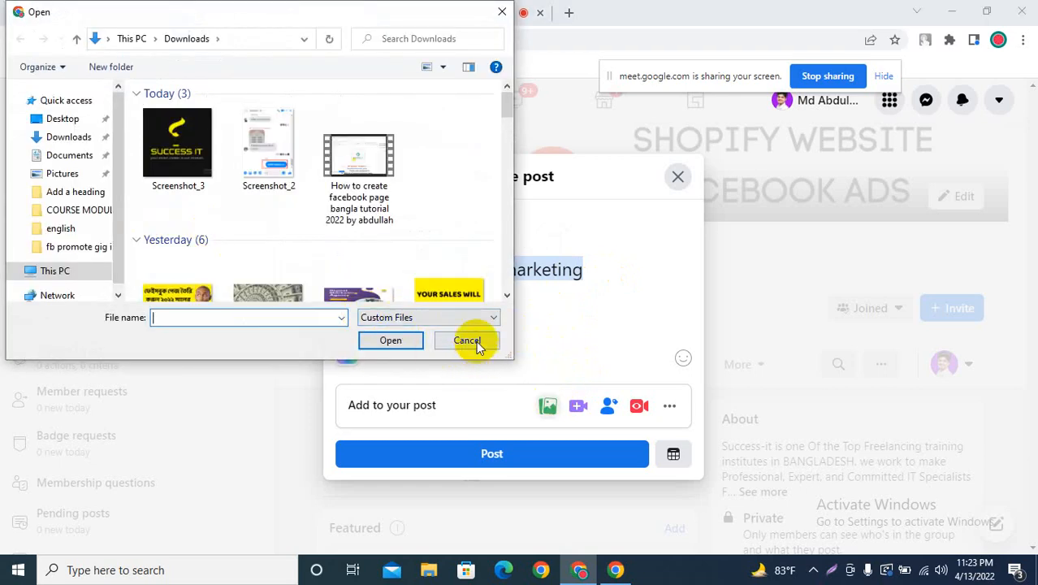
pyautogui.click(468, 341)
pyautogui.moveTo(602, 275); pyautogui.dragTo(321, 274)
pyautogui.press('BackSpace')
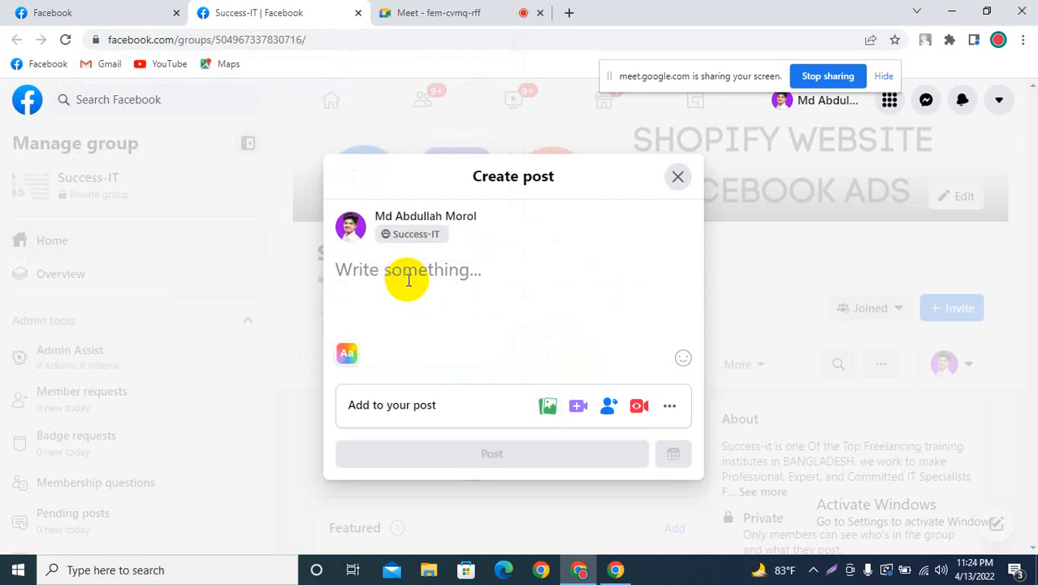
# Add #freelancing and #digitalmarketing from the hashtag suggestions, then delete the whole post text
pyautogui.write('#')
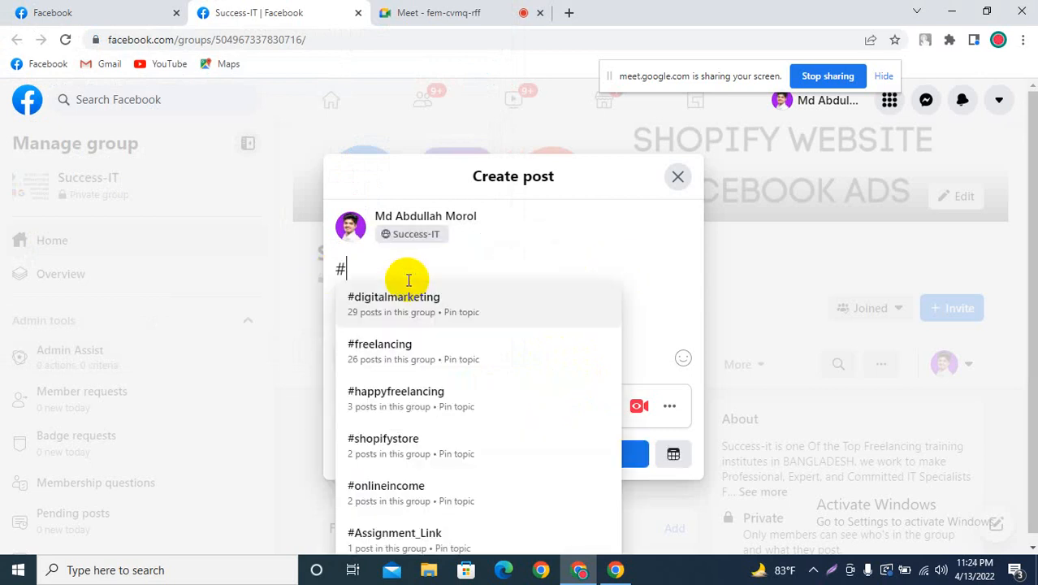
pyautogui.write('free')
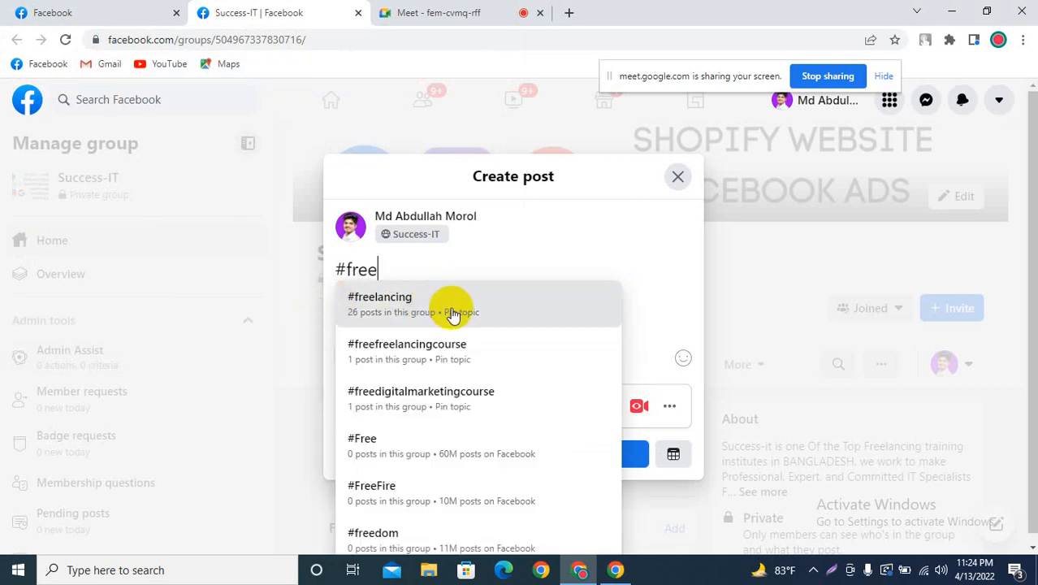
pyautogui.click(389, 307)
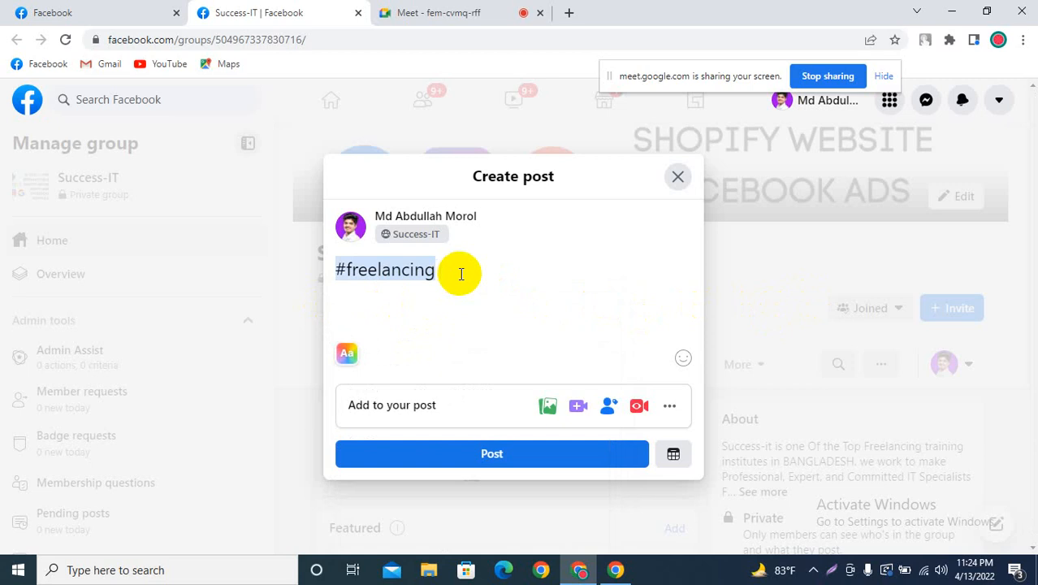
pyautogui.write('#d')
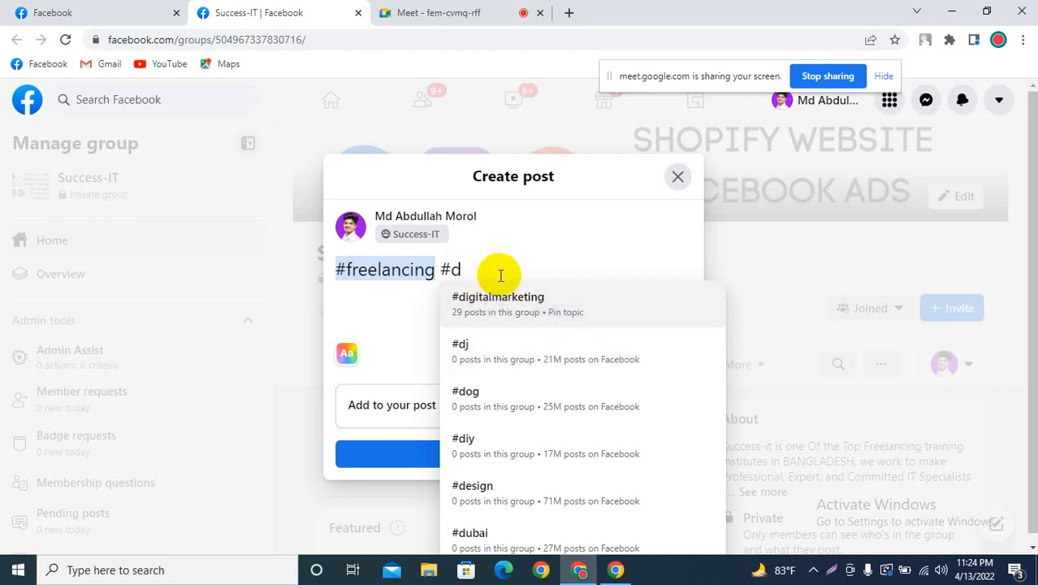
pyautogui.click(562, 302)
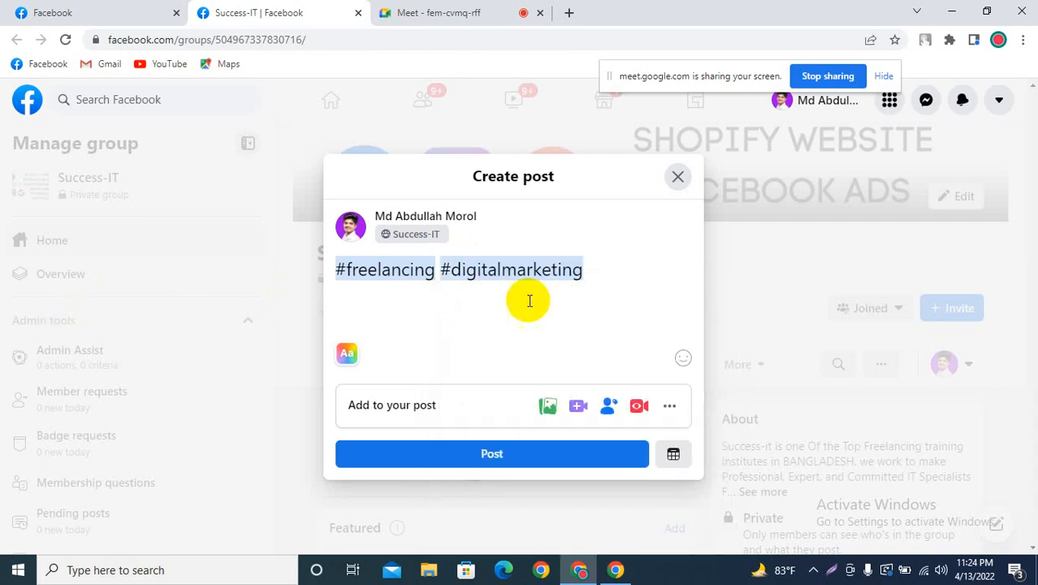
pyautogui.moveTo(617, 277); pyautogui.dragTo(348, 283)
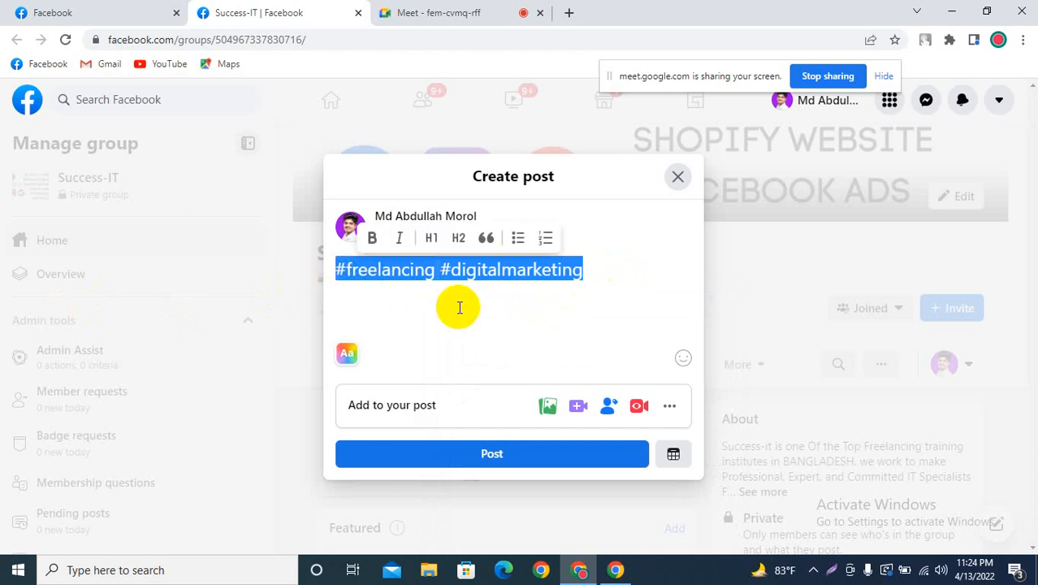
pyautogui.press('BackSpace')
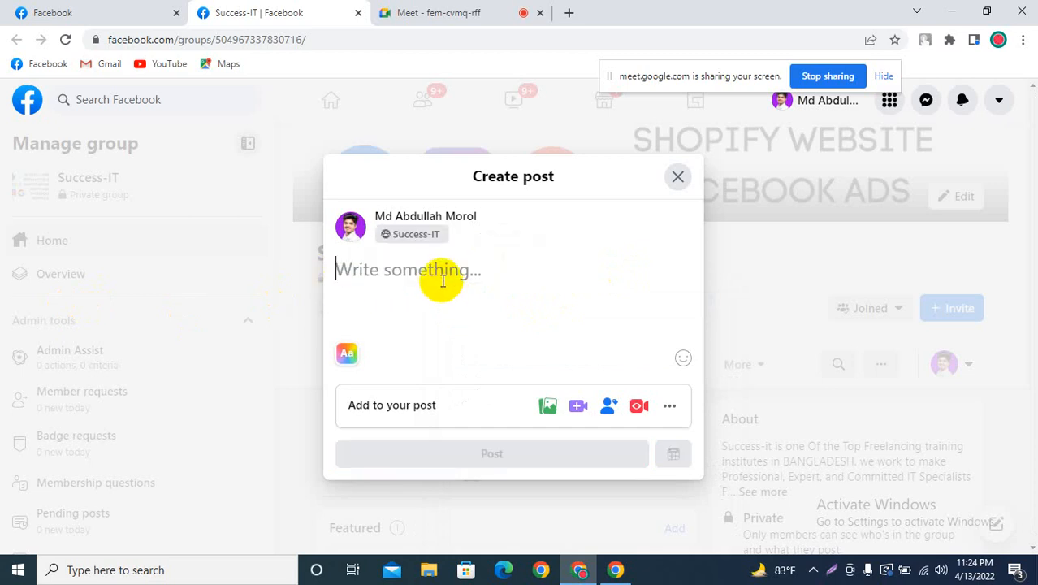
# Retype the post as '#freelancing #digitalmarketing', then close the composer and switch to Google Meet
pyautogui.write('fre')
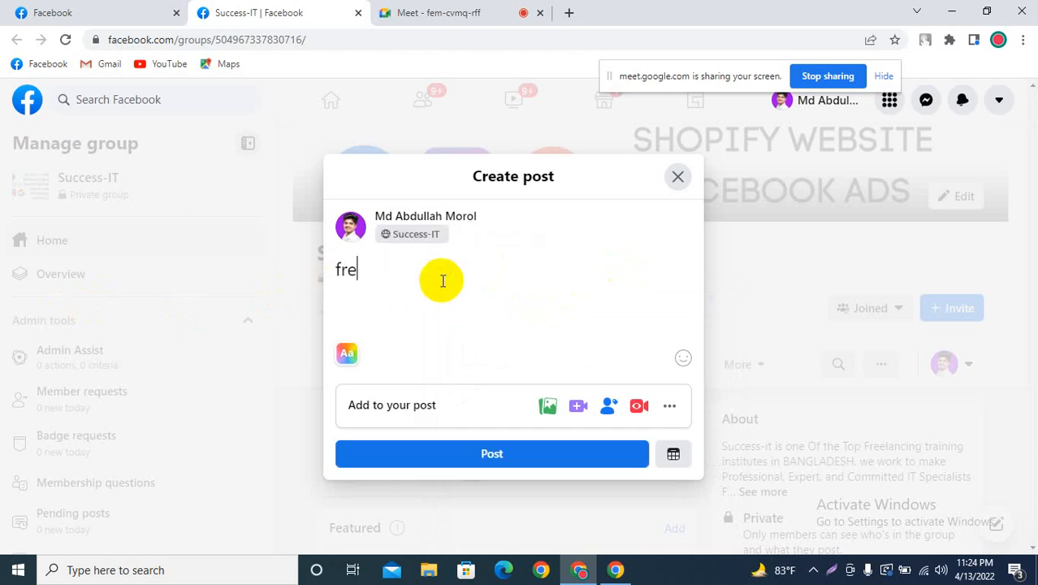
pyautogui.write('elancin')
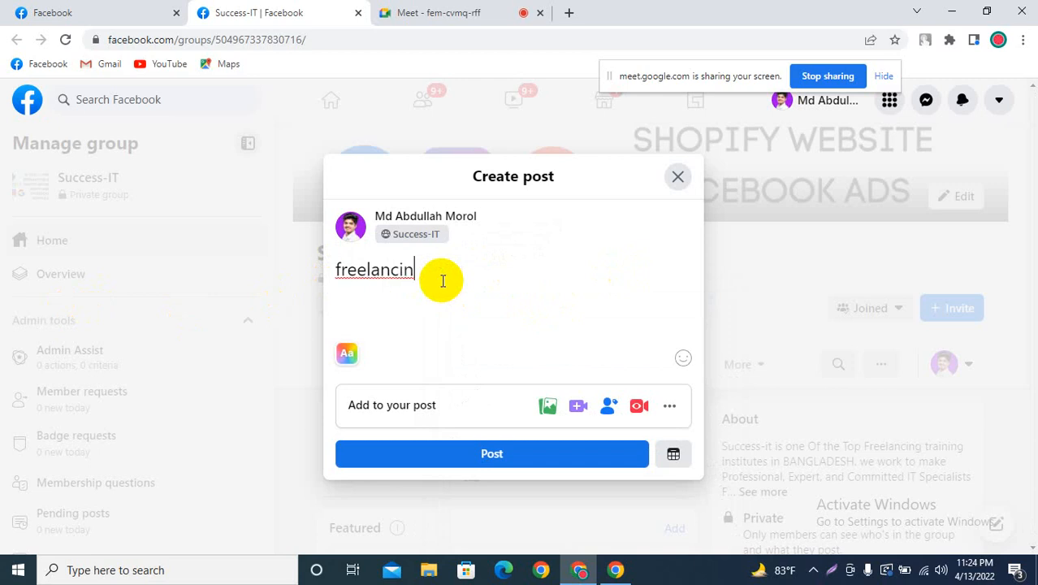
pyautogui.write('g digitalmar')
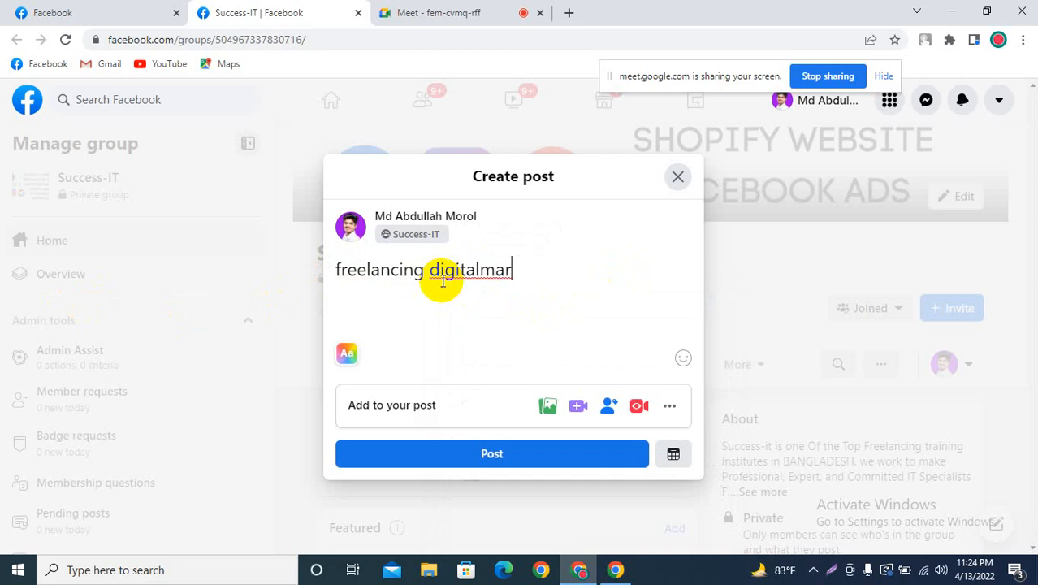
pyautogui.write('keting')
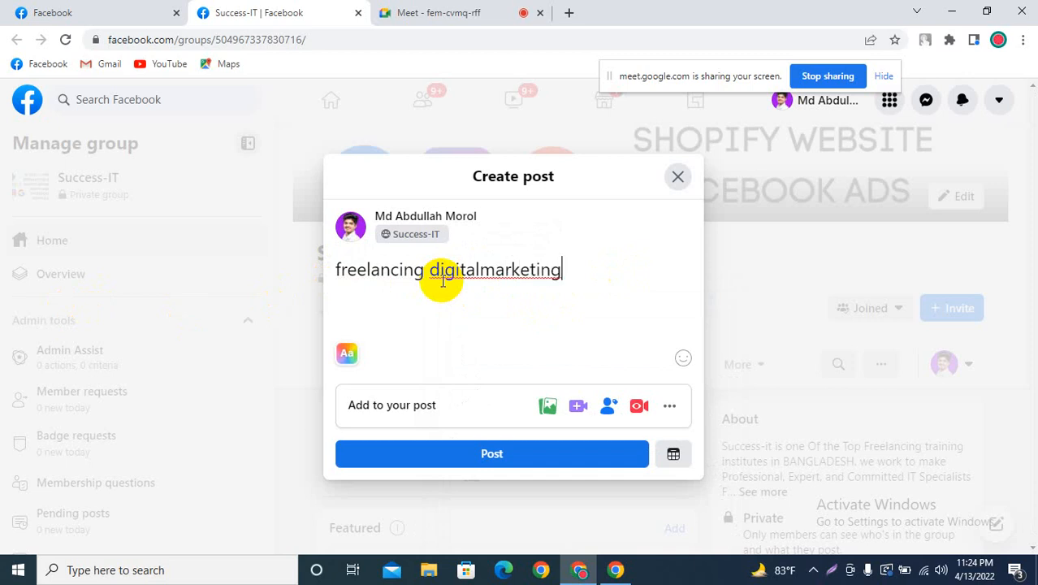
pyautogui.click(336, 270)
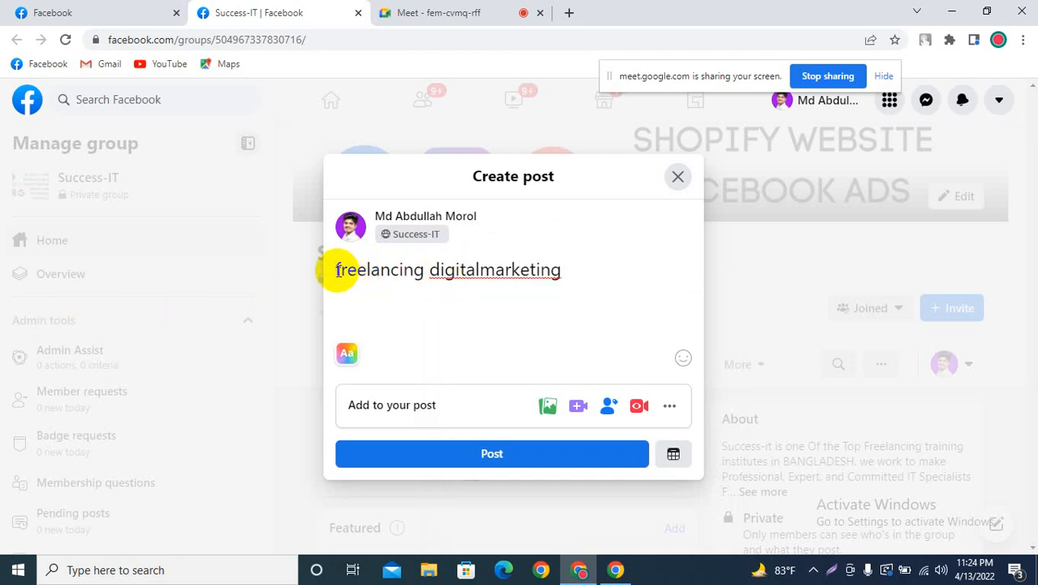
pyautogui.write('#')
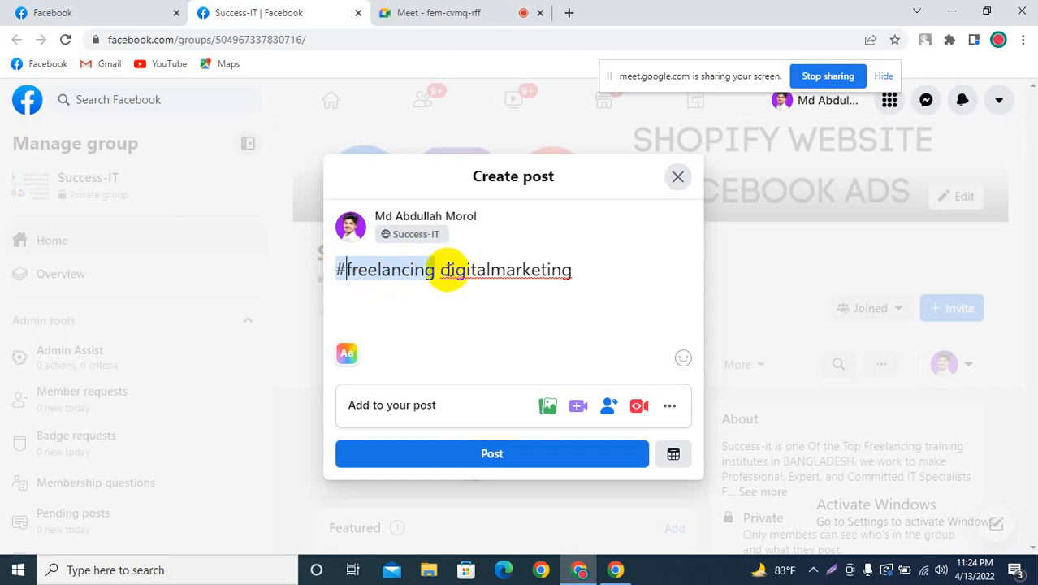
pyautogui.click(446, 270)
pyautogui.write('#')
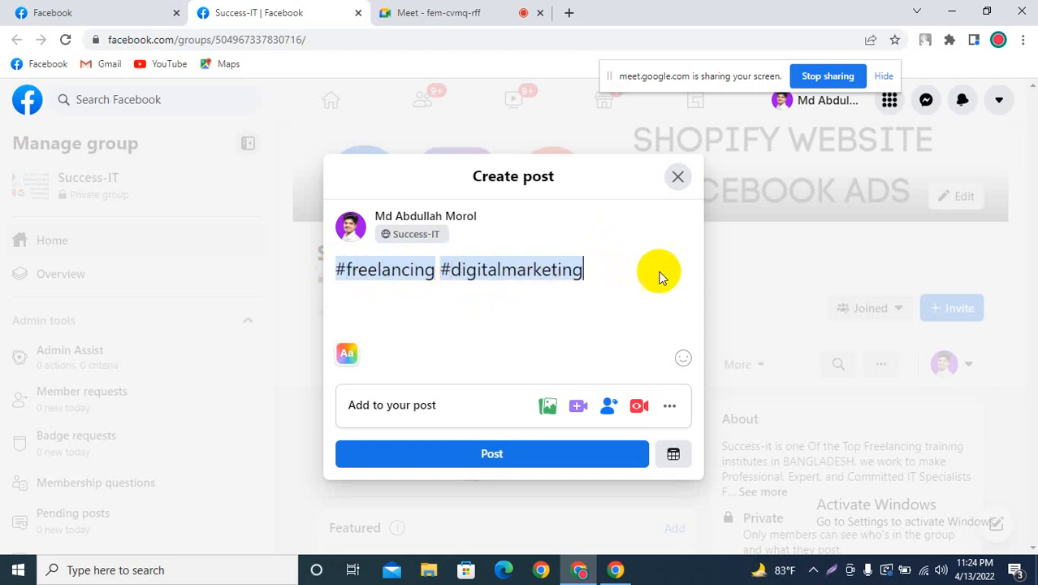
pyautogui.click(679, 172)
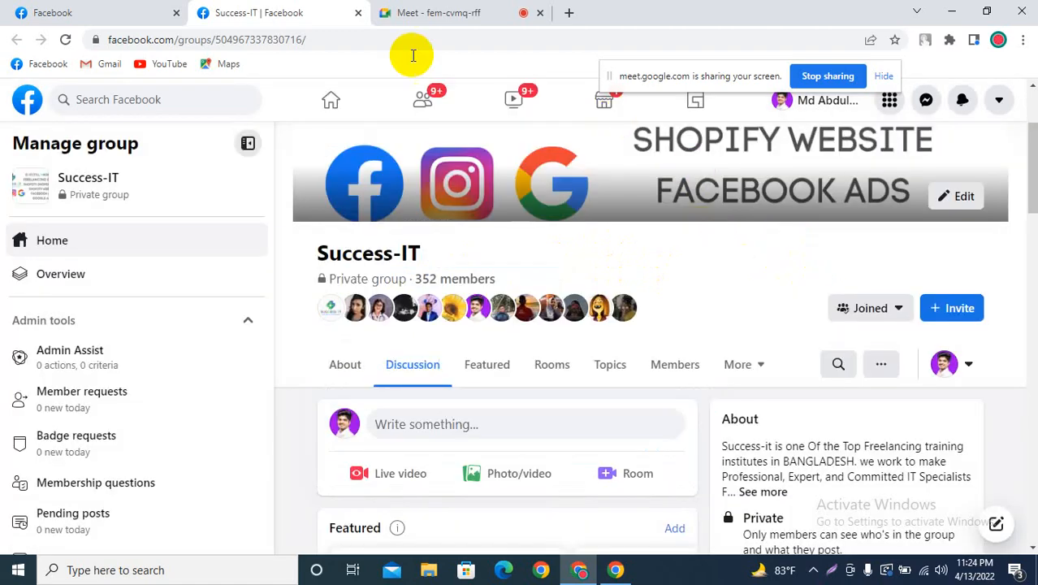
pyautogui.click(451, 14)
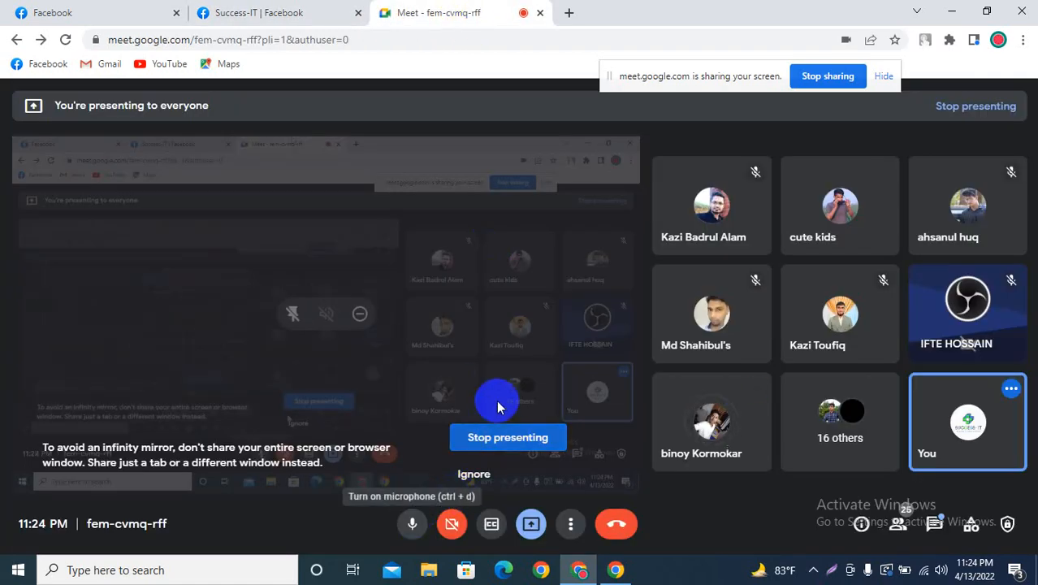